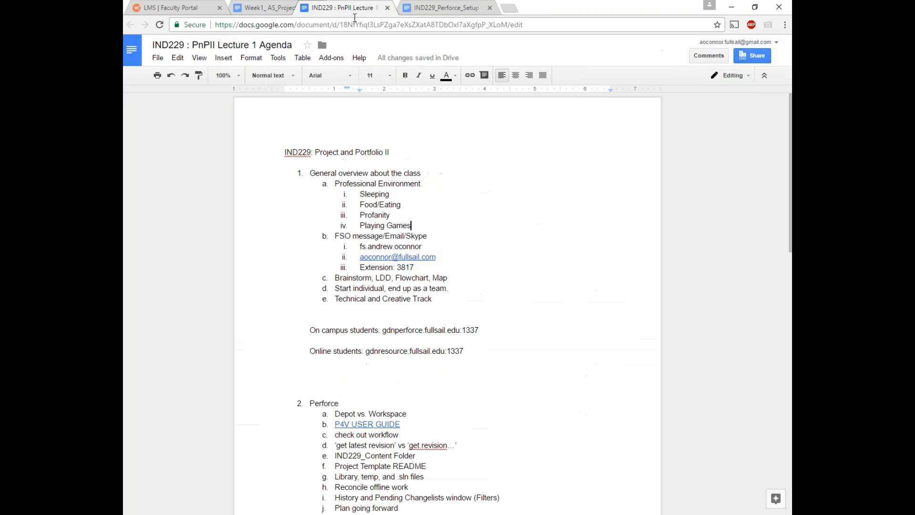
Step: Highlight Food/Eating, the Sleeping through Playing Games sub-items and Playing Games while discussing the agenda
left_click(424, 186)
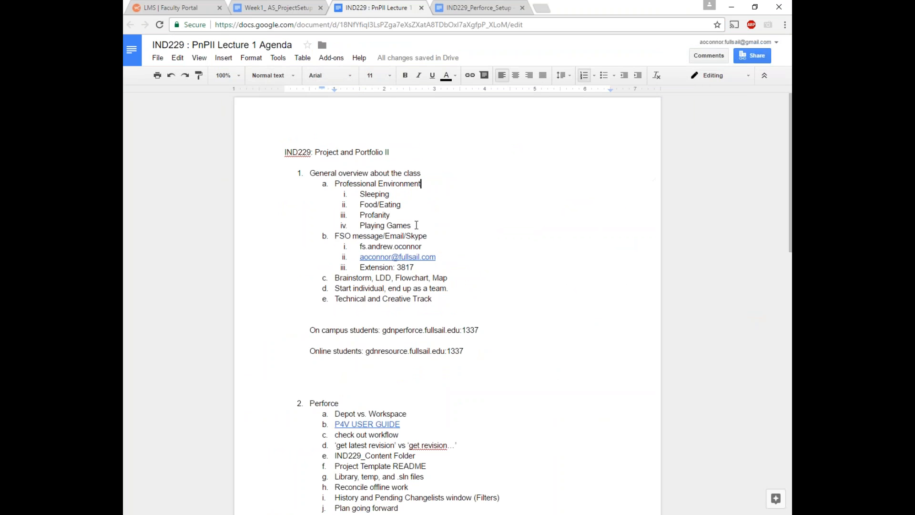
left_click_drag(359, 204, 427, 202)
left_click(425, 203)
left_click_drag(411, 226, 336, 193)
left_click(476, 235)
left_click_drag(413, 226, 360, 227)
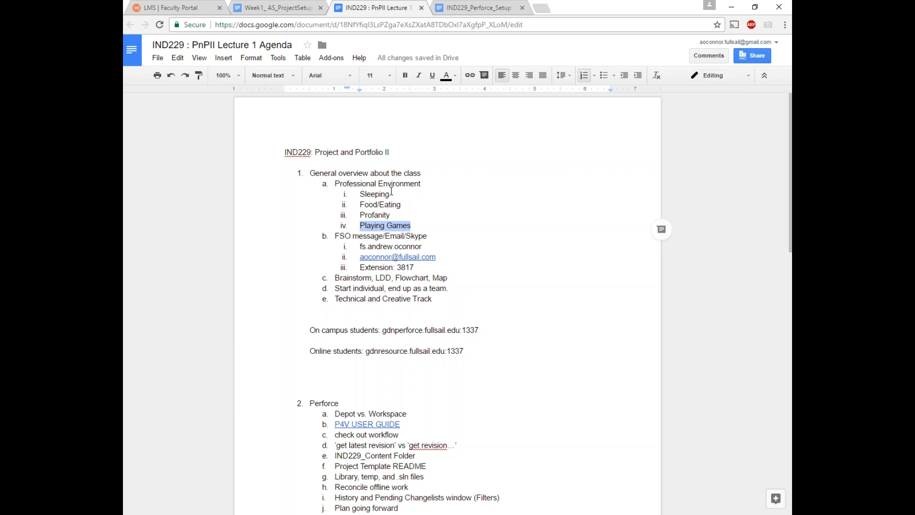
left_click(451, 244)
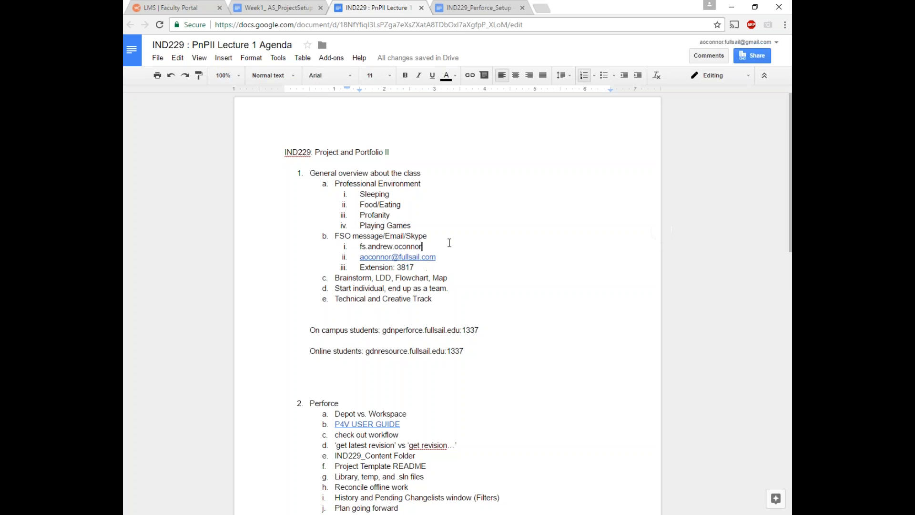
scroll(473, 240, "down", 2)
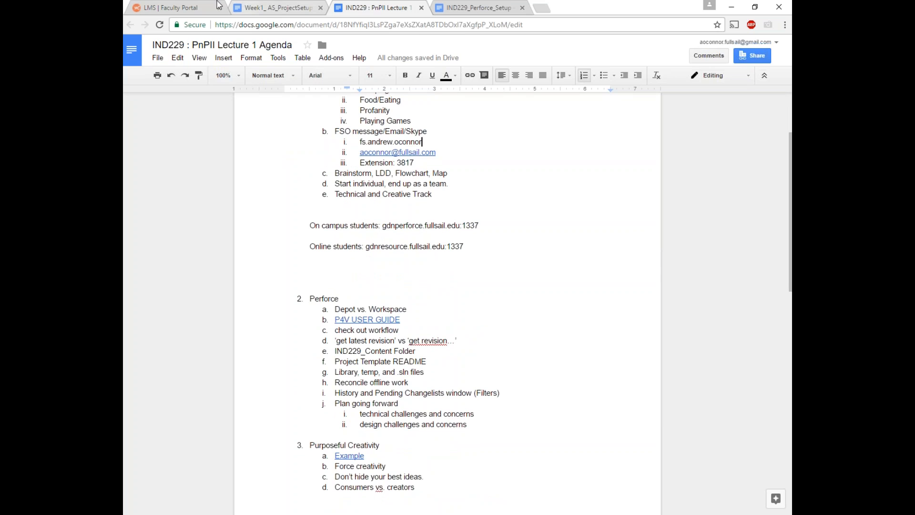
Step: Glance at the portal and Week1 assignment, then highlight Skype and the Extension: 3817 line
left_click(172, 7)
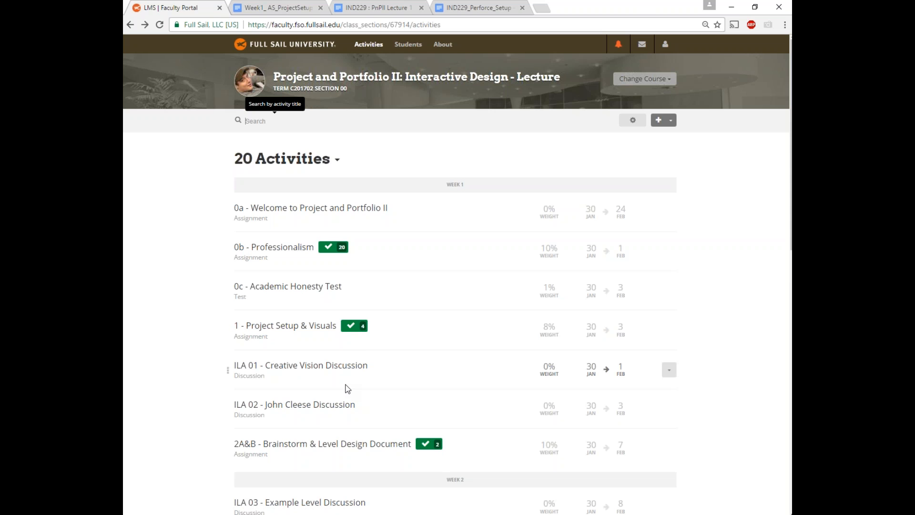
left_click(246, 8)
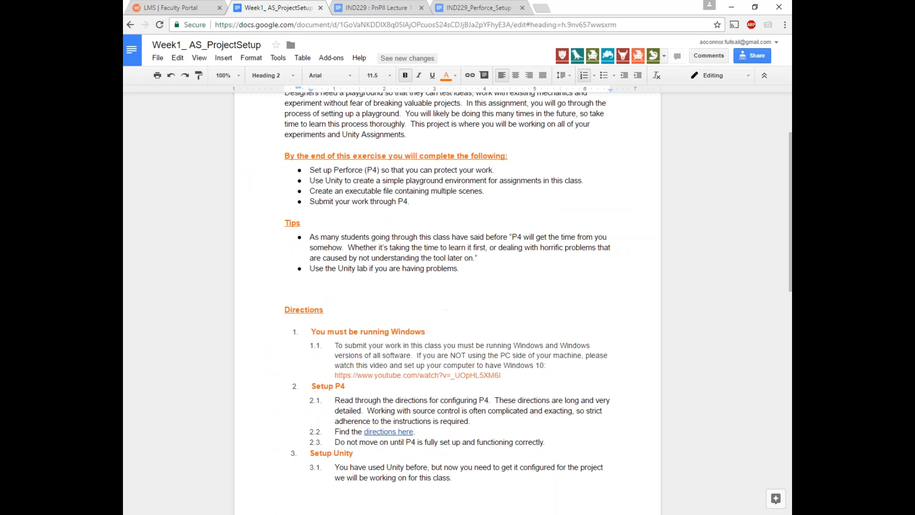
left_click(365, 9)
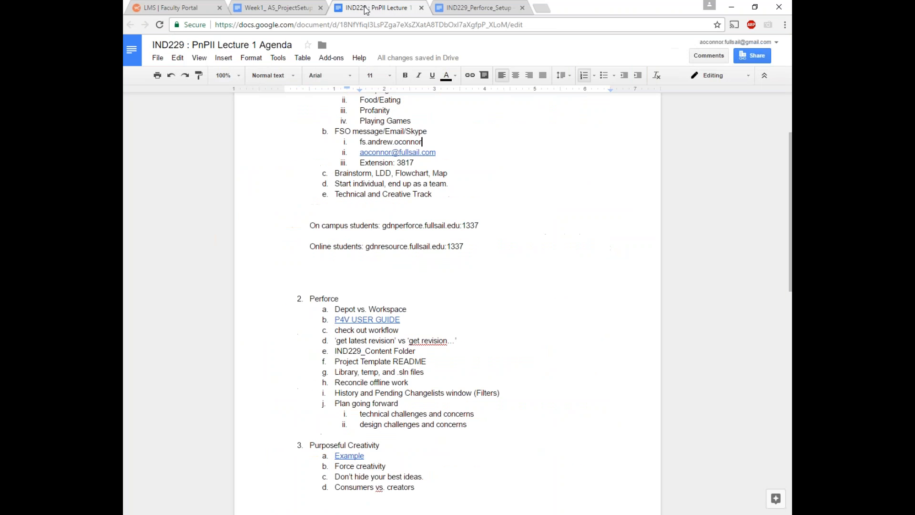
double_click(407, 129)
left_click_drag(457, 136, 460, 133)
left_click(415, 164)
left_click_drag(416, 164, 338, 164)
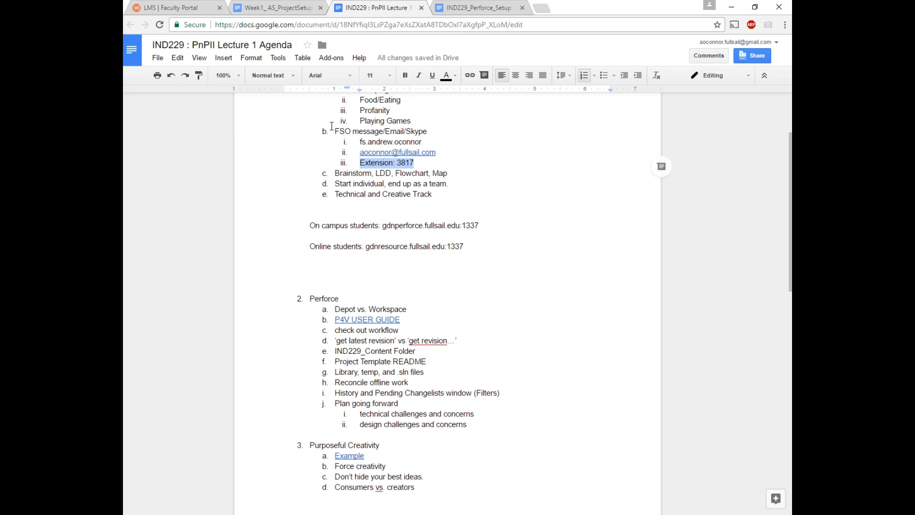
scroll(375, 225, "up", 2)
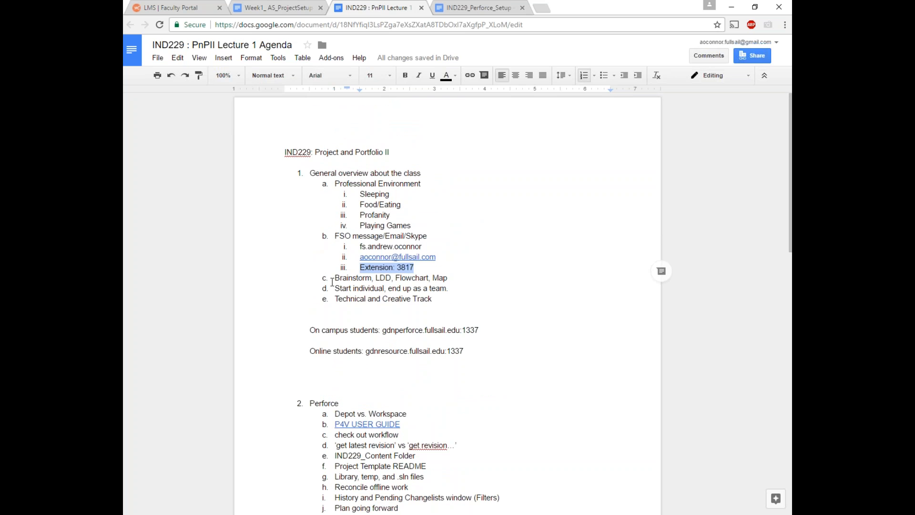
Step: Highlight Brainstorm, LDD and Map on line c, and shift 'Start individual,' one space right on item d
left_click_drag(334, 278, 450, 281)
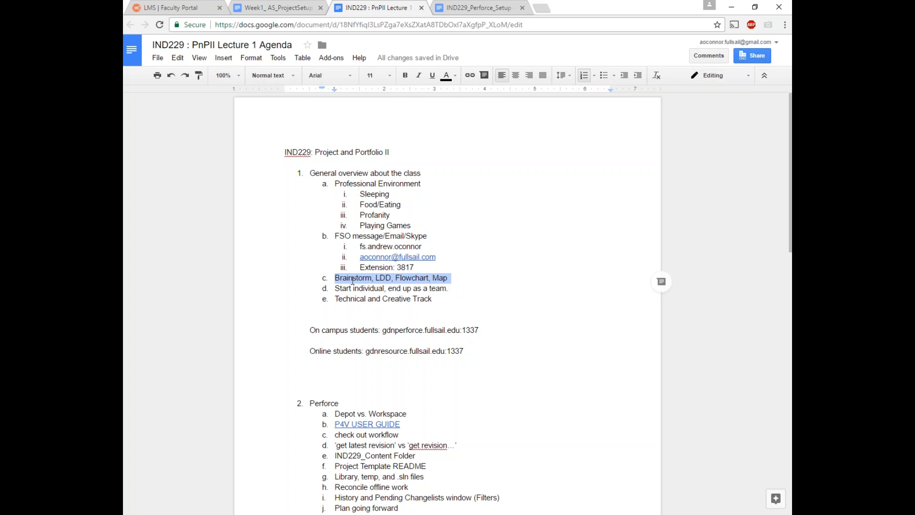
left_click(353, 280)
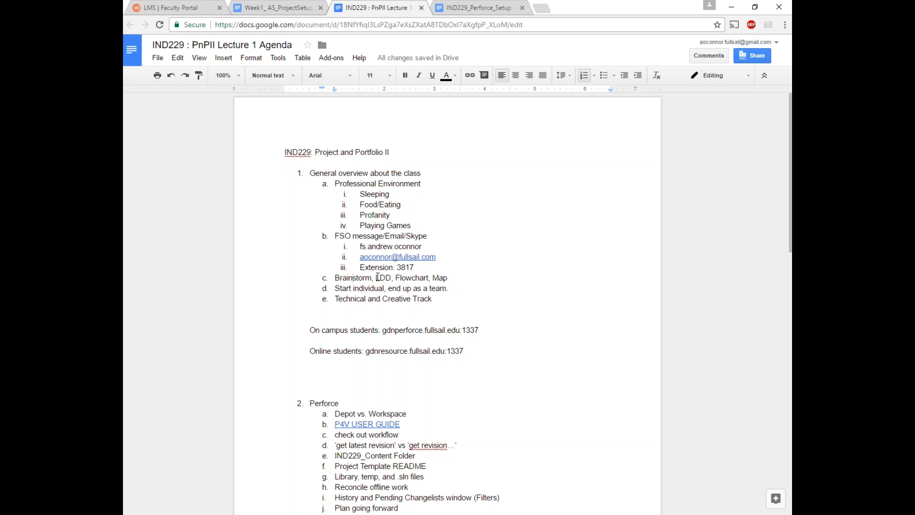
left_click_drag(376, 277, 391, 278)
left_click_drag(432, 279, 453, 279)
left_click(451, 278)
left_click_drag(451, 280, 431, 279)
left_click_drag(449, 288, 388, 290)
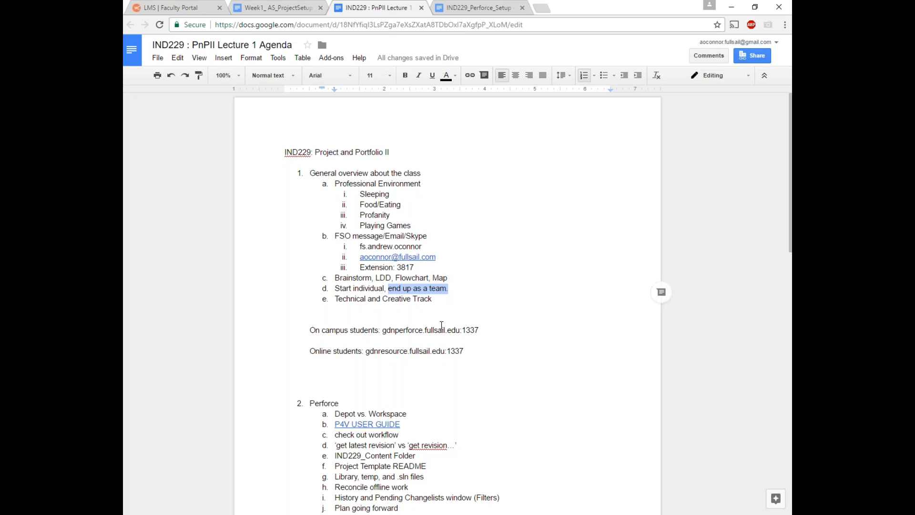
left_click_drag(335, 289, 386, 290)
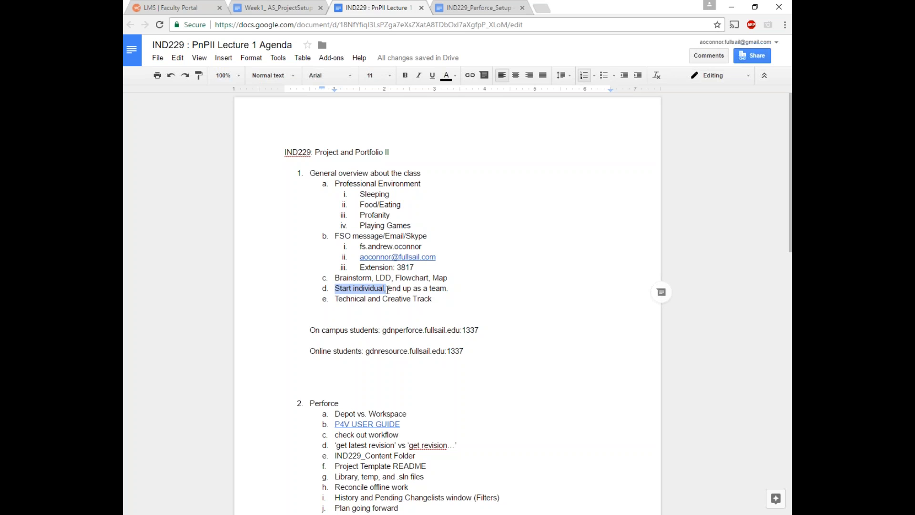
left_click_drag(384, 289, 389, 288)
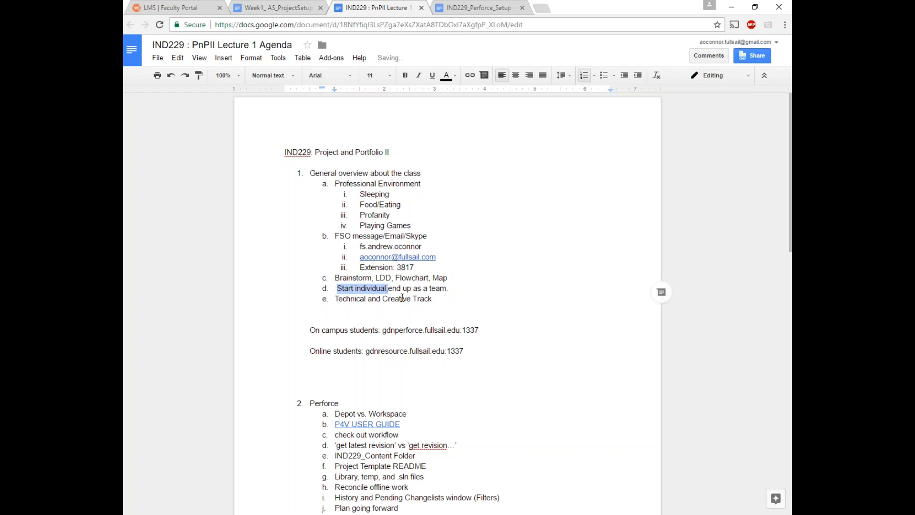
left_click(448, 289)
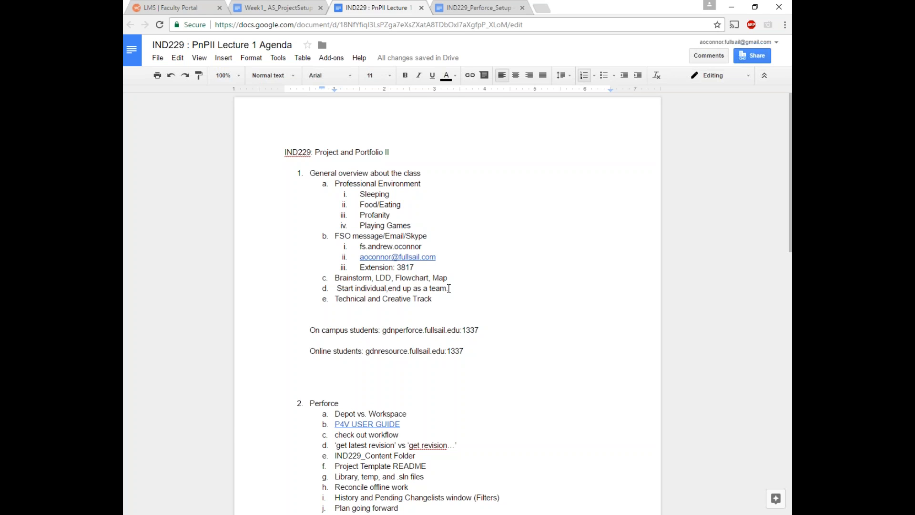
Step: Highlight Technical and Creative Track and the Brainstorm, LDD, Flowchart, Map item, then detach the Lecture 1 Agenda tab
left_click(440, 300)
scroll(423, 311, "down", 1)
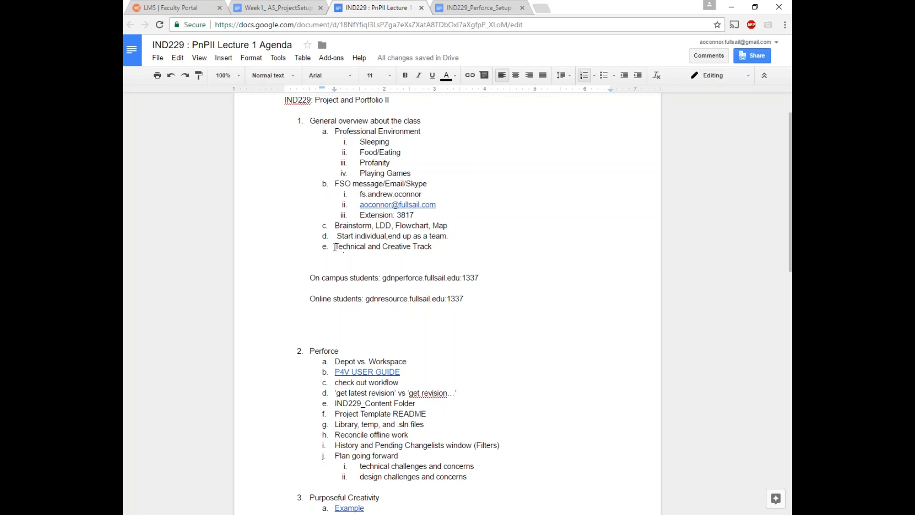
left_click_drag(334, 247, 437, 246)
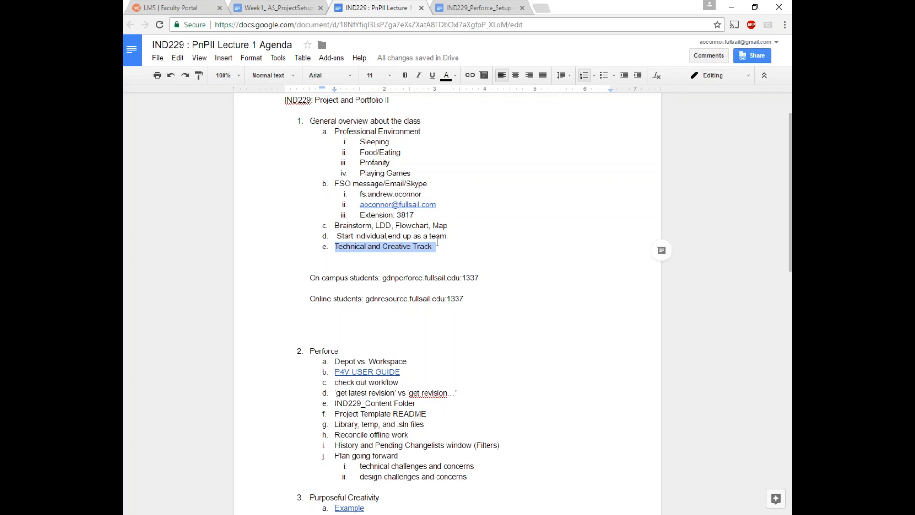
left_click(445, 248)
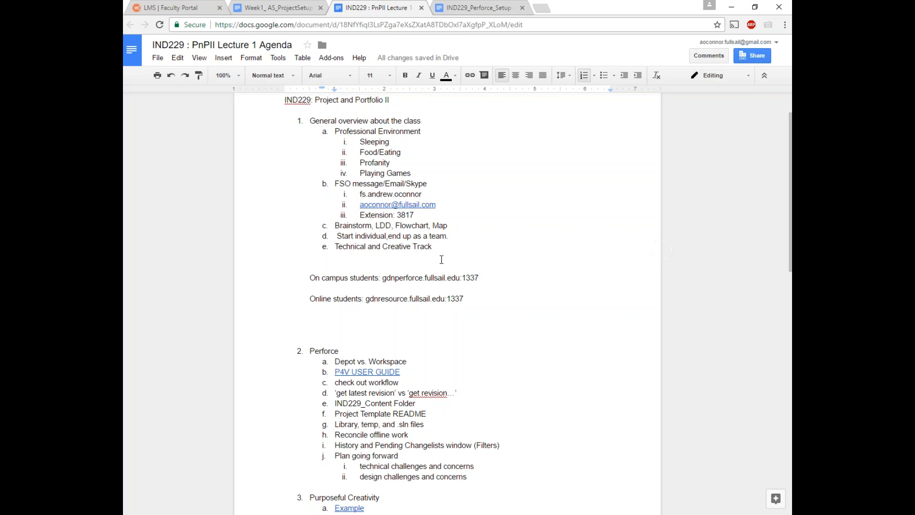
left_click_drag(334, 226, 452, 224)
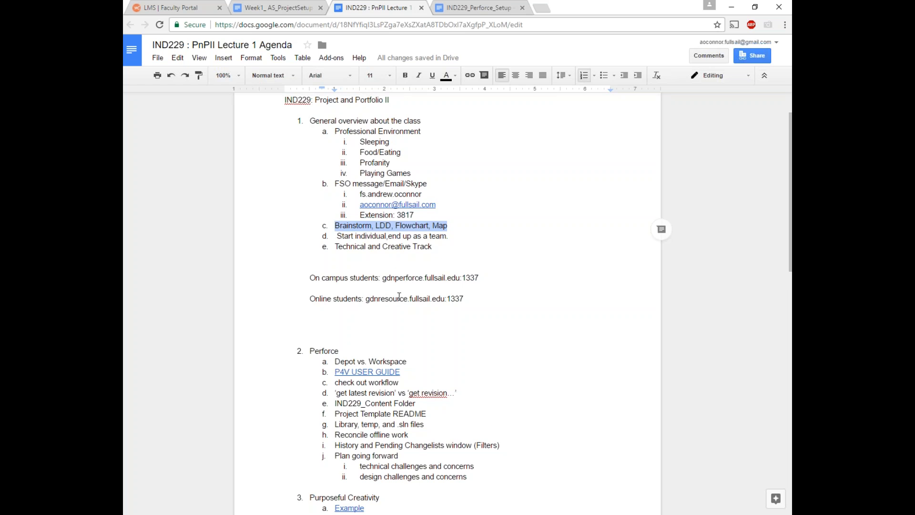
scroll(384, 296, "down", 4)
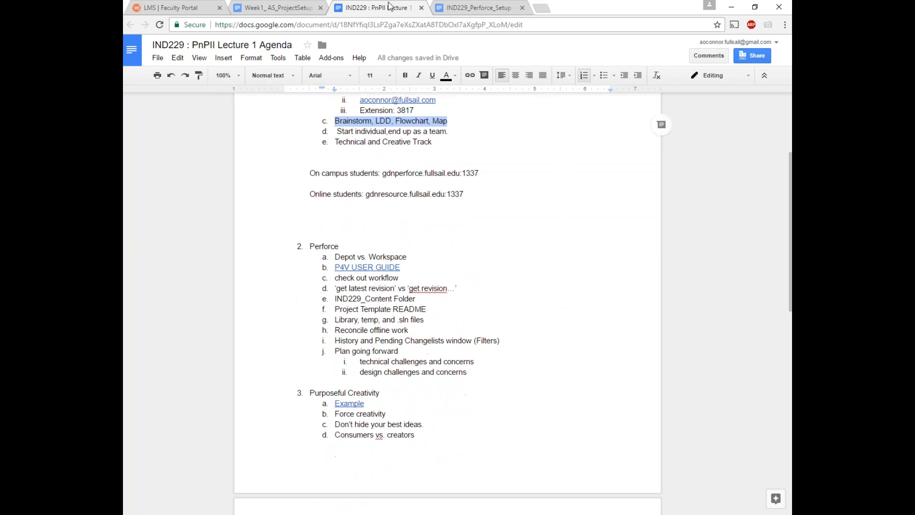
left_click_drag(388, 7, 143, 410)
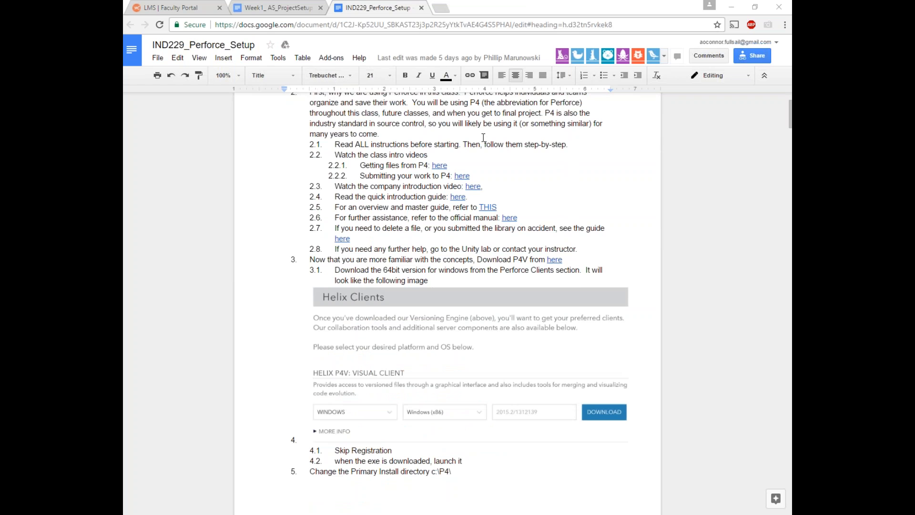
scroll(479, 326, "up", 1)
scroll(479, 326, "up", 1)
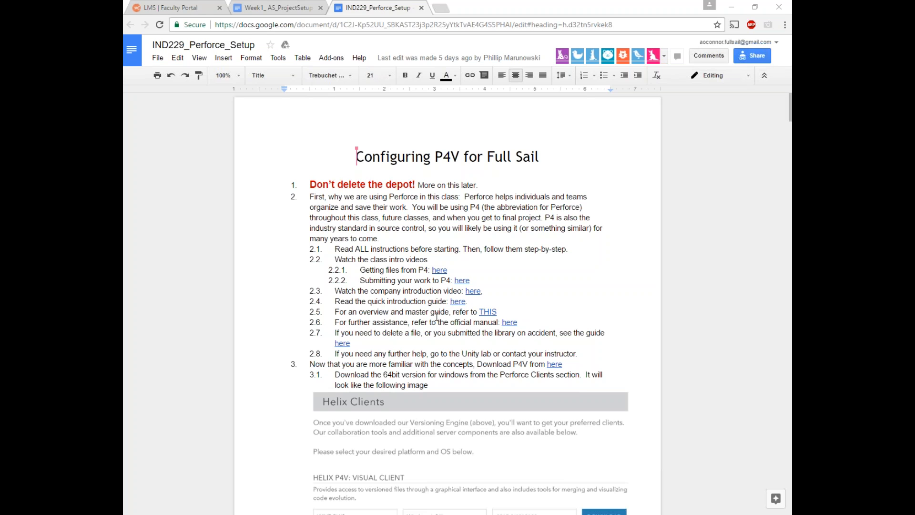
Step: Scroll through the course's 20 activities in the faculty portal, briefly checking the IND229_Perforce_Setup document
left_click(188, 7)
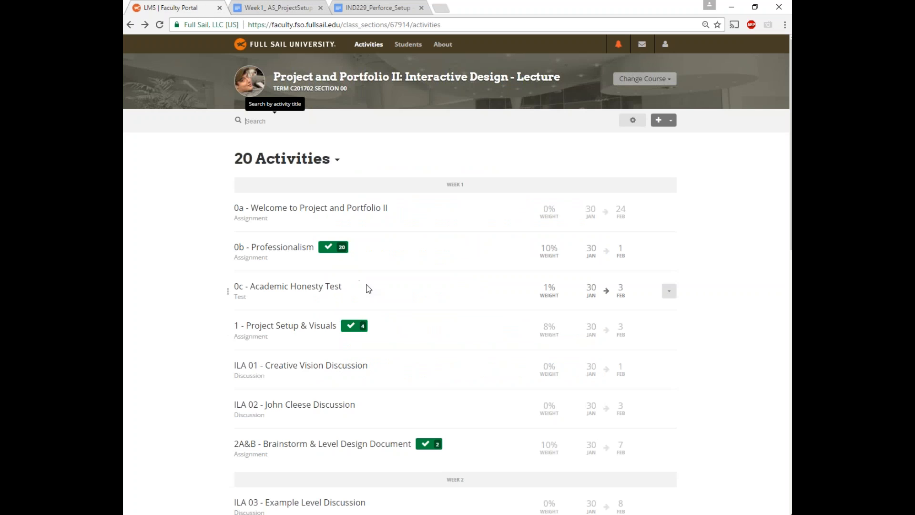
scroll(440, 313, "down", 2)
scroll(303, 204, "up", 1)
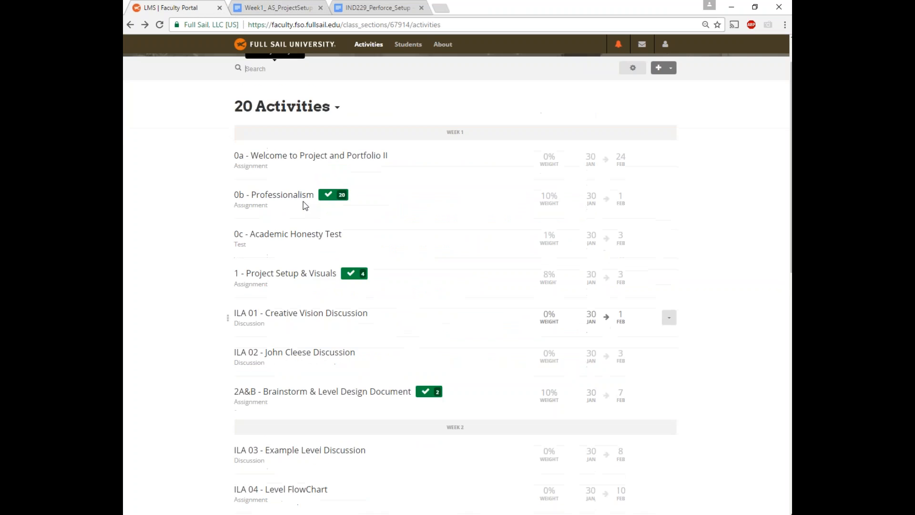
scroll(369, 262, "up", 1)
scroll(365, 343, "down", 2)
scroll(365, 317, "up", 1)
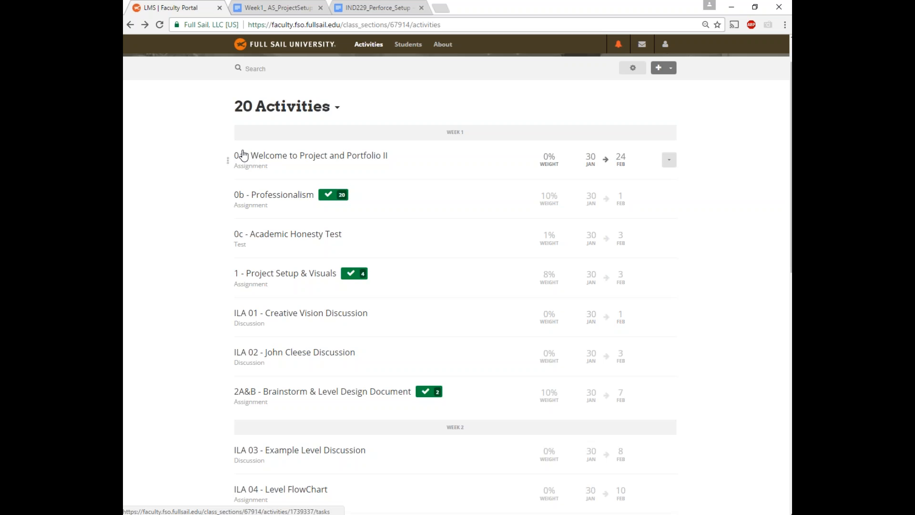
scroll(243, 155, "down", 1)
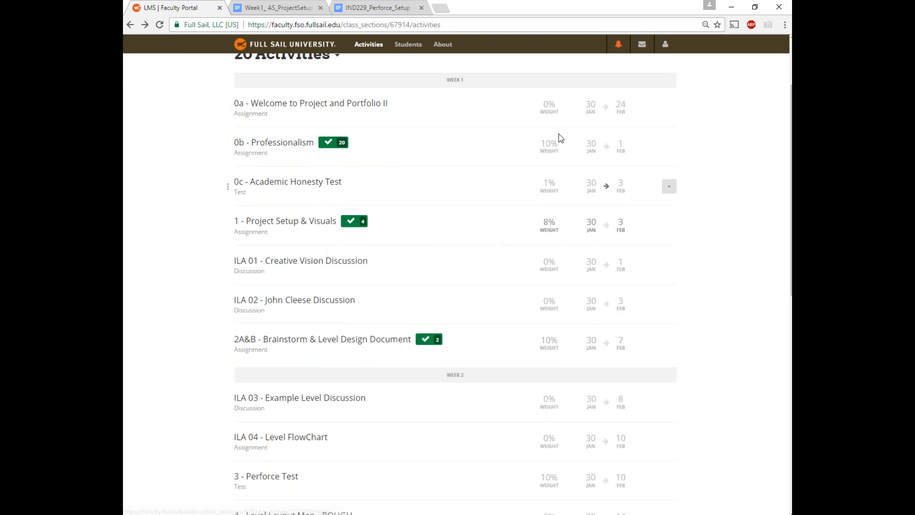
scroll(584, 89, "down", 4)
scroll(584, 90, "down", 6)
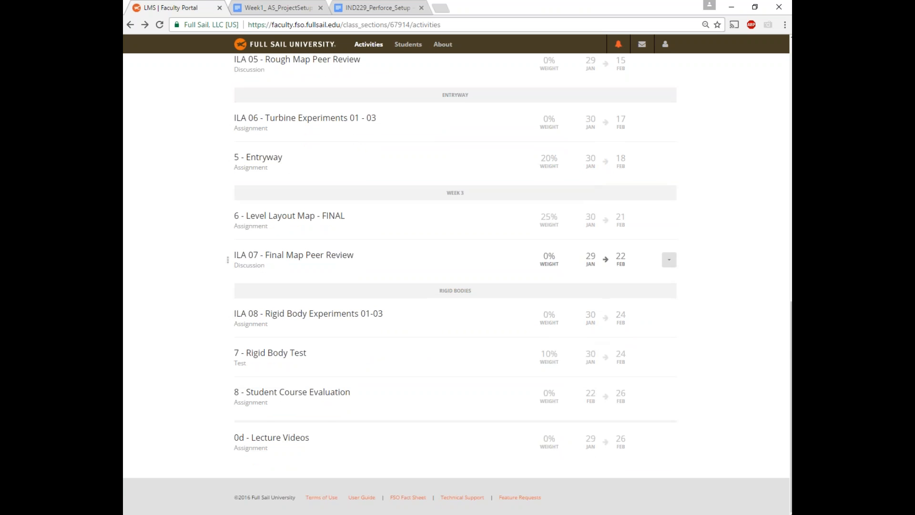
scroll(287, 298, "up", 10)
scroll(288, 319, "up", 2)
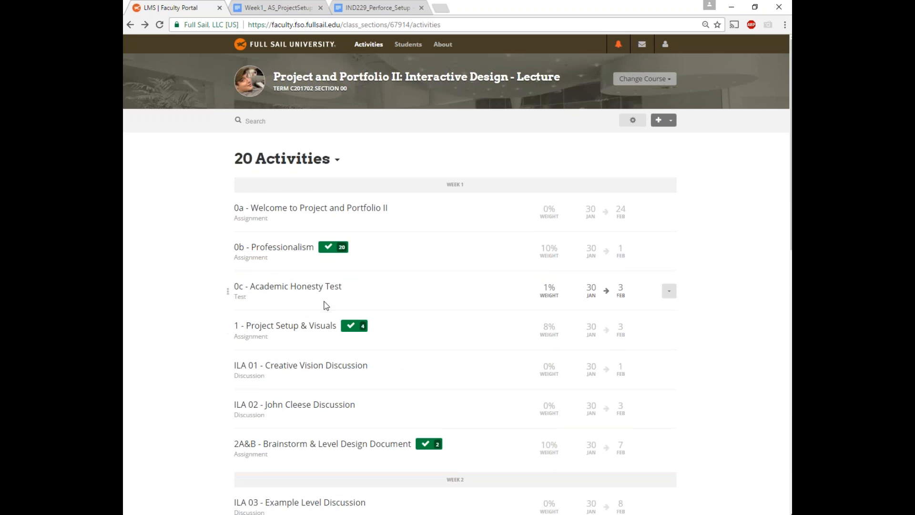
scroll(256, 348, "down", 1)
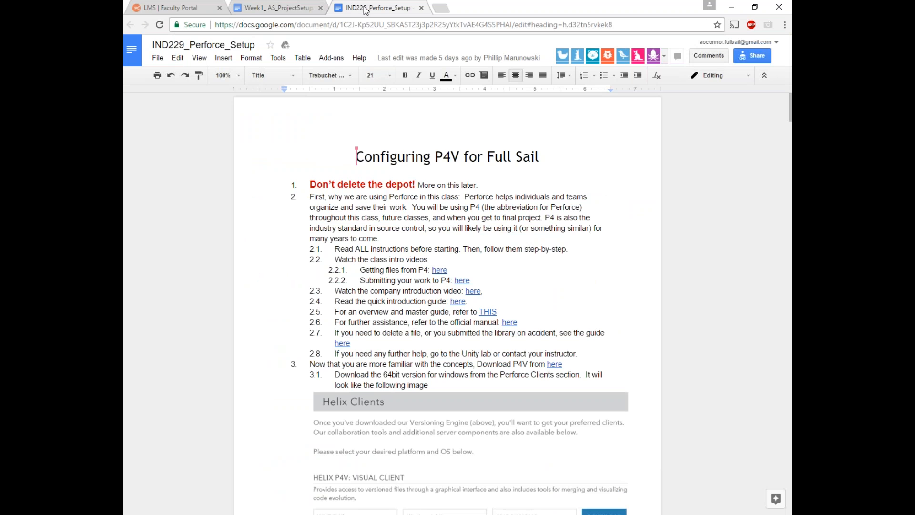
left_click(364, 8)
left_click(194, 7)
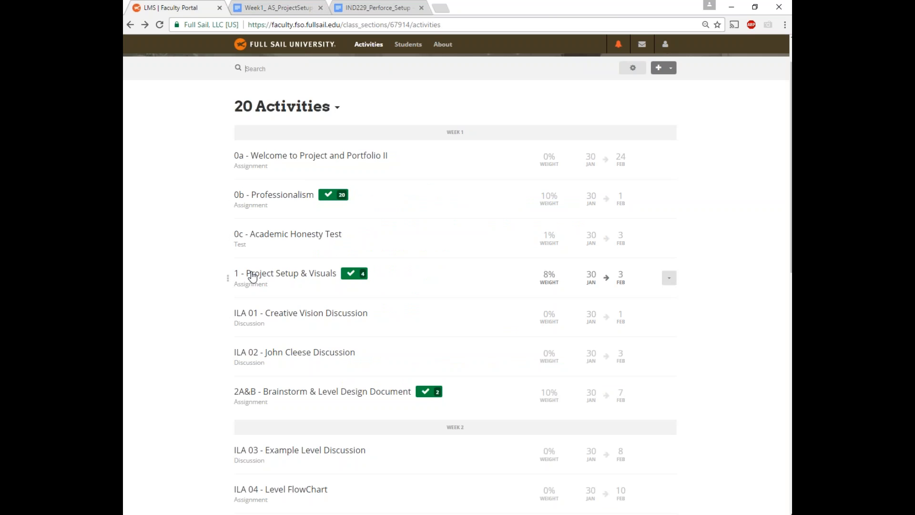
Step: Minimize the browser window to reveal the desktop
left_click_drag(234, 270, 253, 274)
left_click(732, 6)
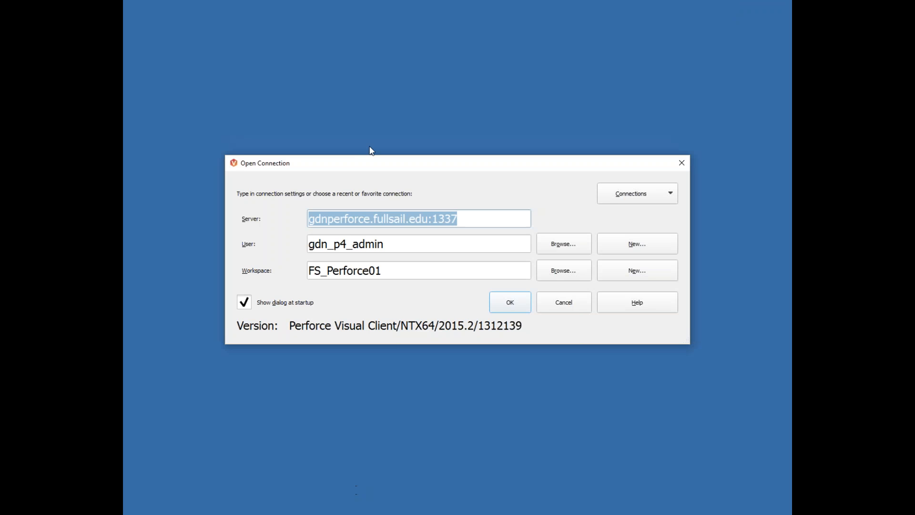
Step: Inspect the server address, briefly swapping perforce for resource, then restore gdnperforce.fullsail.edu:1337
mouse_move(384, 164)
left_mouse_down()
mouse_move(394, 158)
mouse_move(376, 153)
left_mouse_up()
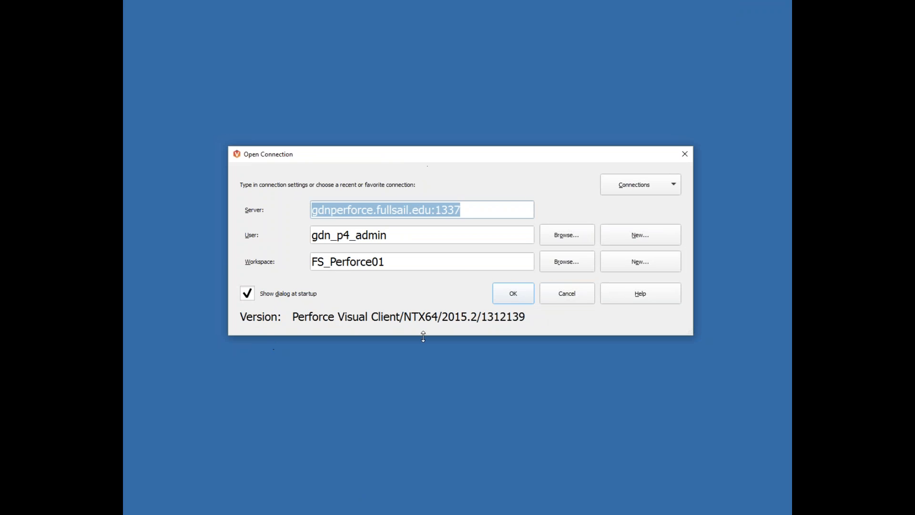
left_click(313, 211)
left_click_drag(312, 211, 467, 207)
left_click(459, 217)
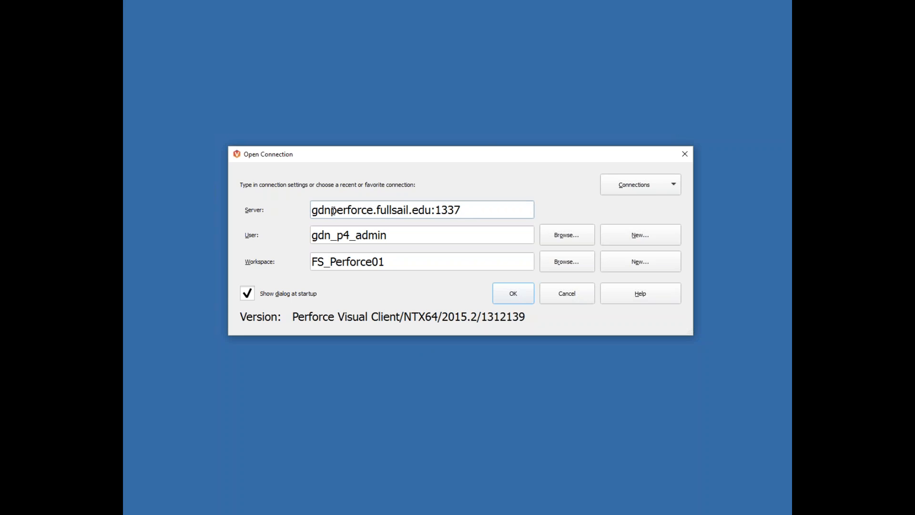
left_click_drag(461, 209, 435, 208)
left_click(466, 211)
left_click_drag(374, 211, 331, 210)
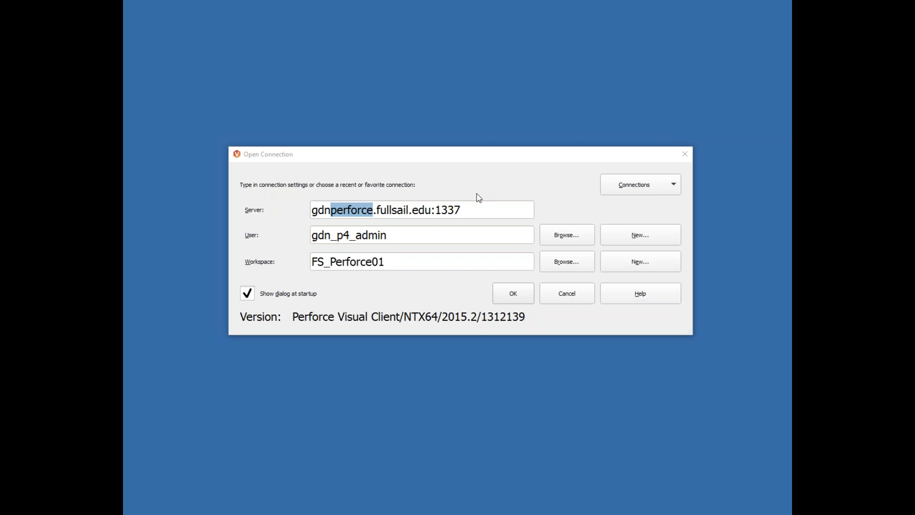
left_click_drag(370, 160, 378, 158)
type("resource")
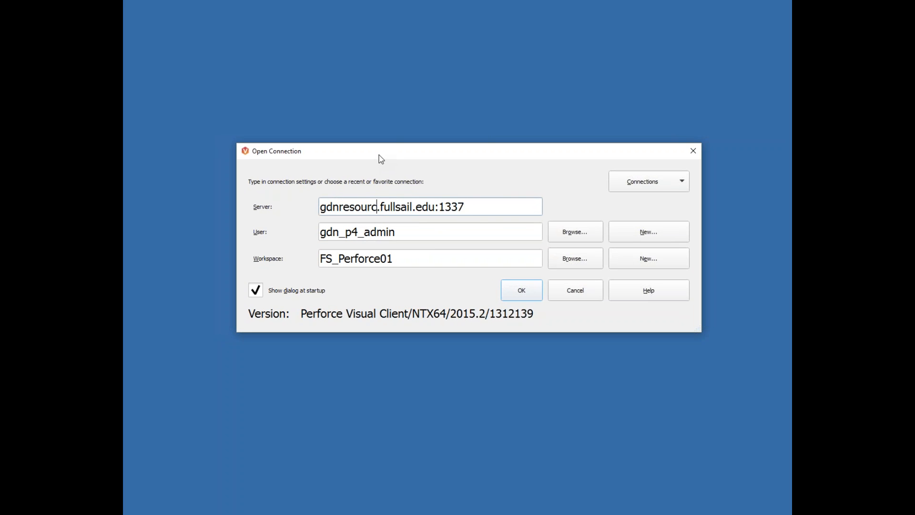
left_click_drag(472, 206, 464, 206)
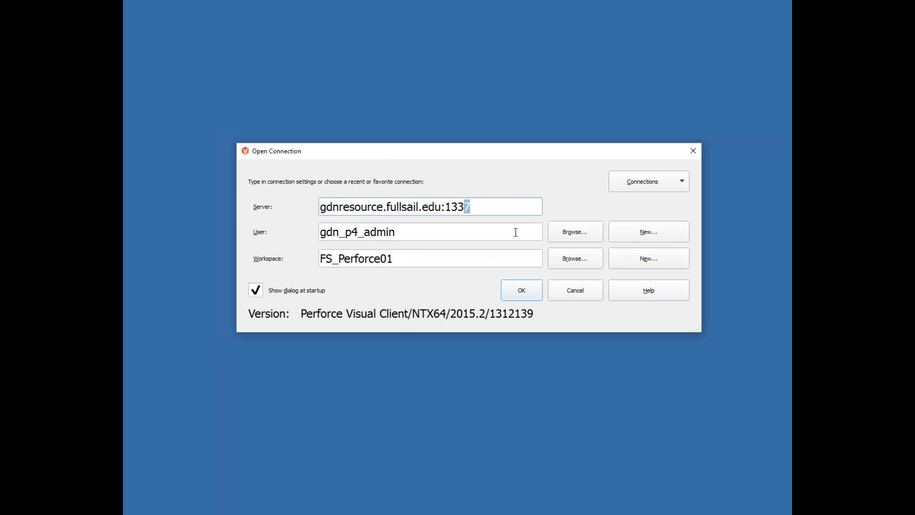
key("ctrl+a")
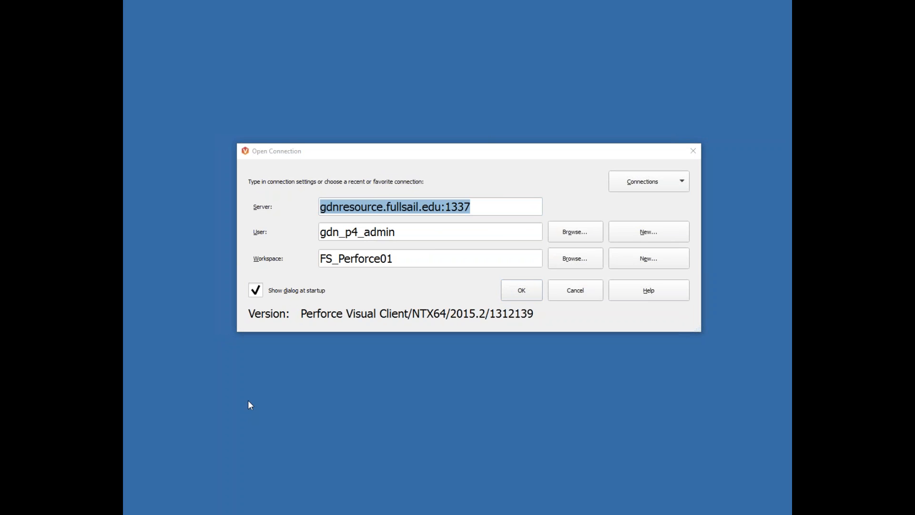
left_click_drag(340, 207, 384, 208)
type("perforce")
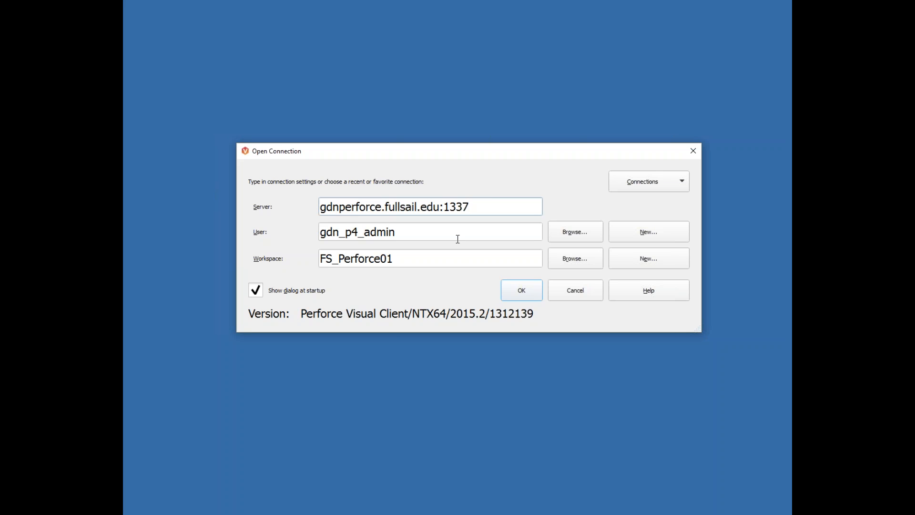
Step: Review the User field and the FS_Perforce01 Workspace field, leaving both unchanged
left_click(410, 233)
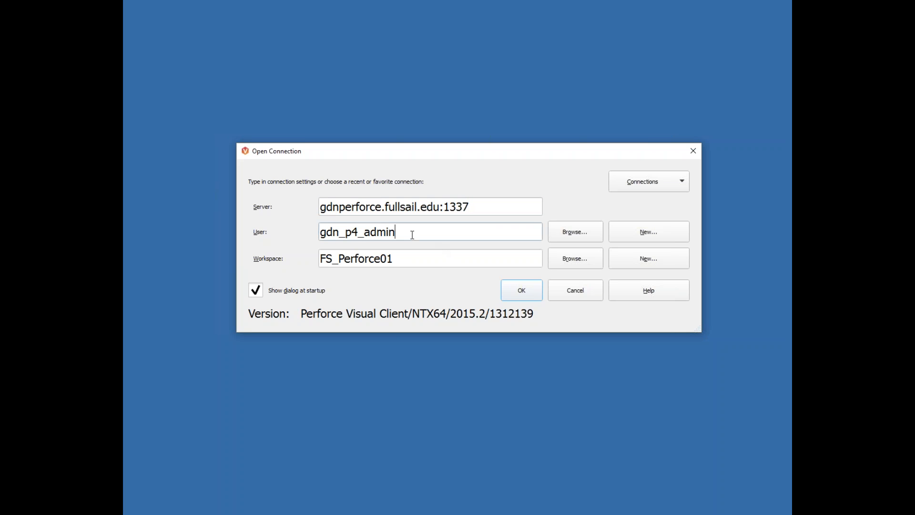
left_click_drag(406, 235, 306, 226)
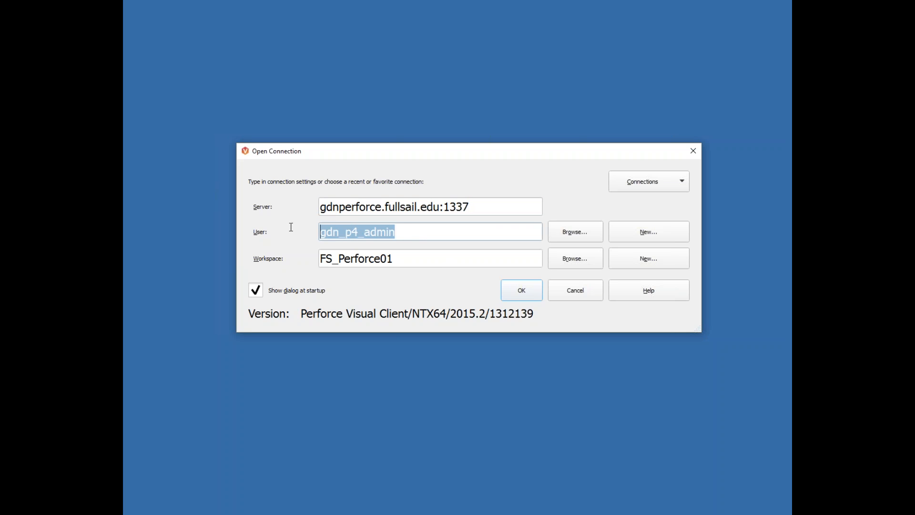
left_click(404, 234)
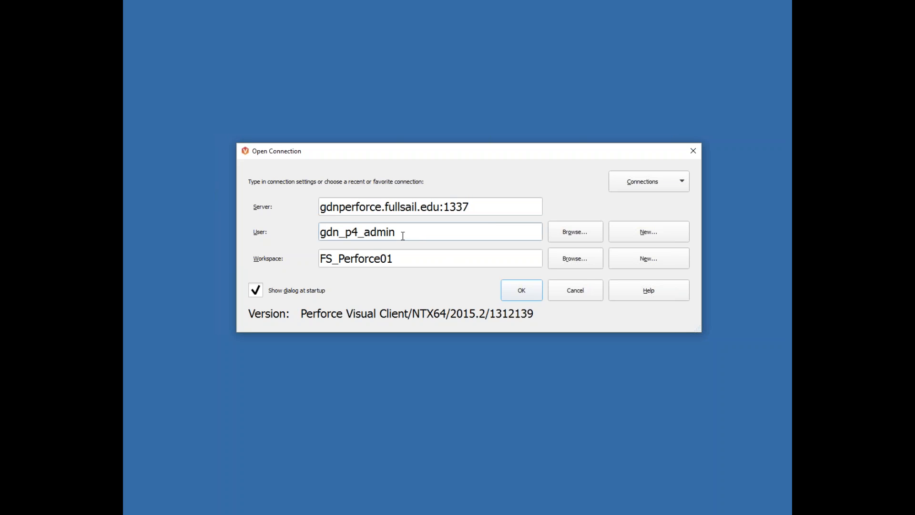
left_click_drag(404, 238, 312, 232)
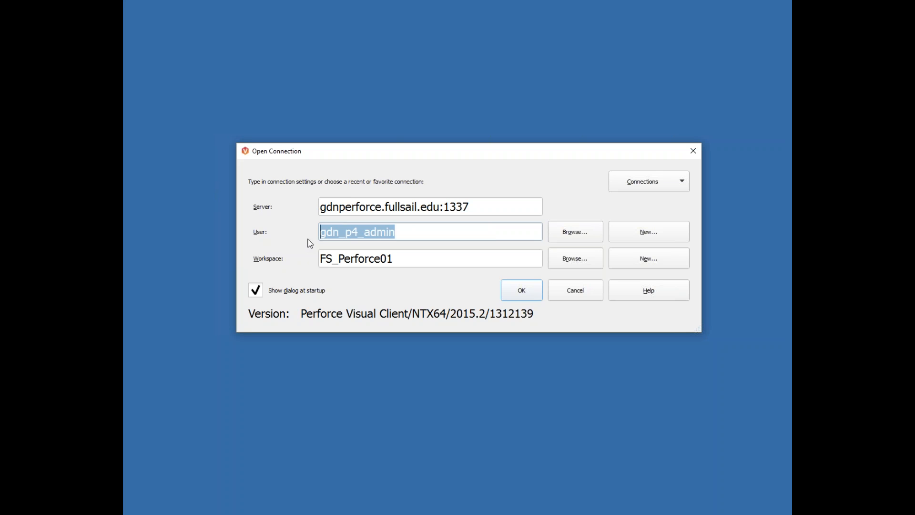
left_click(408, 233)
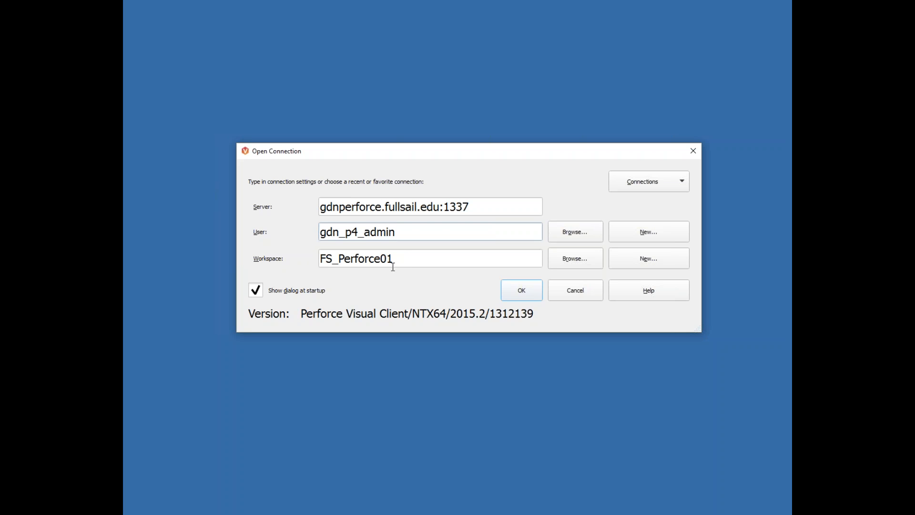
left_click_drag(391, 262, 292, 237)
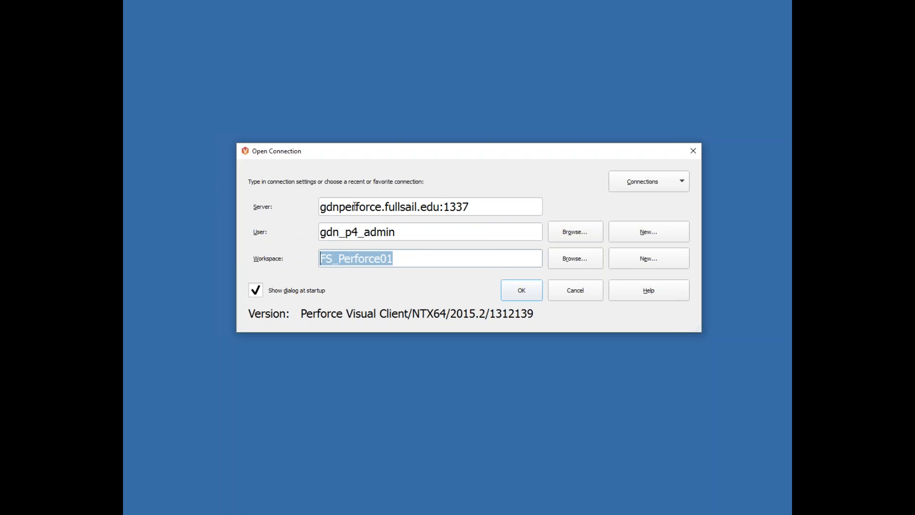
left_click_drag(487, 208, 296, 224)
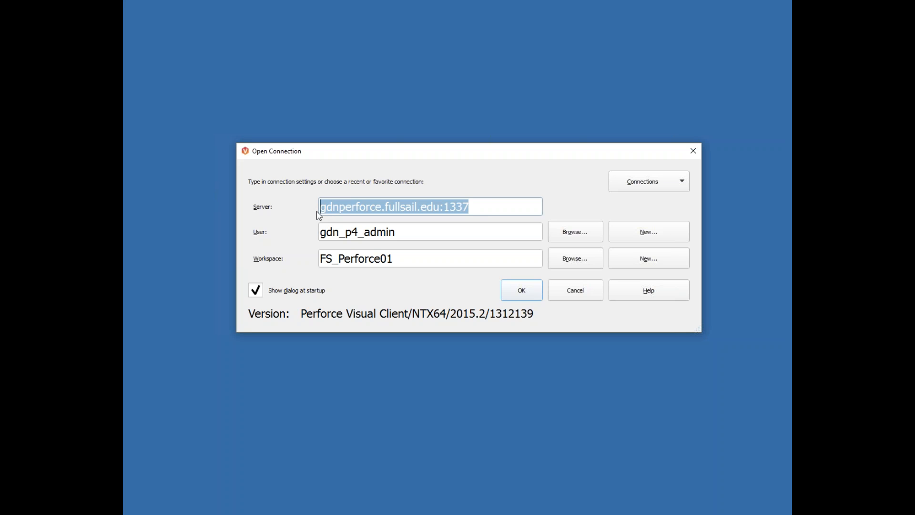
left_click(402, 257)
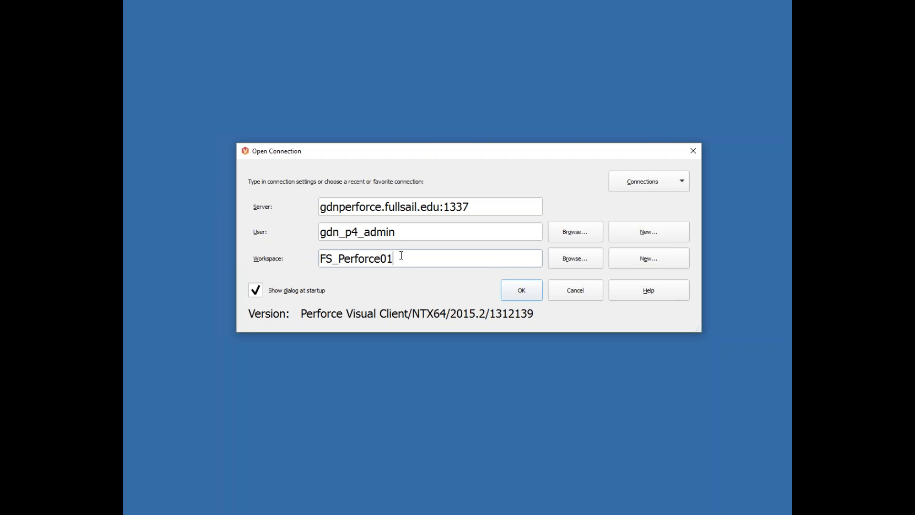
left_click_drag(403, 259, 318, 250)
left_click(400, 259)
Step: Open a New Workspace form, enlarge it, and inspect the default workspace root path
left_click(648, 262)
left_click_drag(456, 84, 379, 54)
left_click_drag(541, 370, 687, 415)
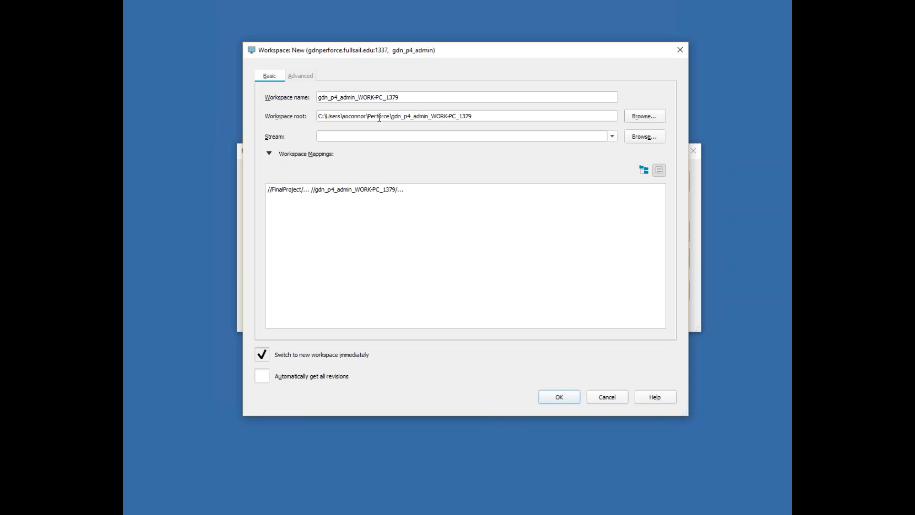
left_click(319, 116)
left_click_drag(319, 116, 476, 114)
left_click(476, 115)
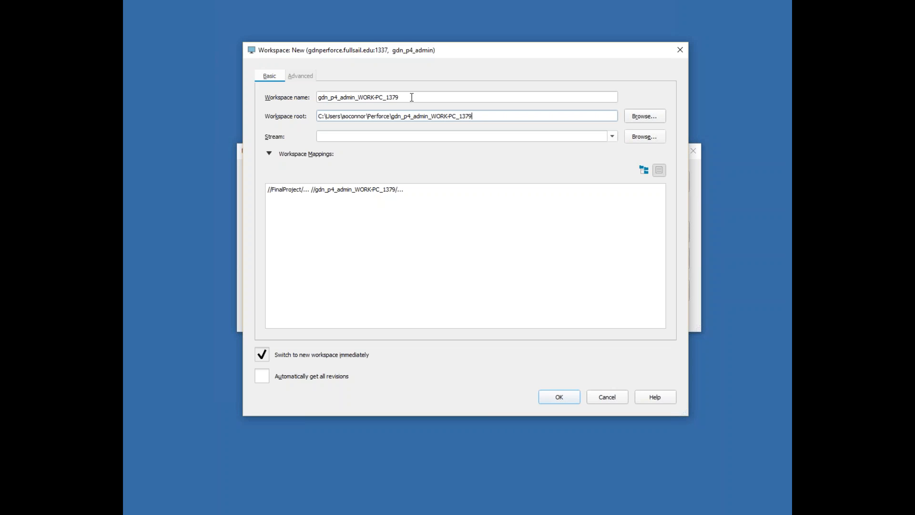
Step: Replace the default workspace name with the user's name followed by _FSPerforce
left_click_drag(319, 97, 369, 98)
left_click(384, 101)
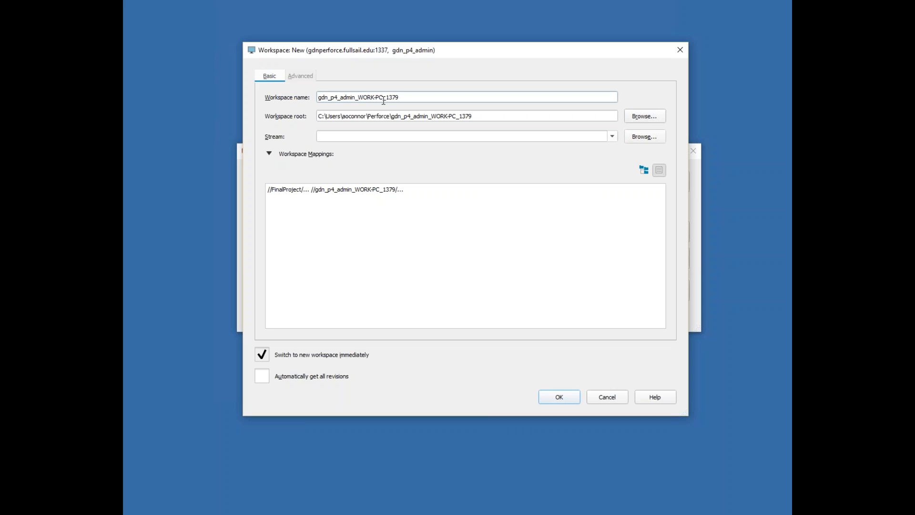
left_click_drag(407, 97, 304, 89)
key("BackSpace")
key("BackSpace")
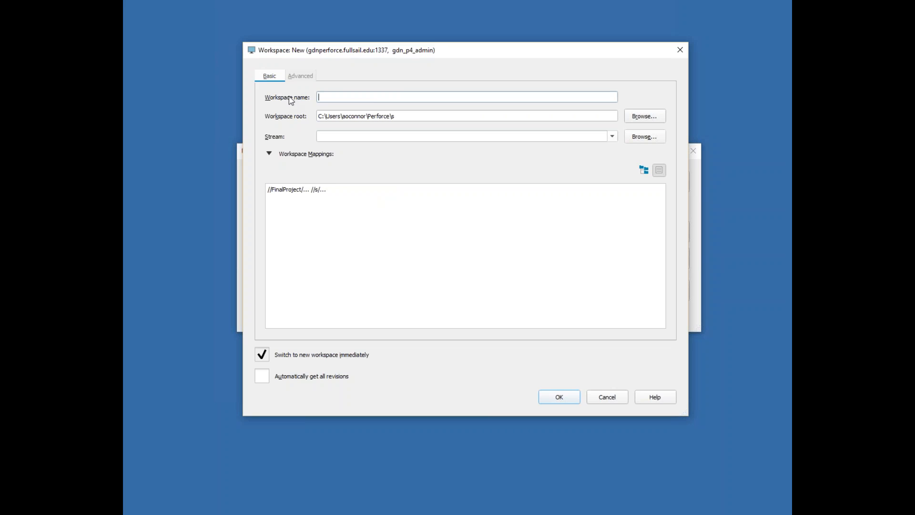
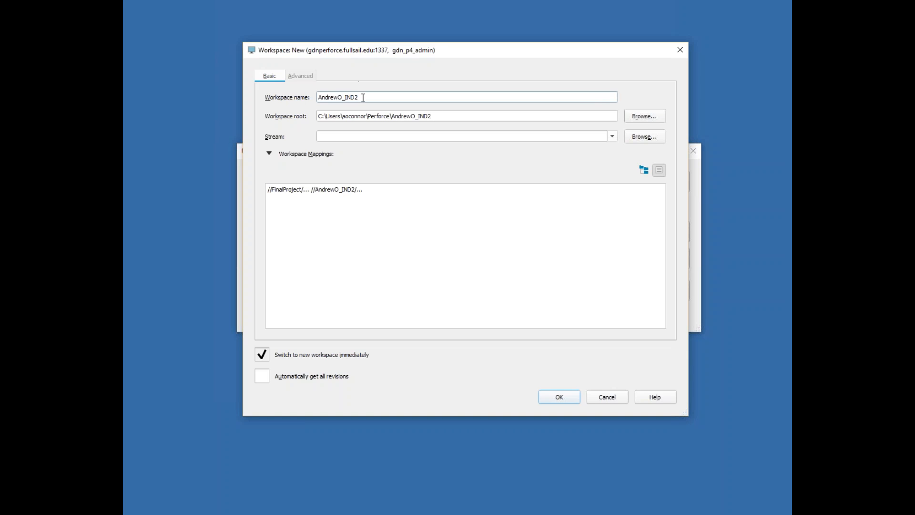
left_click_drag(364, 97, 346, 98)
key("BackSpace")
type("FS")
key("BackSpace")
type("SPerforce")
Step: Correct the ending of the workspace name and check the root folder name in the path
key("ctrl+a")
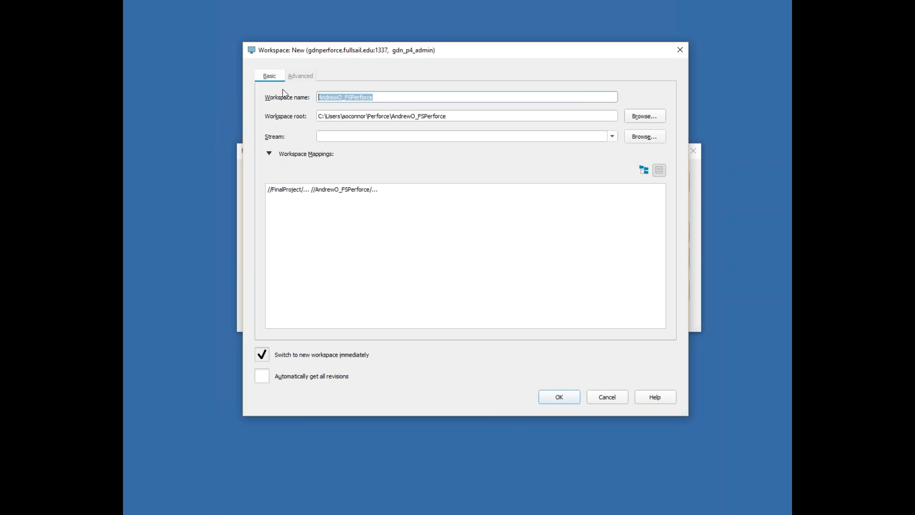
left_click(389, 97)
key("BackSpace")
key("BackSpace")
key("BackSpace")
key("BackSpace")
key("BackSpace")
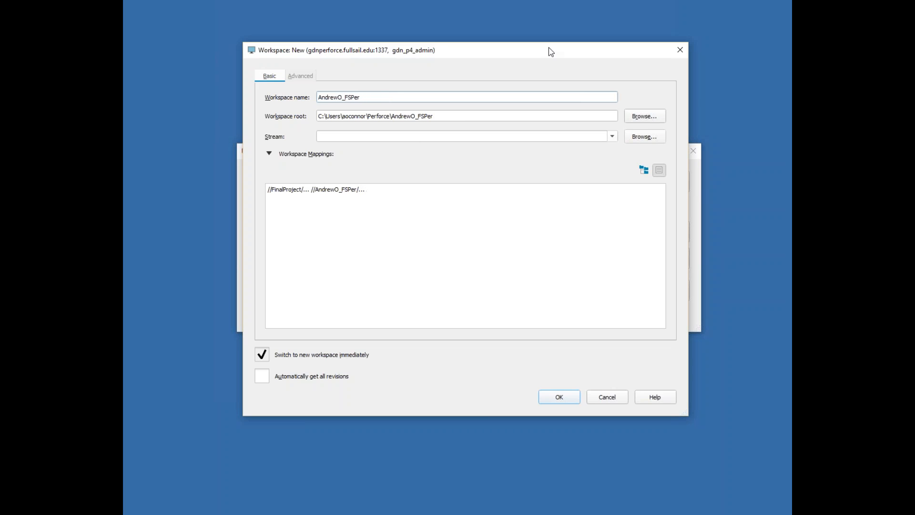
type("force")
left_click_drag(318, 97, 376, 97)
double_click(393, 116)
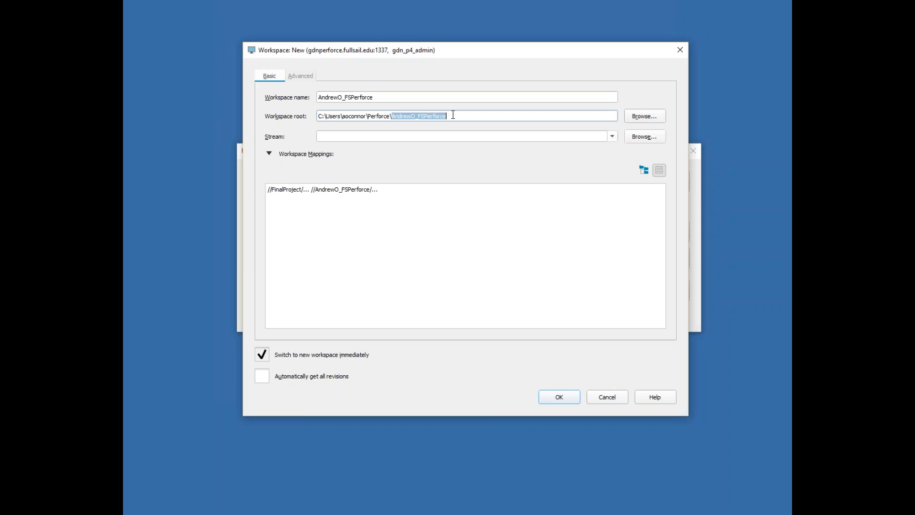
left_click(456, 116)
Step: Pick the workspace root folder under Perforce, save the new workspace, and review the Workspace field
left_click(649, 117)
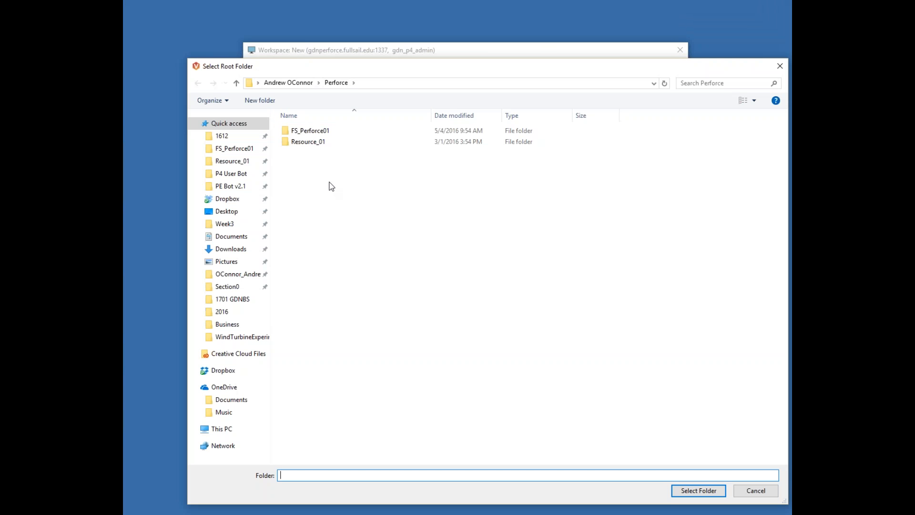
left_click(316, 176)
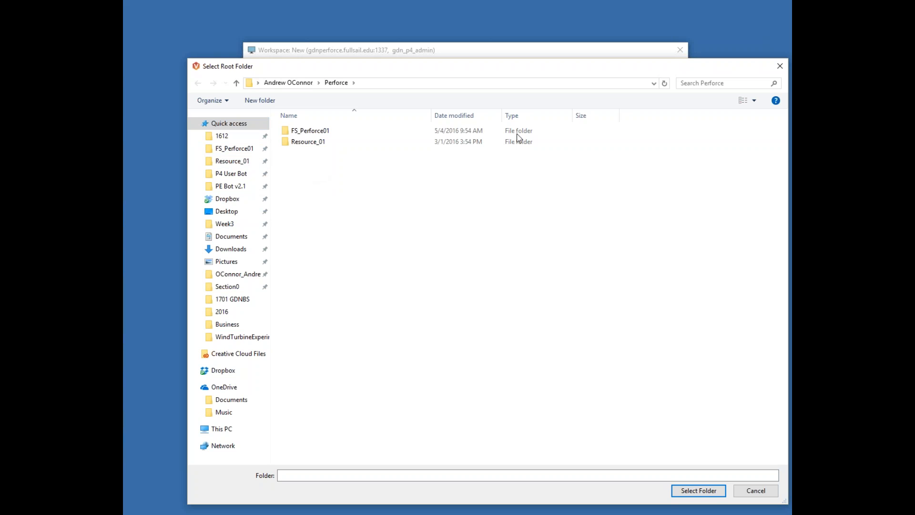
left_click(697, 491)
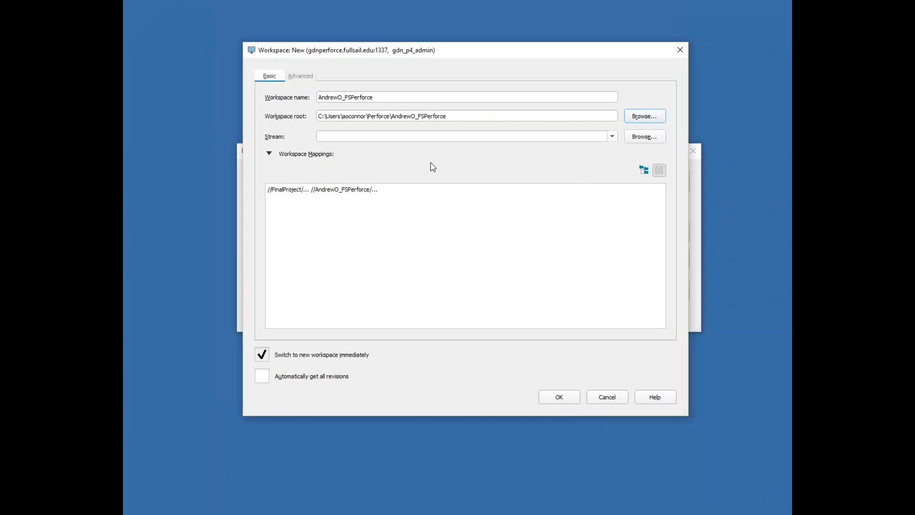
left_click(553, 399)
left_click(403, 264)
double_click(400, 251)
left_click(413, 260)
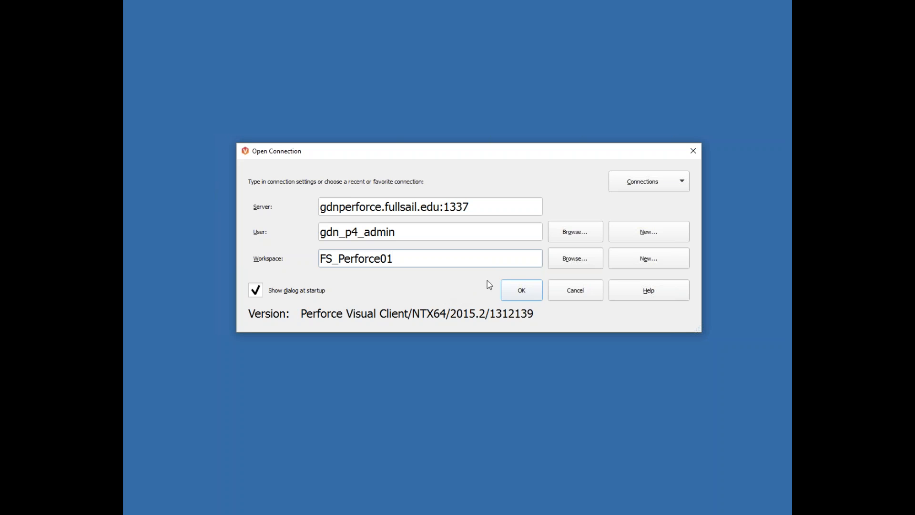
Step: Connect to the server and collapse the 1610, 1701, 1702 and IND229 depot folders
left_click(534, 295)
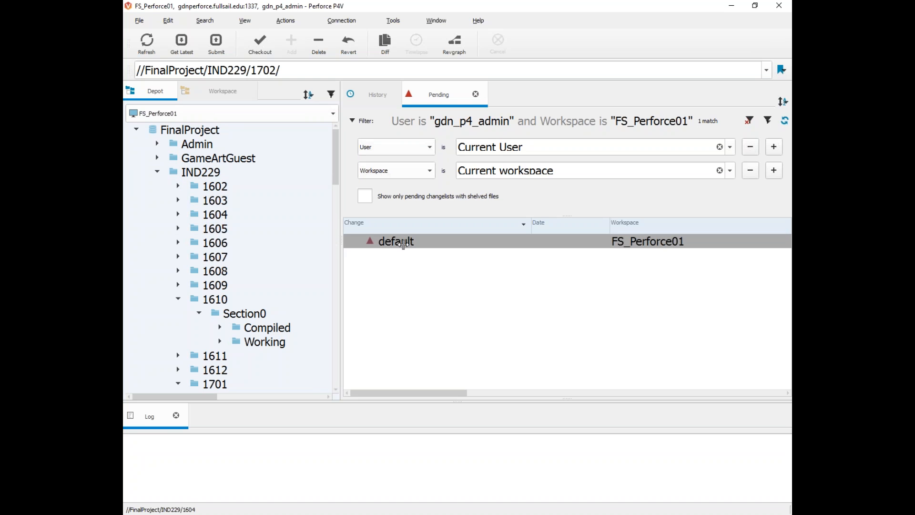
left_click(177, 299)
left_click(177, 341)
left_click(178, 355)
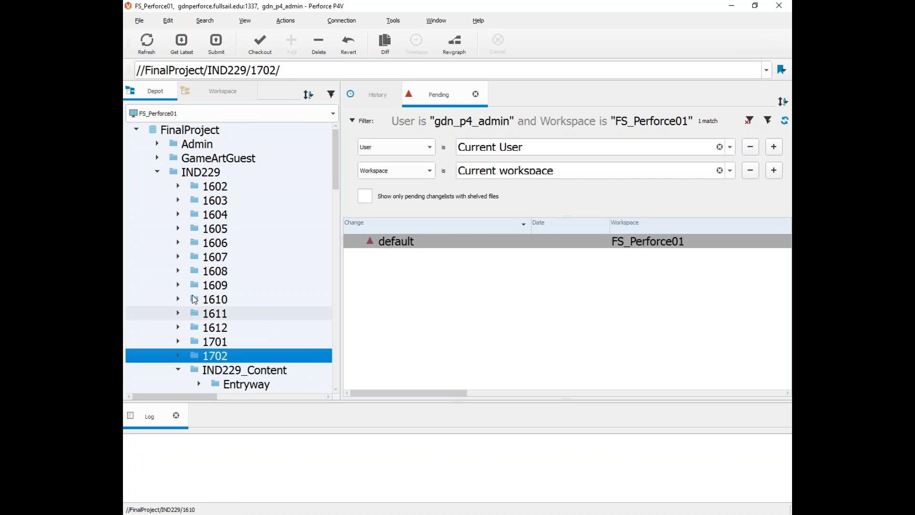
left_click(157, 172)
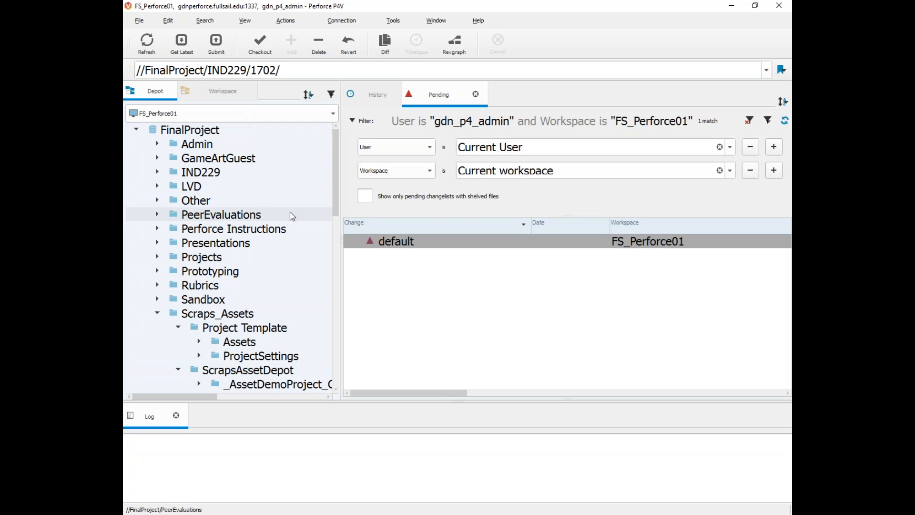
Step: Widen the folder tree over Pending and collapse IND229, Scraps_Assets, Scraps_Team_Level and the workspace root
left_click_drag(342, 239, 607, 239)
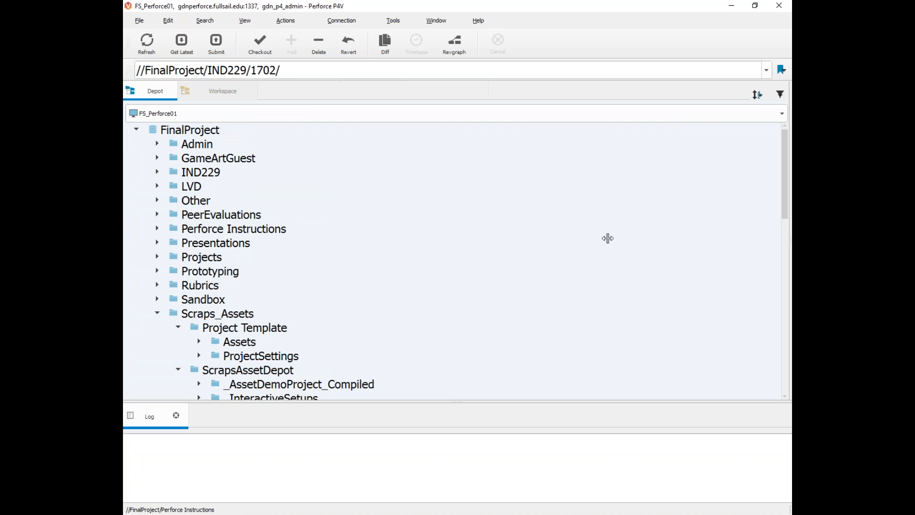
left_click(136, 129)
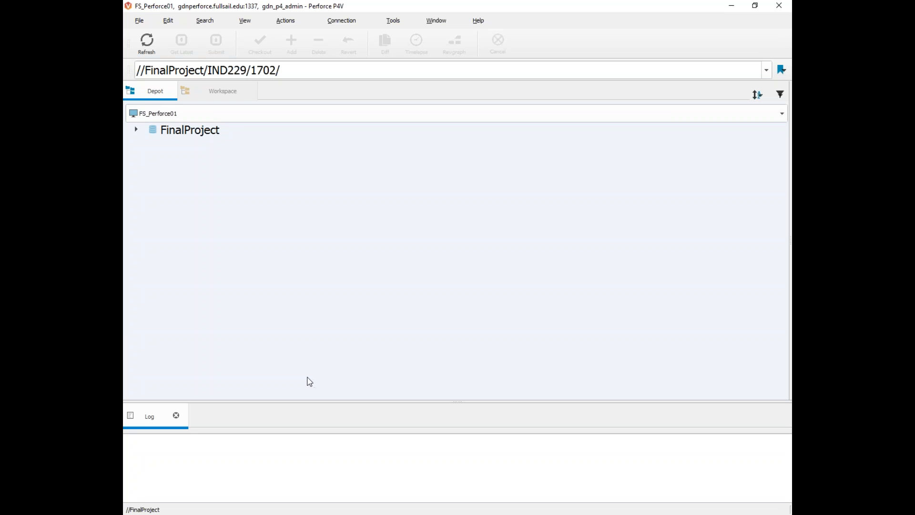
left_click(176, 94)
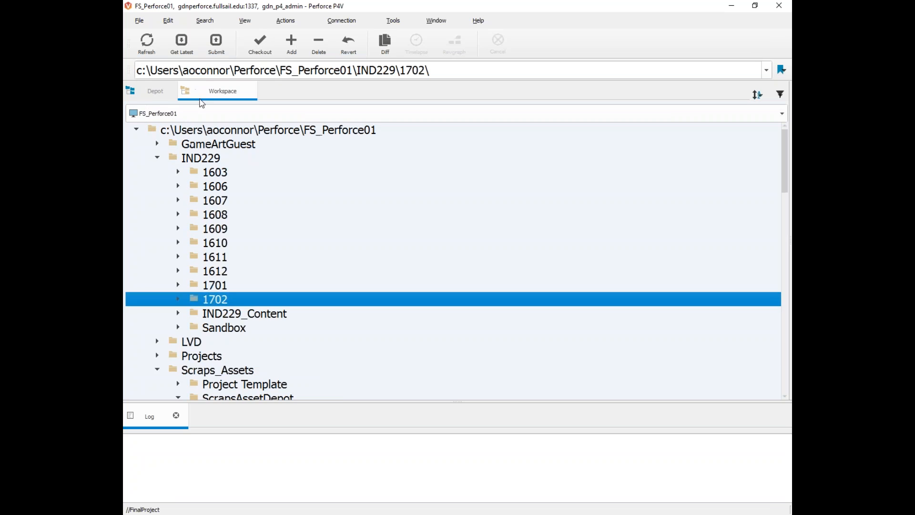
left_click(157, 158)
left_click(158, 199)
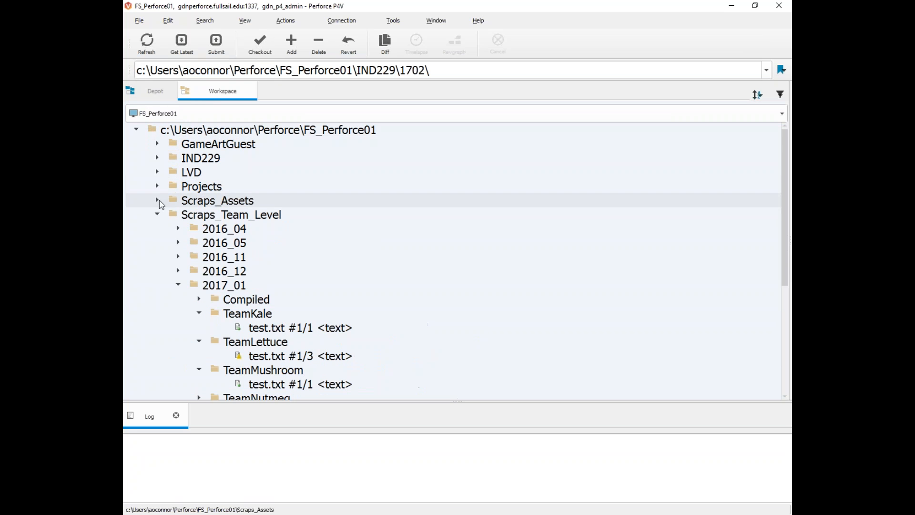
left_click(157, 214)
left_click(137, 129)
Step: Toggle repeatedly between the Depot and Workspace trees to compare them
left_click(157, 93)
left_click(179, 96)
left_click(158, 93)
left_click(191, 91)
left_click(170, 92)
left_click(207, 94)
left_click(167, 93)
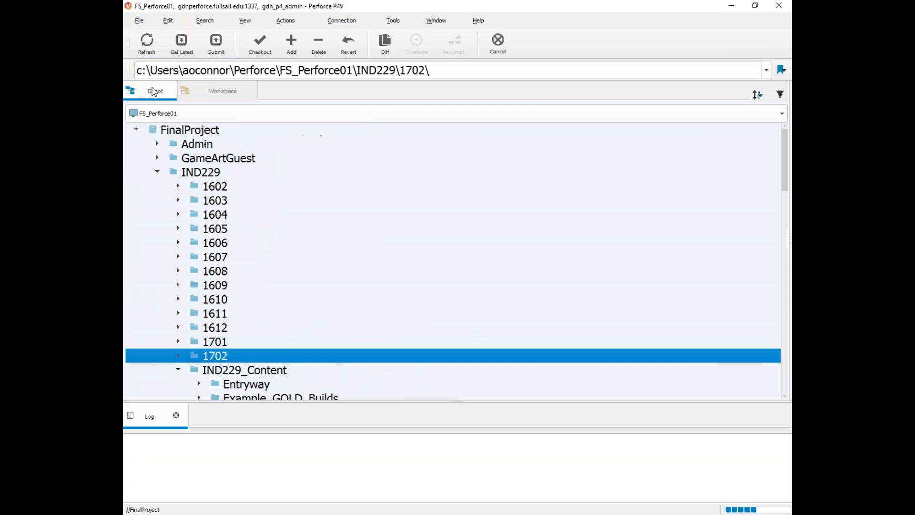
left_click(191, 97)
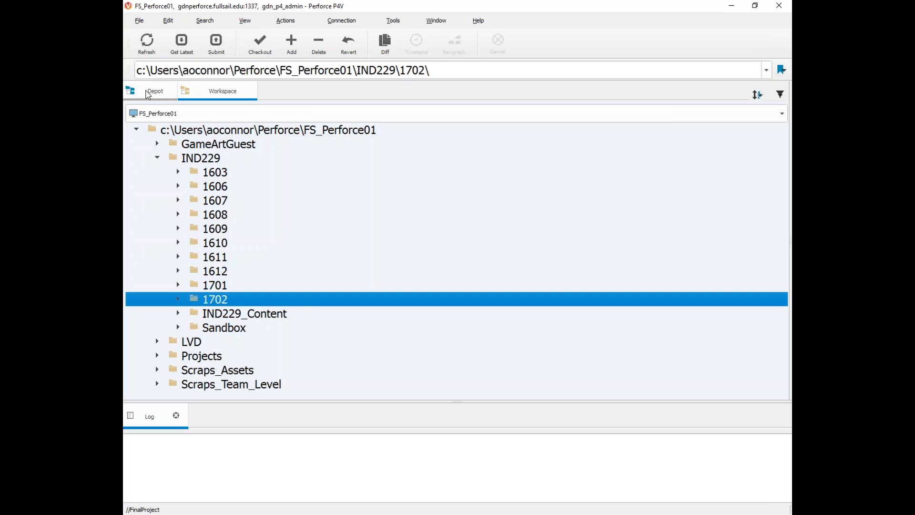
left_click(148, 94)
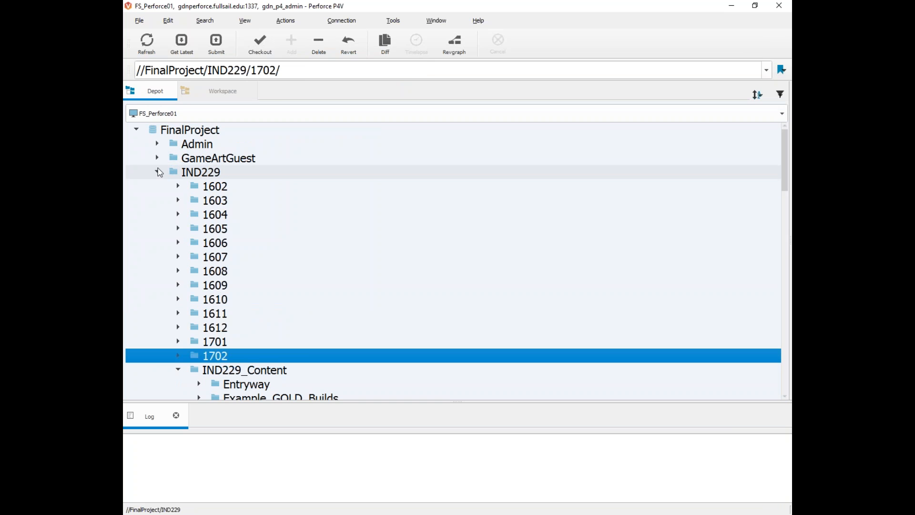
Step: Collapse IND229 in both trees and Scraps_Assets, then bring the local 1702 Explorer window over P4V
left_click(157, 172)
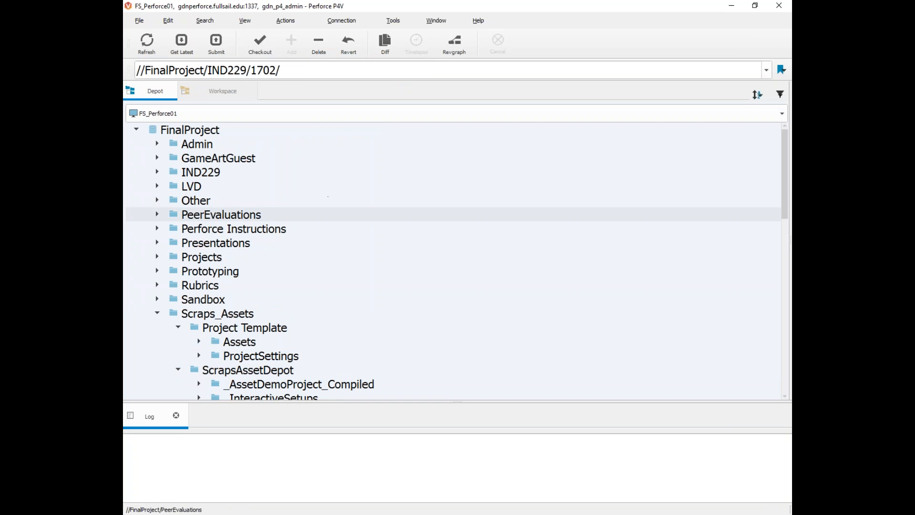
left_click(217, 94)
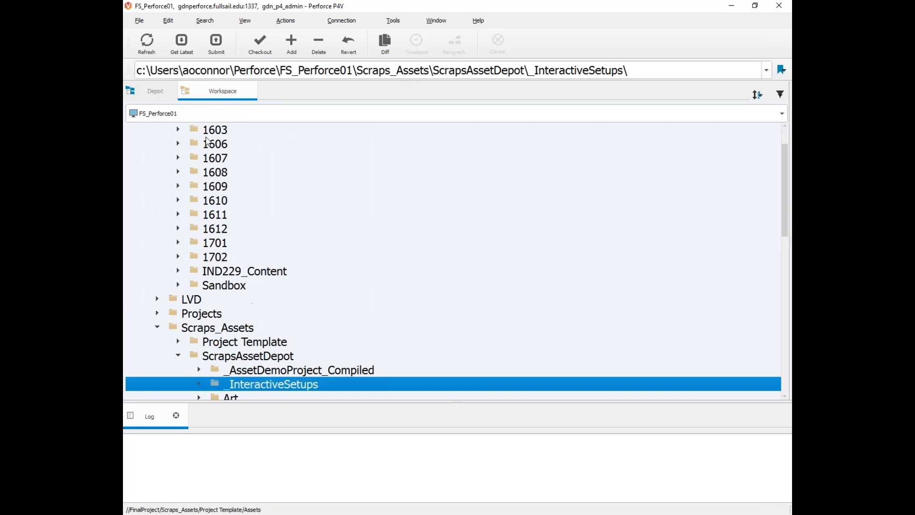
scroll(255, 185, "up", 1)
left_click(157, 158)
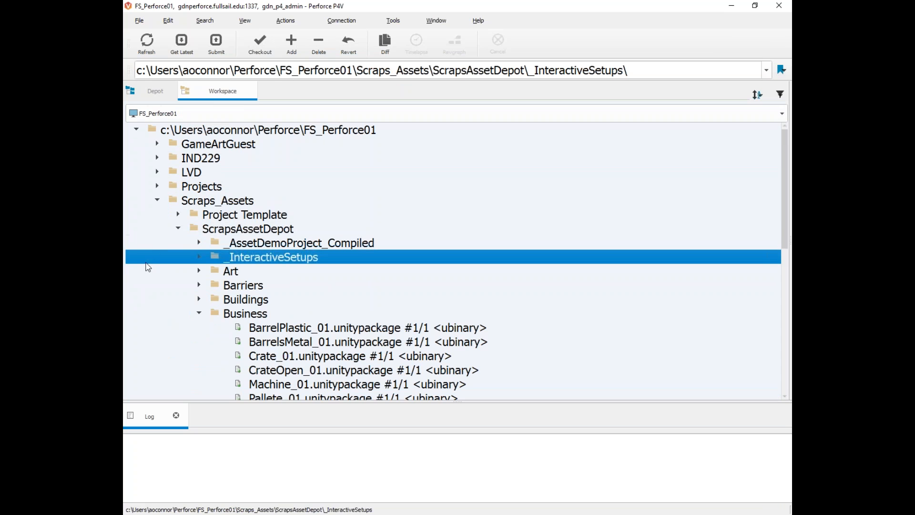
left_click(158, 200)
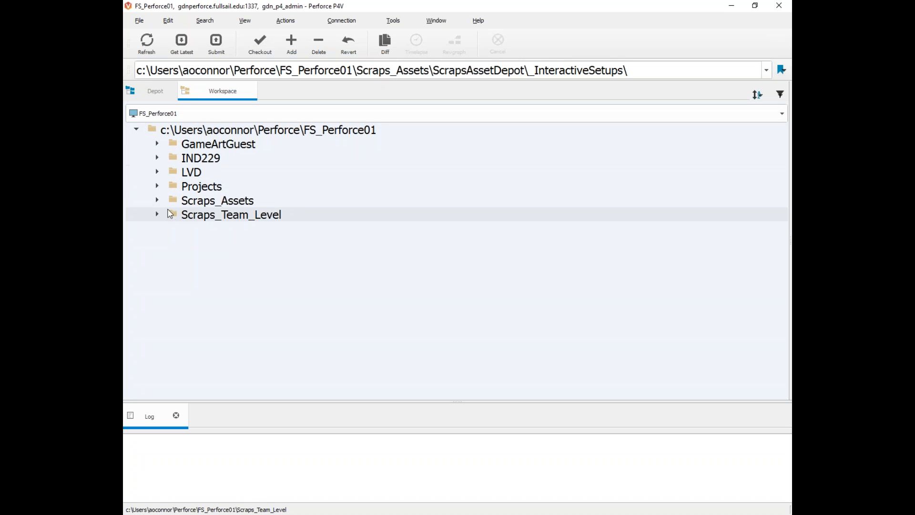
left_click(154, 94)
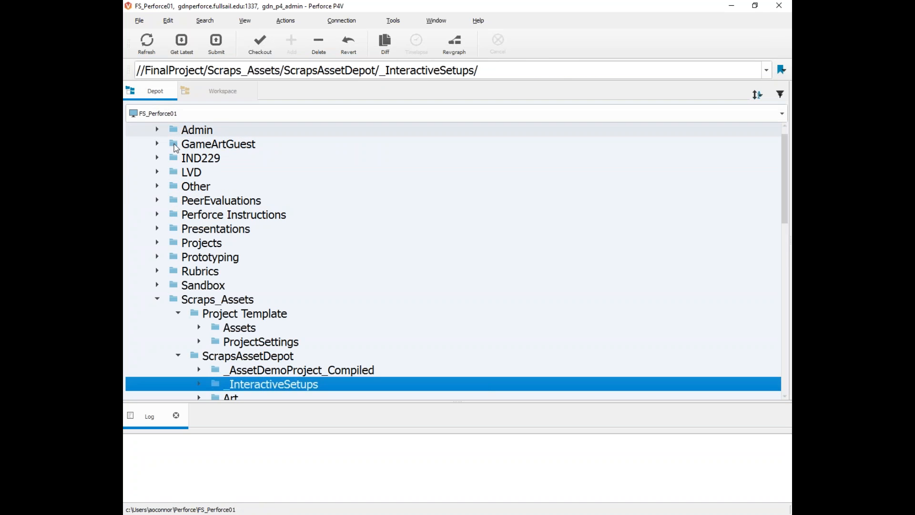
left_click(220, 92)
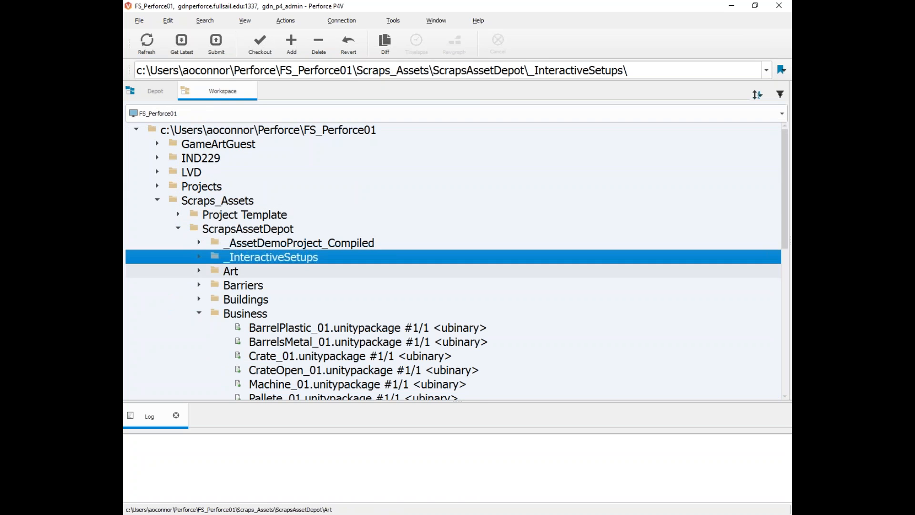
left_click_drag(124, 97, 391, 133)
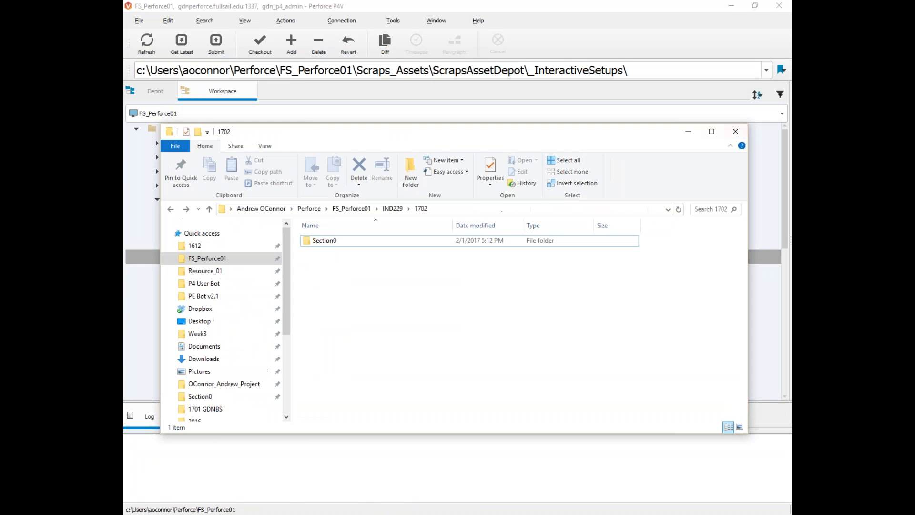
Step: Close the local 1702 Explorer window and go back to P4V's Depot tree
left_click(735, 132)
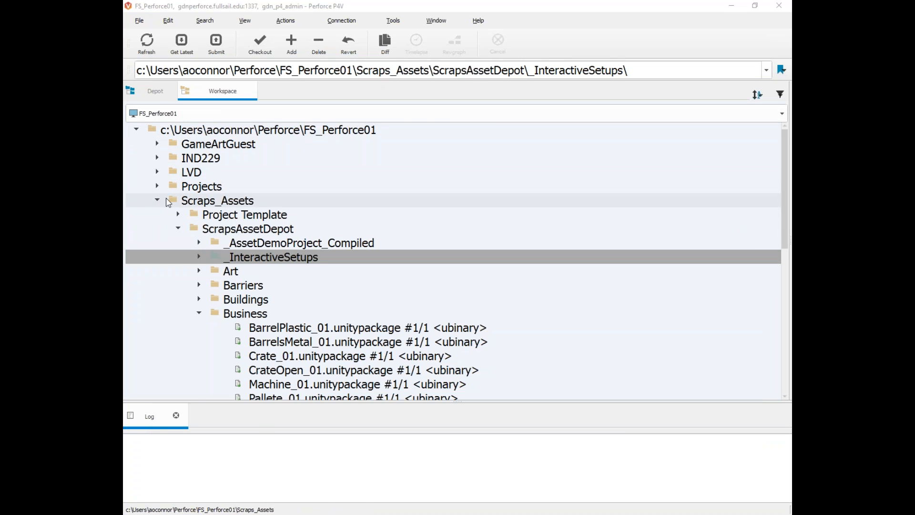
left_click(157, 97)
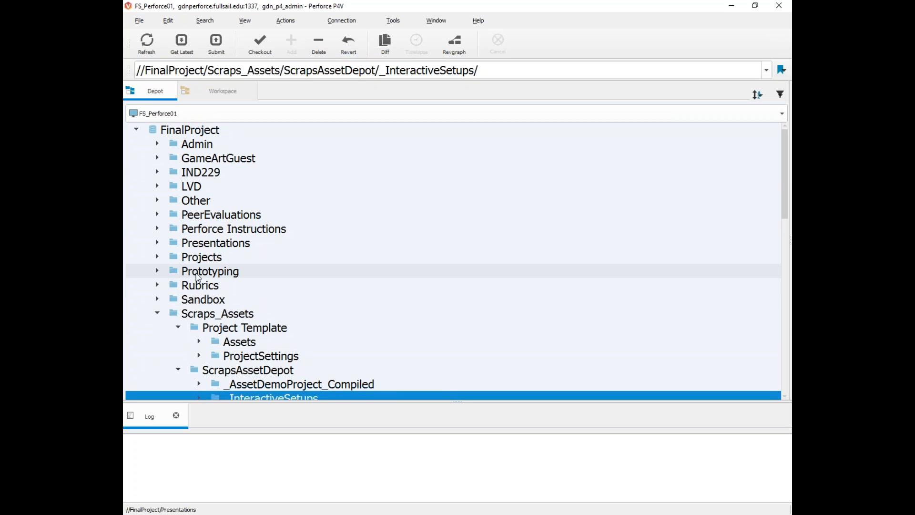
Step: Expand IND229 and then 1702 in the depot tree to reveal Section0 with Compiled and Working
left_click(174, 175)
left_click(162, 172)
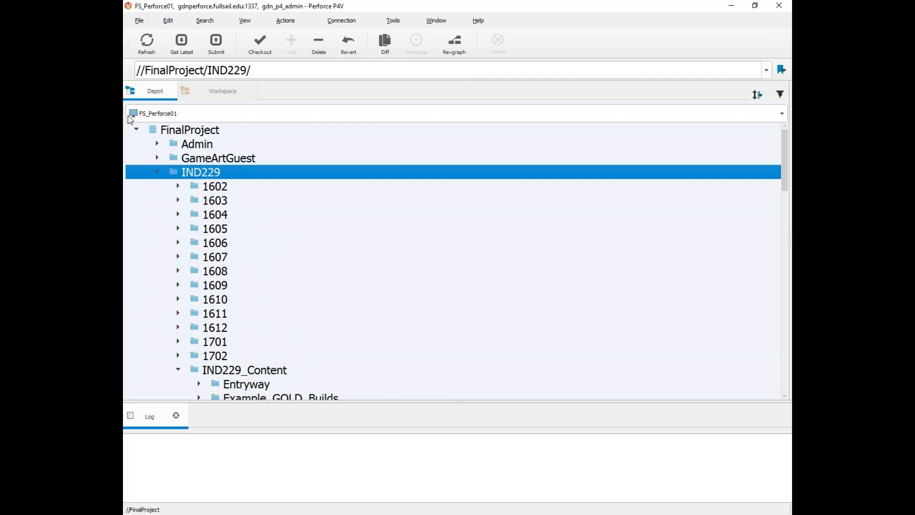
left_click(177, 356)
scroll(205, 347, "down", 2)
scroll(205, 348, "down", 3)
scroll(289, 309, "up", 5)
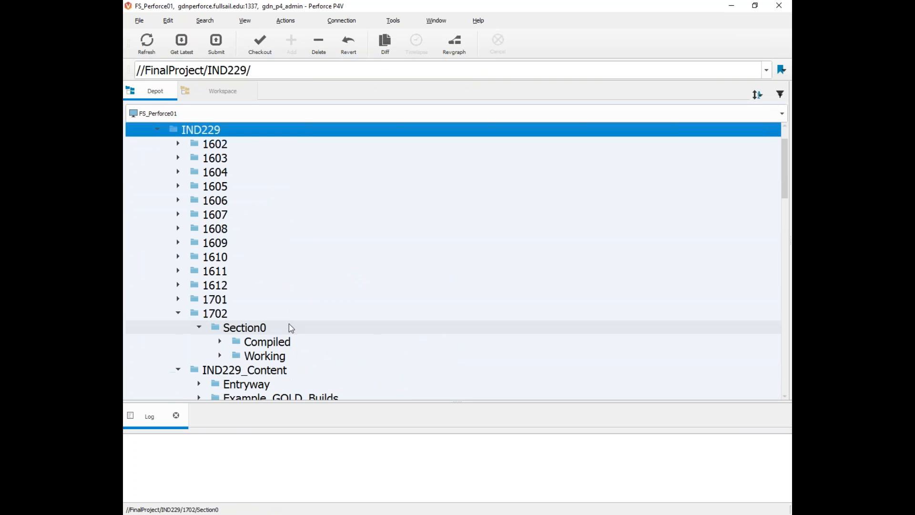
scroll(246, 340, "down", 2)
left_click(195, 270)
scroll(193, 219, "up", 2)
left_click(190, 171)
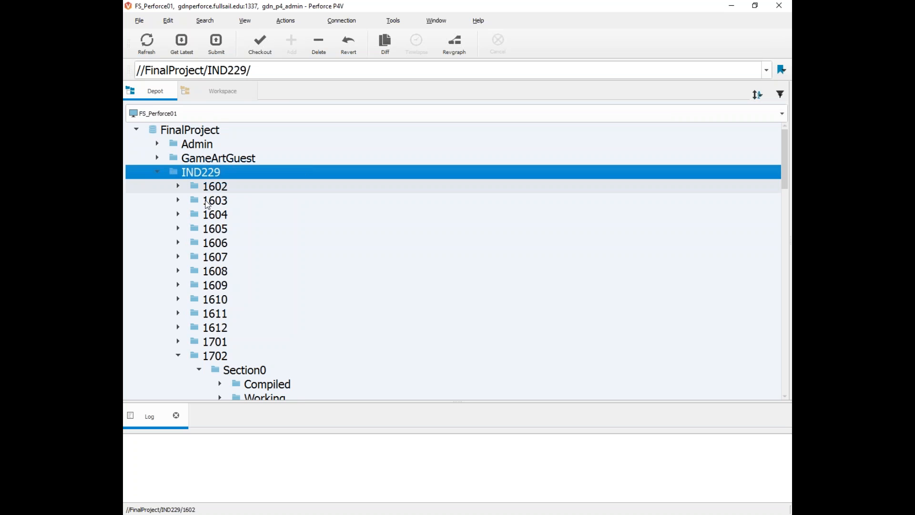
scroll(200, 205, "down", 3)
left_click(212, 229)
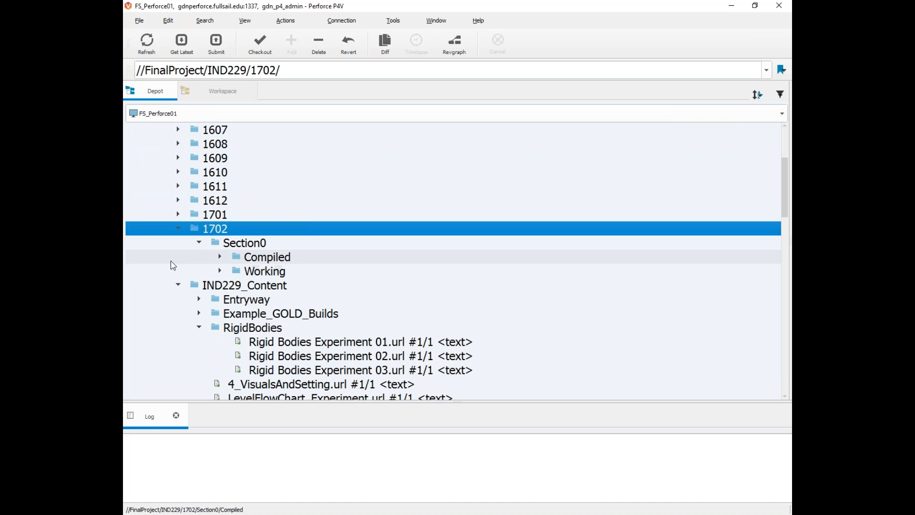
Step: Get the latest revision of //FinalProject/IND229/1702/...; the log reports no files updated
right_click(207, 233)
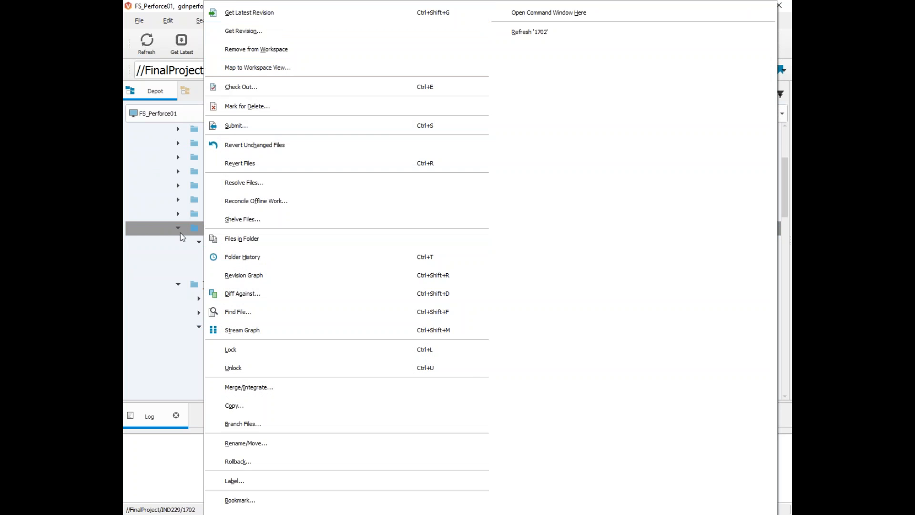
left_click(199, 237)
right_click(200, 235)
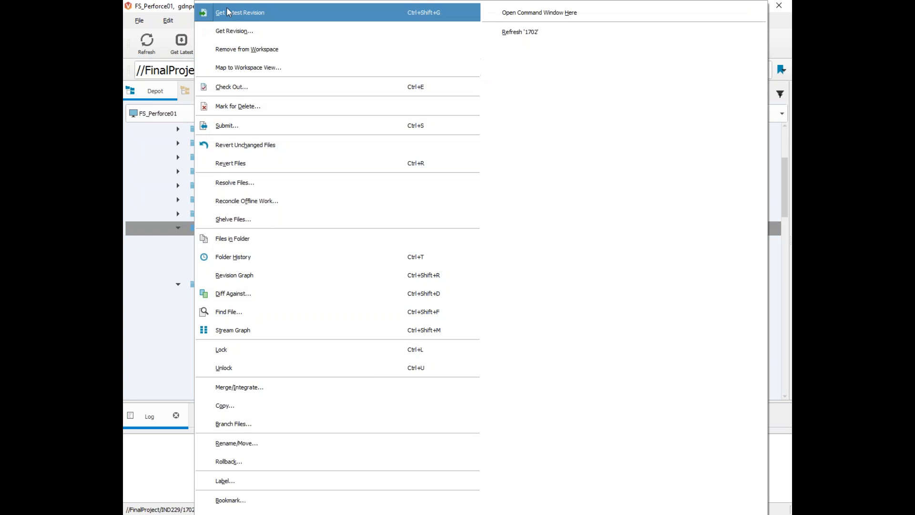
left_click(228, 13)
left_click_drag(295, 460, 208, 458)
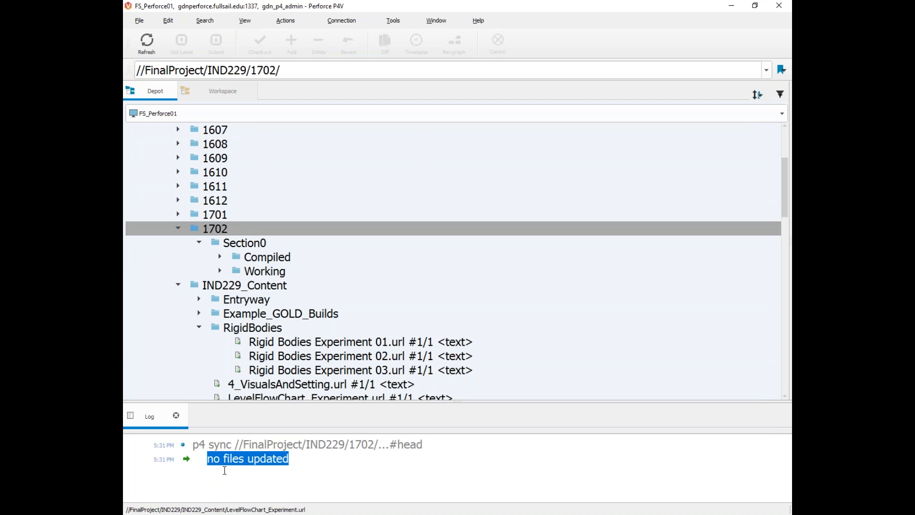
left_click(208, 457)
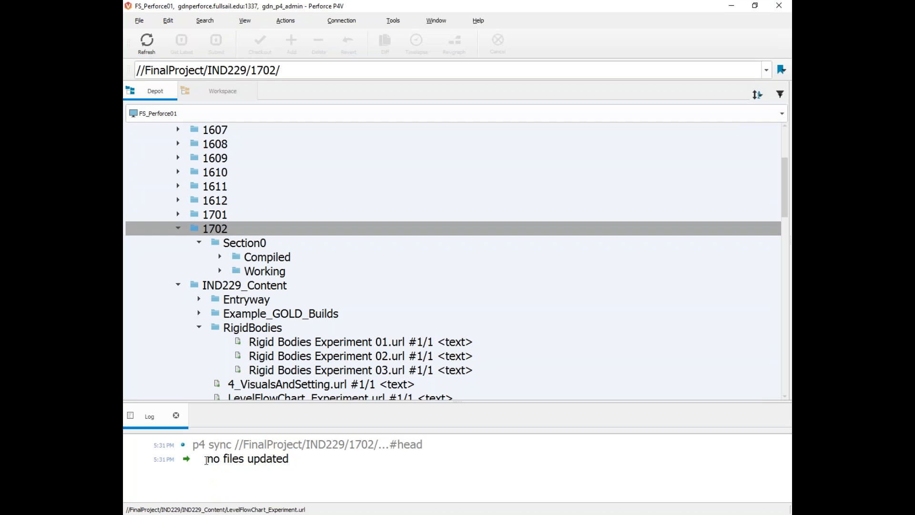
triple_click(205, 459)
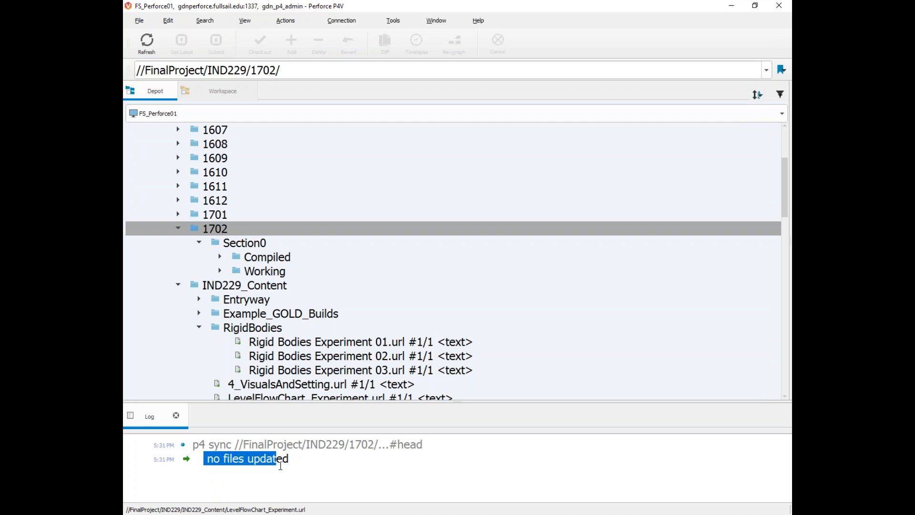
left_click(290, 489)
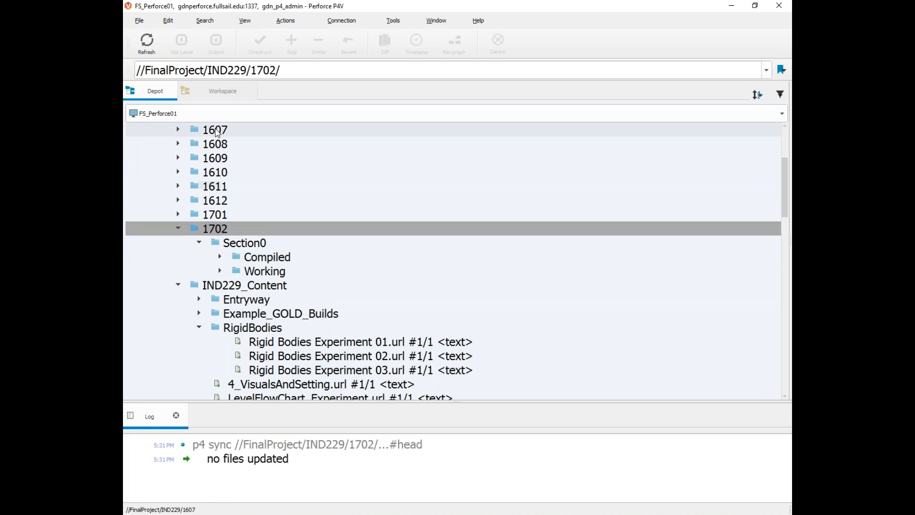
Step: Switch to the Workspace tree to view the local 1702 folder holding Section0
left_click(211, 95)
scroll(219, 269, "down", 3)
scroll(219, 269, "up", 3)
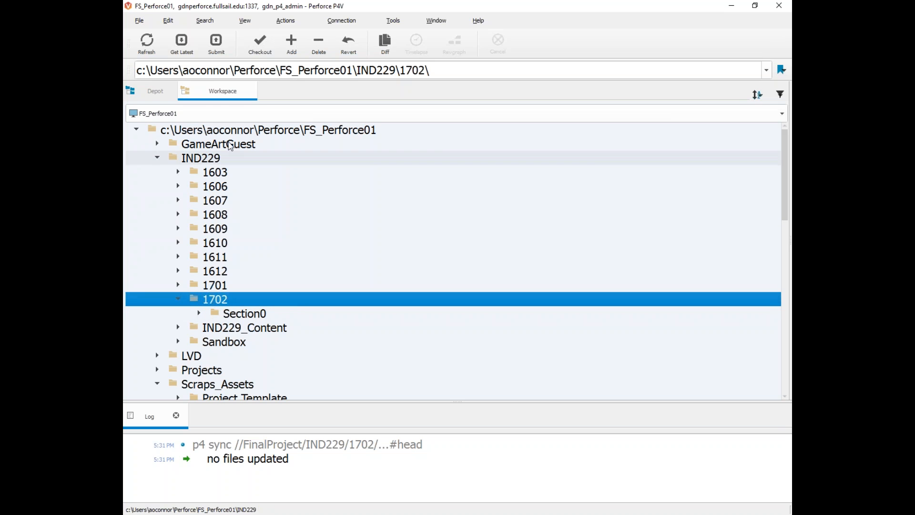
Step: Show the workspace's 1702 folder in File Explorer, opening the local IND229 folder
right_click(205, 301)
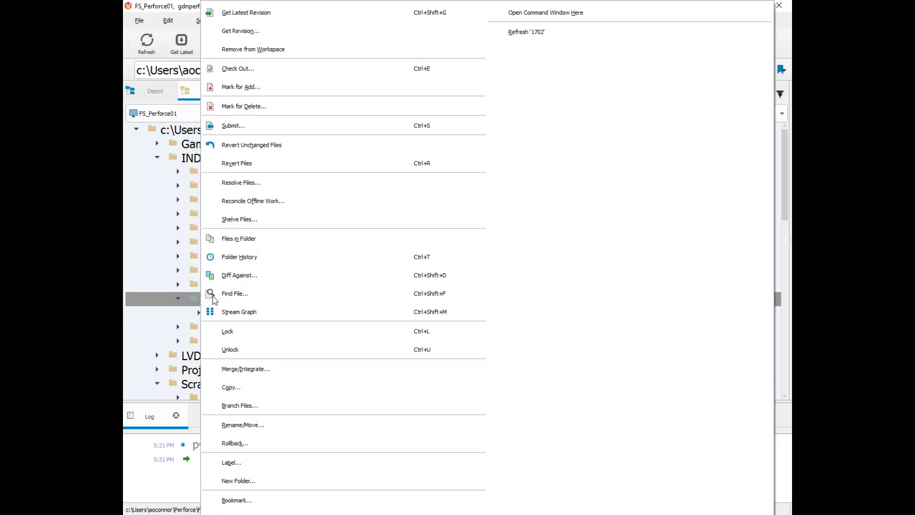
mouse_move(238, 512)
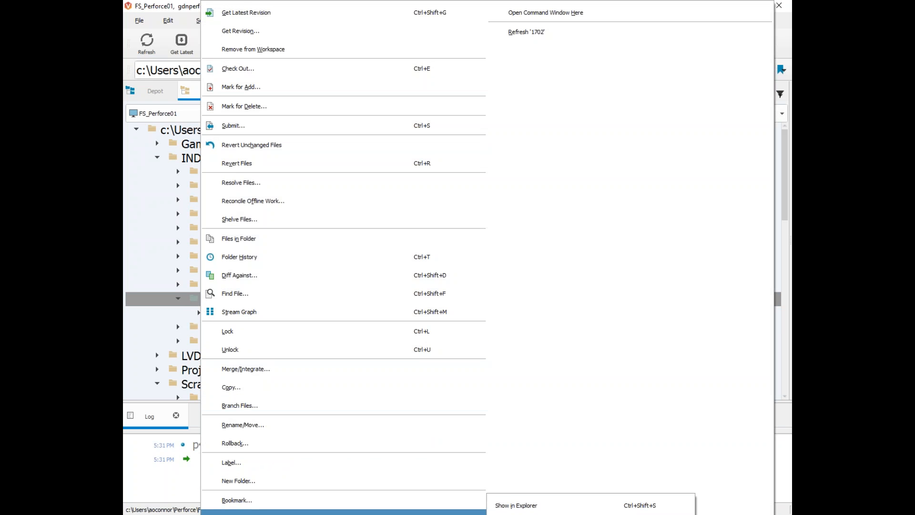
left_click(611, 506)
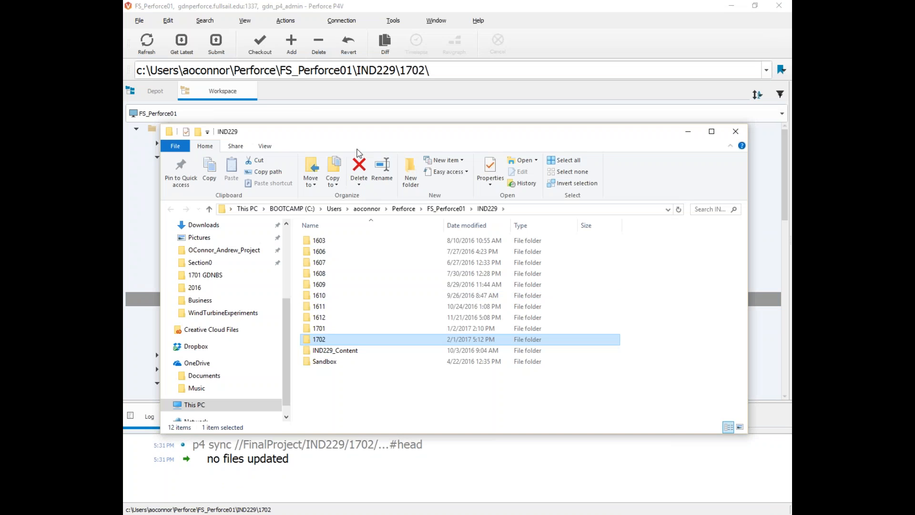
Step: Open 1702 in Explorer to find Section0, and move the window aside to uncover P4V
left_click_drag(370, 135, 388, 112)
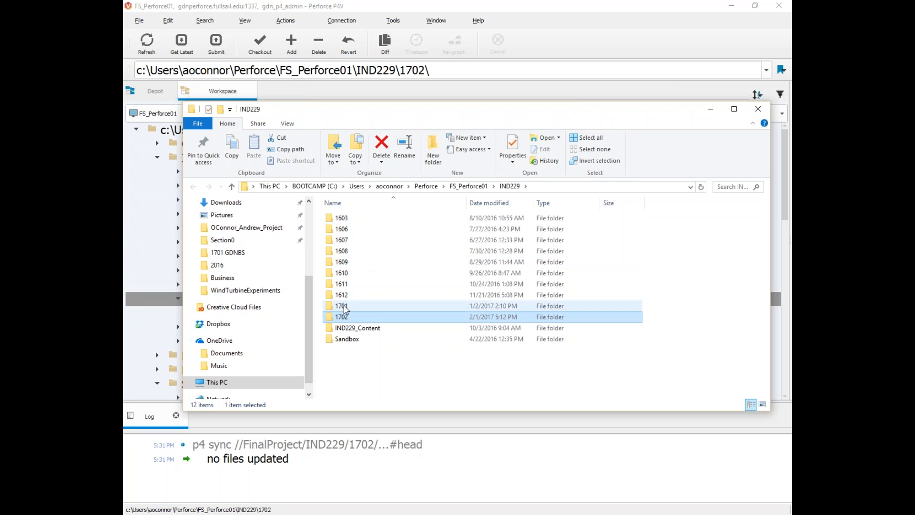
double_click(343, 317)
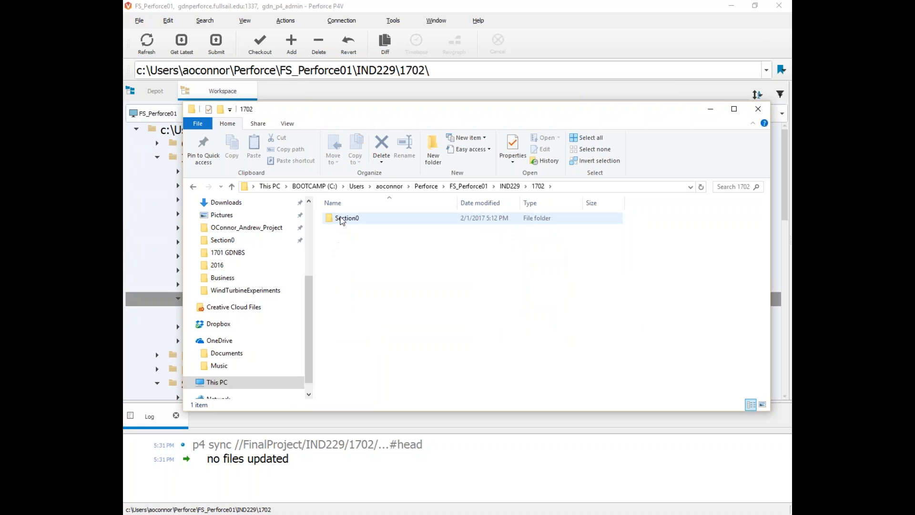
left_click_drag(322, 109, 397, 160)
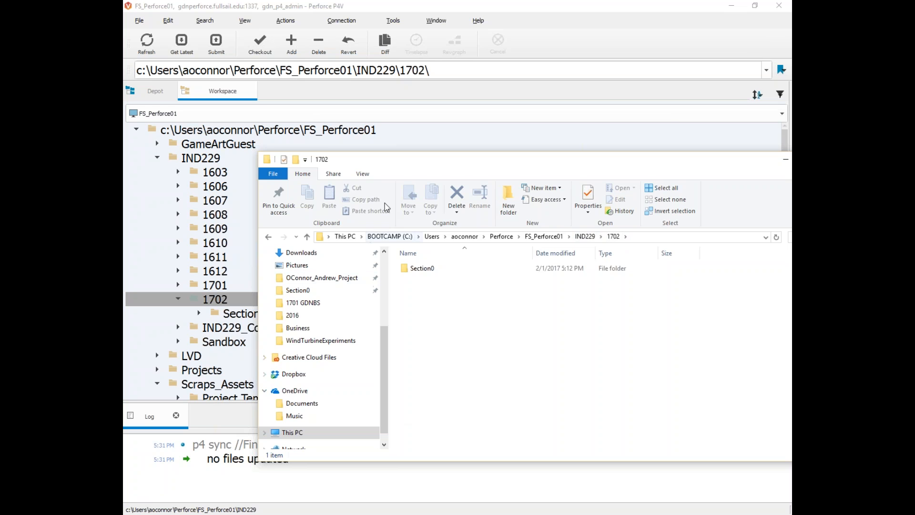
left_click_drag(391, 164, 342, 151)
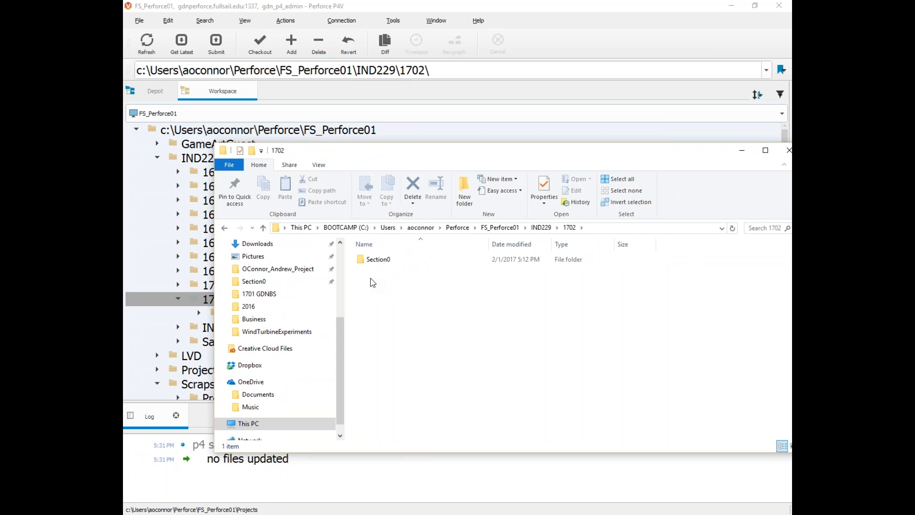
left_click_drag(407, 151, 473, 208)
Step: Expand Section0, switch to the Depot tree, and expand Compiled to show its six subfolders
left_click(199, 312)
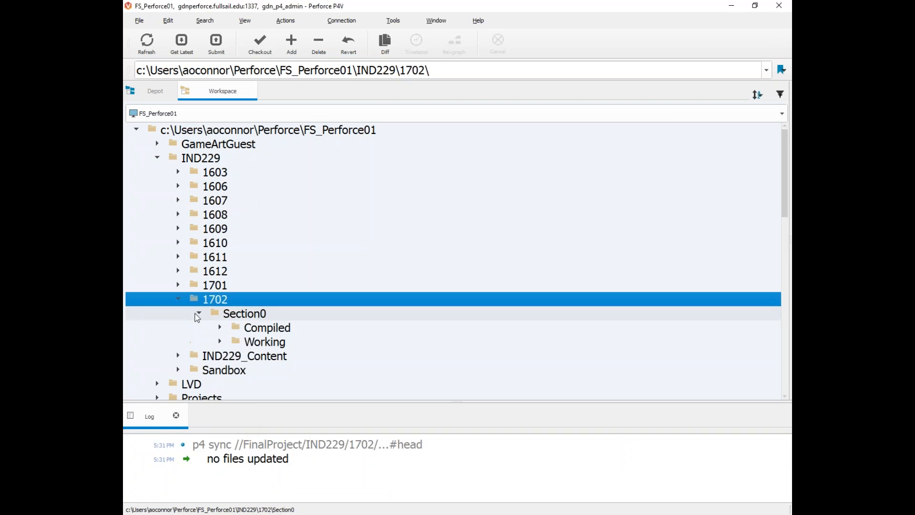
left_click(170, 94)
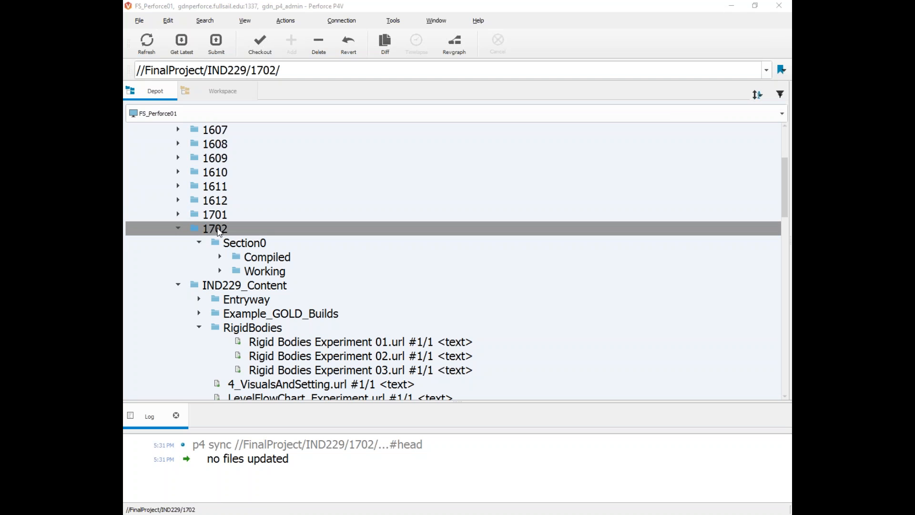
left_click(233, 257)
left_click(235, 268)
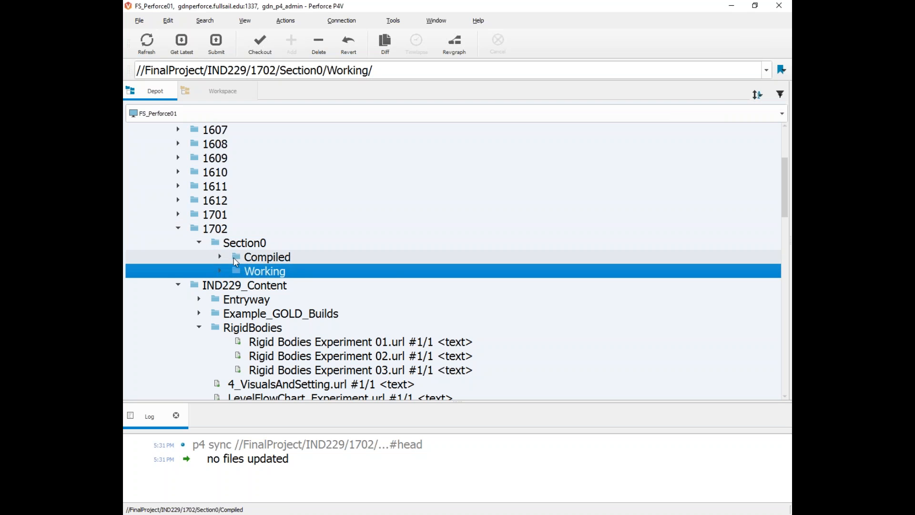
left_click(233, 258)
left_click(240, 271)
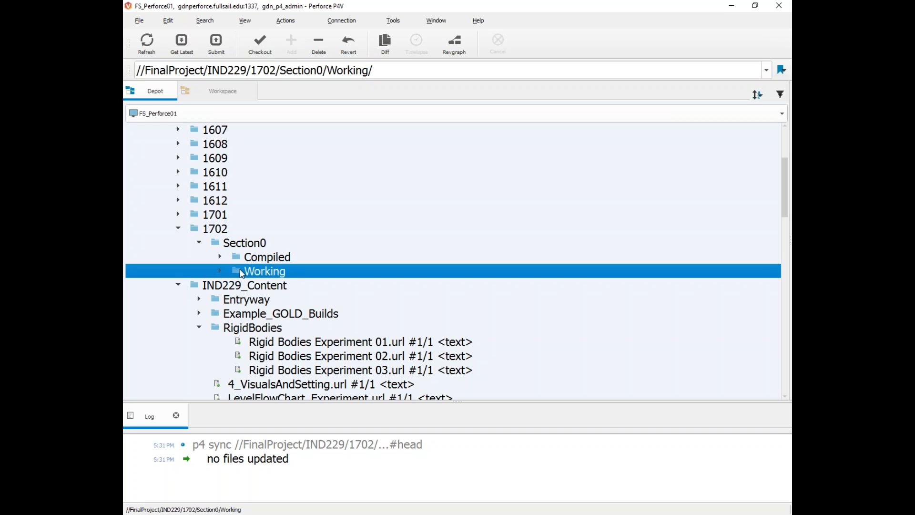
left_click(242, 257)
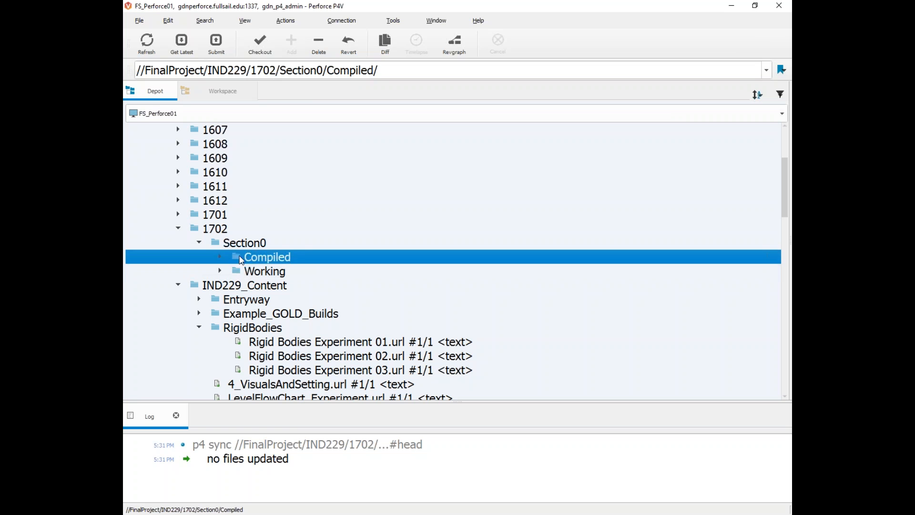
left_click(237, 267)
double_click(237, 258)
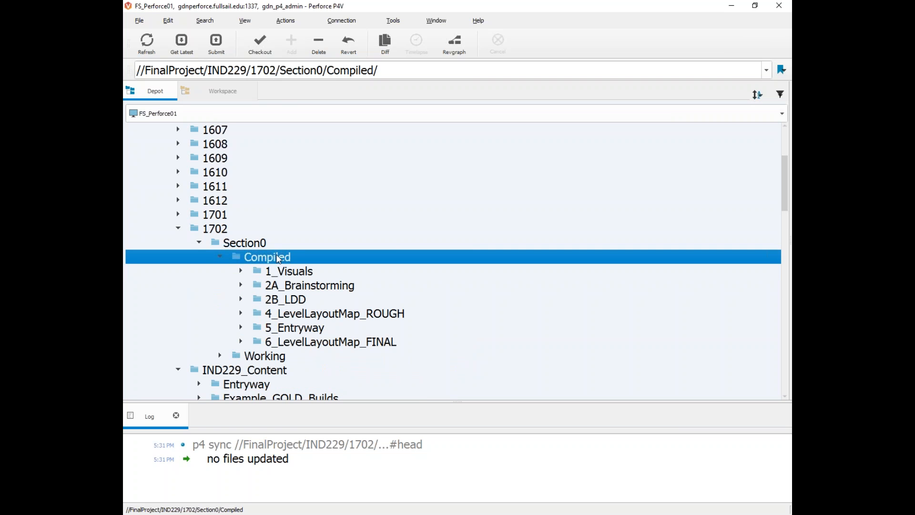
Step: Restore P4V to a smaller window and place the LMS course page beside it
left_click_drag(314, 6, 584, 53)
mouse_move(238, 513)
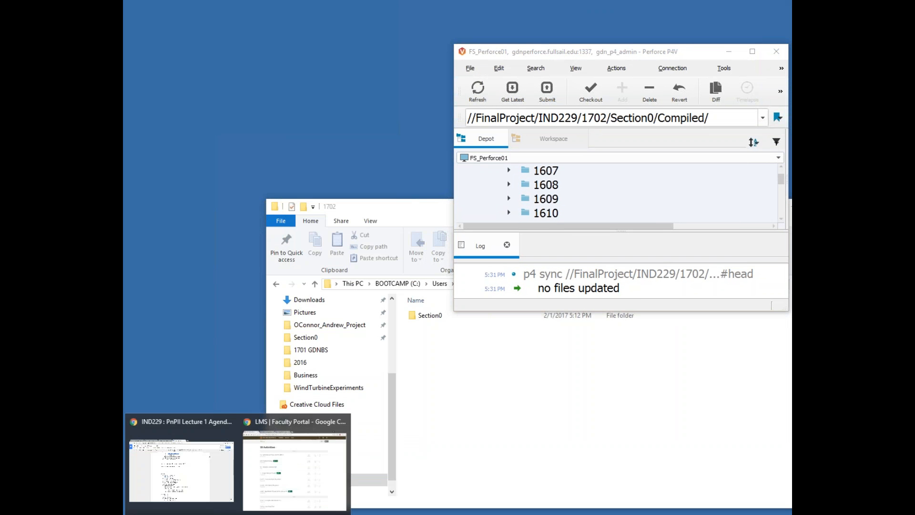
left_click(294, 469)
left_click_drag(461, 4, 267, 44)
Step: Stretch the LMS window to full height and make the P4V window much taller
double_click(333, 188)
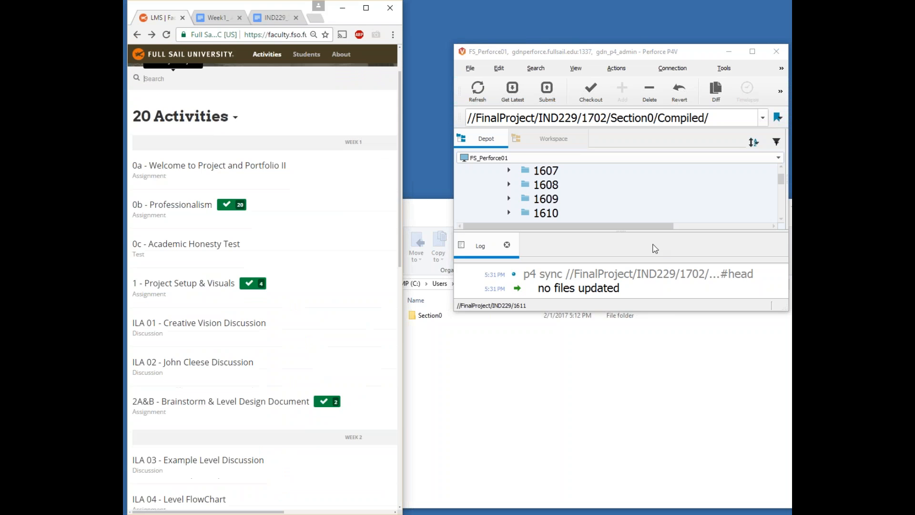
left_click_drag(611, 311, 611, 500)
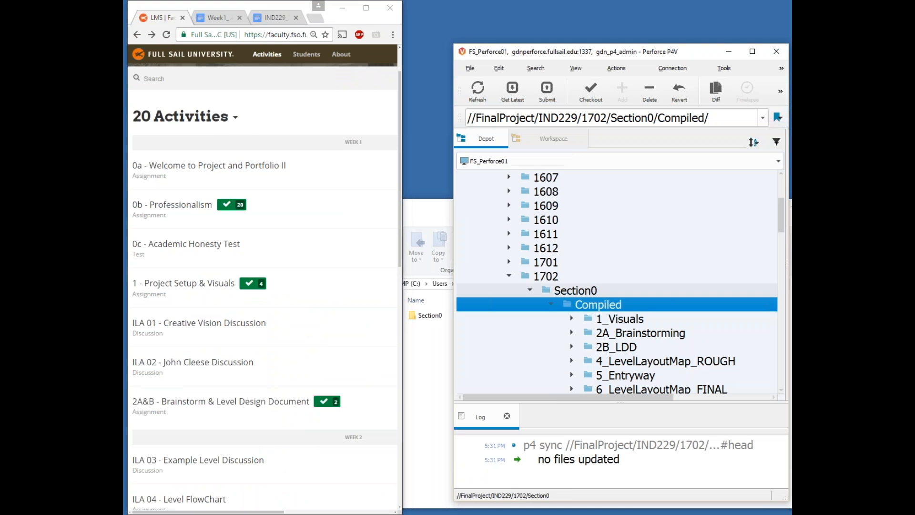
scroll(551, 316, "down", 1)
scroll(188, 235, "down", 1)
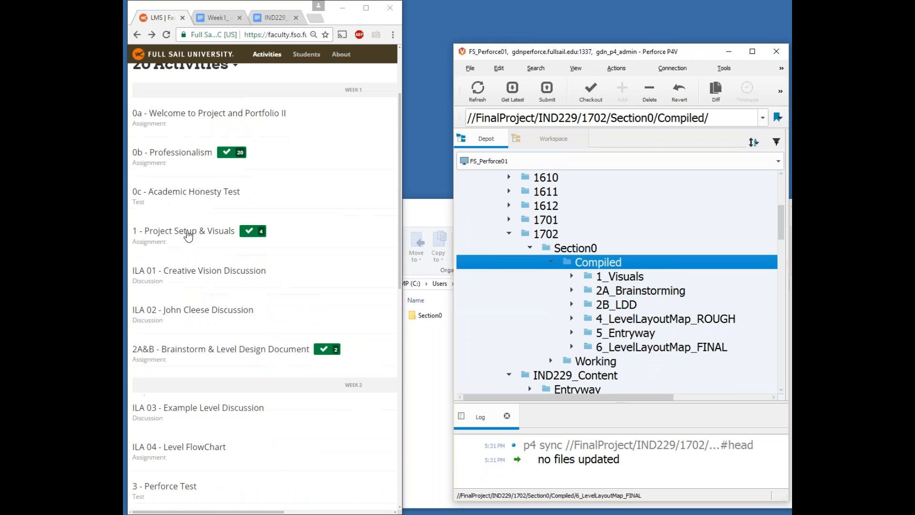
scroll(624, 295, "down", 1)
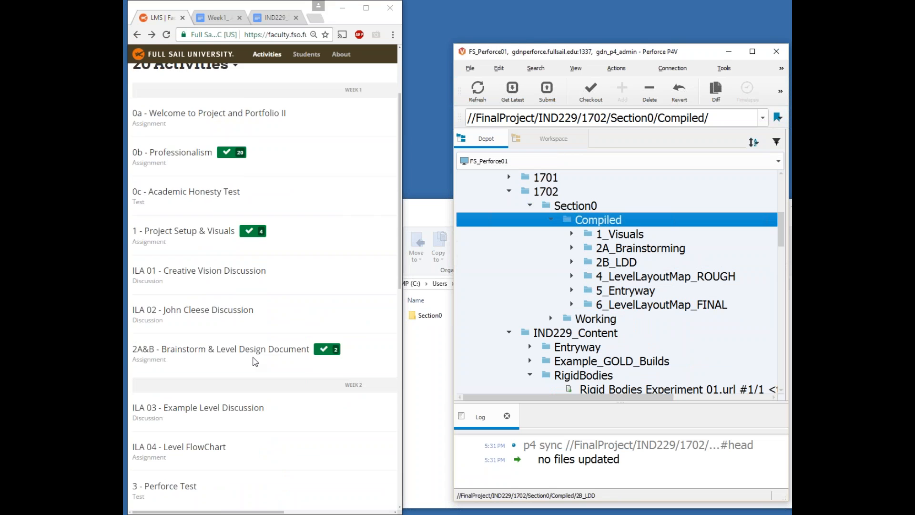
scroll(238, 381, "down", 1)
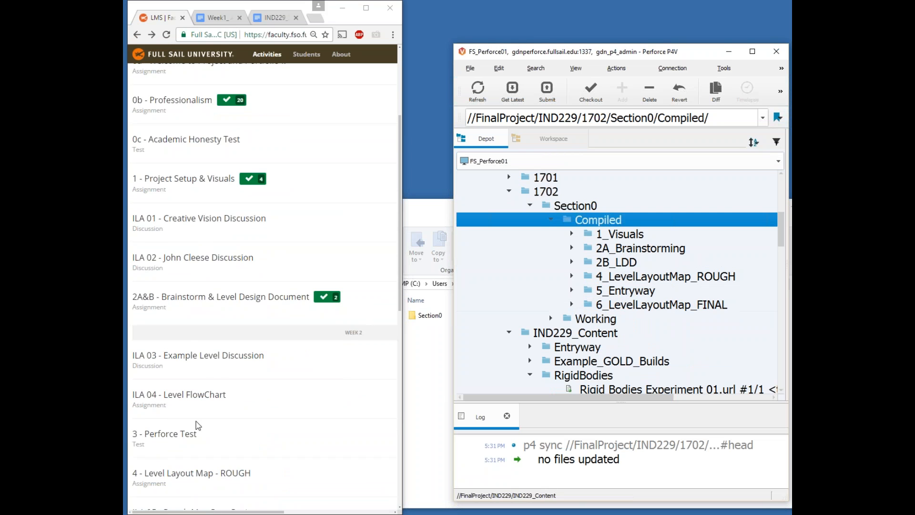
scroll(197, 424, "down", 1)
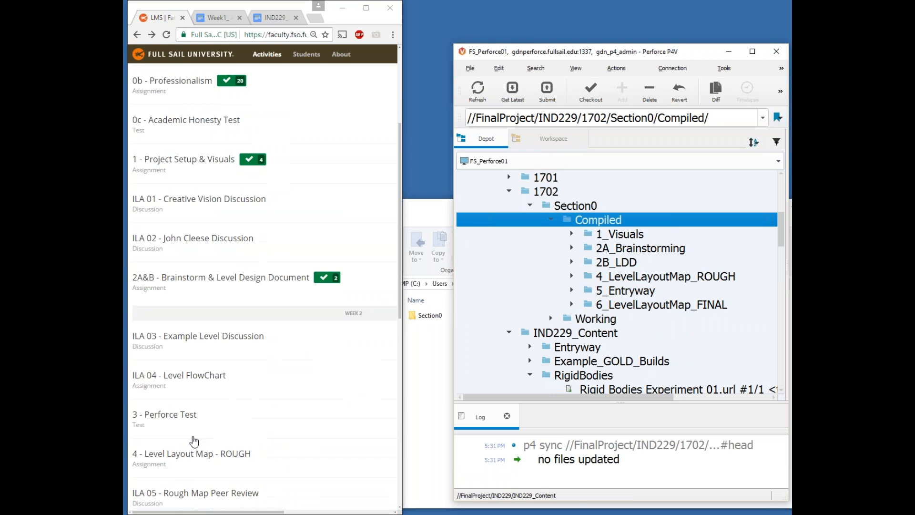
Step: Expand 1_Visuals under Compiled and select test.txt #1/1, marked for delete
left_click(572, 234)
left_click(572, 234)
left_click(572, 234)
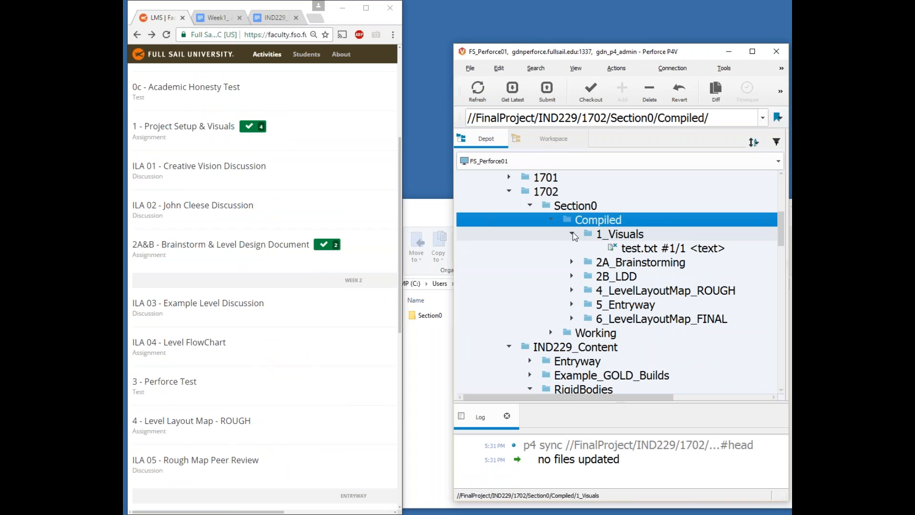
mouse_move(610, 248)
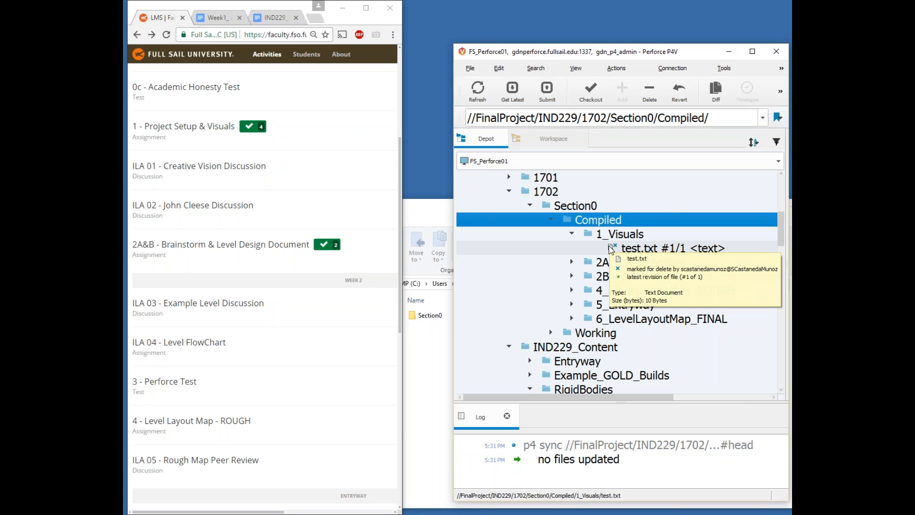
left_click(607, 247)
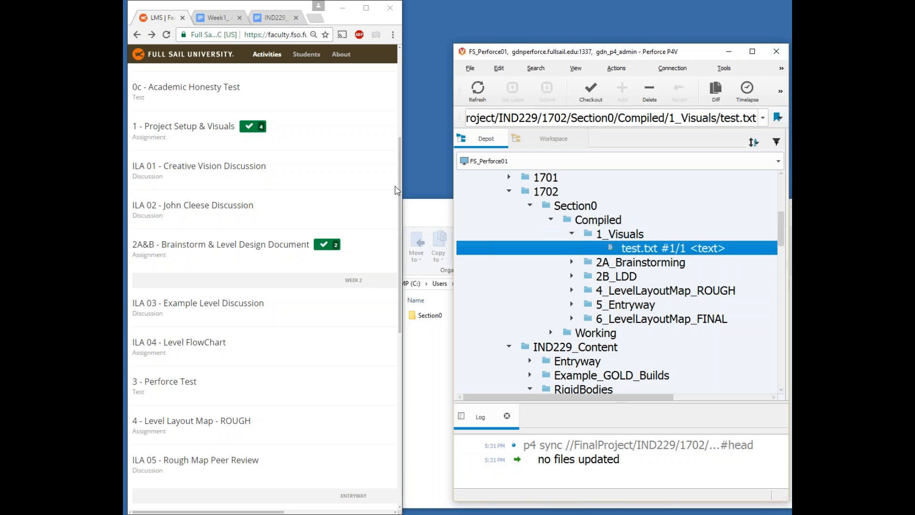
left_click_drag(427, 212, 440, 238)
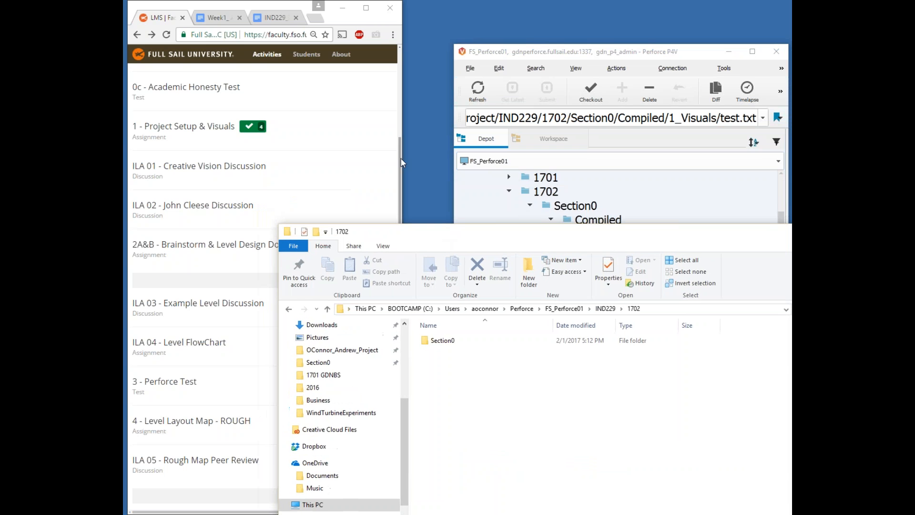
Step: Bring P4V to the front and maximize it, with Compiled's six subfolders listed in the depot
left_click(400, 158)
left_click_drag(586, 49, 550, 15)
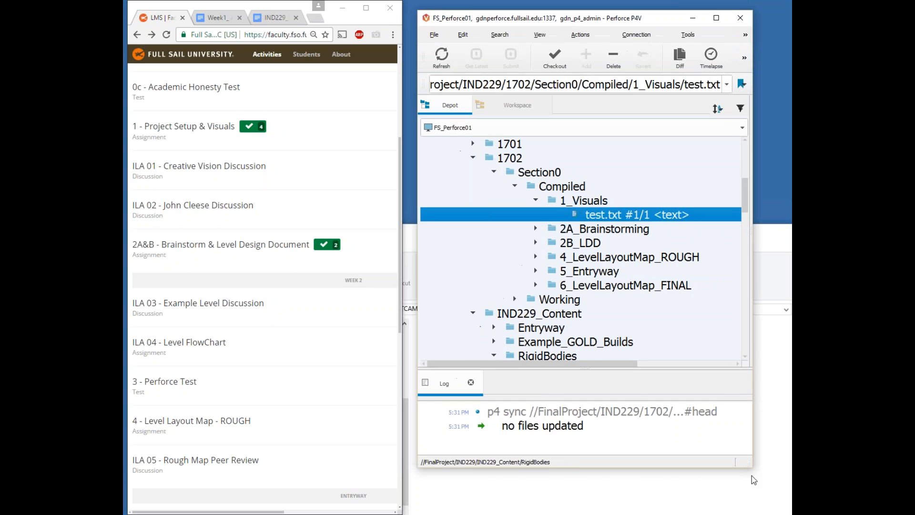
left_click_drag(750, 464, 768, 513)
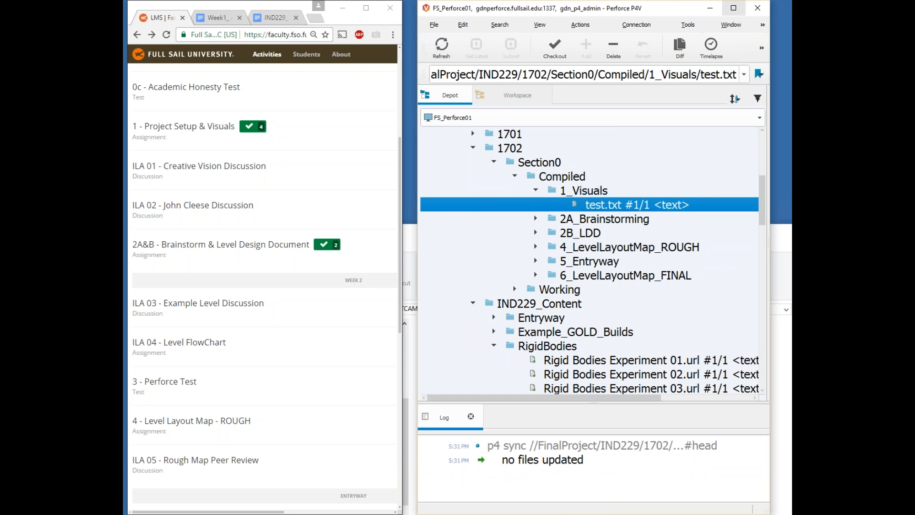
left_click(733, 8)
left_click(258, 175)
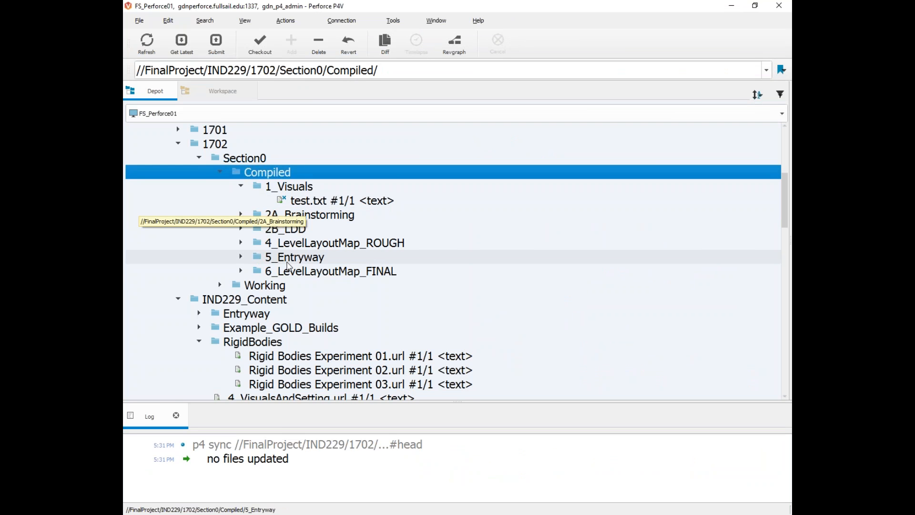
left_click(264, 285)
Step: Expand Working to show the student example folder and its test.txt #1/1, marked for delete
left_click(219, 285)
scroll(261, 187, "down", 3)
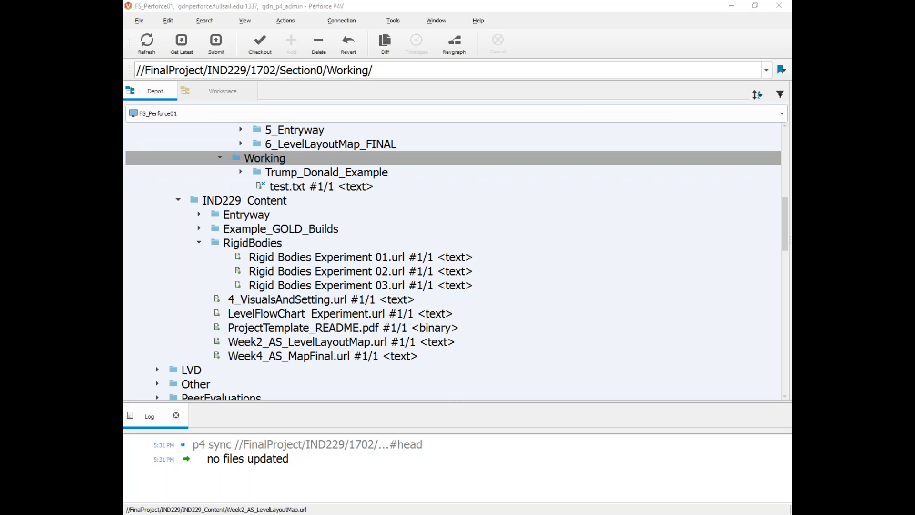
scroll(466, 206, "up", 4)
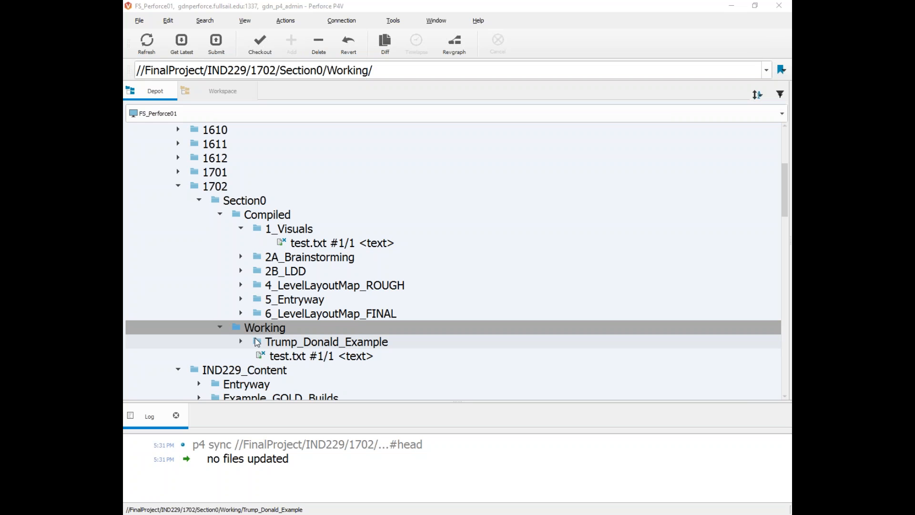
left_click(242, 228)
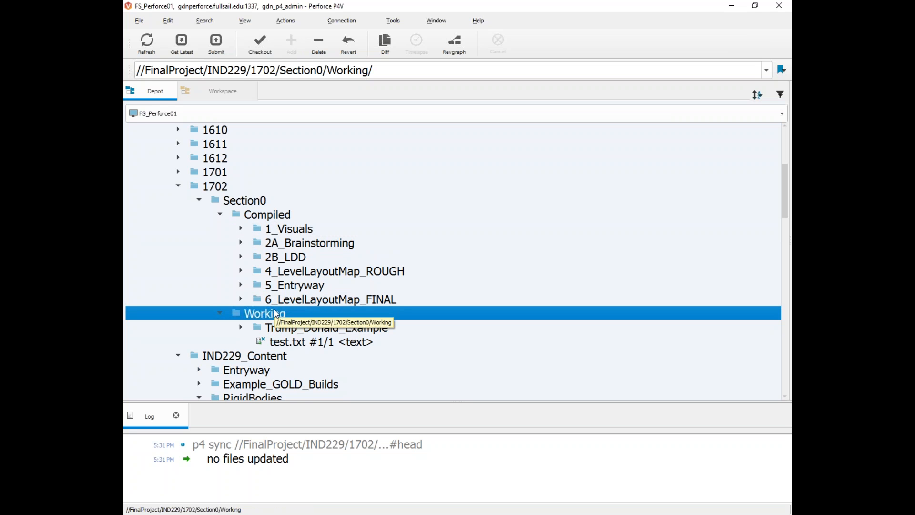
left_click(266, 230)
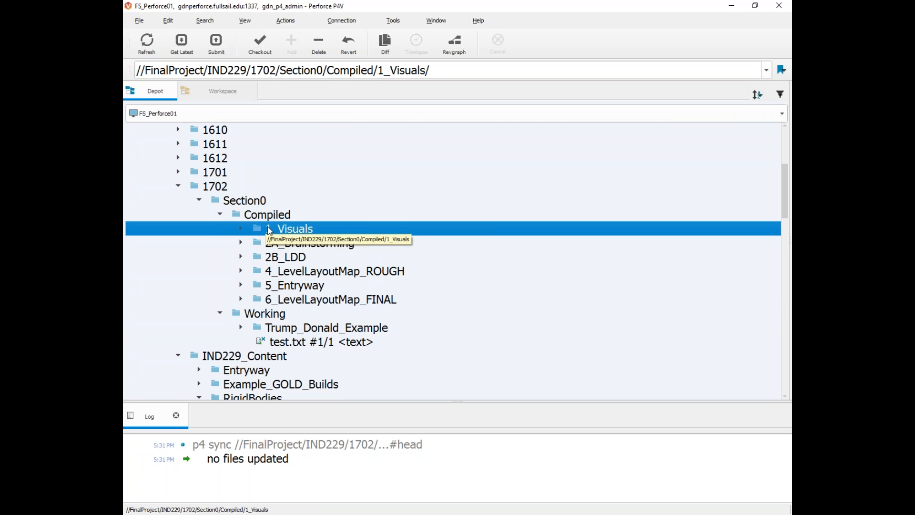
left_click(293, 288)
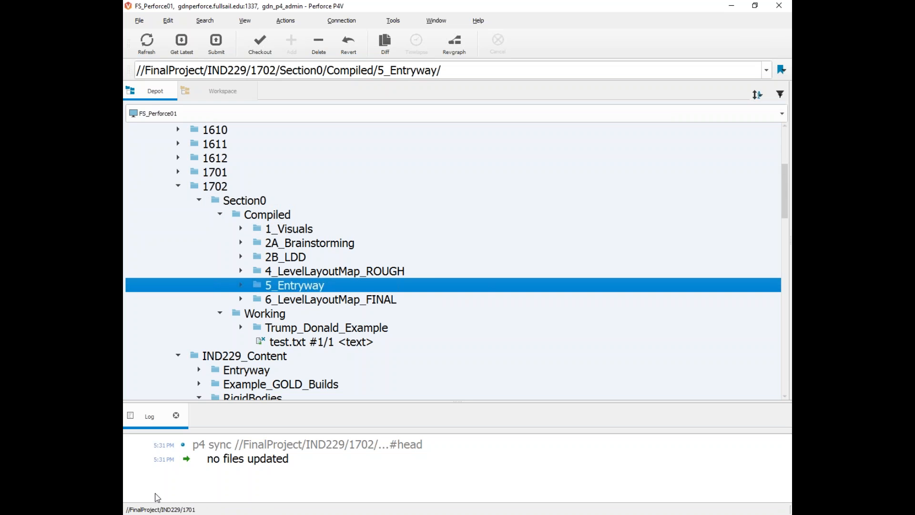
left_click_drag(790, 151, 741, 171)
left_click(246, 23)
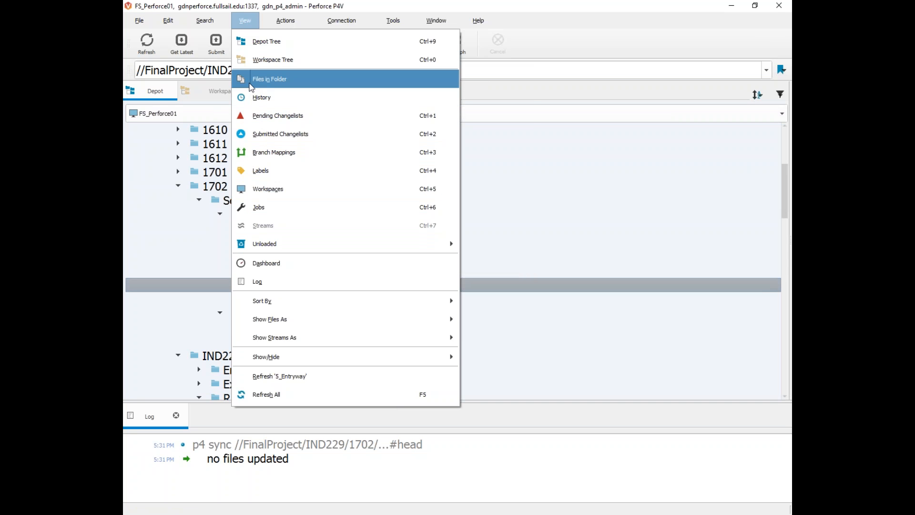
Step: Show the Pending changelists view, listing only the current workspace's default changelist
left_click(283, 101)
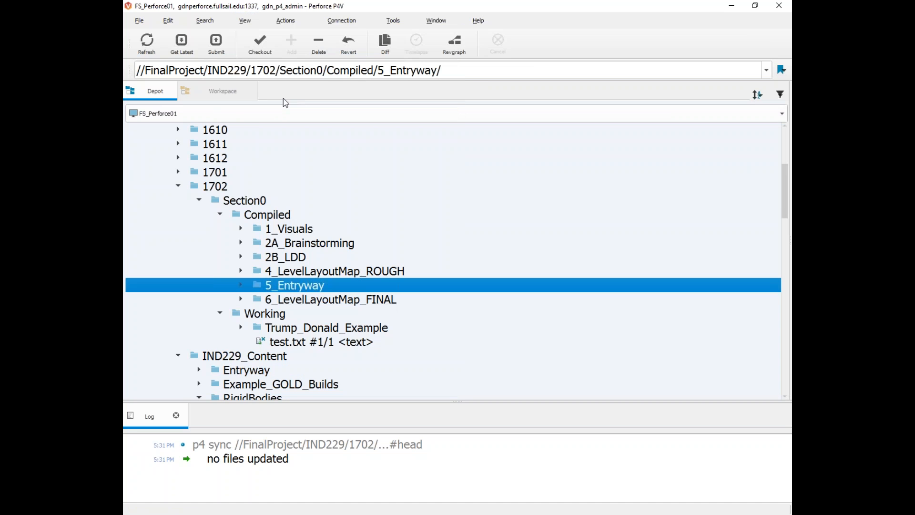
left_click(245, 20)
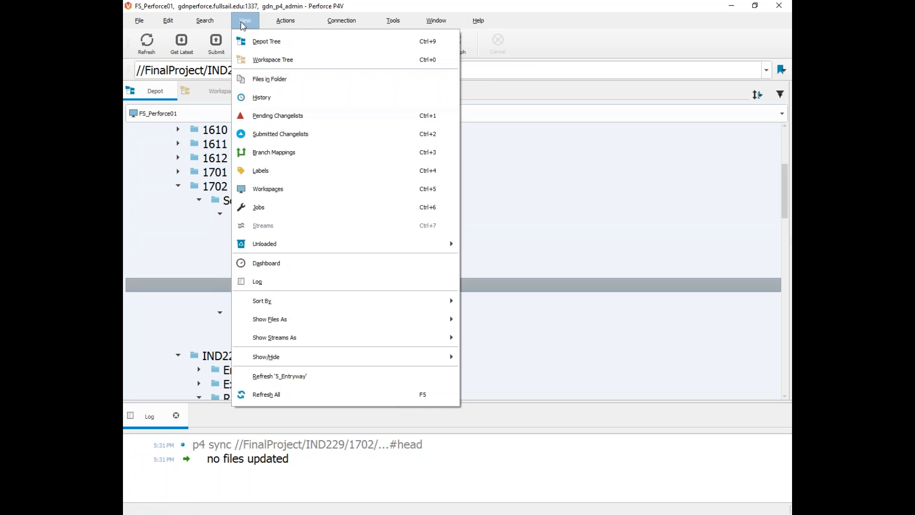
left_click(262, 116)
left_click(245, 21)
left_click(253, 115)
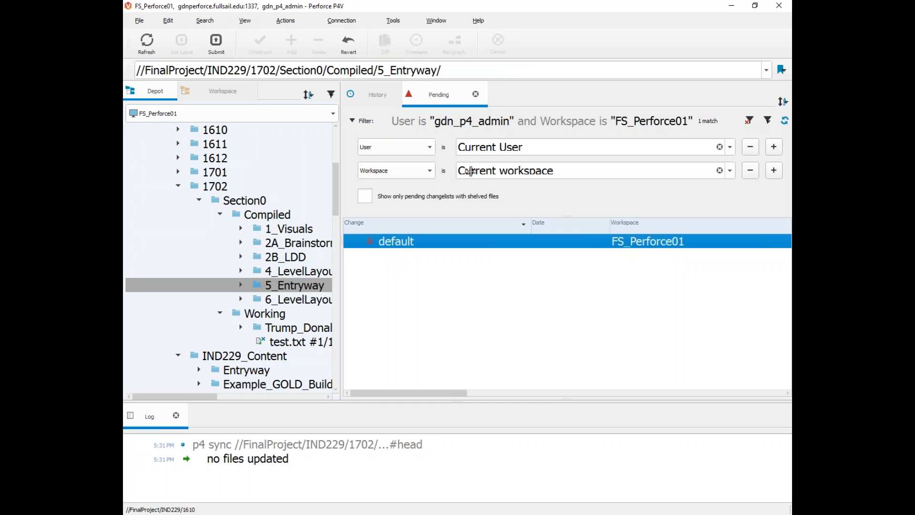
left_click_drag(342, 238, 414, 254)
left_click(211, 396)
left_click(378, 104)
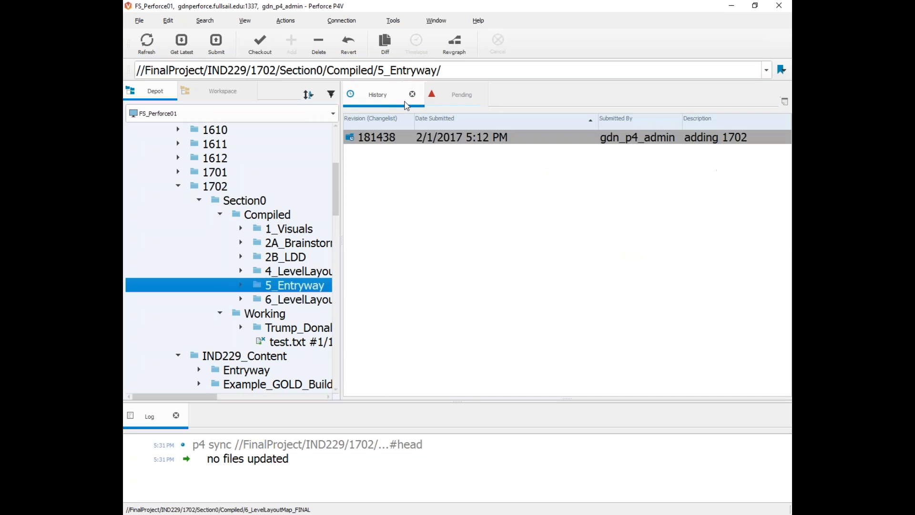
left_click(431, 98)
left_click(218, 22)
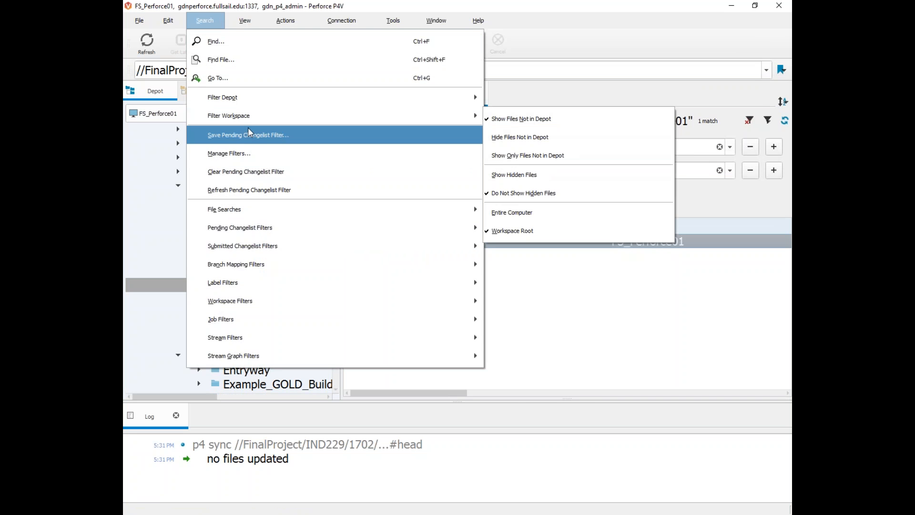
mouse_move(240, 18)
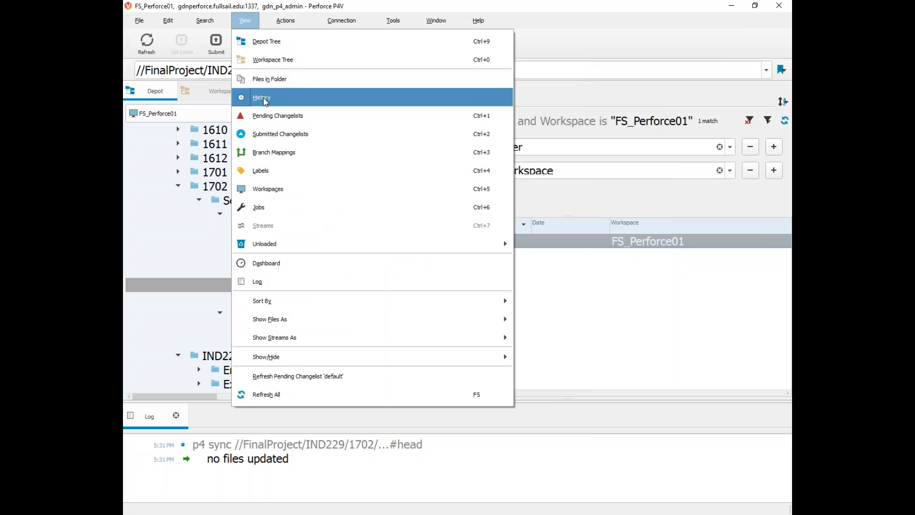
left_click(266, 119)
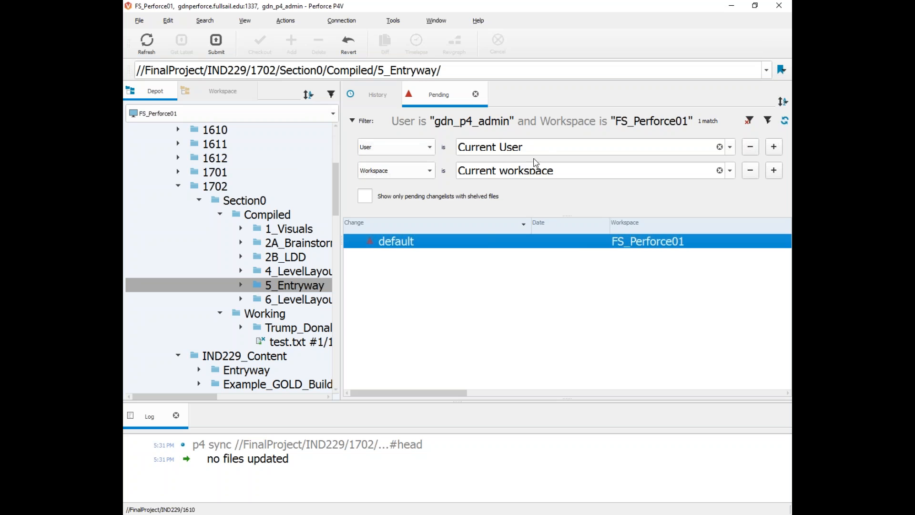
Step: Clear the User and Workspace filters and scroll through all pending changelists
left_click(719, 147)
left_click(719, 170)
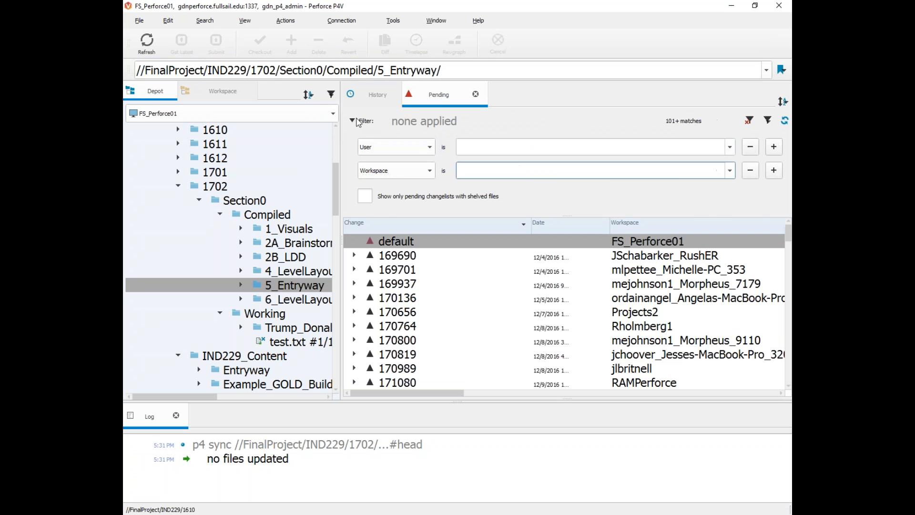
left_click(353, 121)
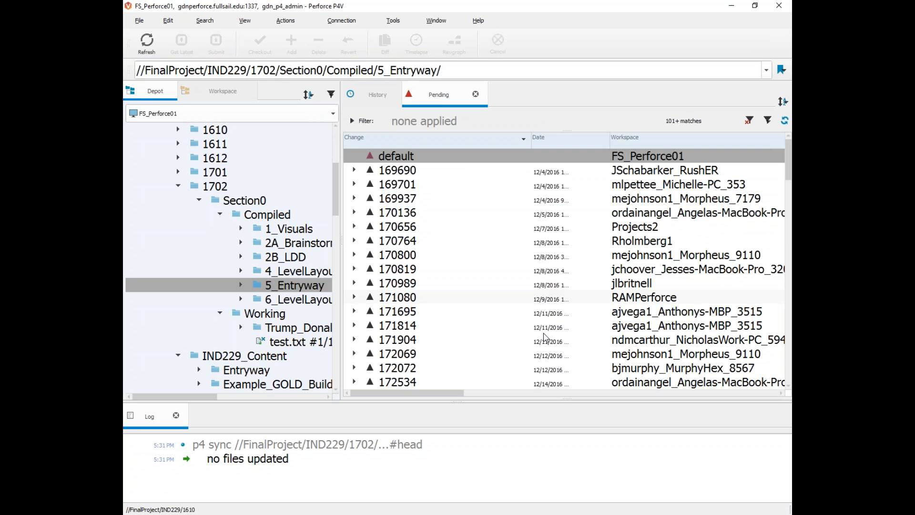
left_click_drag(453, 394, 498, 395)
scroll(489, 230, "down", 1)
scroll(489, 231, "down", 1)
scroll(496, 267, "down", 1)
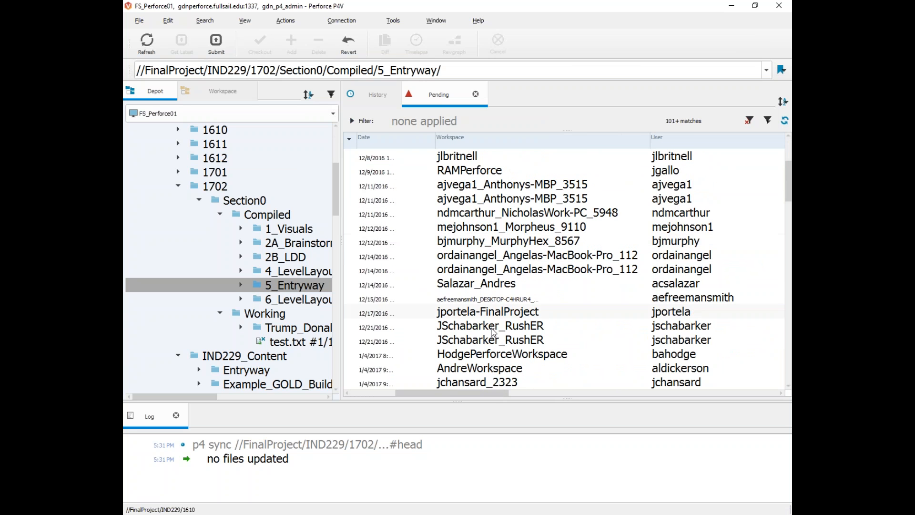
left_click_drag(477, 397, 398, 396)
scroll(479, 301, "up", 3)
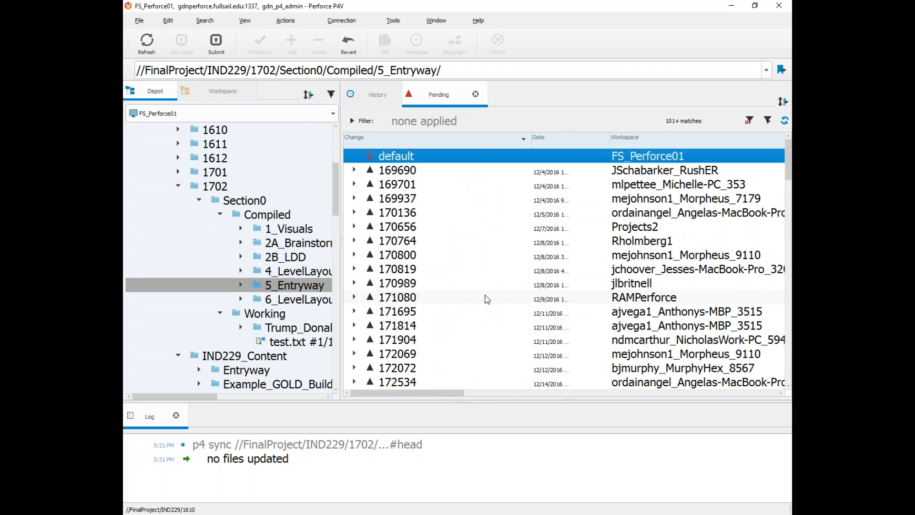
Step: Filter the pending changelists back to the Current User and Current Workspace
left_click(353, 121)
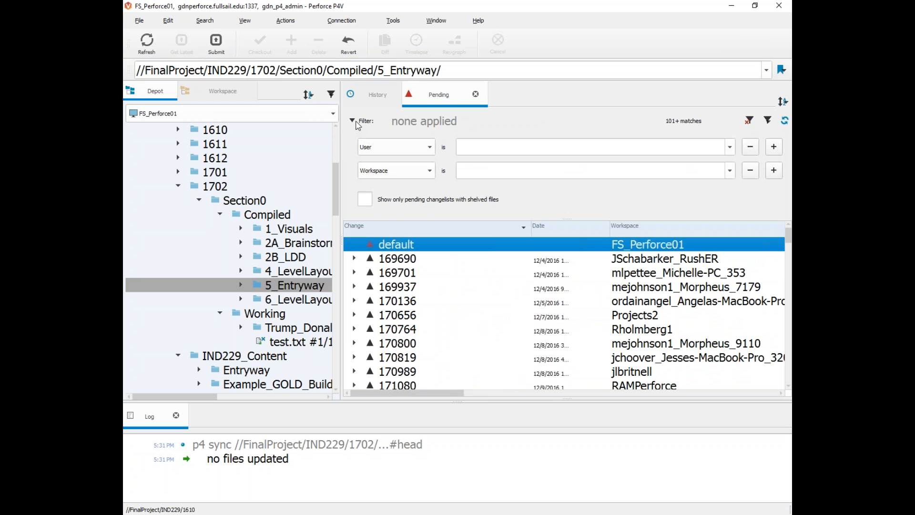
left_click(730, 147)
left_click(557, 177)
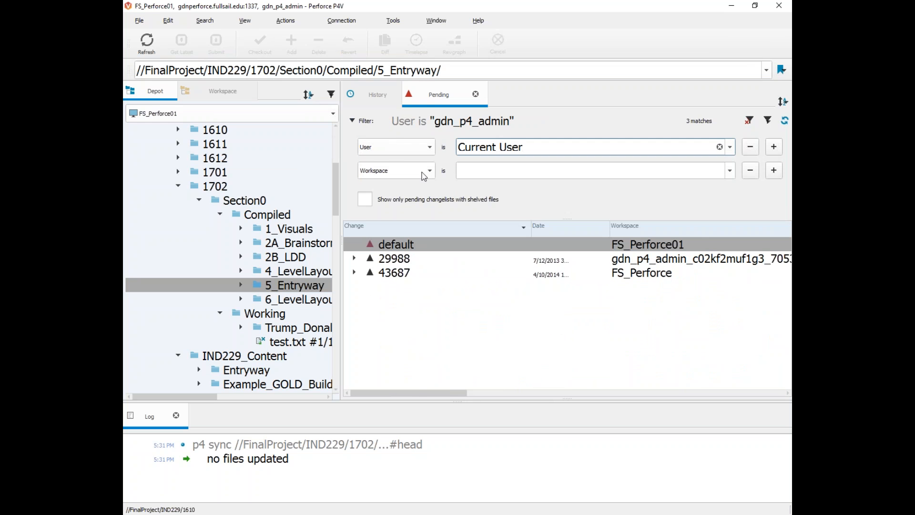
left_click(729, 170)
left_click(558, 200)
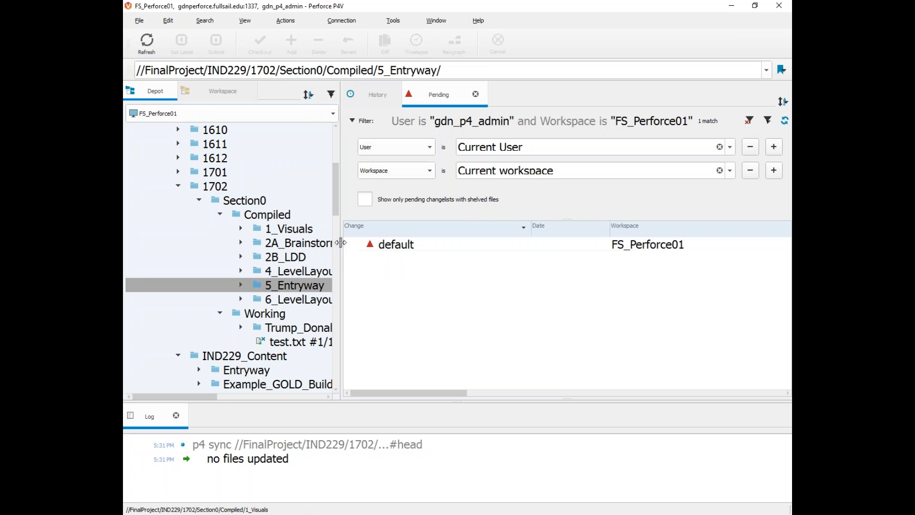
Step: Hide the pending pane and show the Working folder's location (1702\Section0) in File Explorer
left_click_drag(341, 242, 637, 235)
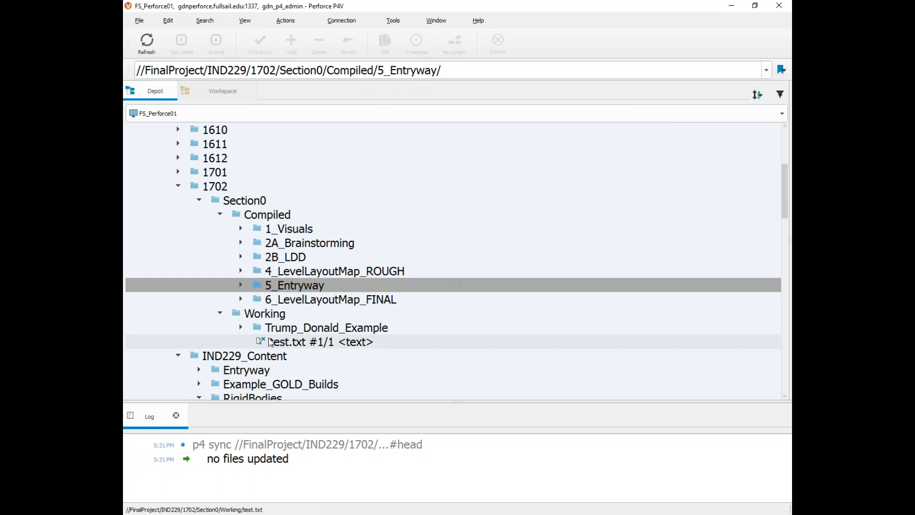
left_click(241, 327)
left_click(241, 328)
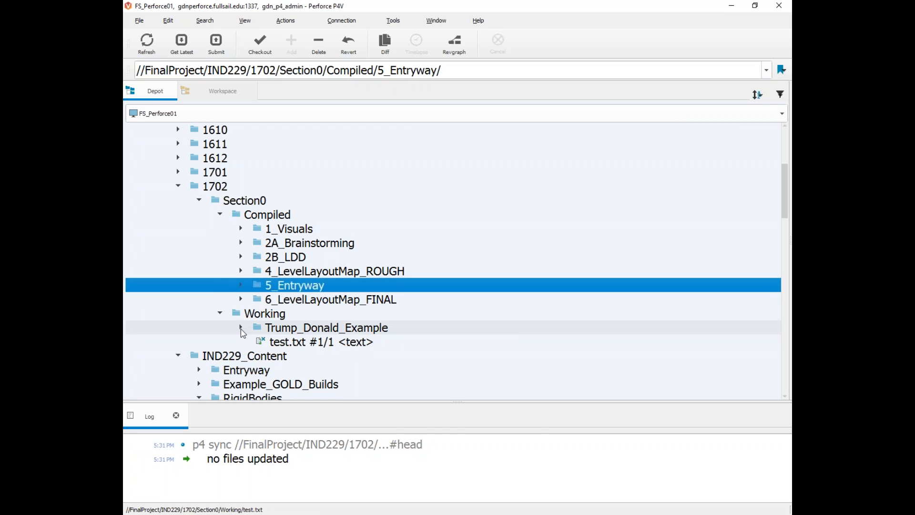
right_click(231, 315)
key("Escape")
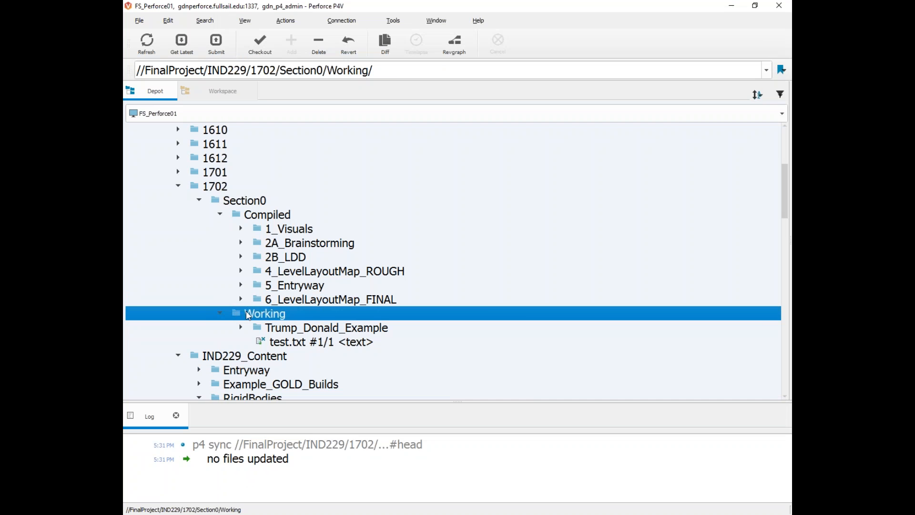
right_click(230, 314)
key("Escape")
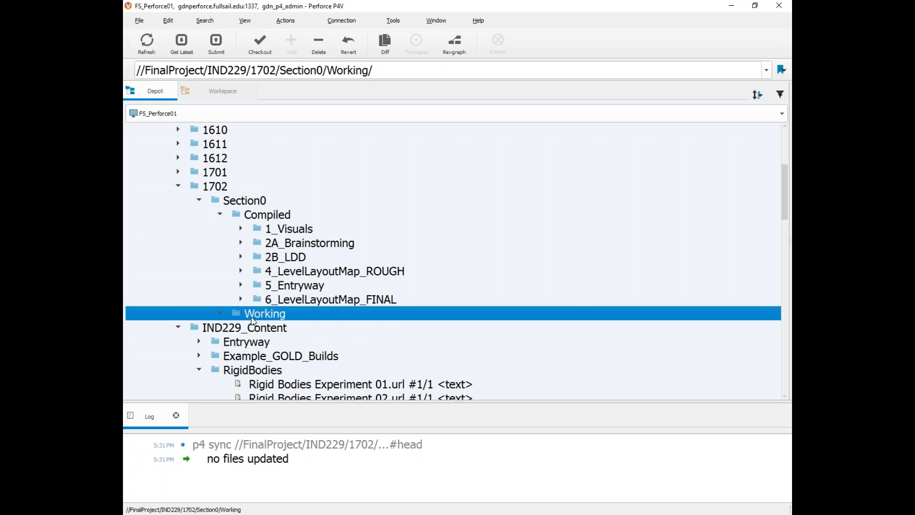
key("ctrl+shift+s")
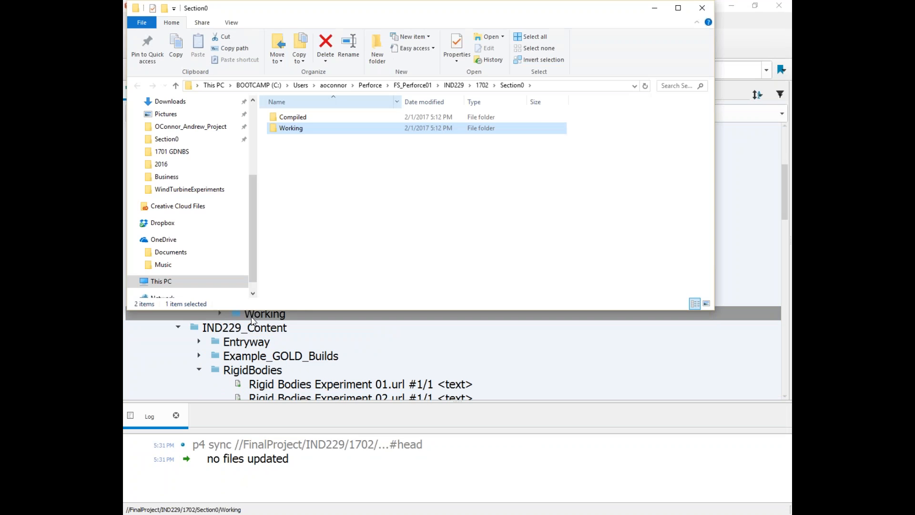
Step: Inside the Working folder, create a new folder named after the student
double_click(336, 152)
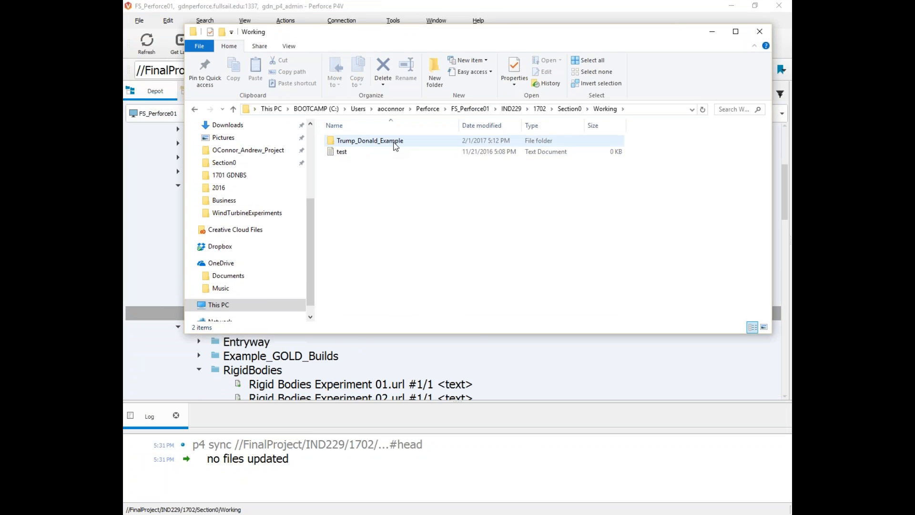
right_click(337, 172)
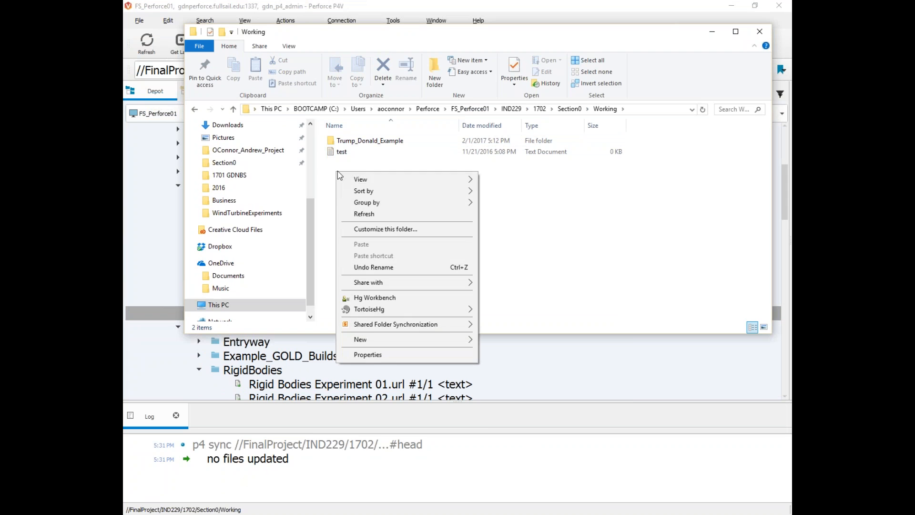
mouse_move(424, 341)
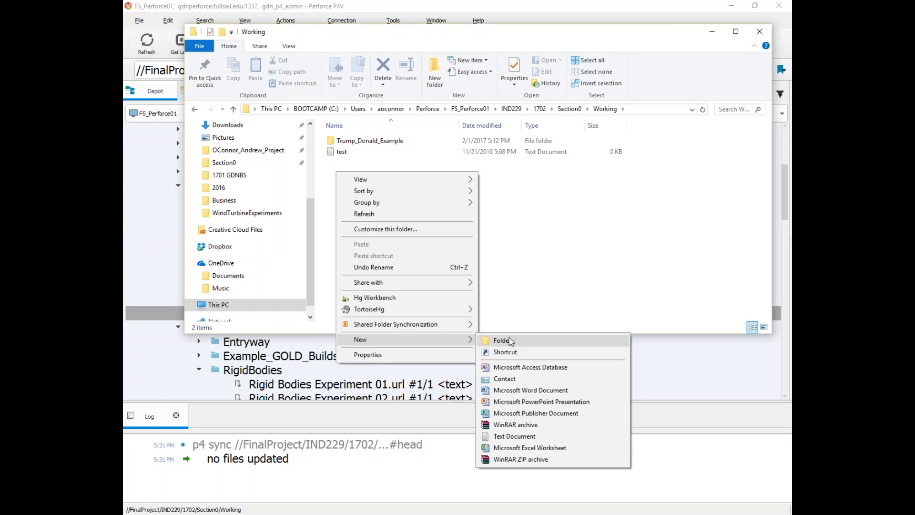
left_click(501, 340)
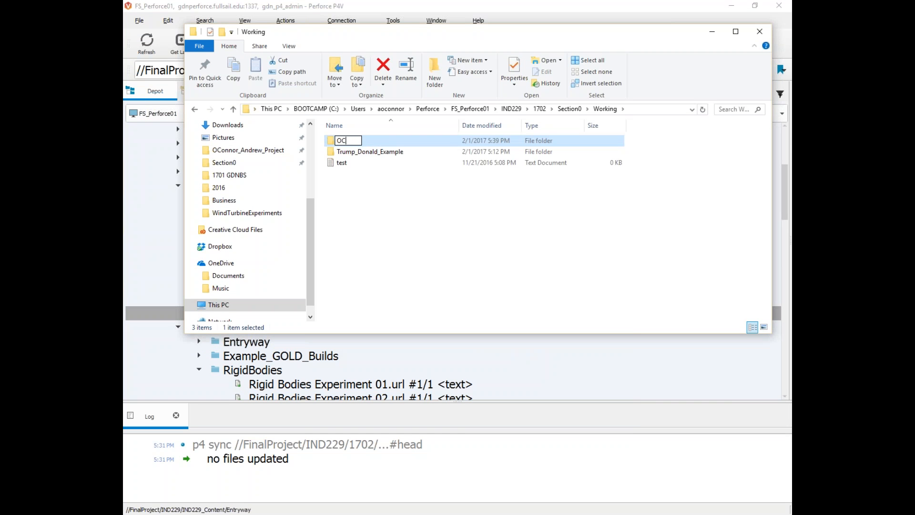
left_click(374, 230)
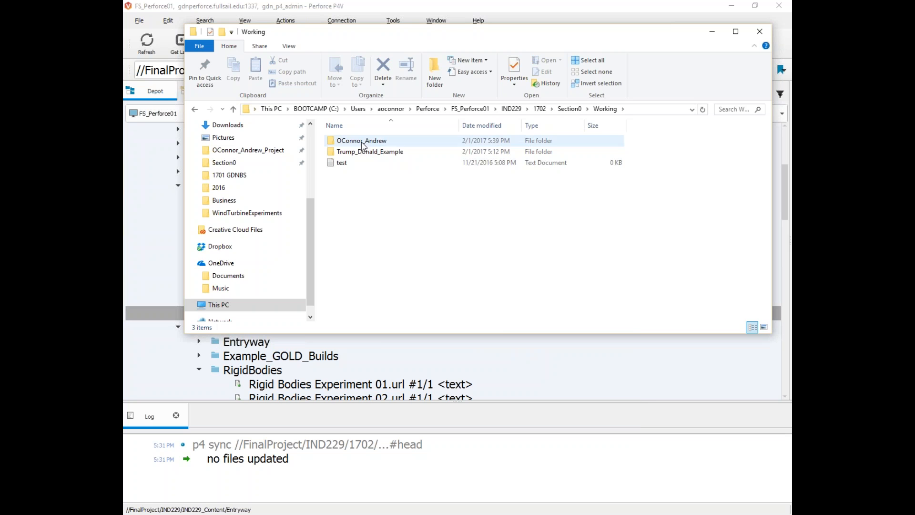
Step: In the student folder, create a new text document named with the student's name plus '_ContactInof'
double_click(362, 141)
right_click(360, 161)
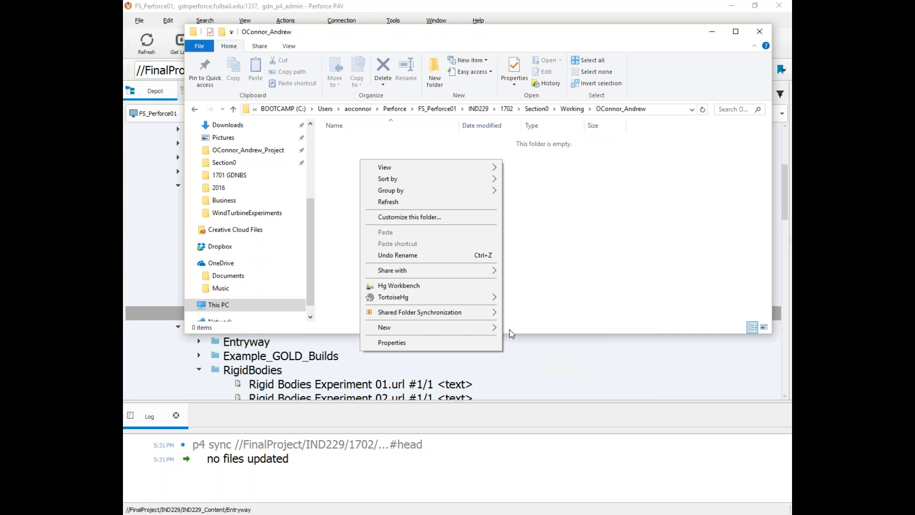
mouse_move(472, 324)
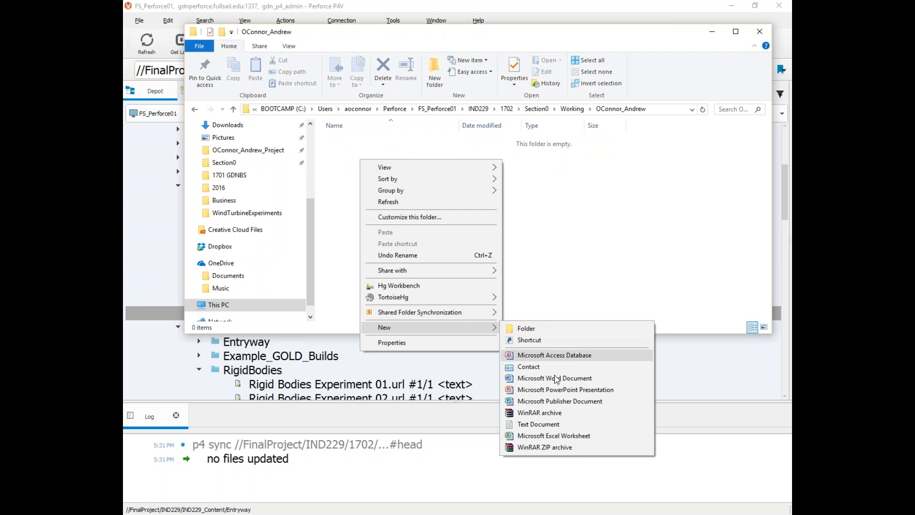
left_click(556, 424)
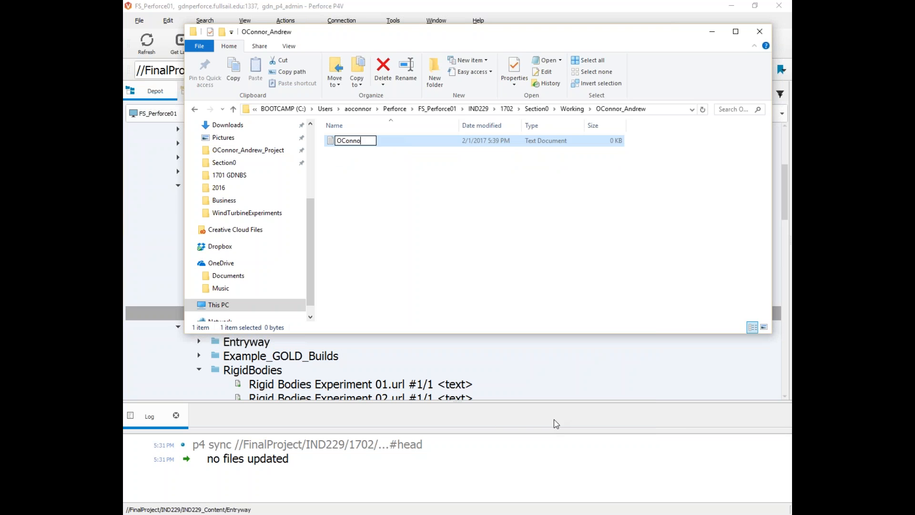
key("Return")
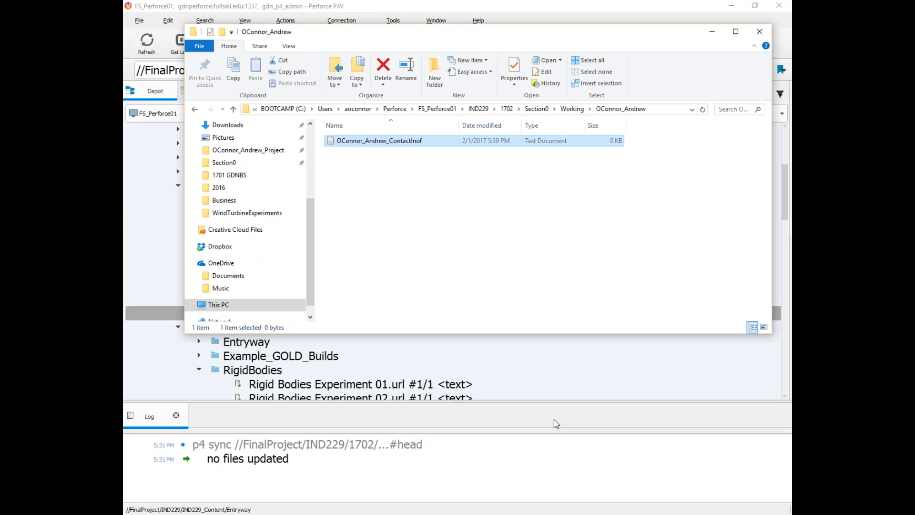
Step: Fix the file name's typo so it ends in '_ContactInfo'
double_click(421, 142)
left_click(420, 142)
key("End")
key("BackSpace")
key("BackSpace")
type("fo")
key("Return")
Step: Fill the ContactInfo file in Notepad with the student's e-mail and username, then close it
left_click(401, 160)
double_click(385, 149)
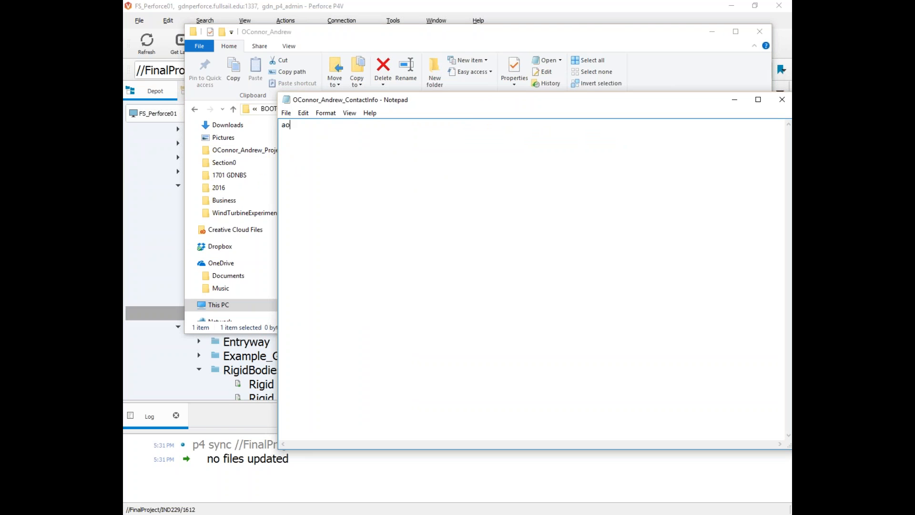
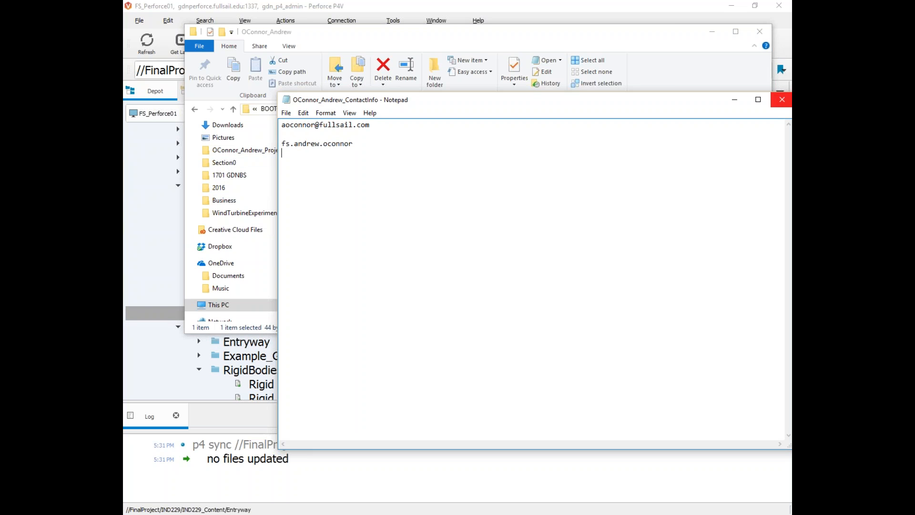
left_click(782, 99)
left_click_drag(396, 30, 425, 135)
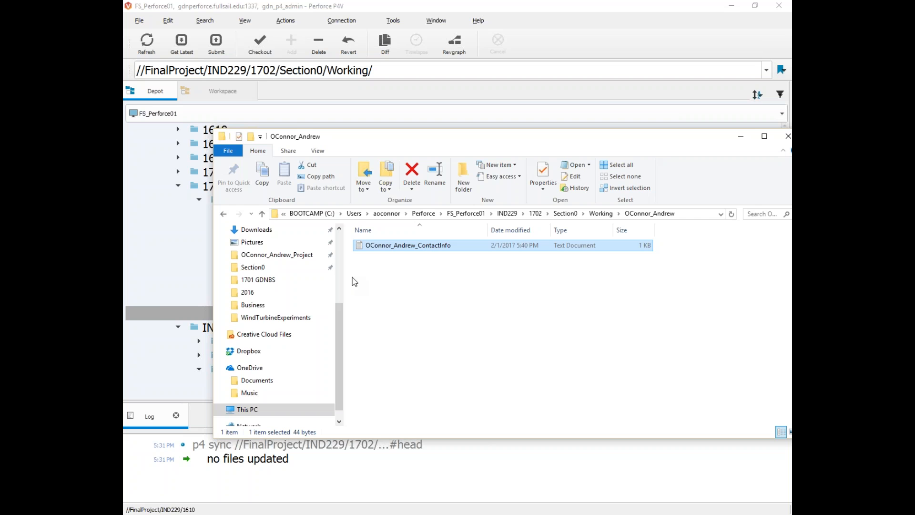
Step: Refresh P4V and expand Working and the student folder in the workspace tree to reveal ContactInfo.txt
left_click(284, 9)
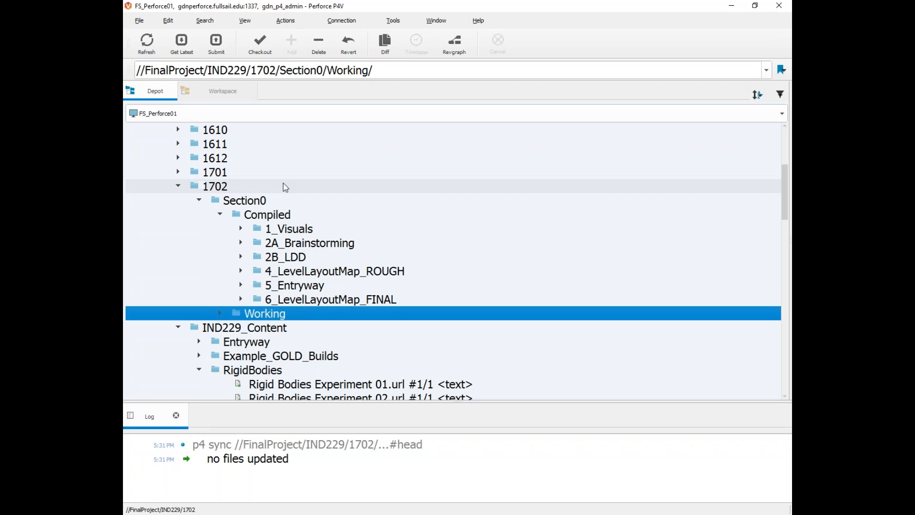
left_click(219, 314)
scroll(220, 316, "down", 3)
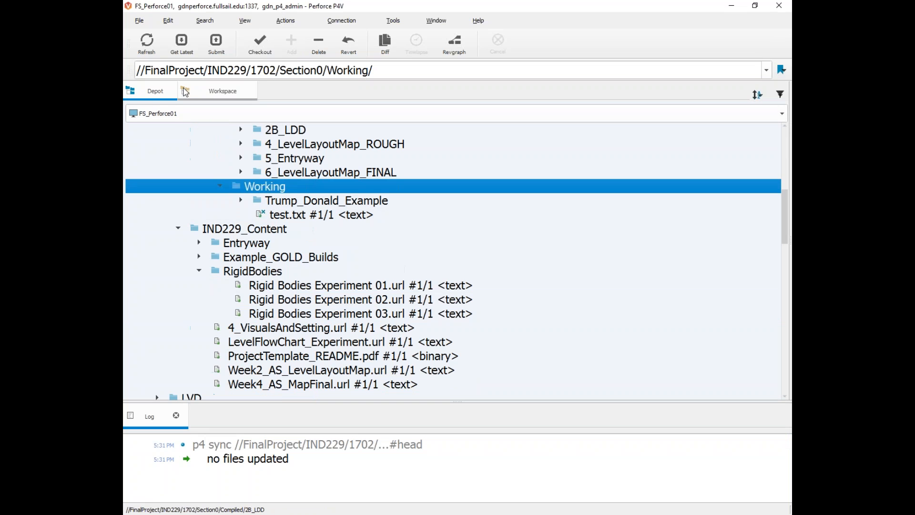
left_click(149, 50)
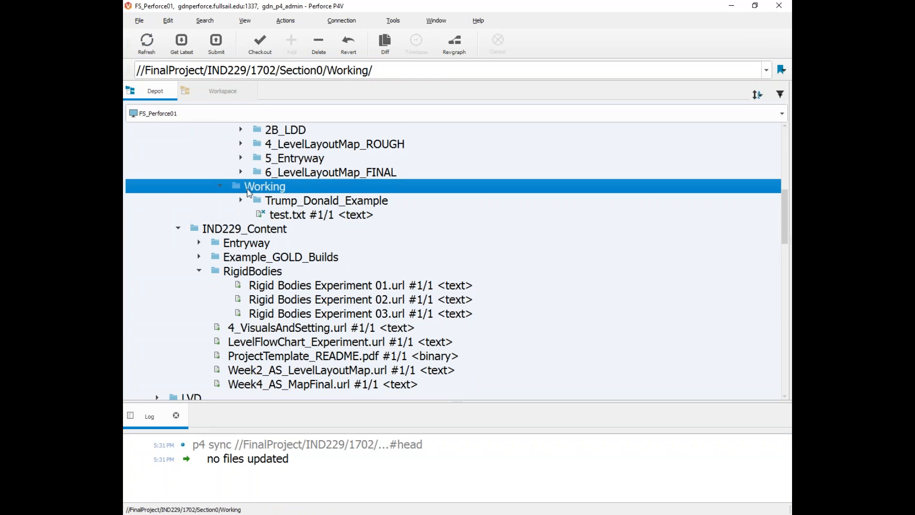
left_click(222, 90)
left_click(220, 342)
scroll(249, 313, "down", 1)
left_click(251, 315)
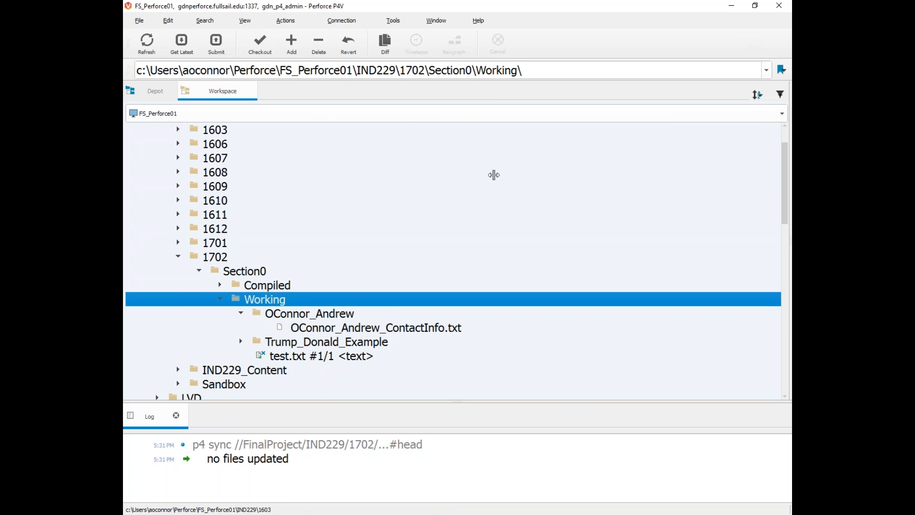
Step: Show the Pending changelists tab with Ctrl+1 and resize the panes beside the workspace tree
key("ctrl+1")
left_click_drag(218, 396, 245, 397)
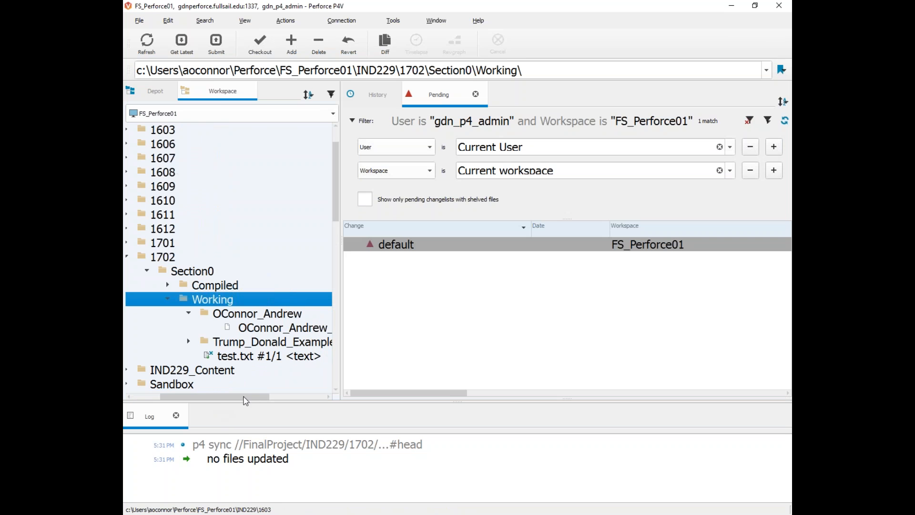
left_click_drag(336, 214, 336, 231)
scroll(337, 235, "down", 1)
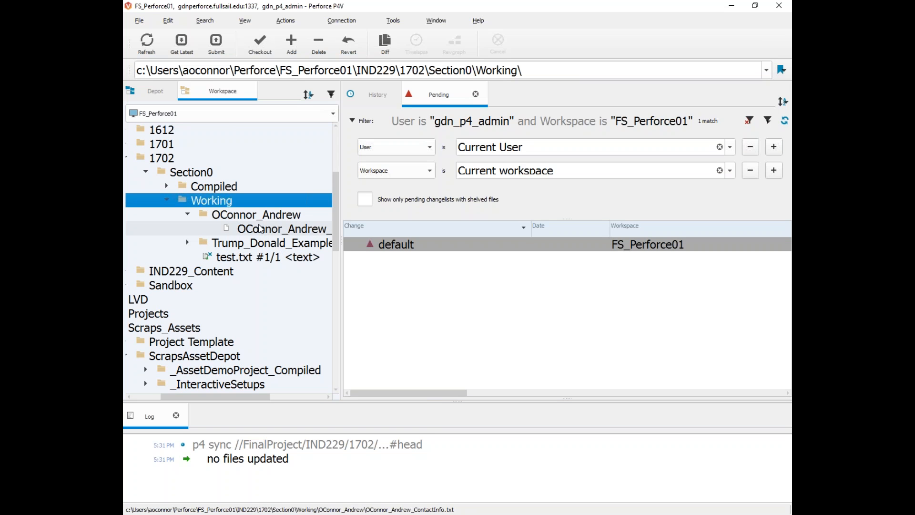
left_click_drag(245, 397, 265, 397)
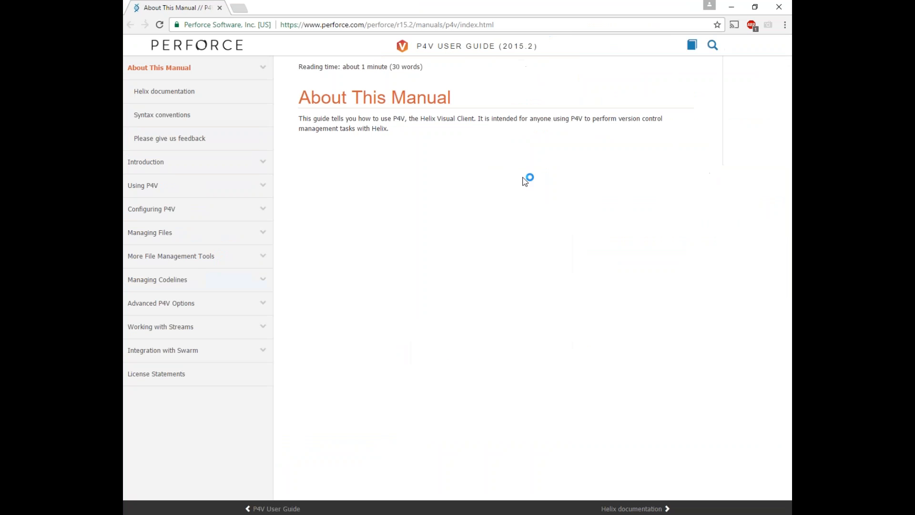
Step: Search the guide for 'icons' and browse the About P4V icons status table
left_click(717, 54)
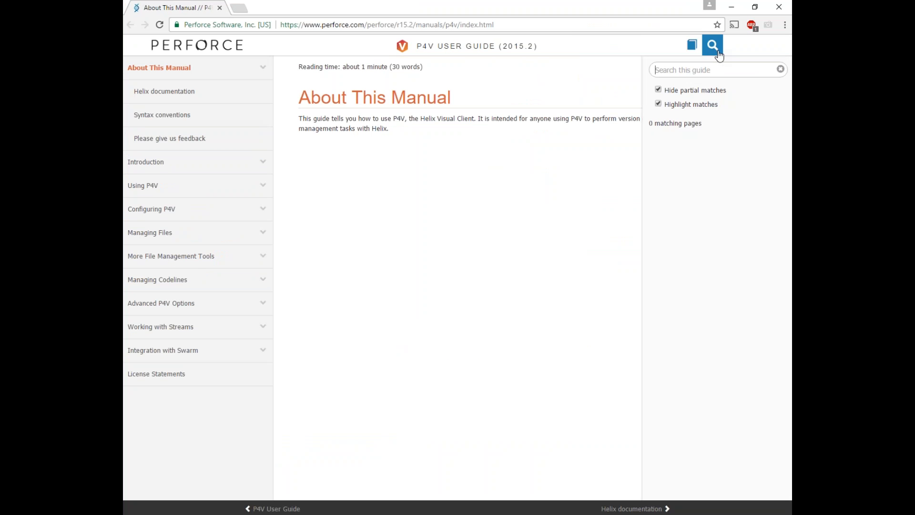
type("icons")
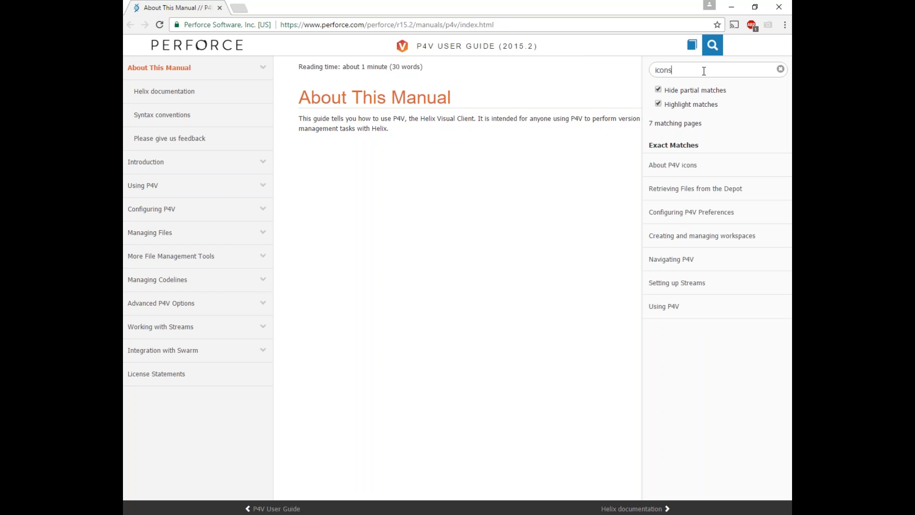
left_click(686, 170)
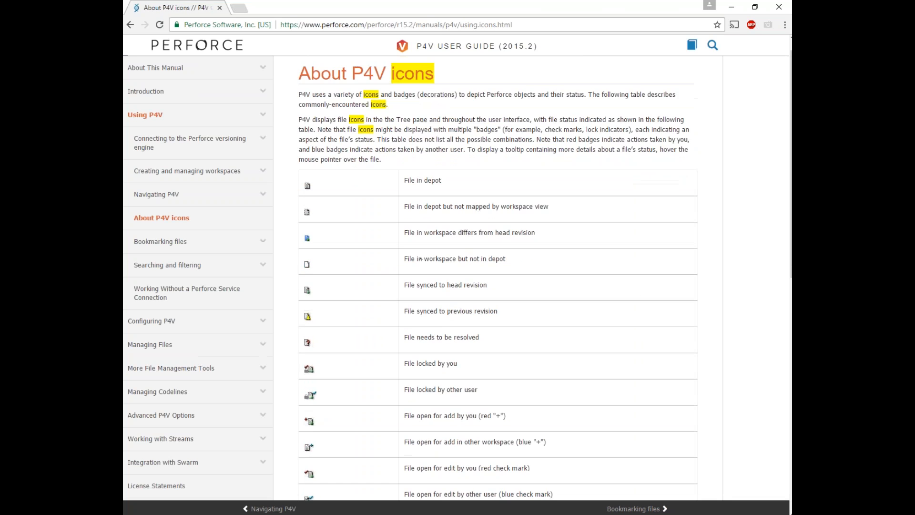
scroll(382, 210, "down", 2)
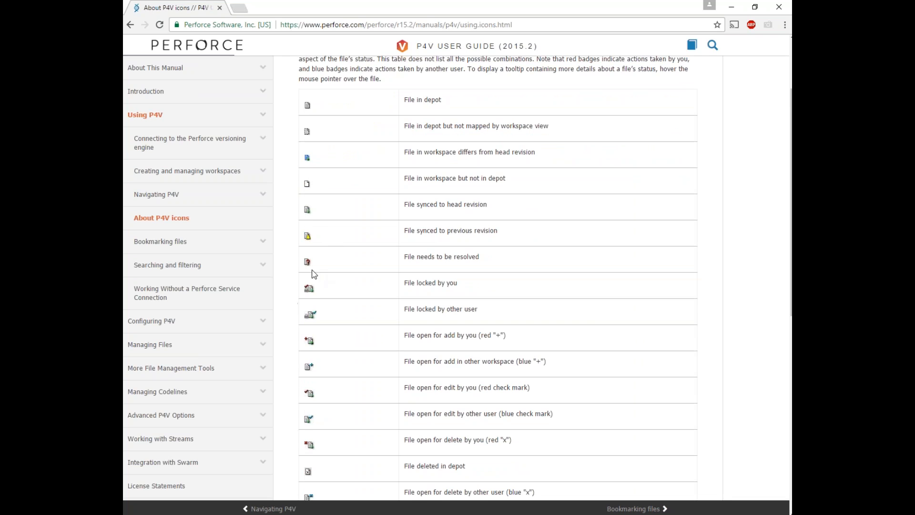
scroll(307, 263, "down", 1)
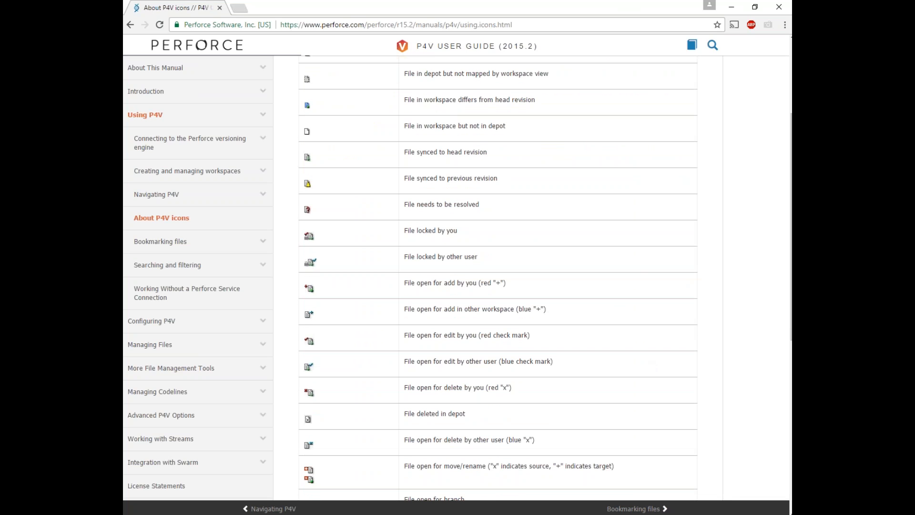
scroll(449, 386, "up", 1)
scroll(469, 300, "down", 2)
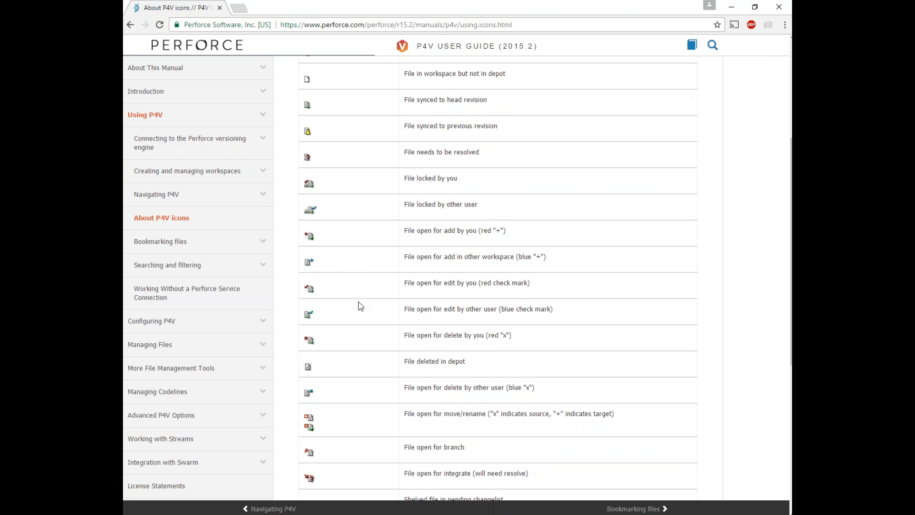
scroll(335, 241, "up", 4)
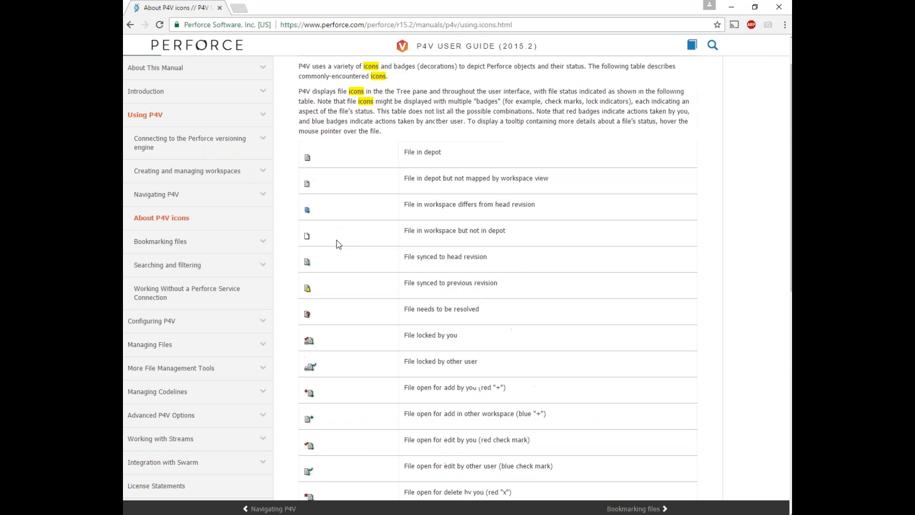
Step: Go to Introduction > About P4V, the Perforce Visual Client and highlight its Basic concepts heading
left_click(163, 100)
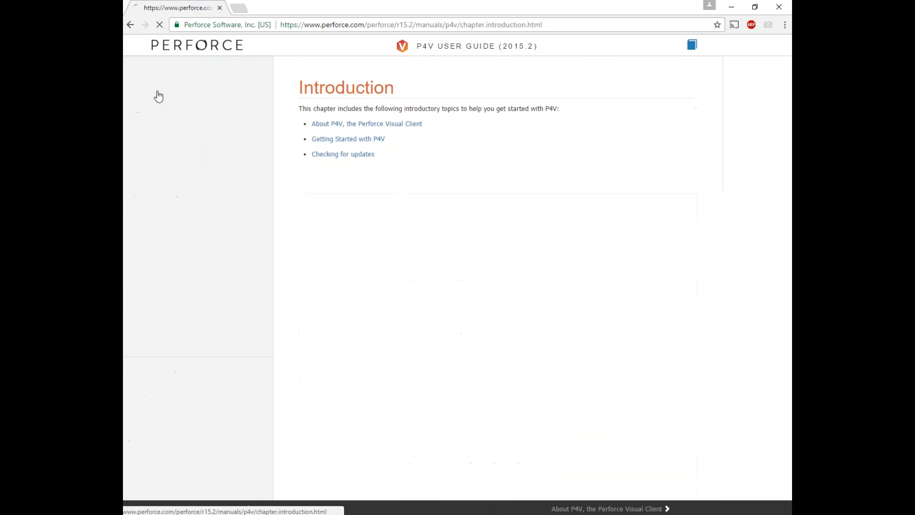
left_click(353, 133)
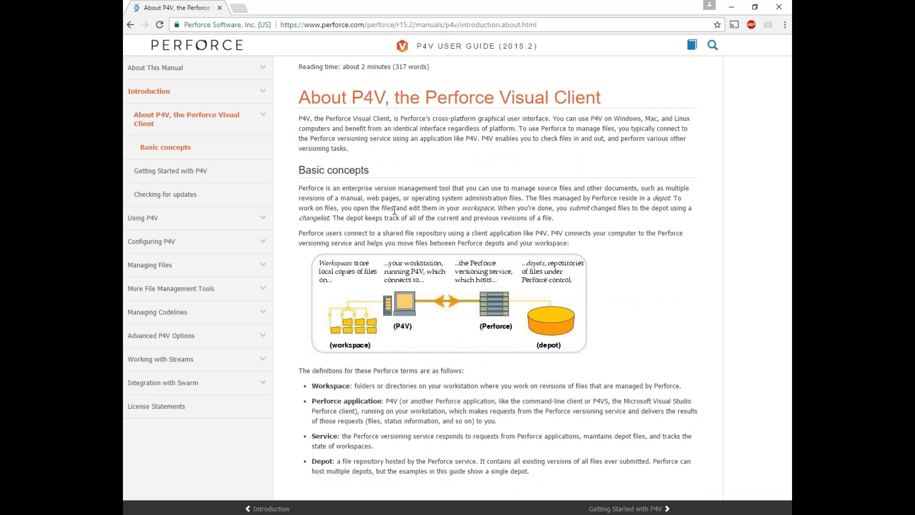
triple_click(304, 173)
left_click(434, 205)
left_click(778, 8)
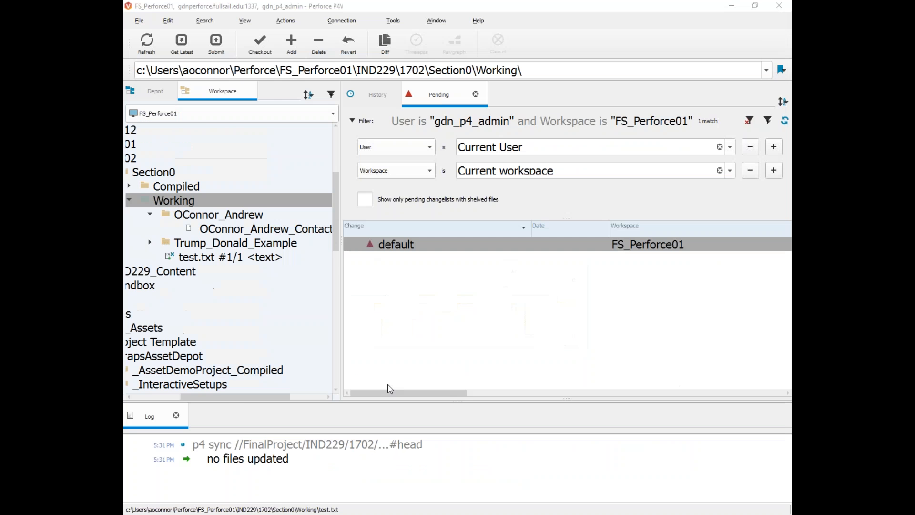
mouse_move(342, 257)
left_mouse_down()
mouse_move(623, 250)
mouse_move(339, 253)
left_mouse_up()
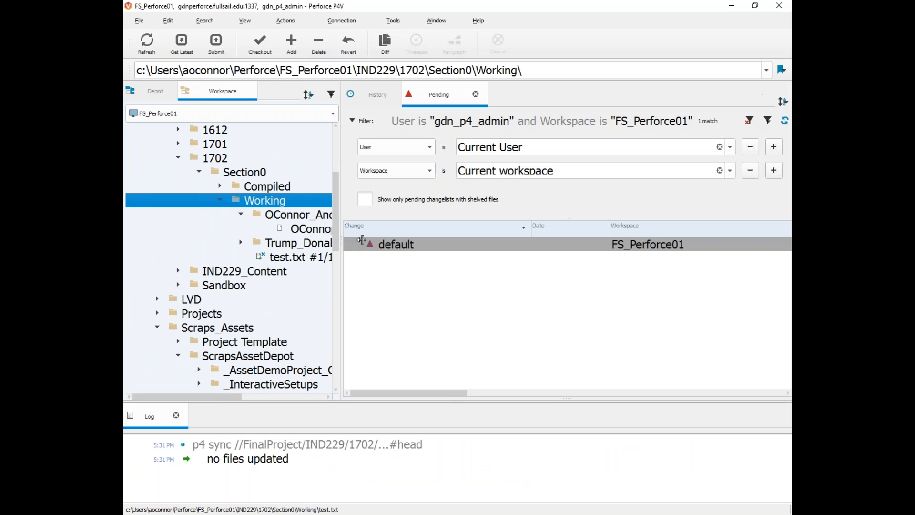
left_click_drag(236, 396, 272, 397)
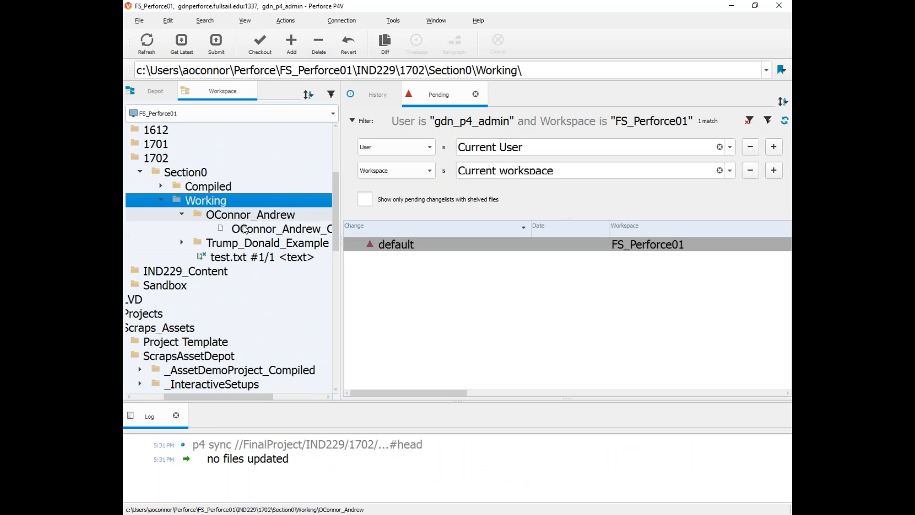
left_click(244, 229)
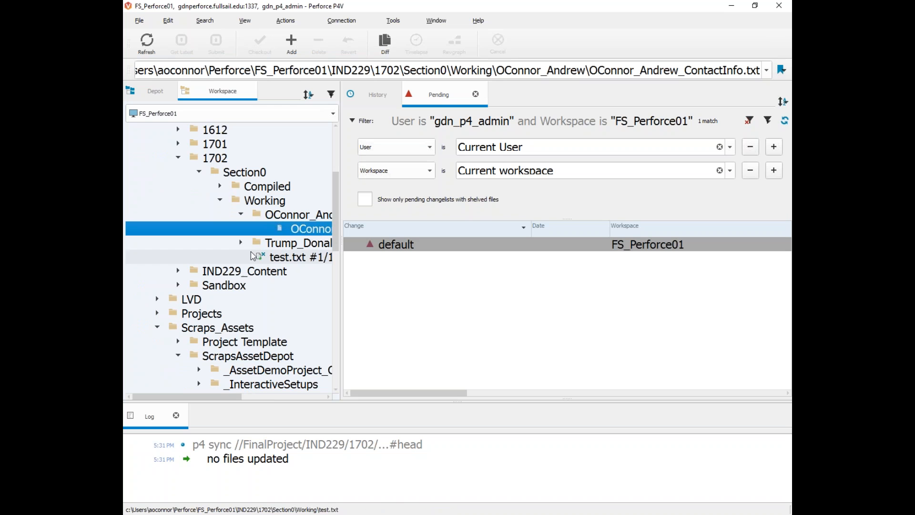
left_click(156, 90)
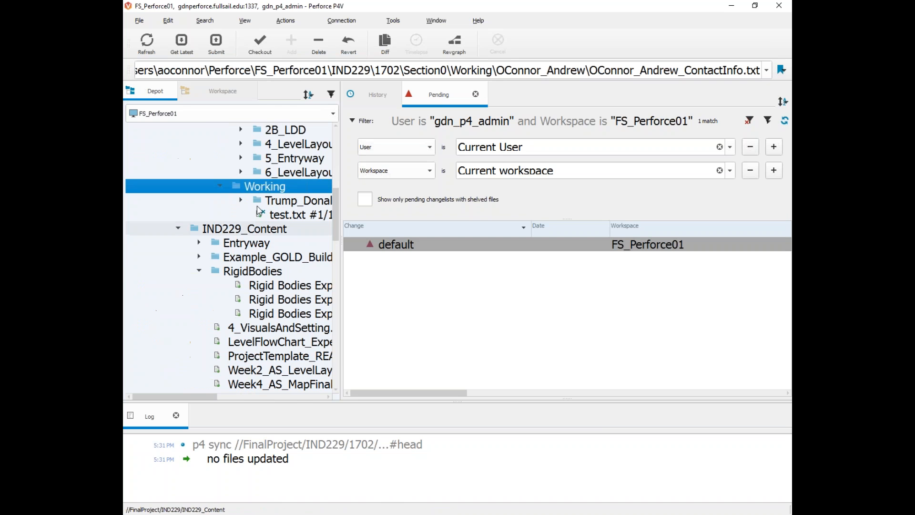
left_click(201, 89)
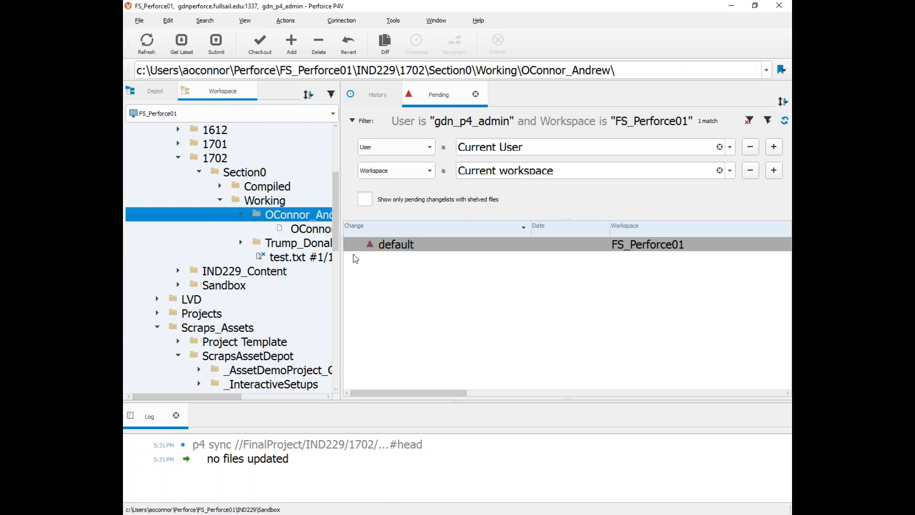
left_click(282, 229)
right_click(282, 230)
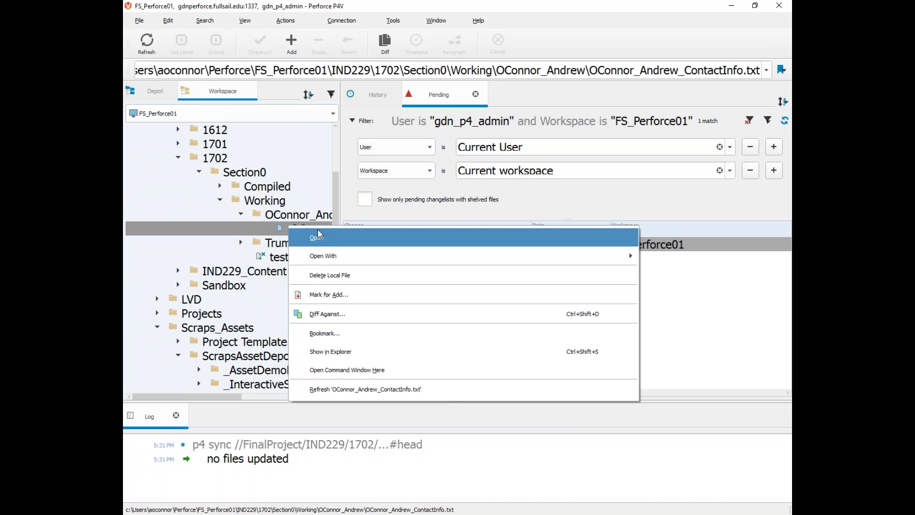
left_click(357, 301)
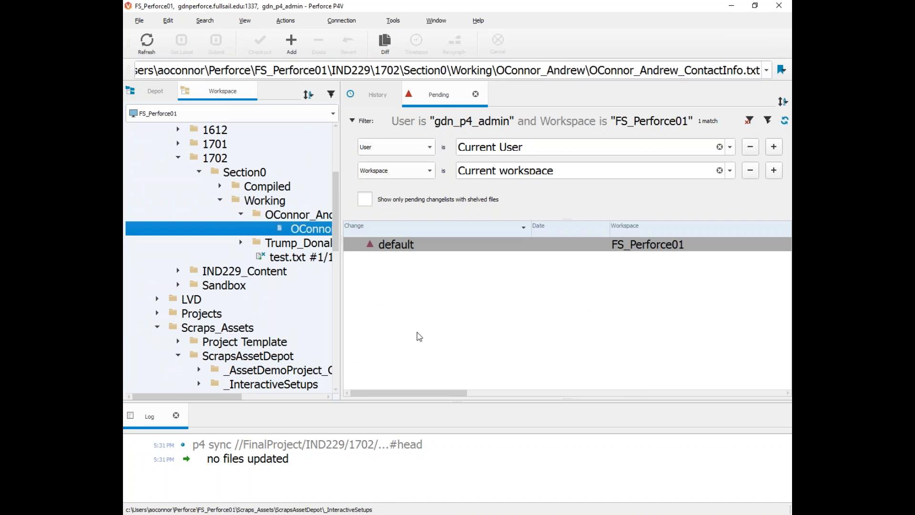
left_click(294, 241)
left_click(296, 231)
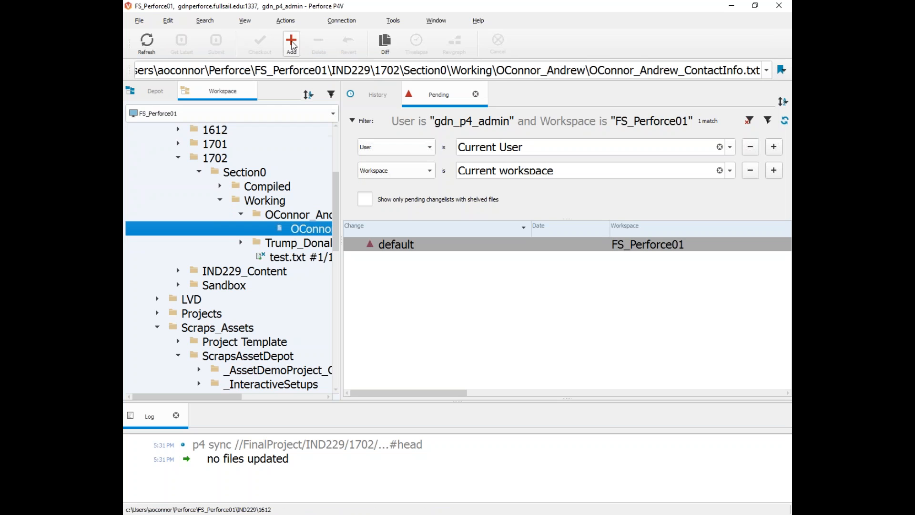
left_click(293, 244)
left_click(290, 259)
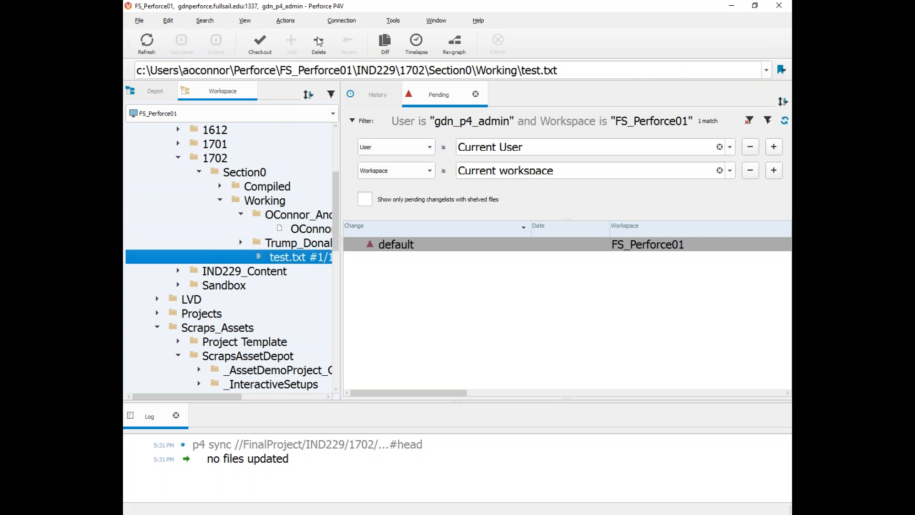
left_click(277, 242)
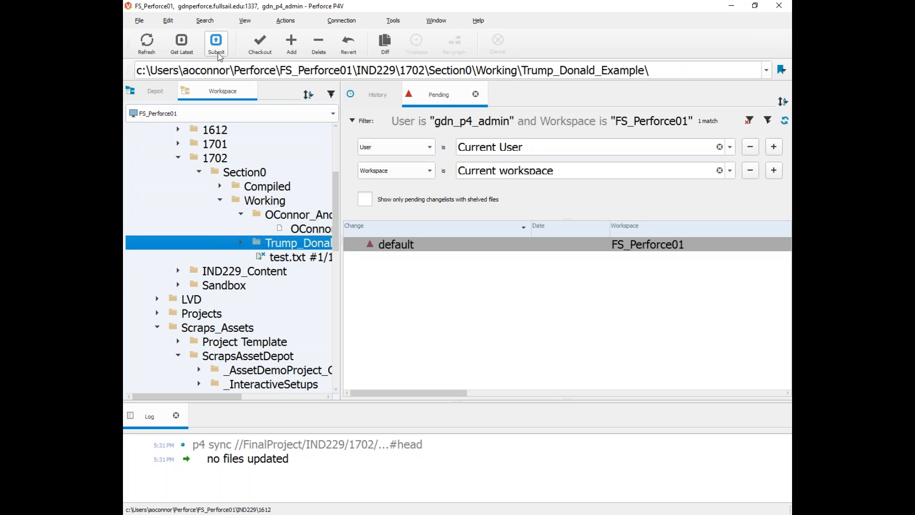
left_click(289, 232)
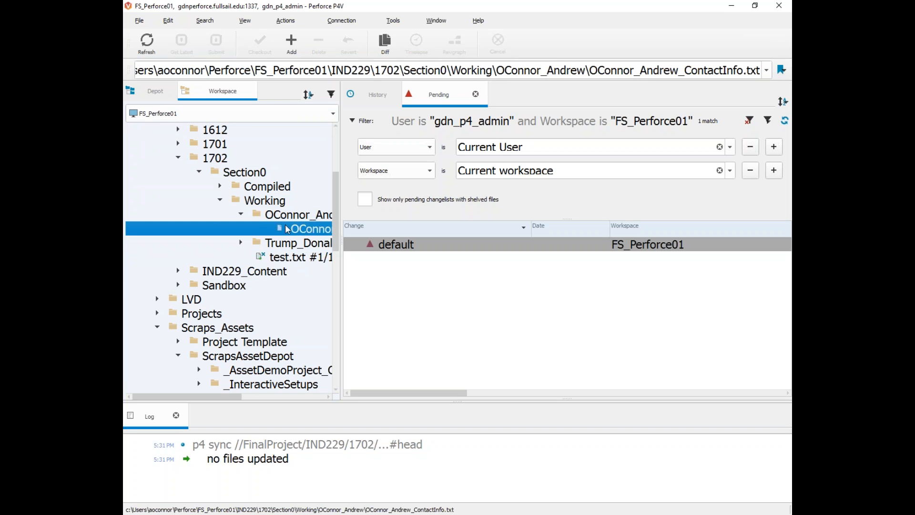
Step: Mark the ContactInfo file for add, choosing the 'default' pending changelist
left_click(290, 43)
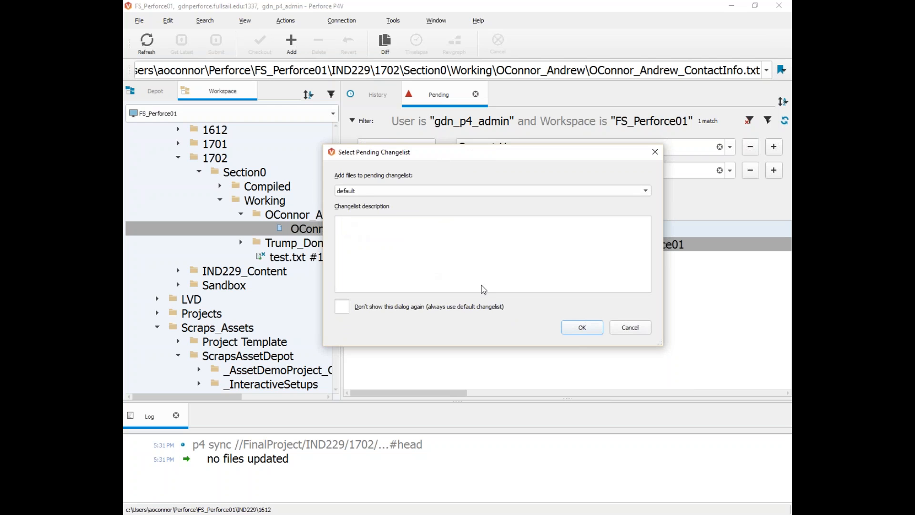
left_click_drag(380, 146, 365, 139)
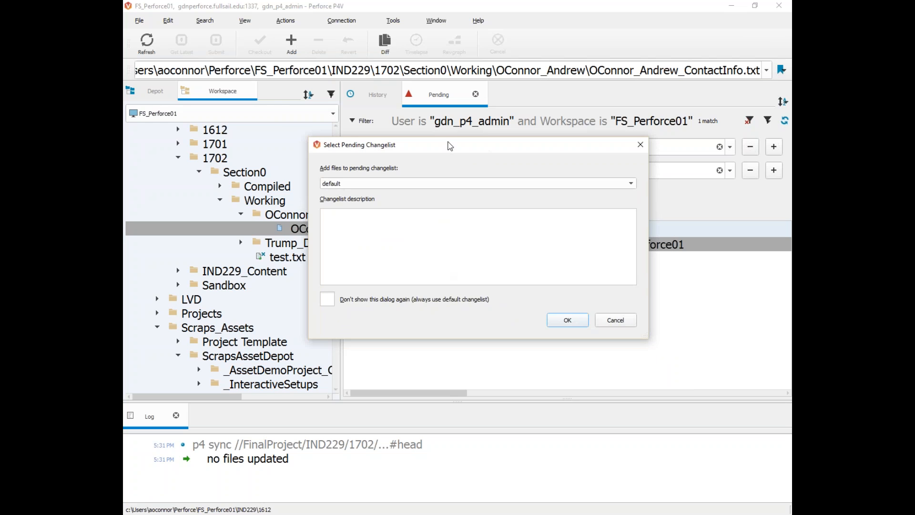
left_click_drag(449, 141, 435, 124)
left_click(344, 284)
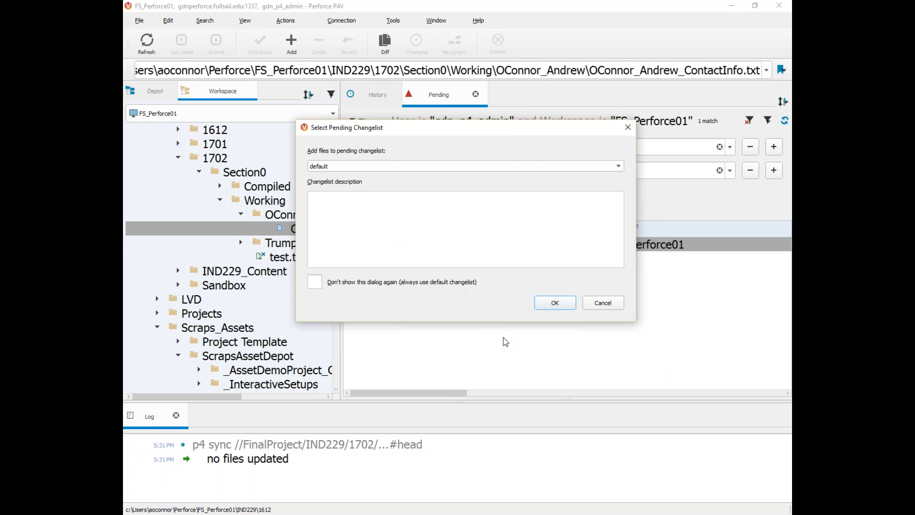
left_click(346, 167)
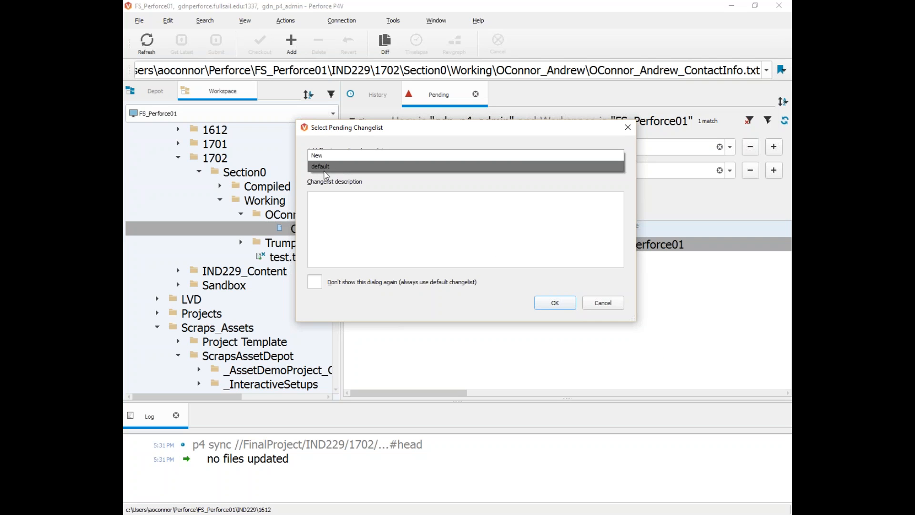
left_click(326, 175)
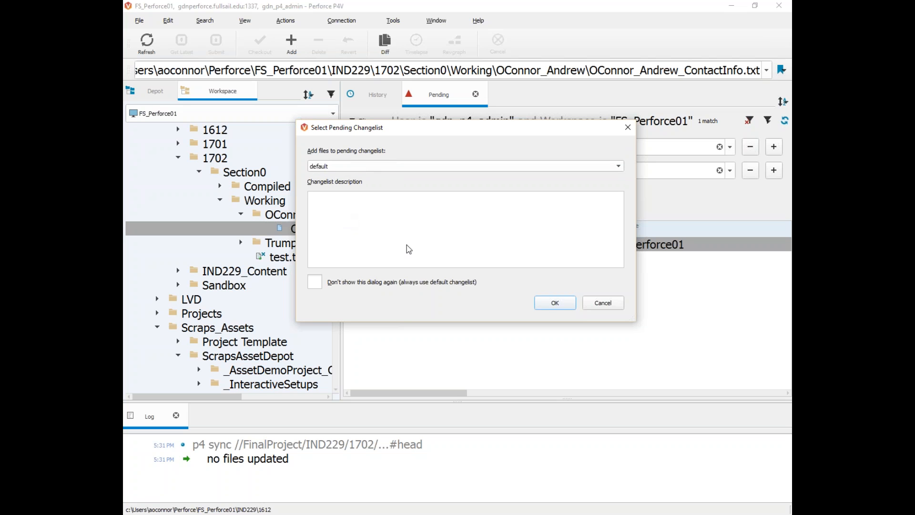
left_click(555, 303)
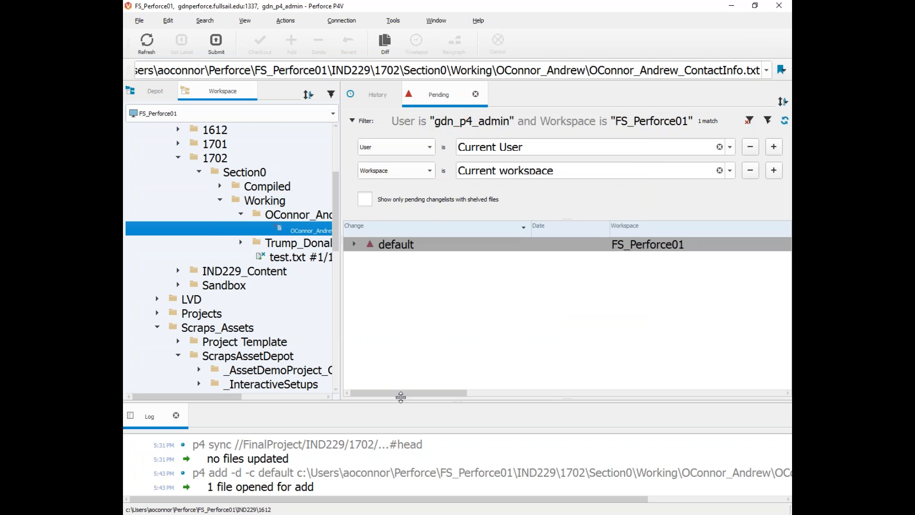
Step: Expand the 'default' changelist so the added ContactInfo file is listed
left_click(354, 244)
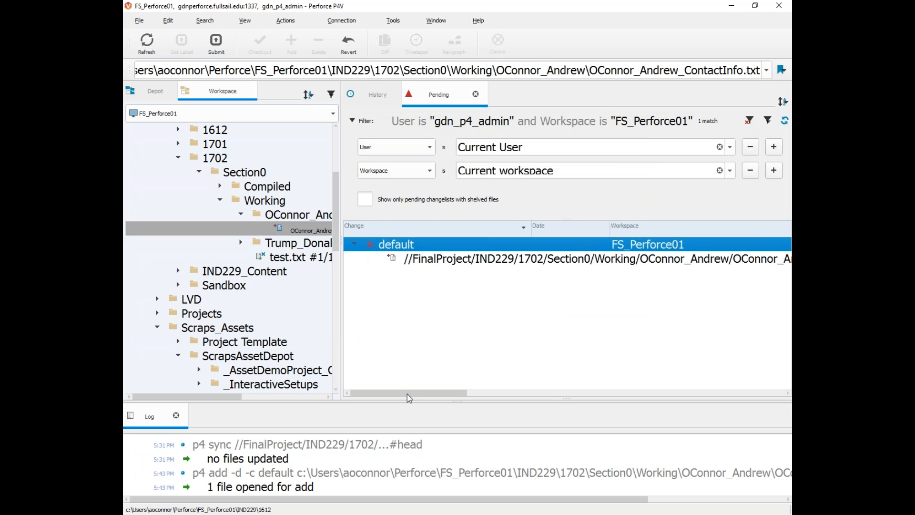
left_click(354, 244)
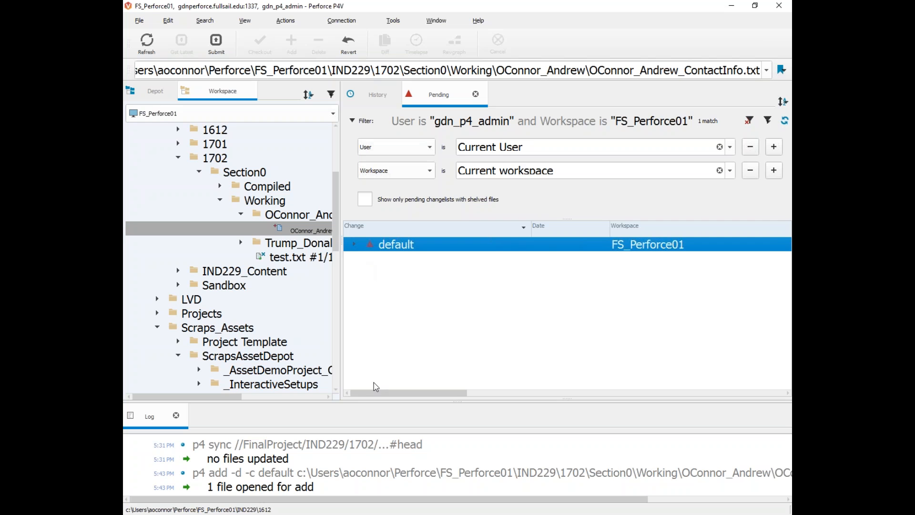
scroll(365, 394, "right", 2)
scroll(367, 397, "left", 2)
left_click(355, 244)
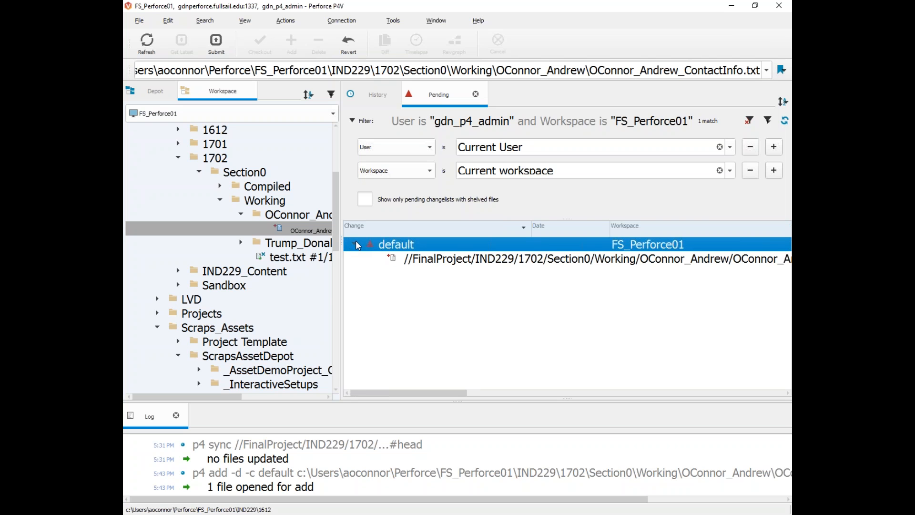
Step: Inspect the default changelist's actions and select test.txt in the workspace without running anything
right_click(385, 243)
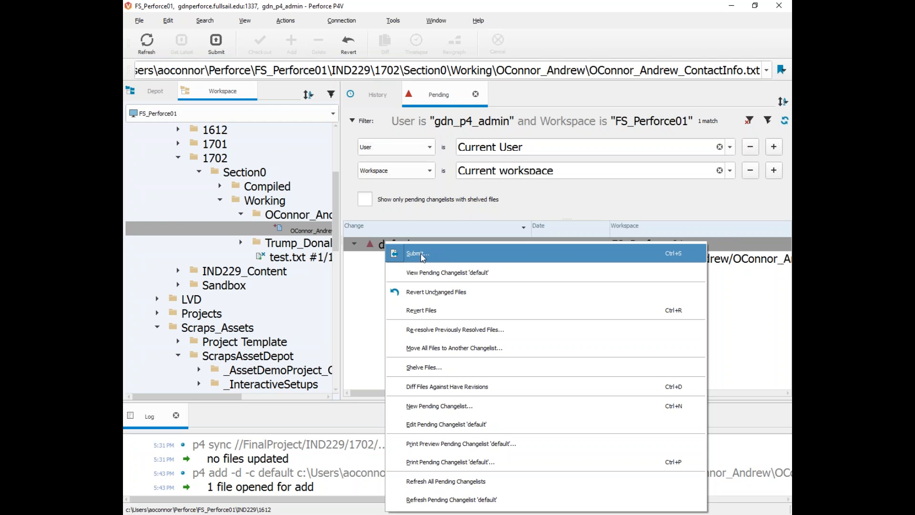
left_click(362, 255)
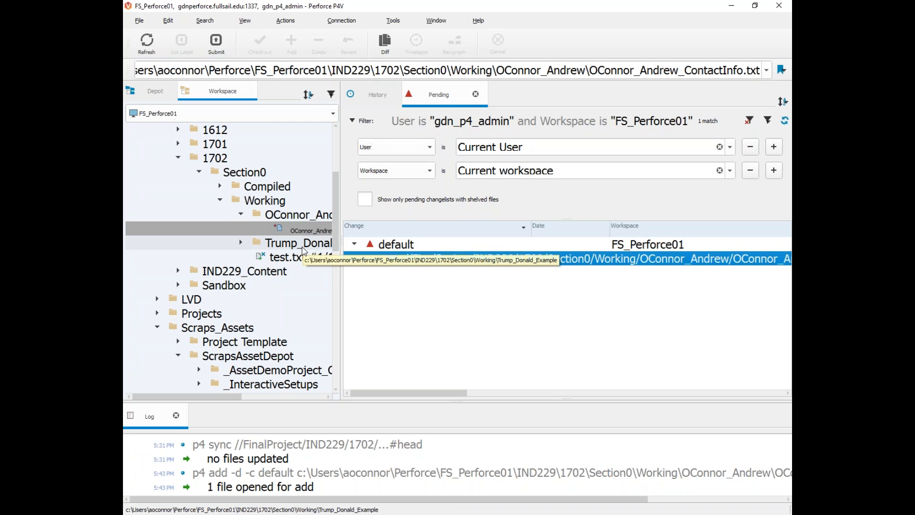
left_click(396, 286)
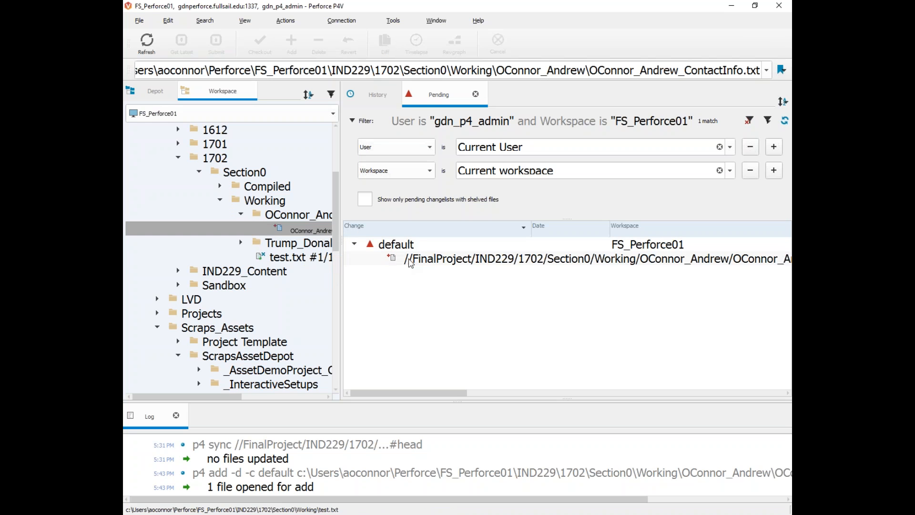
left_click(282, 257)
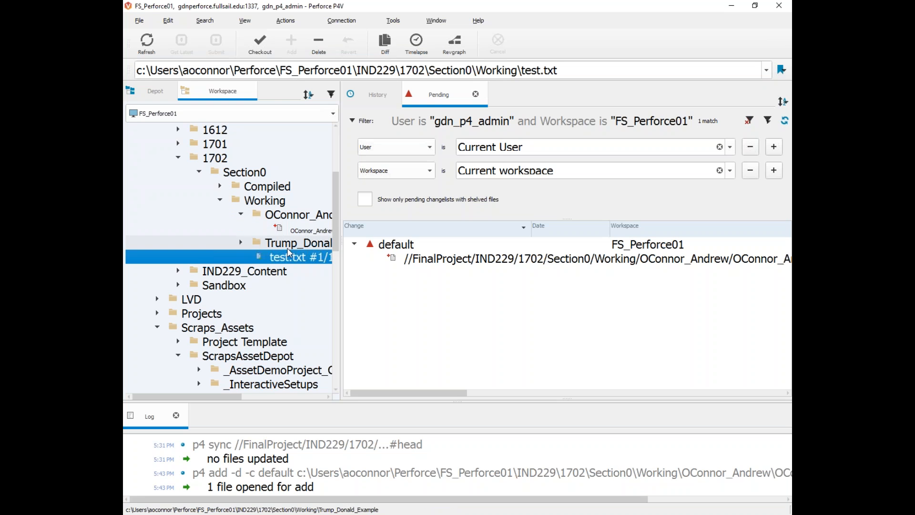
left_click(389, 245)
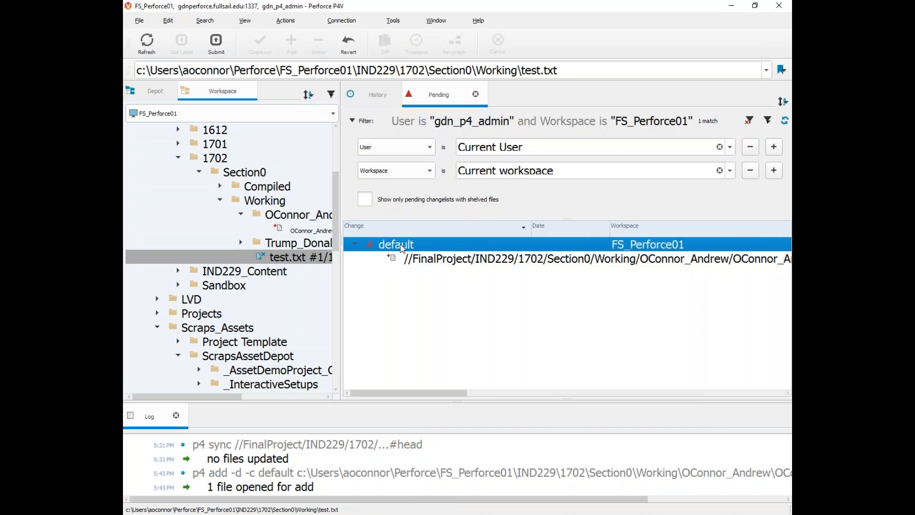
right_click(389, 247)
left_click(390, 252)
Step: Check the ContactInfo file's actions, then choose Submit on the default changelist
left_click(305, 230)
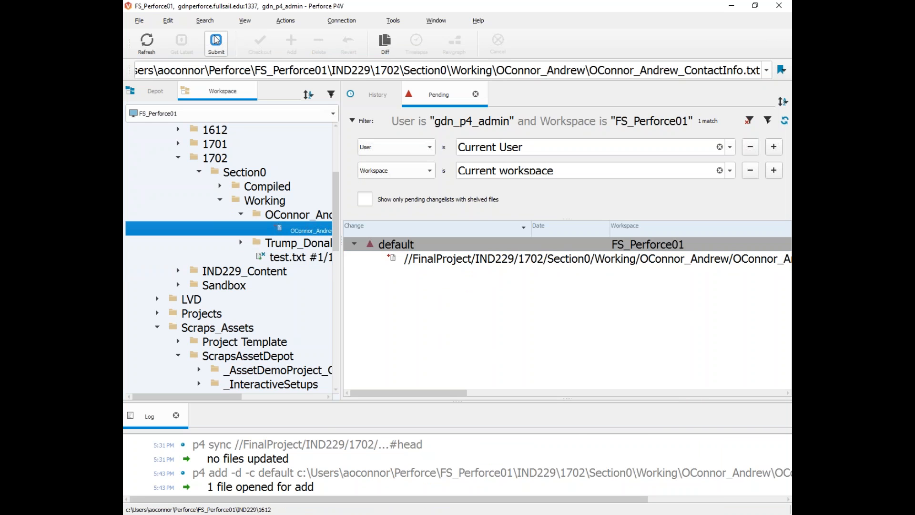
right_click(293, 225)
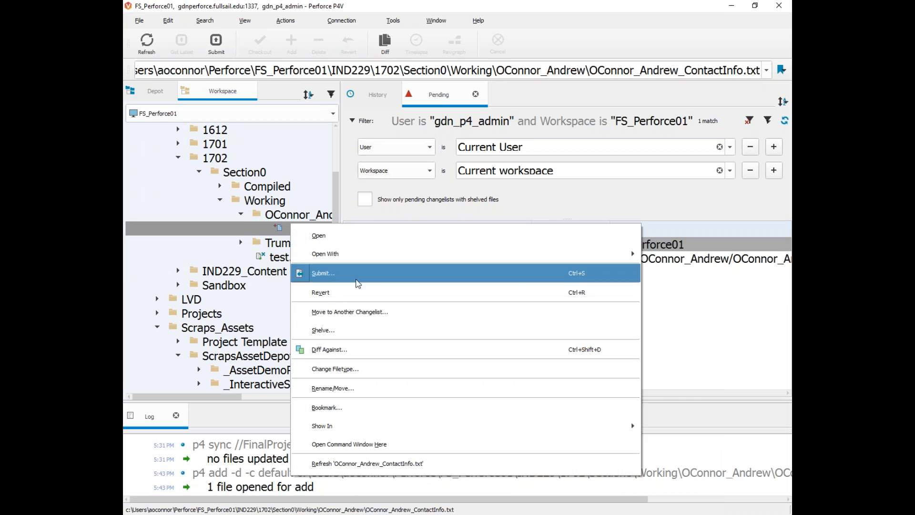
left_click(236, 244)
right_click(451, 260)
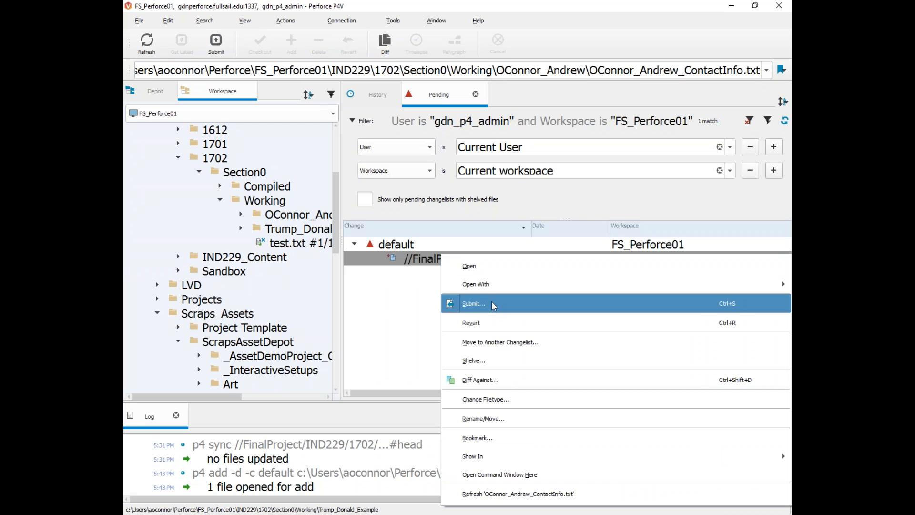
left_click(244, 213)
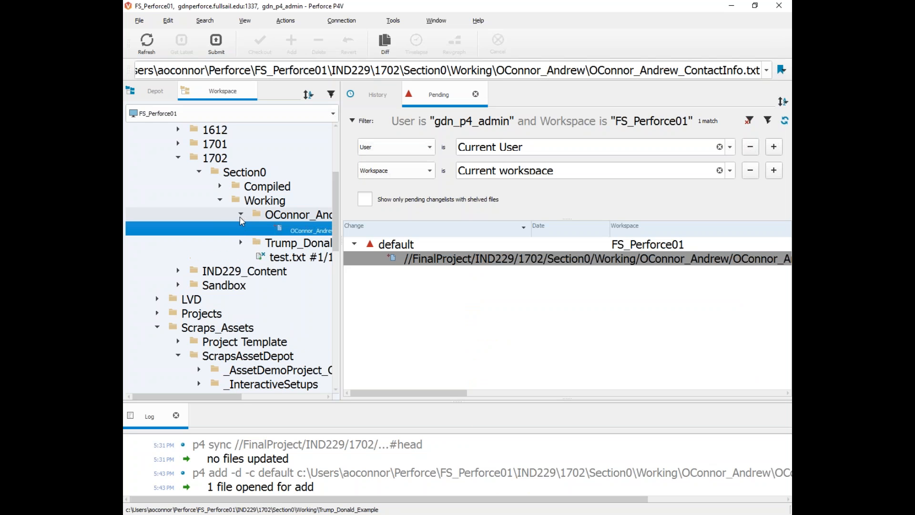
left_click(389, 245)
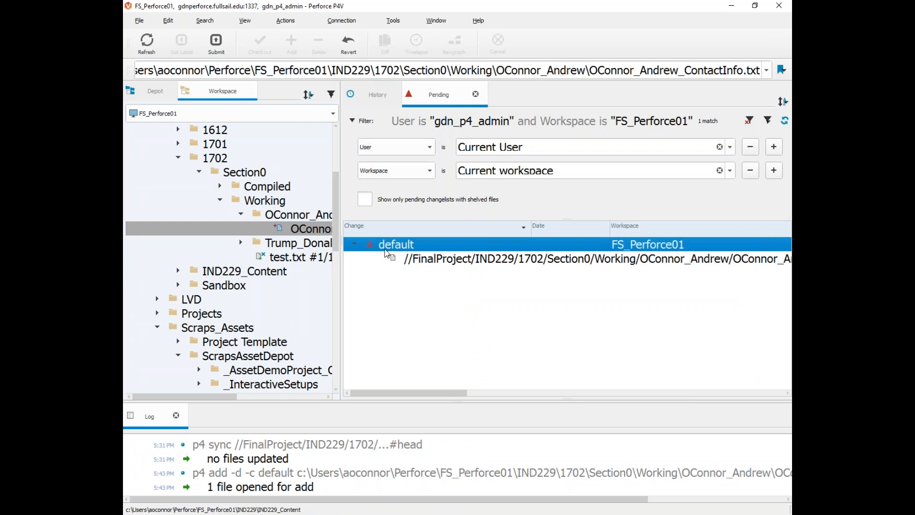
right_click(376, 250)
left_click(410, 253)
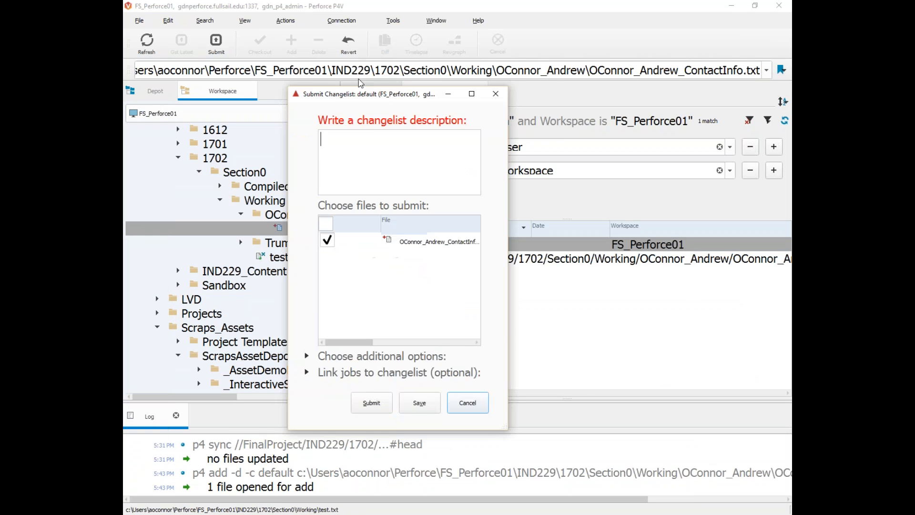
Step: Enlarge the Submit Changelist dialog and enter the description 'write something'
left_click_drag(504, 386, 637, 412)
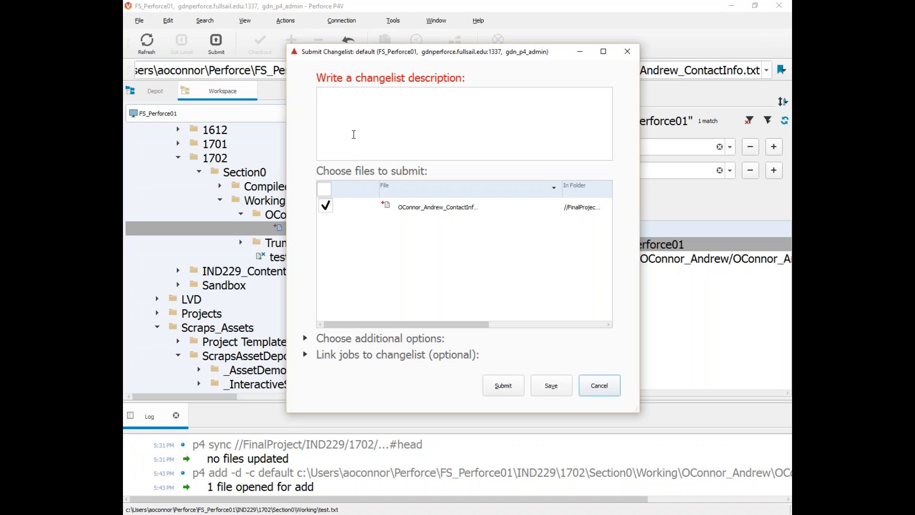
type("write something")
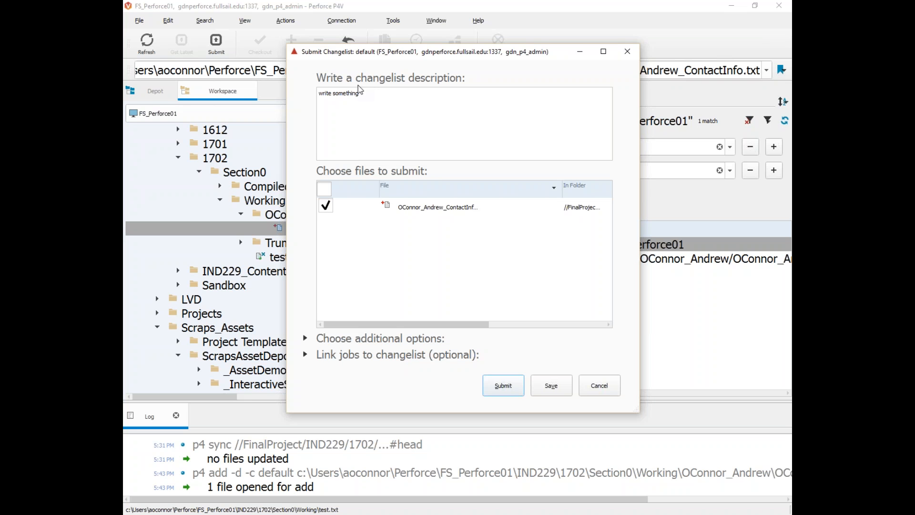
Step: Replace the changelist description with 'adding contact info 1702' and save it
key("ctrl+a")
type("adding contact info 1702")
left_click(547, 387)
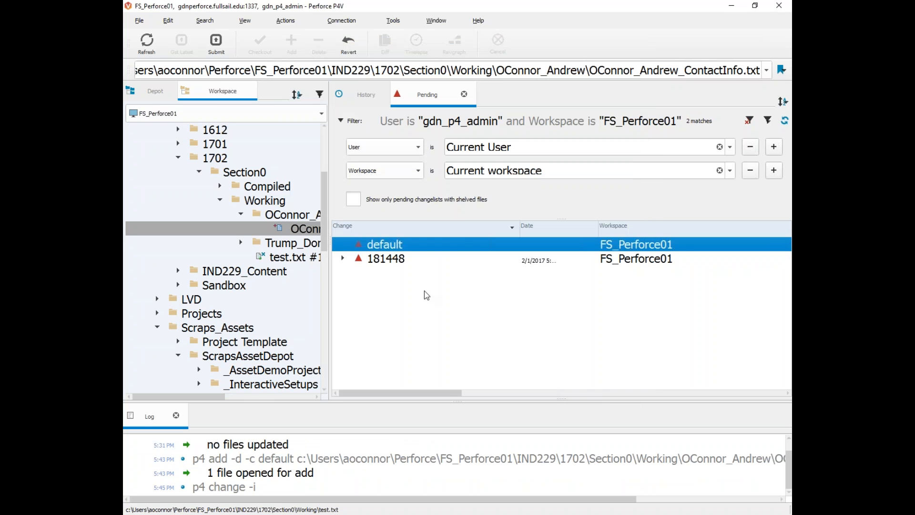
Step: Submit changelist 181448 to the depot, which becomes change 181452
left_click(379, 260)
left_click(343, 259)
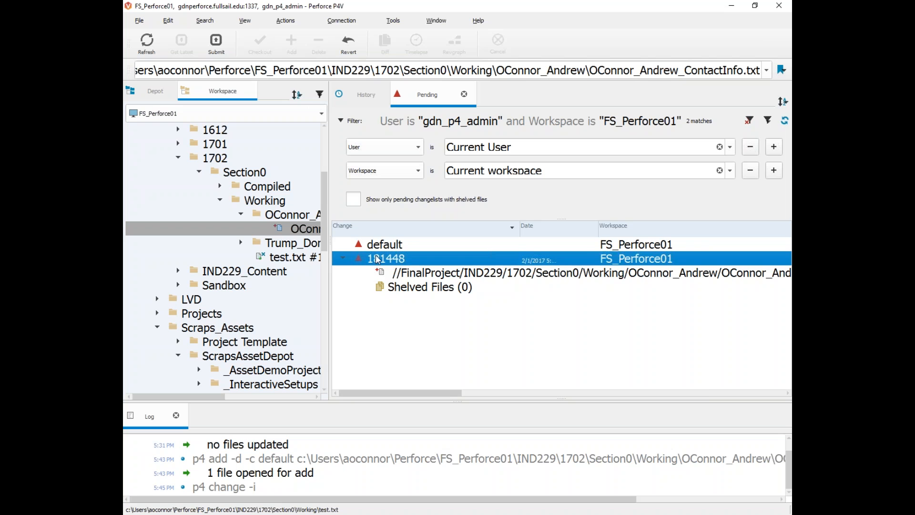
right_click(385, 259)
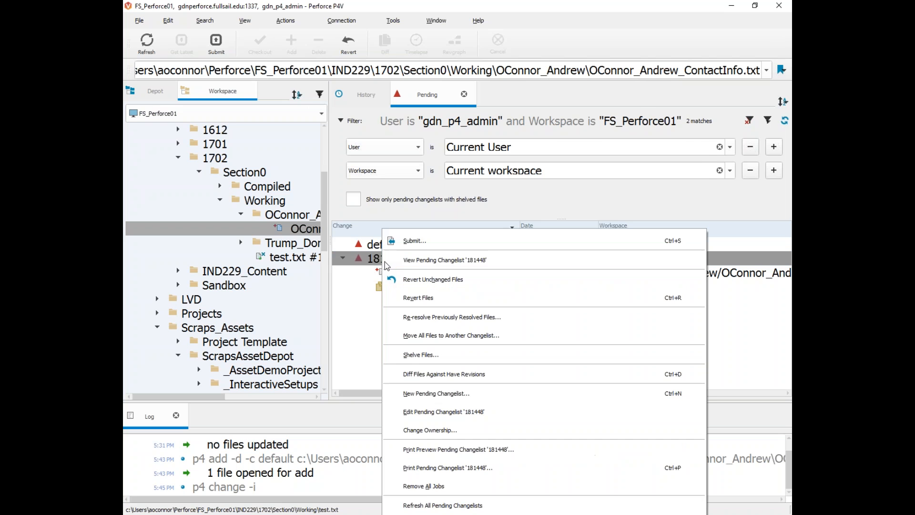
left_click(421, 246)
triple_click(376, 97)
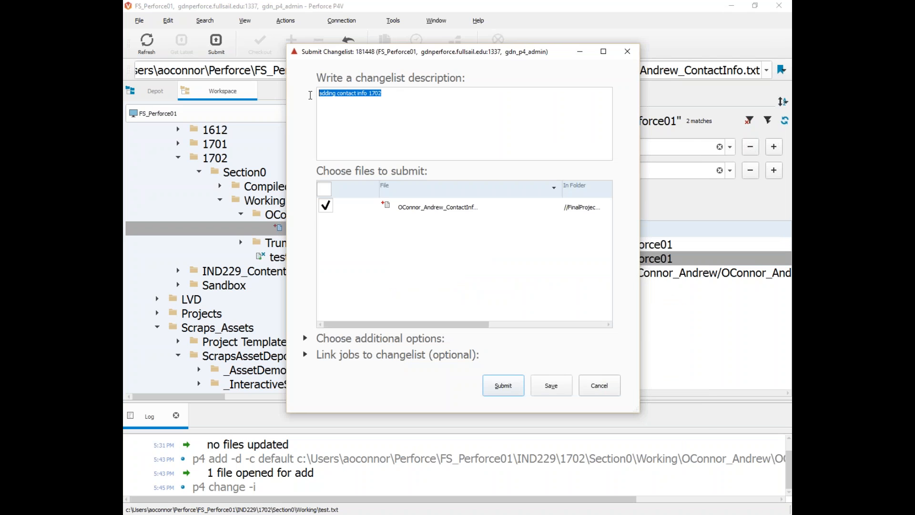
left_click(376, 97)
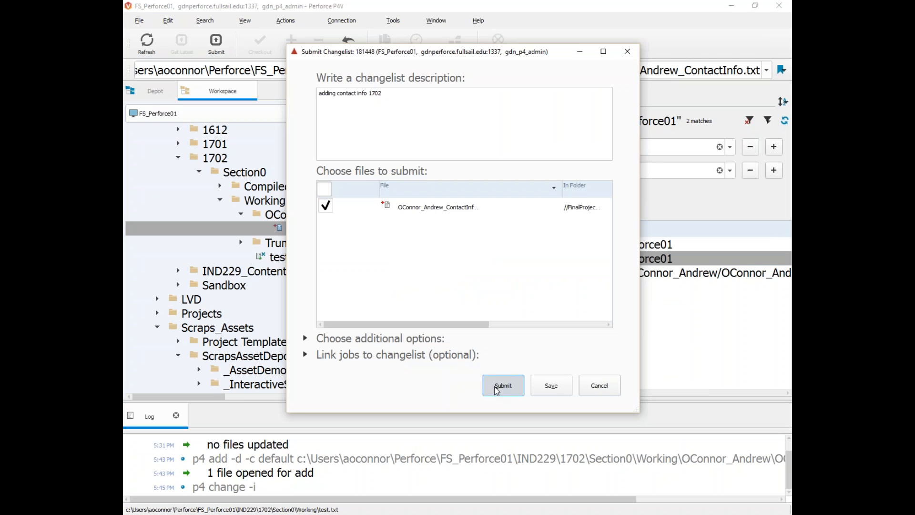
left_click(496, 387)
left_click(300, 256)
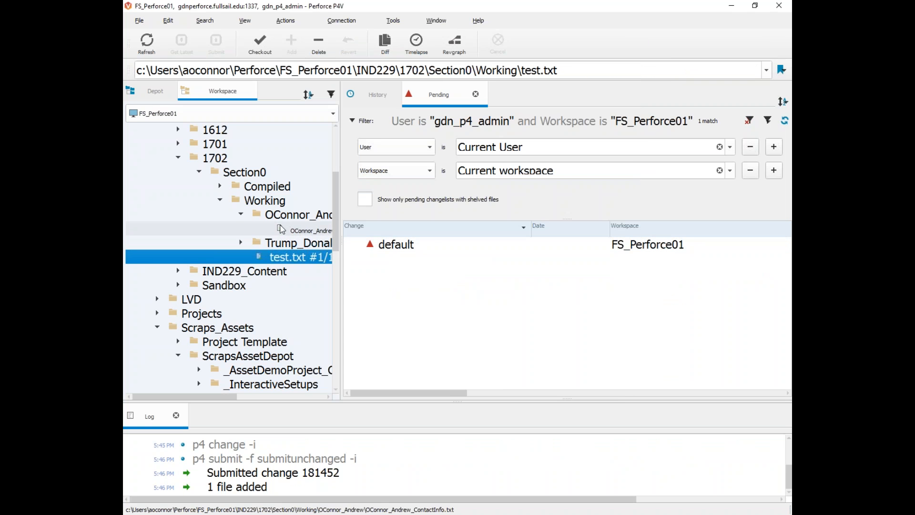
Step: Show the depot tree full width and expand the student's folder to the contact file
left_click(149, 91)
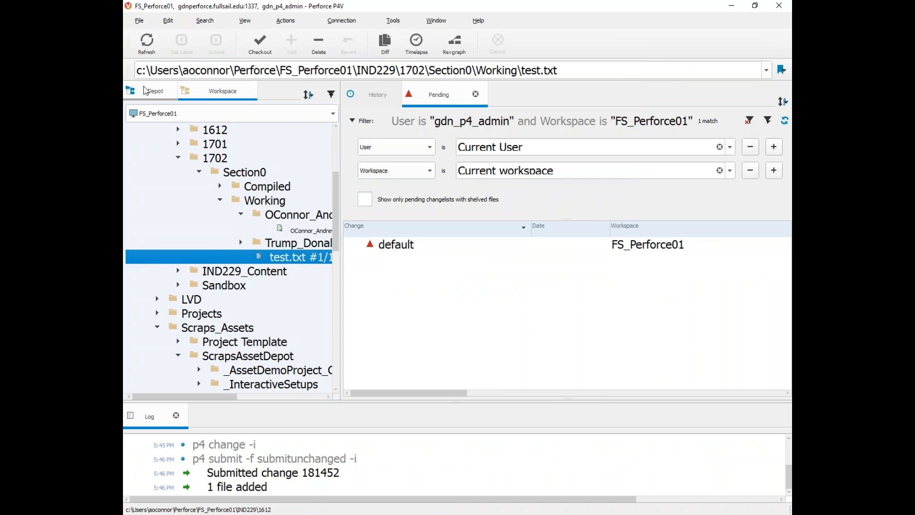
left_click_drag(341, 273, 614, 265)
left_click(240, 285)
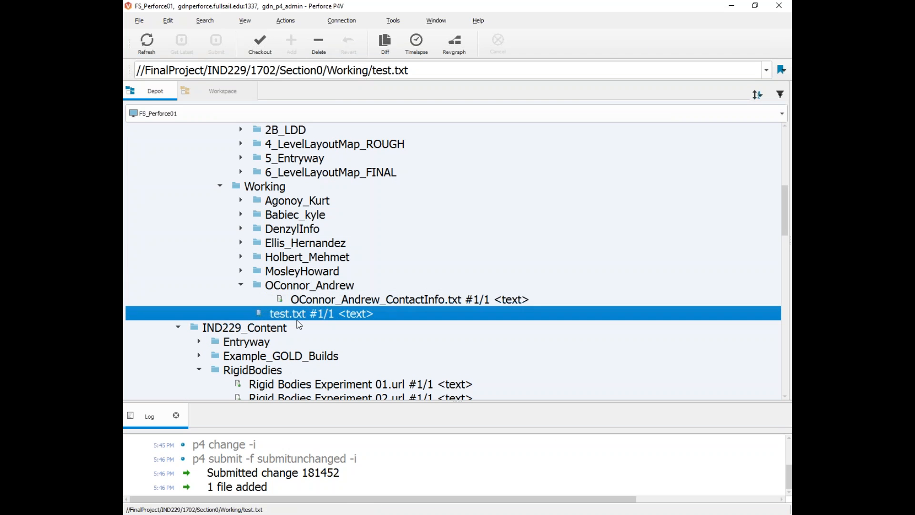
left_click(301, 303)
scroll(299, 284, "up", 3)
scroll(282, 283, "down", 3)
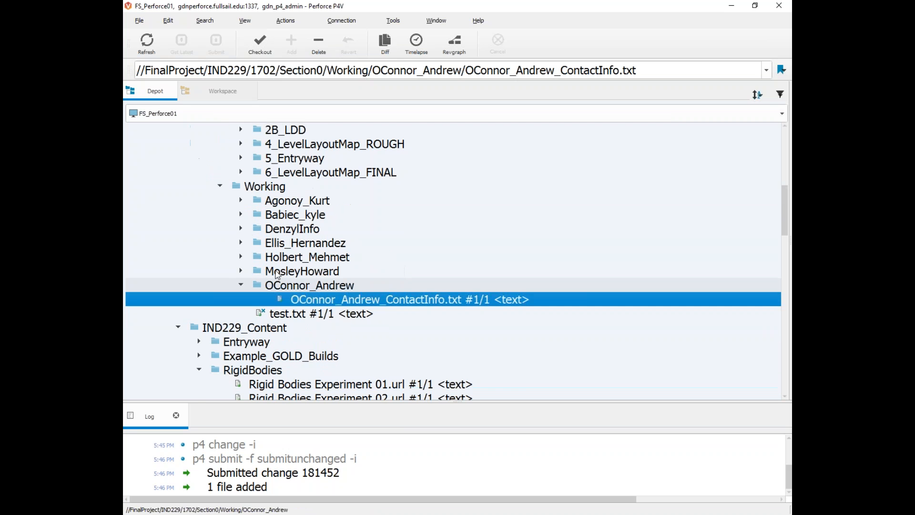
Step: Refresh the depot and confirm the contact file is at #1/1 in 1702/Section0/Working
left_click(146, 43)
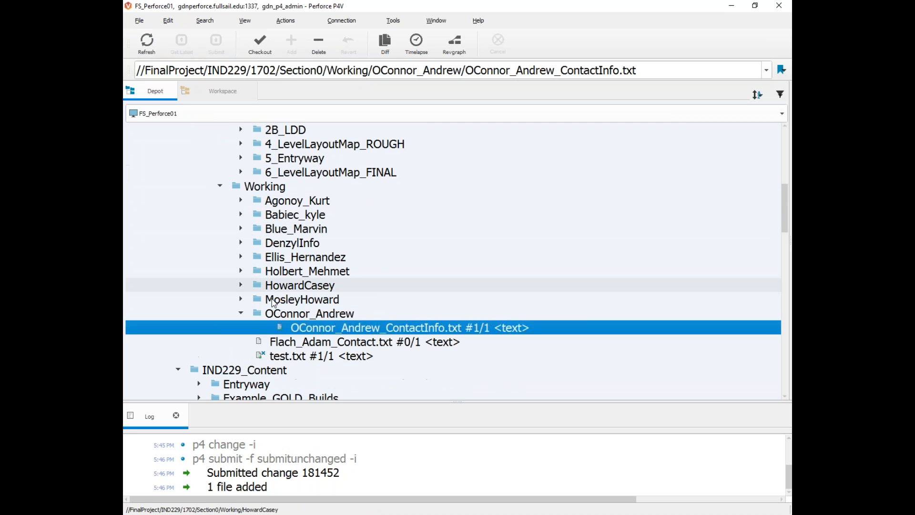
left_click(263, 355)
scroll(265, 334, "up", 2)
scroll(266, 319, "down", 2)
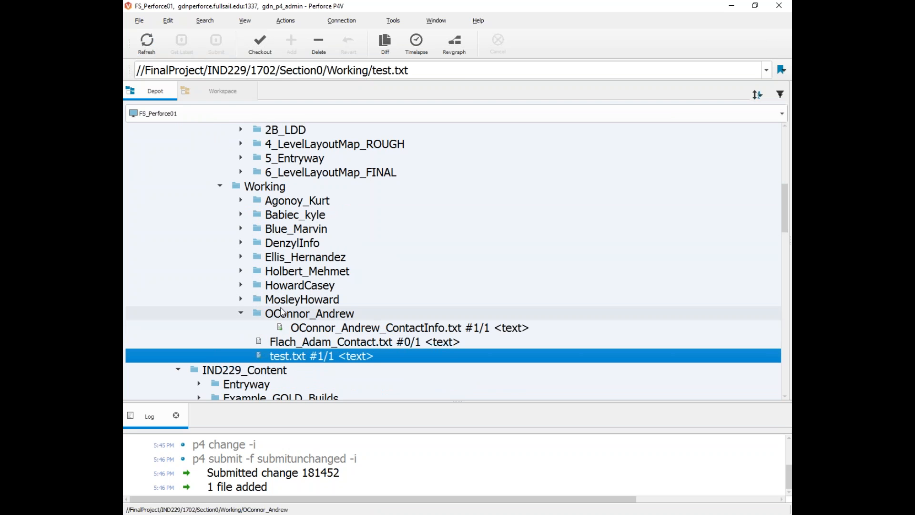
mouse_move(275, 358)
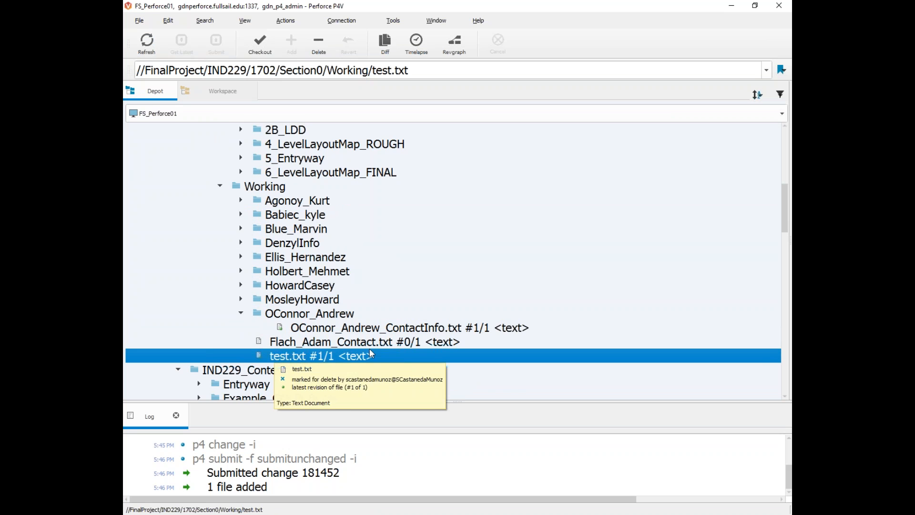
left_click(288, 189)
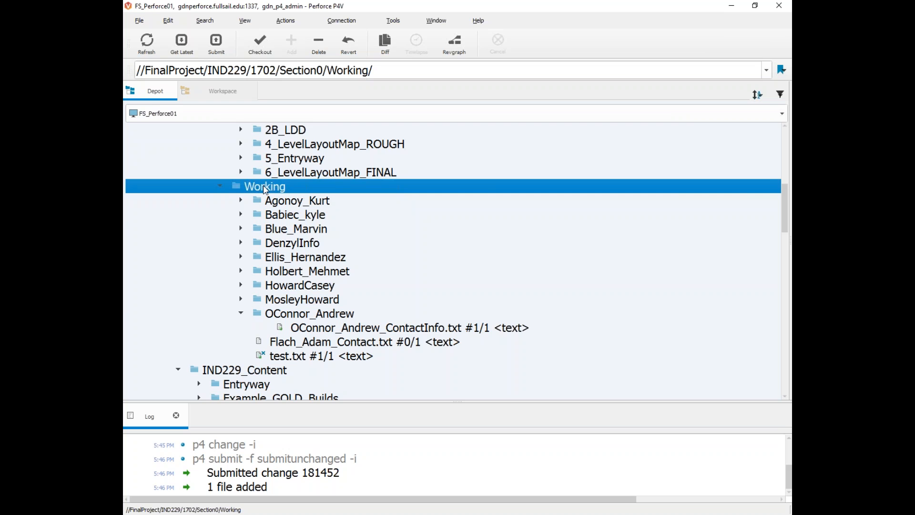
scroll(245, 224, "up", 4)
scroll(241, 248, "down", 2)
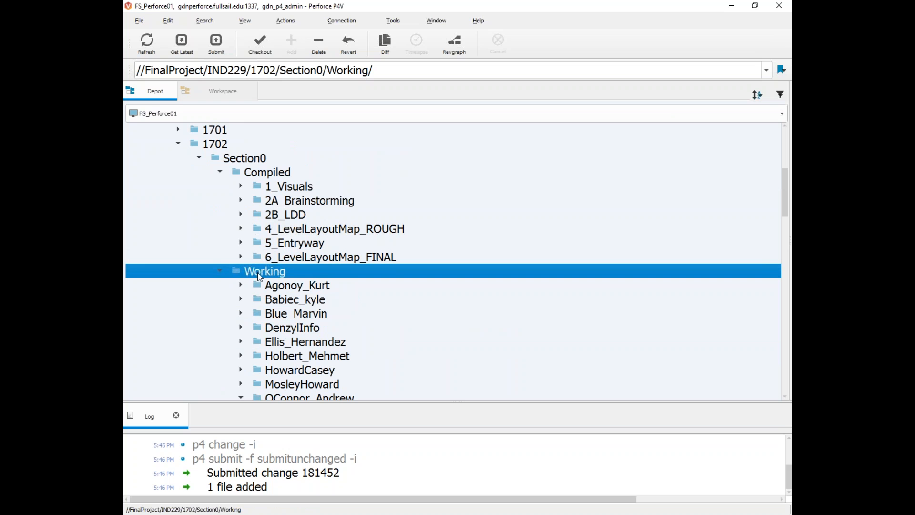
Step: Sync the 1702 folder to head, bringing in 10 files and removing 1, per the log
right_click(210, 143)
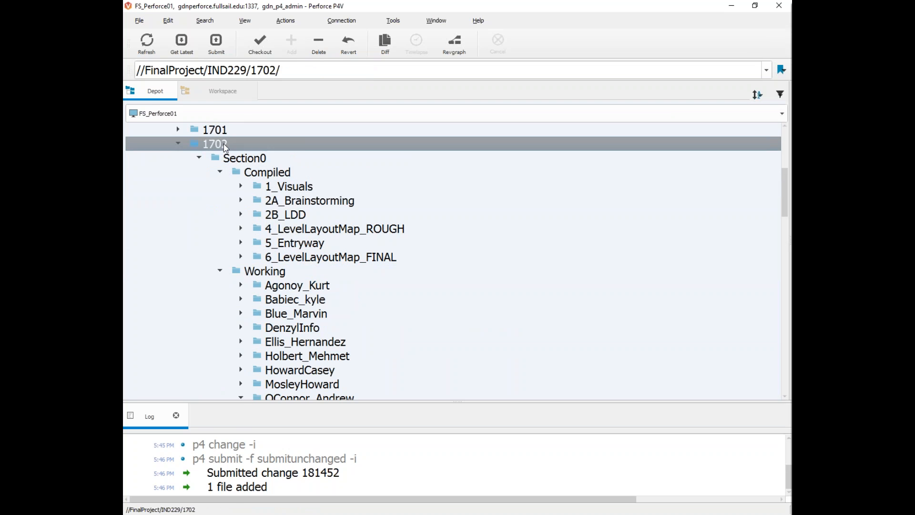
left_click(251, 9)
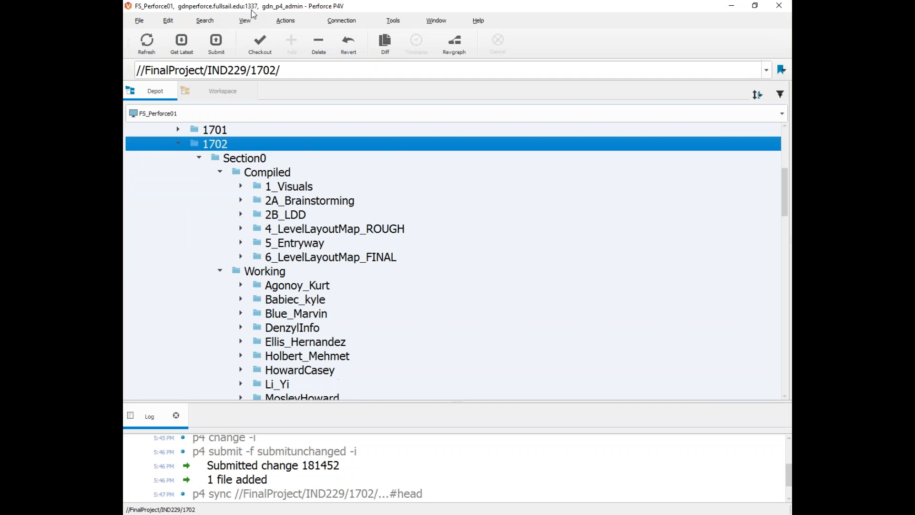
left_click(345, 481)
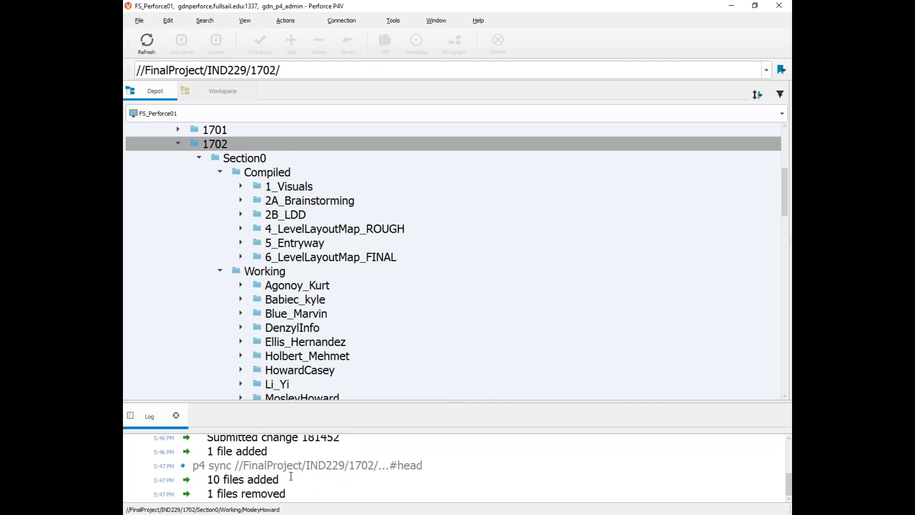
left_click_drag(281, 482, 201, 486)
scroll(225, 341, "down", 3)
scroll(240, 246, "up", 5)
right_click(218, 228)
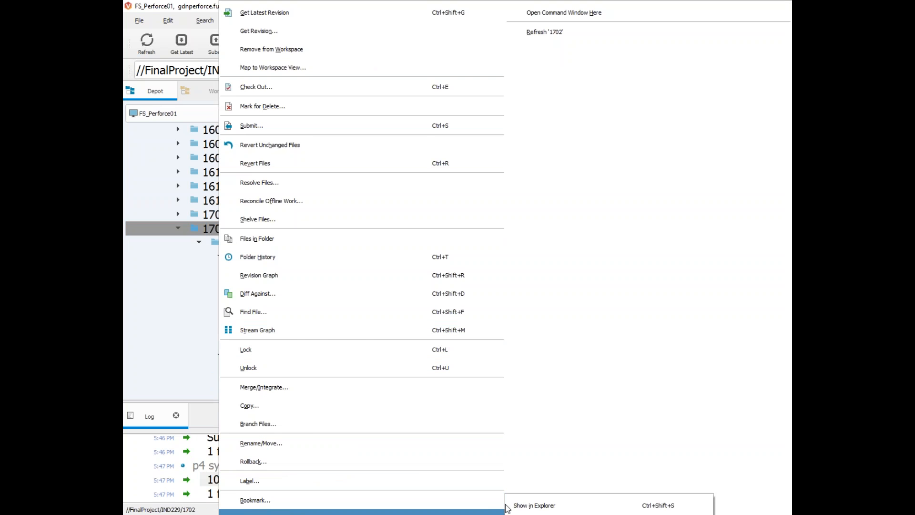
left_click(524, 505)
double_click(298, 215)
double_click(293, 117)
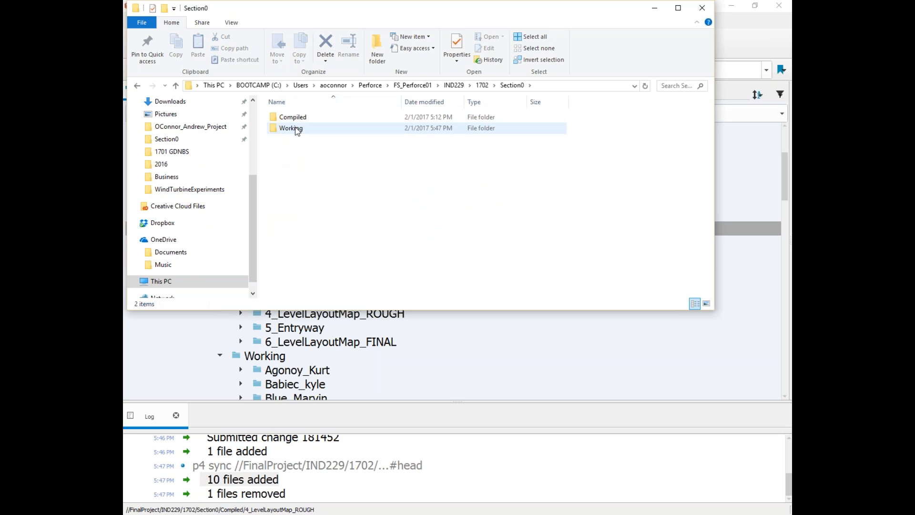
double_click(291, 128)
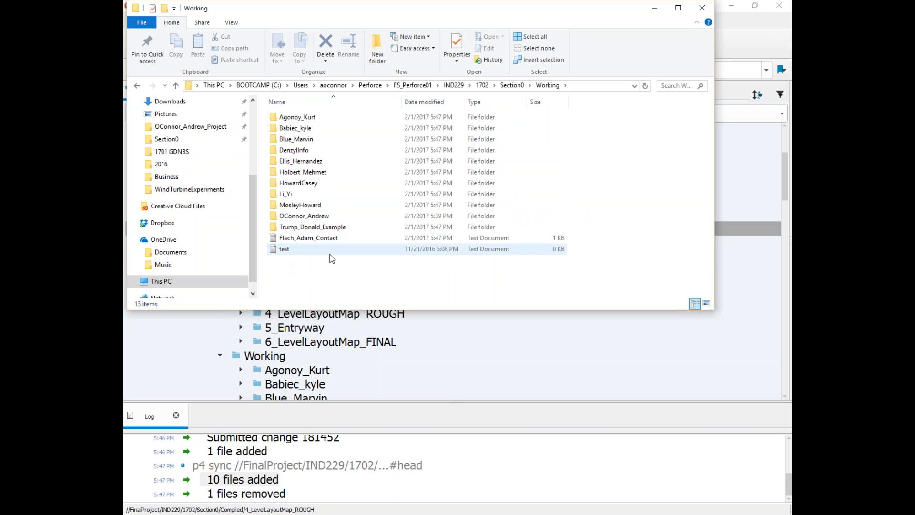
left_click(701, 8)
scroll(368, 300, "down", 6)
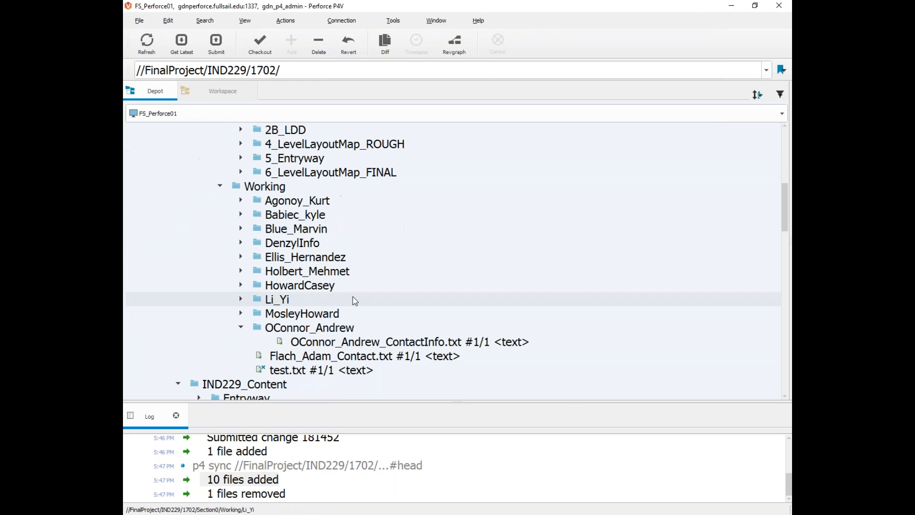
Step: Restore the Pending pane and mark the Working folder's 13 files for delete in the default changelist
left_click_drag(790, 218, 510, 216)
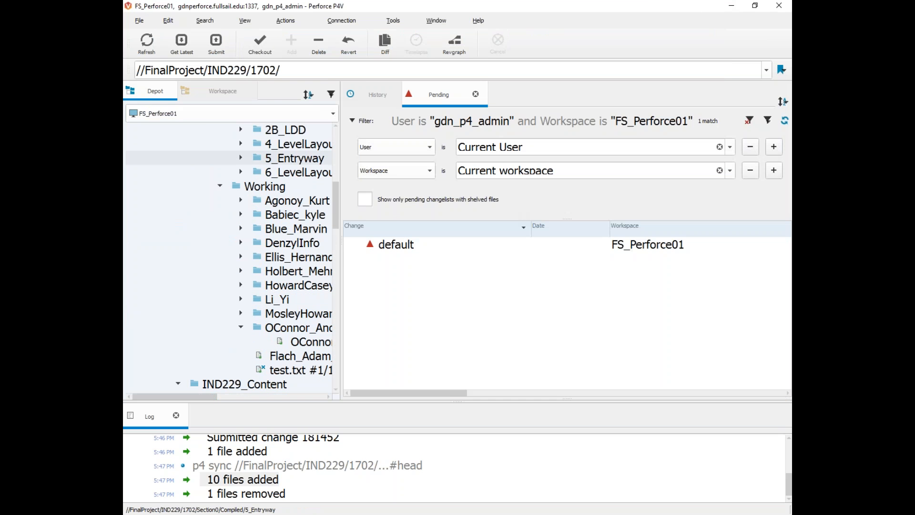
right_click(265, 186)
left_click(197, 181)
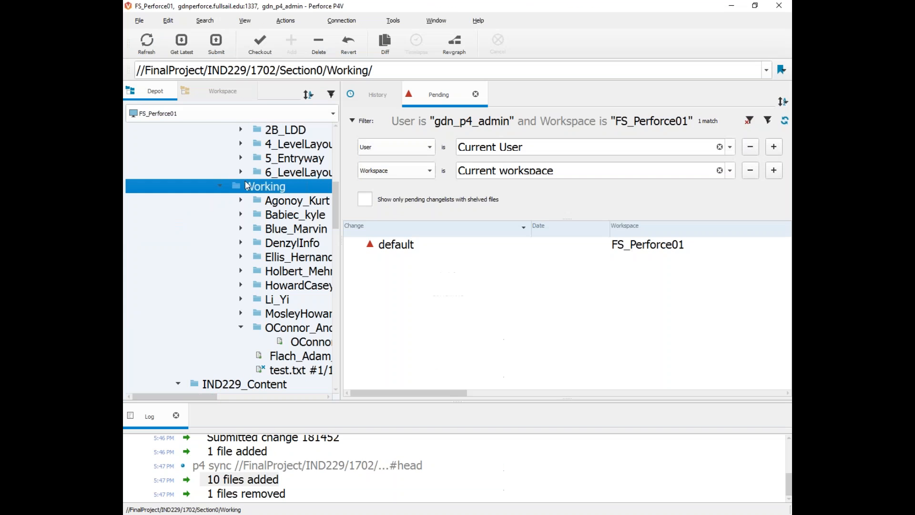
right_click(263, 187)
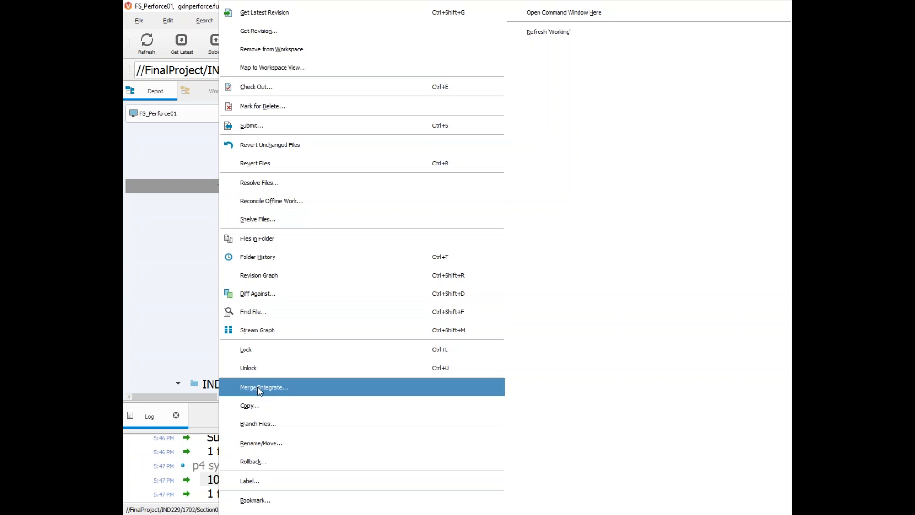
left_click(275, 110)
left_click(552, 304)
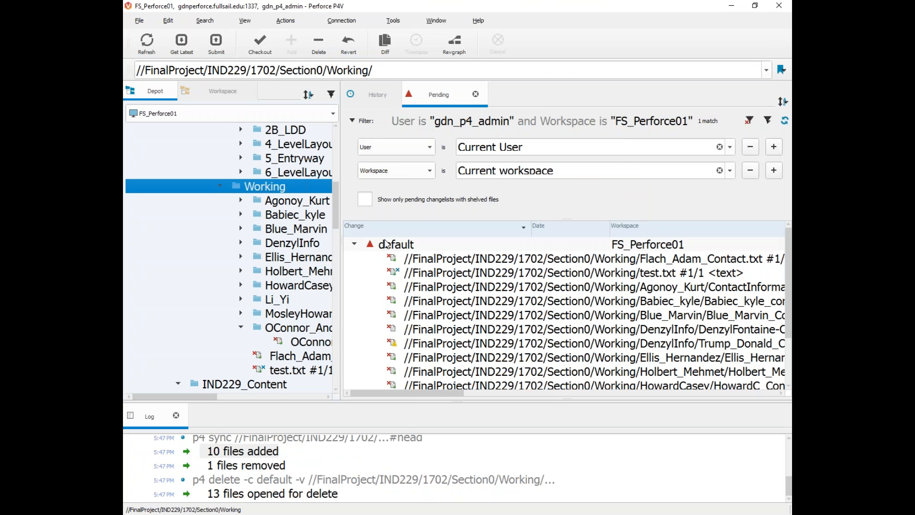
scroll(408, 261, "down", 1)
scroll(397, 288, "up", 1)
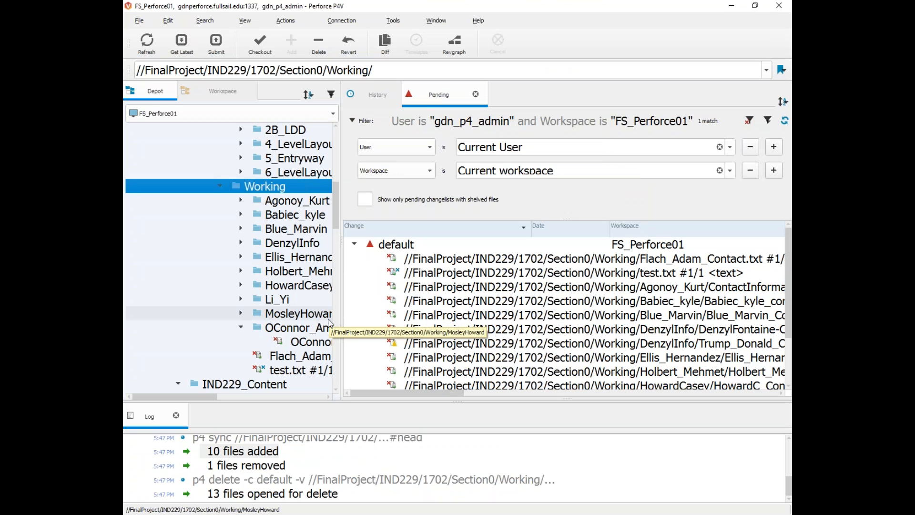
Step: Revert the 13 pending deletions so the default changelist is empty
right_click(408, 245)
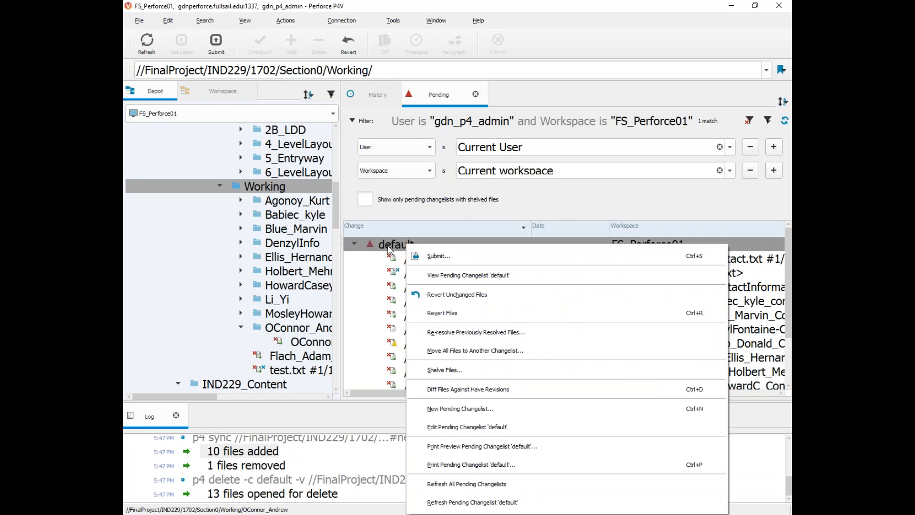
right_click(395, 239)
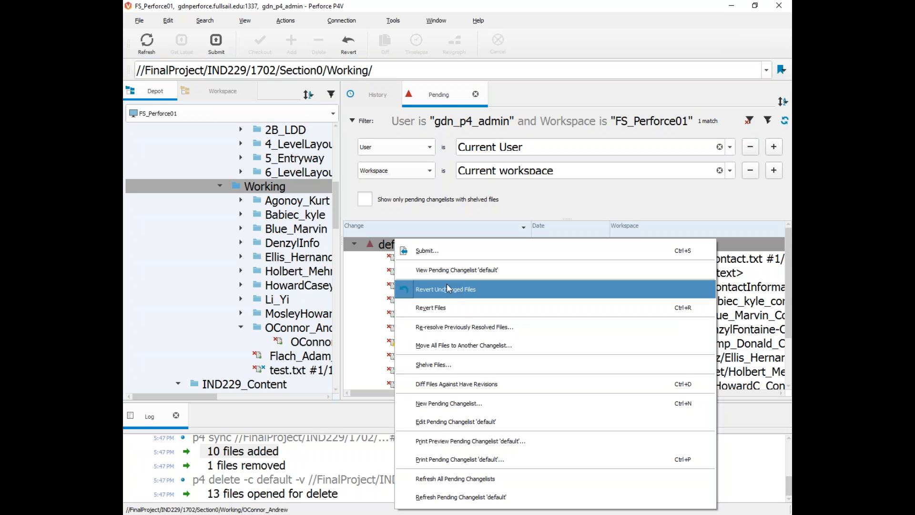
left_click(434, 310)
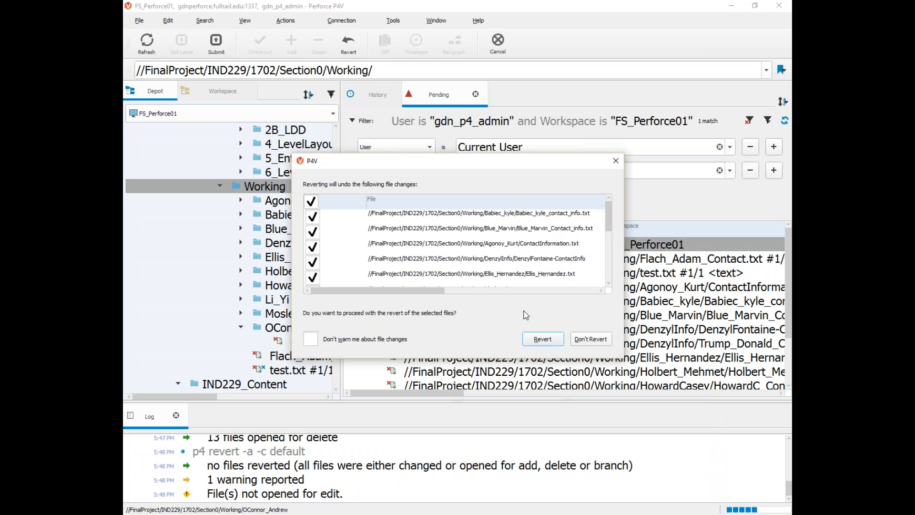
scroll(429, 217, "down", 3)
scroll(429, 217, "up", 3)
left_click(542, 338)
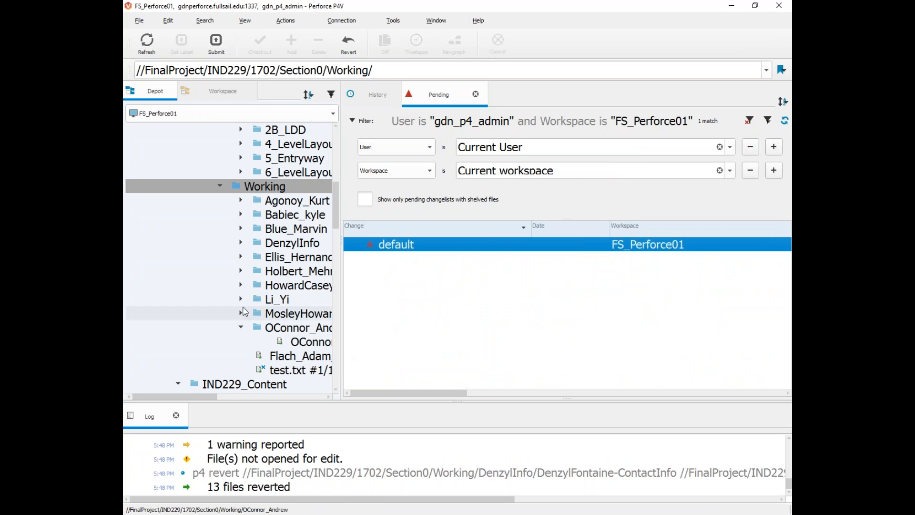
left_click(241, 299)
left_click(240, 300)
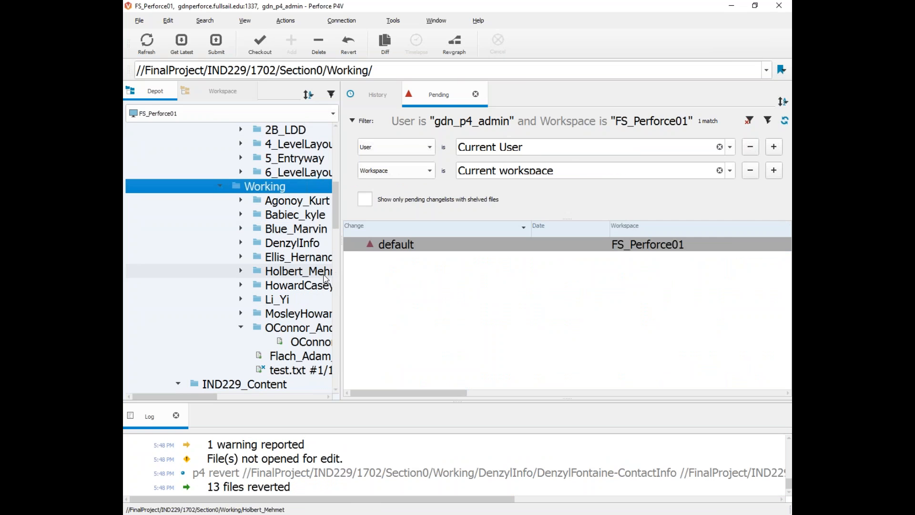
Step: Open the local Working folder on disk and delete the nine other students' folders
key("ctrl+shift+s")
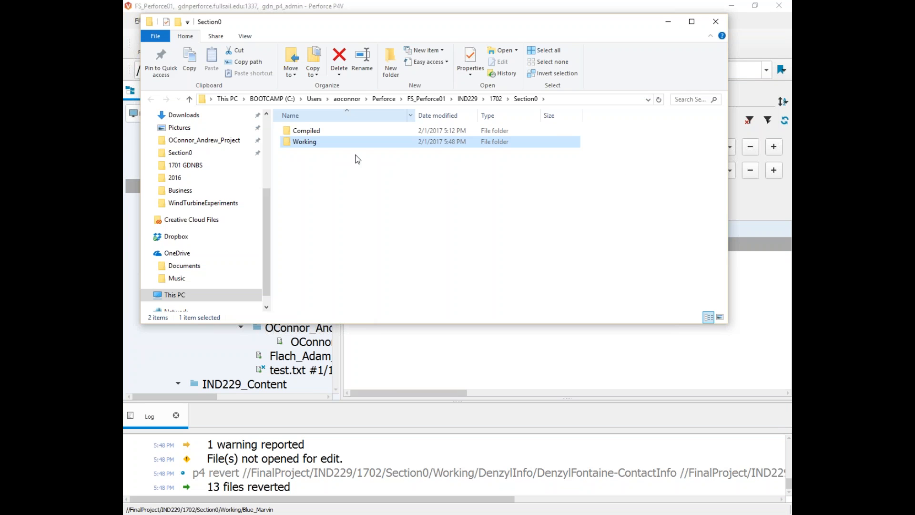
double_click(308, 142)
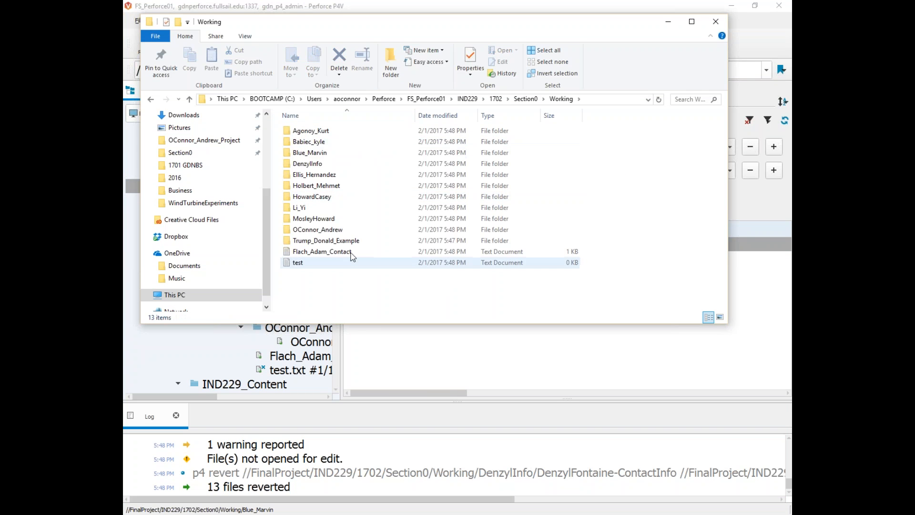
left_click(313, 219)
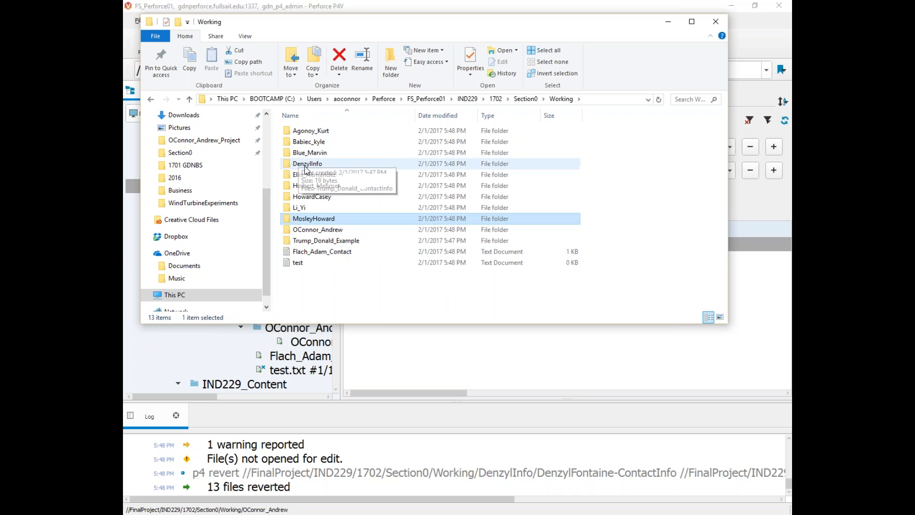
left_click(317, 132, "shift")
key("Delete")
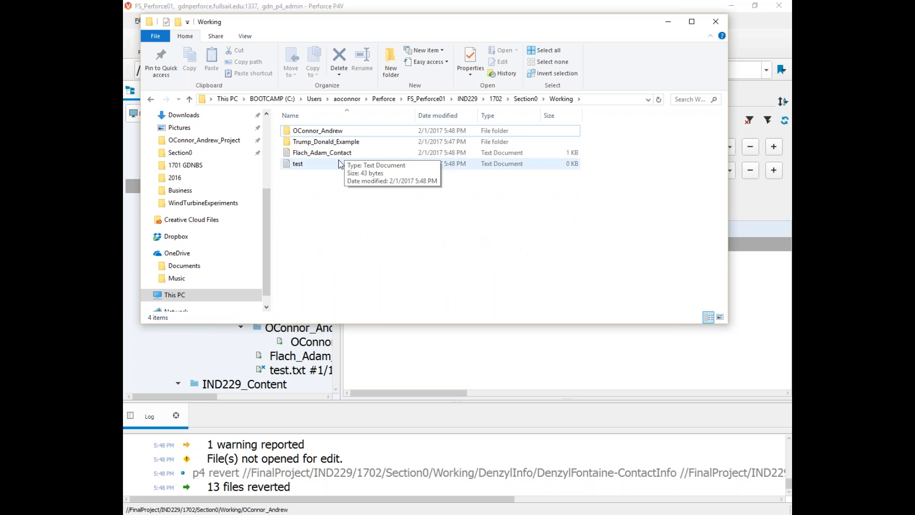
Step: Delete the leftover contact info and test text files from Working
left_click(313, 152)
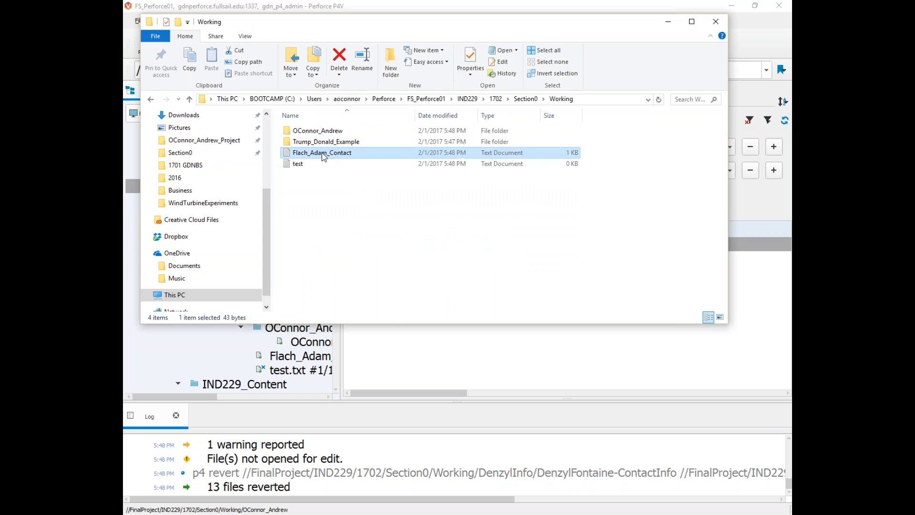
left_click(309, 165, "shift")
key("Delete")
left_click_drag(369, 21, 615, 236)
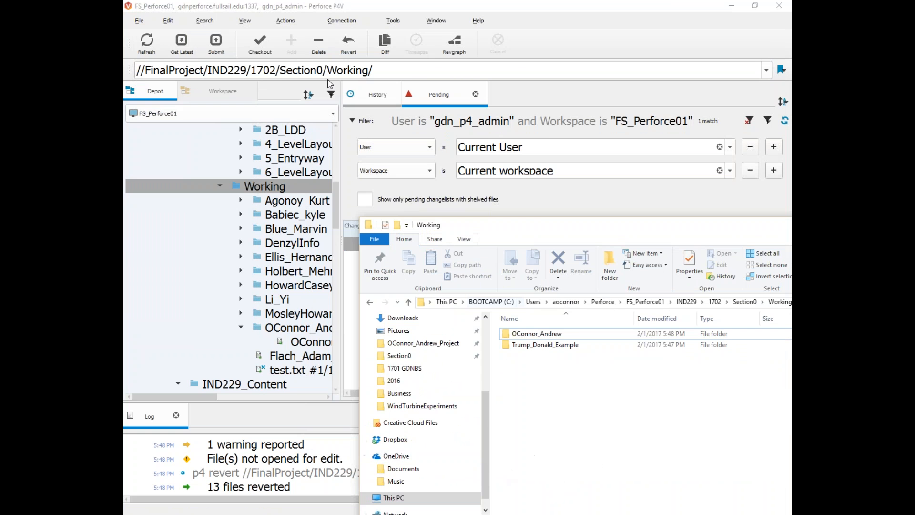
left_click(293, 6)
Step: Refresh the workspace tree to show just two Working folders, then return to a widened depot tree
left_click(223, 91)
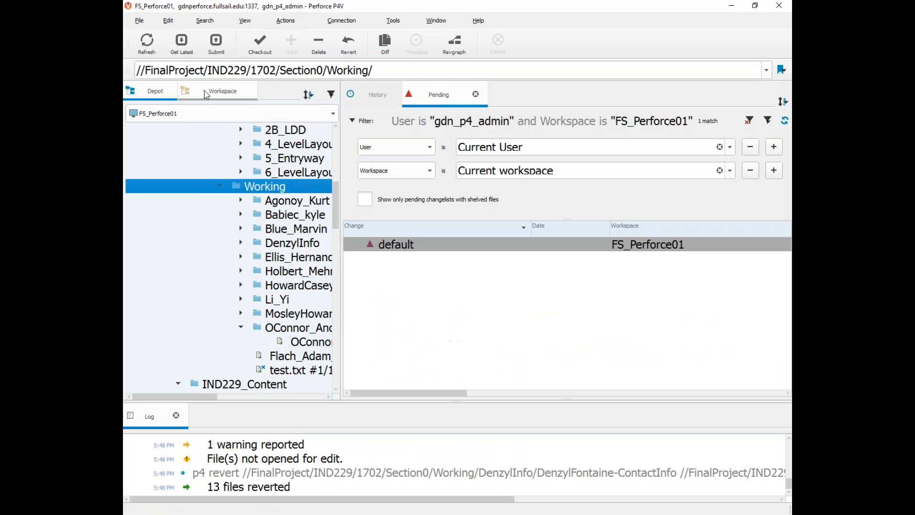
left_click(147, 44)
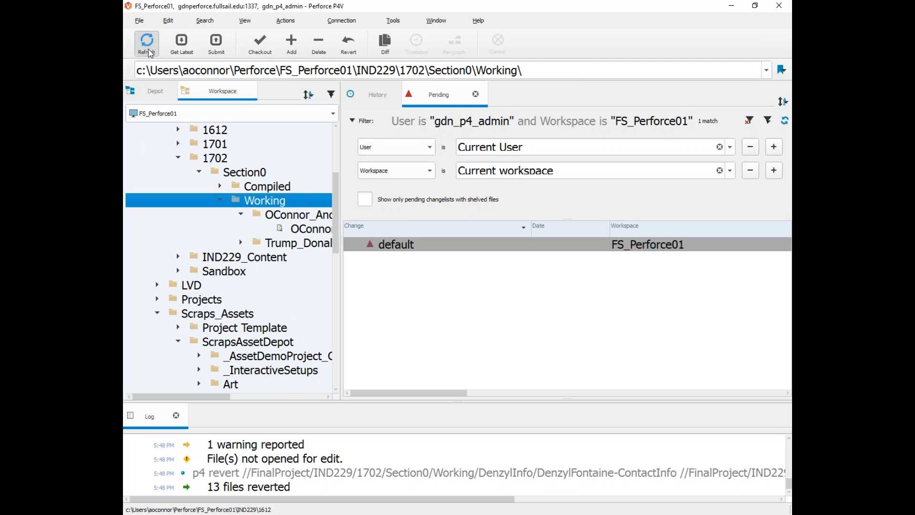
left_click_drag(340, 211, 586, 226)
left_click(240, 214)
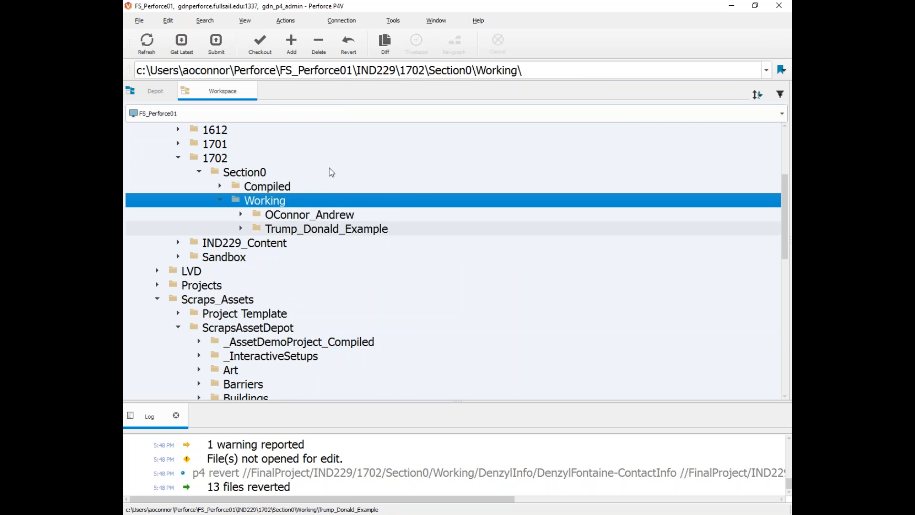
left_click(169, 95)
Step: Refresh the depot listing and select the ContactInfo.txt file in the Working folder
scroll(248, 238, "down", 2)
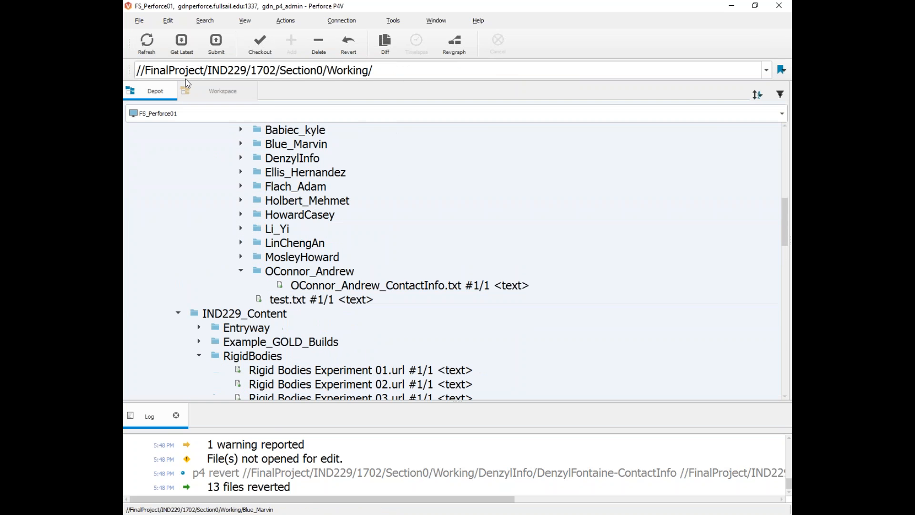
left_click(147, 44)
scroll(267, 216, "up", 3)
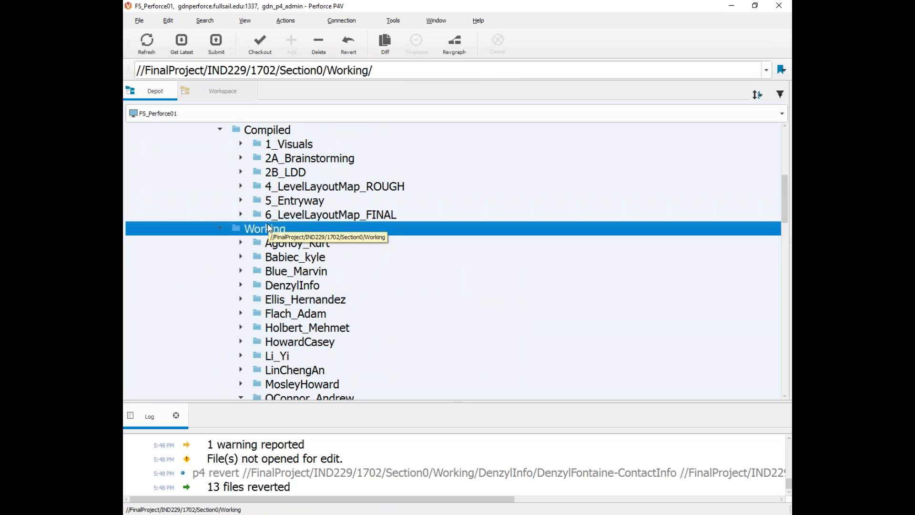
scroll(268, 229, "down", 2)
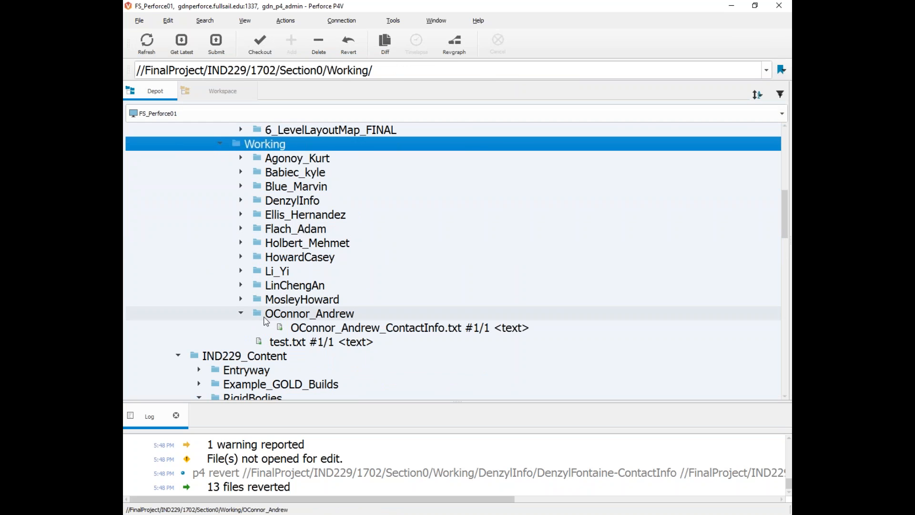
left_click_drag(790, 167, 641, 205)
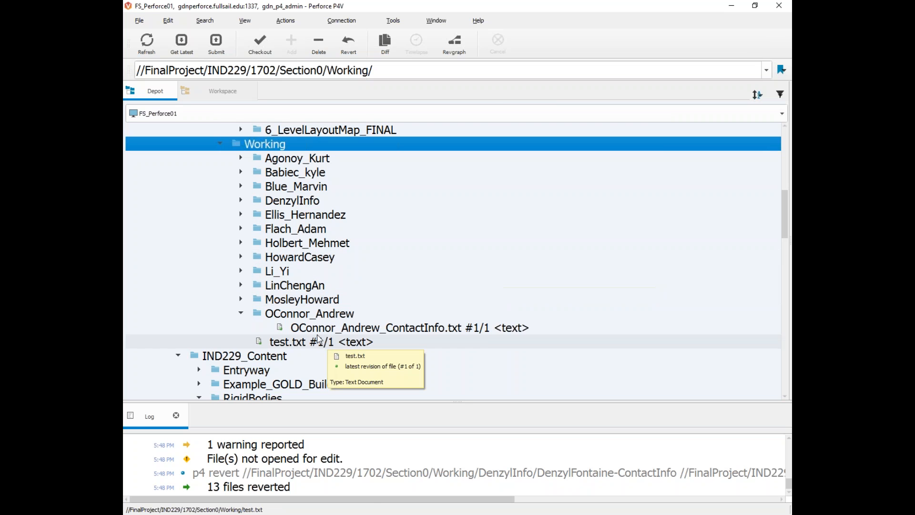
left_click(376, 328)
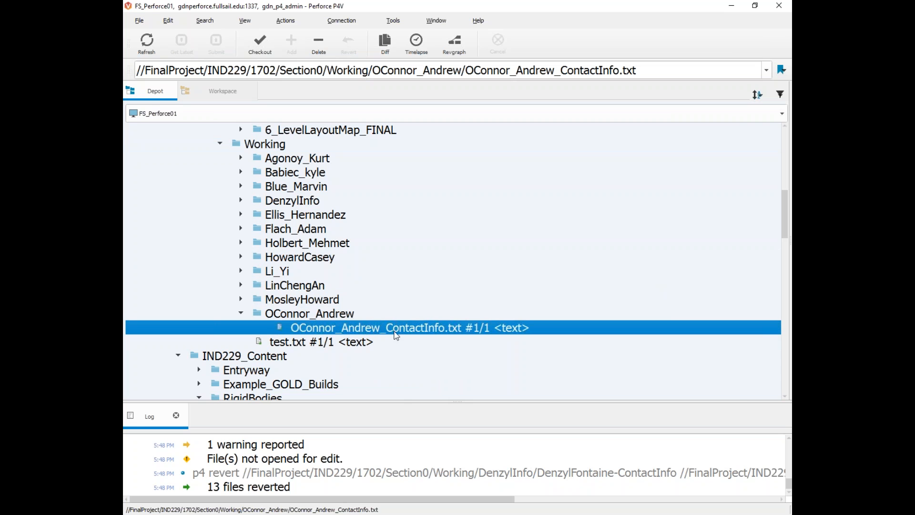
Step: Check out the contact info file into the default changelist
right_click(390, 331)
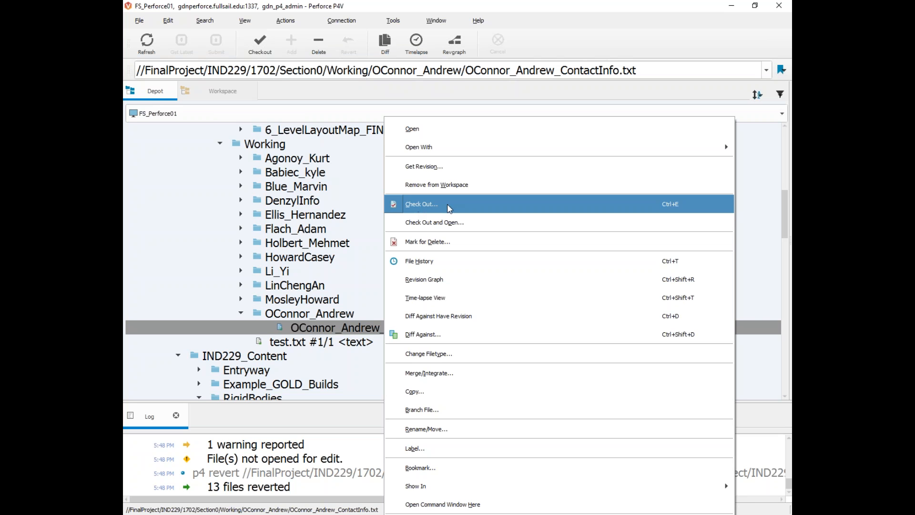
left_click(425, 206)
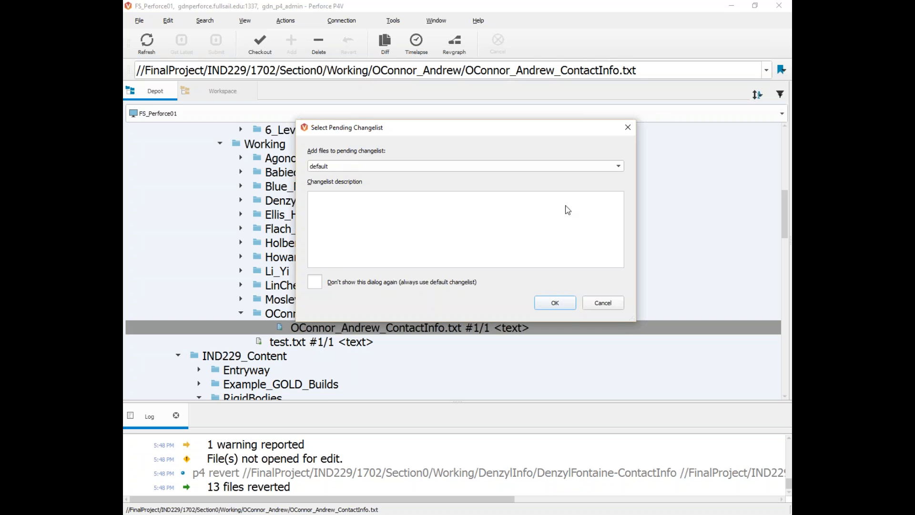
left_click(566, 304)
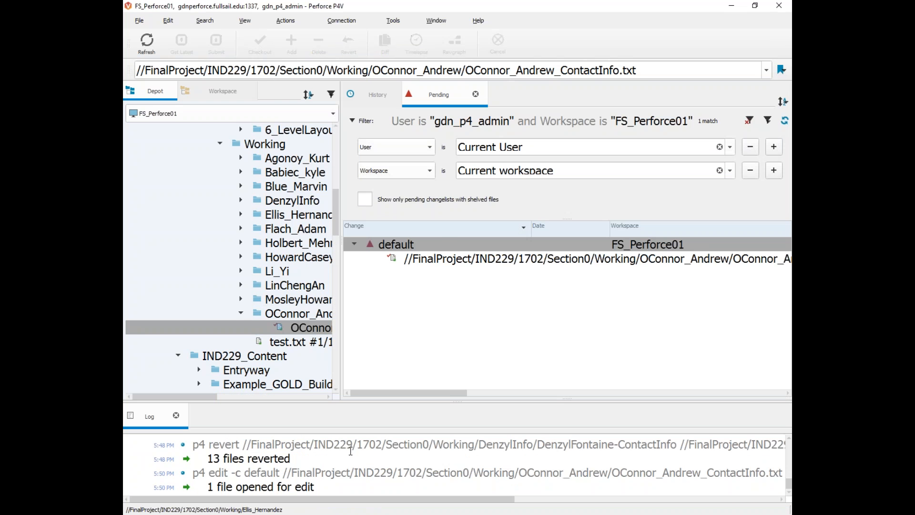
left_click(393, 261)
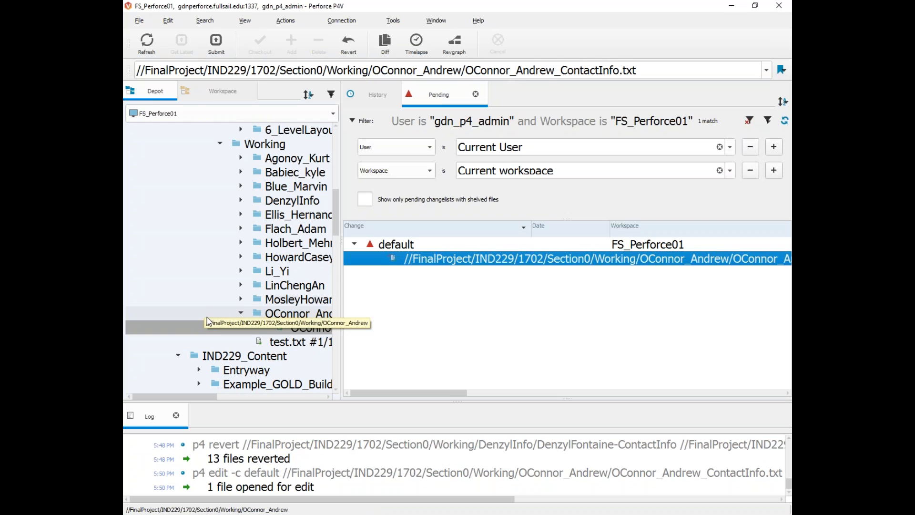
left_click(434, 334)
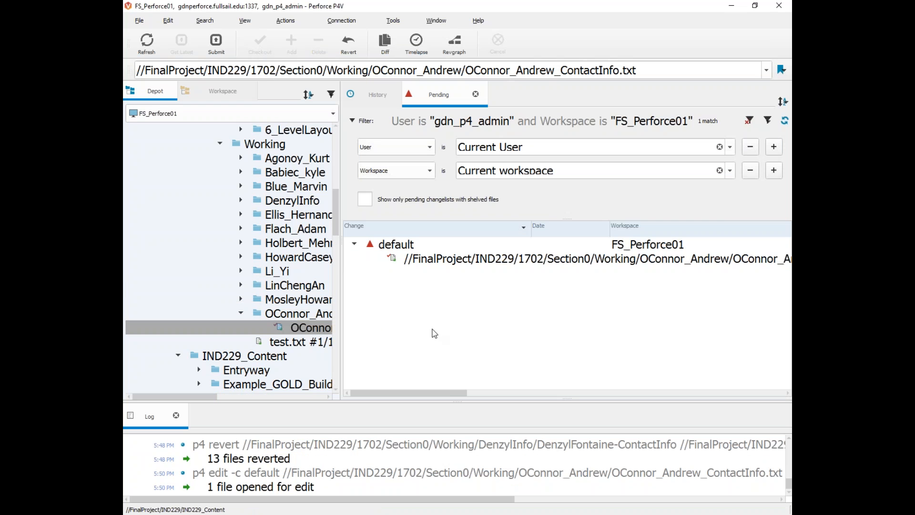
left_click(408, 260)
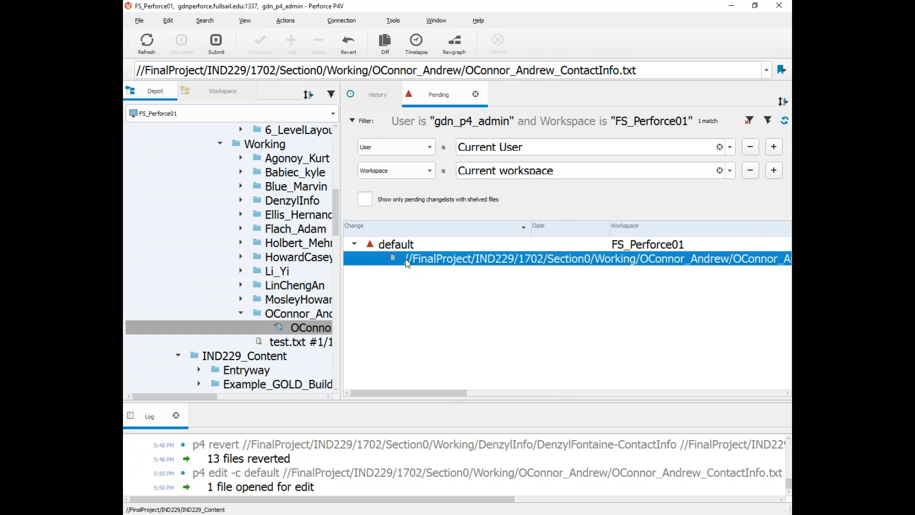
Step: Revert the unchanged contact info file, emptying the default changelist again
right_click(399, 245)
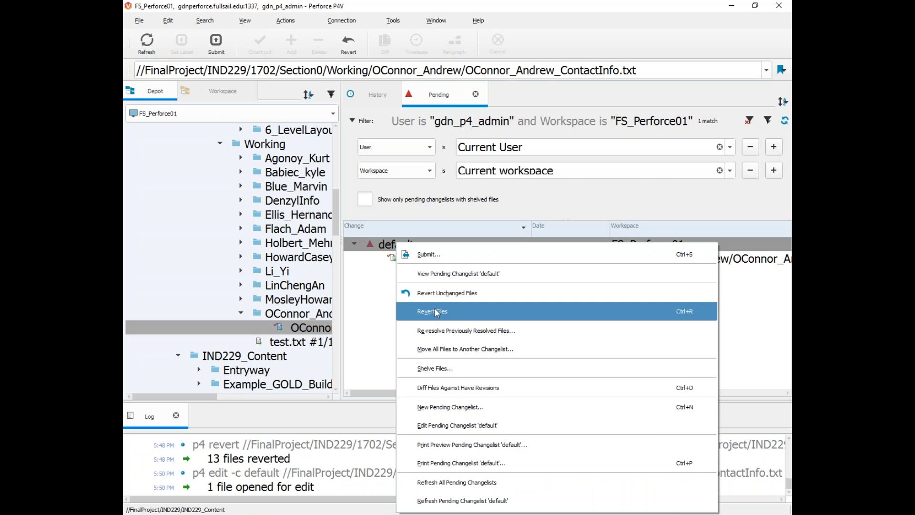
left_click(435, 311)
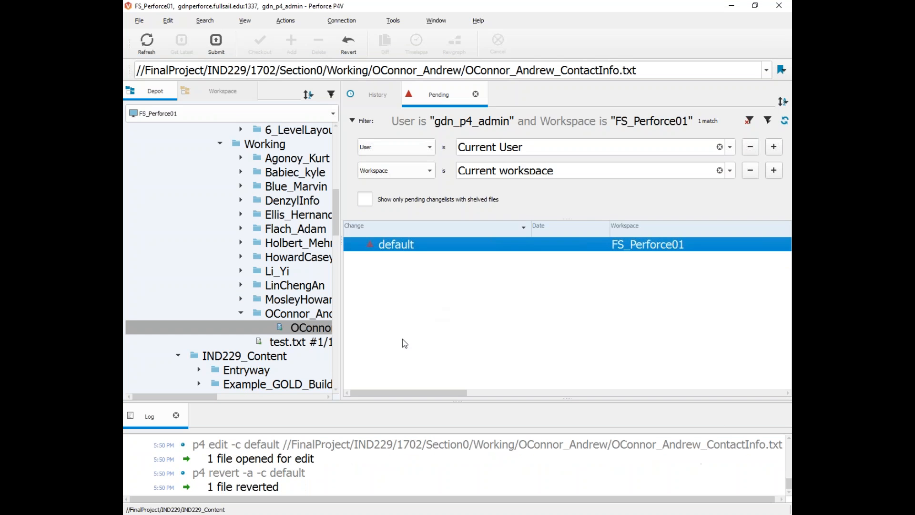
left_click(293, 327)
Step: Show the contact info file's local folder in Explorer and select the file
right_click(292, 328)
mouse_move(338, 485)
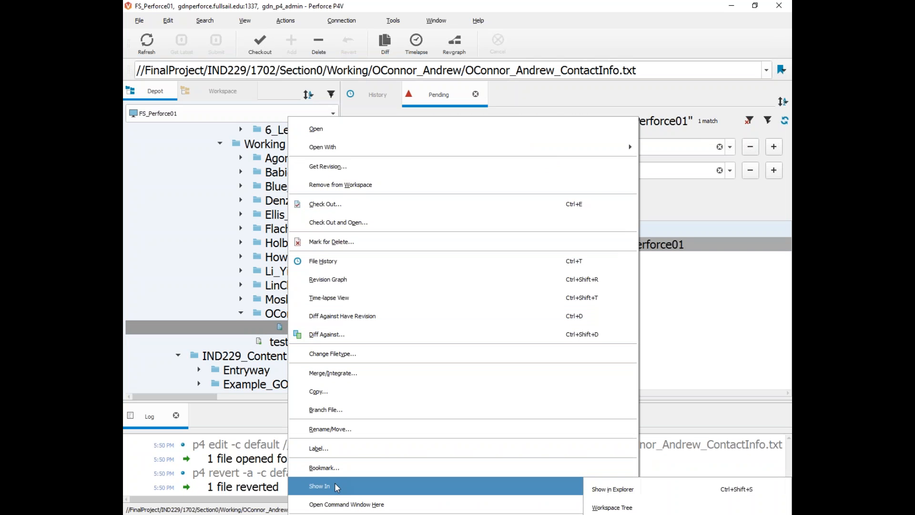
left_click(683, 495)
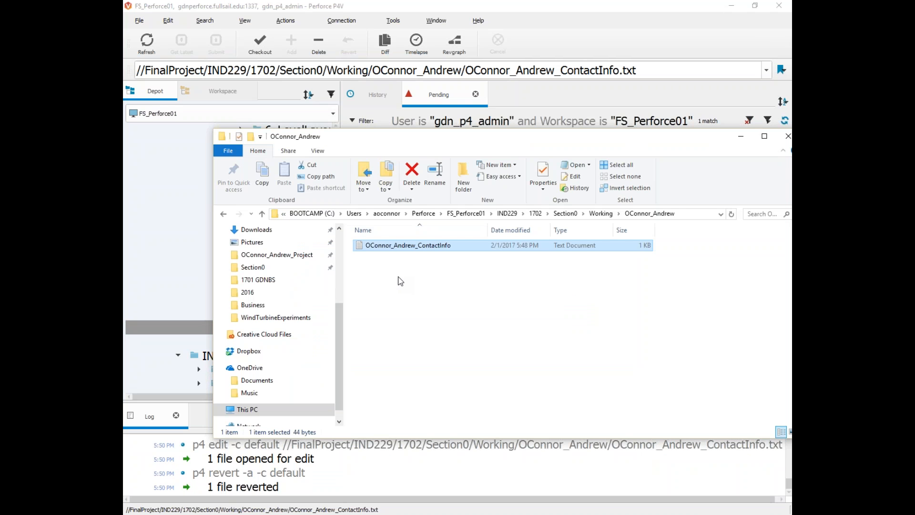
left_click_drag(385, 153, 502, 87)
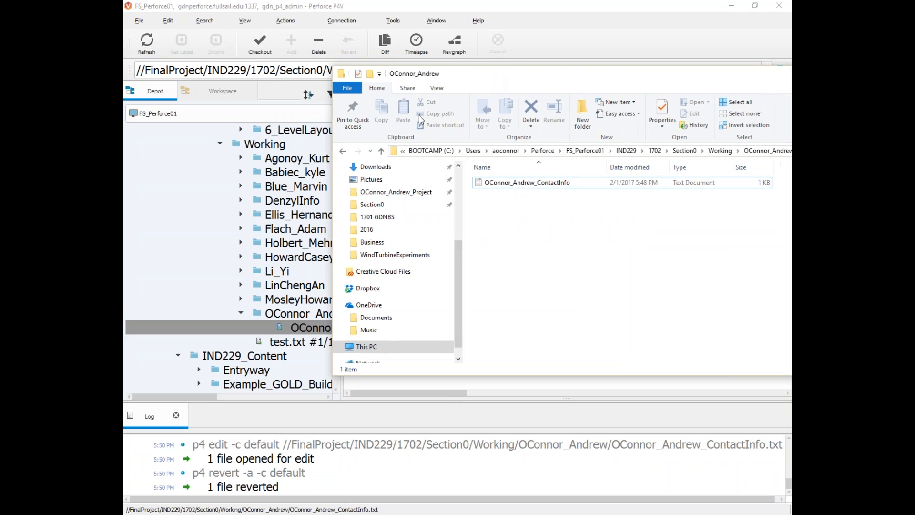
left_click(511, 184)
Step: Check in Properties that the 44-byte contact file is read-only, then cancel
right_click(511, 184)
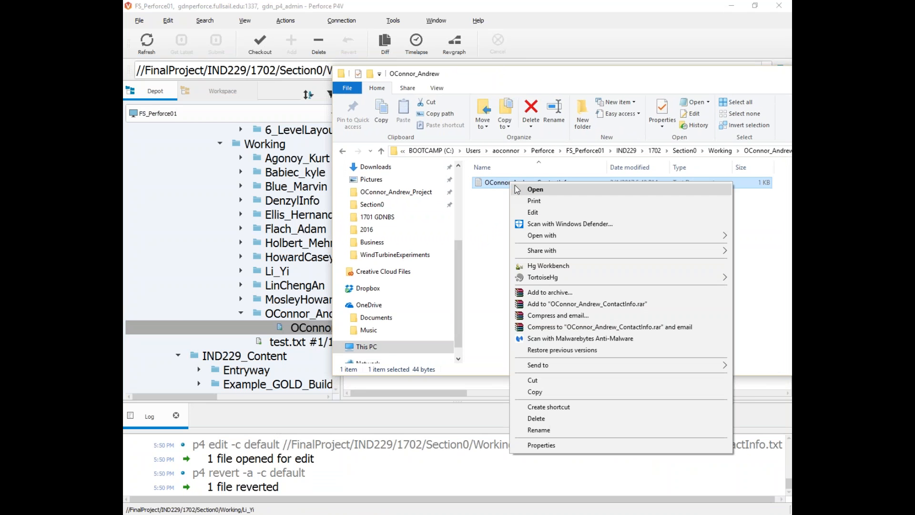
left_click(540, 444)
left_click_drag(577, 189, 517, 93)
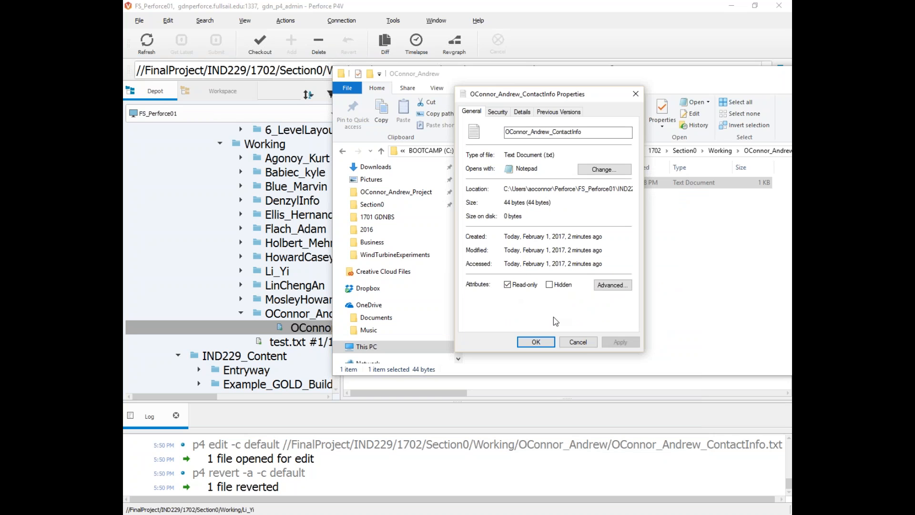
left_click(576, 343)
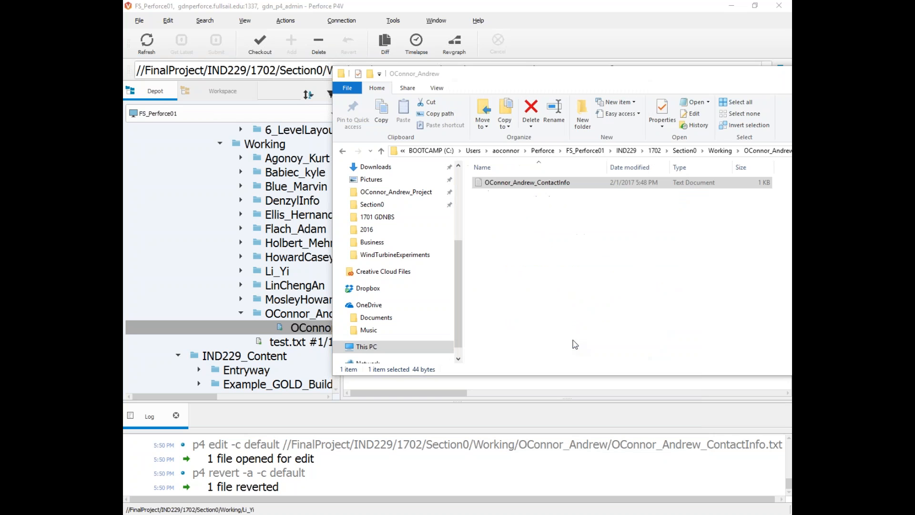
Step: Check out the contact info file into the default changelist
right_click(292, 328)
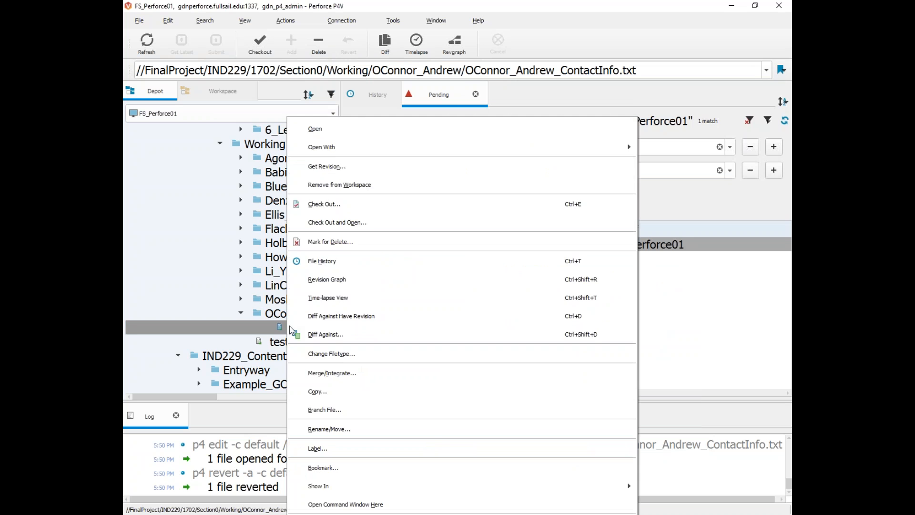
left_click(331, 202)
left_click(552, 302)
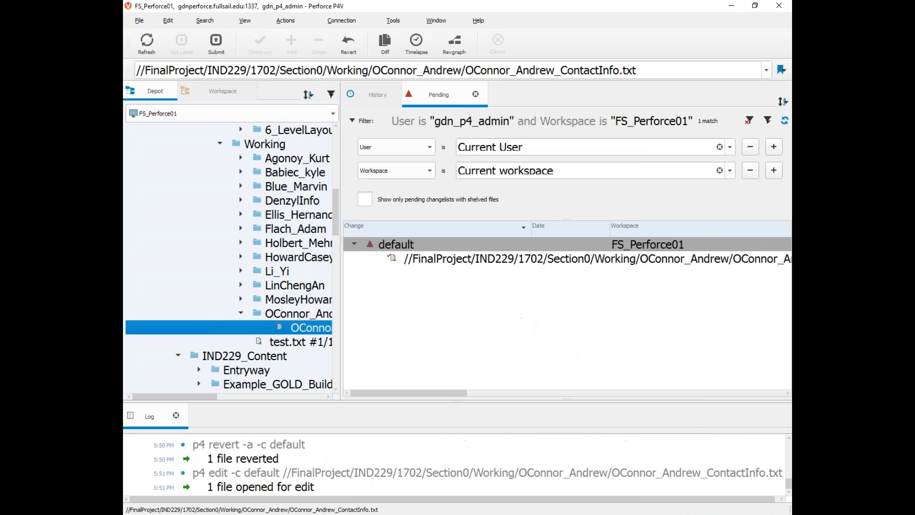
Step: In the student's project folder, review the ContactInfo.txt file's properties and close them
left_click(368, 476)
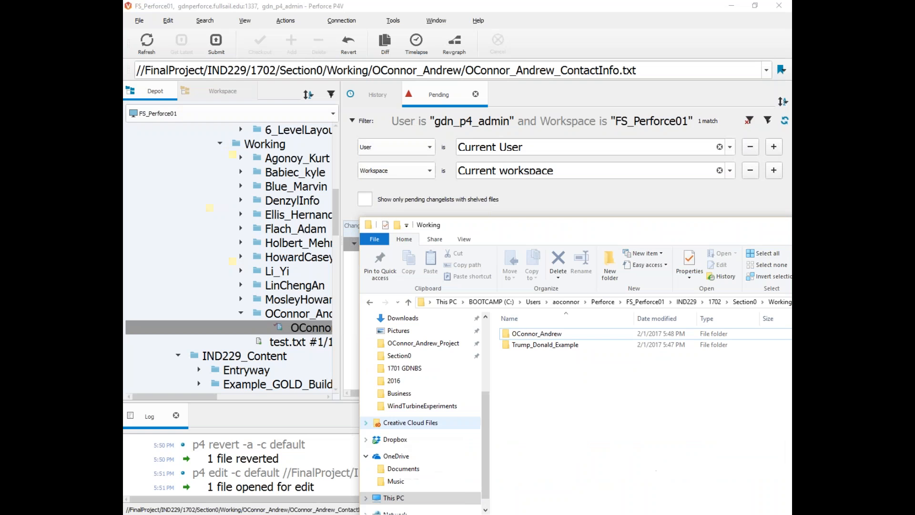
left_click(257, 491)
right_click(503, 183)
left_click(522, 445)
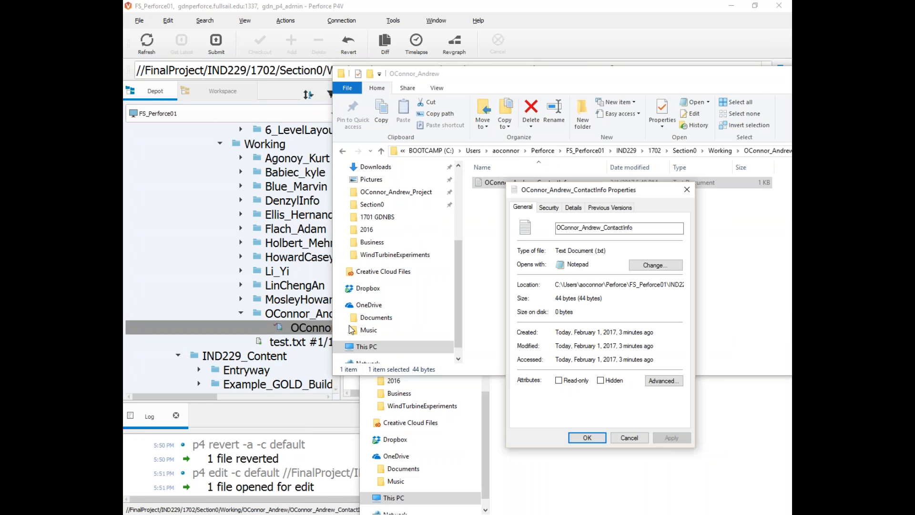
left_click(587, 438)
Step: Read ContactInfo.txt in Notepad, then return to P4V and select the default pending changelist
double_click(507, 183)
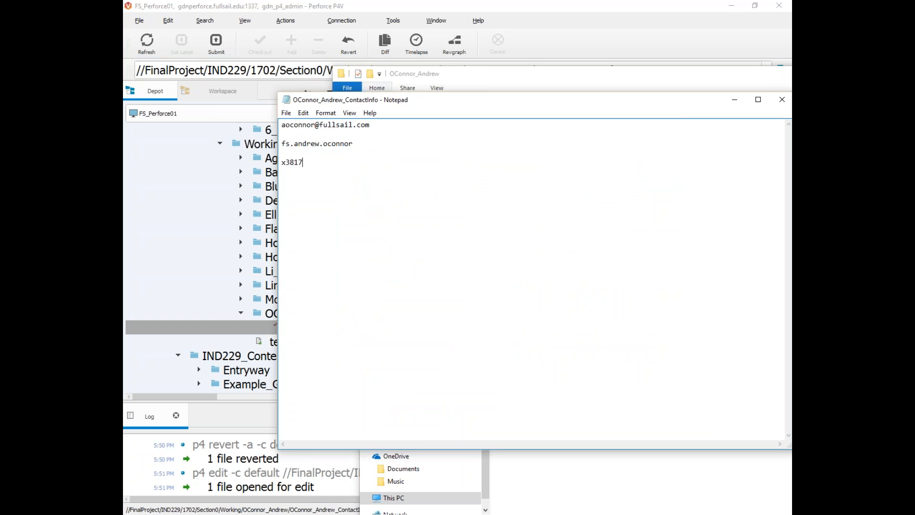
left_click(782, 99)
left_click(455, 45)
left_click(405, 245)
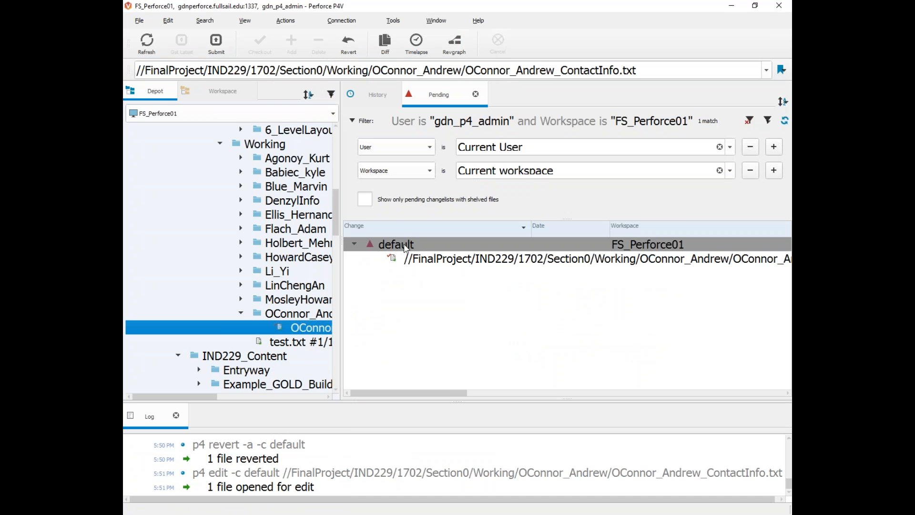
Step: Submit the default changelist described as 'adding extension to contact info', then select the submitted file
right_click(406, 246)
left_click(454, 258)
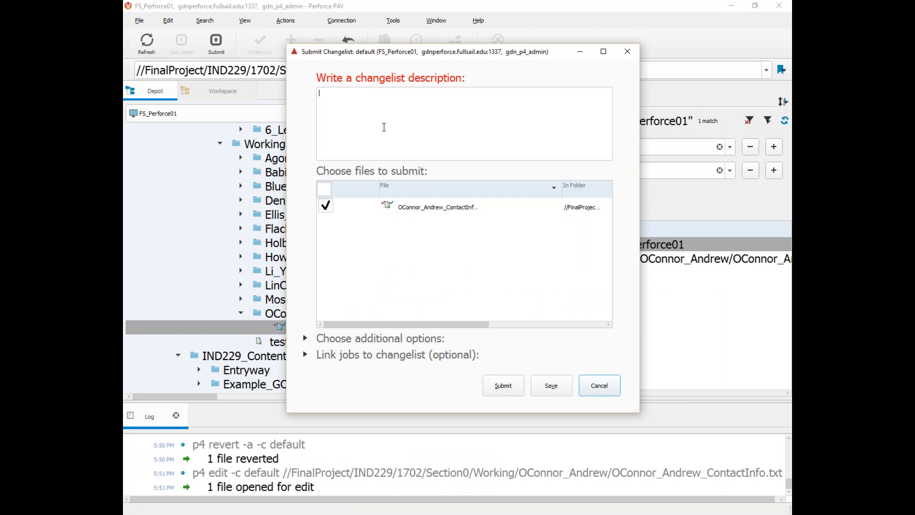
type("adding extension to contact info")
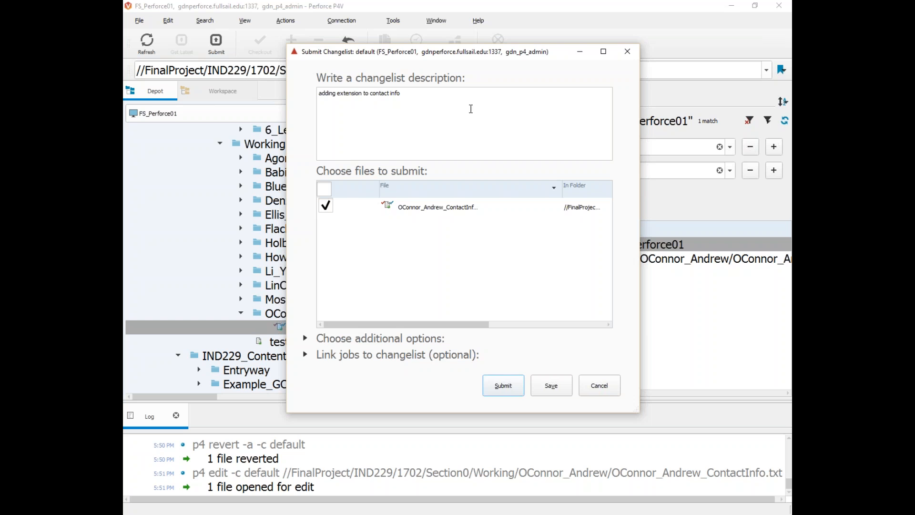
left_click(507, 382)
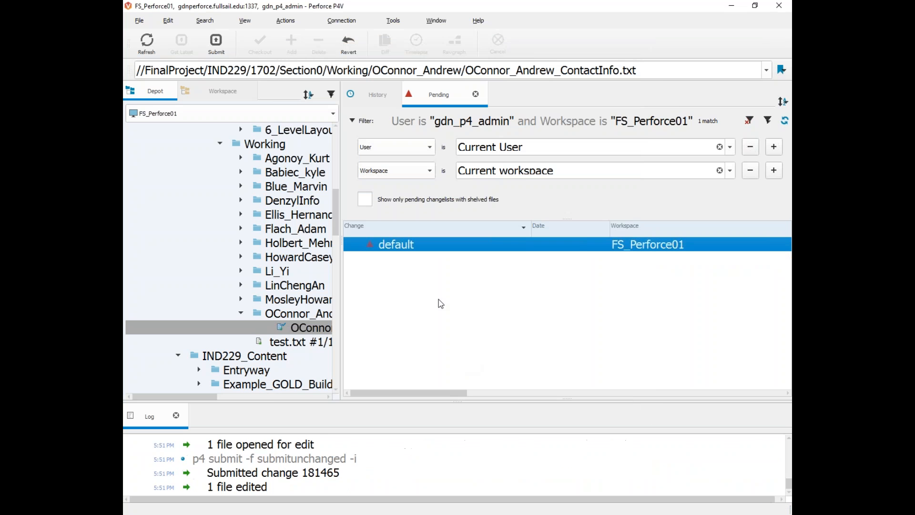
left_click(341, 289)
left_click(490, 326)
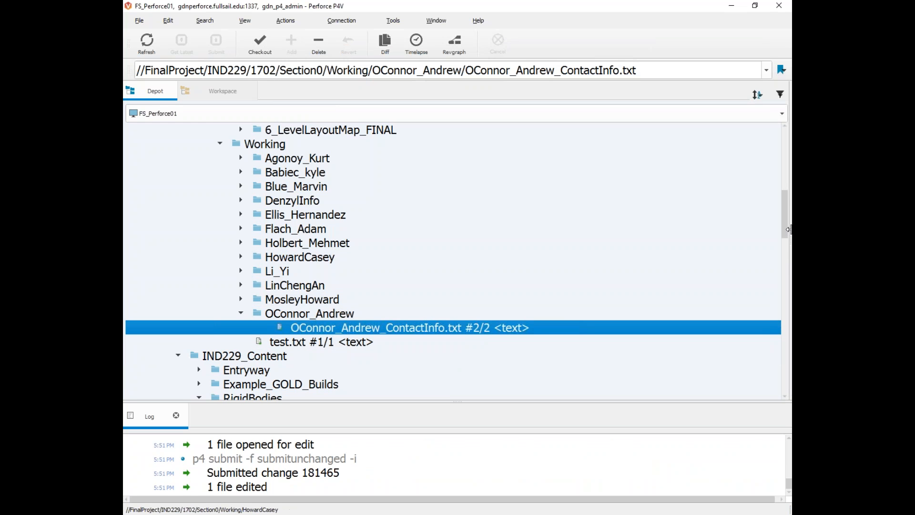
left_click_drag(787, 220, 519, 246)
left_click(377, 90)
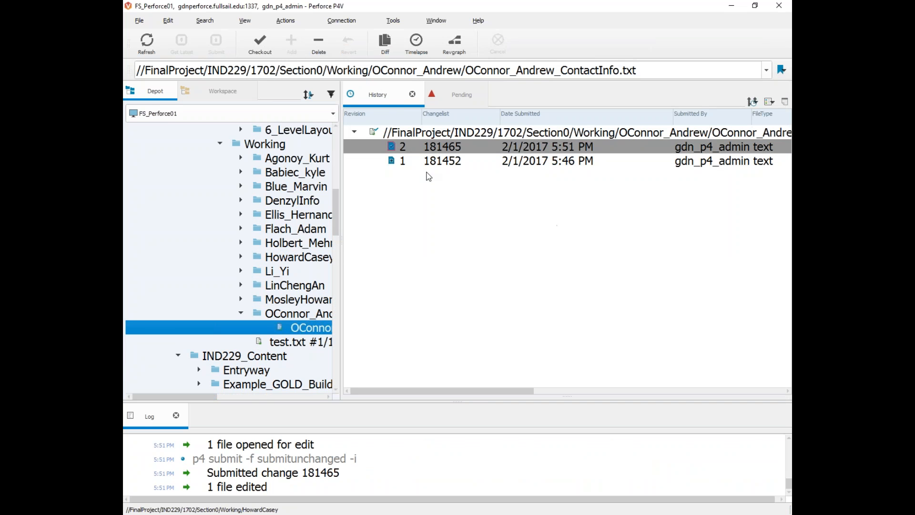
left_click_drag(468, 391, 610, 324)
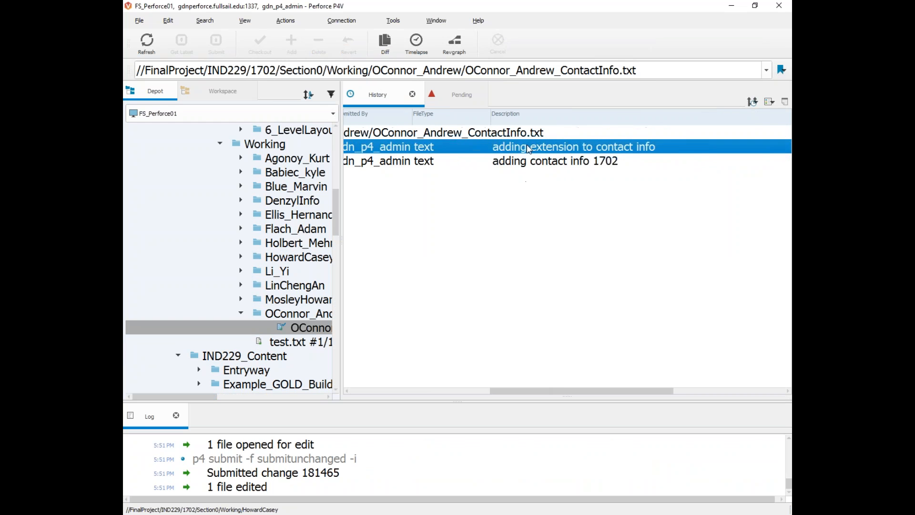
left_click(528, 165)
left_click(526, 151)
left_click(522, 161)
left_click(522, 148)
left_click(521, 161)
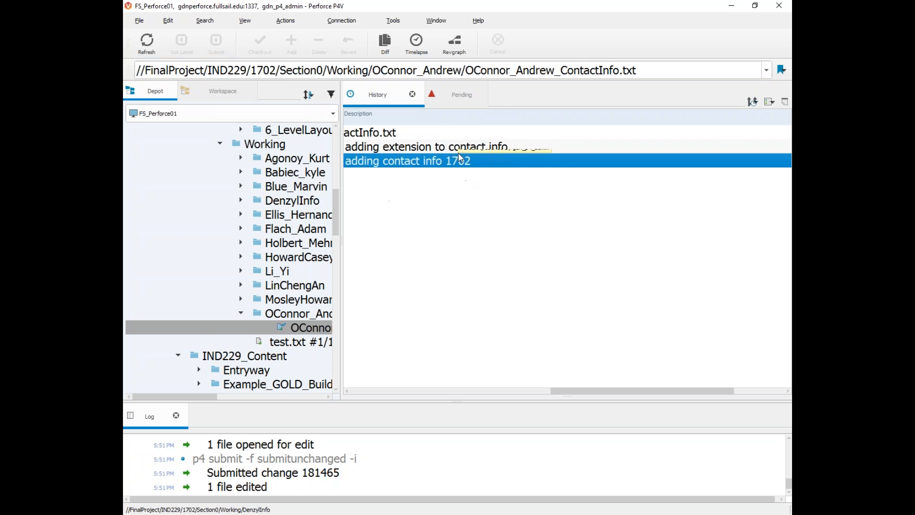
left_click_drag(557, 391, 348, 389)
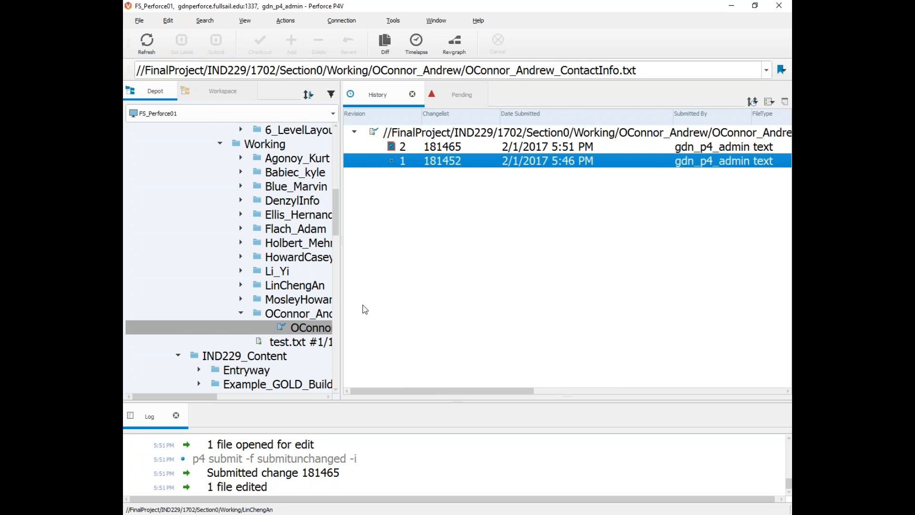
left_click(337, 272)
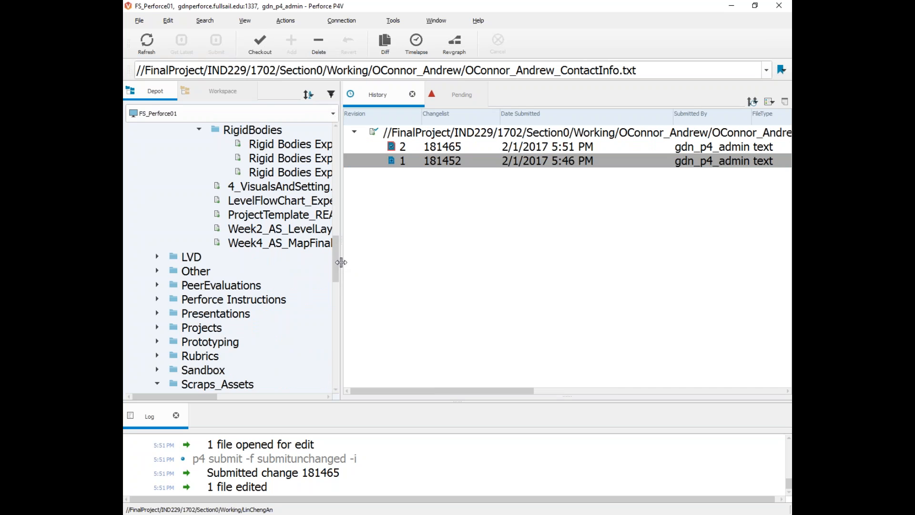
scroll(203, 265, "up", 3)
left_click(201, 260)
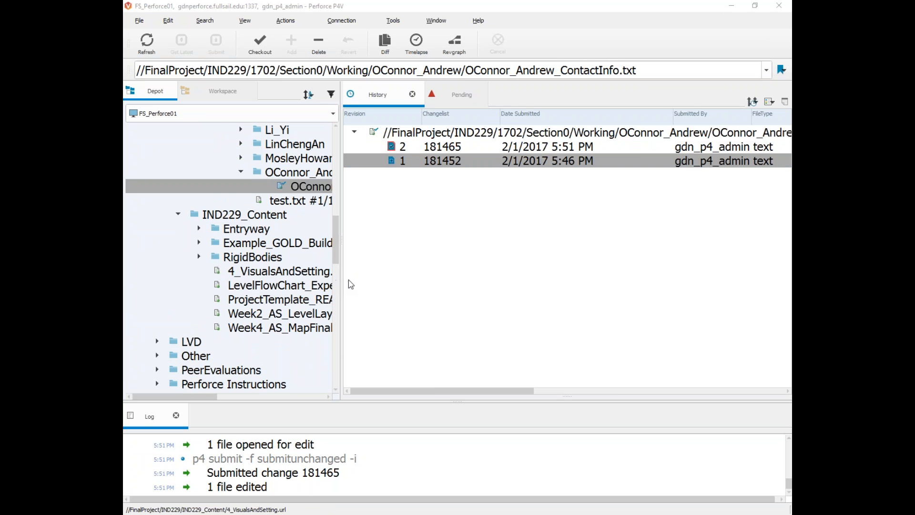
left_click_drag(506, 265, 578, 265)
scroll(283, 295, "up", 5)
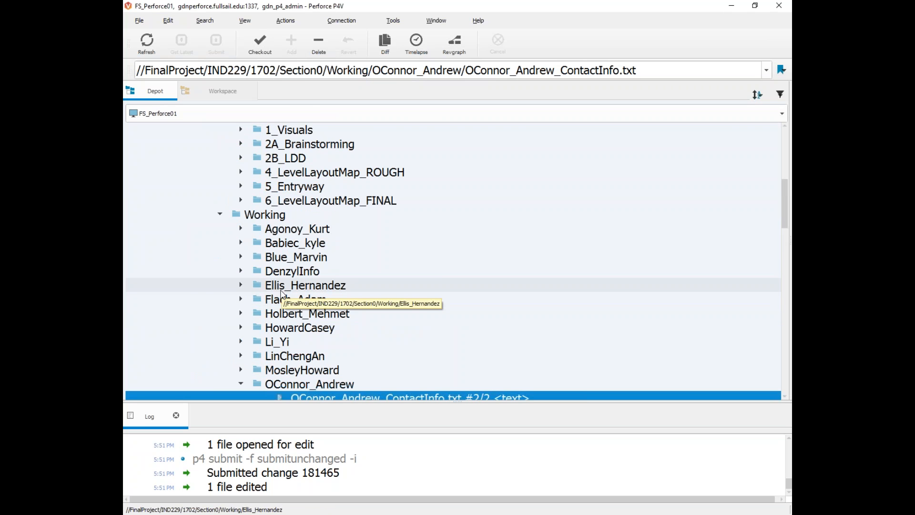
Step: Select the depot's Working folder and look at the example submission folder in the workspace view
right_click(279, 215)
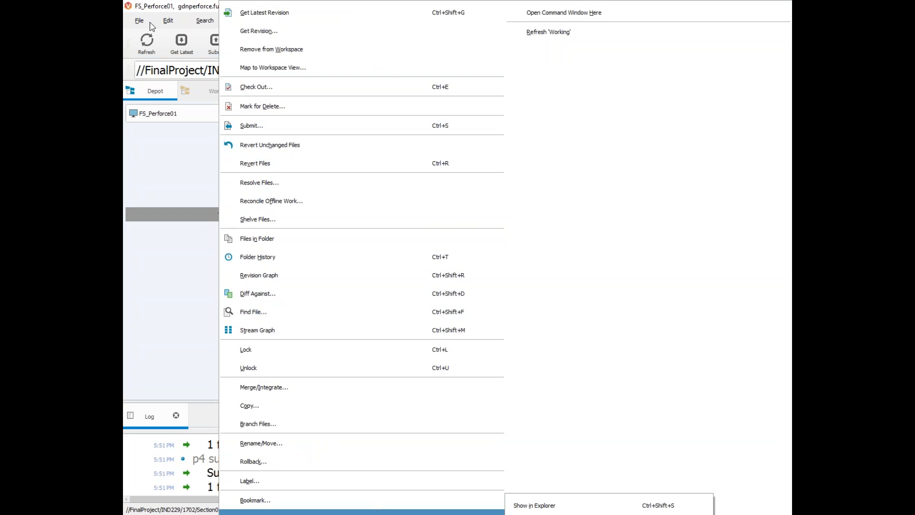
key("Escape")
left_click(244, 217)
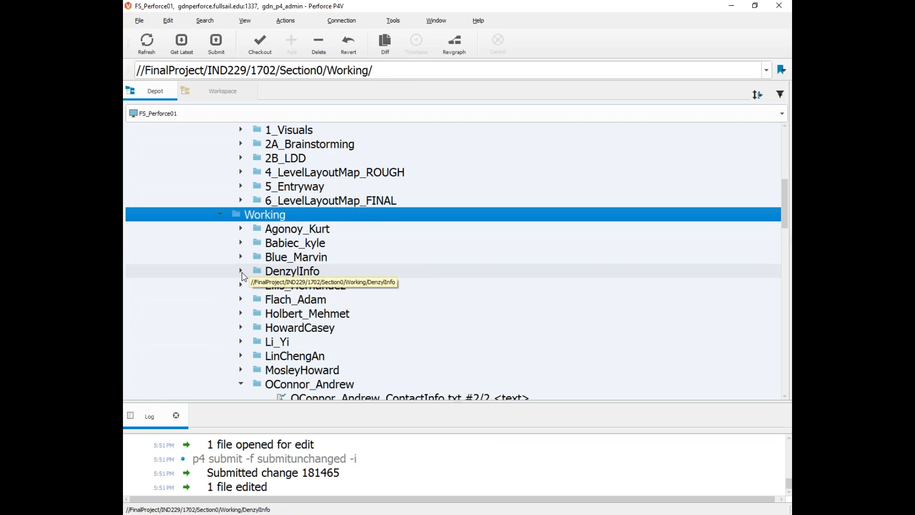
scroll(365, 362, "down", 1)
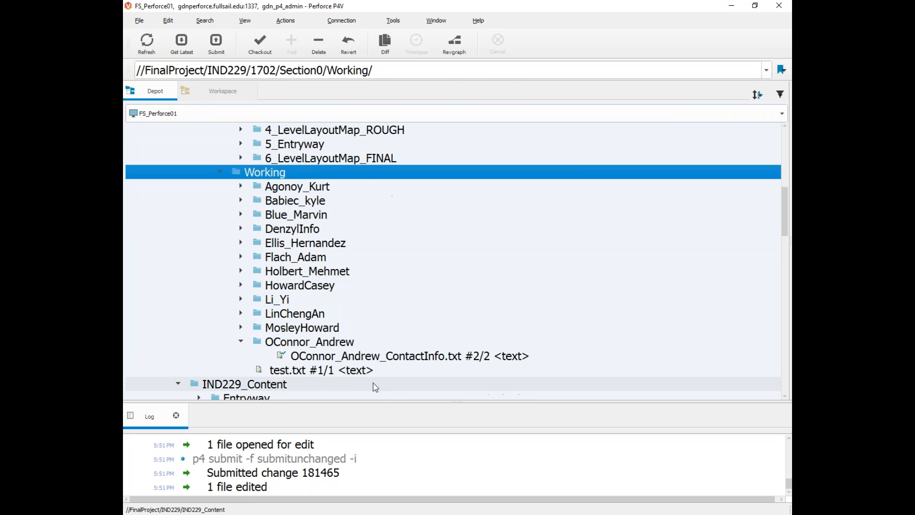
scroll(290, 251, "up", 2)
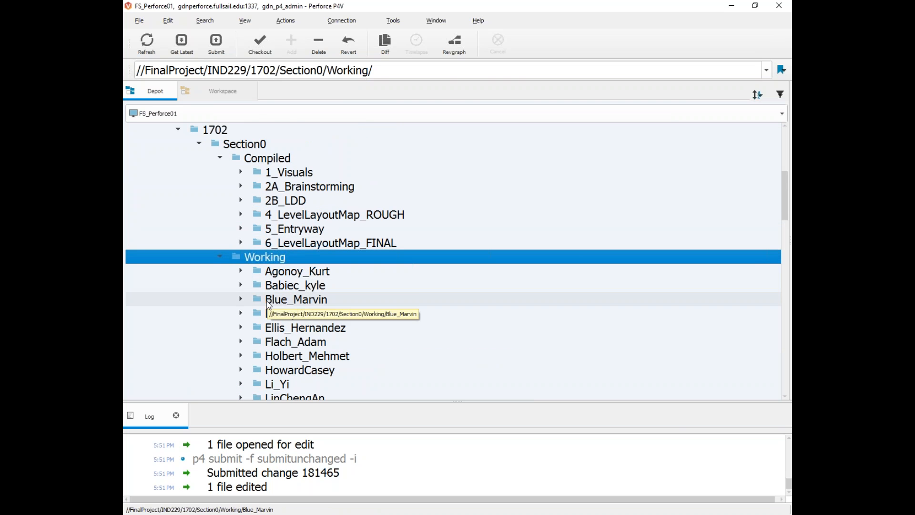
left_click(217, 86)
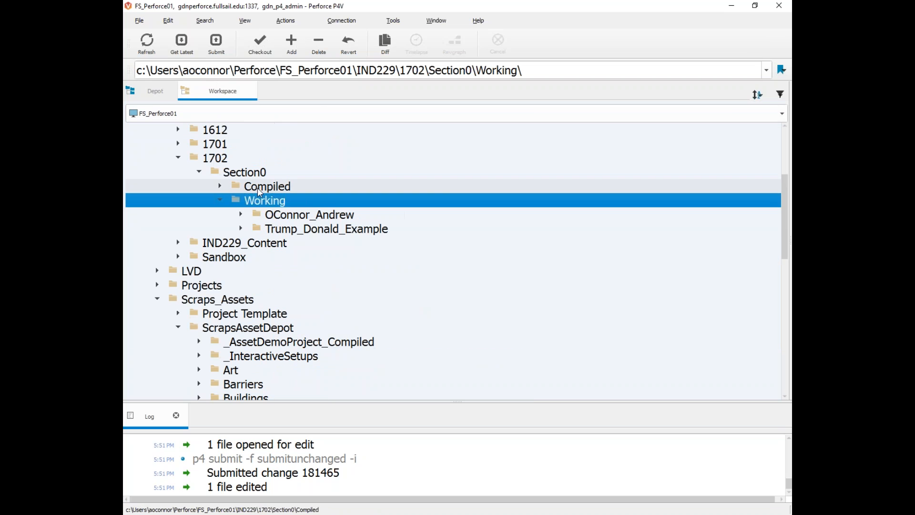
left_click(294, 217)
left_click(304, 230)
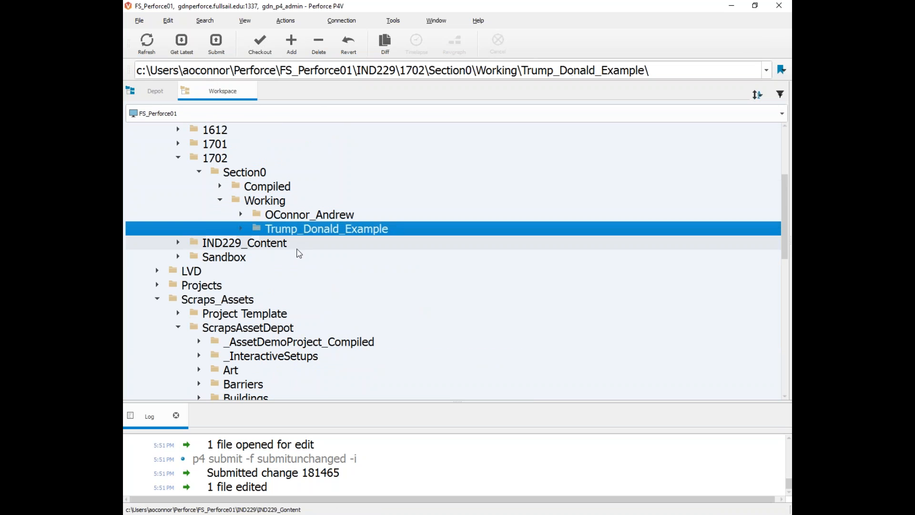
left_click(157, 94)
Step: Get the latest revision of the Working folder, comparing the workspace and depot trees
scroll(261, 257, "down", 2)
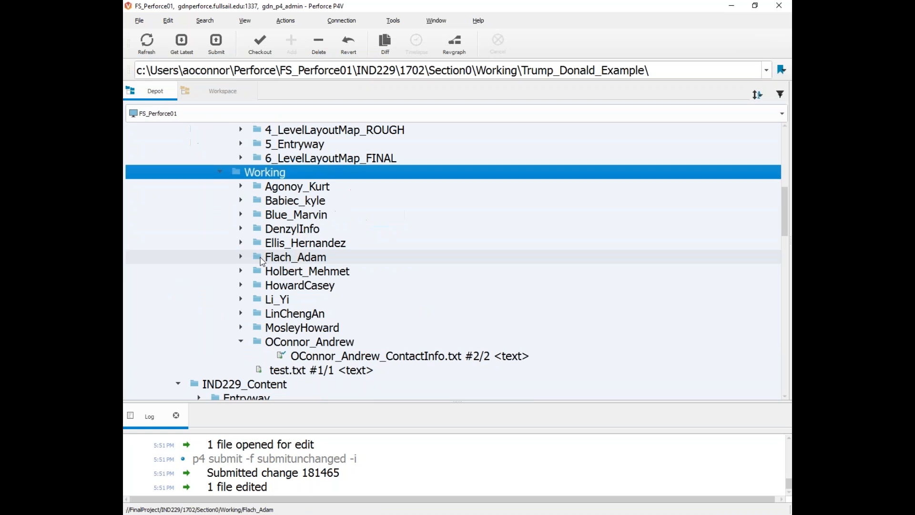
right_click(256, 179)
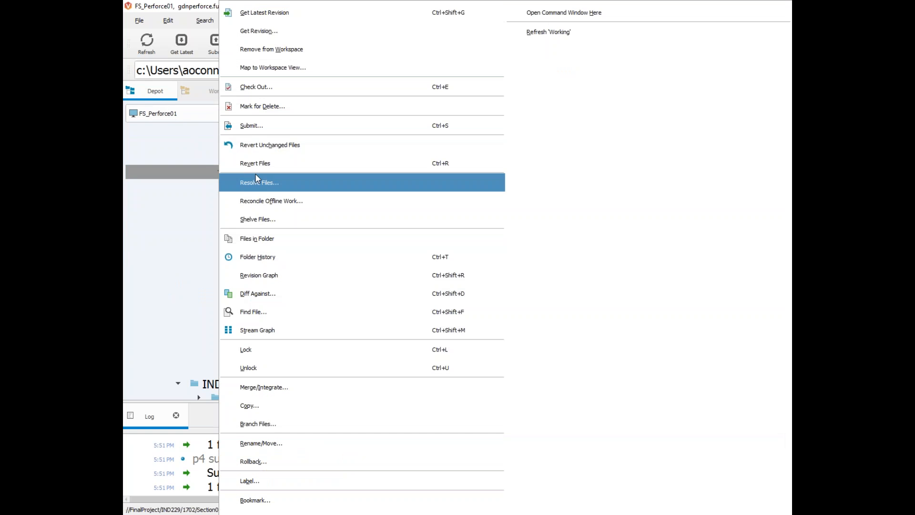
left_click(307, 8)
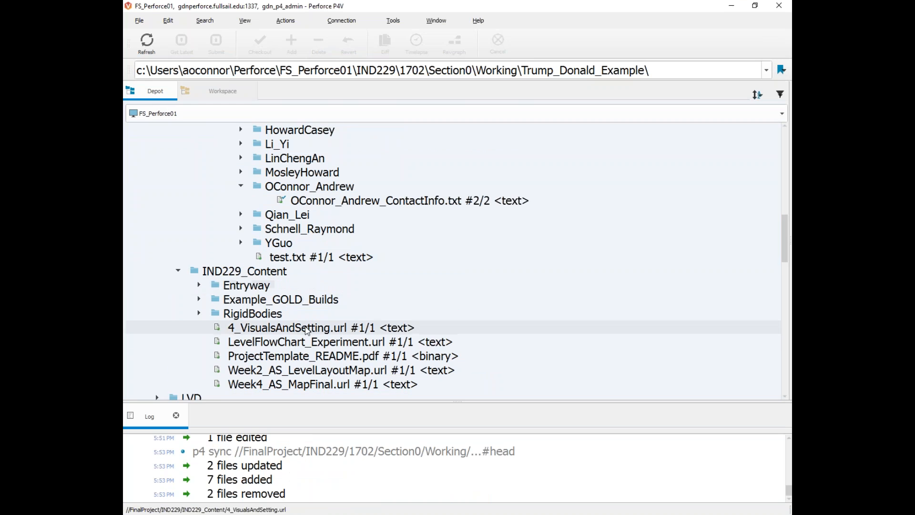
scroll(292, 379, "down", 1)
scroll(312, 344, "up", 2)
left_click(222, 91)
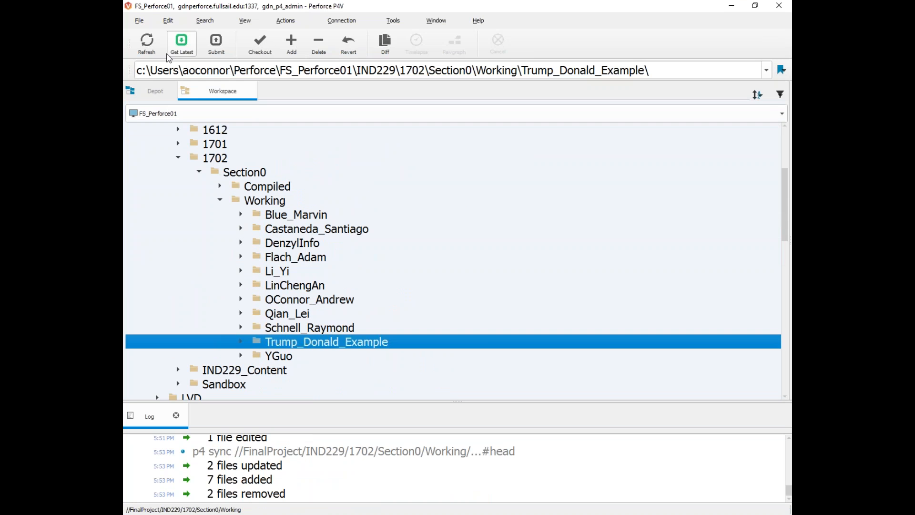
left_click(156, 92)
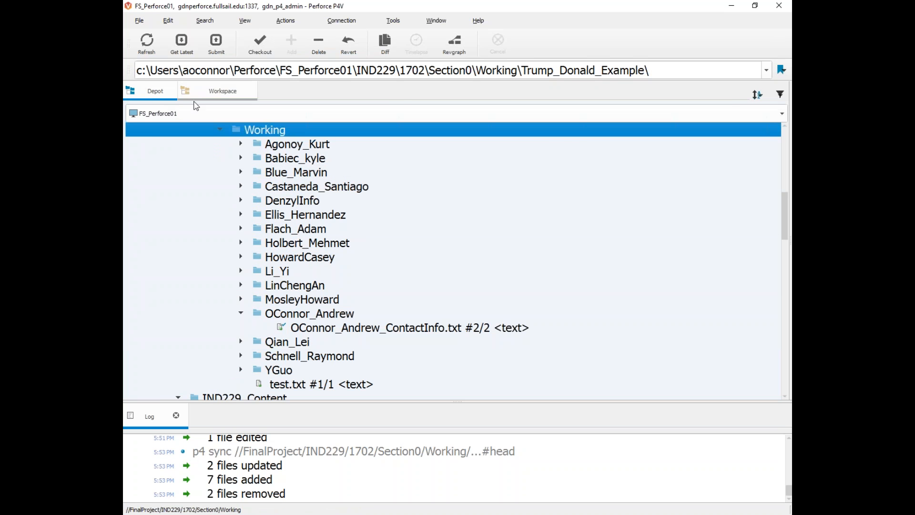
left_click(221, 95)
left_click(147, 92)
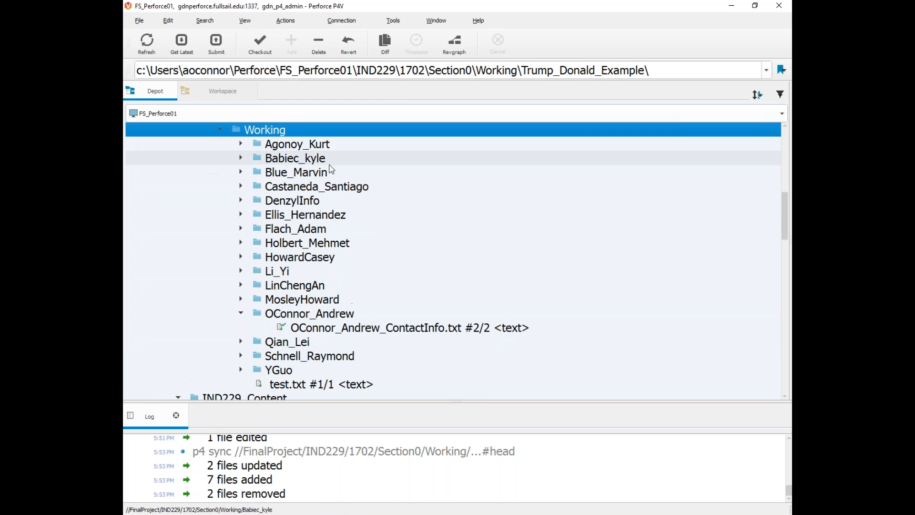
left_click(215, 95)
left_click(153, 96)
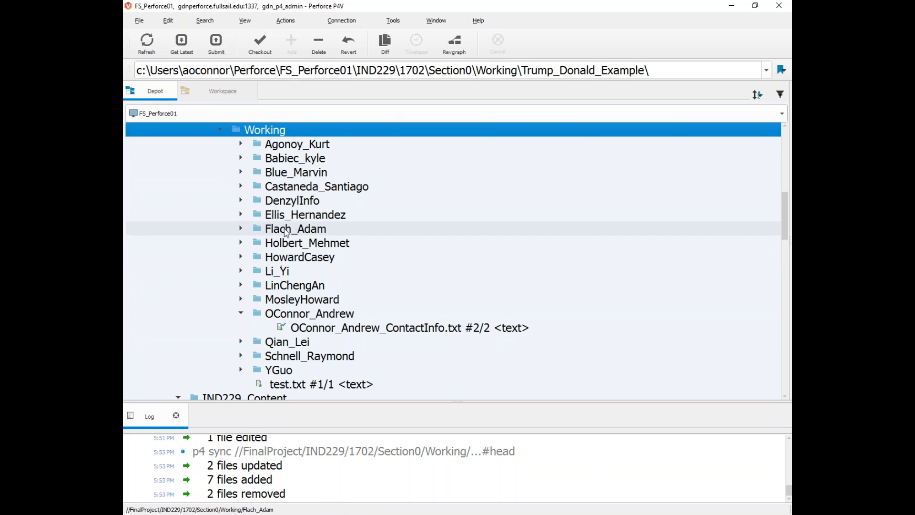
Step: Sync Working to latest twice more, confirming the log reports no files updated
right_click(220, 130)
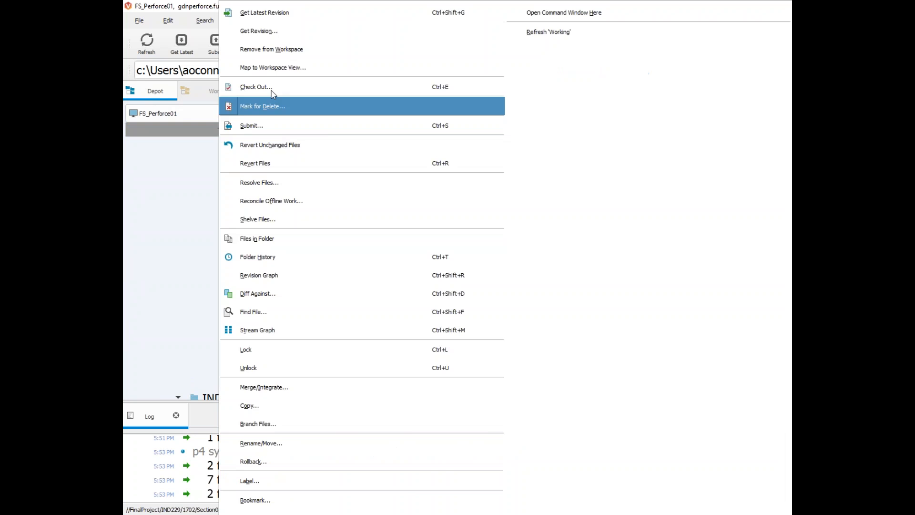
left_click(265, 12)
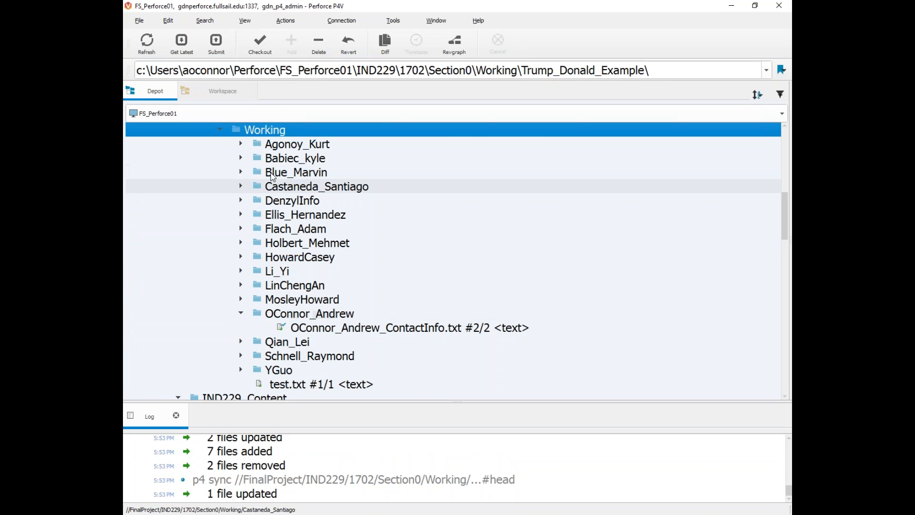
right_click(221, 130)
left_click(326, 12)
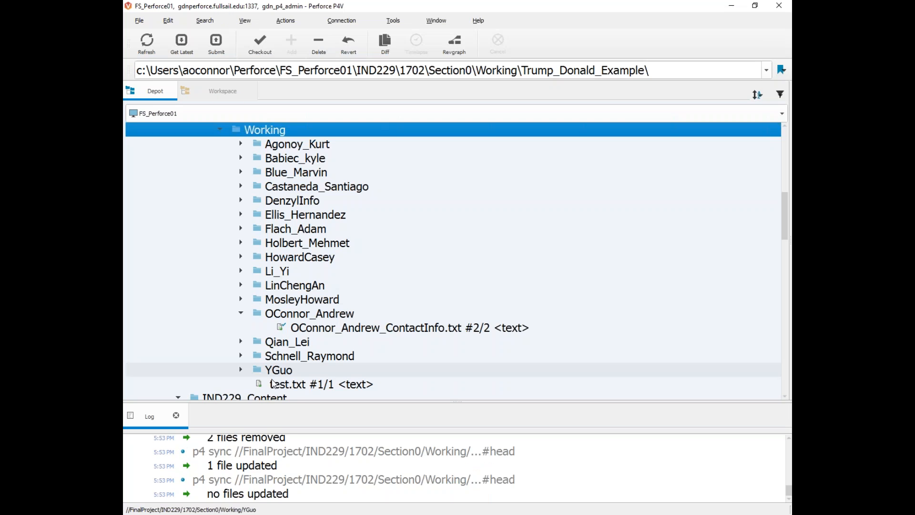
left_click_drag(299, 496, 196, 494)
Step: Expand a student's folder in the depot view and get Working's latest revision again
left_click(223, 91)
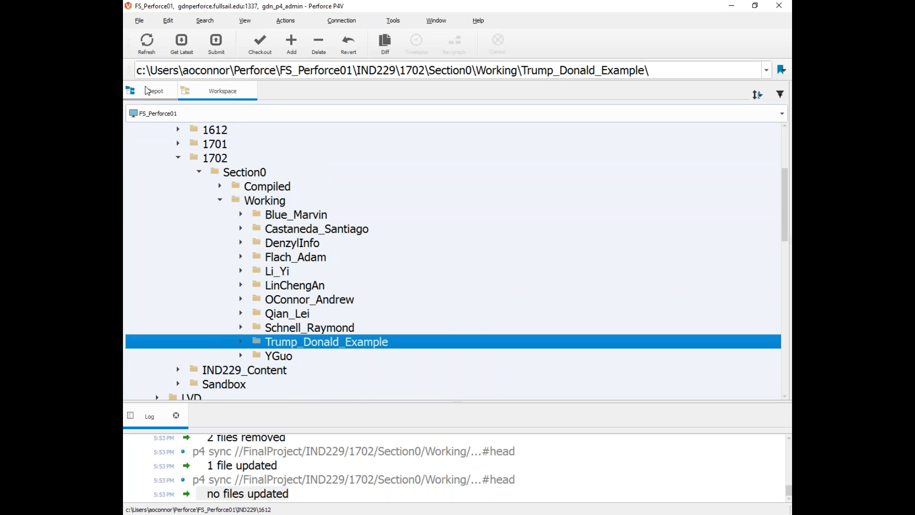
left_click(151, 90)
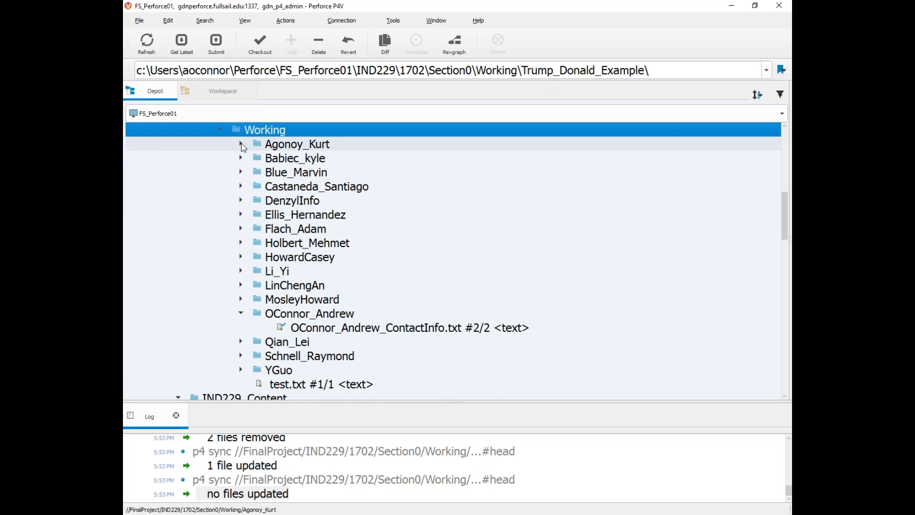
left_click(242, 144)
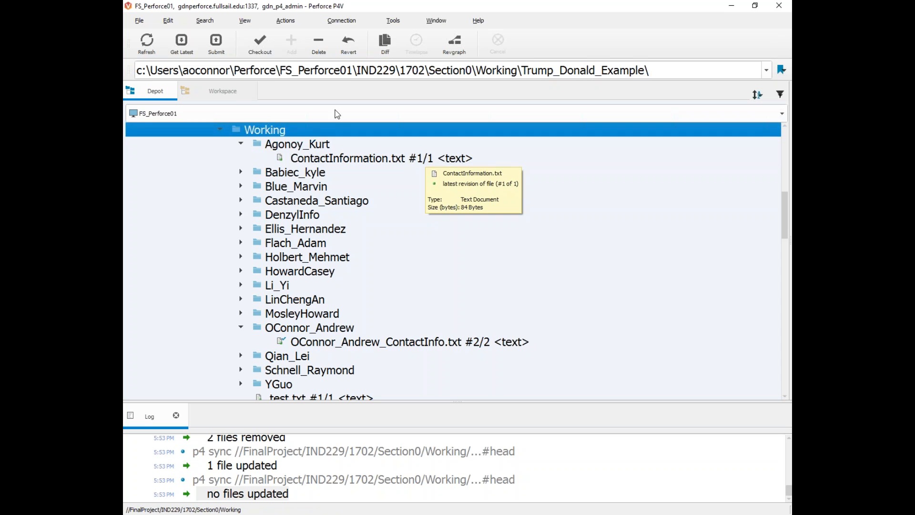
right_click(221, 129)
left_click(274, 19)
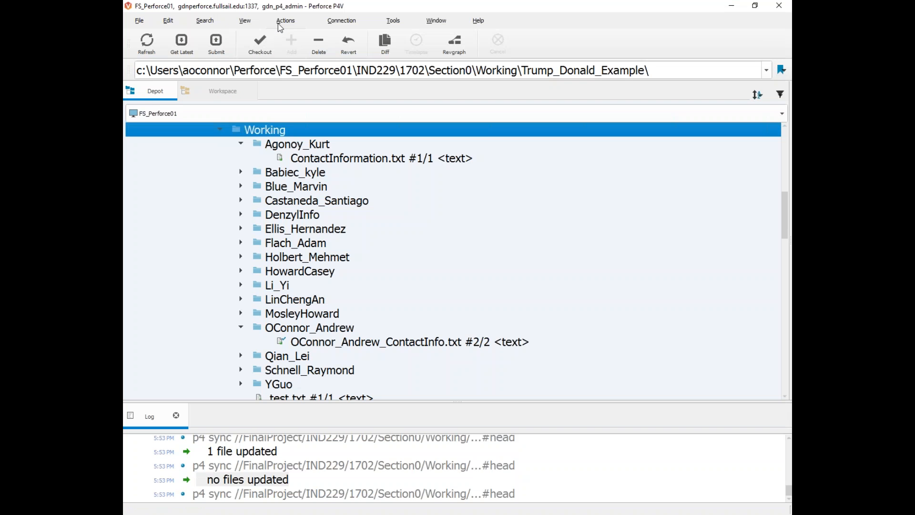
Step: Open the Get Revision dialog for Working, enlarge it, and try a date/time revision
right_click(281, 131)
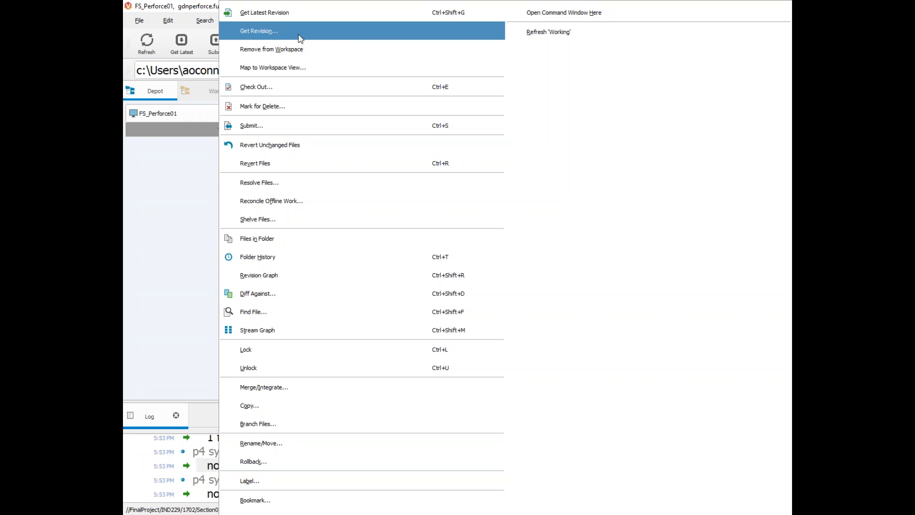
left_click(273, 31)
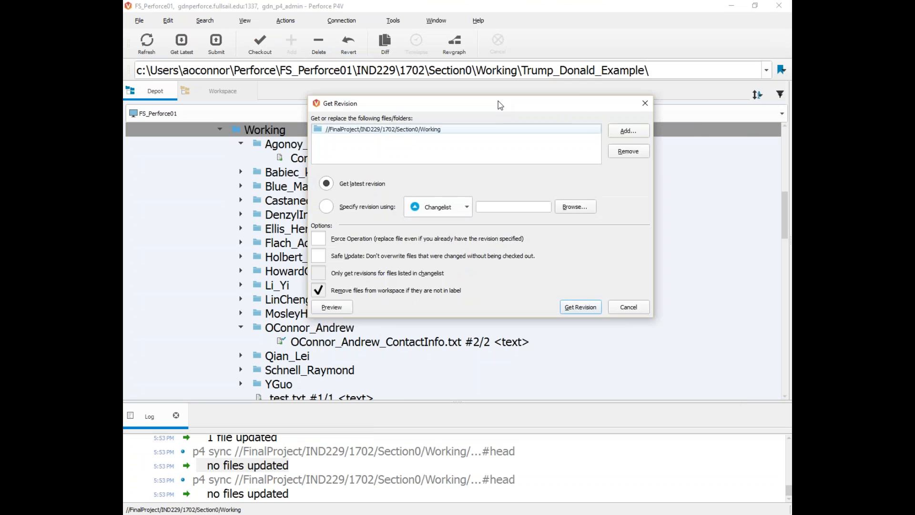
left_click_drag(610, 307, 691, 384)
left_click_drag(409, 90, 358, 46)
left_click(271, 226)
left_click(378, 226)
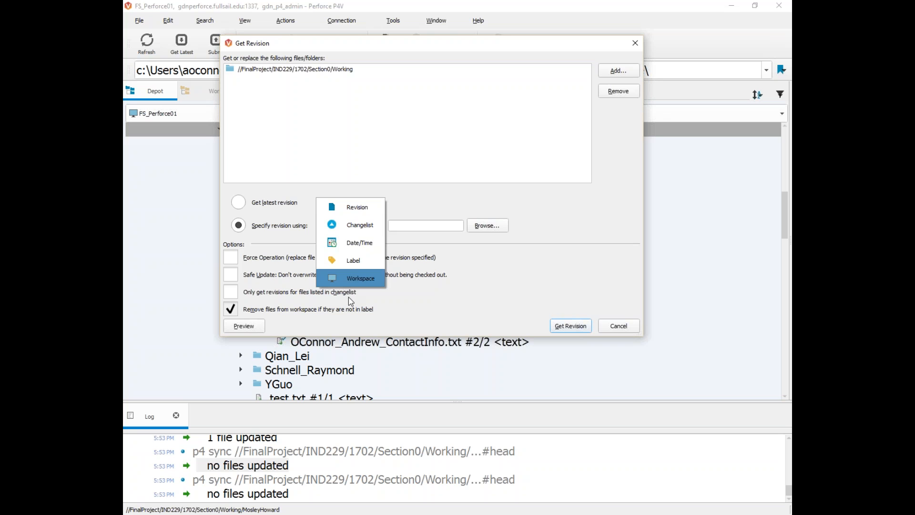
left_click(359, 244)
left_click(418, 225)
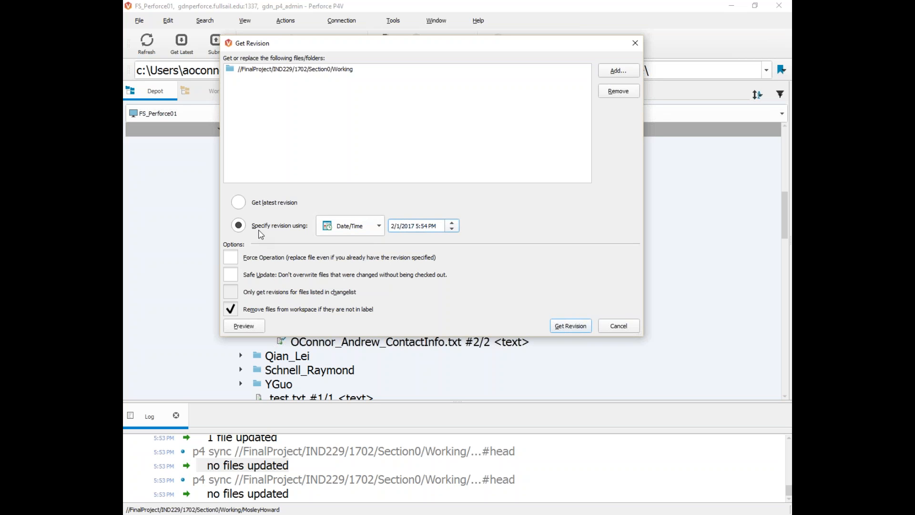
Step: Force-sync Working to its latest revision, updating 17 files and removing 3
left_click(250, 202)
left_click(376, 224)
left_click(366, 196)
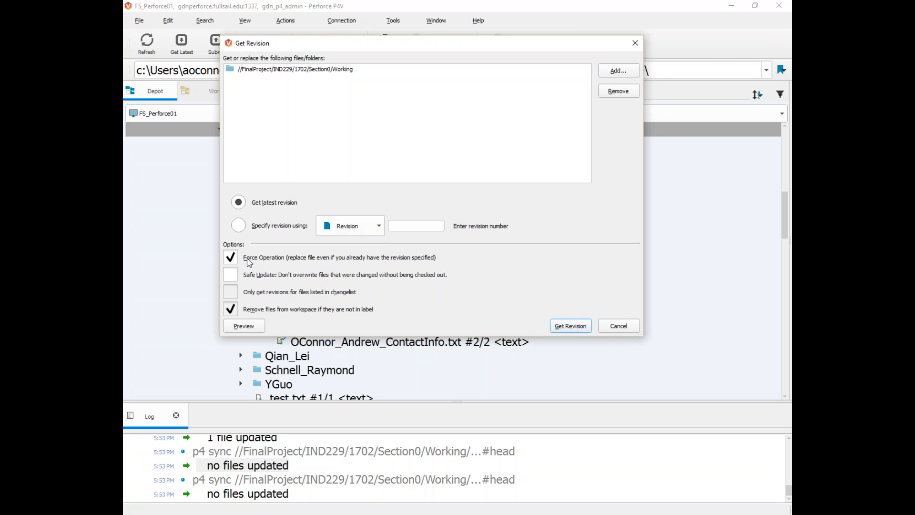
left_click(570, 326)
left_click_drag(208, 484, 239, 482)
left_click(304, 478)
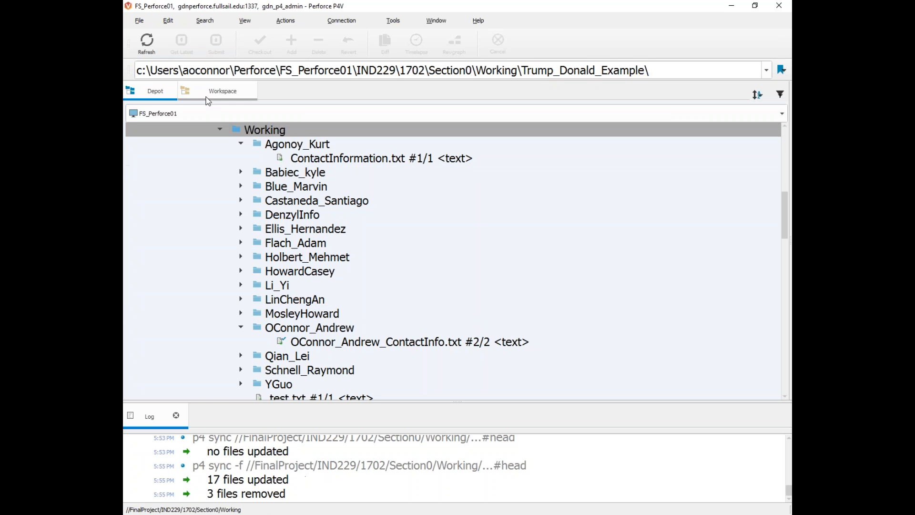
Step: Collapse the two expanded student folders and compare Working in the workspace and depot trees
left_click(240, 143)
left_click(241, 314)
left_click(223, 90)
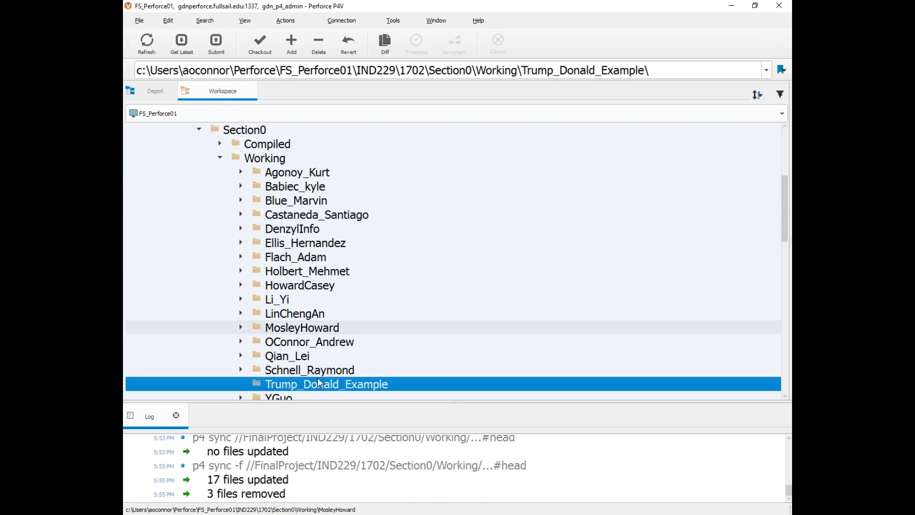
left_click(241, 370)
left_click(241, 370)
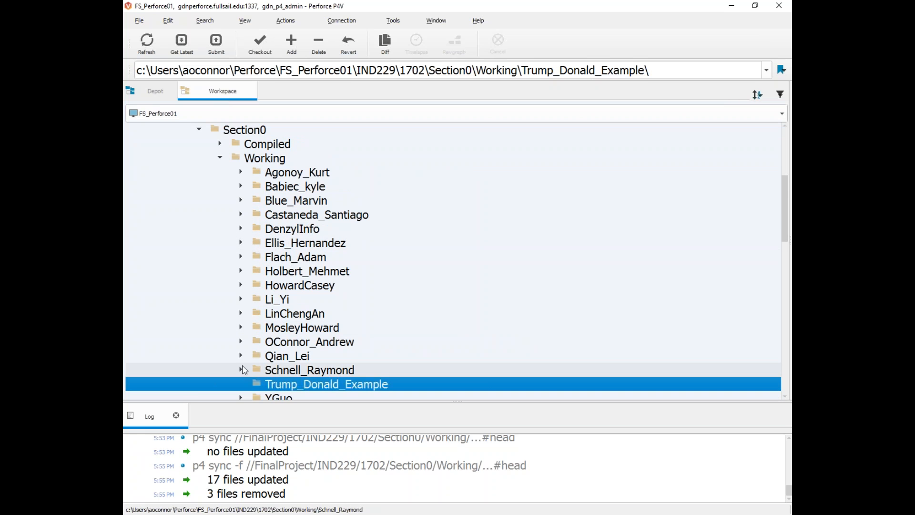
left_click(148, 89)
left_click(210, 90)
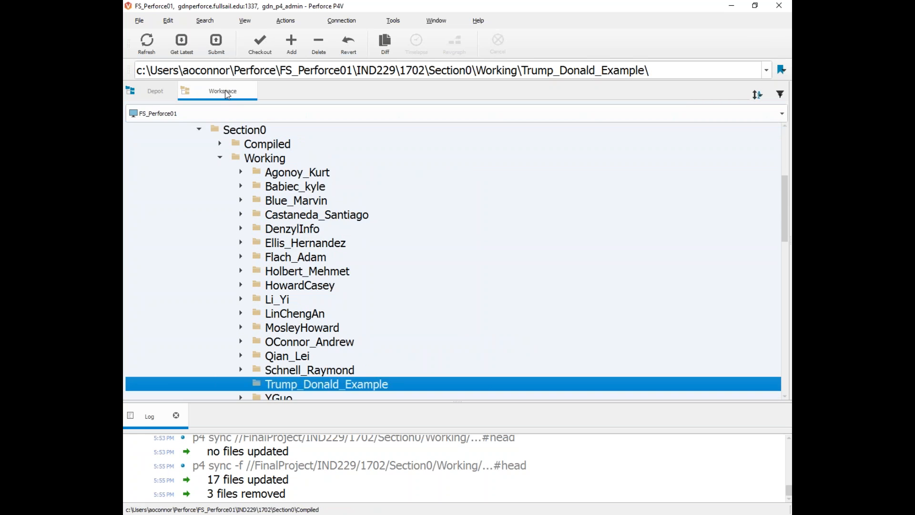
left_click(150, 90)
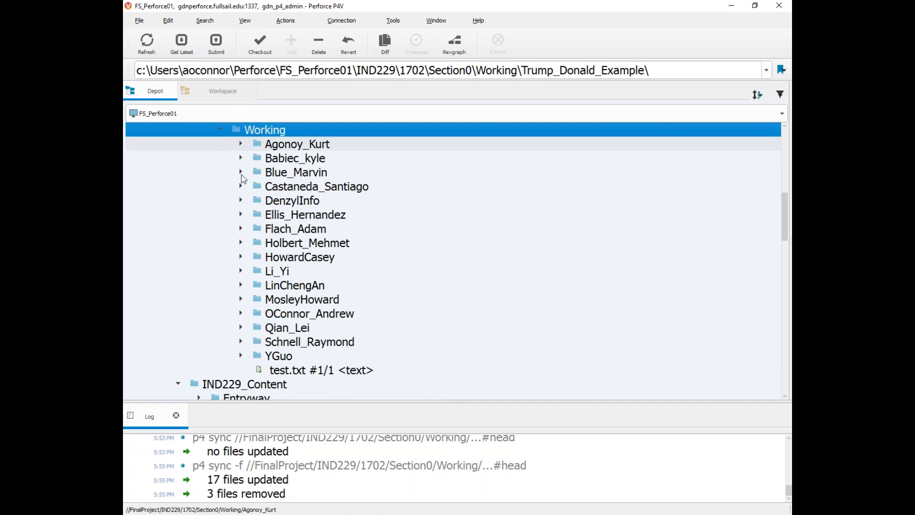
right_click(244, 131)
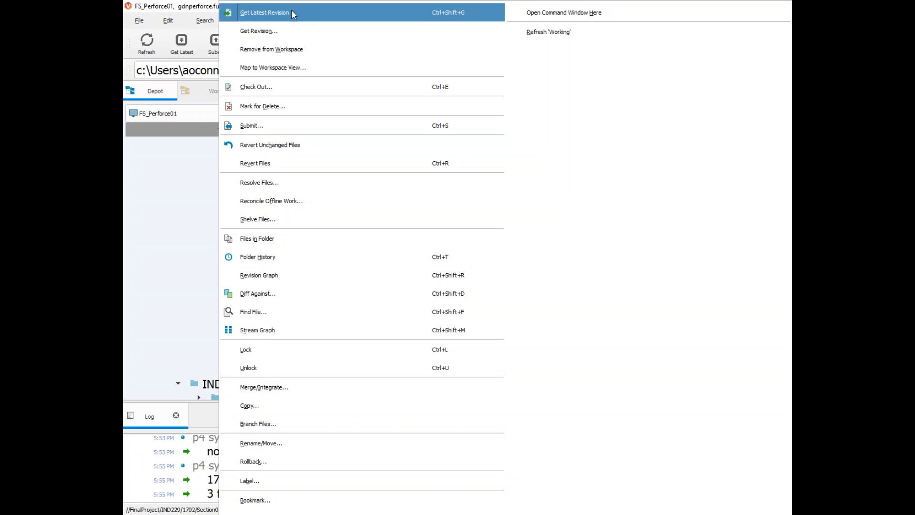
left_click(171, 9)
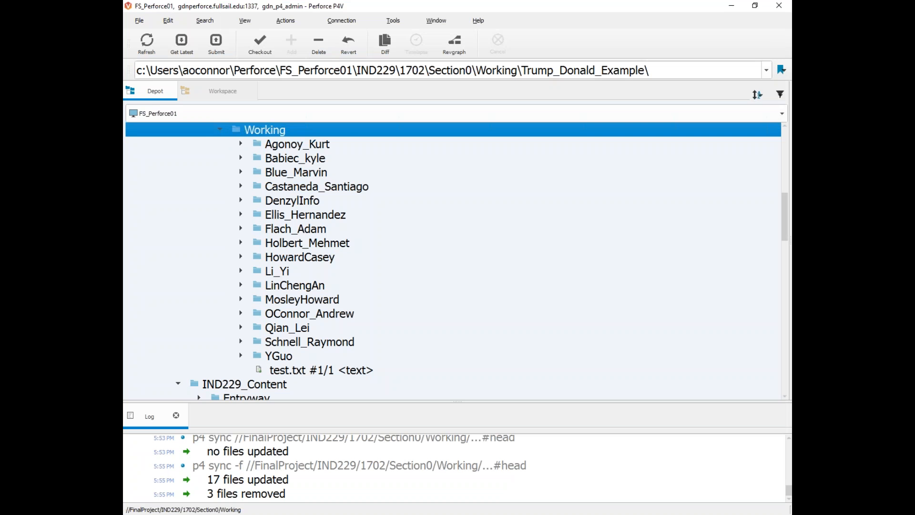
Step: Collapse Working and Compiled under 1702/Section0, then select and collapse IND229_Content
scroll(374, 316, "down", 3)
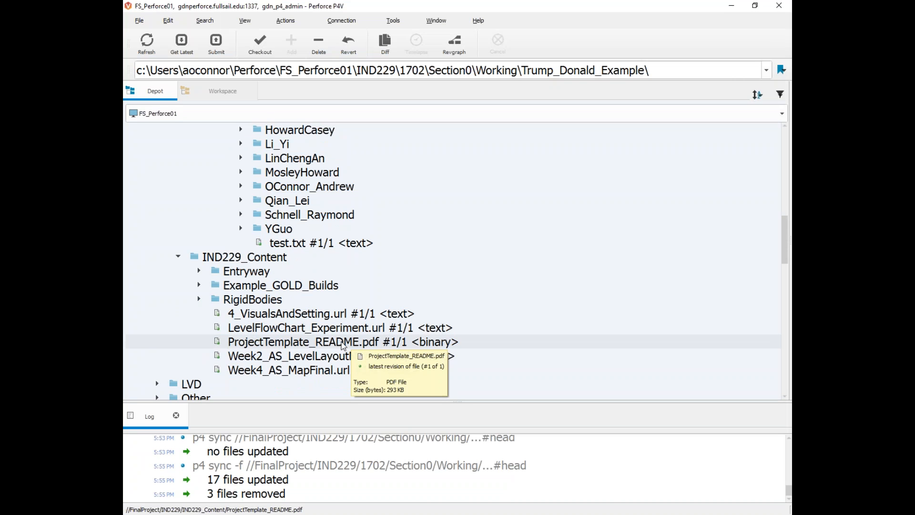
scroll(220, 210, "up", 5)
left_click(219, 210)
scroll(220, 213, "up", 3)
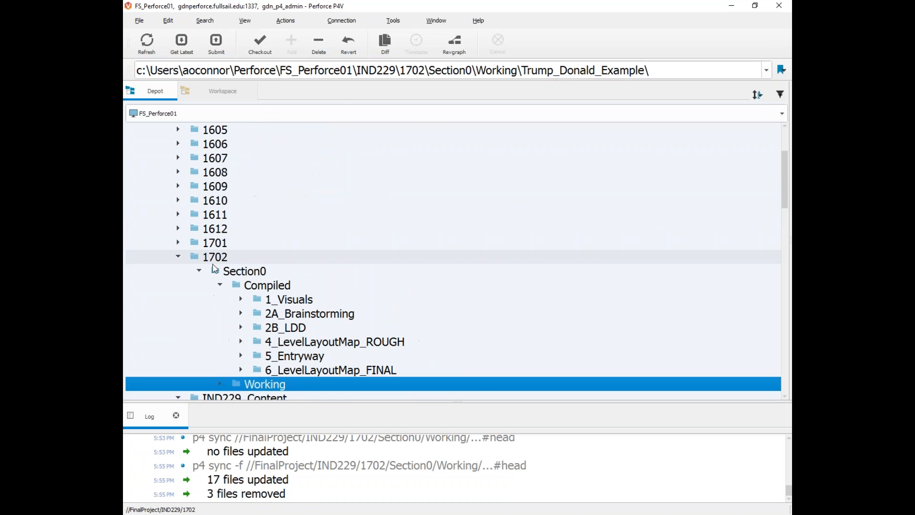
left_click(220, 284)
left_click(244, 286)
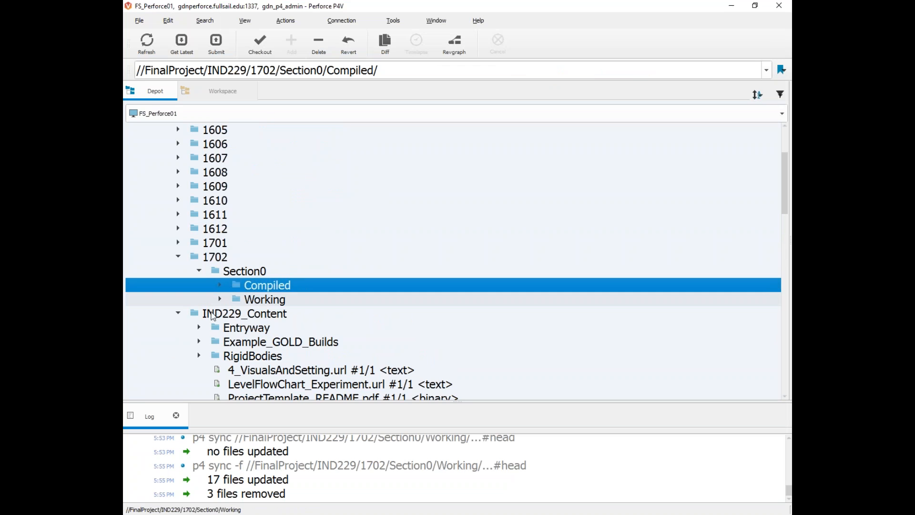
left_click(220, 299)
left_click(221, 299)
scroll(224, 278, "down", 1)
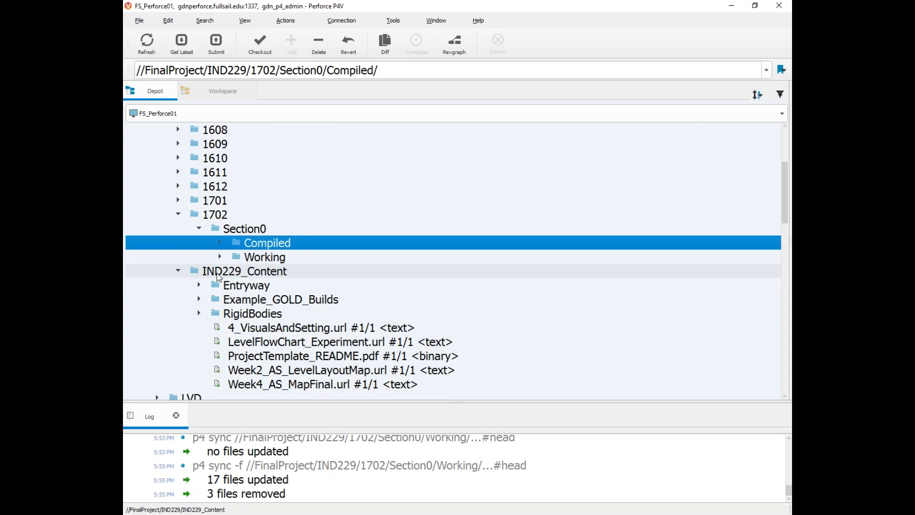
left_click(214, 274)
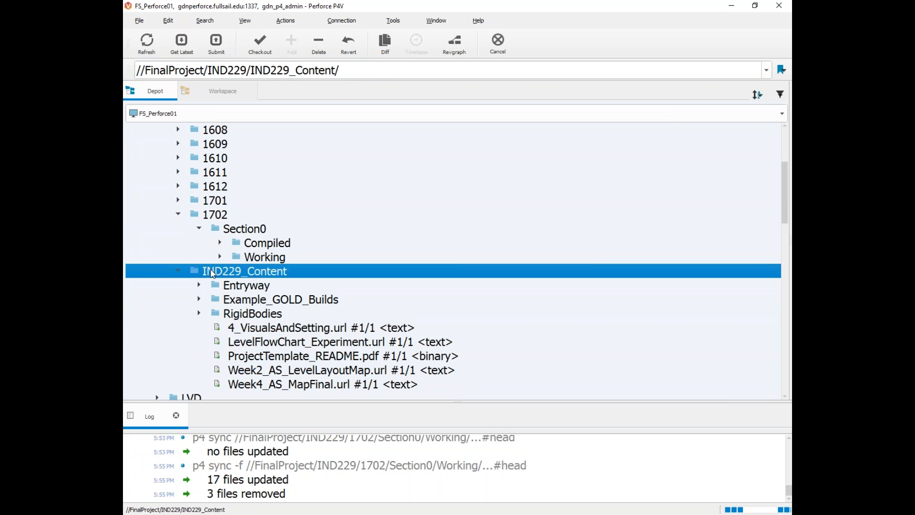
scroll(516, 337, "down", 2)
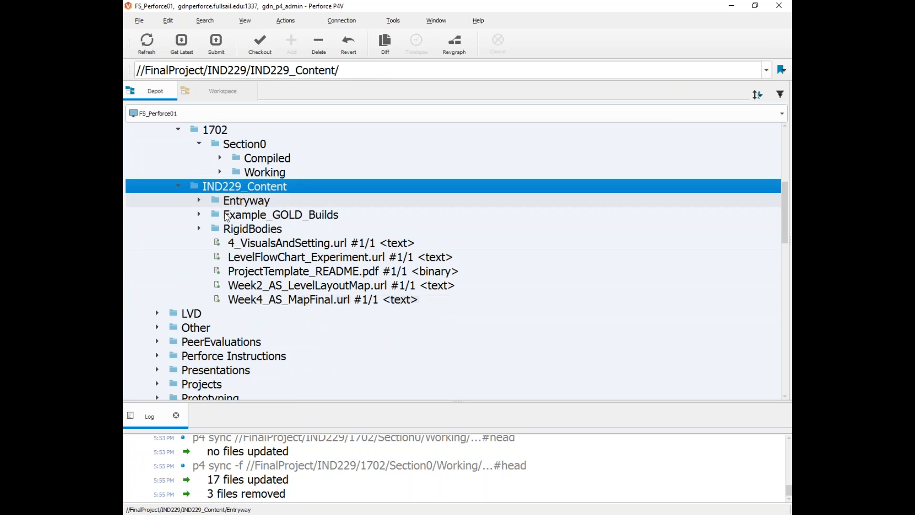
left_click(183, 188)
Step: Select Scraps_Assets, expand Project Template, and expand ScrapsAssetDepot to list its subfolders
scroll(184, 187, "down", 1)
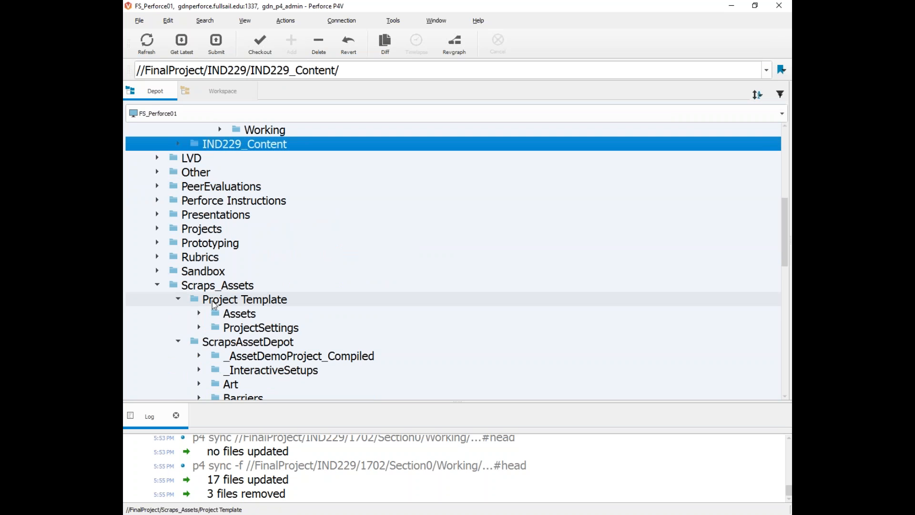
left_click(179, 300)
left_click(180, 313)
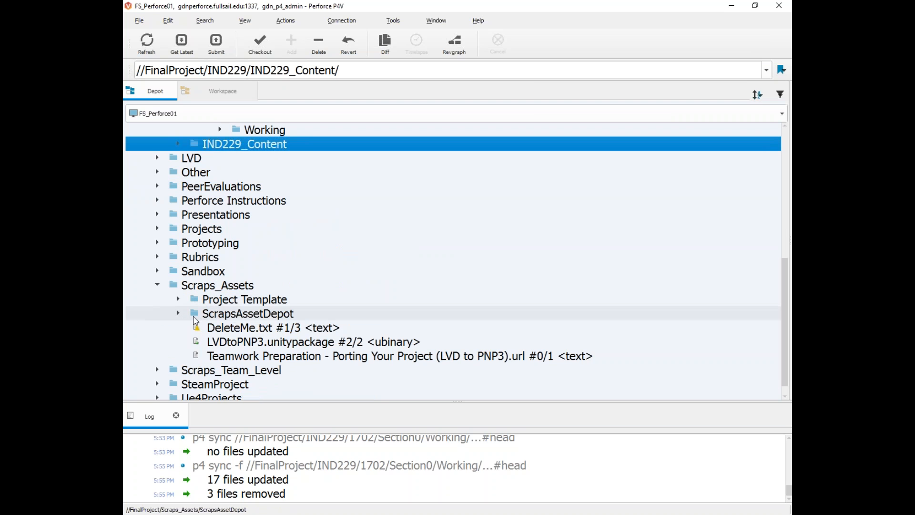
left_click(165, 286)
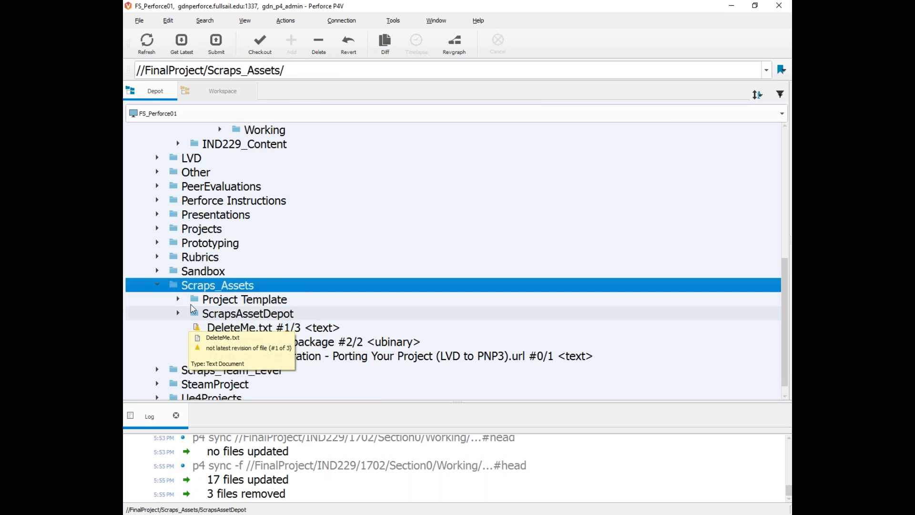
left_click(178, 299)
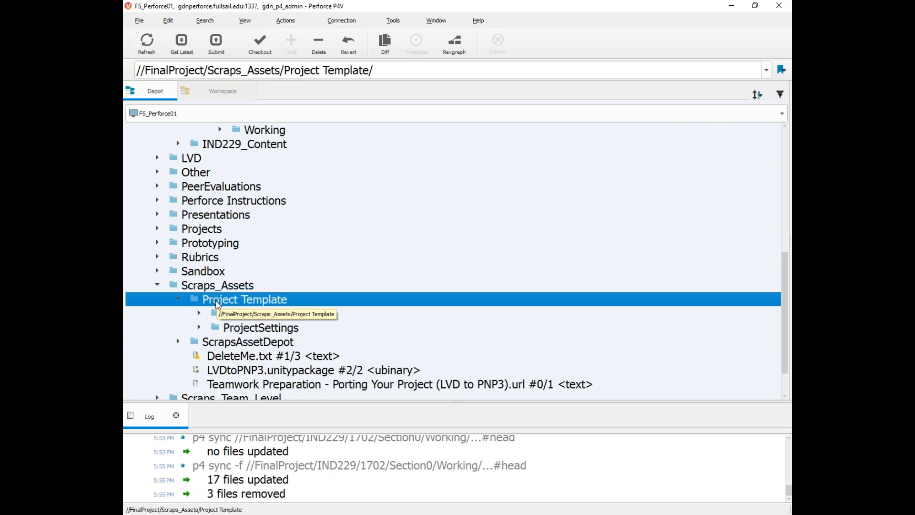
scroll(218, 305, "down", 1)
left_click(227, 303)
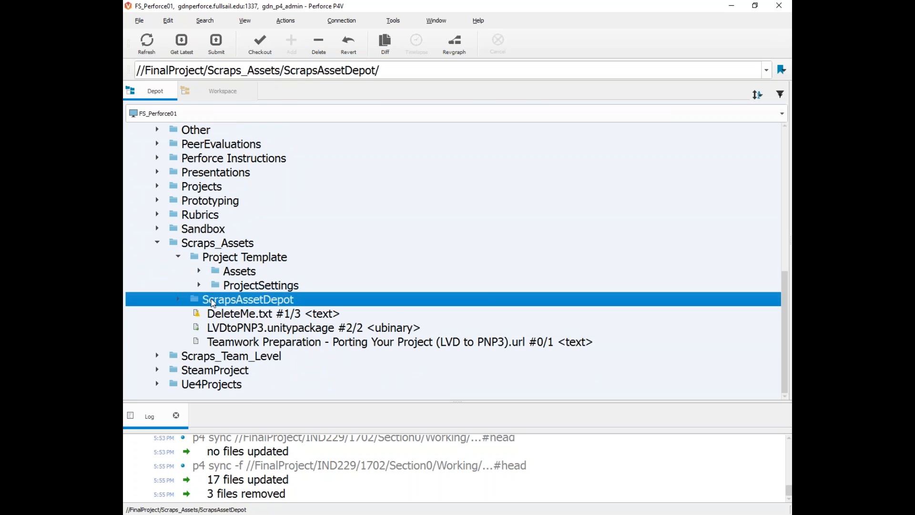
left_click(179, 299)
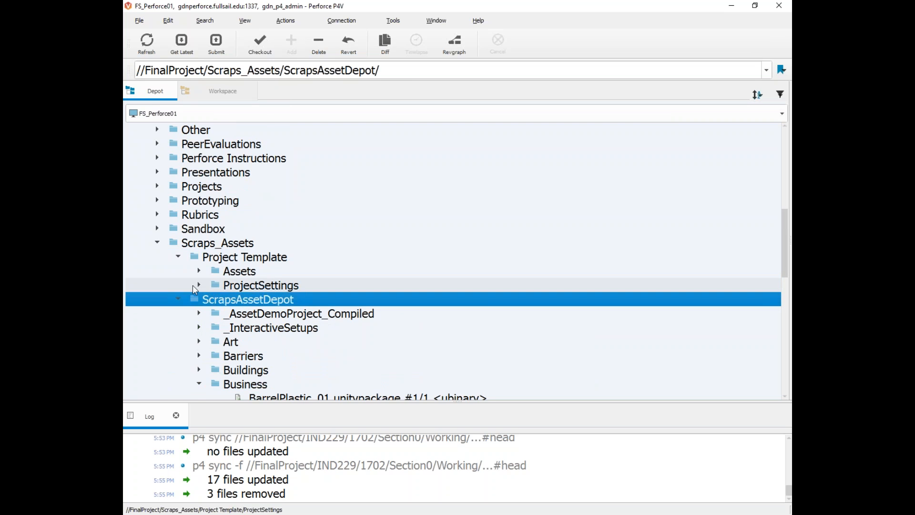
Step: Browse the Business, Caves, Tests, Lights and Pickups folders under ScrapsAssetDepot
scroll(195, 286, "down", 2)
left_click(198, 298)
scroll(274, 340, "down", 3)
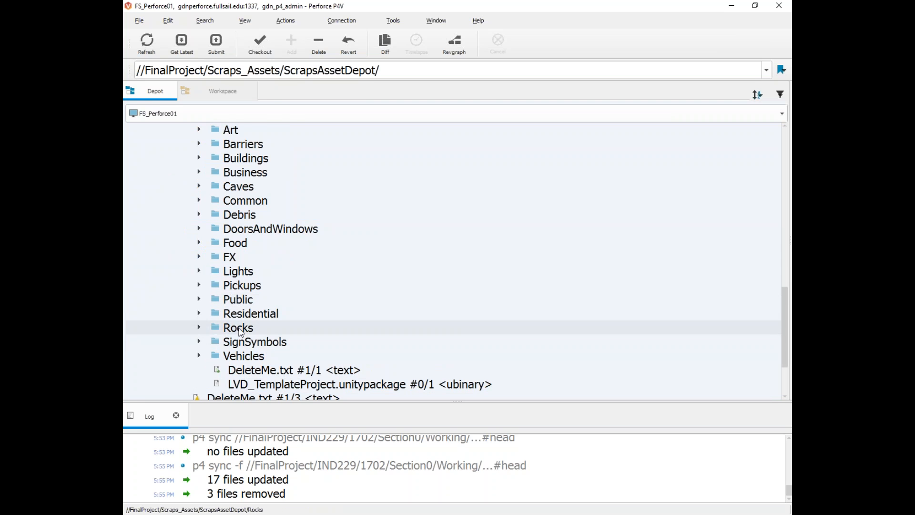
scroll(240, 331, "up", 2)
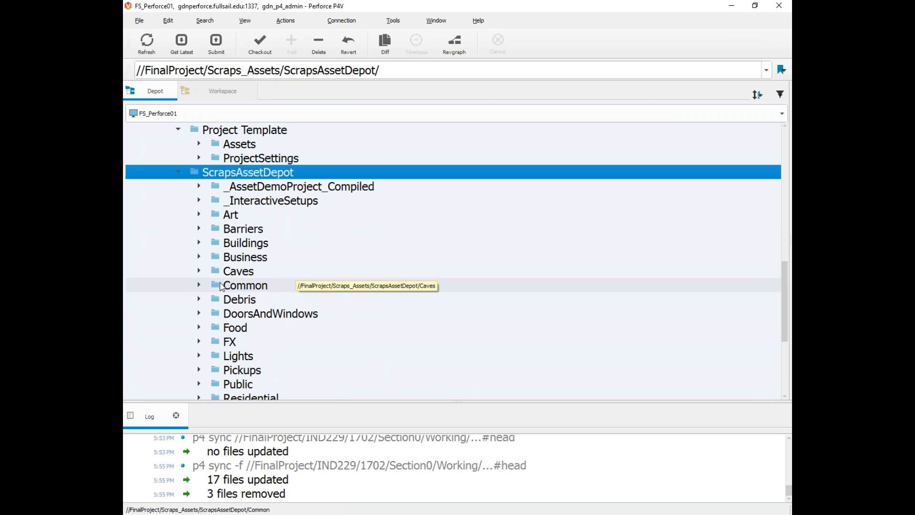
scroll(222, 286, "down", 1)
left_click(198, 229)
left_click(220, 242)
left_click(199, 229)
scroll(203, 240, "down", 2)
left_click(199, 228)
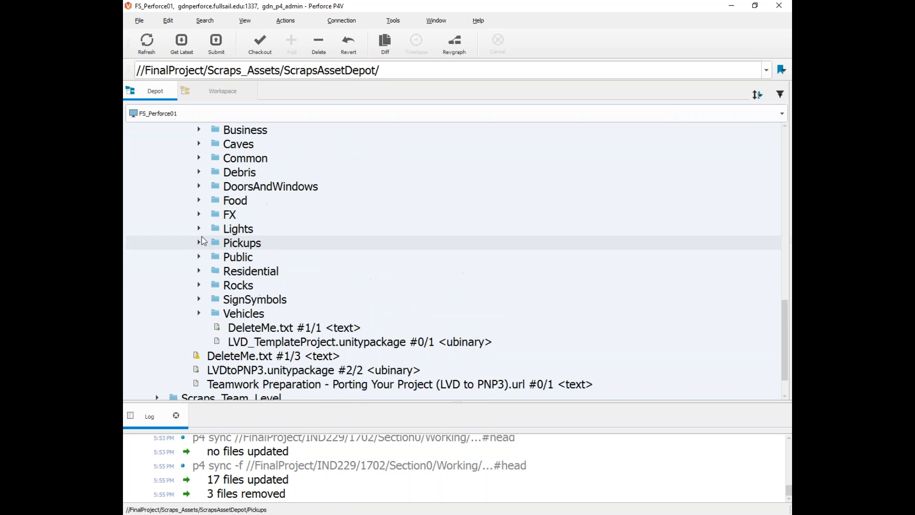
left_click(199, 256)
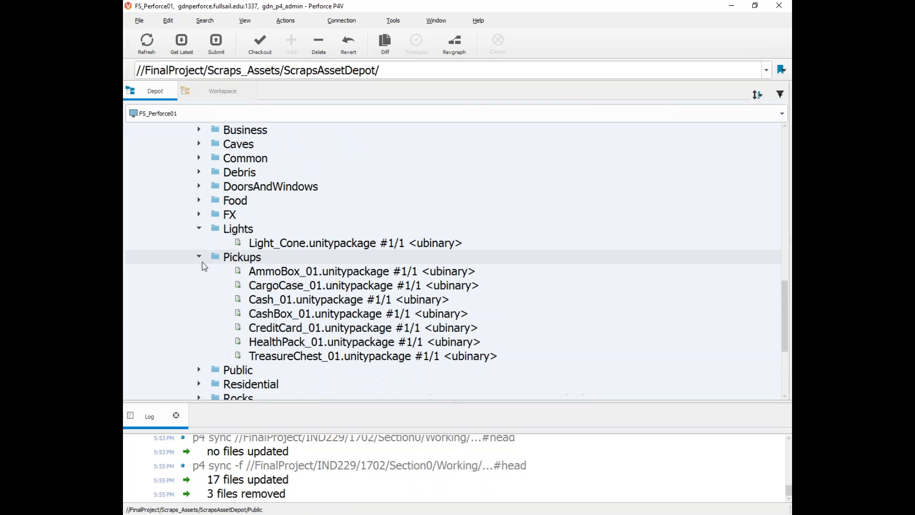
left_click(199, 257)
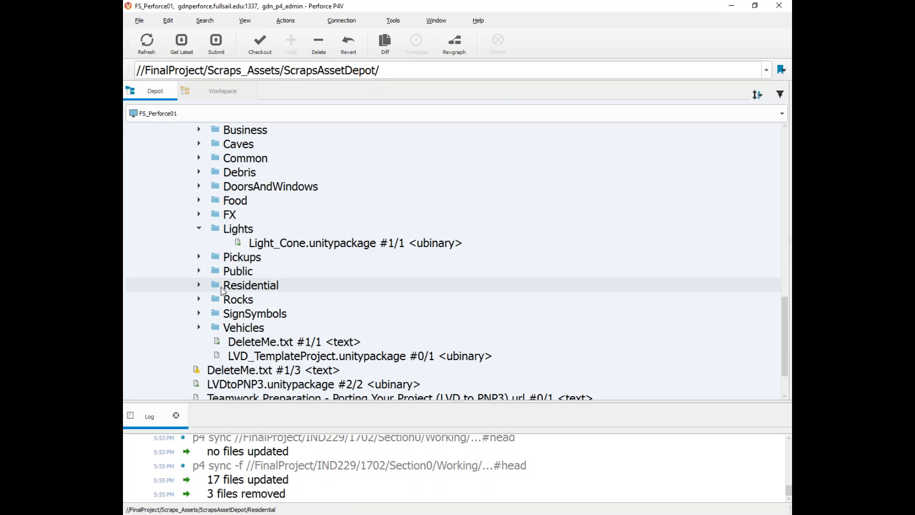
scroll(222, 290, "up", 5)
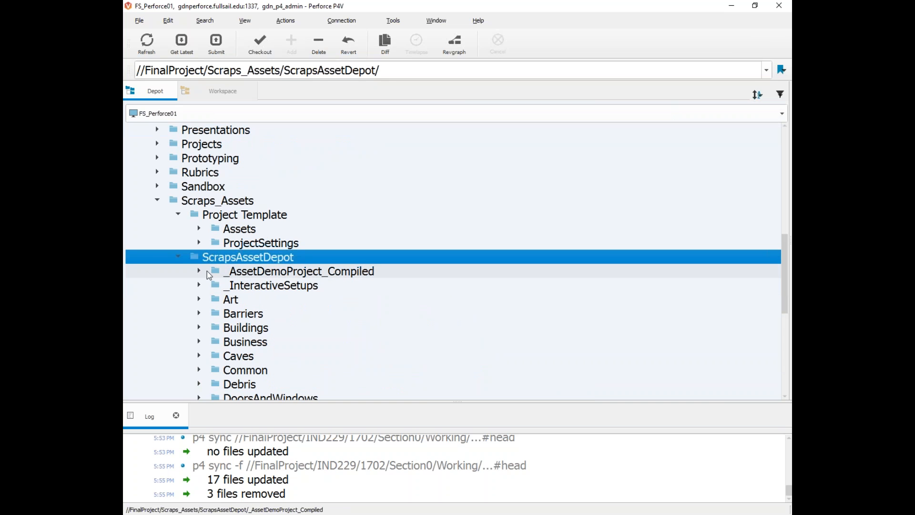
Step: Expand _AssetDemoProject_Compiled and select AssetDemo.exe
left_click(199, 271)
left_click(140, 269)
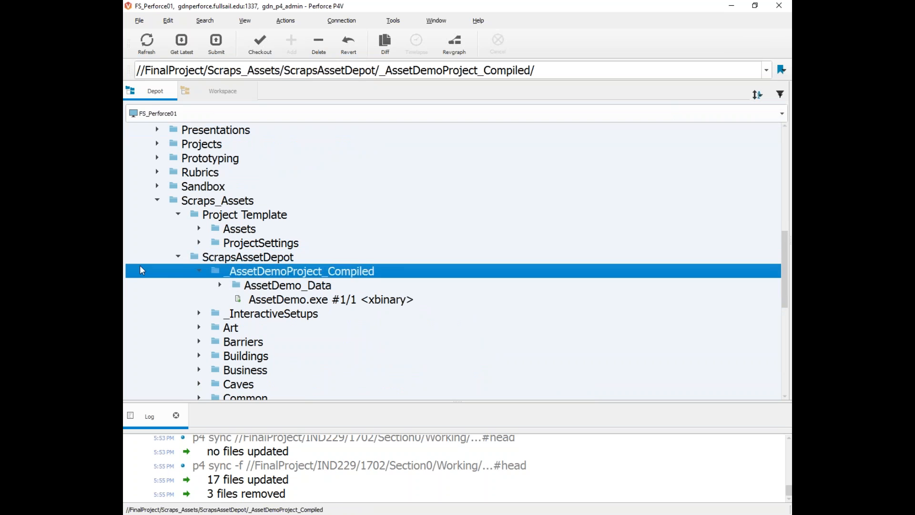
left_click(200, 271)
left_click(200, 271)
left_click(346, 303)
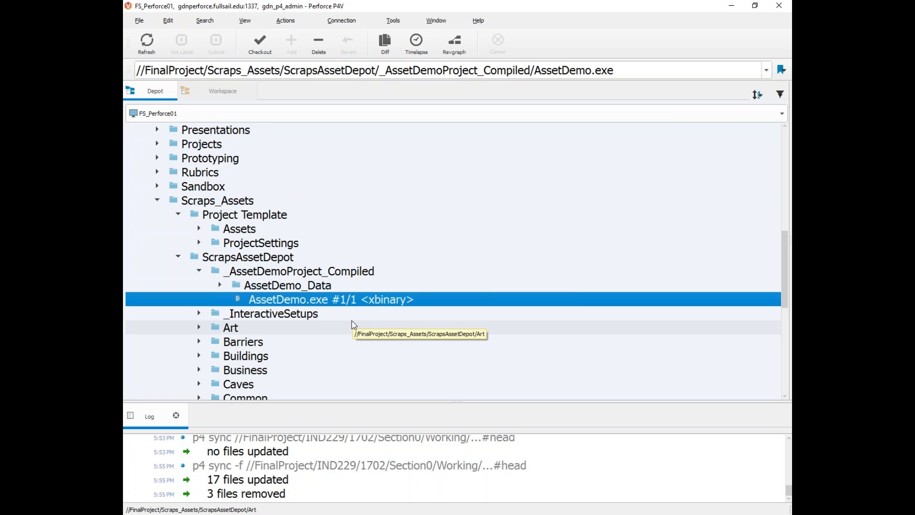
Step: Launch AssetDemo.exe windowed at 1280 x 800 resolution and press Play!
double_click(289, 301)
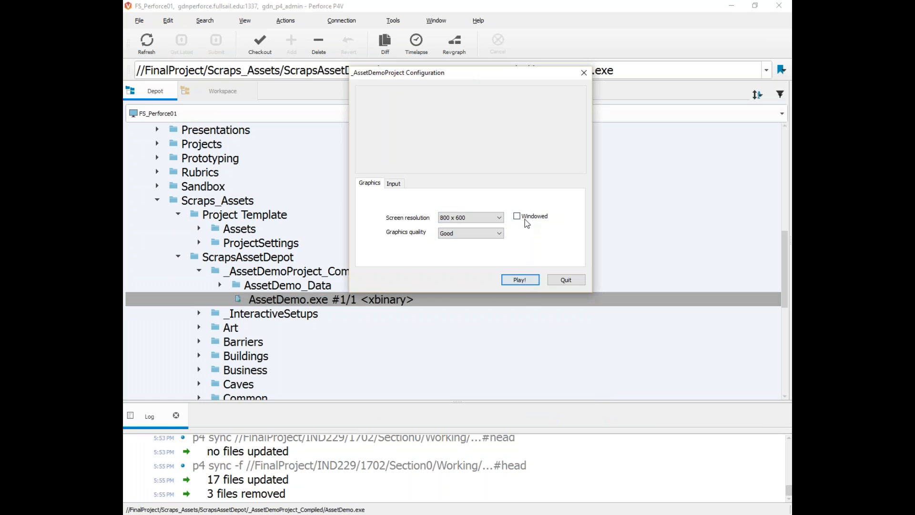
left_click(497, 219)
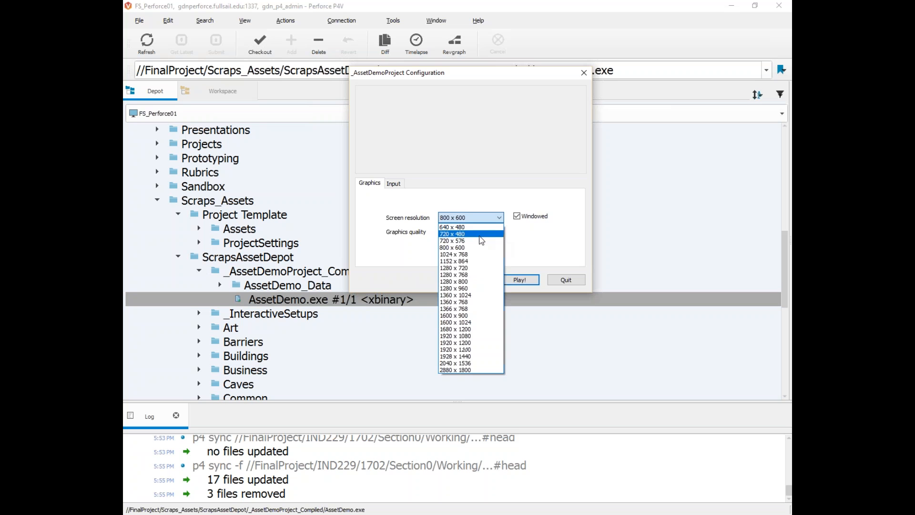
left_click(475, 282)
left_click(521, 280)
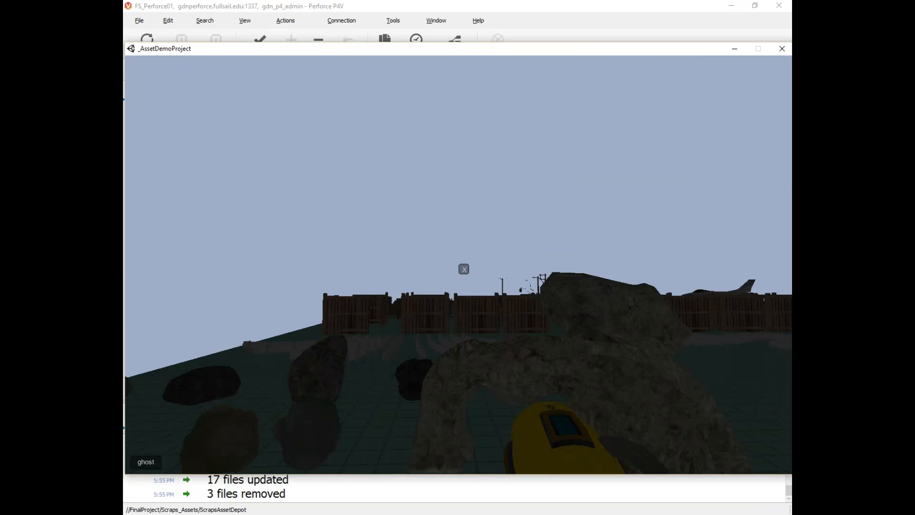
Step: Walk past the wooden fences, brick wall and chain-link fence up to the bus and train
key("w")
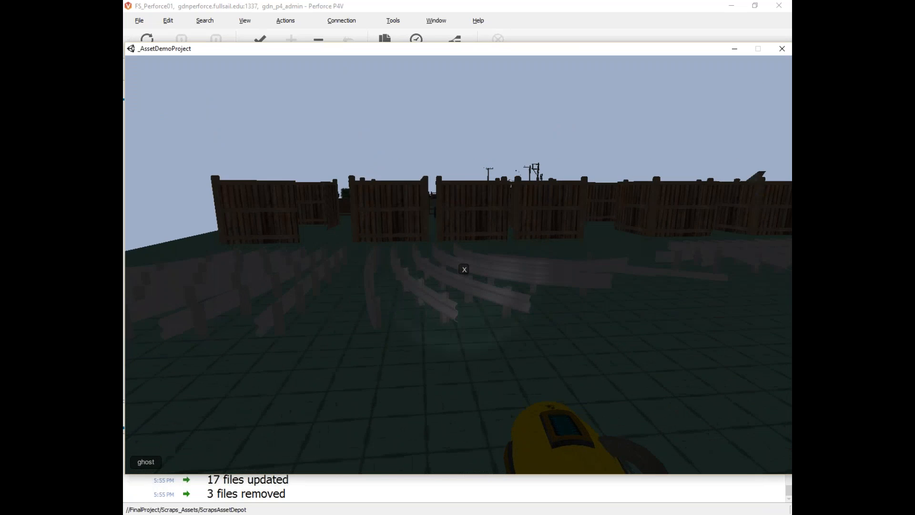
key("w")
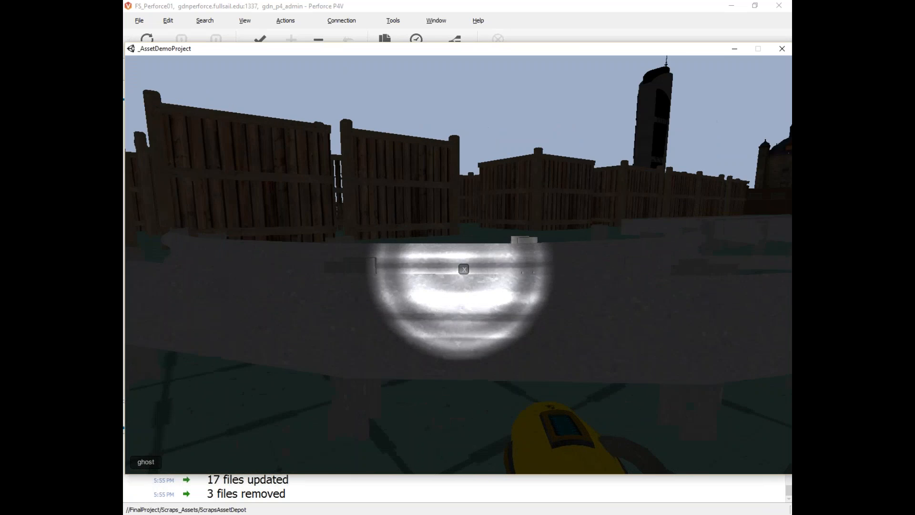
key("w")
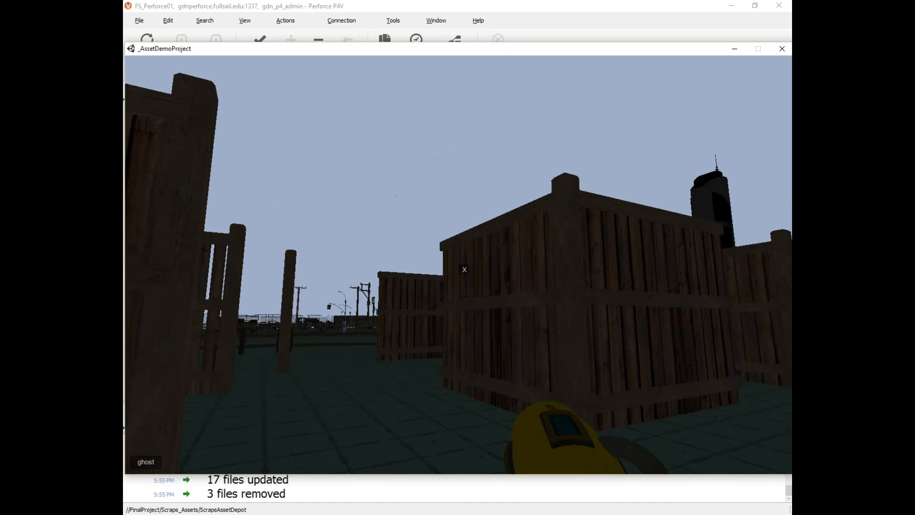
key("w")
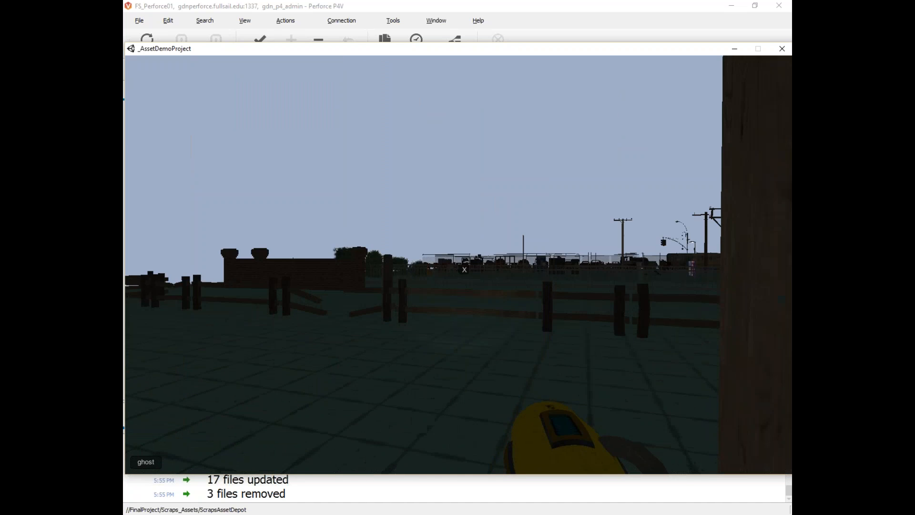
key("w")
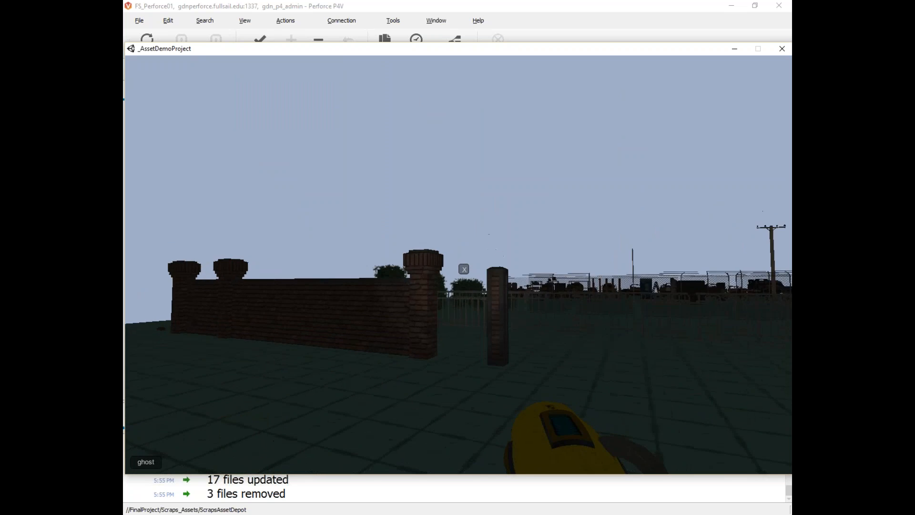
key("w")
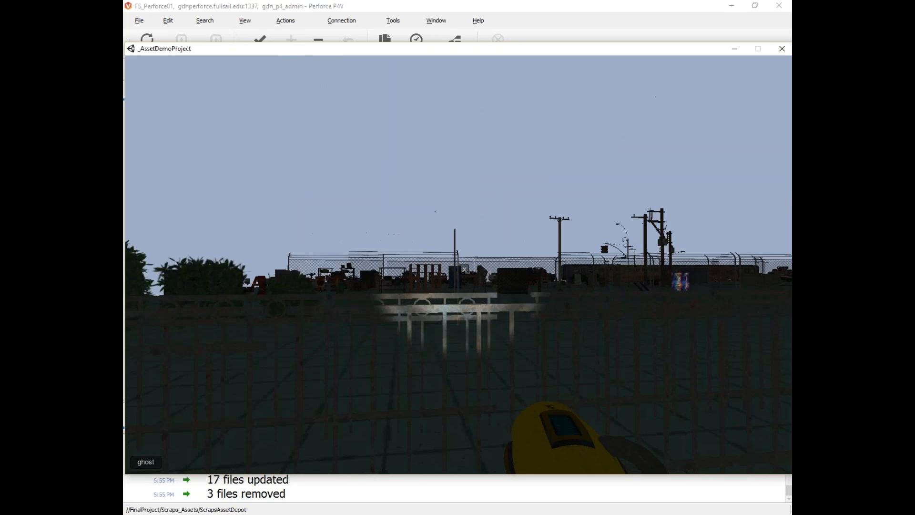
key("w")
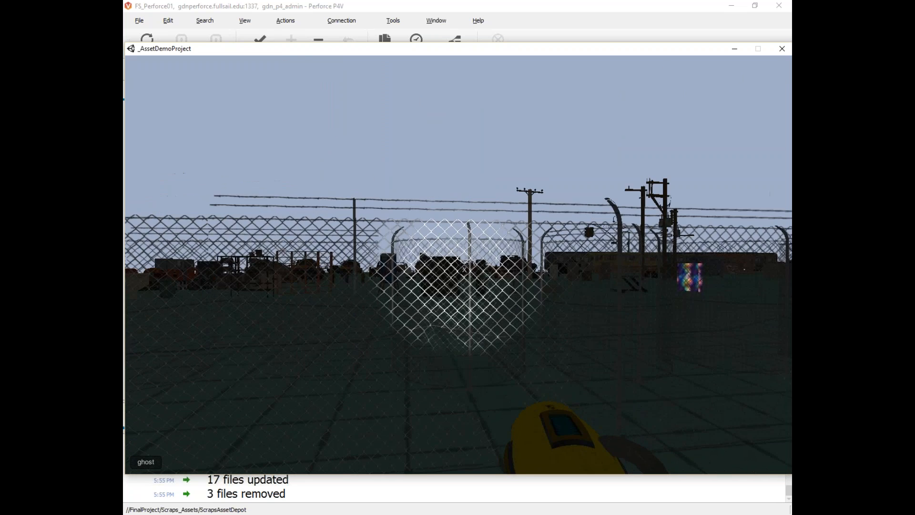
key("w")
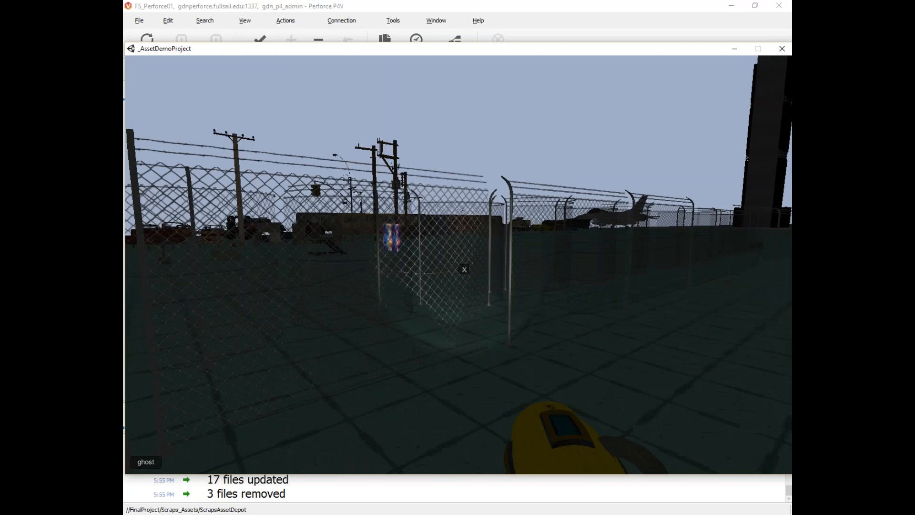
key("w")
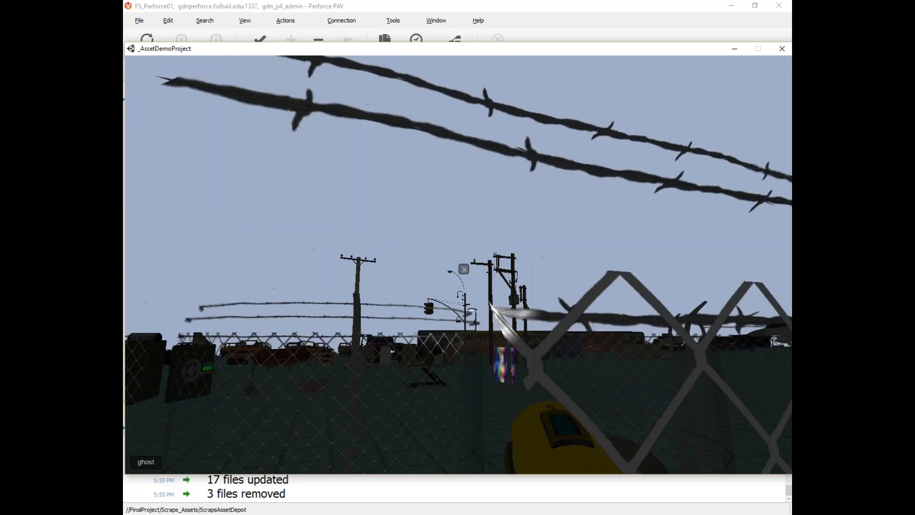
key("w")
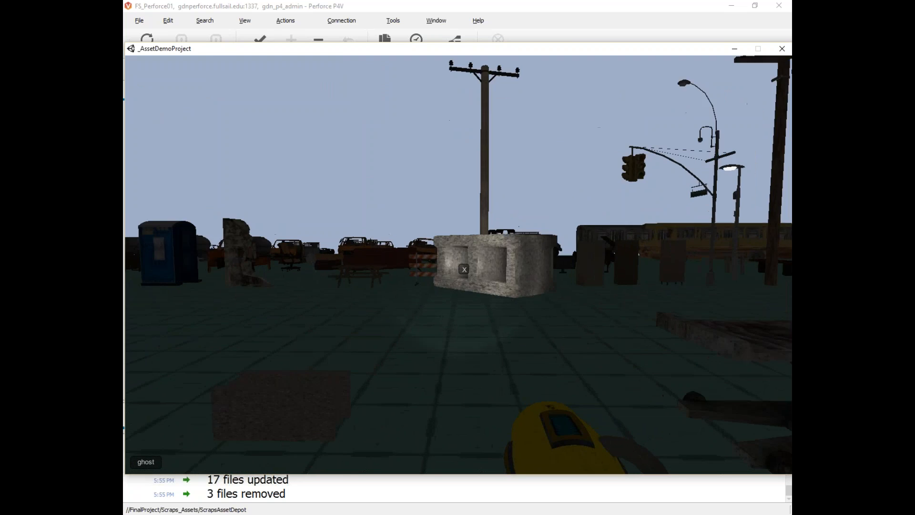
key("w")
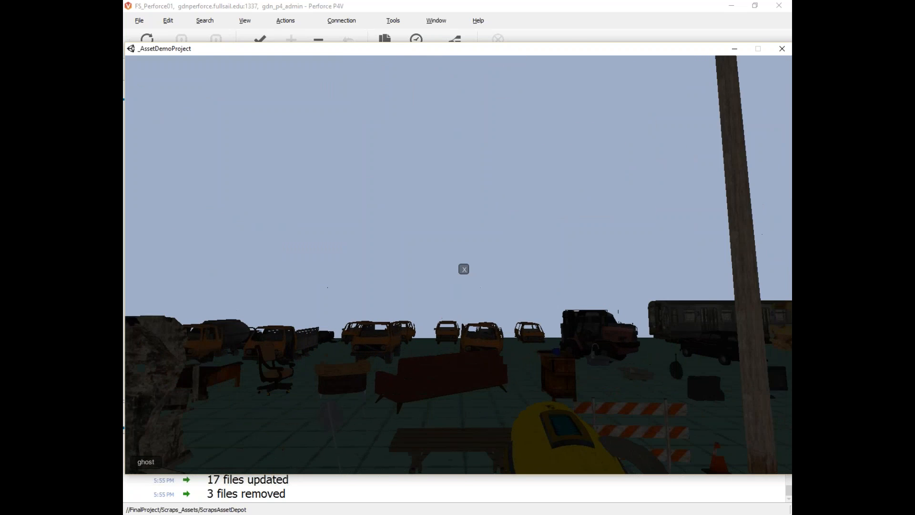
key("w")
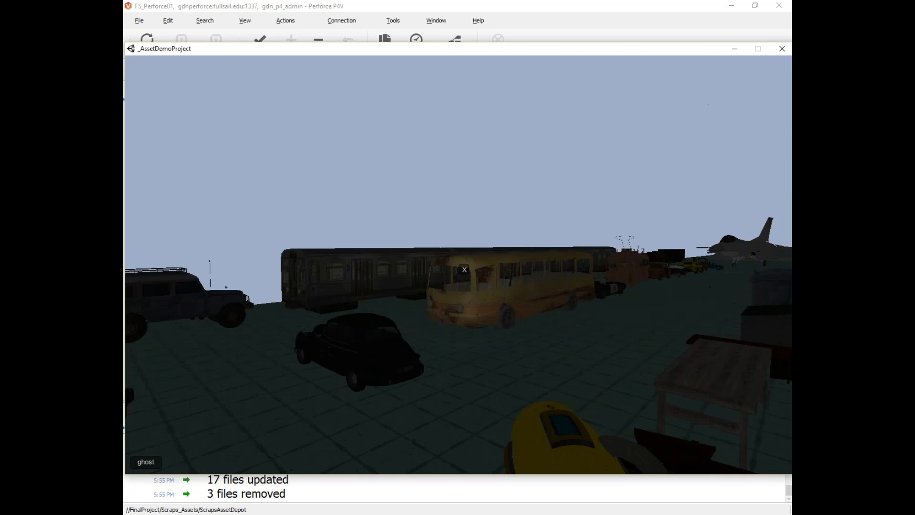
key("w")
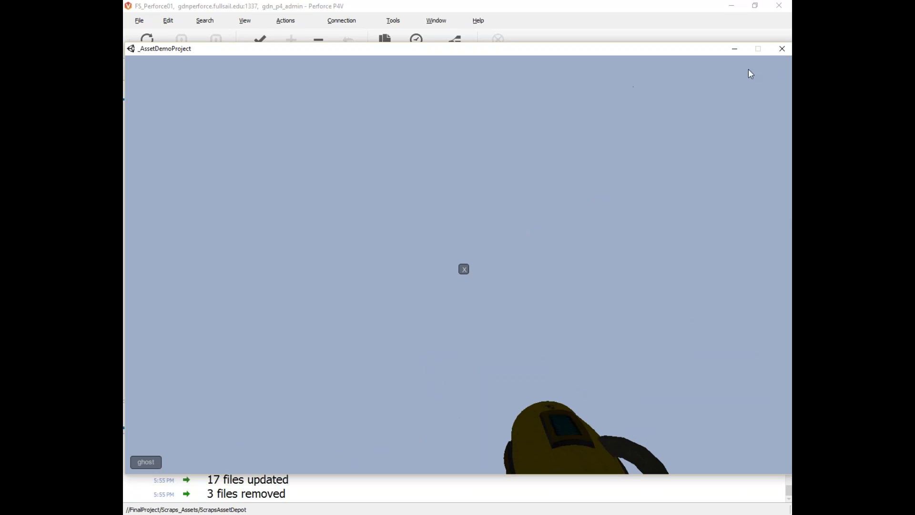
Step: Close the running demo and get the latest revision of Project Template; no files were updated
left_click(781, 49)
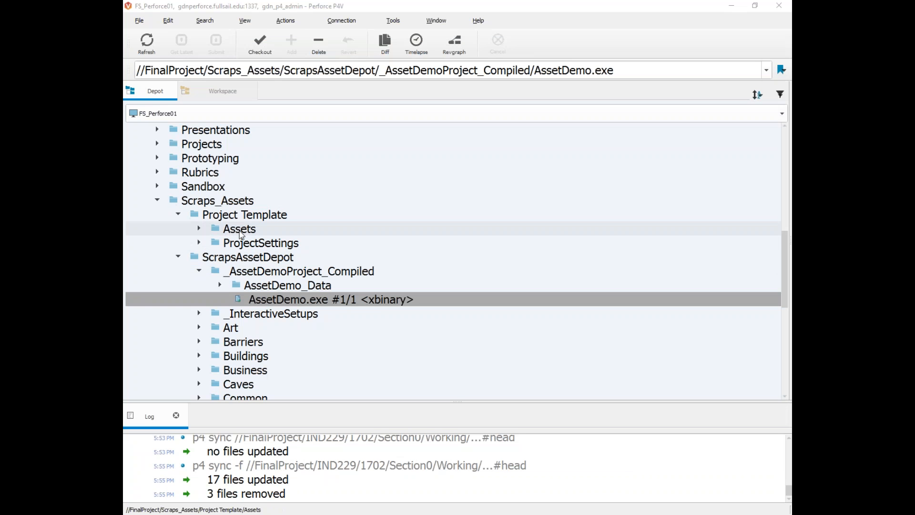
left_click(242, 217)
left_click(246, 259)
left_click(180, 257)
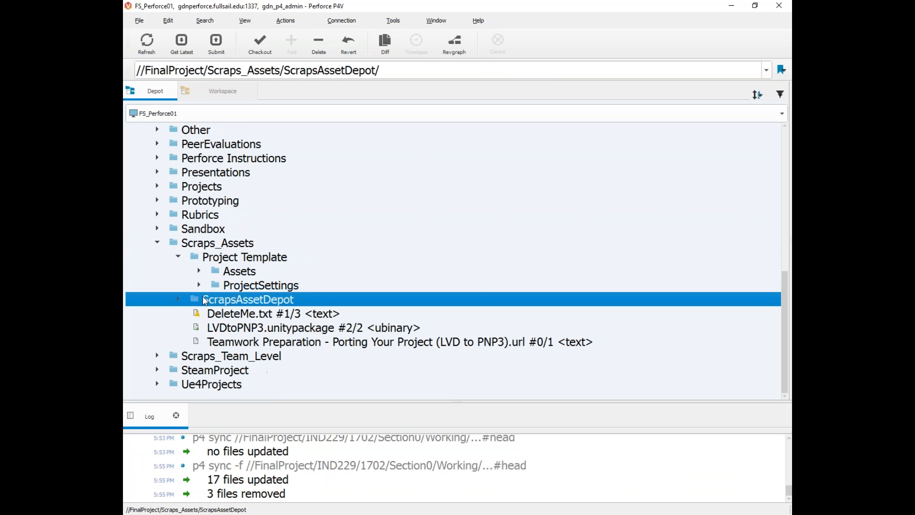
left_click(205, 260)
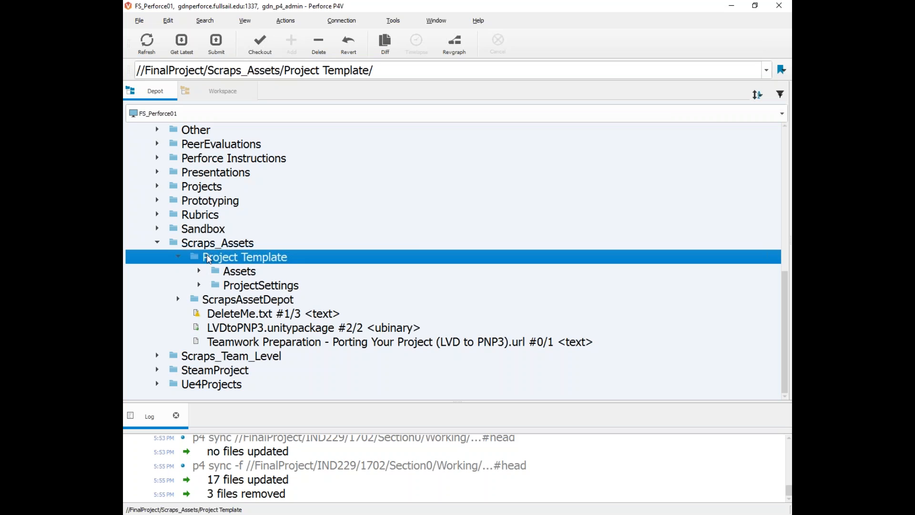
right_click(200, 258)
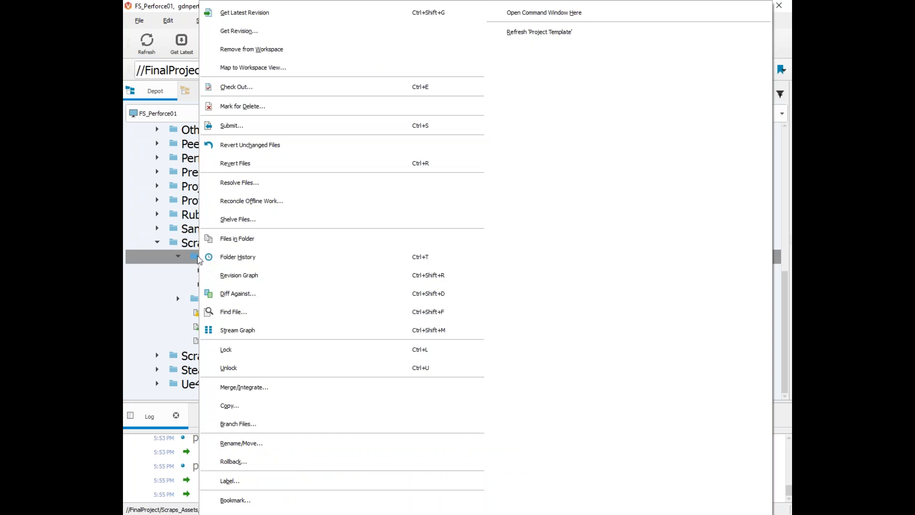
left_click(281, 15)
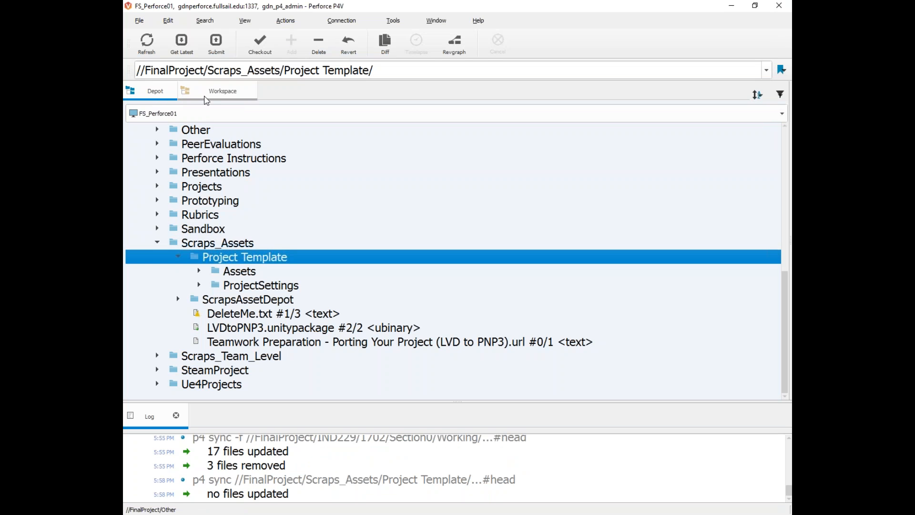
Step: Show the Project Template folder in File Explorer
right_click(197, 257)
mouse_move(238, 511)
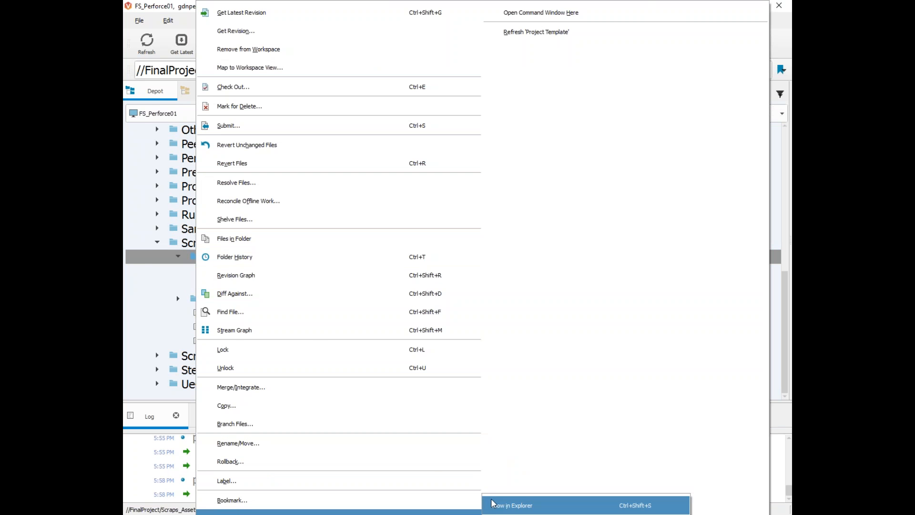
left_click(509, 504)
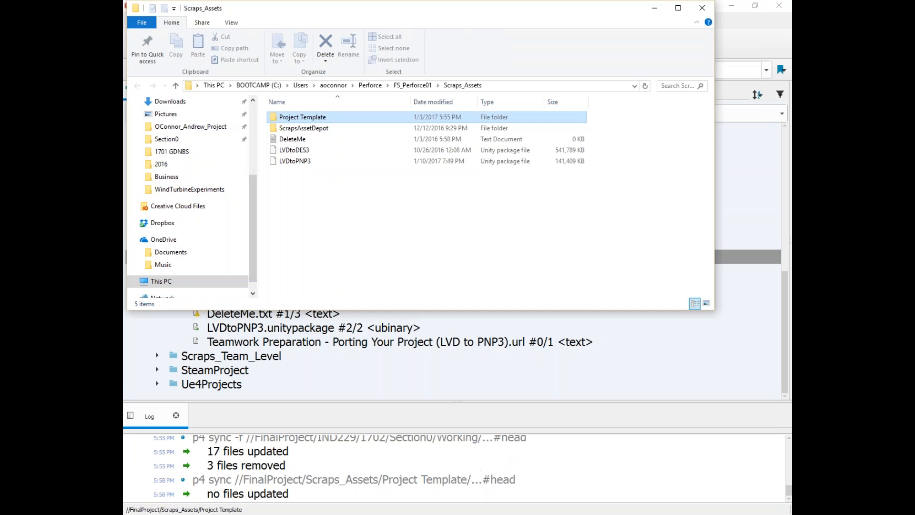
Step: Copy the Project Template folder from Scraps_Assets with Ctrl+C
double_click(289, 119)
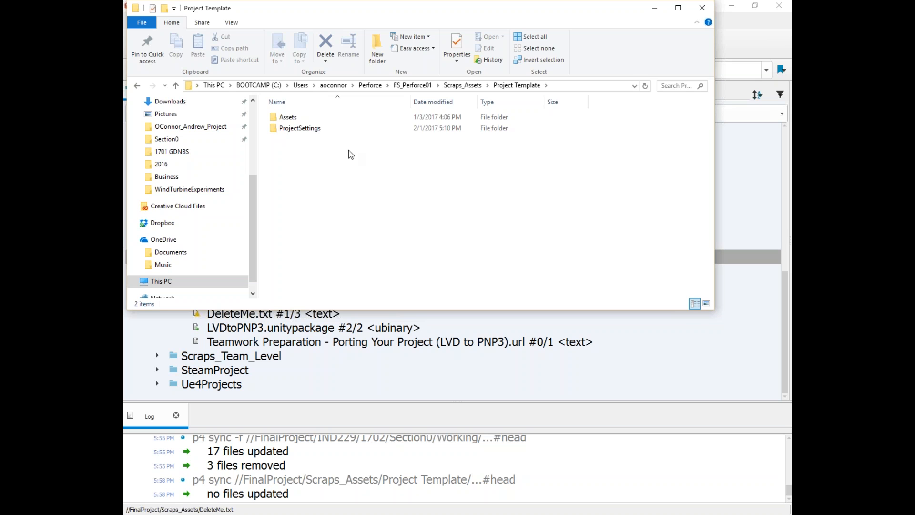
left_click(138, 87)
left_click(322, 120)
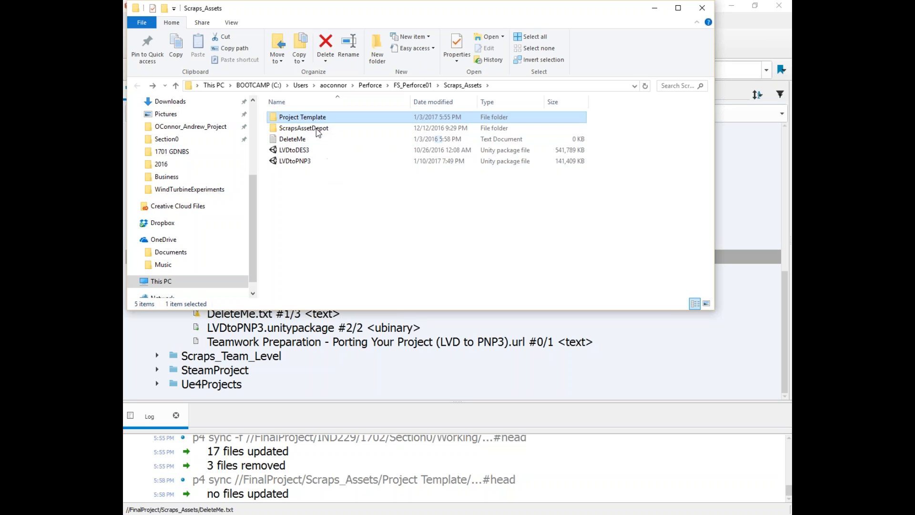
key("ctrl+c")
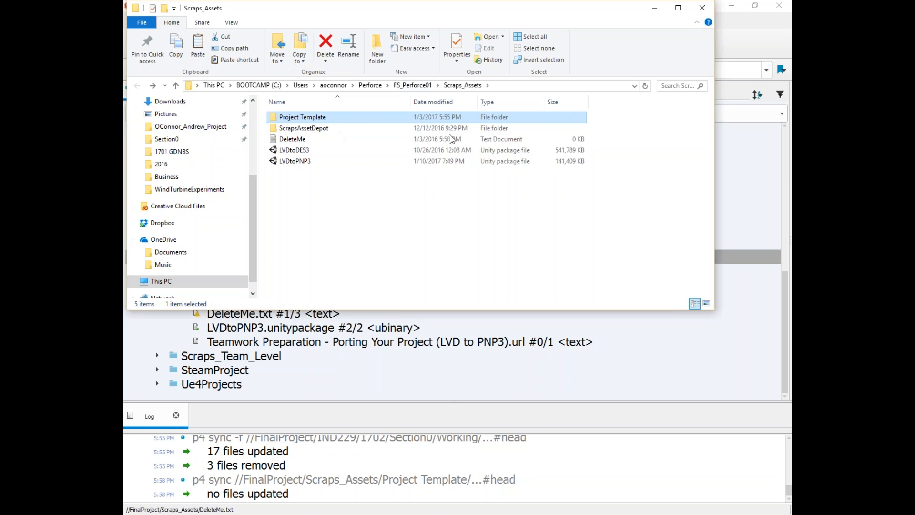
Step: Browse from FS_Perforce01 through IND229 > 1702 > Section0 > Working into the student's folder
left_click(412, 85)
double_click(306, 129)
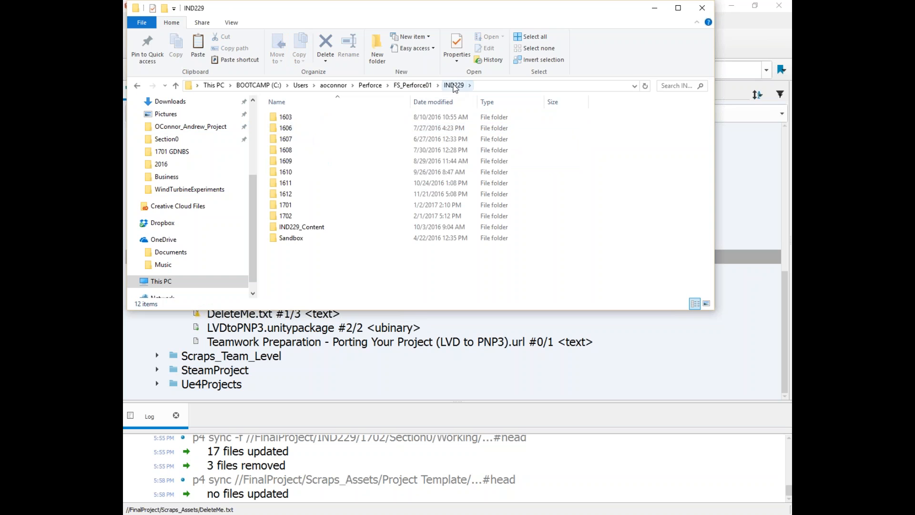
double_click(284, 216)
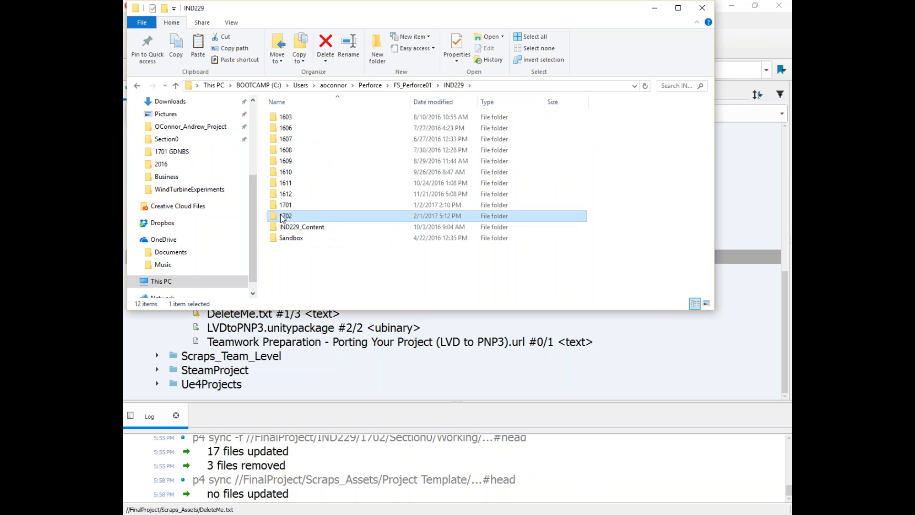
double_click(291, 122)
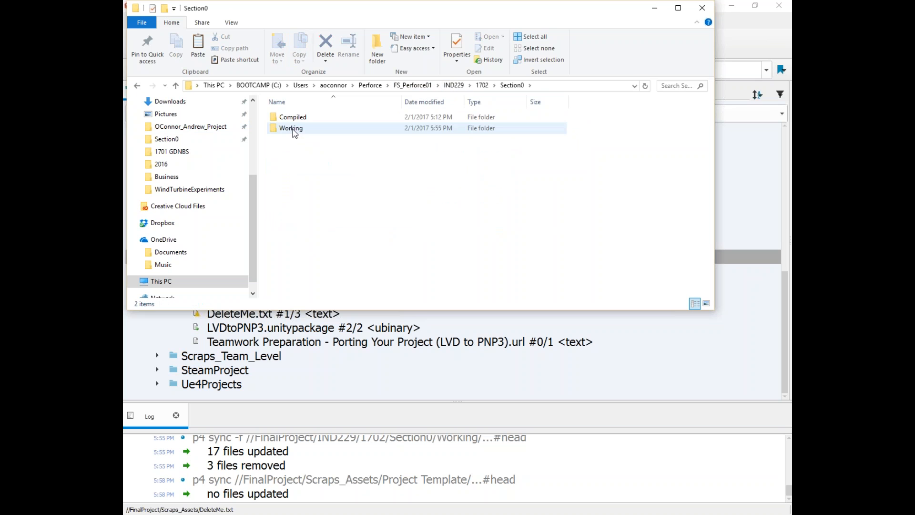
double_click(293, 129)
double_click(310, 248)
Step: Find the student's folder under Working in the depot tree and bring up its actions
left_click_drag(326, 13, 545, 183)
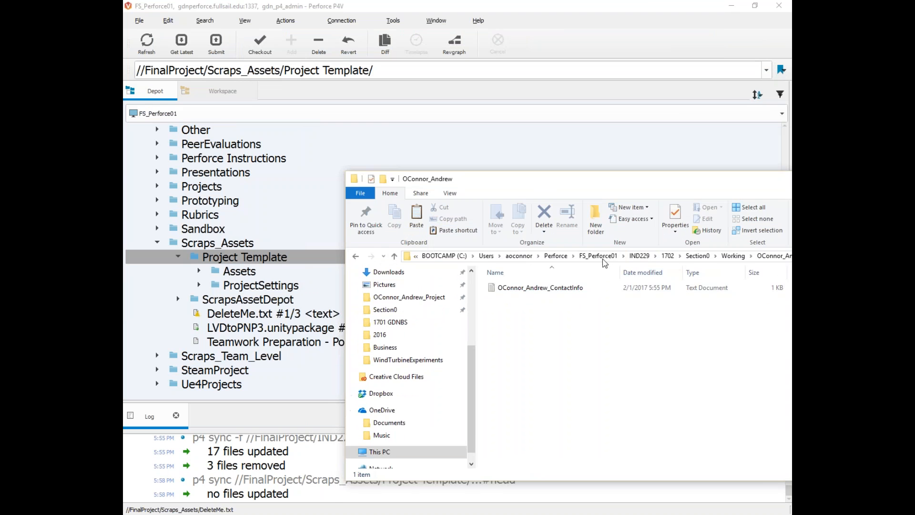
left_click(296, 285)
scroll(219, 268, "up", 5)
left_click(220, 299)
scroll(236, 305, "down", 4)
left_click(275, 313)
right_click(275, 316)
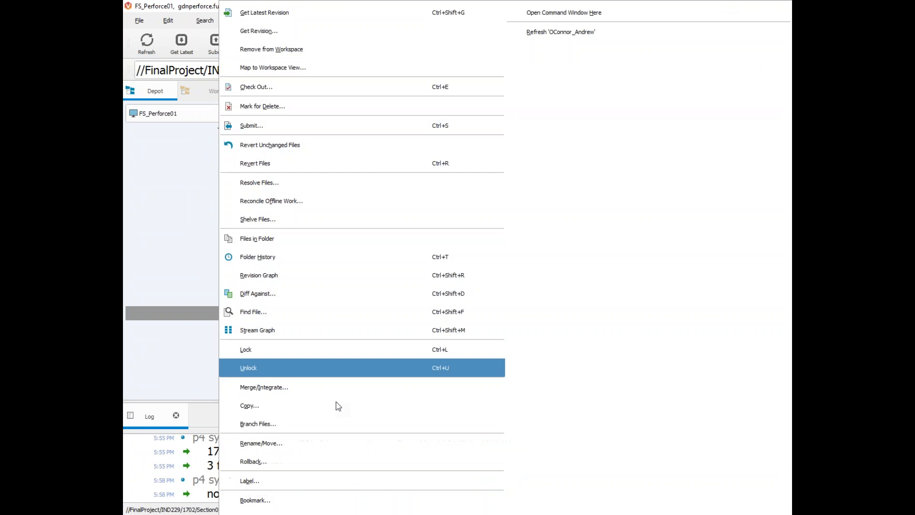
mouse_move(429, 513)
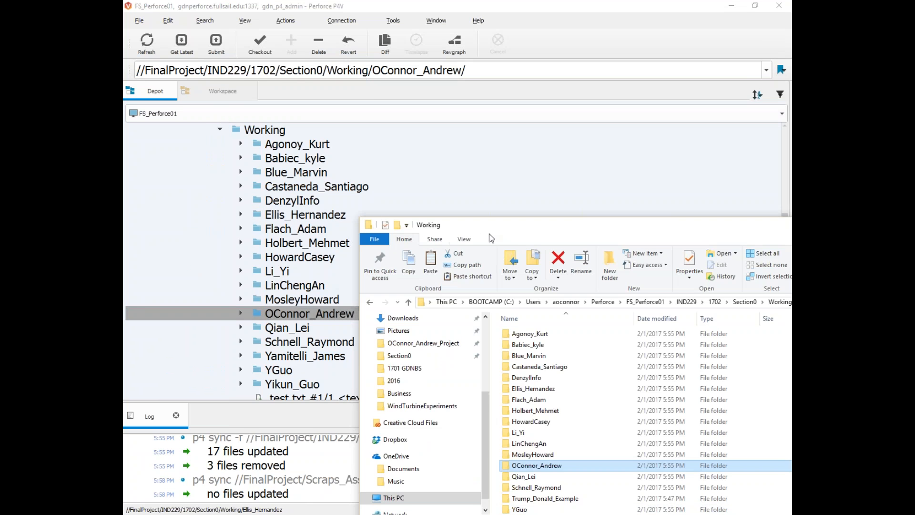
left_click_drag(498, 230, 377, 82)
Step: Paste the copied Project Template into the student's folder beside the contact-info file
double_click(410, 318)
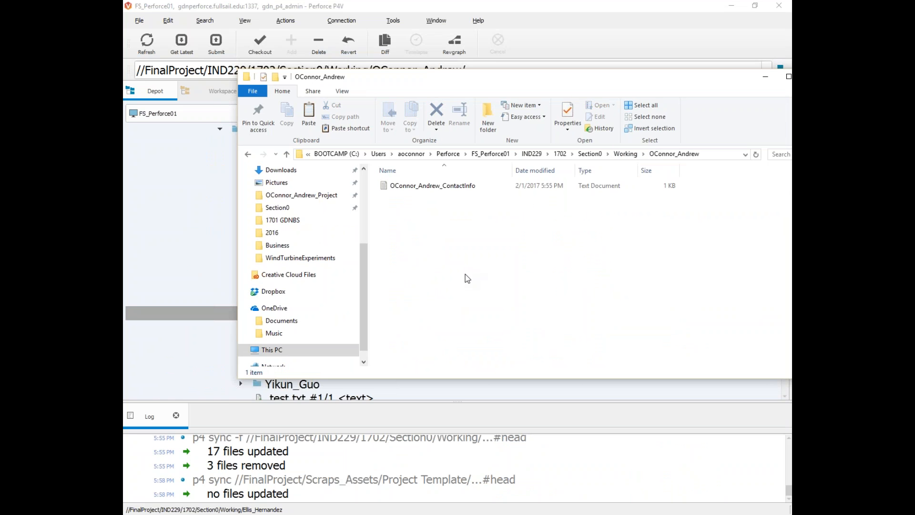
key("ctrl+v")
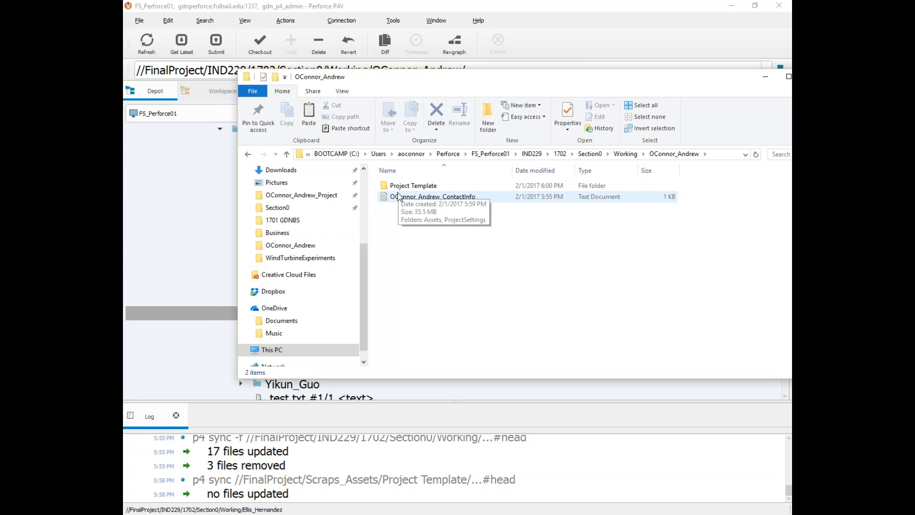
left_click_drag(395, 97, 526, 103)
scroll(273, 330, "down", 11)
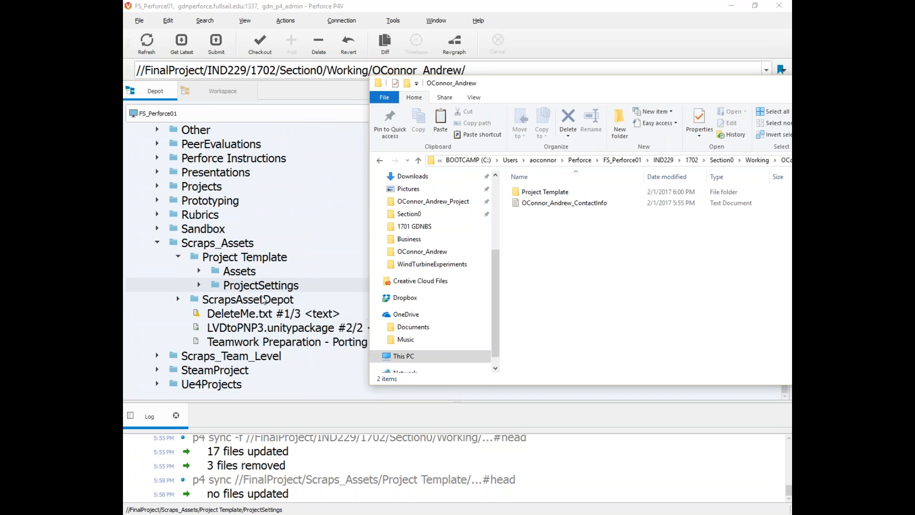
scroll(248, 300, "up", 2)
scroll(232, 316, "up", 6)
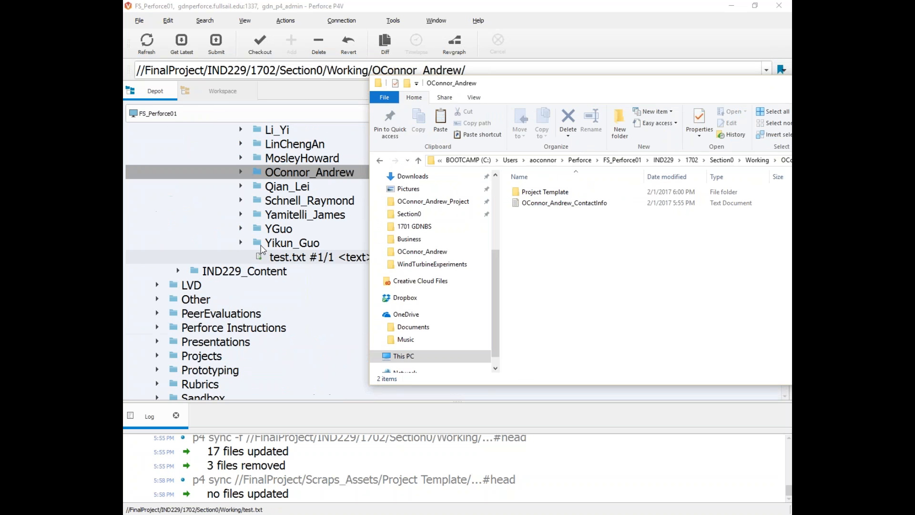
Step: Rename the pasted Project Template to the student's name plus _Project_1702, fixing the first attempt
scroll(294, 229, "down", 1)
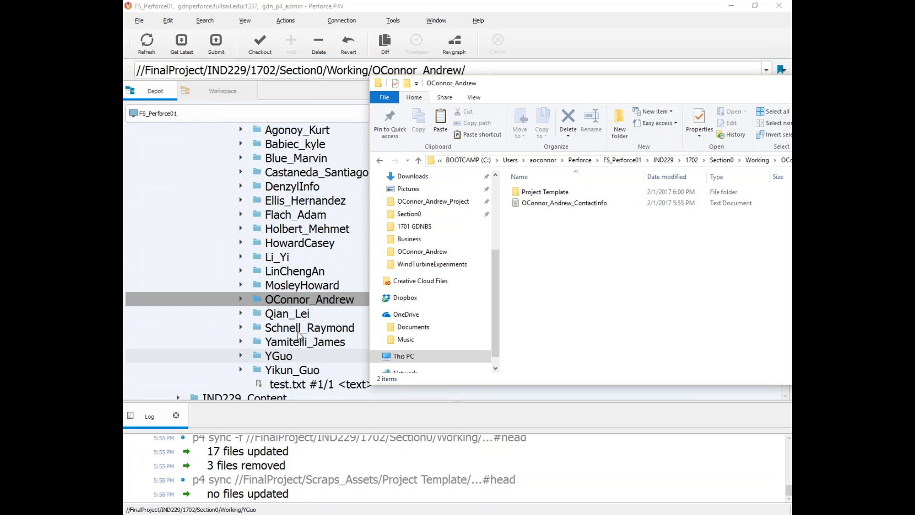
left_click_drag(551, 84, 416, 91)
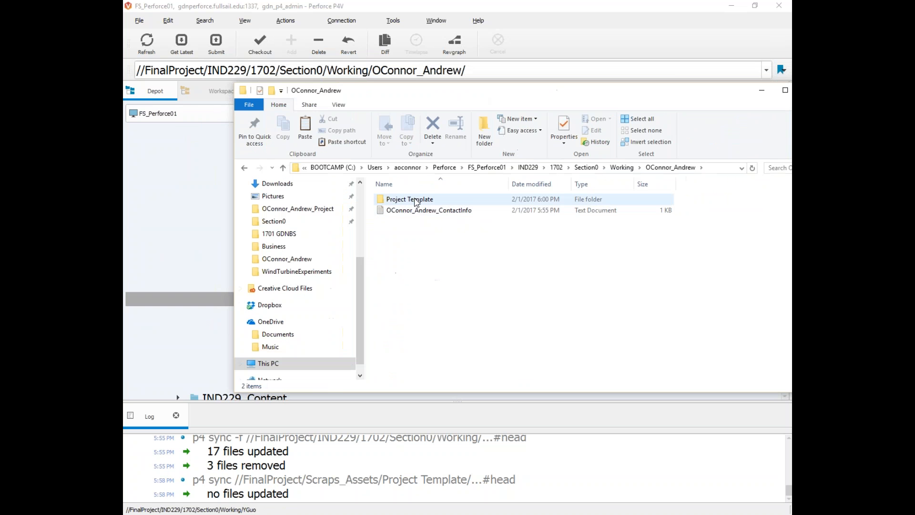
left_click(400, 202)
left_click(399, 202)
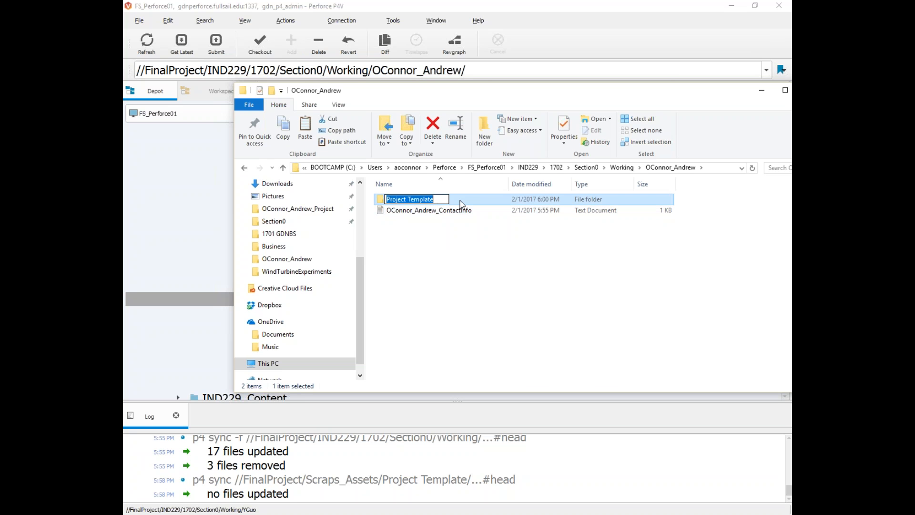
type("_1702")
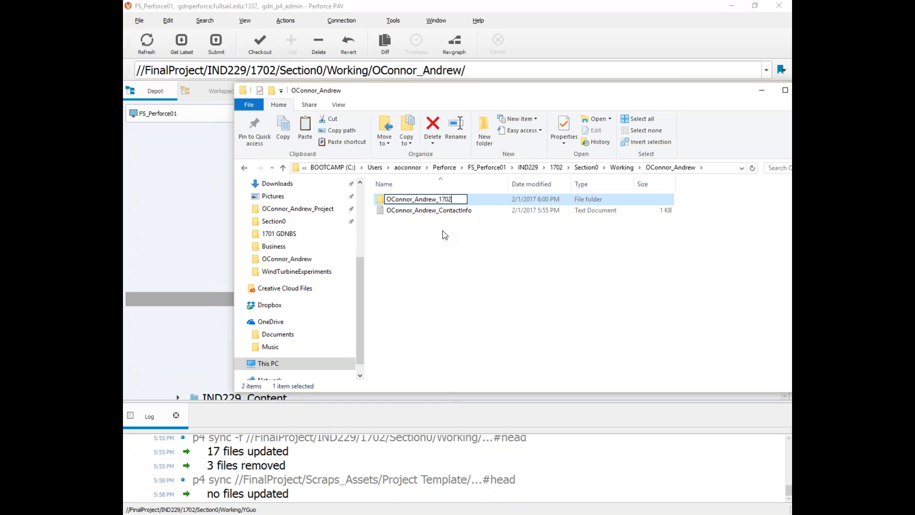
left_click(453, 222)
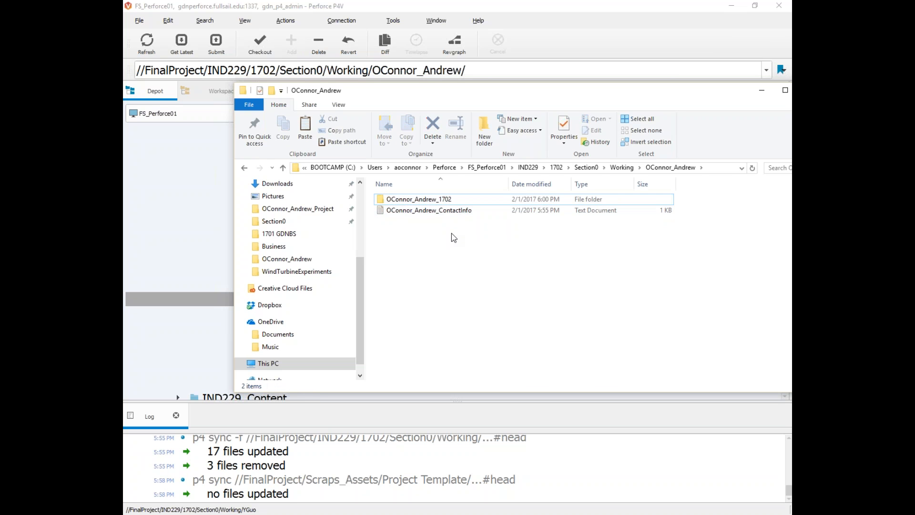
left_click(448, 201)
left_click(448, 201)
left_click(441, 198)
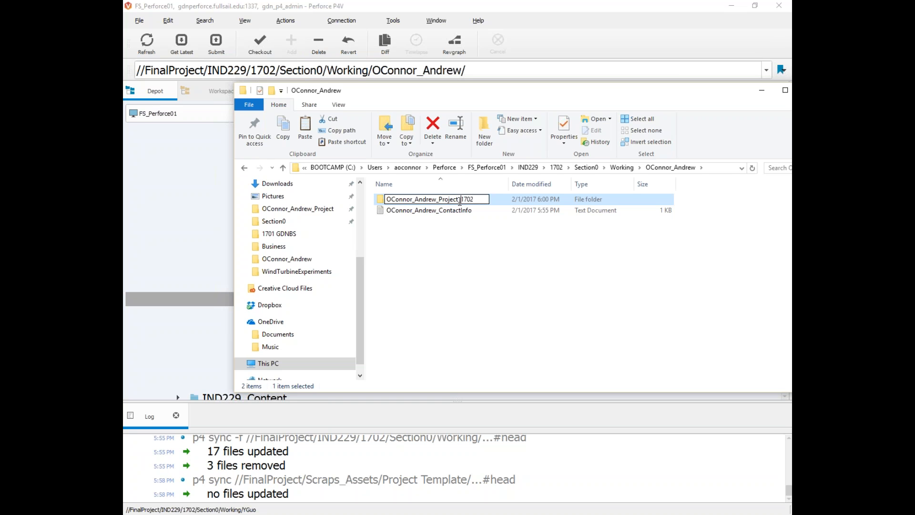
left_click(465, 237)
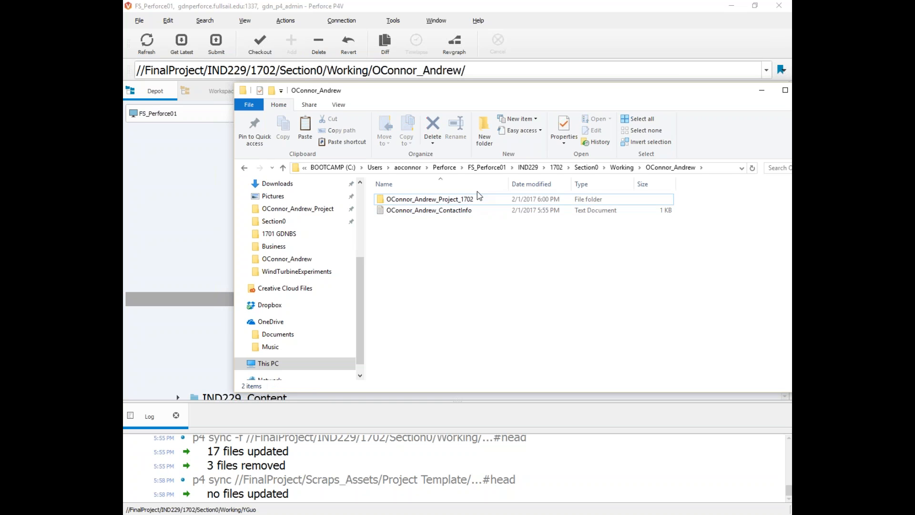
Step: Confirm the renamed folder holds Assets and ProjectSettings, then return to the student's folder
double_click(425, 199)
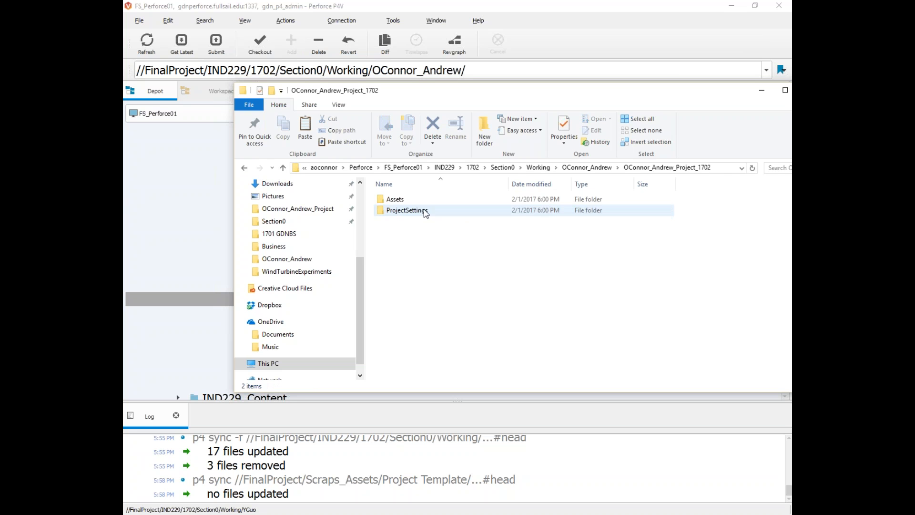
left_click(244, 168)
left_click_drag(366, 101, 506, 301)
left_click_drag(790, 162, 511, 180)
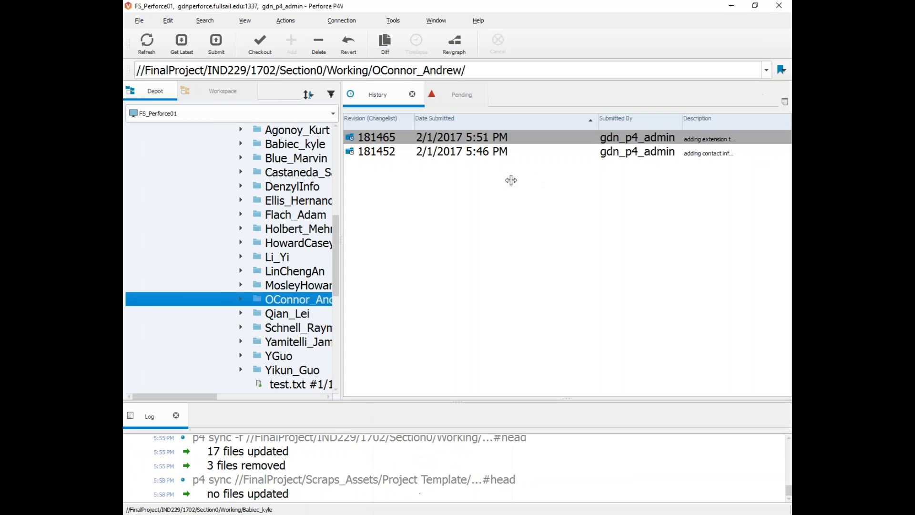
Step: In the Workspace tree, expand the student's Project_1702 folder to reveal Assets and ProjectSettings
left_click(228, 95)
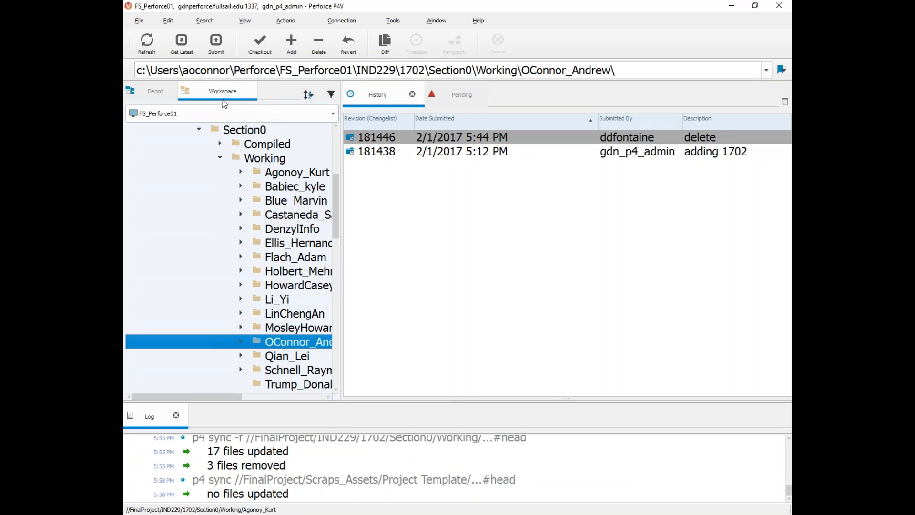
left_click(238, 343)
left_click_drag(341, 280, 580, 254)
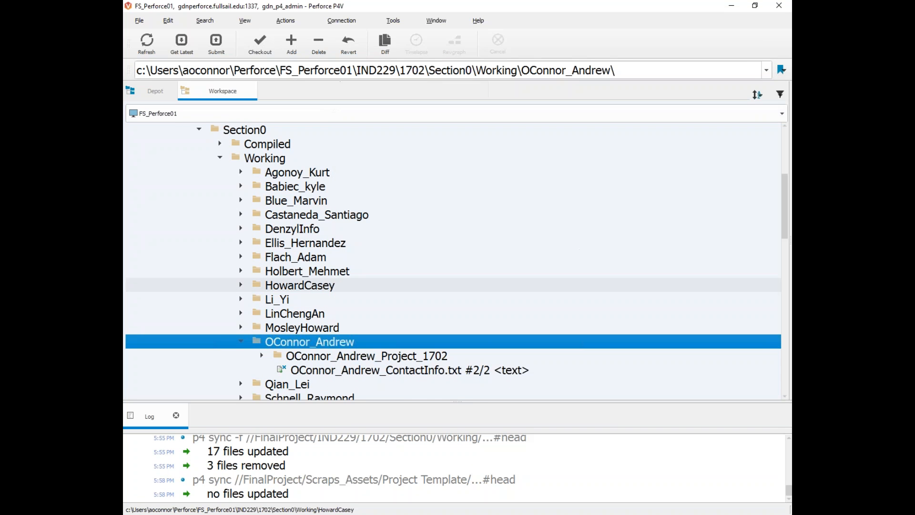
left_click(261, 355)
scroll(305, 343, "down", 1)
left_click(319, 329)
key("Down")
key("Up")
key("Down")
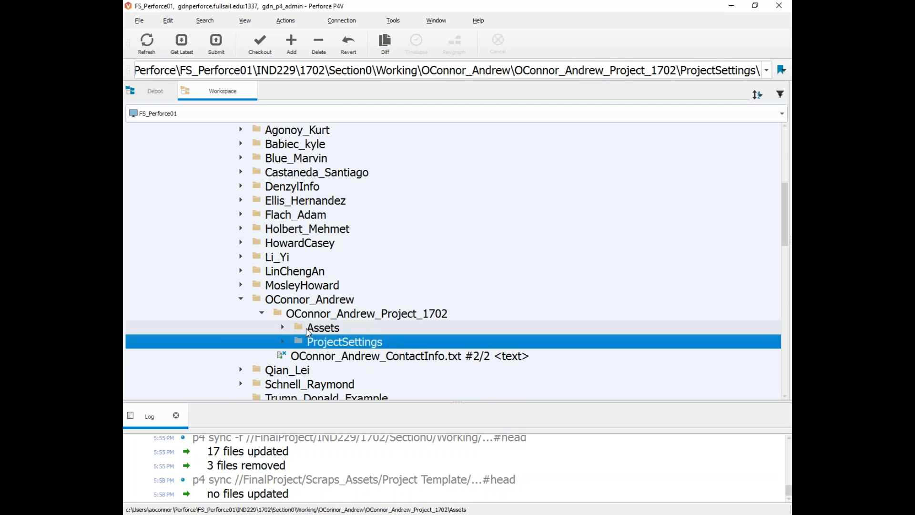
Step: Drag Assets and ProjectSettings onto the default pending changelist, opening 517 files for add
left_click(788, 166)
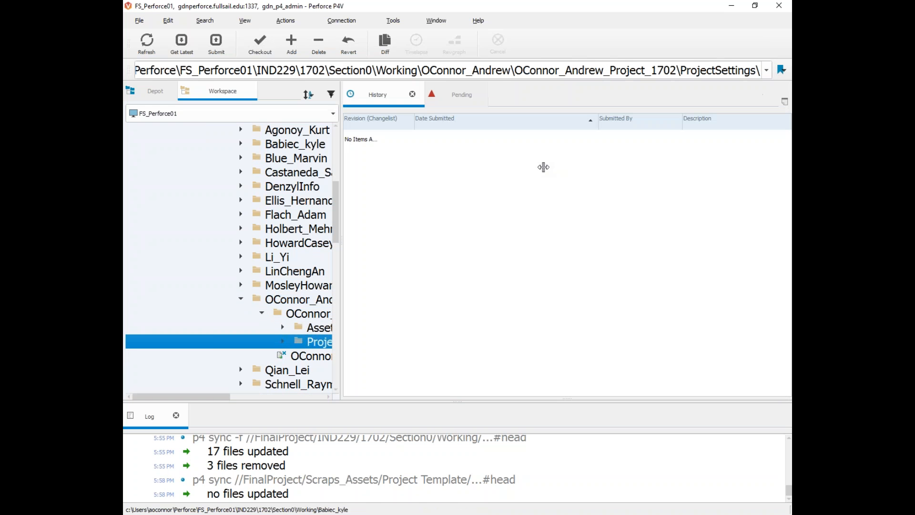
left_click(433, 94)
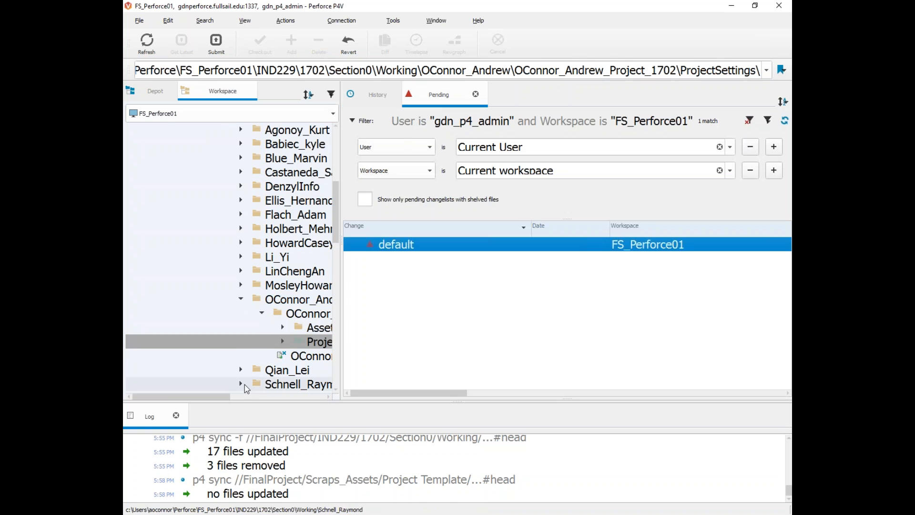
left_click_drag(204, 398, 245, 398)
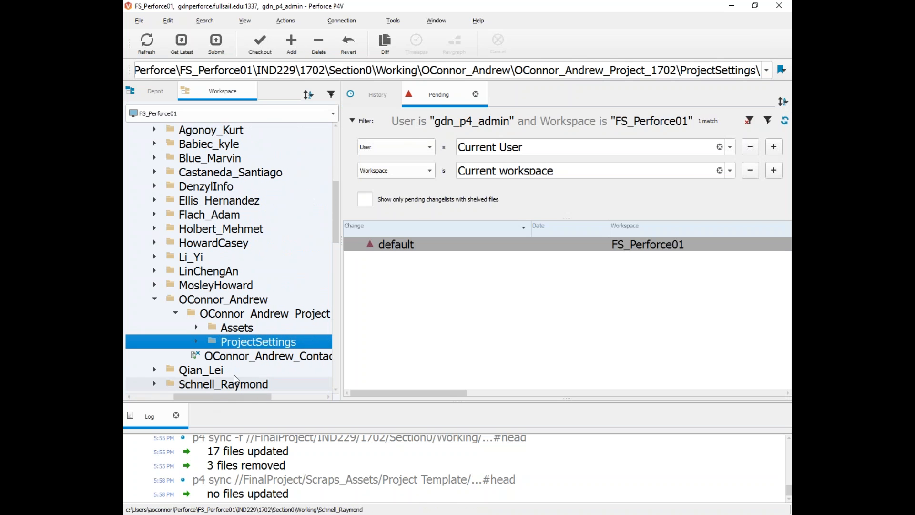
left_click(224, 328, "shift")
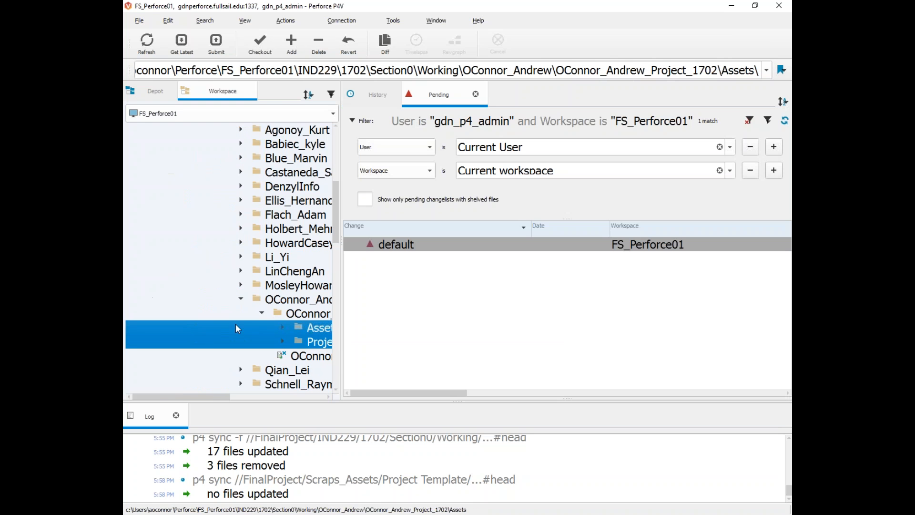
left_click_drag(298, 327, 389, 245)
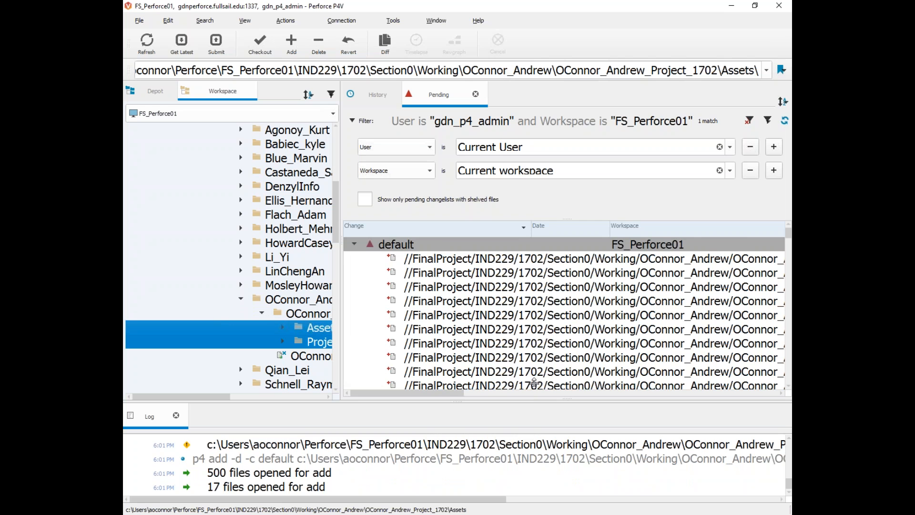
scroll(425, 335, "down", 1)
scroll(424, 336, "up", 1)
mouse_move(444, 394)
left_mouse_down()
mouse_move(568, 399)
mouse_move(444, 398)
left_mouse_up()
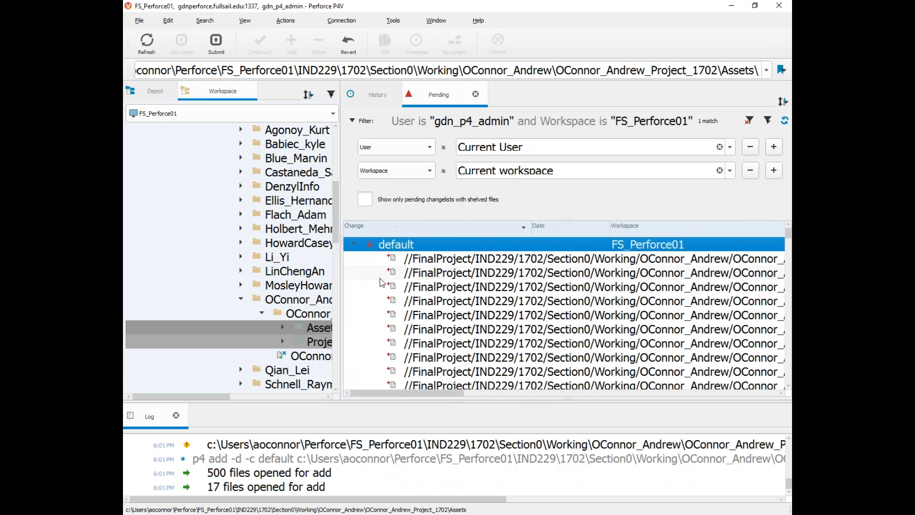
Step: Submit the default changelist's 517 files with a short description, creating change 181475
right_click(377, 245)
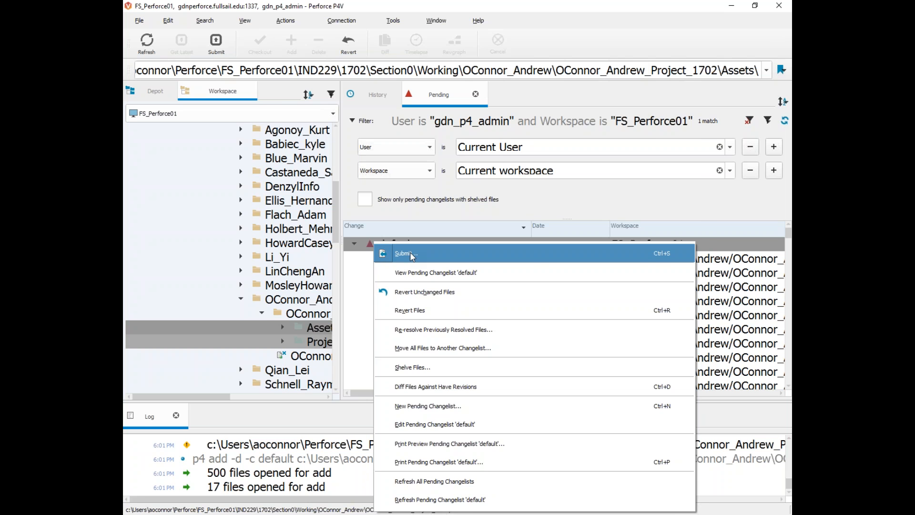
left_click(410, 253)
type("adding 1702 project to the depot")
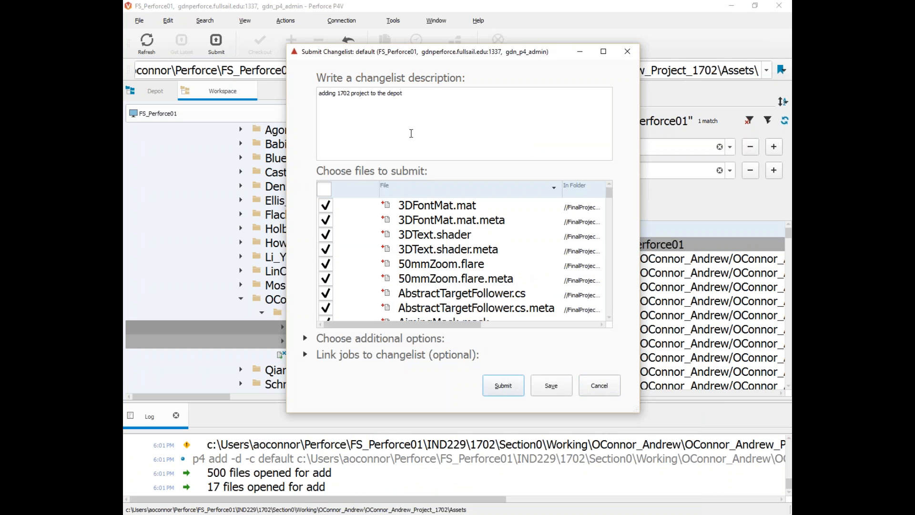
left_click(496, 382)
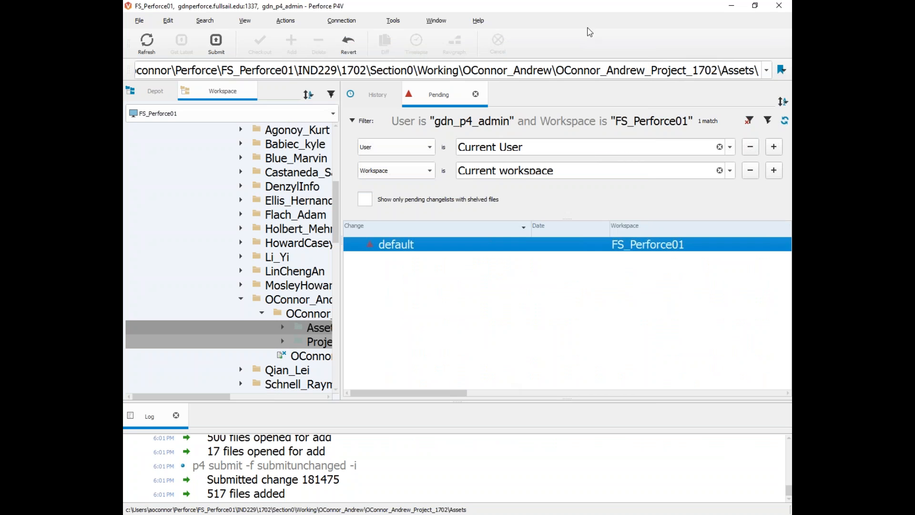
Step: Expand and collapse the new project's Assets and ProjectSettings in the depot view, then bring up the student folder's actions
left_click(154, 96)
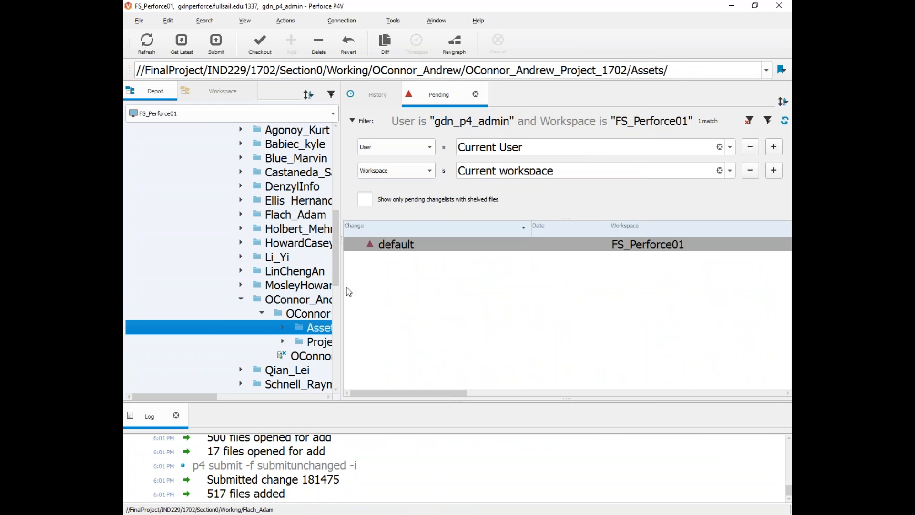
left_click_drag(341, 309, 744, 314)
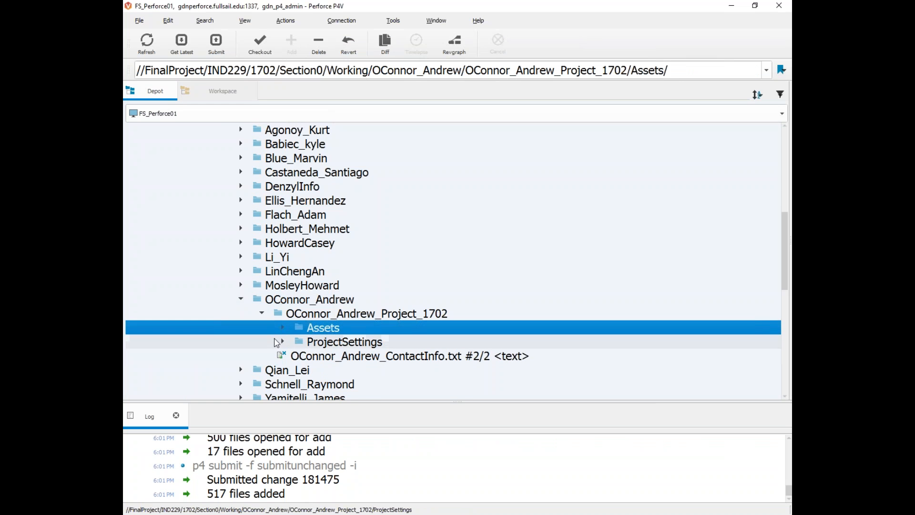
left_click(283, 341)
left_click(283, 341)
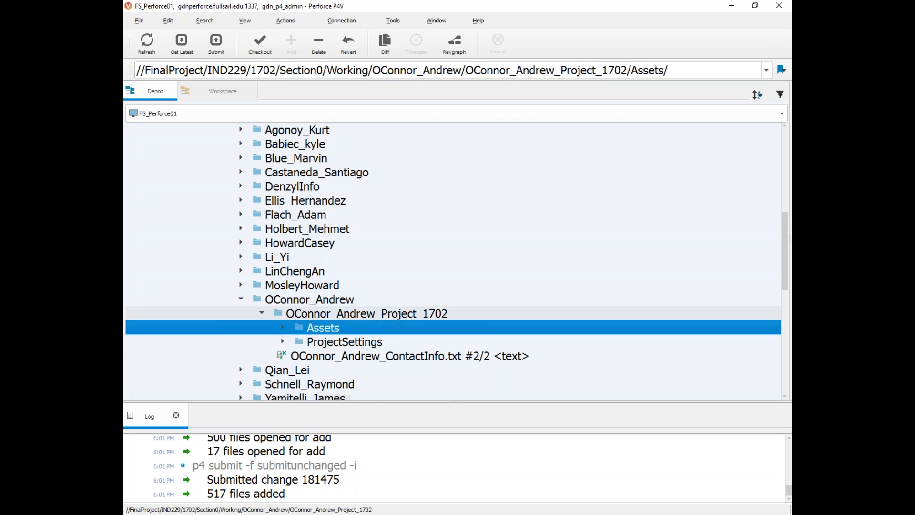
left_click(279, 317)
left_click(283, 328)
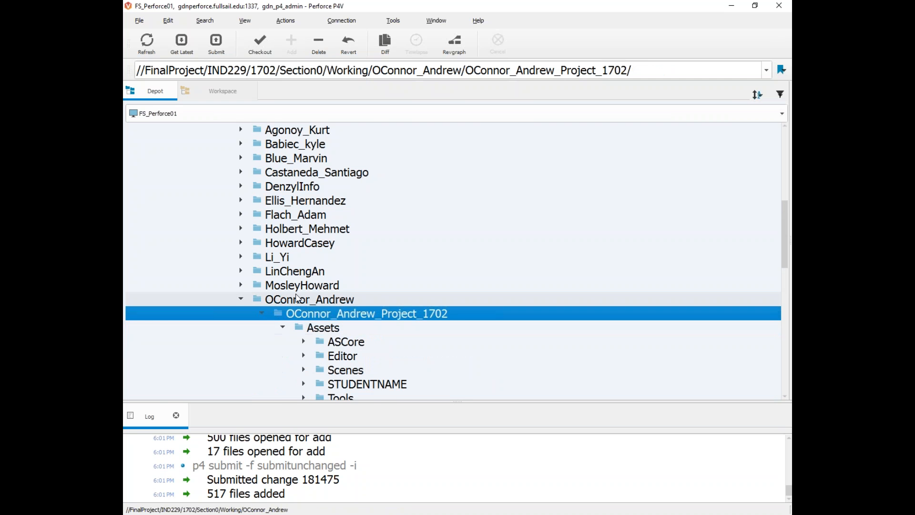
scroll(286, 261, "down", 2)
left_click(282, 242)
left_click(281, 256)
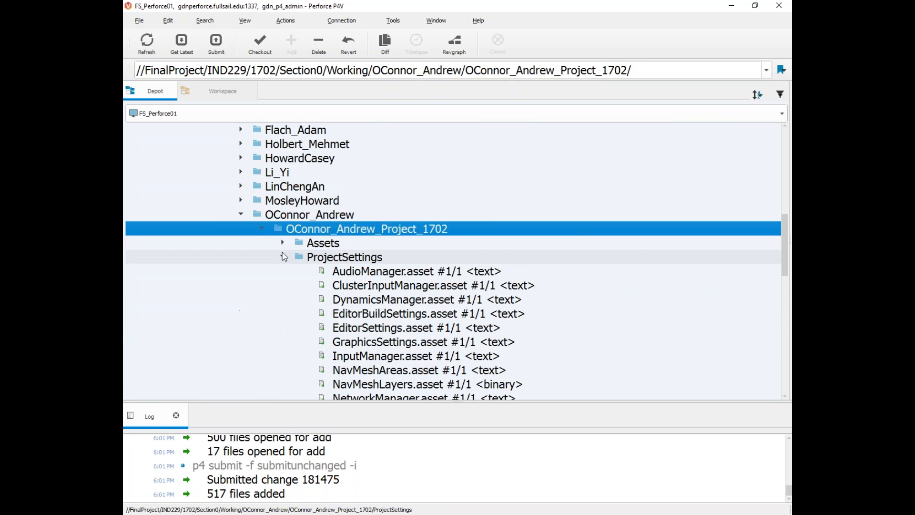
left_click(281, 257)
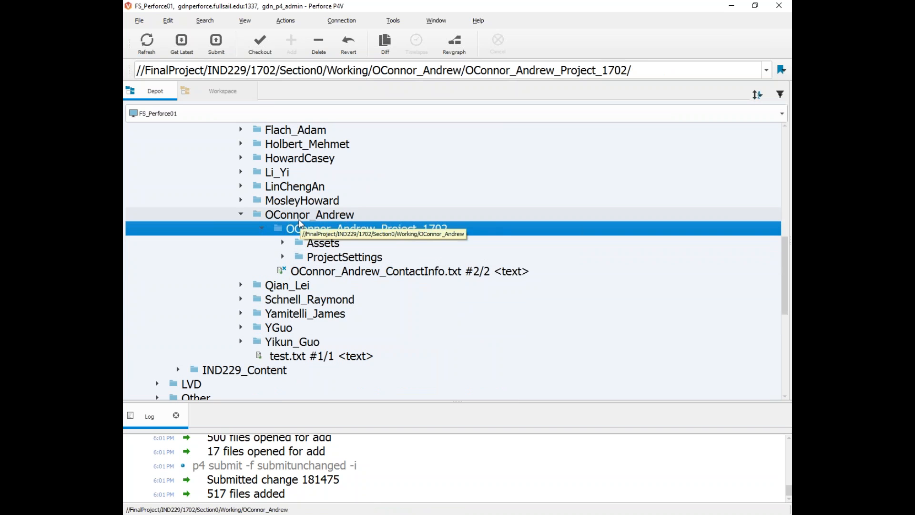
right_click(302, 215)
Step: Show the student folder in Explorer and browse 1702 > Section0 > Working to it
mouse_move(307, 510)
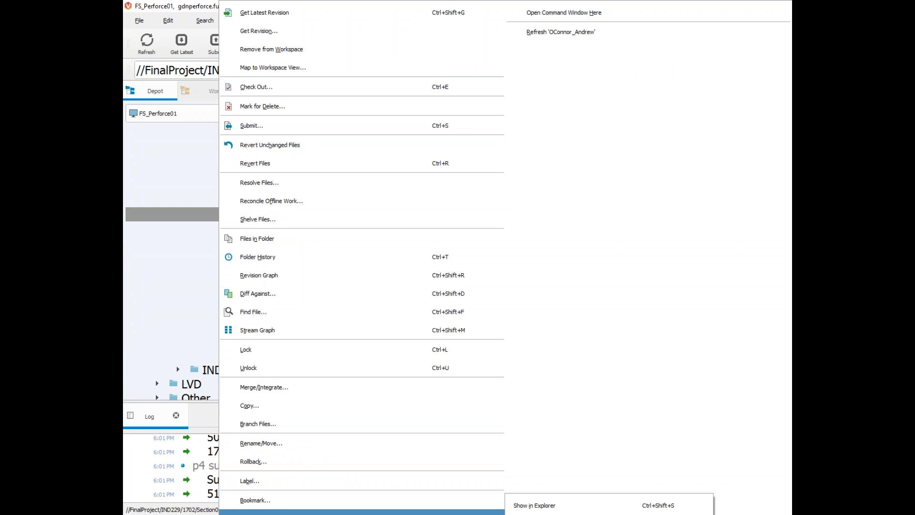
left_click(570, 506)
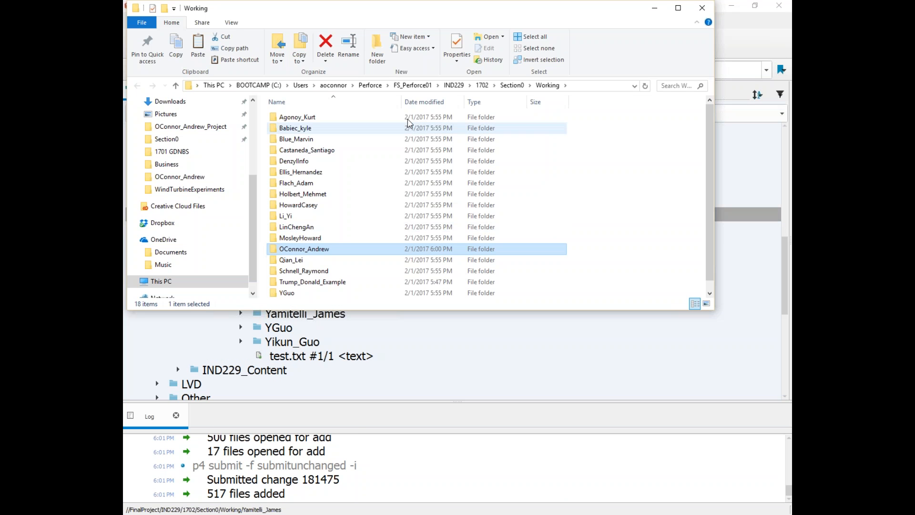
left_click(507, 85)
left_click(482, 85)
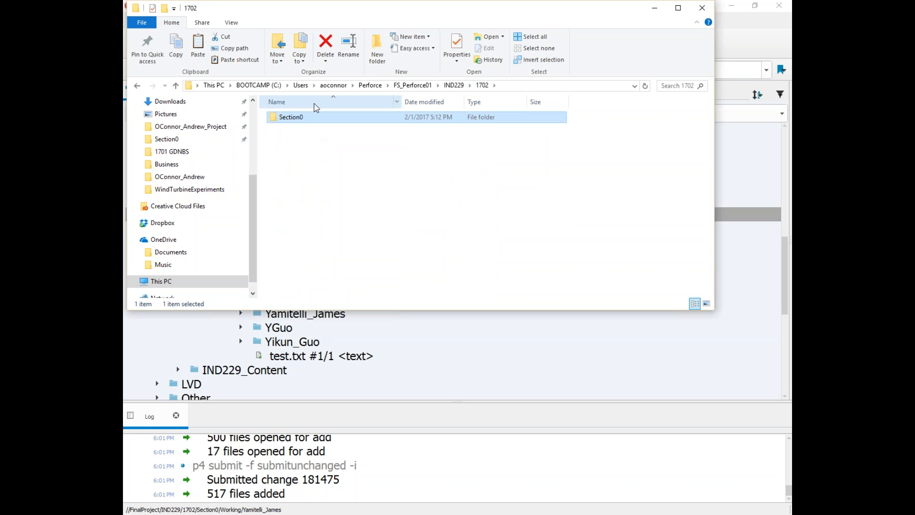
double_click(287, 118)
double_click(288, 128)
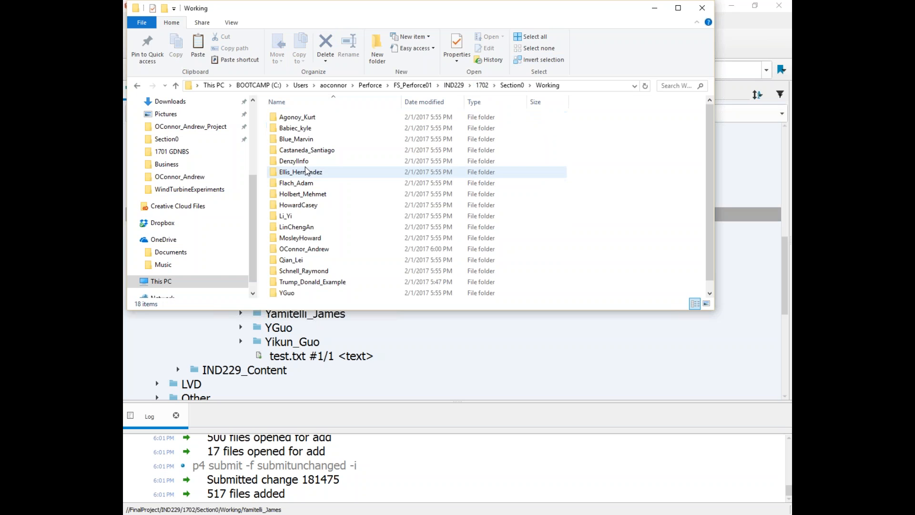
double_click(297, 249)
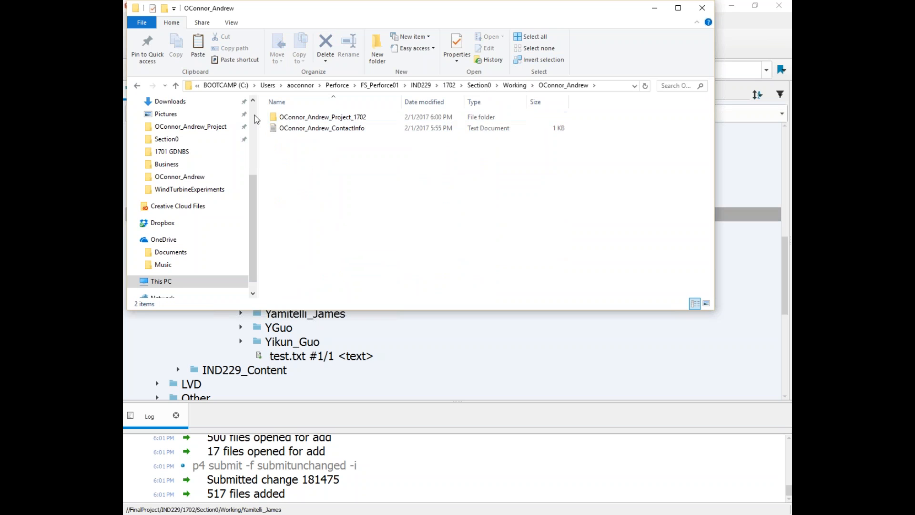
Step: Navigate from FS_Perforce01 through IND229 to the 1702 folder
left_click(138, 86)
left_click(137, 86)
scroll(190, 175, "up", 2)
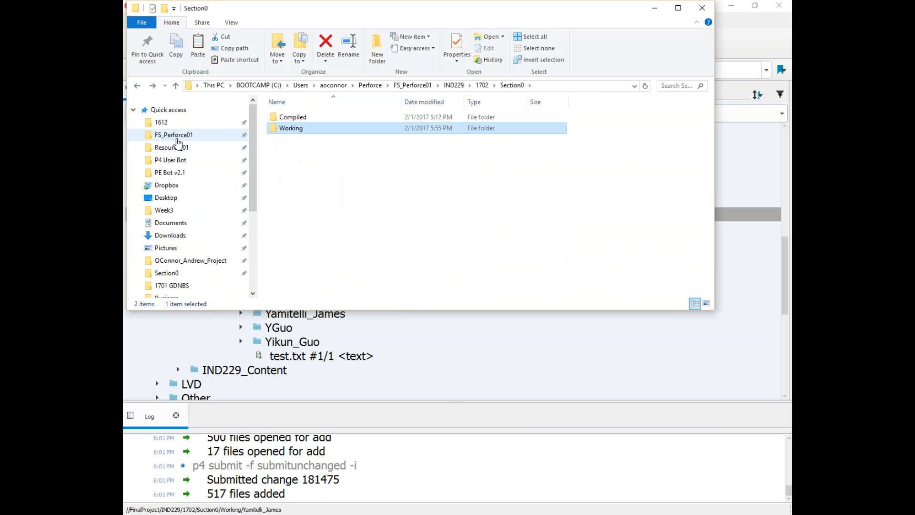
left_click(178, 138)
double_click(305, 127)
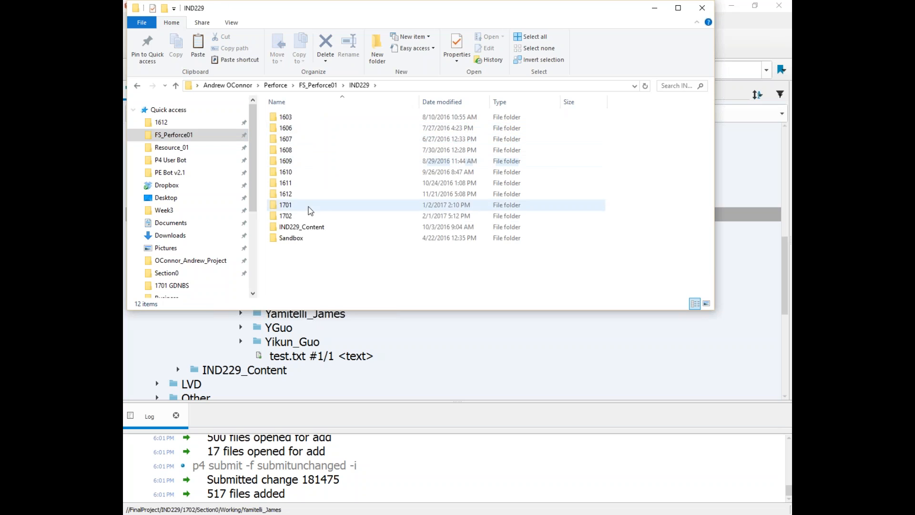
double_click(291, 215)
double_click(291, 118)
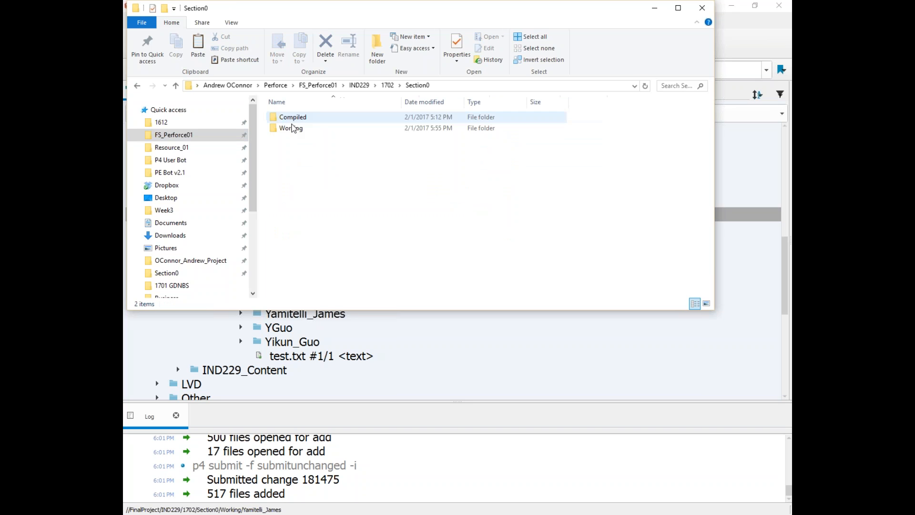
left_click(137, 85)
double_click(281, 118)
key("alt+Left")
Step: Pin Section0 to Quick access and look through its Working and Compiled folders
left_click_drag(289, 120, 184, 136)
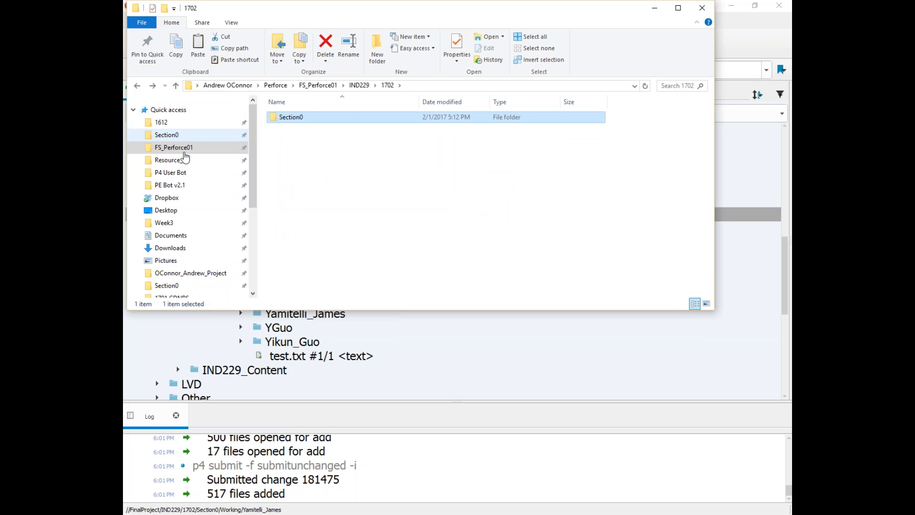
left_click(167, 135)
double_click(290, 128)
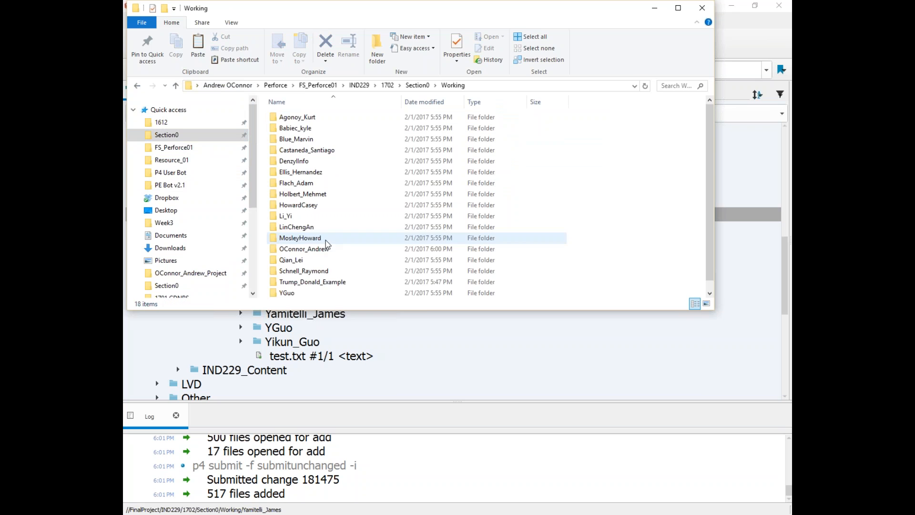
left_click(138, 86)
double_click(291, 116)
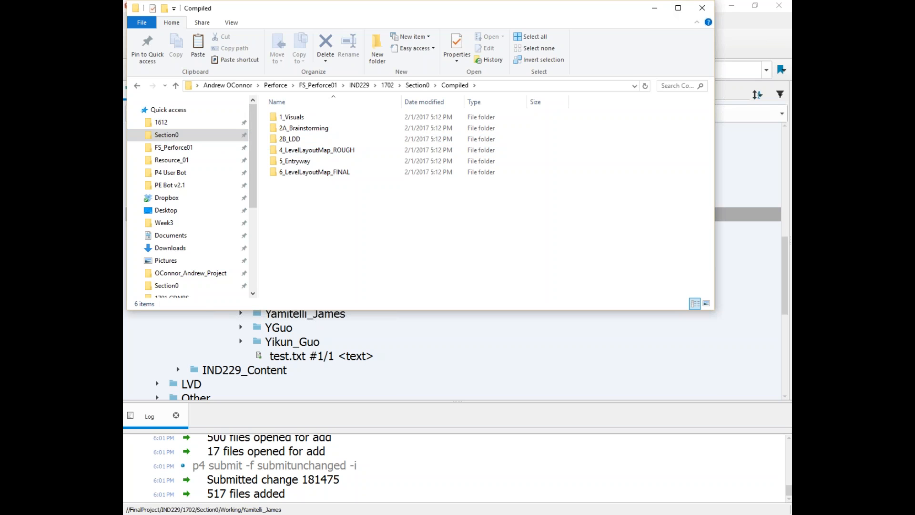
Step: Reopen Working and go into the student's Project_1702 folder
left_click(167, 135)
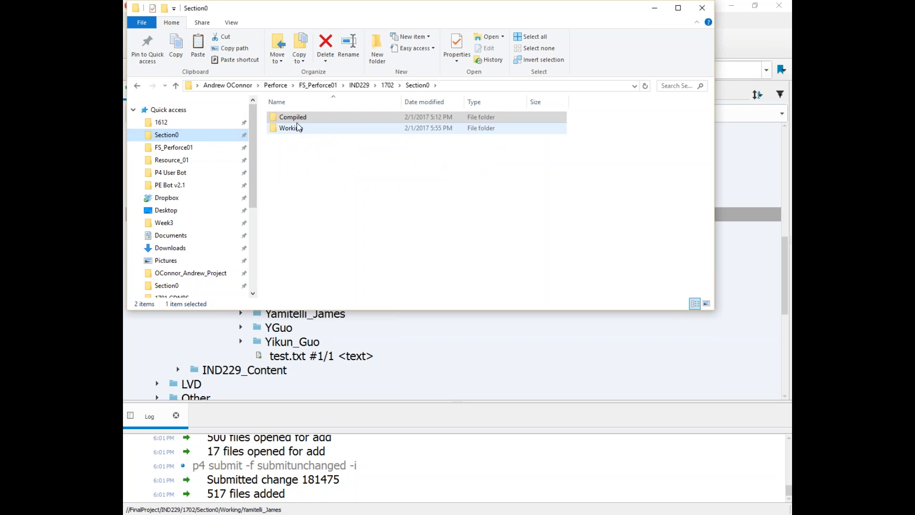
double_click(297, 128)
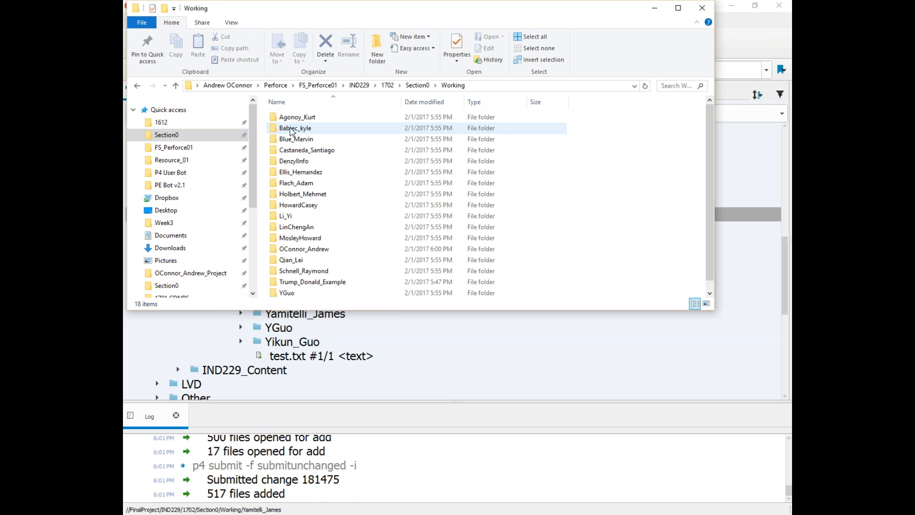
double_click(298, 252)
double_click(300, 117)
Step: Close Explorer, expand Assets > Scenes in the depot, and select HUB.unity at #1/1
left_click(702, 7)
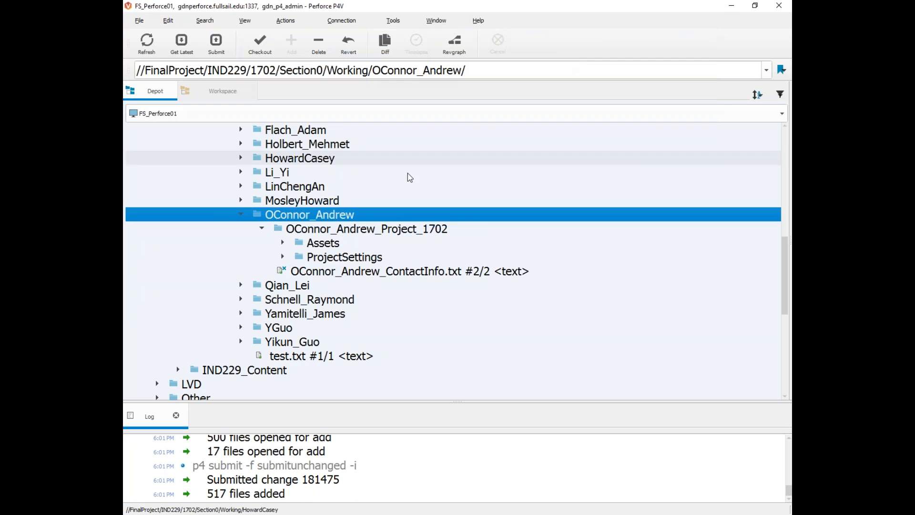
left_click(283, 242)
scroll(306, 246, "down", 1)
left_click(303, 243)
scroll(310, 238, "down", 1)
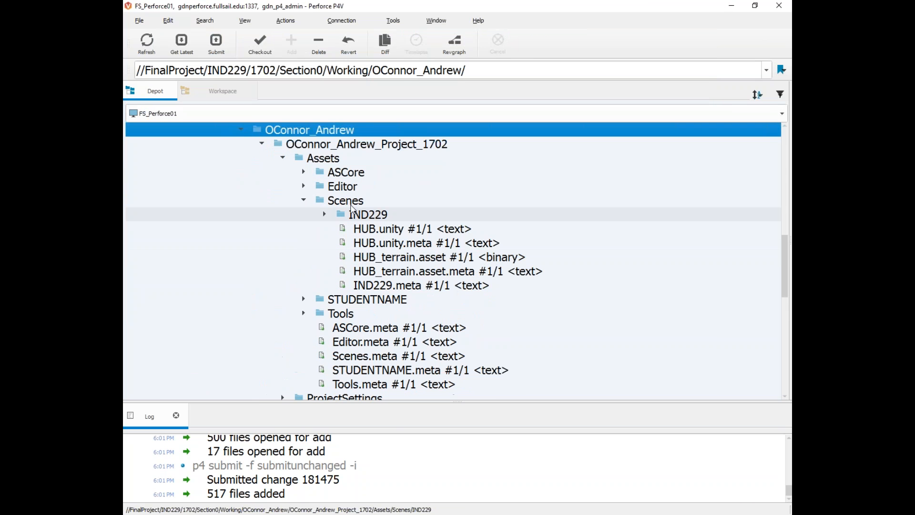
left_click(382, 232)
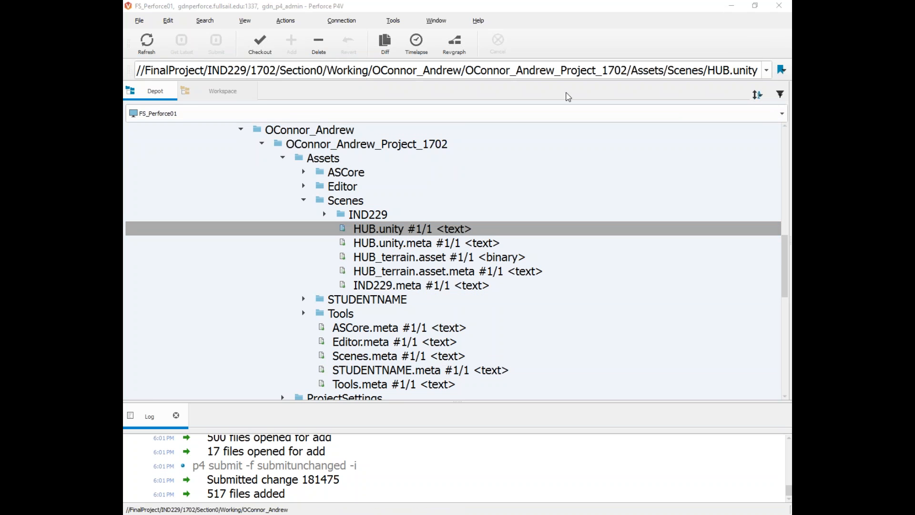
left_click(405, 148)
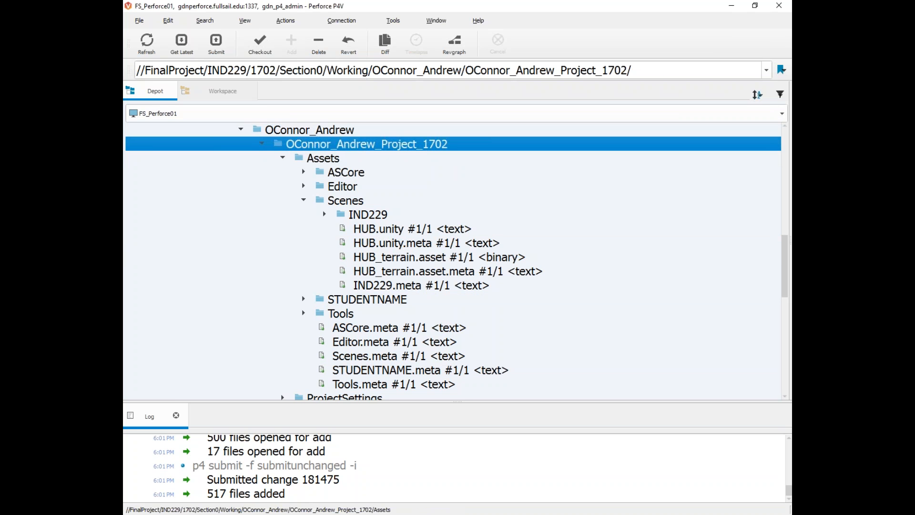
left_click_drag(791, 329, 472, 242)
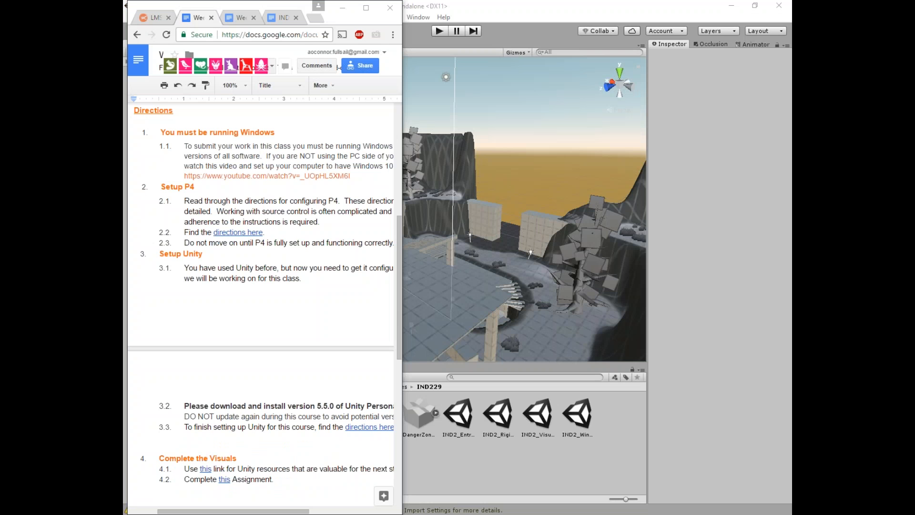
Step: Read through the Project Setup directions, highlighting the Windows requirement text
scroll(289, 182, "up", 7)
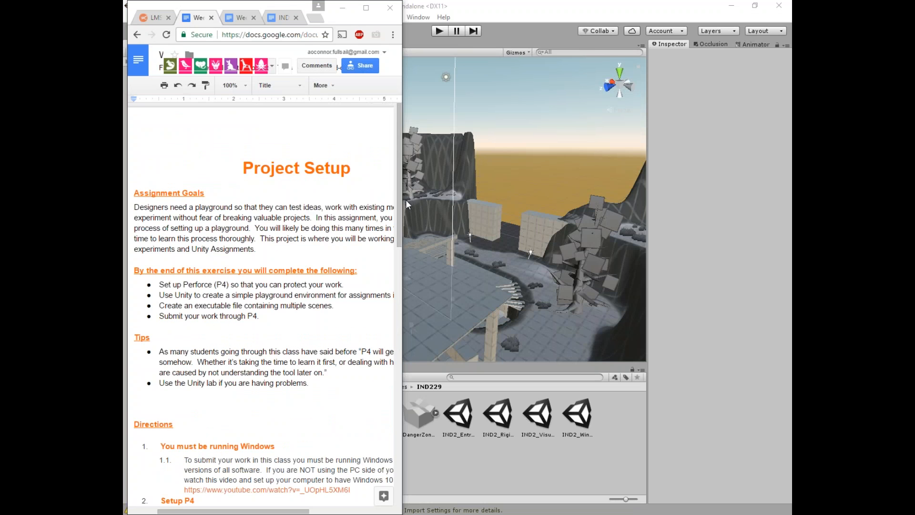
scroll(400, 200, "down", 3)
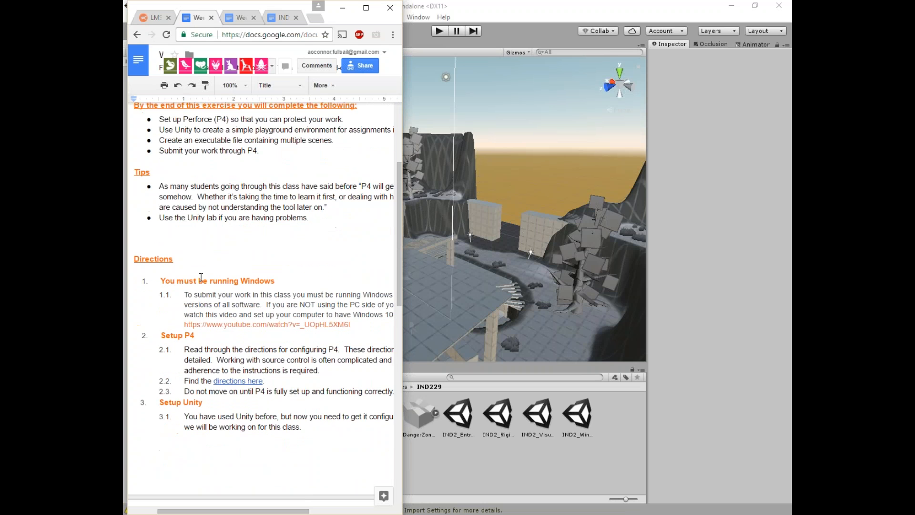
left_click_drag(161, 281, 324, 325)
scroll(324, 326, "down", 1)
left_click_drag(172, 299, 346, 339)
scroll(320, 336, "down", 2)
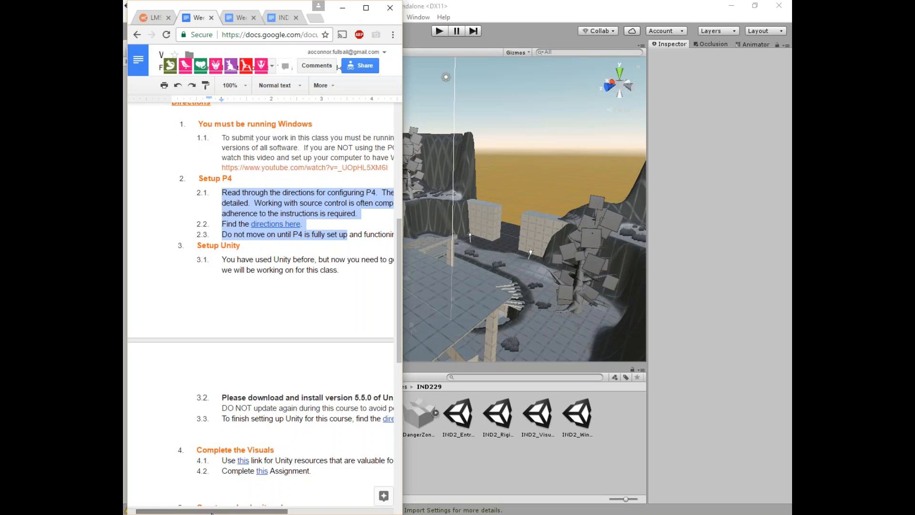
left_click_drag(214, 511, 237, 511)
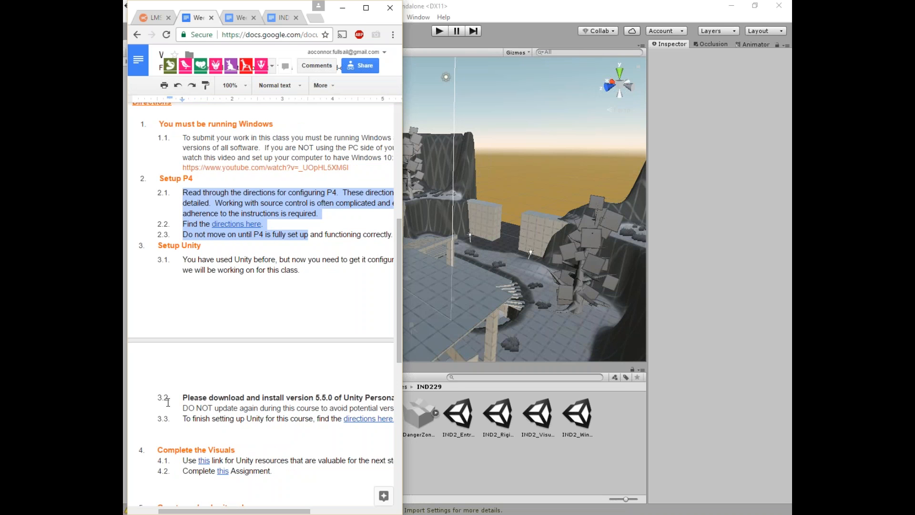
scroll(196, 283, "down", 2)
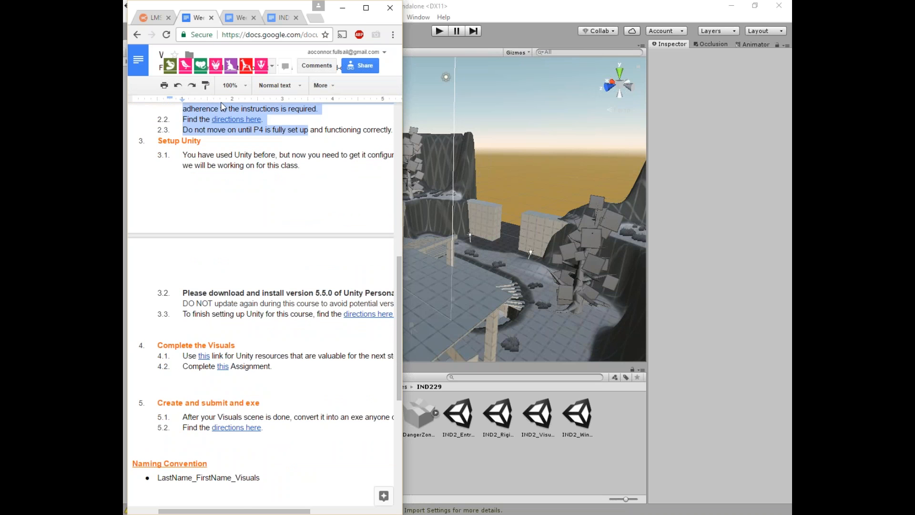
scroll(272, 173, "down", 3)
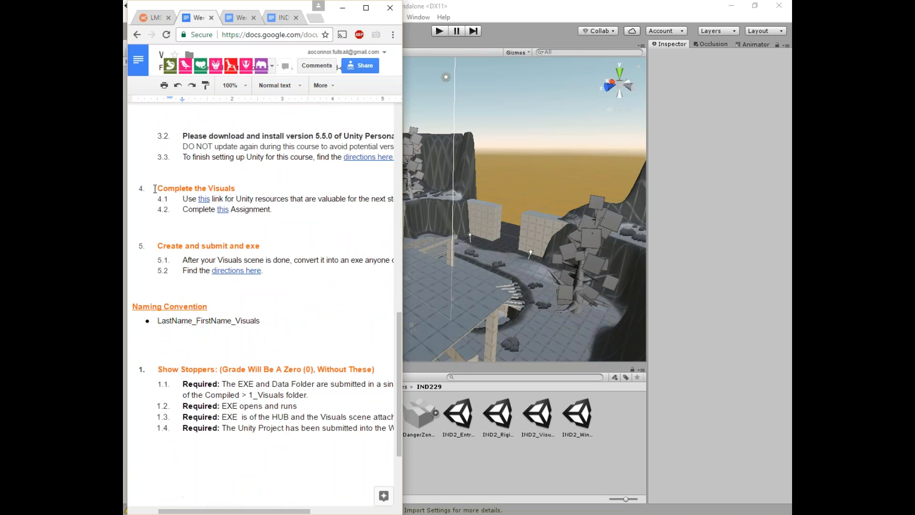
Step: Follow the 'this' link in item 4.2 to the Complete the Visuals assignment
triple_click(201, 195)
left_click_drag(202, 194, 319, 217)
left_click(324, 219)
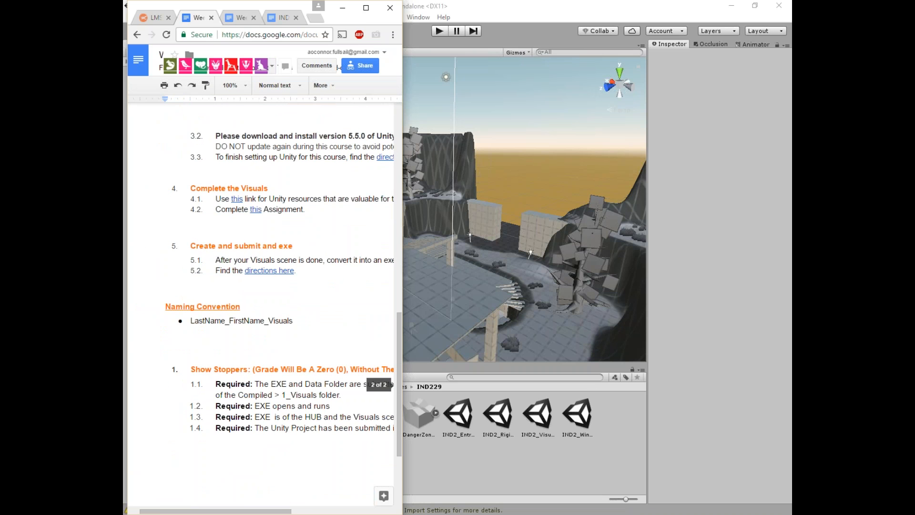
scroll(286, 310, "right", 1)
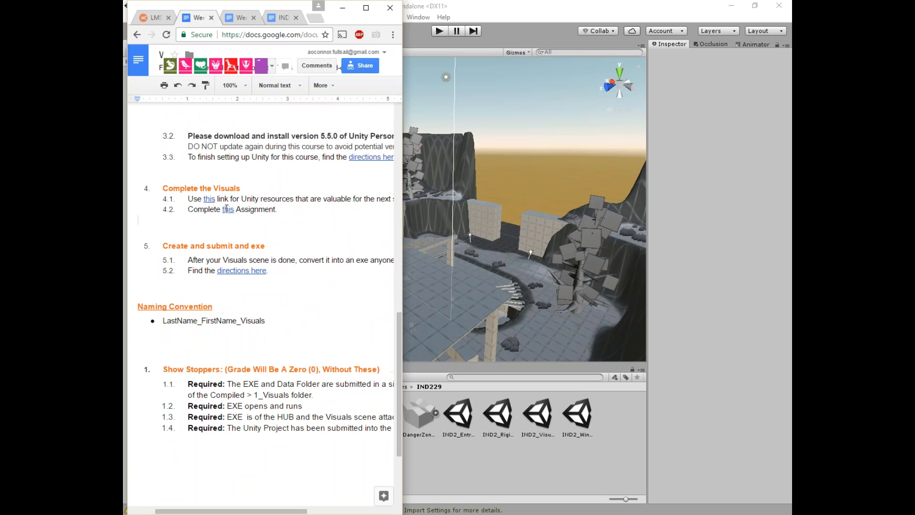
left_click(228, 210)
Step: Open the linked Week1_AS_Visuals document, read its Assignment Goals, then narrow the browser so Unity shows
left_click(305, 227)
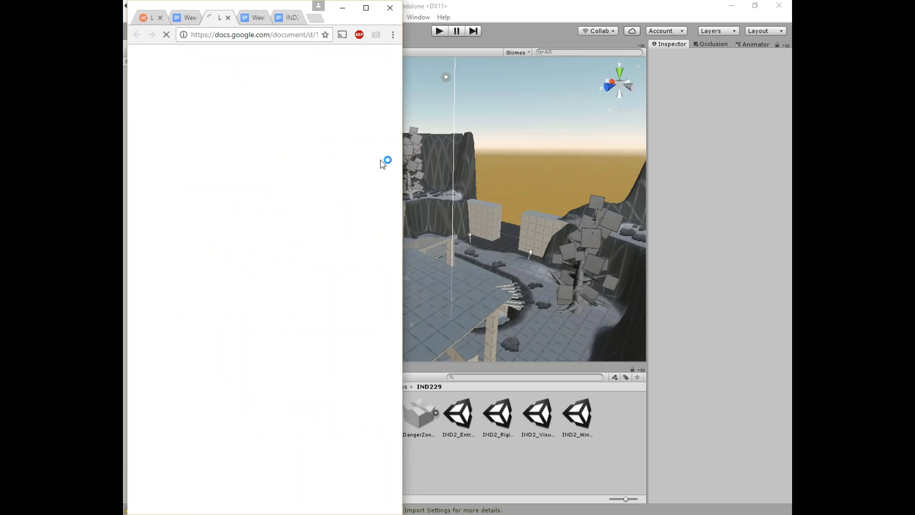
left_click_drag(403, 150, 614, 152)
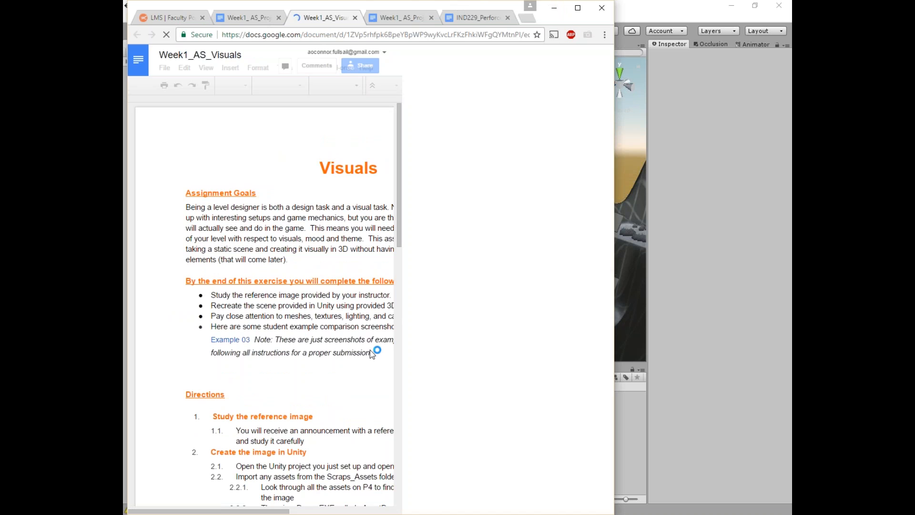
scroll(402, 486, "down", 3)
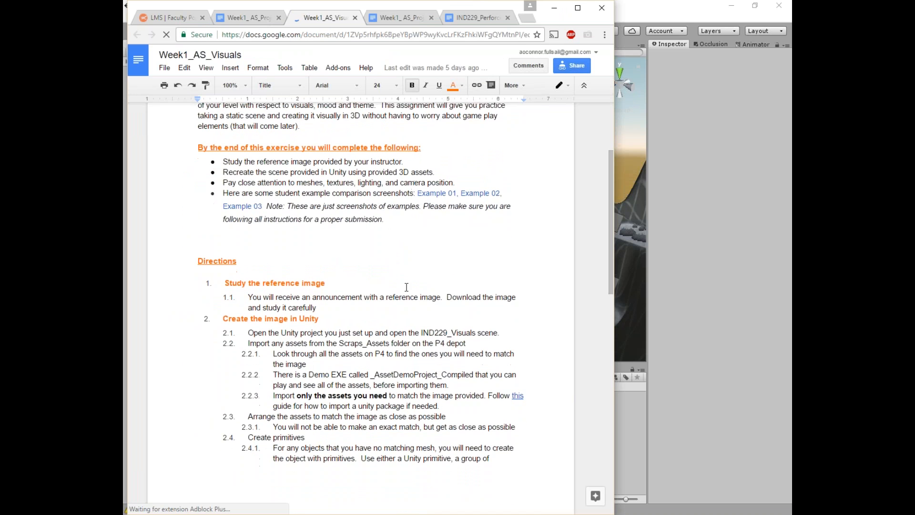
scroll(326, 390, "up", 3)
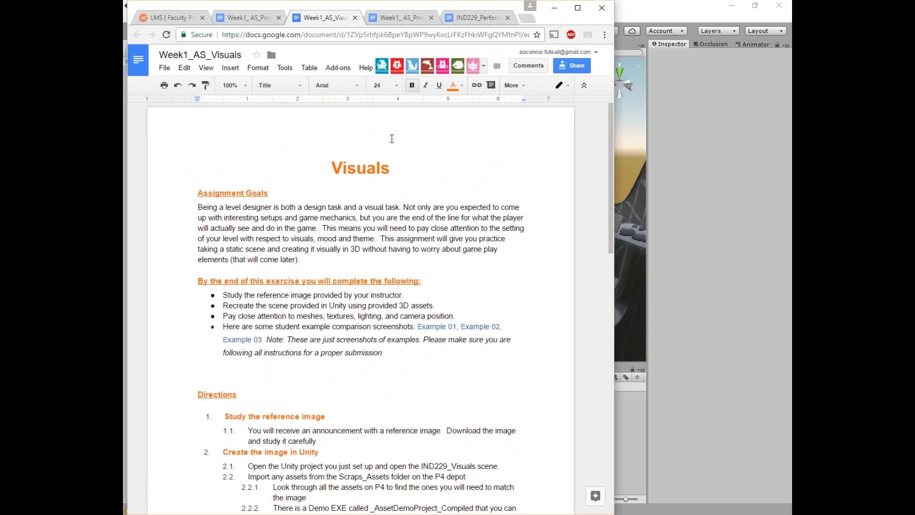
left_click_drag(614, 169, 540, 176)
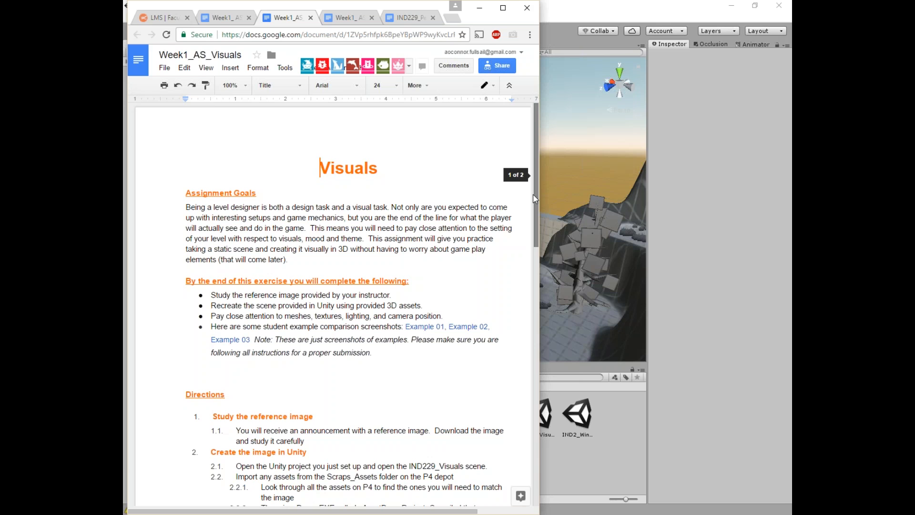
Step: Return to the Full Sail LMS page in a widened browser and open the course announcements
left_click(160, 18)
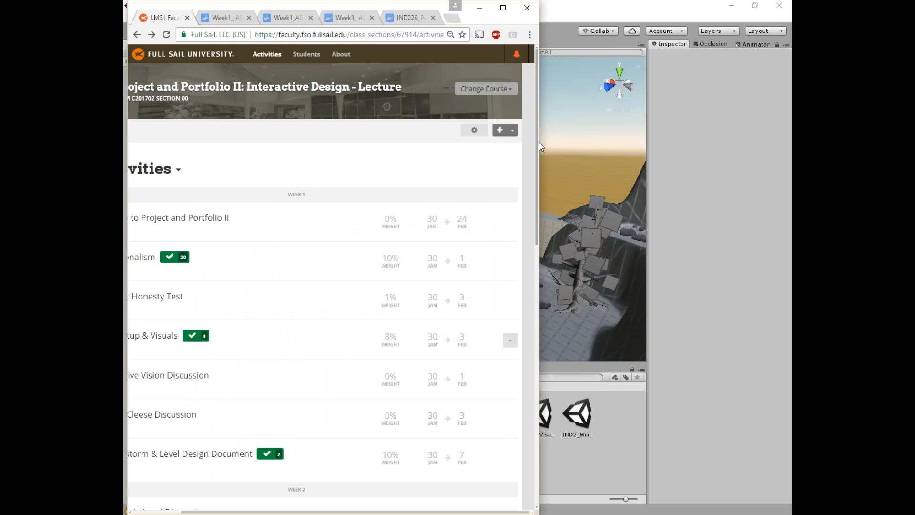
left_click_drag(548, 141, 669, 141)
left_click(583, 53)
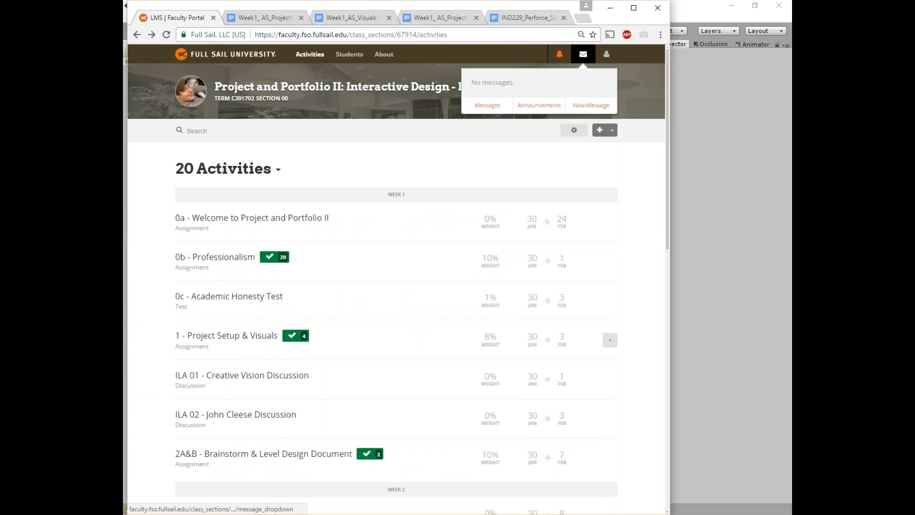
left_click(539, 114)
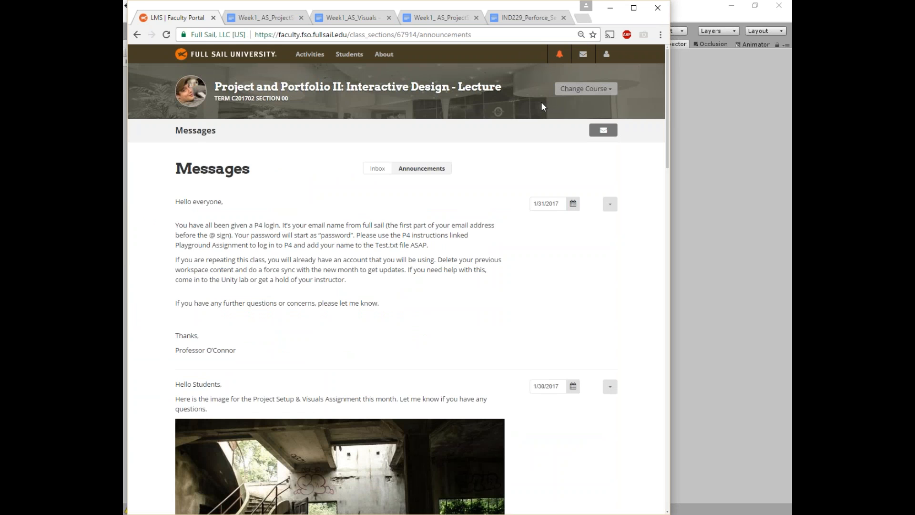
scroll(214, 286, "down", 2)
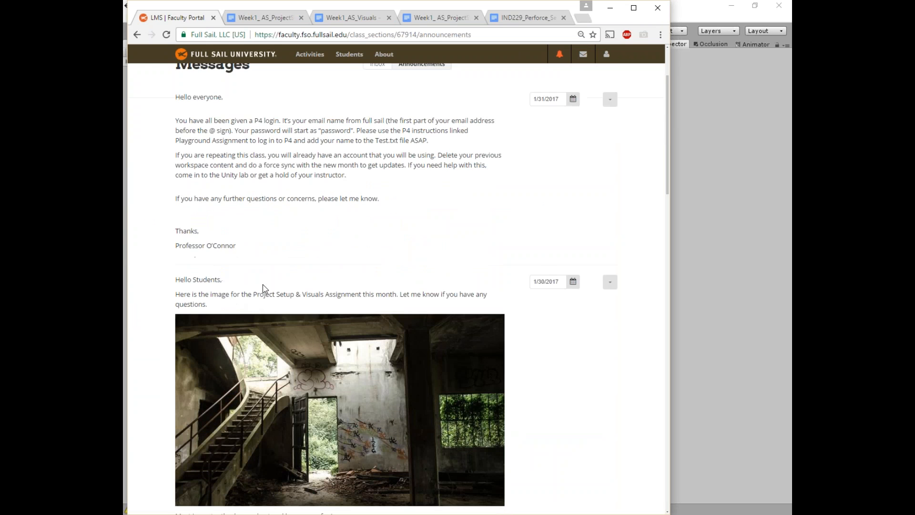
scroll(366, 280, "up", 1)
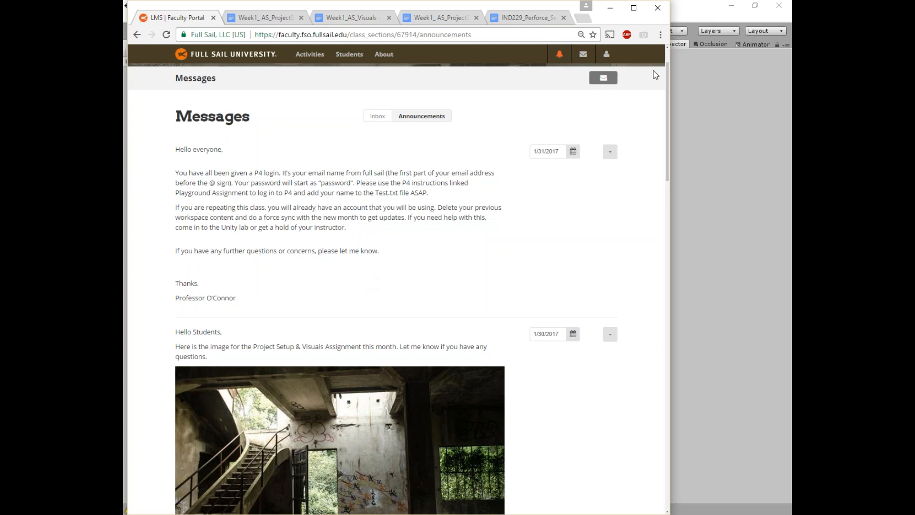
Step: Scroll the announcements to the staircase reference image and bring up an example submission drawing
left_click(583, 54)
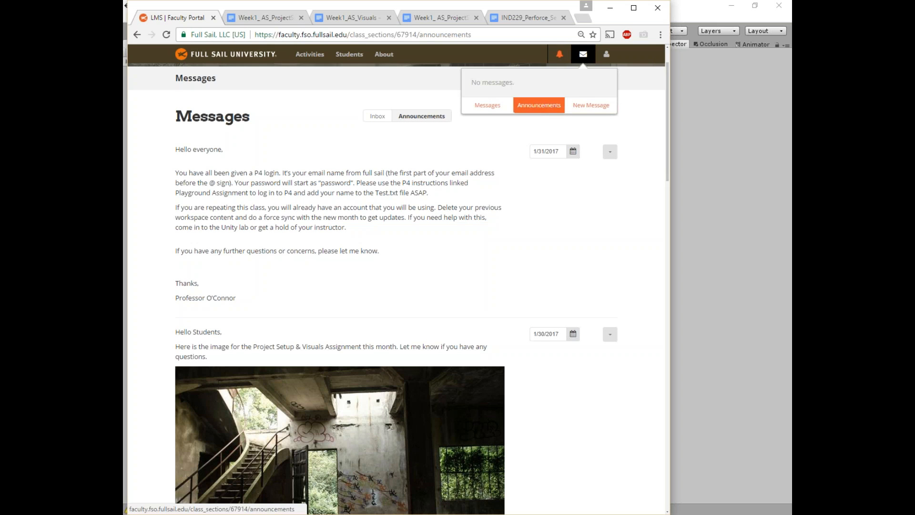
left_click(583, 55)
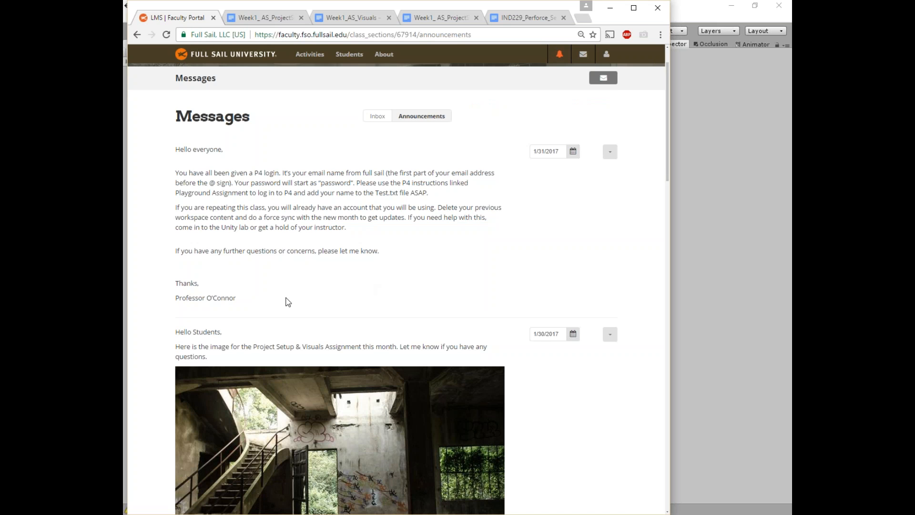
scroll(415, 258, "down", 1)
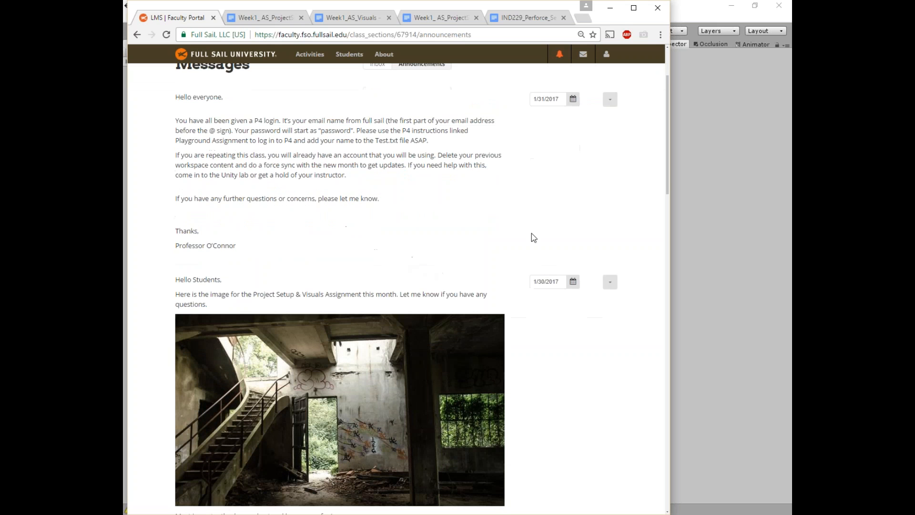
scroll(512, 236, "down", 2)
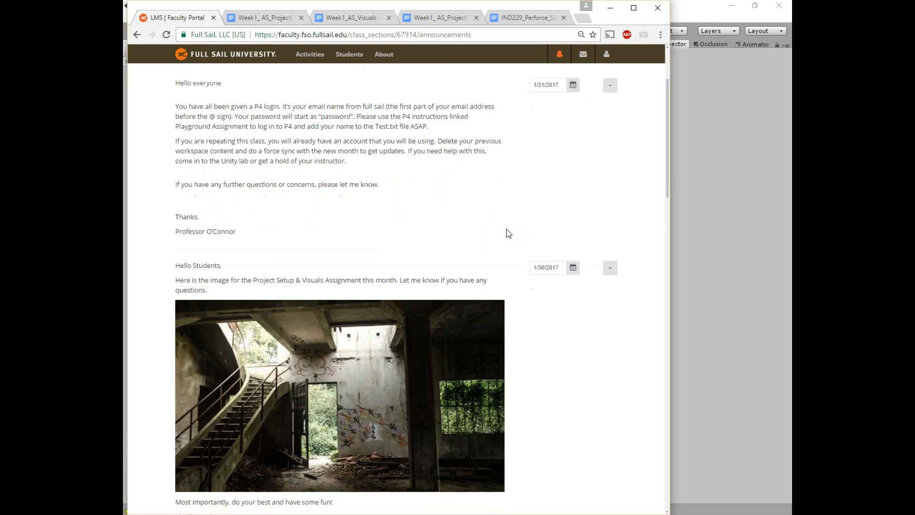
scroll(429, 367, "down", 1)
scroll(365, 395, "up", 1)
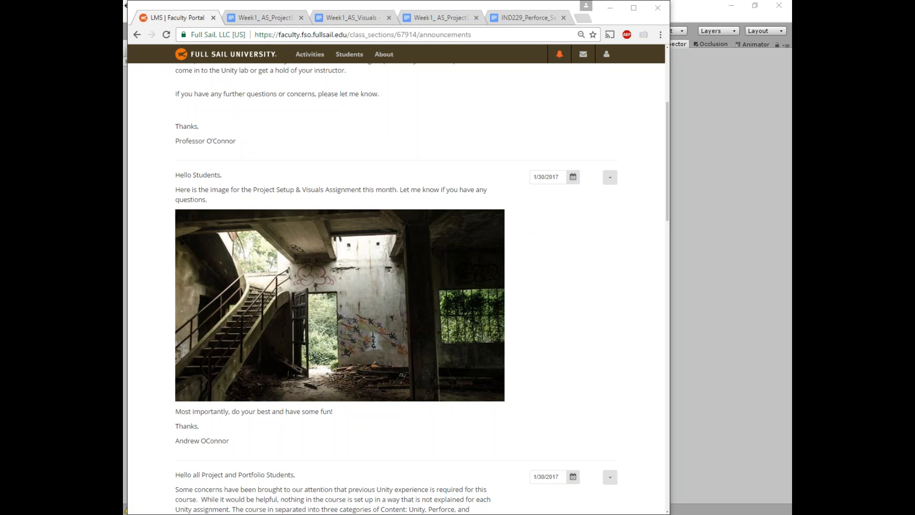
left_click_drag(124, 43, 506, 2)
Step: Zoom into the reference-photo versus Unity comparisons, view a second example, then minimize Google Drawings
left_click(189, 75)
mouse_move(259, 99)
left_mouse_down()
mouse_move(559, 380)
mouse_move(653, 489)
left_mouse_up()
scroll(489, 217, "up", 1)
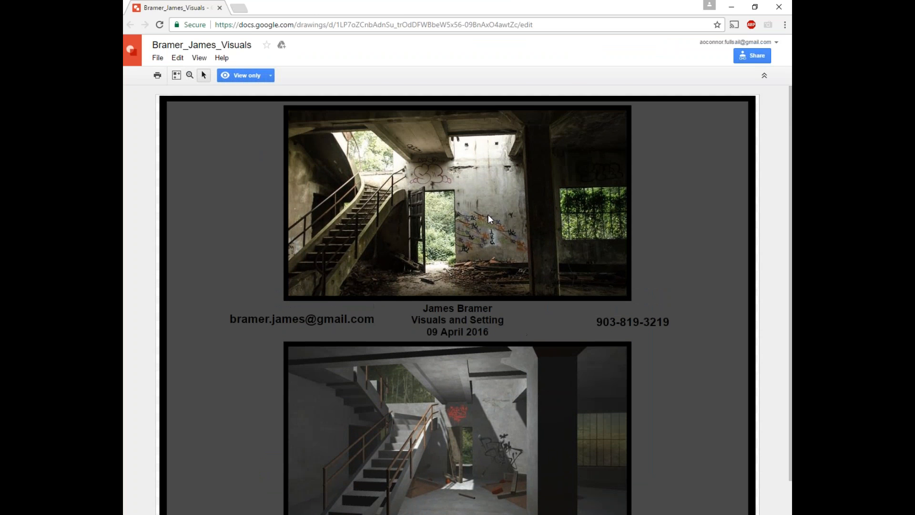
scroll(489, 186, "down", 1)
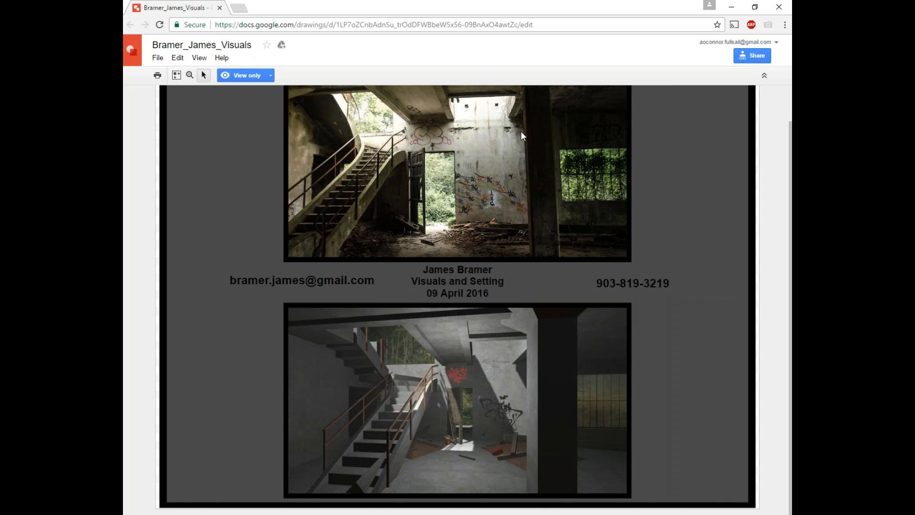
scroll(454, 171, "up", 2)
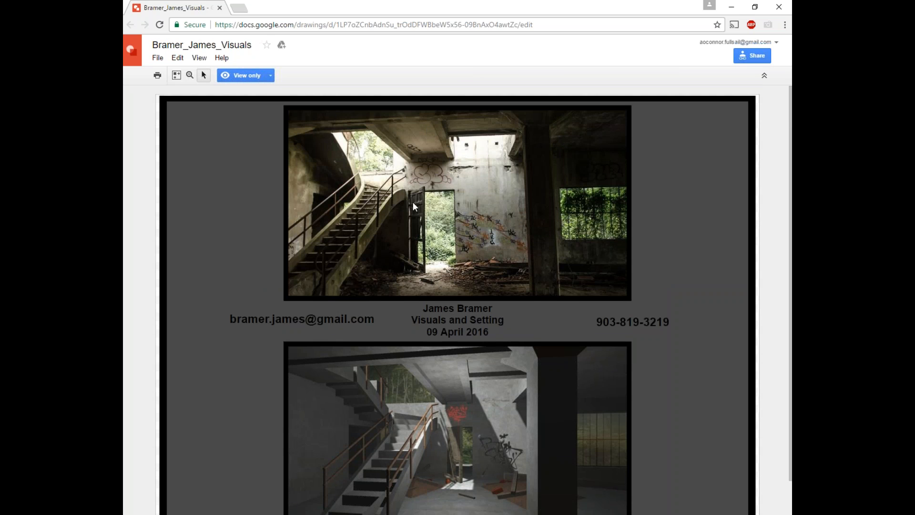
scroll(436, 276, "down", 2)
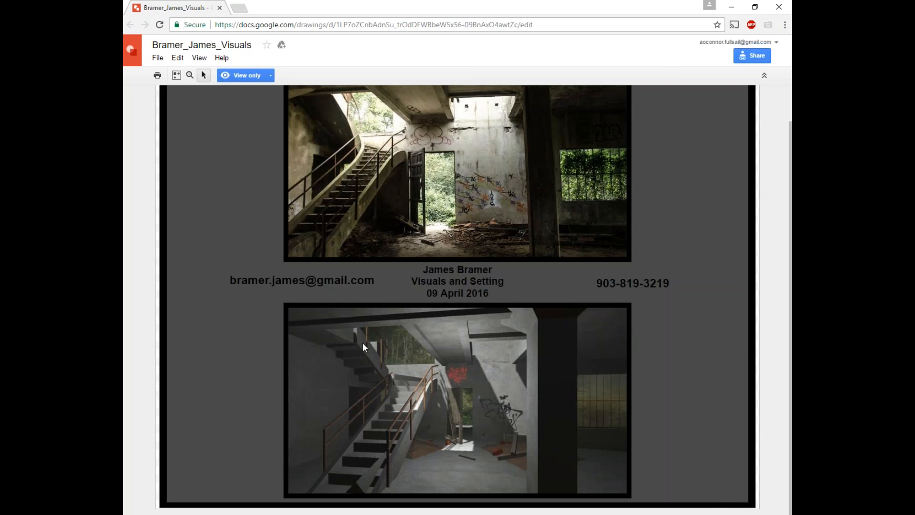
left_click_drag(123, 54, 501, 5)
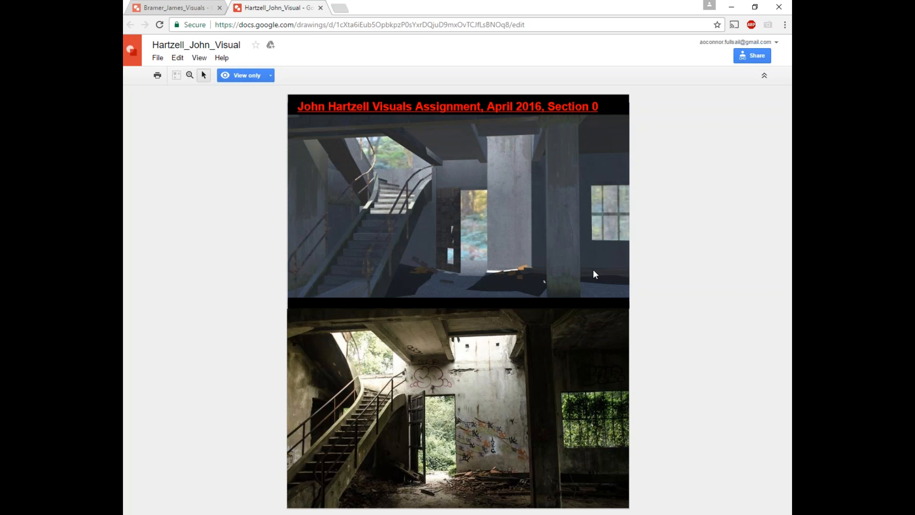
left_click(731, 8)
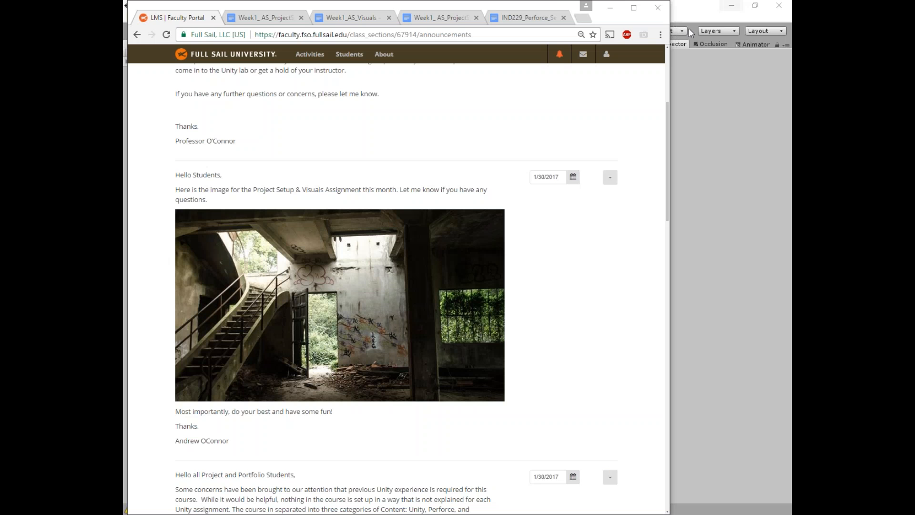
Step: Minimize the Full Sail LMS browser to uncover the desktop behind it
left_click(606, 10)
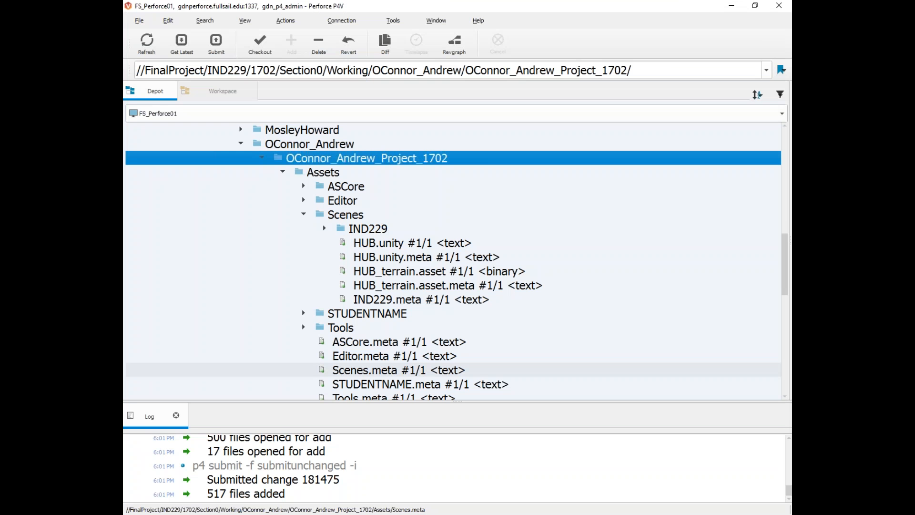
Step: Inspect HUB.unity and its .meta in the depot, then expand Editor to check CrossPlatformInput and its .meta
left_click(377, 244)
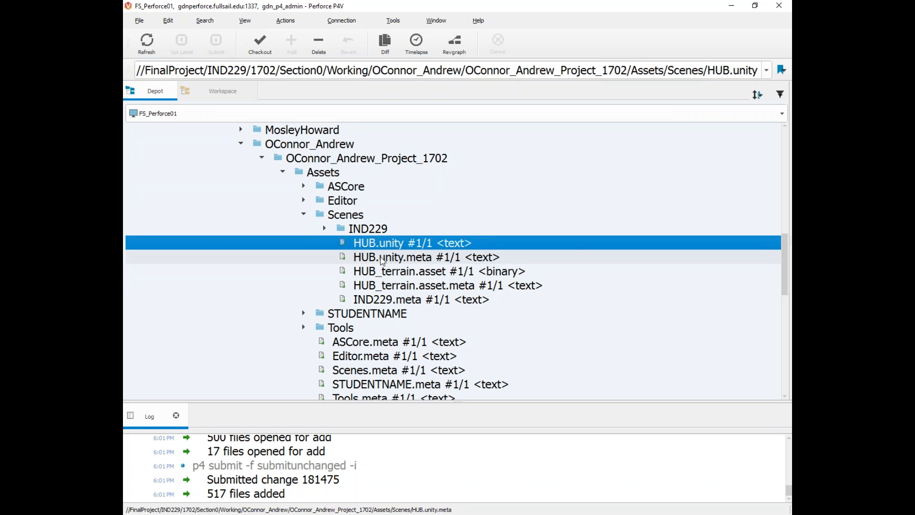
left_click(381, 257)
left_click(393, 243)
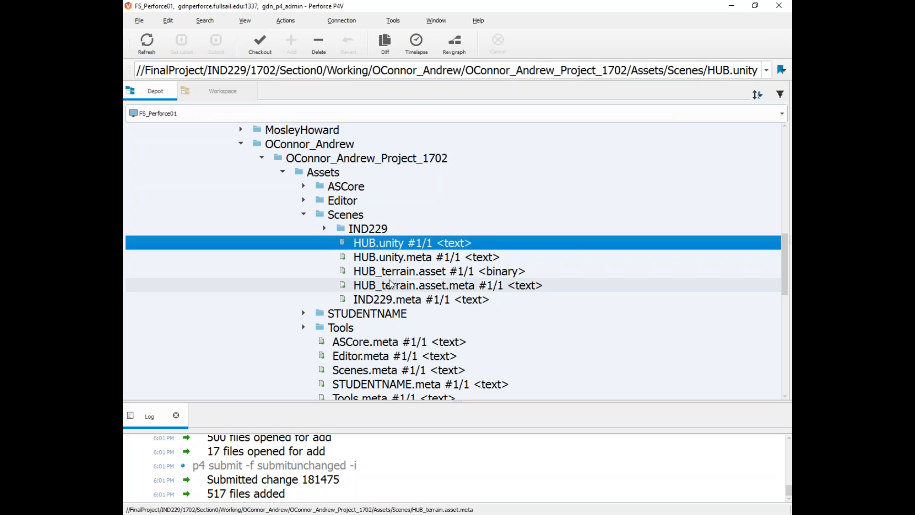
left_click(401, 259)
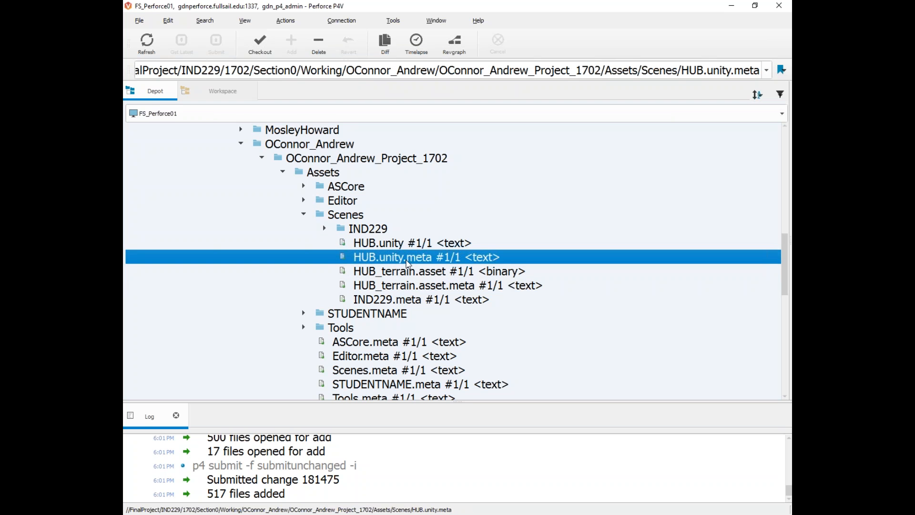
left_click(400, 244)
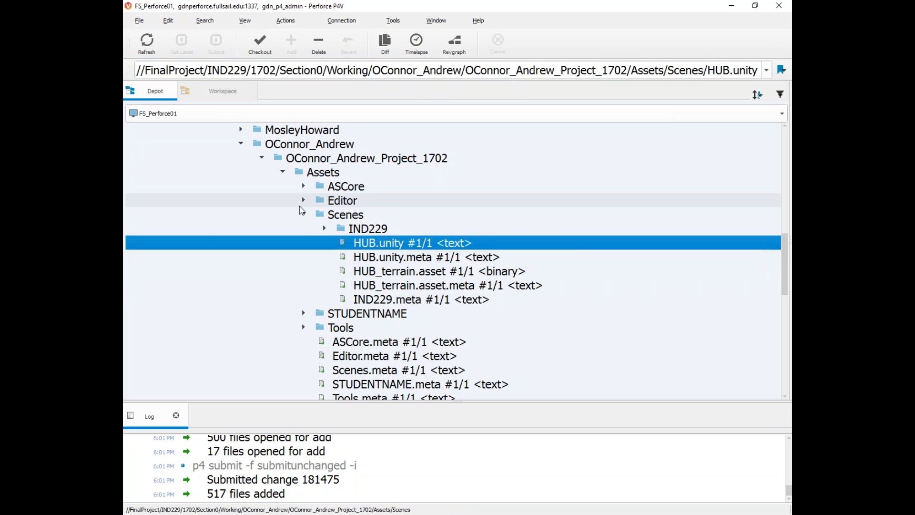
left_click(301, 200)
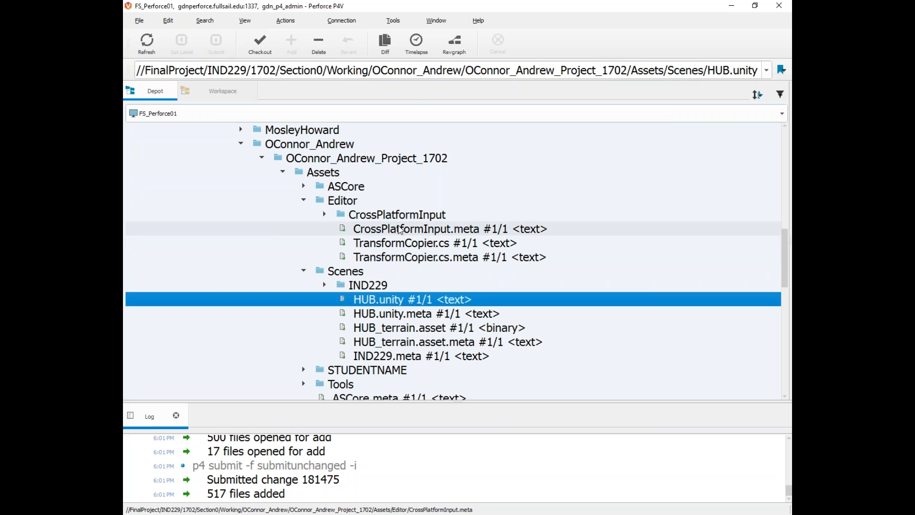
left_click(418, 215)
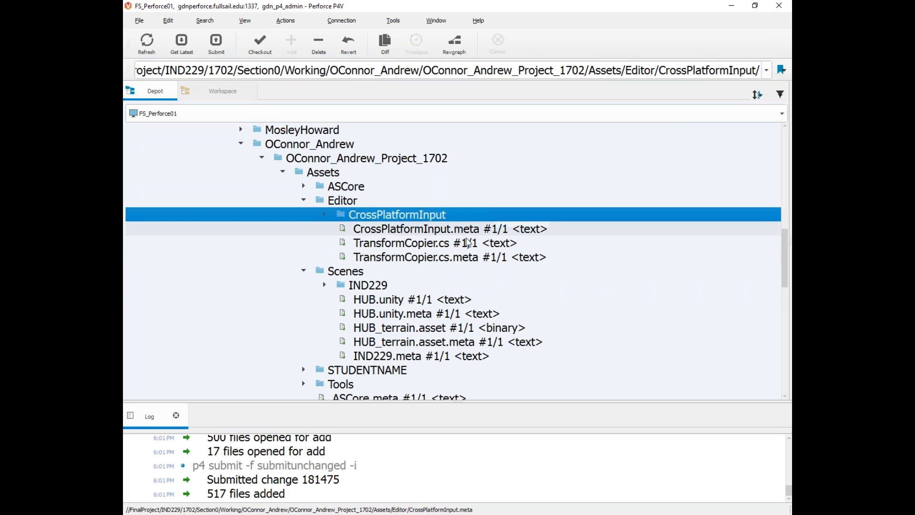
left_click(425, 229)
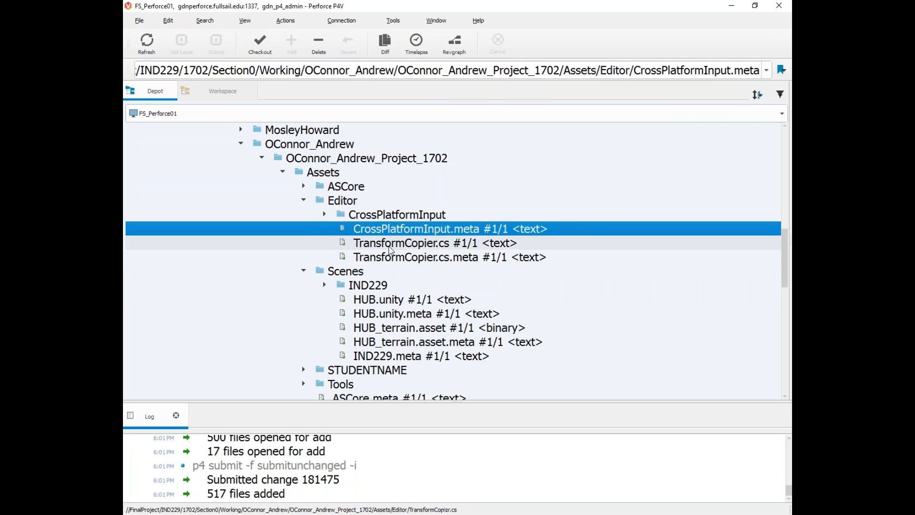
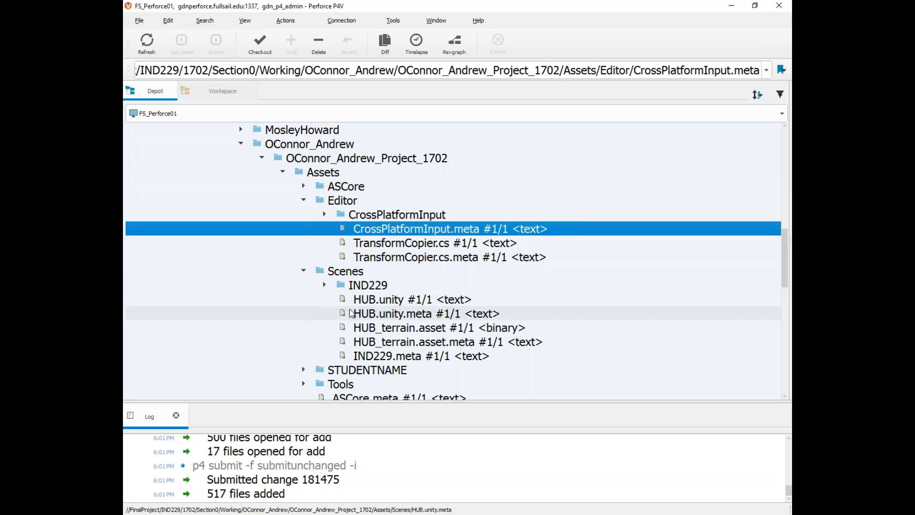
Step: Reveal the depot's Assets folder in File Explorer from P4V
right_click(323, 172)
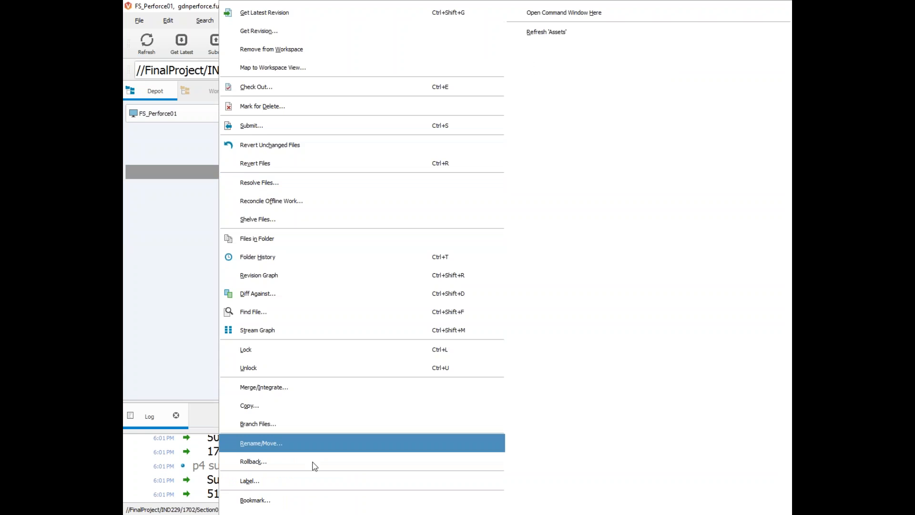
left_click(571, 502)
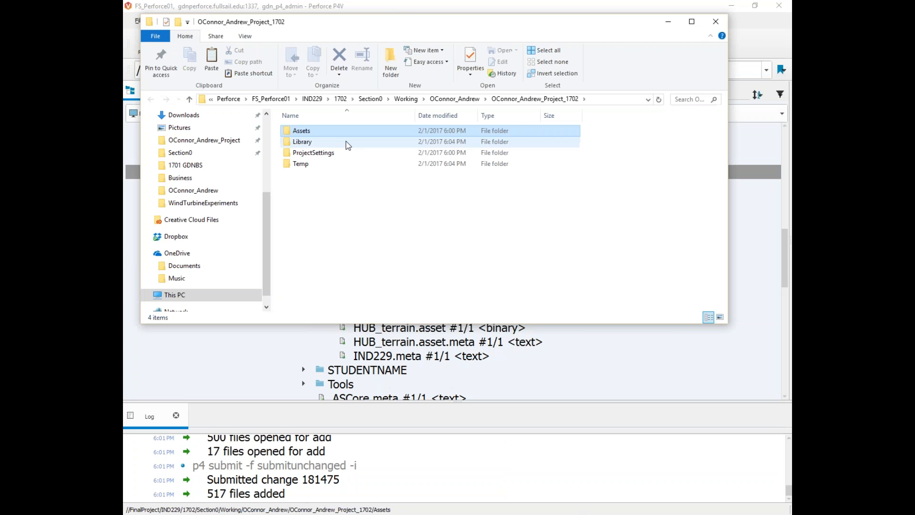
Step: Look inside the project's Assets and ProjectSettings folders, returning to the project folder each time
left_click(324, 190)
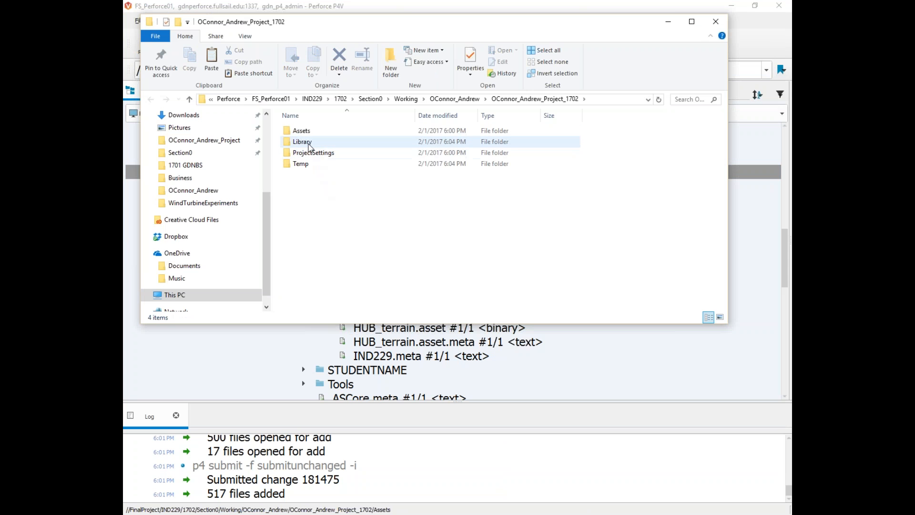
left_click(305, 164)
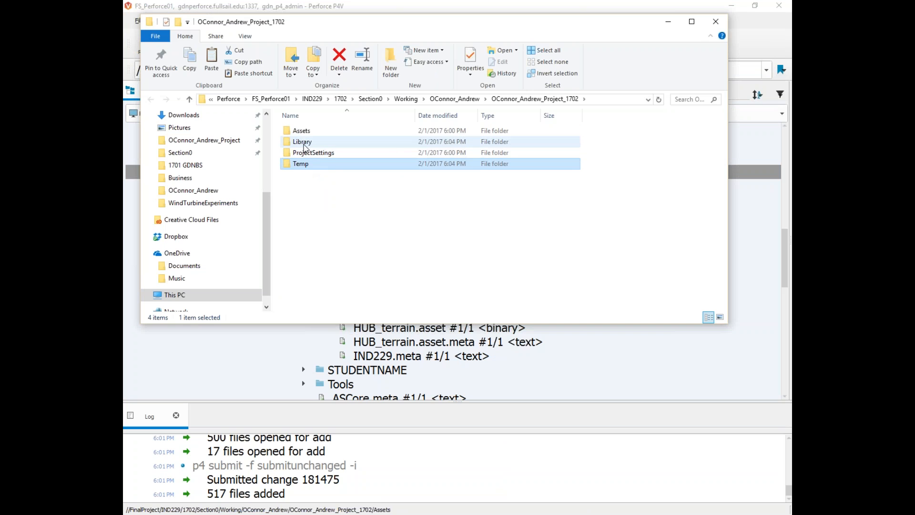
left_click(303, 143)
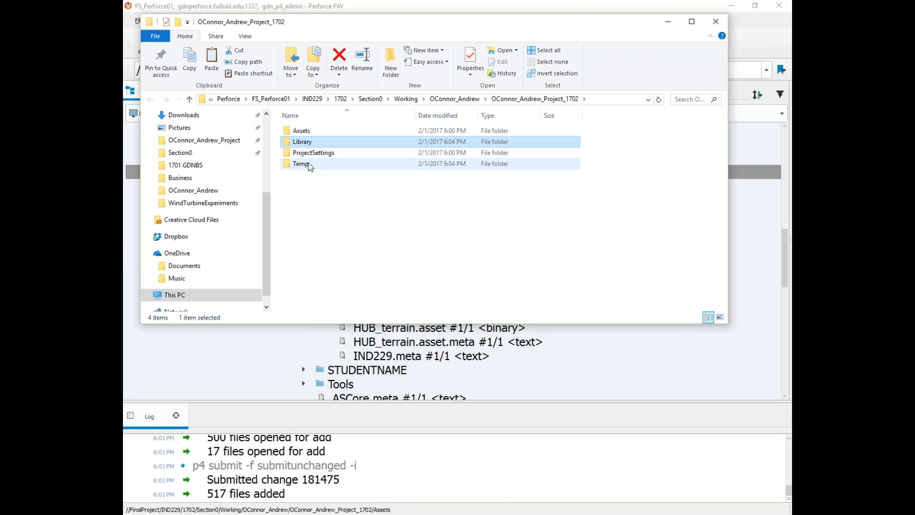
left_click(308, 163)
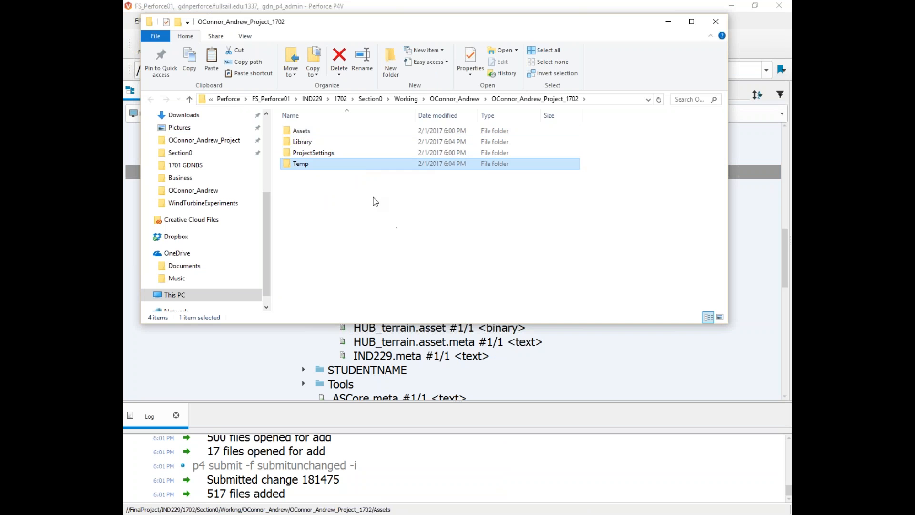
left_click(303, 142)
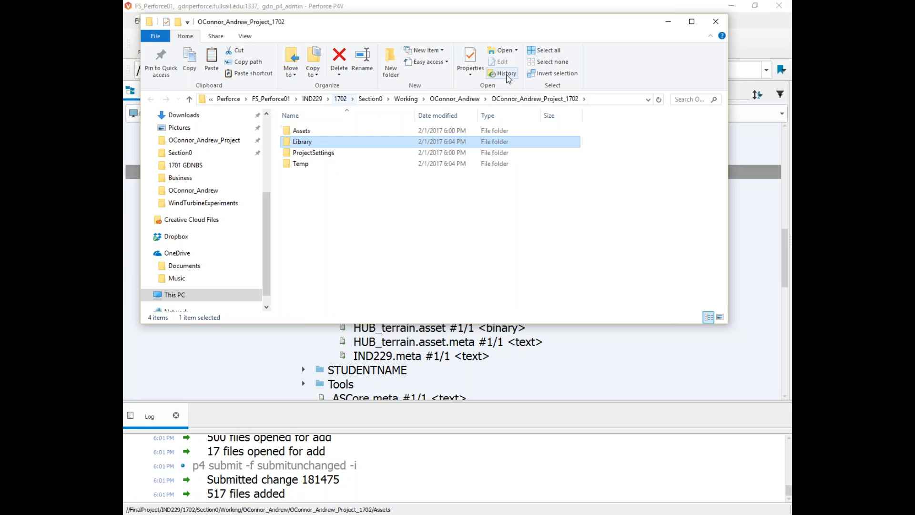
double_click(308, 131)
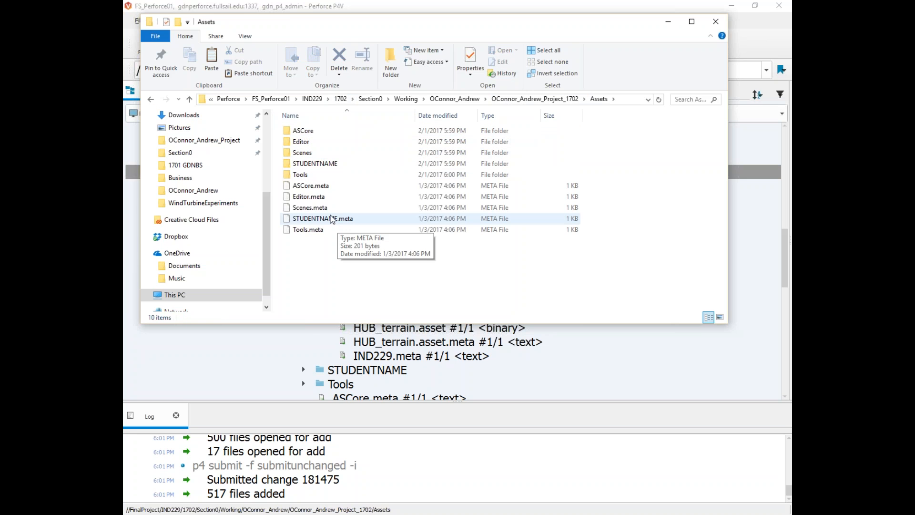
left_click(151, 99)
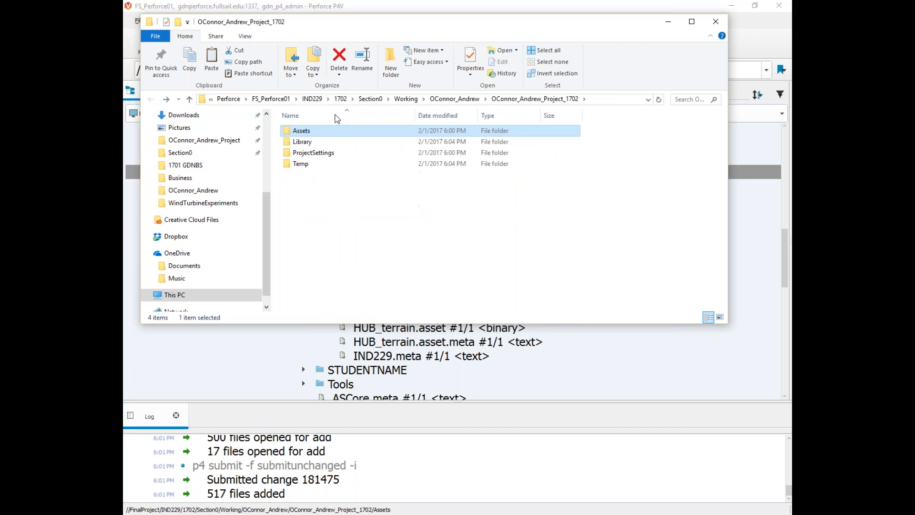
double_click(307, 153)
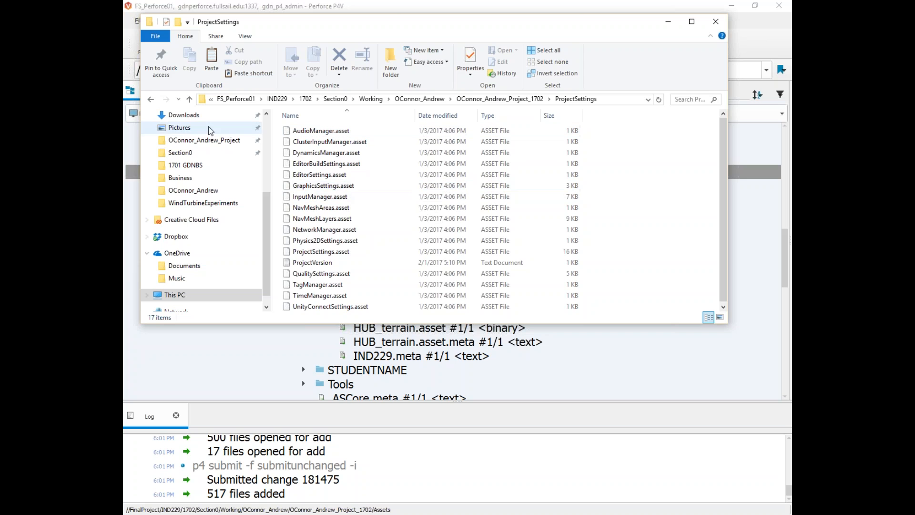
left_click(151, 99)
Step: Open the Library folder and its ScriptAssemblies subfolder, then go back to Library
left_click(328, 144)
left_click(313, 163)
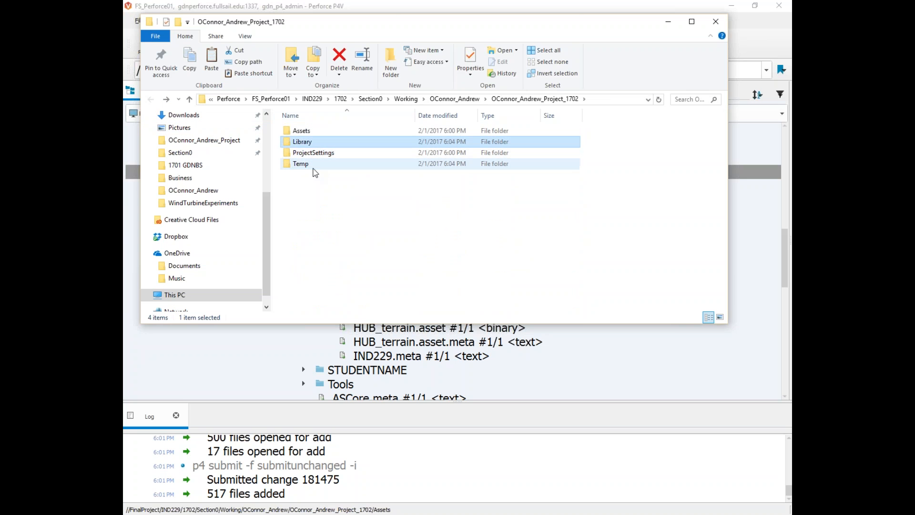
left_click(309, 144)
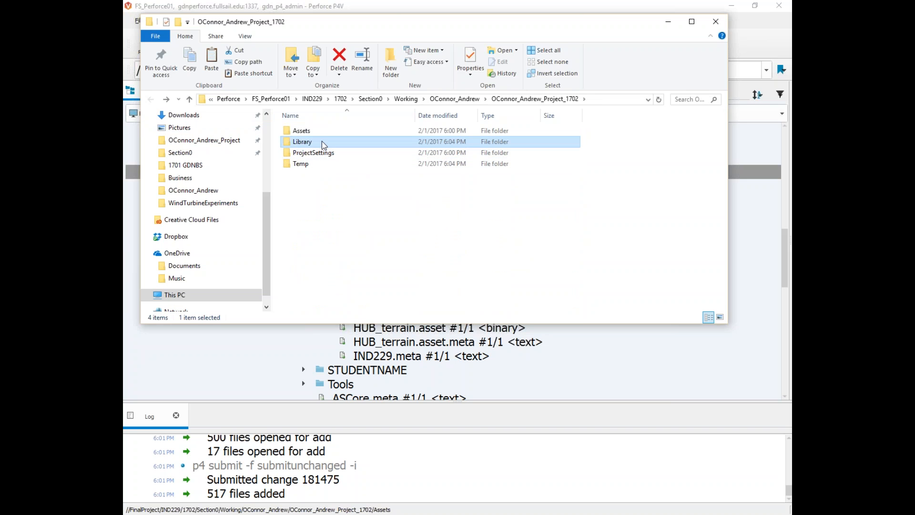
mouse_move(321, 141)
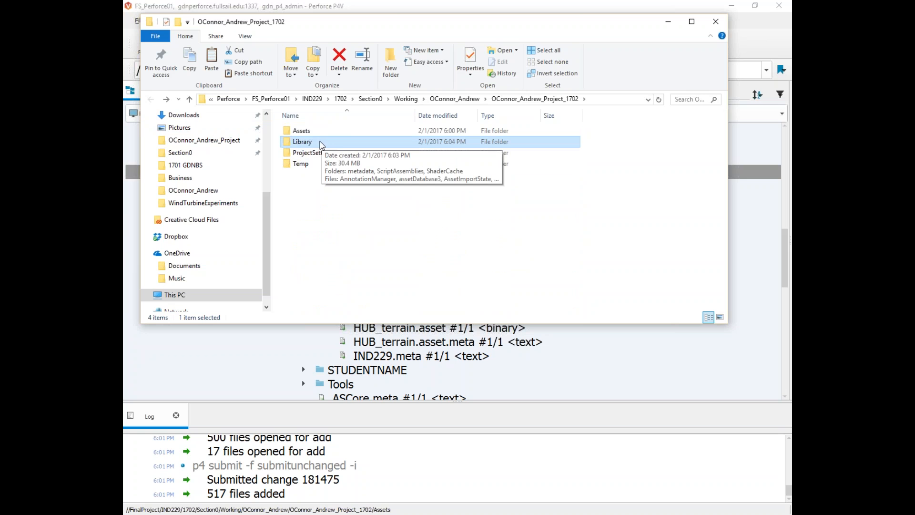
double_click(337, 145)
scroll(314, 210, "down", 1)
scroll(317, 277, "up", 1)
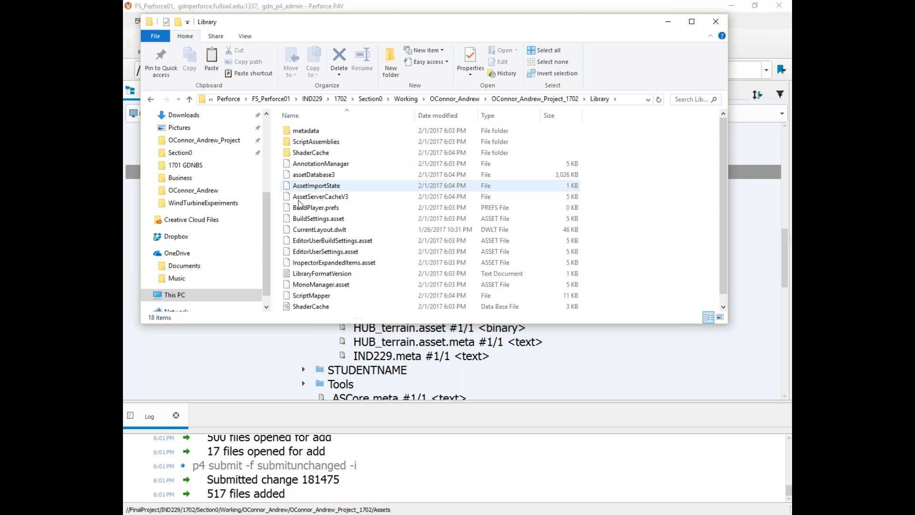
left_click(312, 141)
double_click(312, 141)
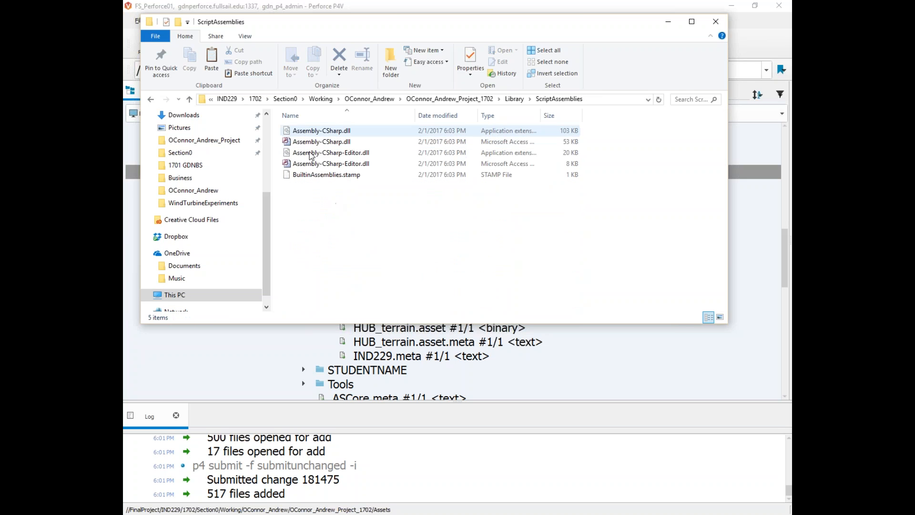
left_click(151, 99)
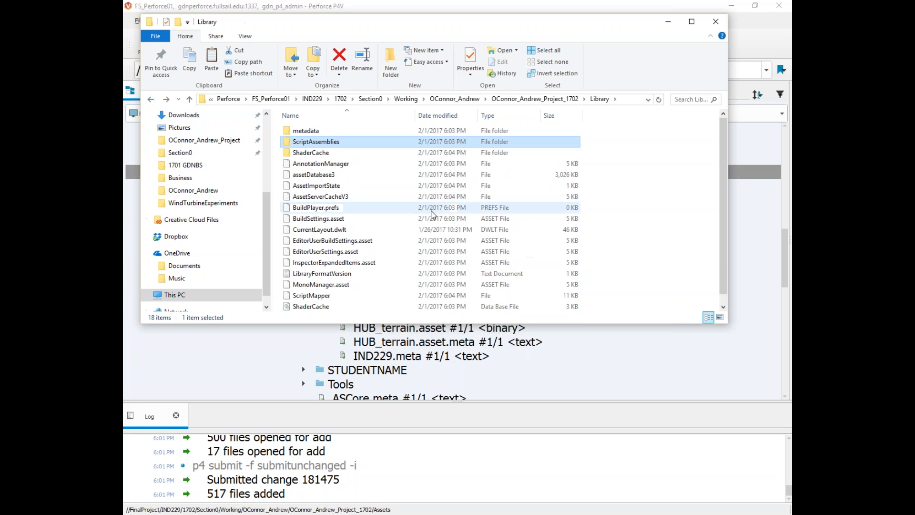
Step: In P4V, collapse the depot's Assets and select ProjectSettings, then return to the Library Explorer window
left_click(418, 4)
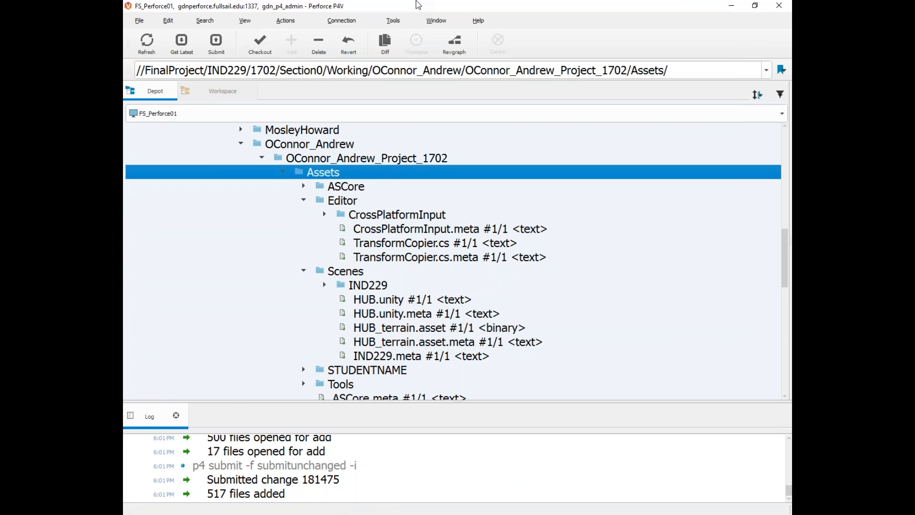
left_click(288, 174)
left_click(311, 186)
left_click(309, 175)
left_click(303, 183)
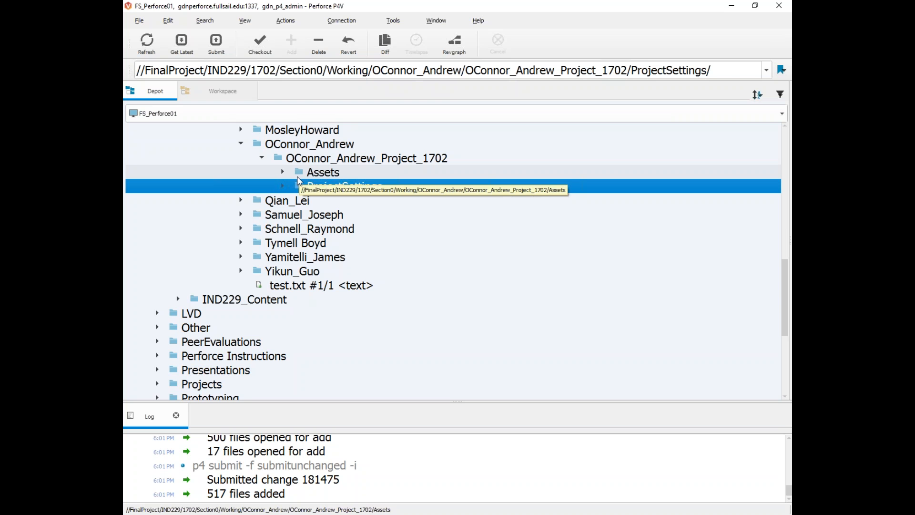
left_click(201, 513)
left_click(607, 472)
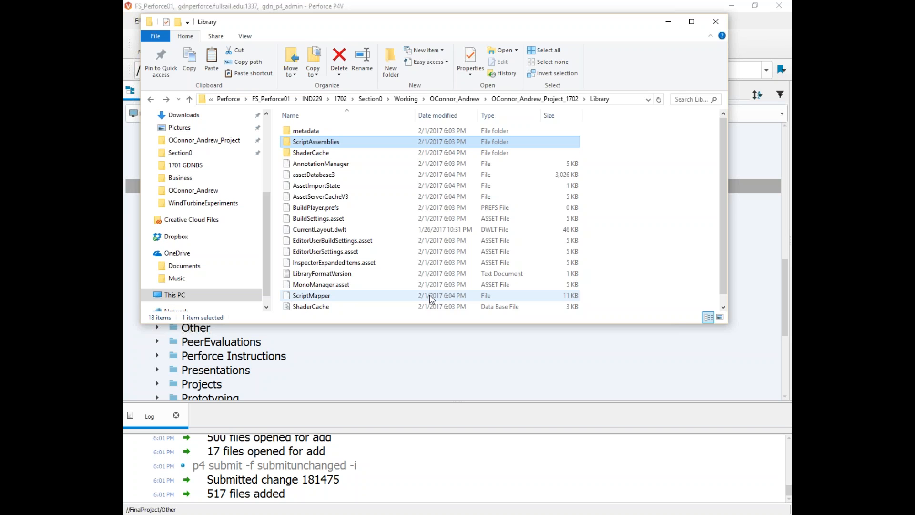
Step: Go back from Library to the project's top folder in Explorer and select Assets
left_click(357, 3)
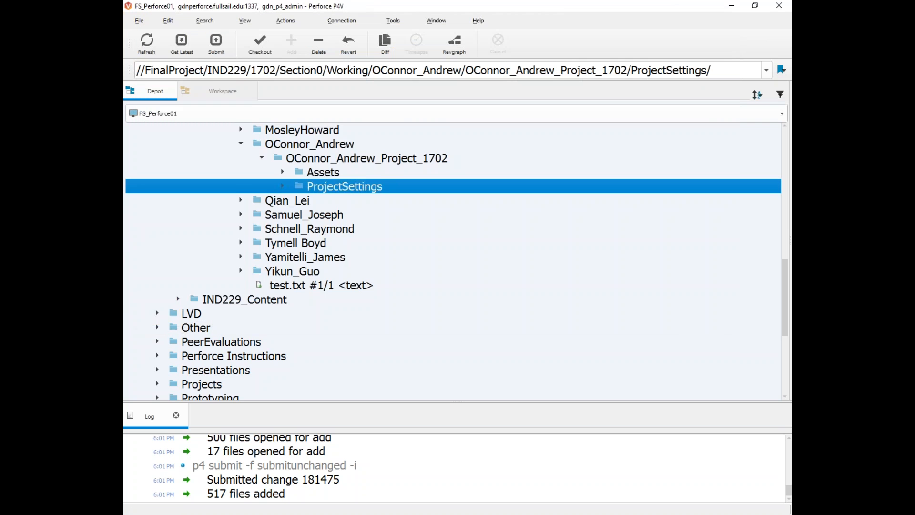
scroll(300, 273, "up", 2)
scroll(322, 215, "down", 1)
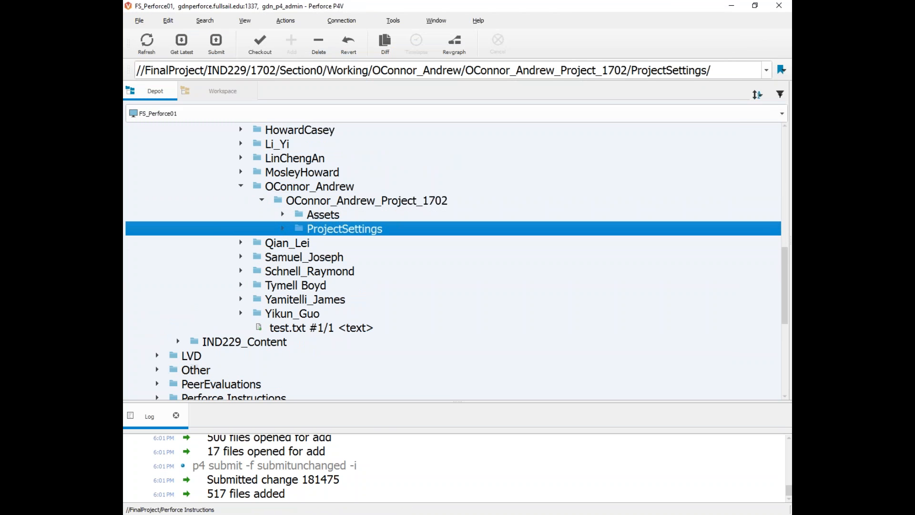
mouse_move(404, 513)
left_click(633, 474)
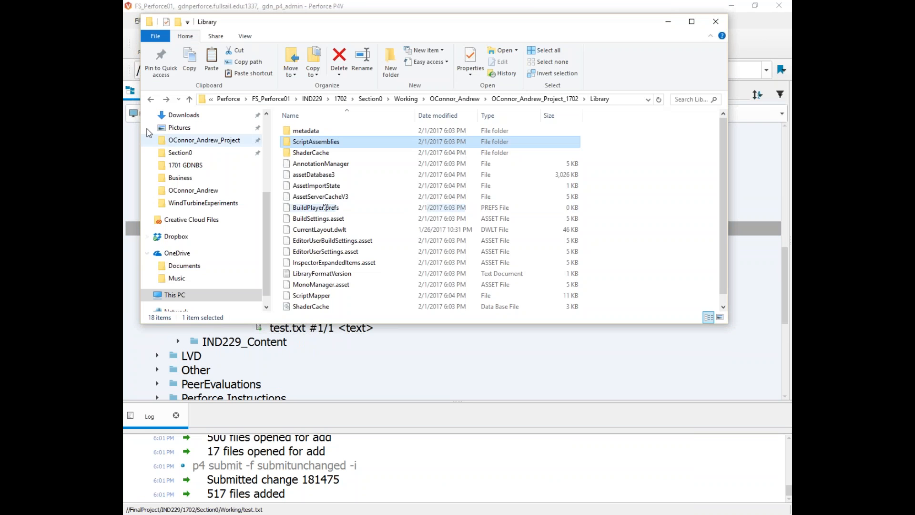
left_click(150, 99)
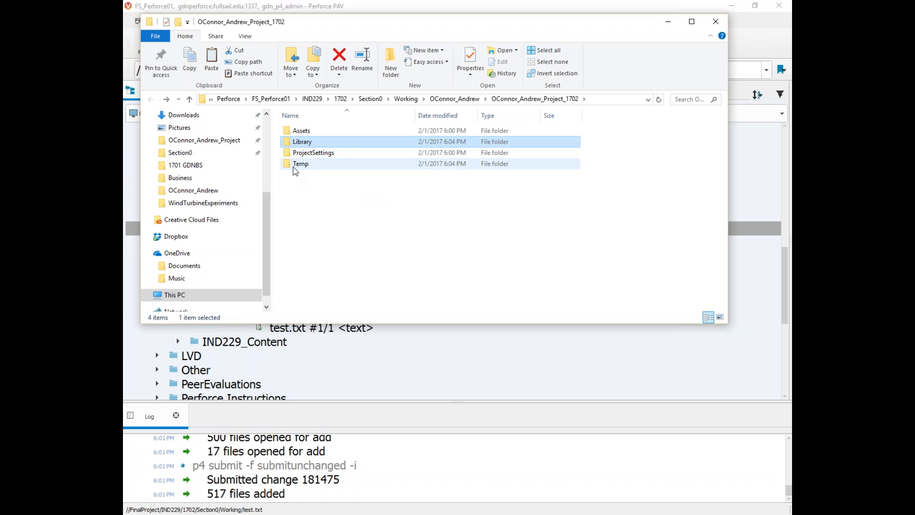
left_click(302, 130)
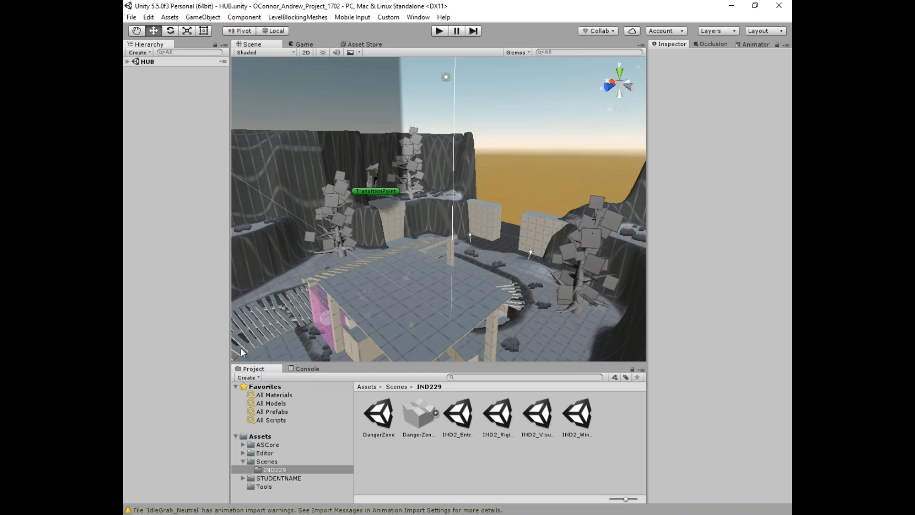
Step: Start Play mode and pick up, then release, the red crate among the crates
left_click_drag(232, 263, 230, 263)
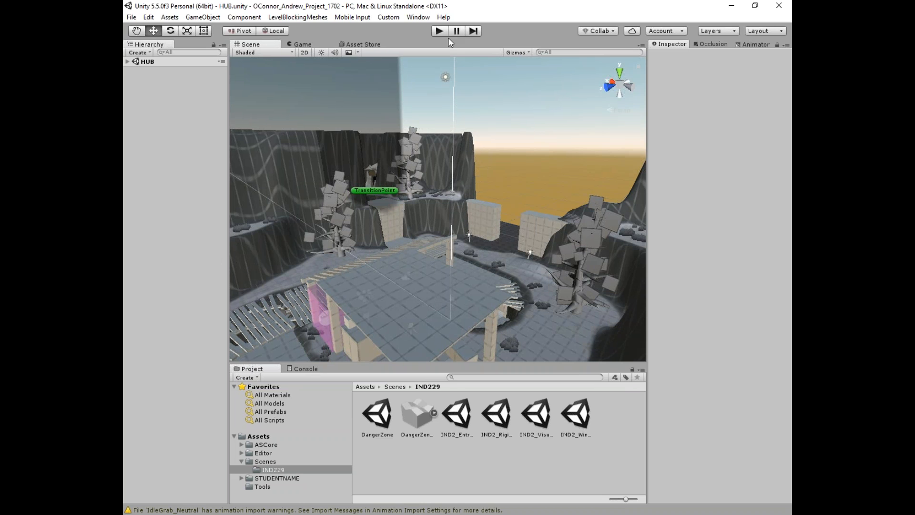
left_click(433, 30)
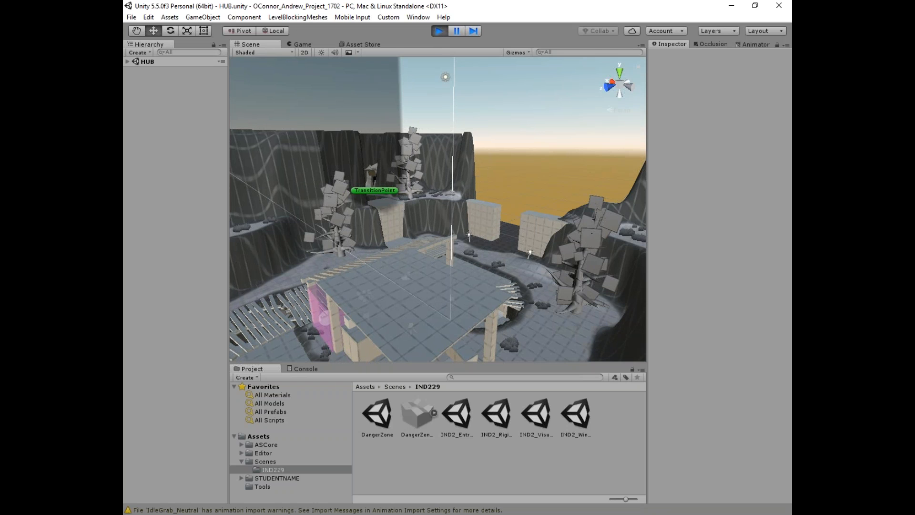
key("w")
key("w")
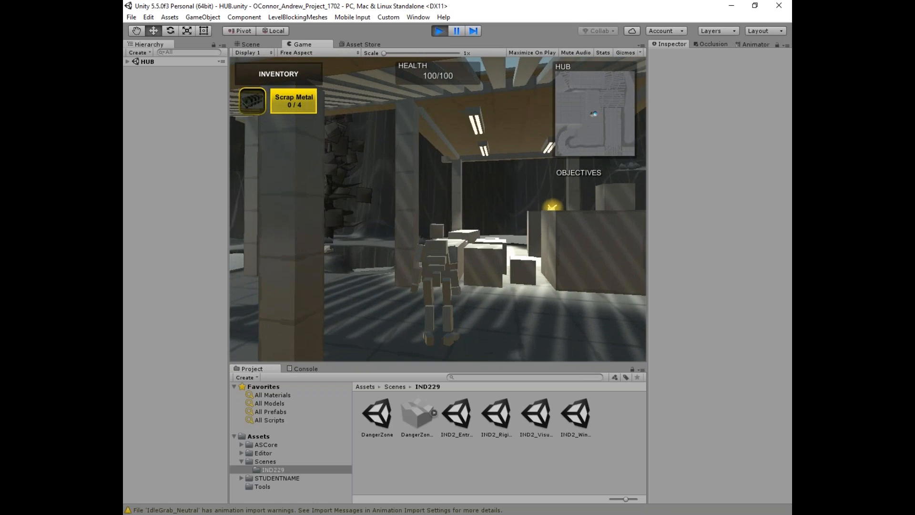
left_click(438, 209)
key("w")
left_click(438, 209)
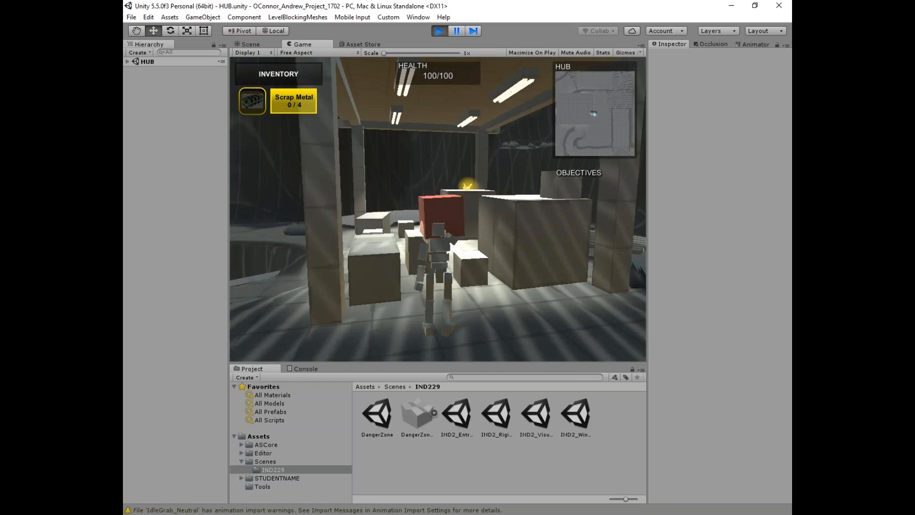
key("w")
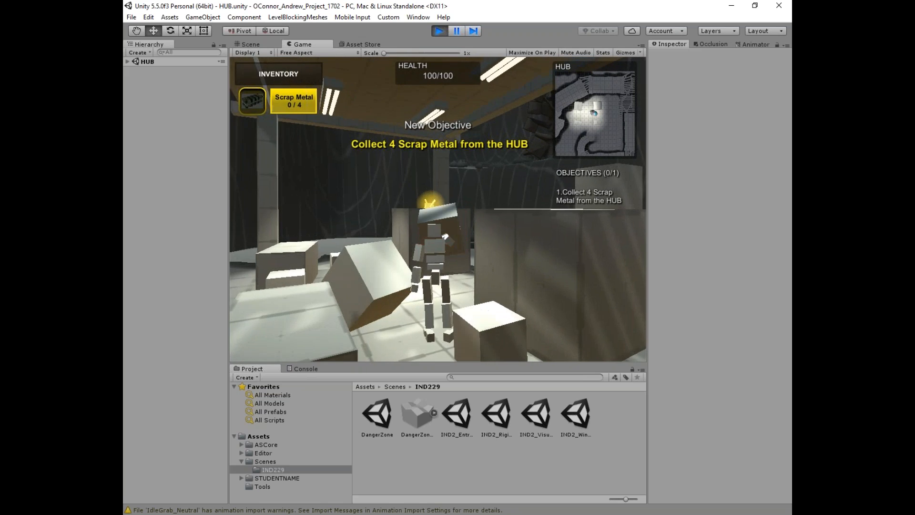
left_click(438, 209)
Step: Walk the character through the hub past crates, roof beams and the tree into the trench
key("w")
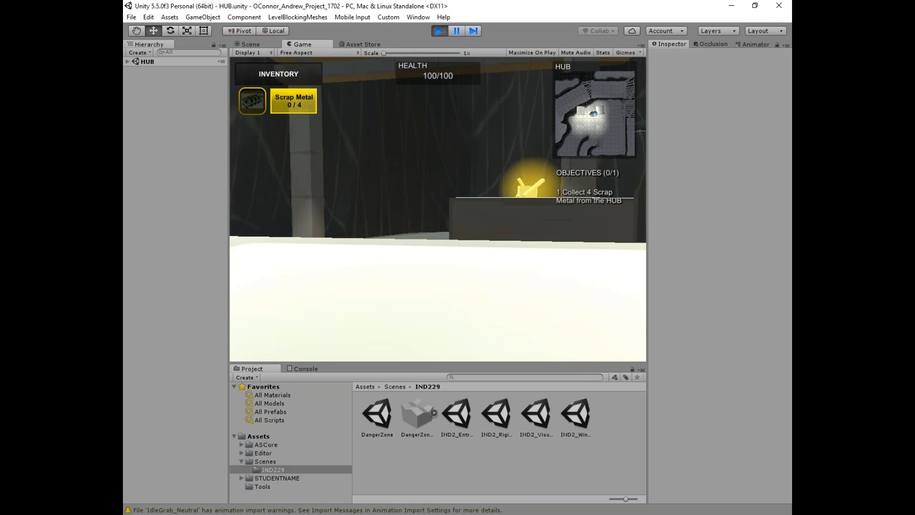
key("w")
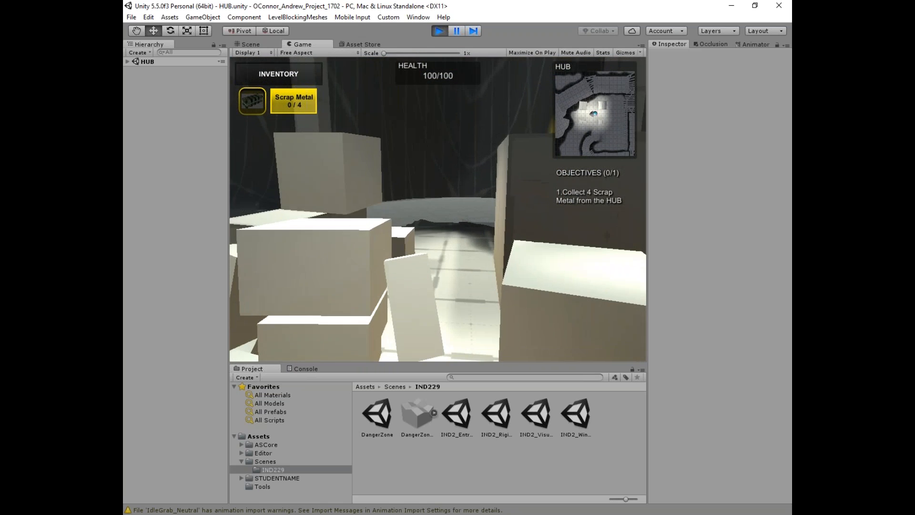
key("w")
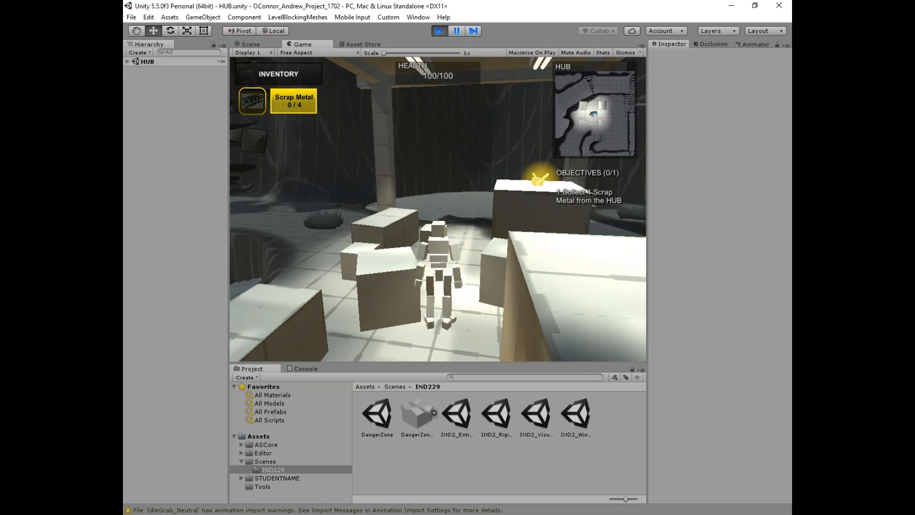
key("w")
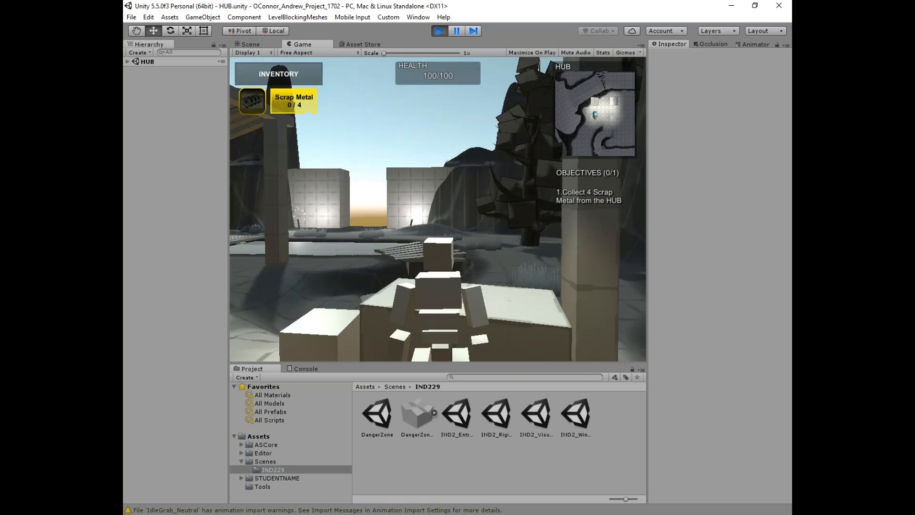
key("w")
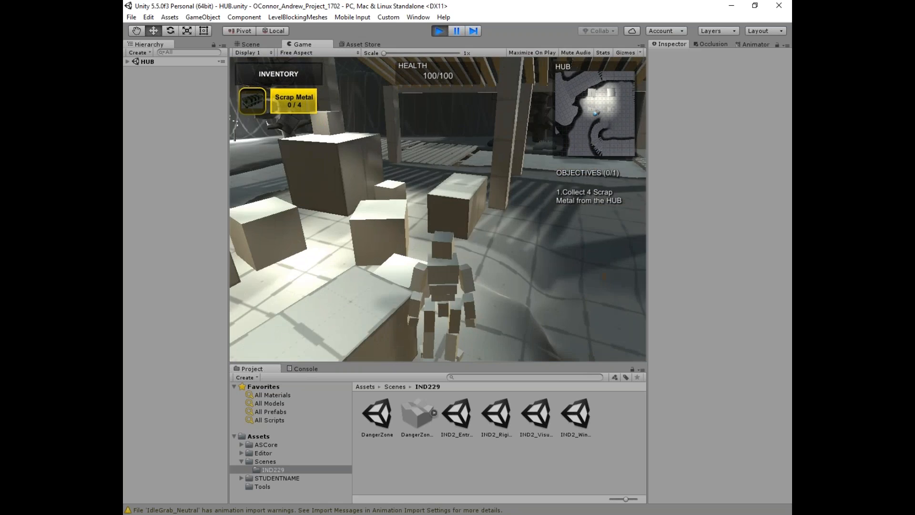
key("w")
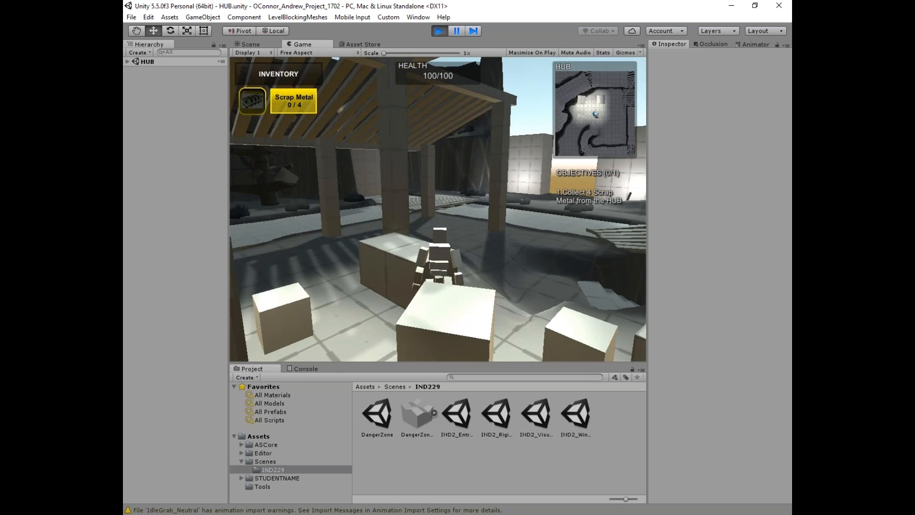
key("w")
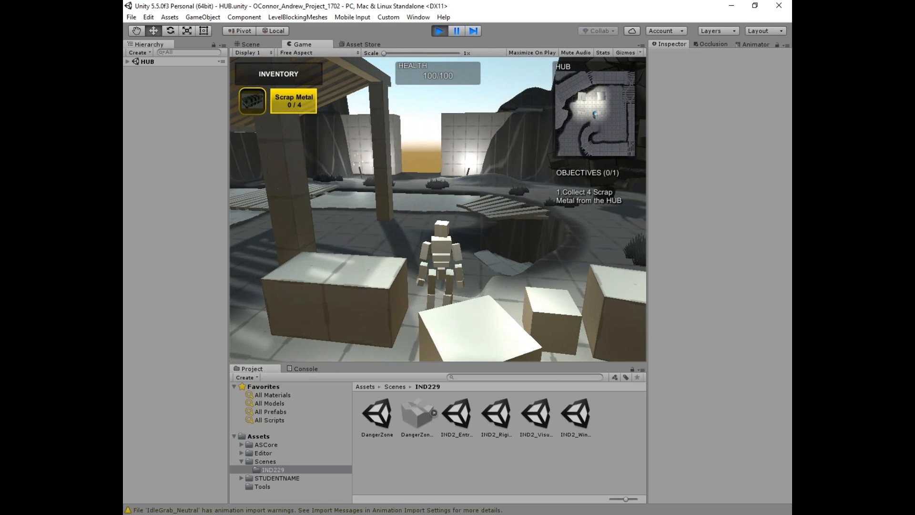
key("w")
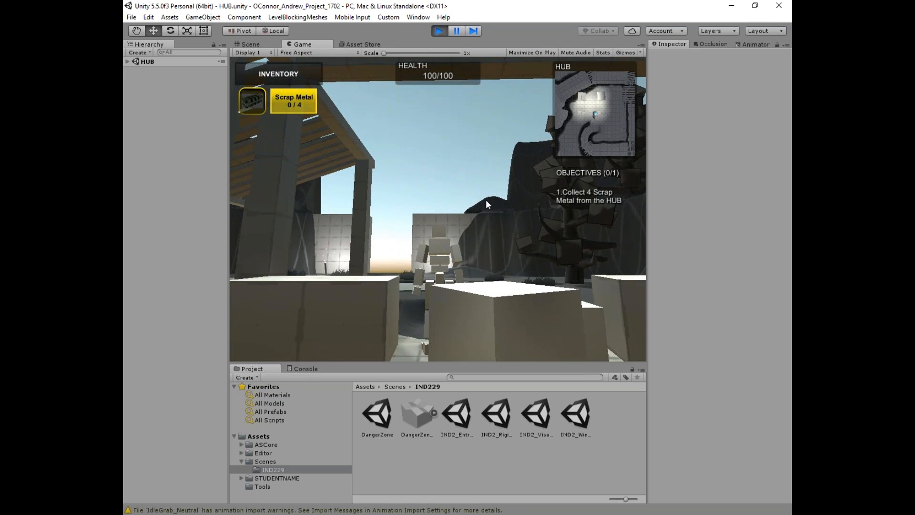
key("w")
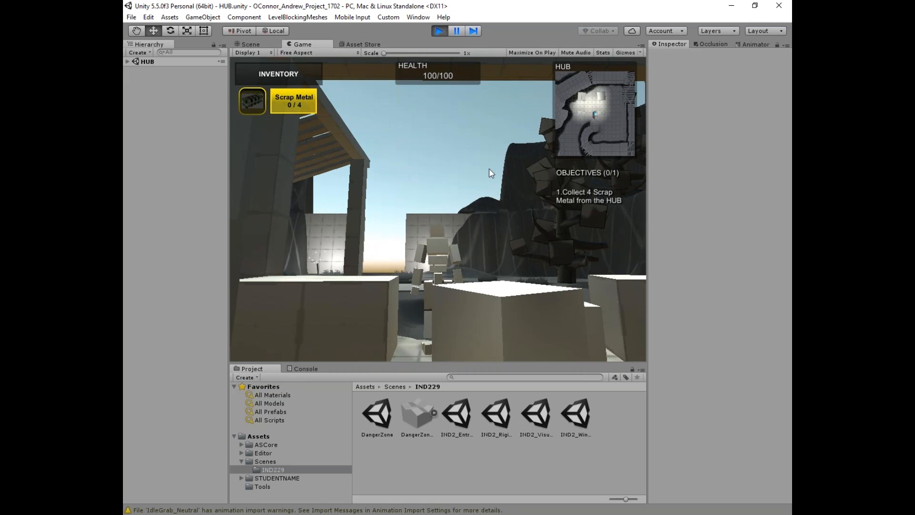
key("w")
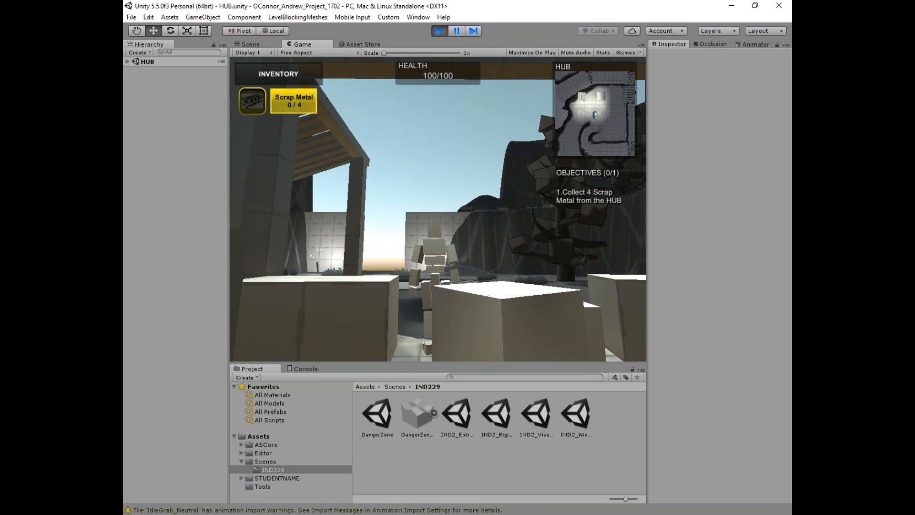
key("w")
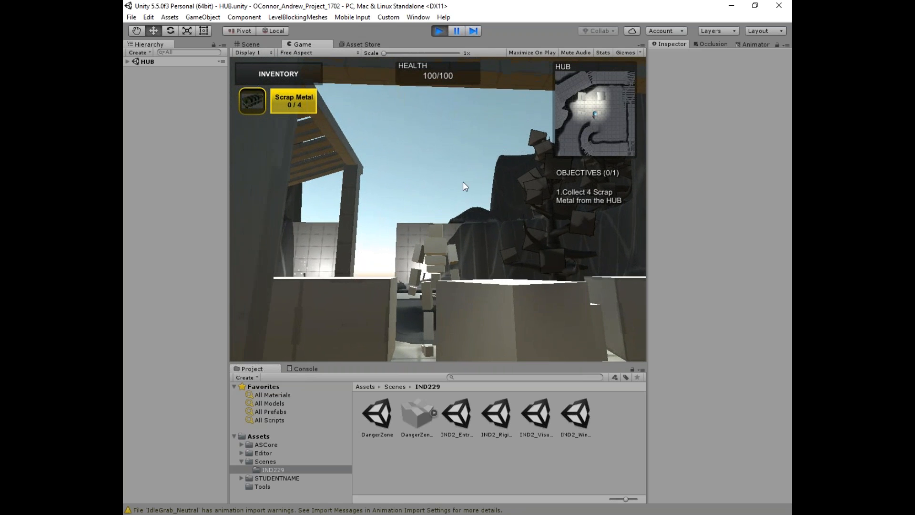
key("w")
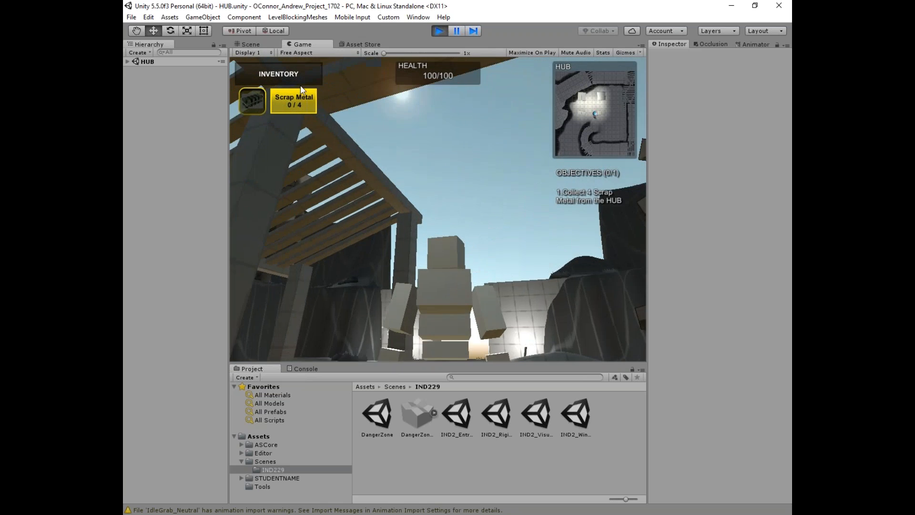
key("w")
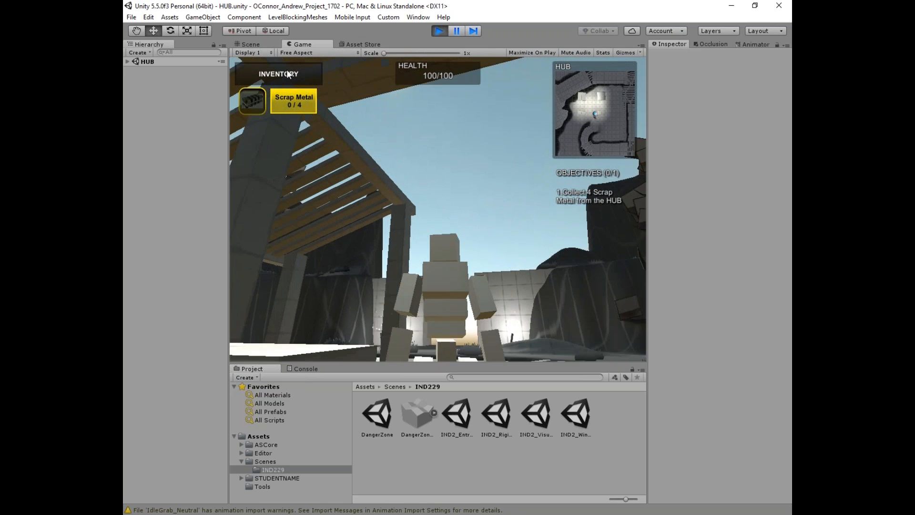
key("w")
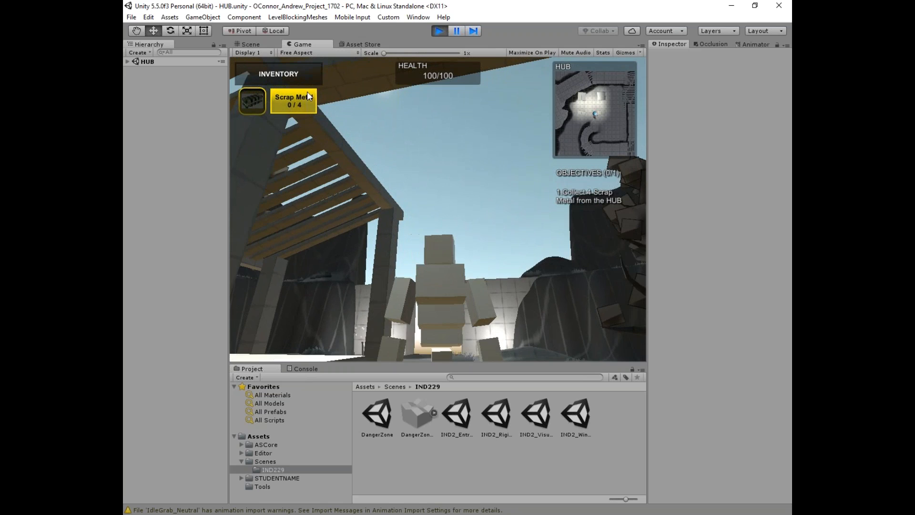
key("w")
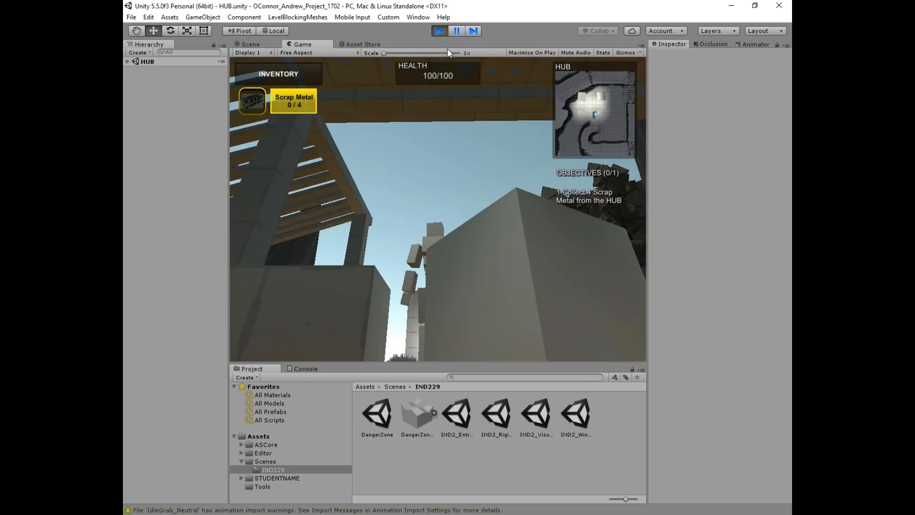
key("w")
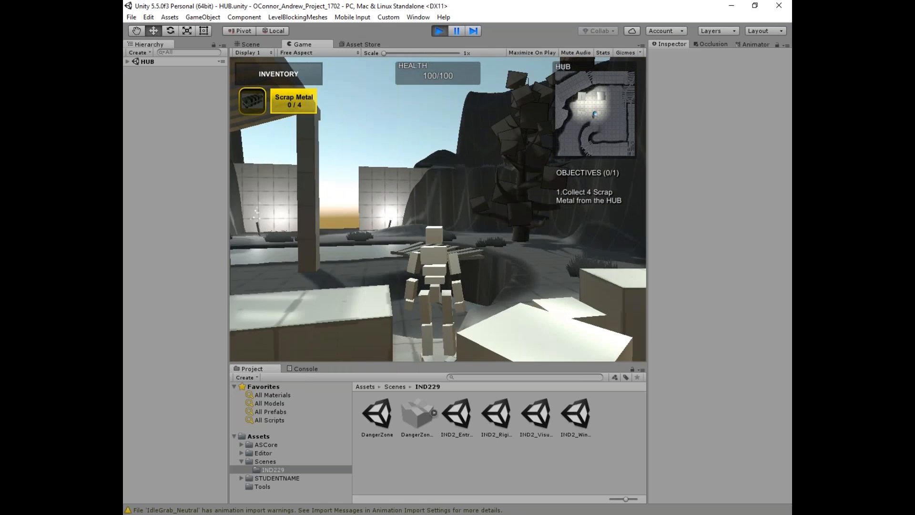
Step: Cross the planks and tunnel to the elevator and collect a piece of scrap metal
key("w")
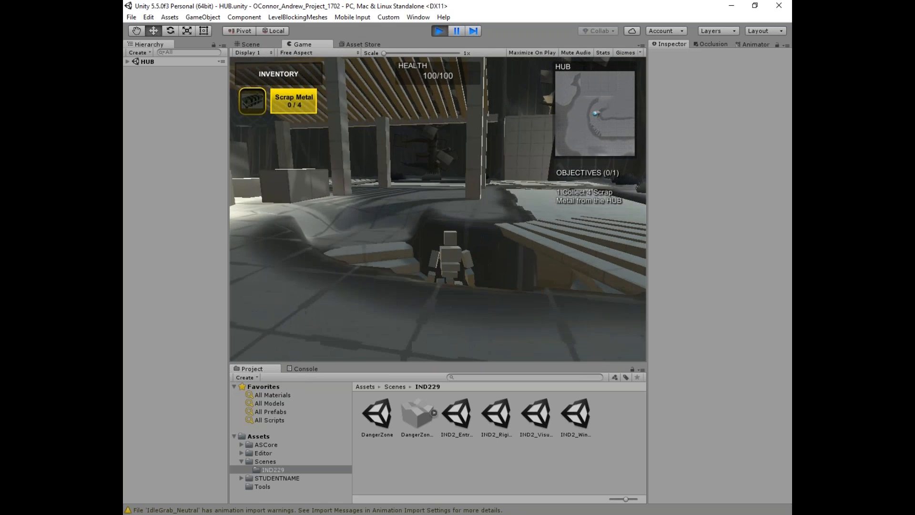
key("w")
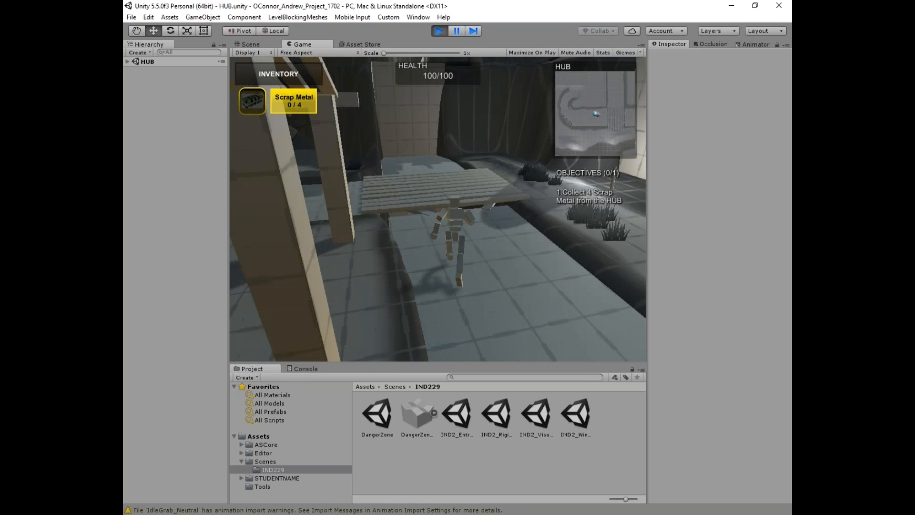
key("w")
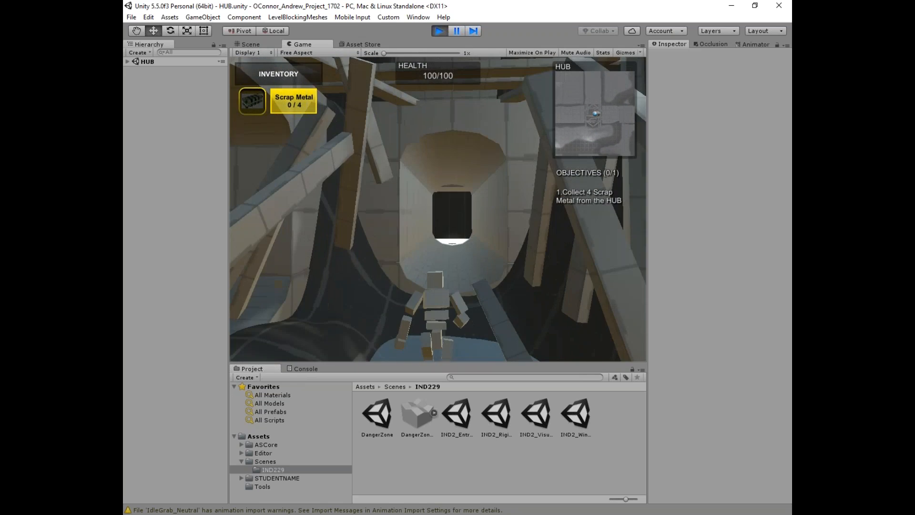
key("w")
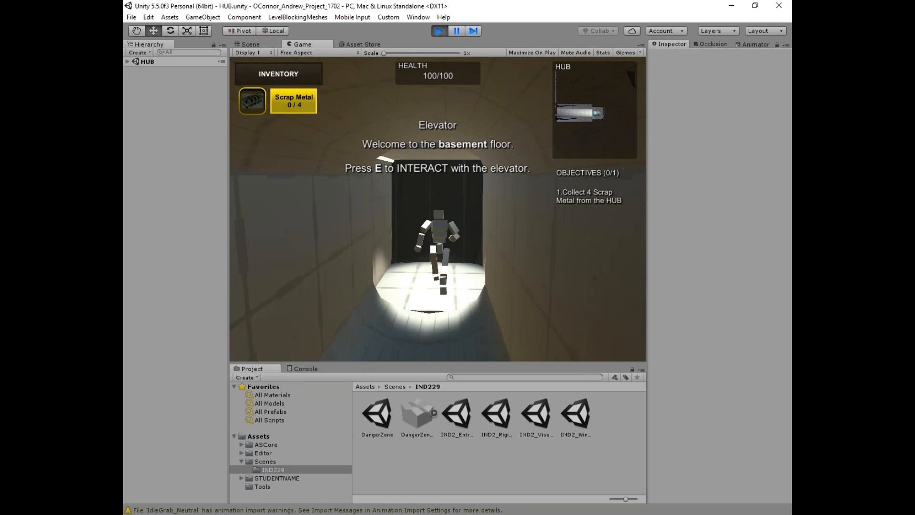
key("w")
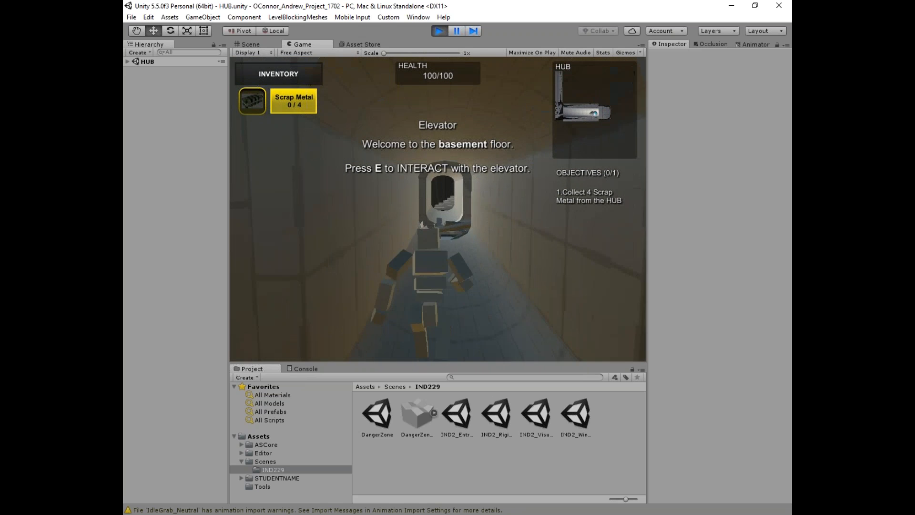
key("w")
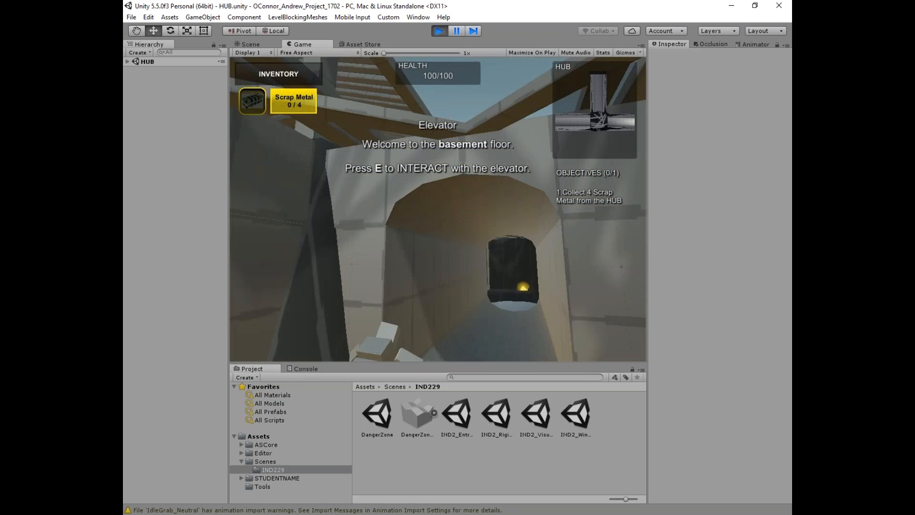
key("w")
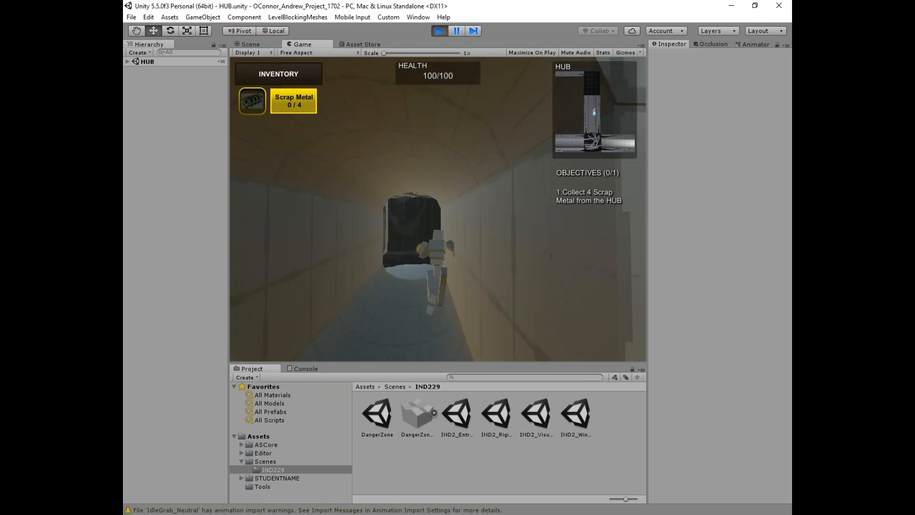
key("w")
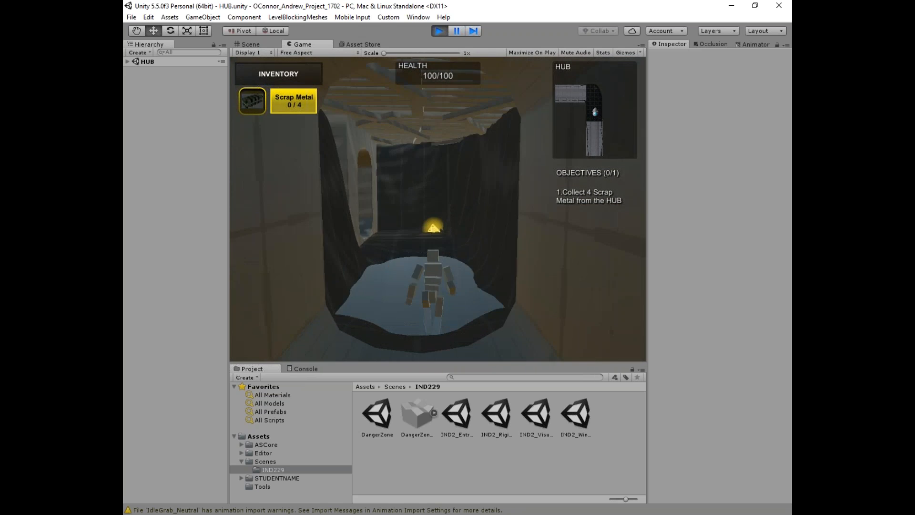
key("w")
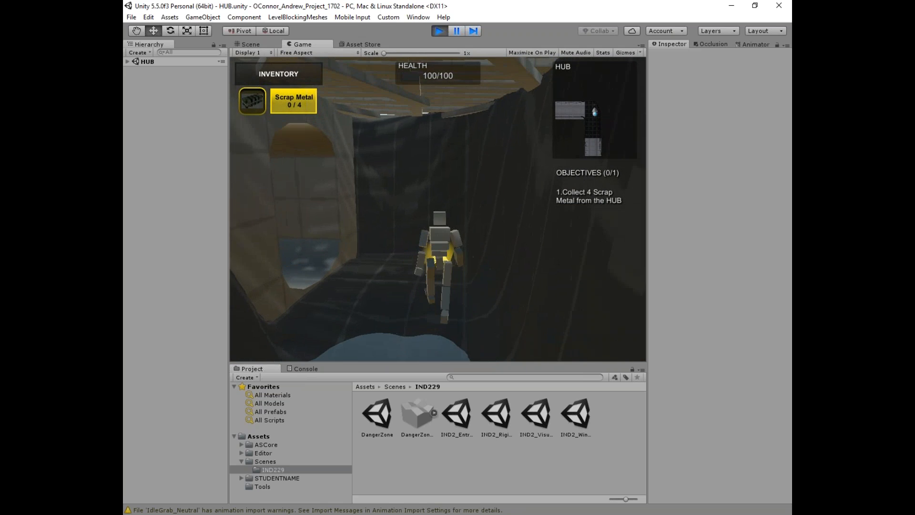
key("w")
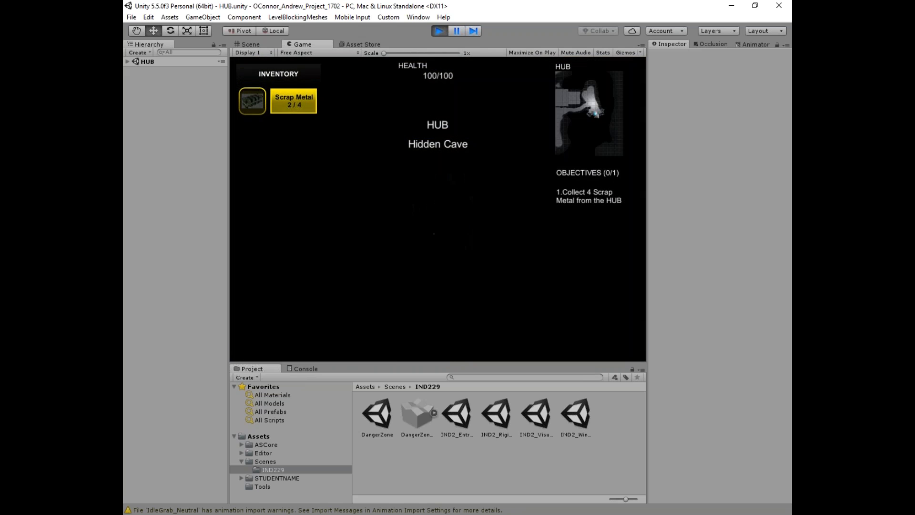
Step: Run through the Hidden Cave and along the misty path, then stop playtesting
key("w")
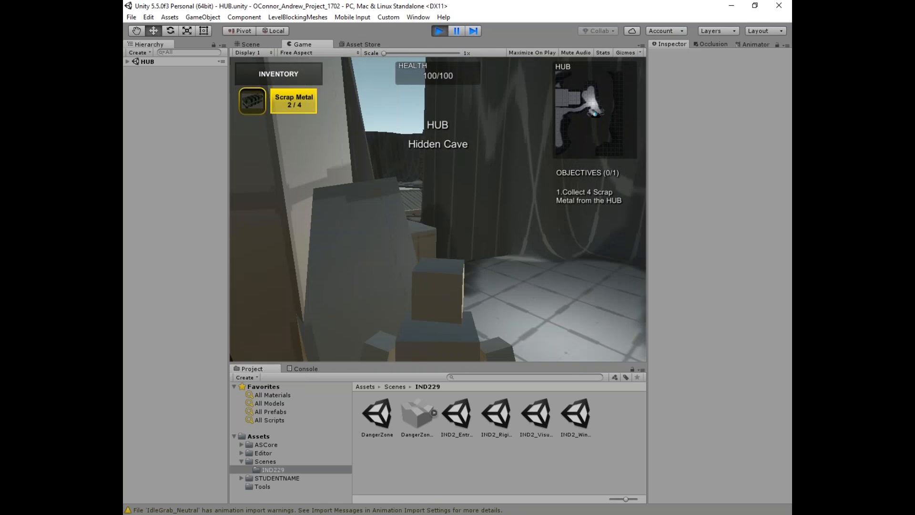
key("w")
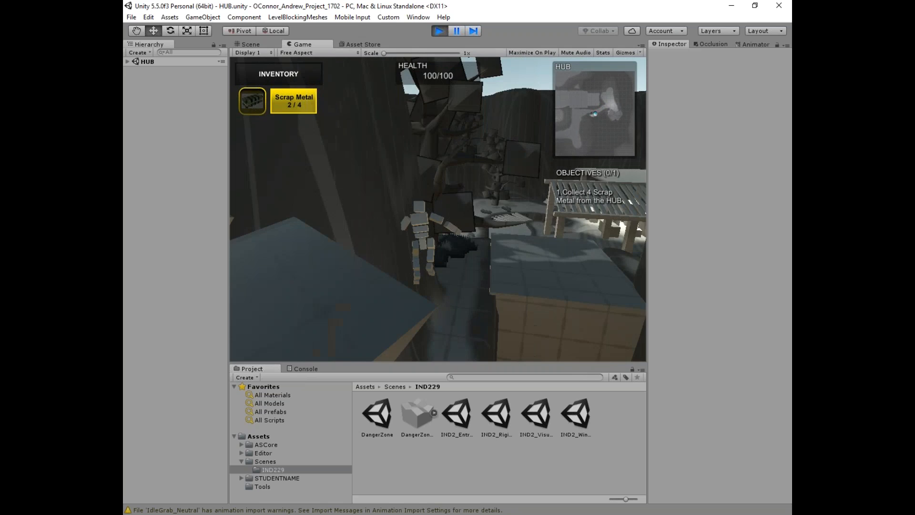
key("w")
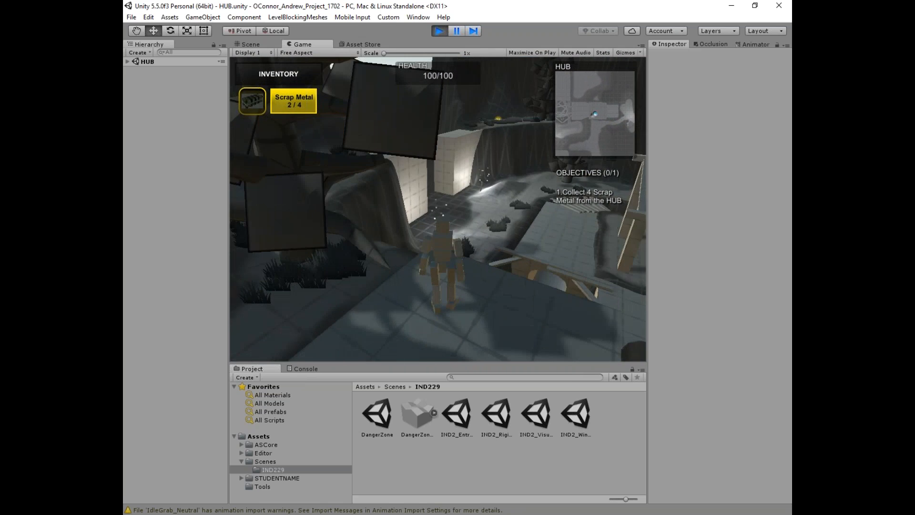
key("w")
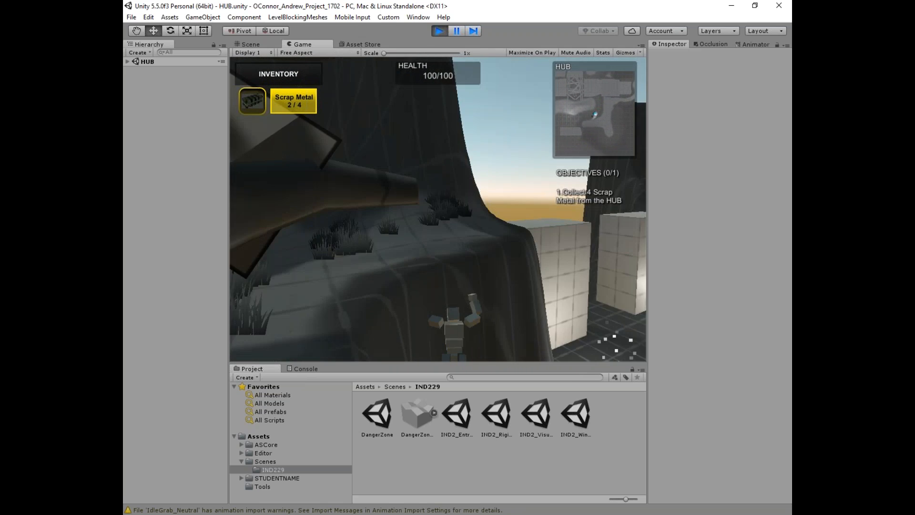
key("w")
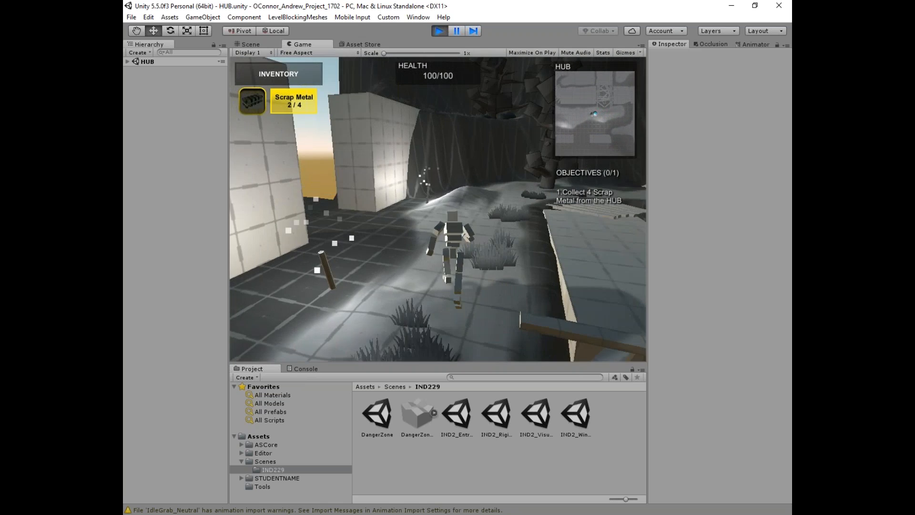
key("Escape")
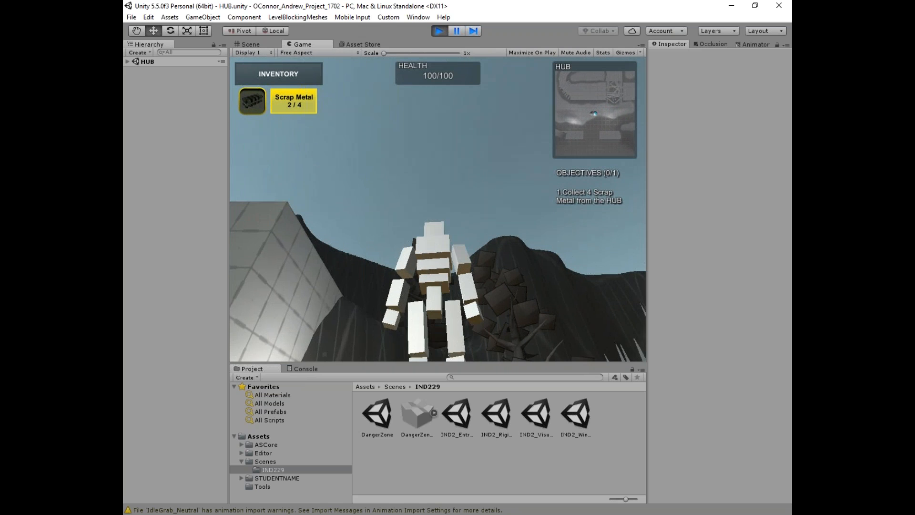
left_click(438, 31)
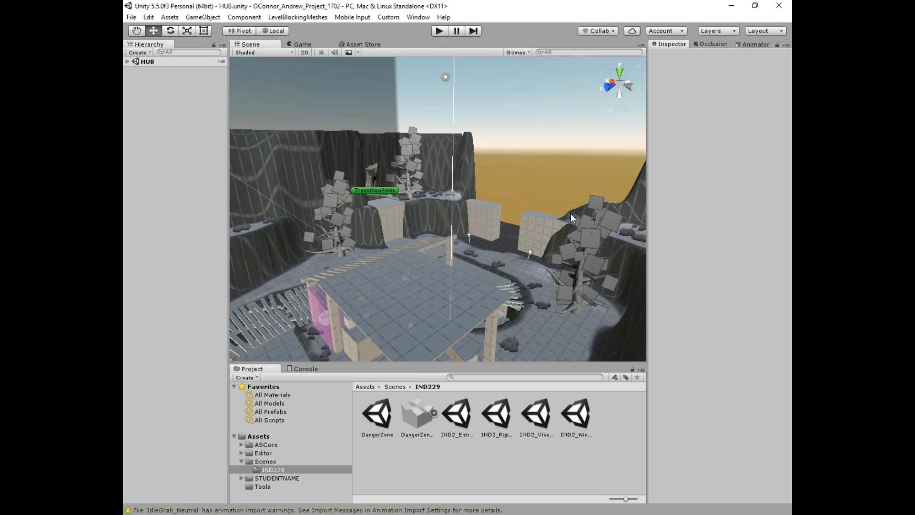
Step: Orbit the Scene view, expand HUB in the Hierarchy and open the Scenes > IND229 folder
left_click_drag(550, 264, 307, 179, "alt")
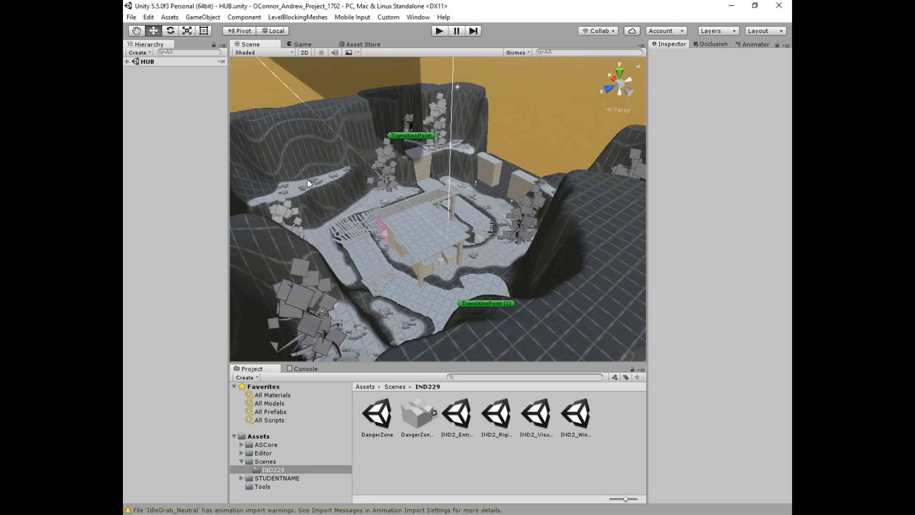
left_click(133, 62)
left_click(127, 61)
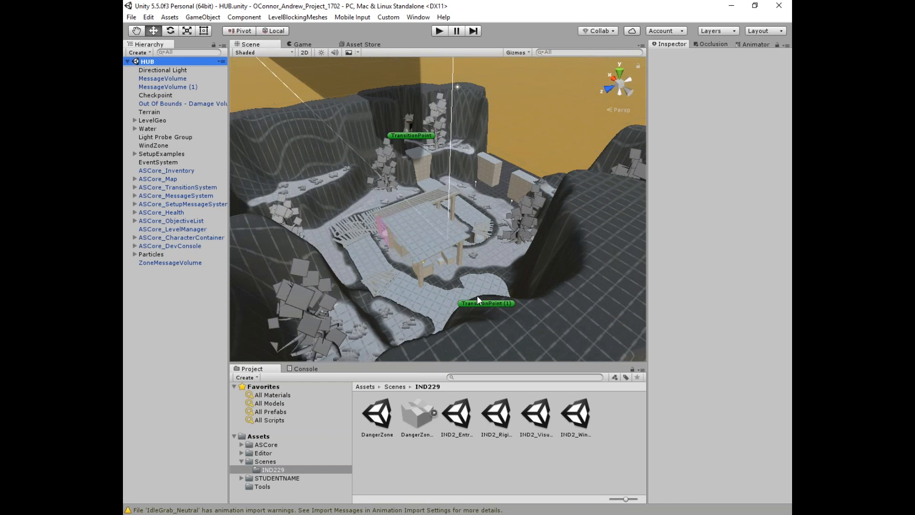
left_click(254, 469)
left_click(256, 461)
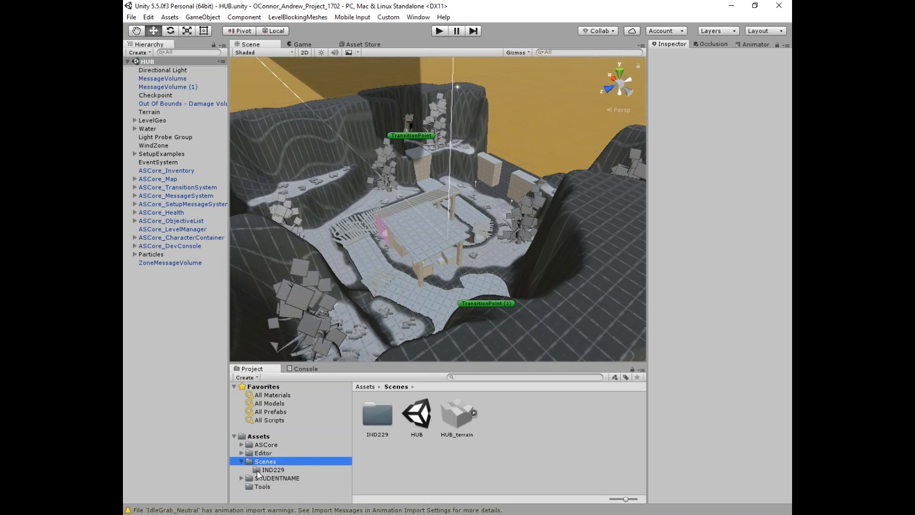
left_click(258, 469)
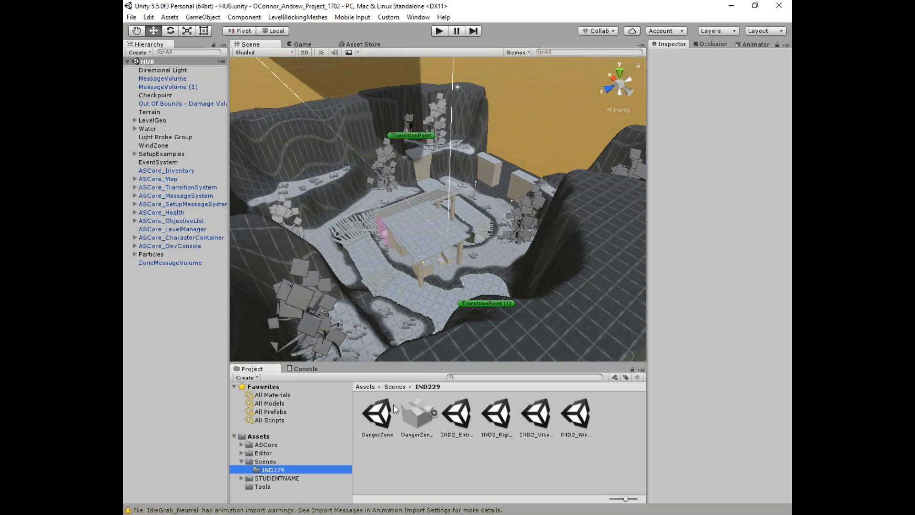
left_click(456, 415)
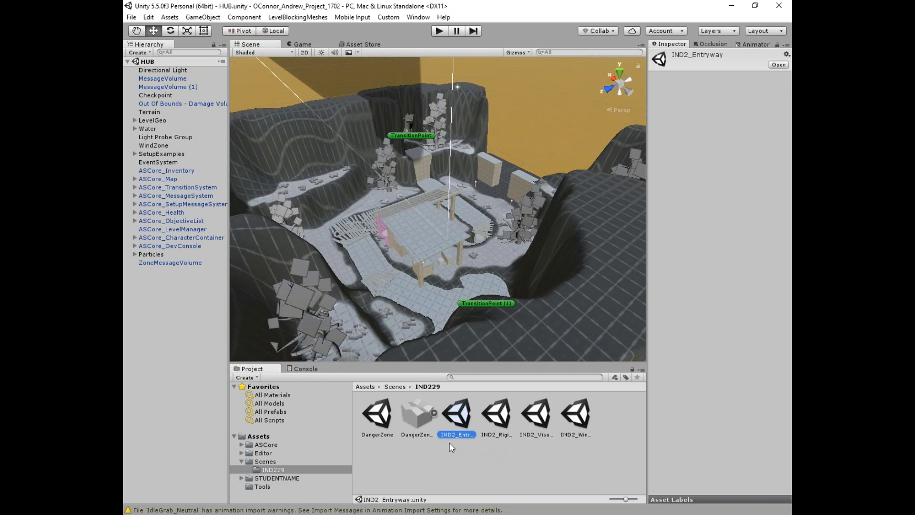
left_click(496, 416)
left_click(545, 416)
left_click(576, 434)
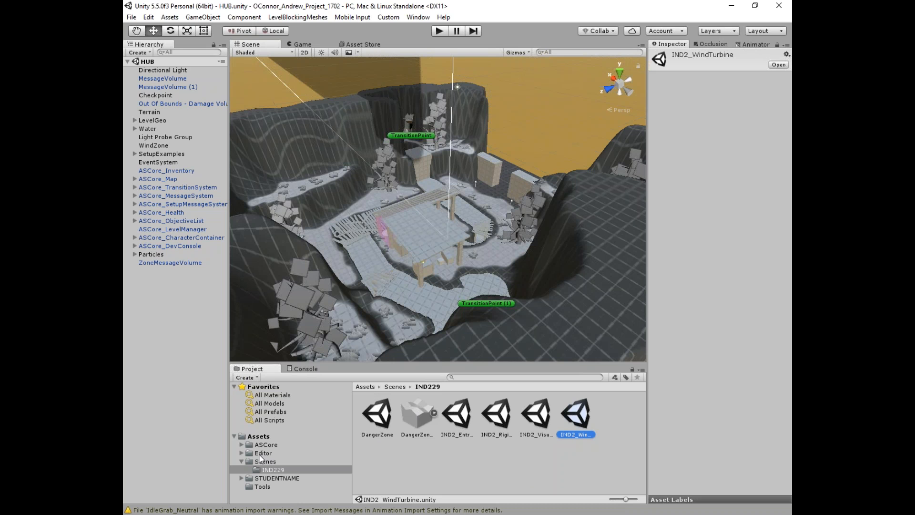
left_click(534, 455)
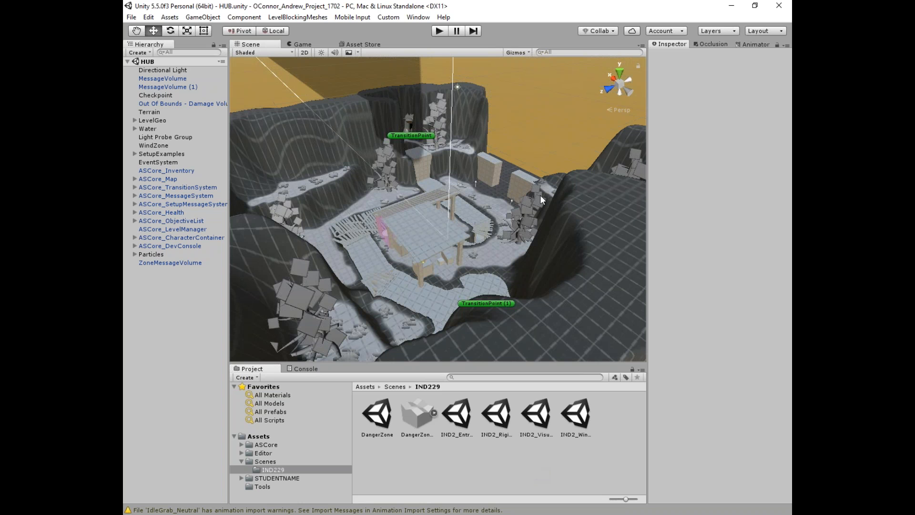
left_click_drag(451, 253, 474, 241, "alt")
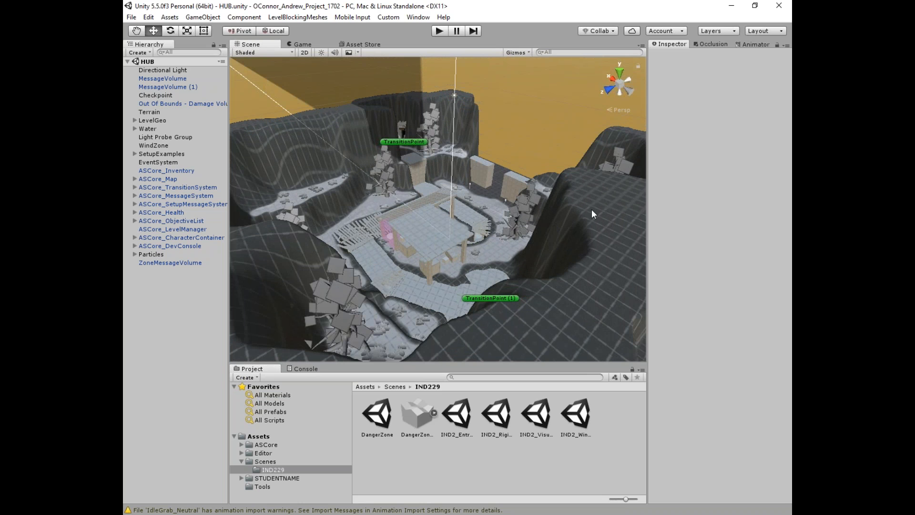
left_click_drag(441, 195, 405, 214, "alt")
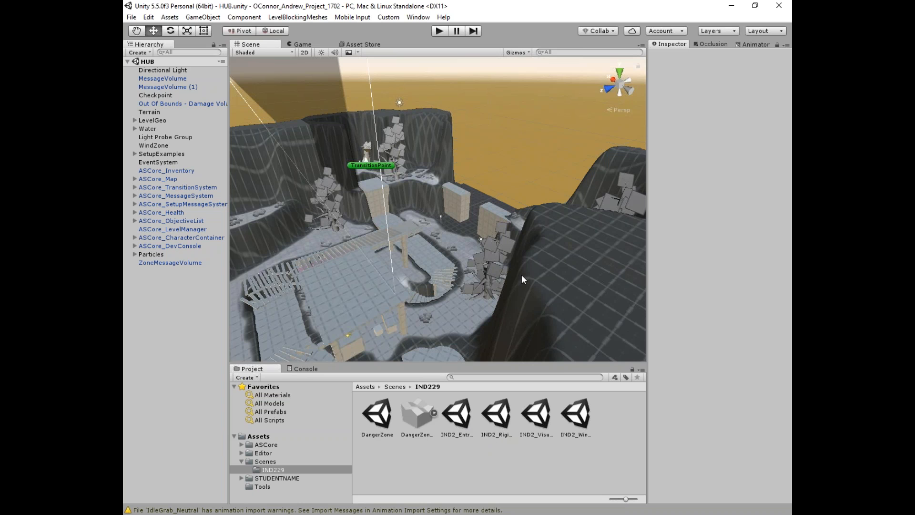
scroll(443, 219, "down", 5)
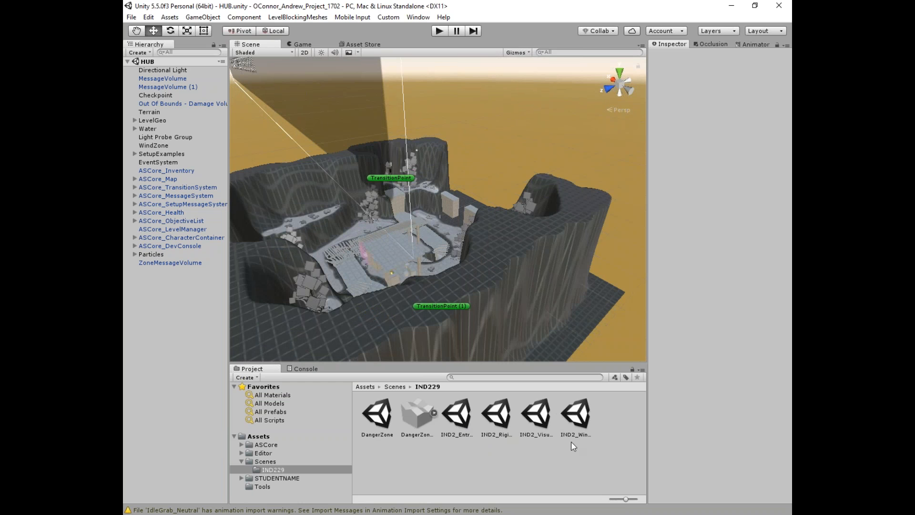
left_click(534, 409)
double_click(535, 410)
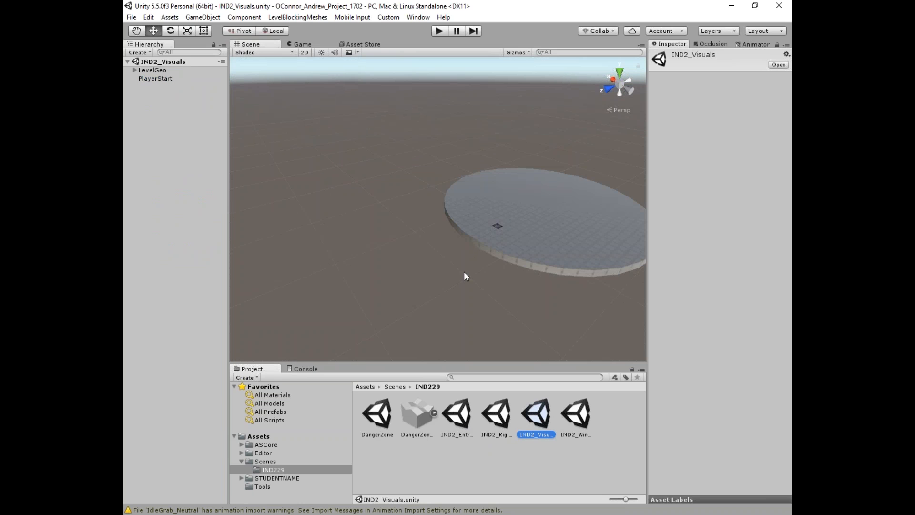
middle_click_drag(508, 211, 433, 220)
scroll(448, 225, "up", 3)
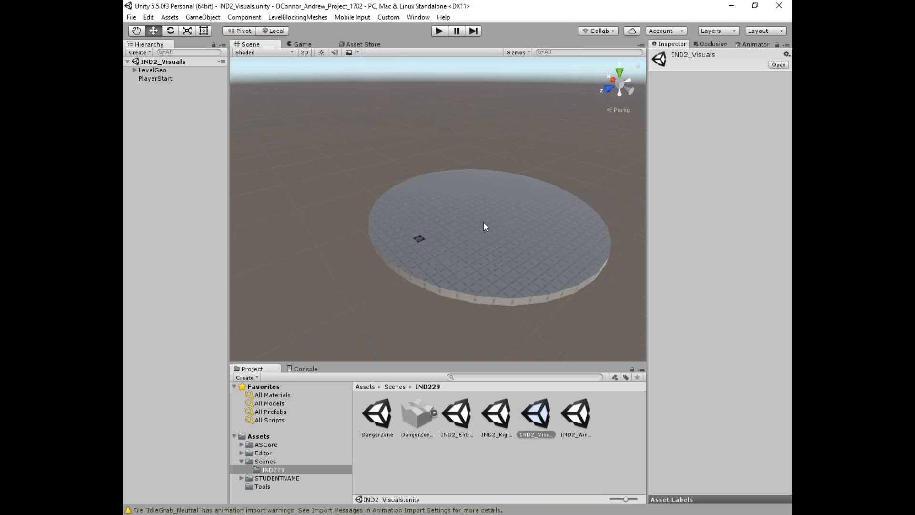
left_click(265, 461)
double_click(416, 414)
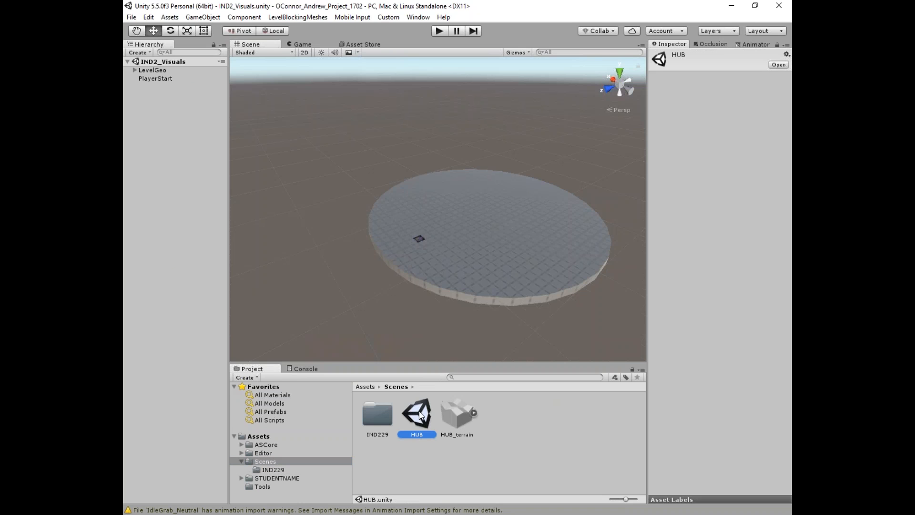
left_click_drag(419, 181, 424, 199, "alt")
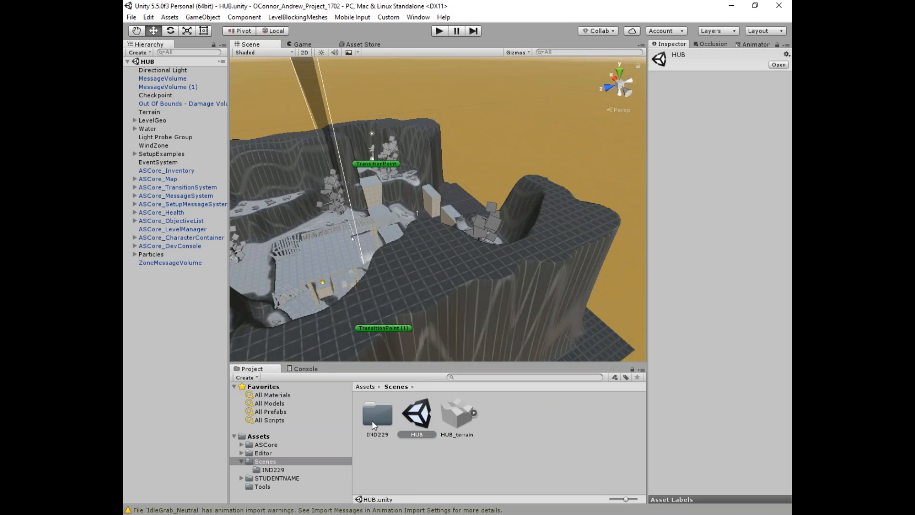
Step: Drag IND2_Visuals.unity from IND229 into the Hierarchy beside HUB, then collapse both scene lists
double_click(373, 418)
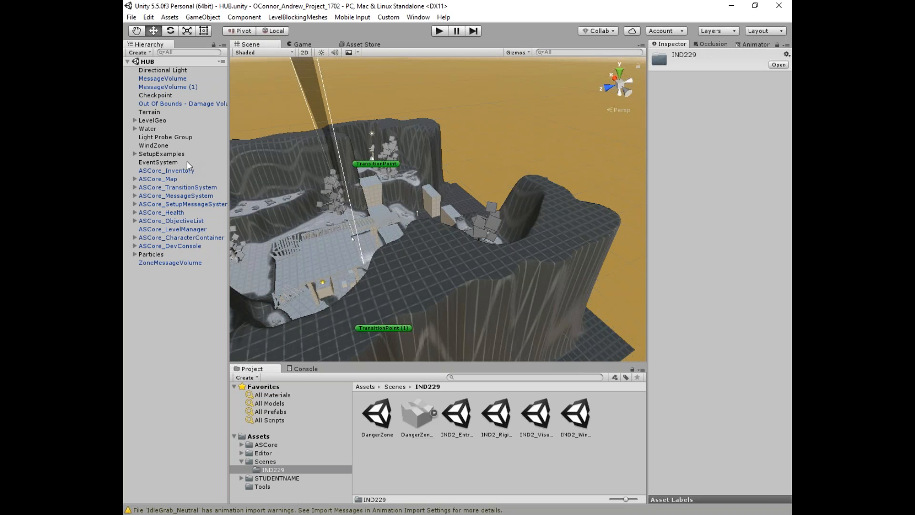
left_click(129, 61)
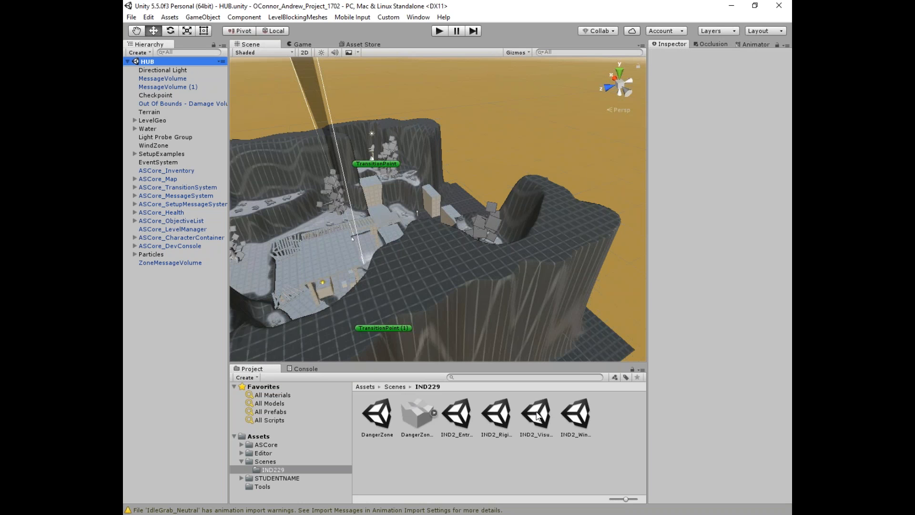
left_click_drag(539, 417, 170, 284)
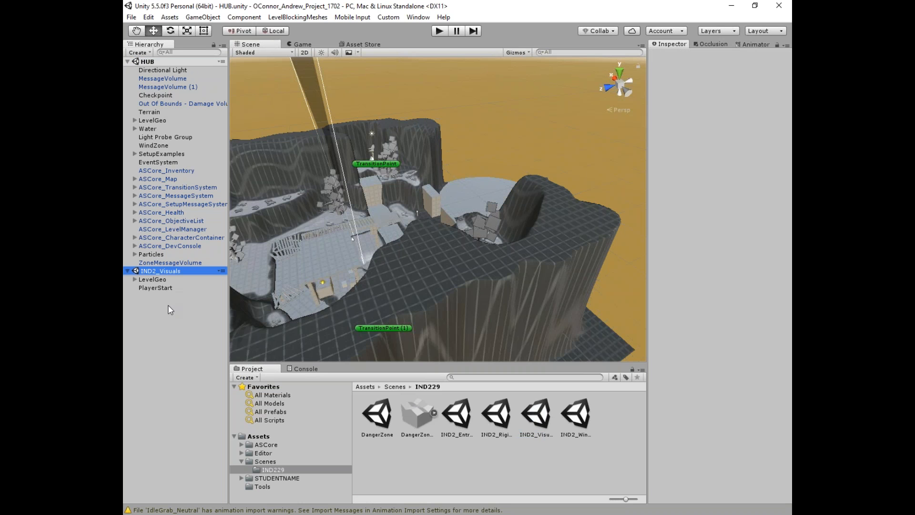
right_click_drag(456, 188, 376, 181)
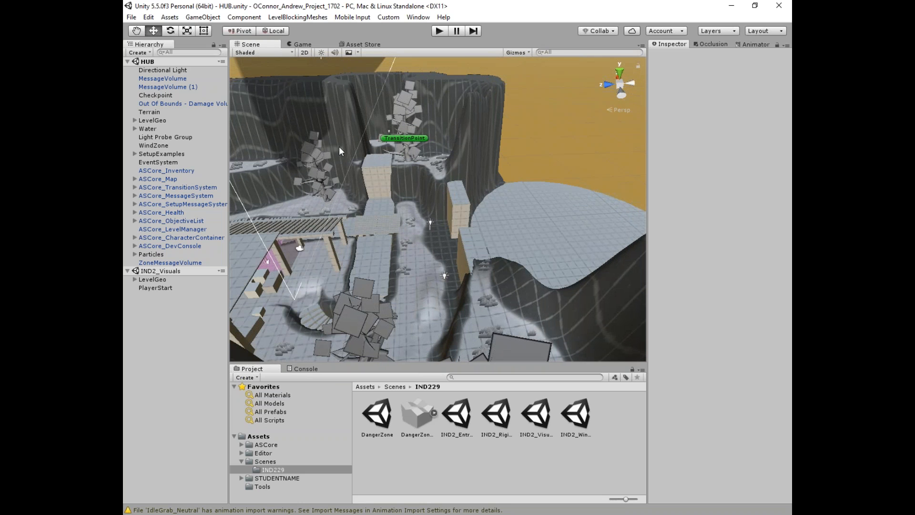
left_click(153, 279)
left_click(128, 271)
left_click(127, 62)
left_click(153, 62)
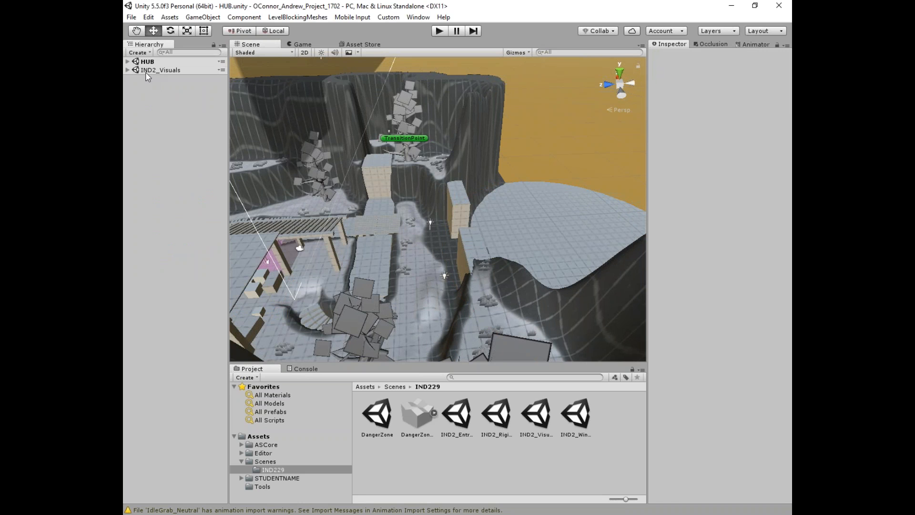
Step: Add a test Cube to the scene and delete it again
left_click(136, 52)
mouse_move(157, 91)
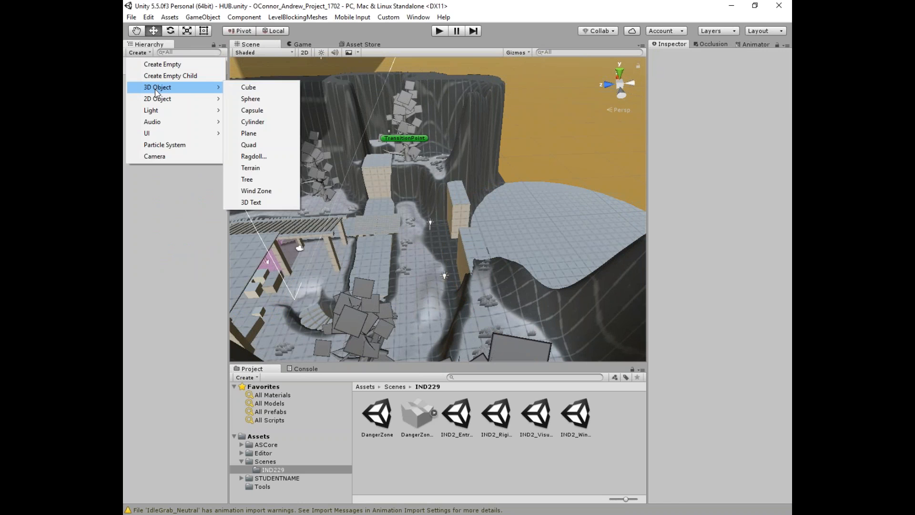
left_click(247, 87)
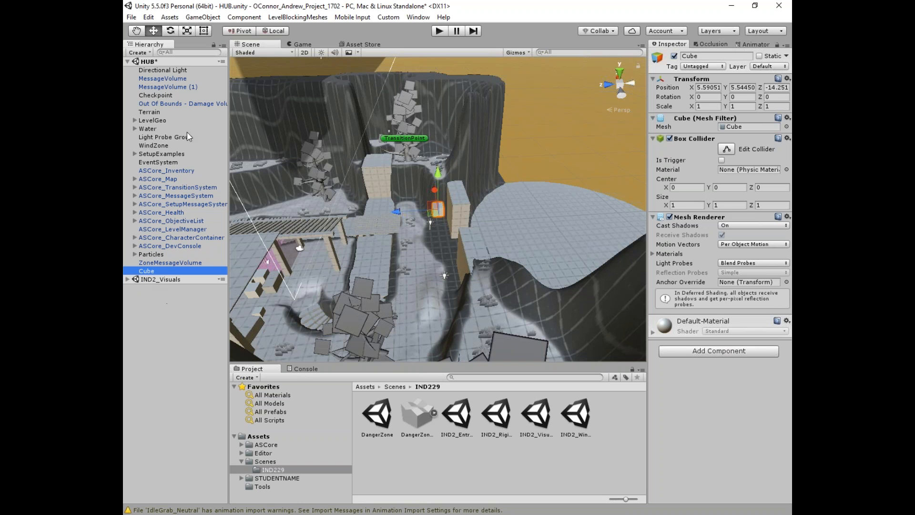
key("Delete")
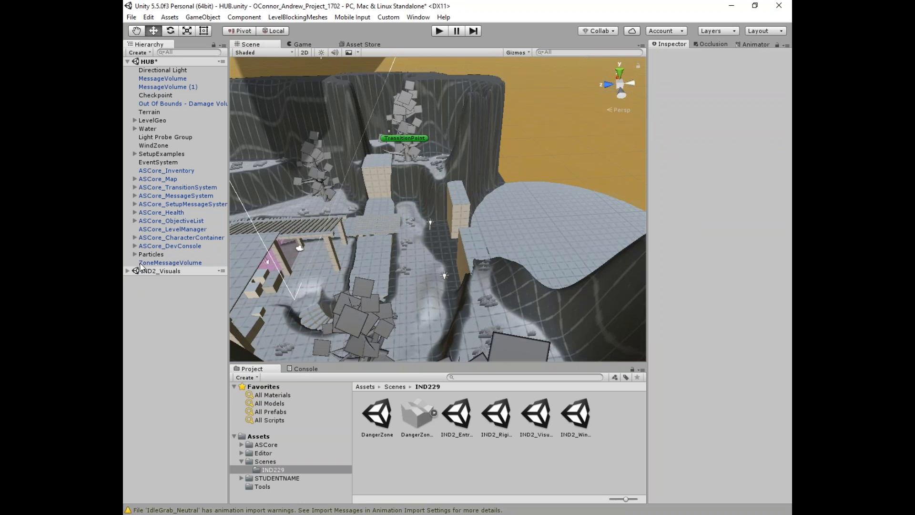
Step: Set IND2_Visuals as the active scene and expand it to show LevelGeo and PlayerStart
right_click(150, 271)
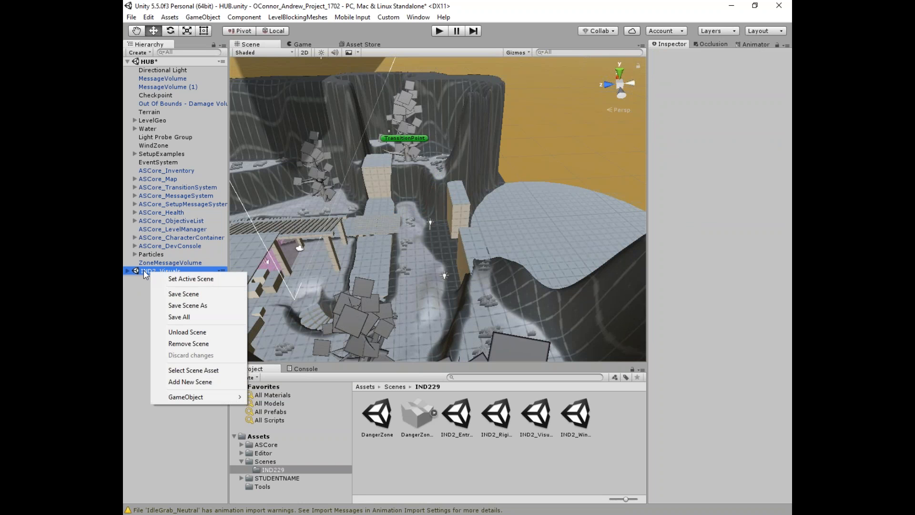
left_click(180, 280)
scroll(508, 216, "up", 5)
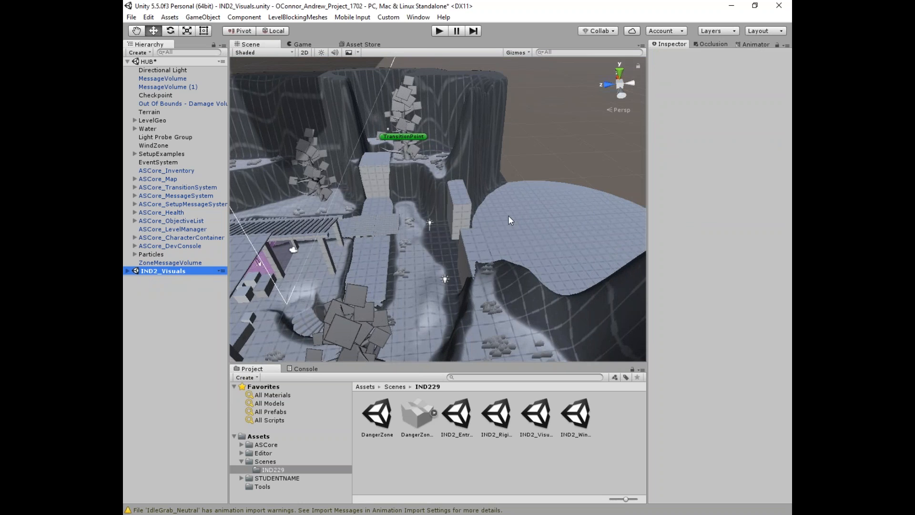
middle_click_drag(508, 215, 512, 224)
left_click_drag(512, 224, 570, 219, "alt")
scroll(567, 221, "up", 1)
left_click_drag(515, 238, 558, 239, "alt")
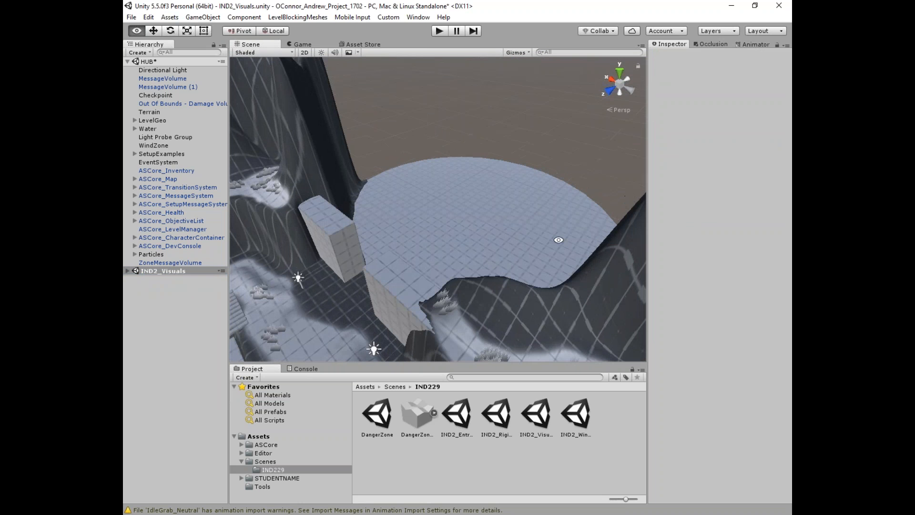
left_click(158, 270)
left_click(127, 270)
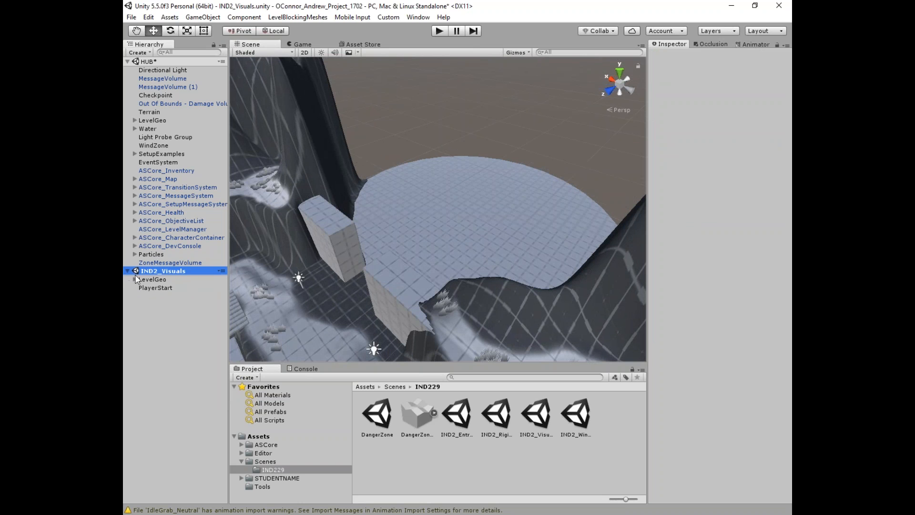
Step: Check out IND2_Visuals.unity and its .meta into the default changelist, then minimize P4V
left_click(473, 512)
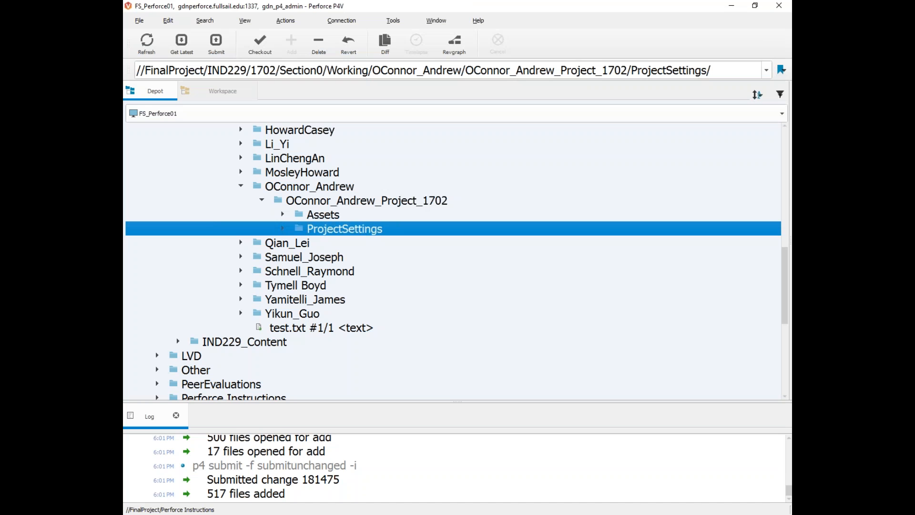
left_click(283, 215)
scroll(306, 247, "down", 3)
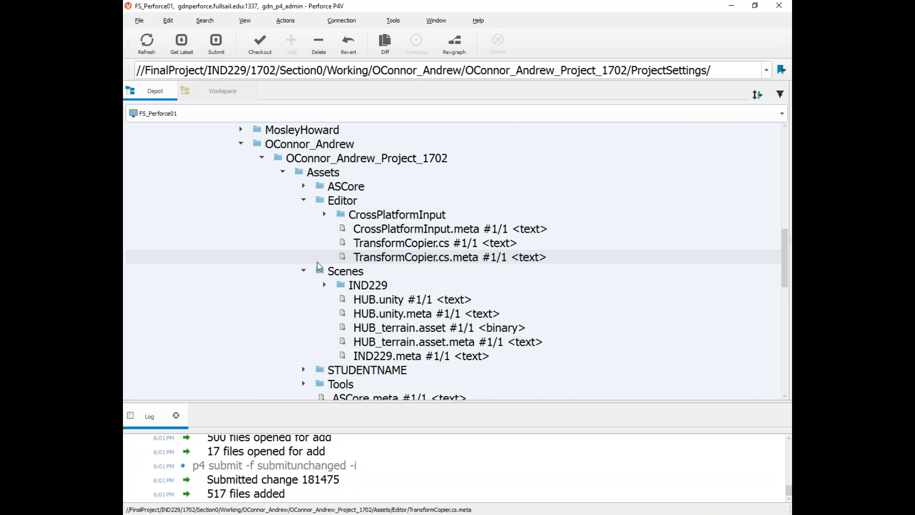
left_click(325, 201)
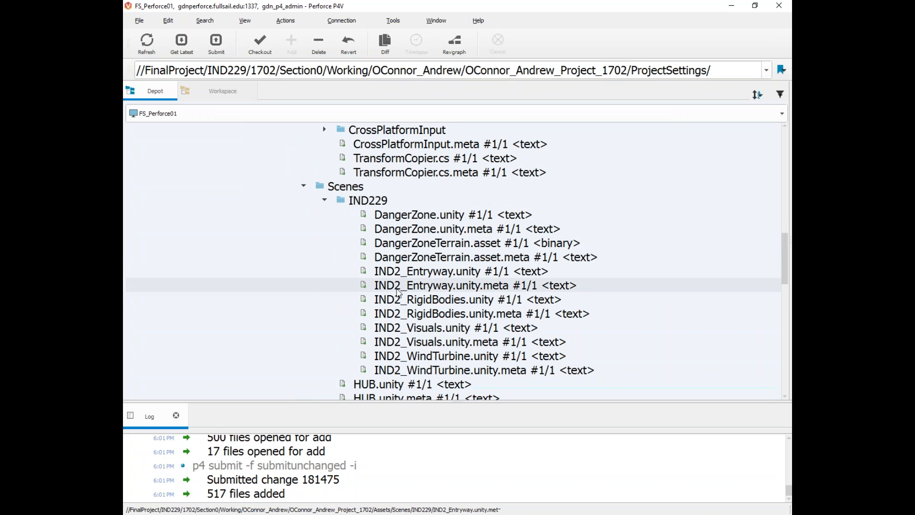
left_click(421, 329)
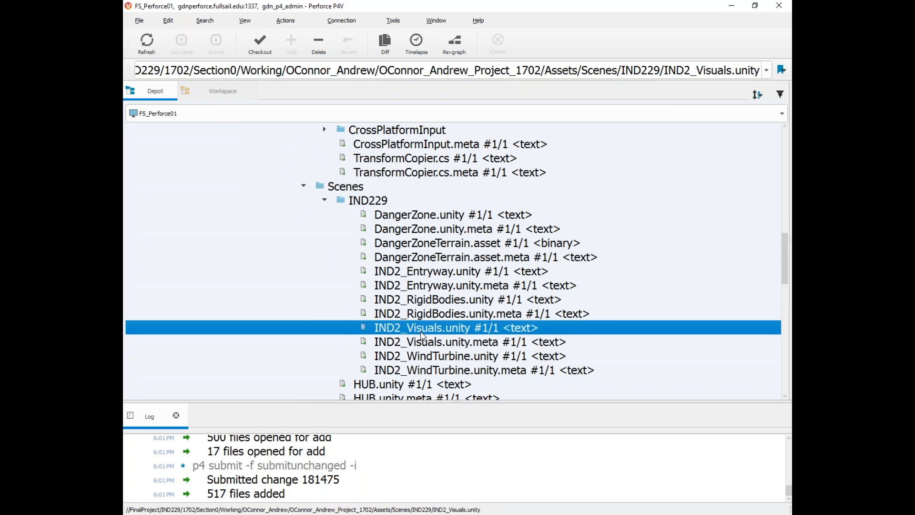
left_click(431, 341, "shift")
right_click(439, 332)
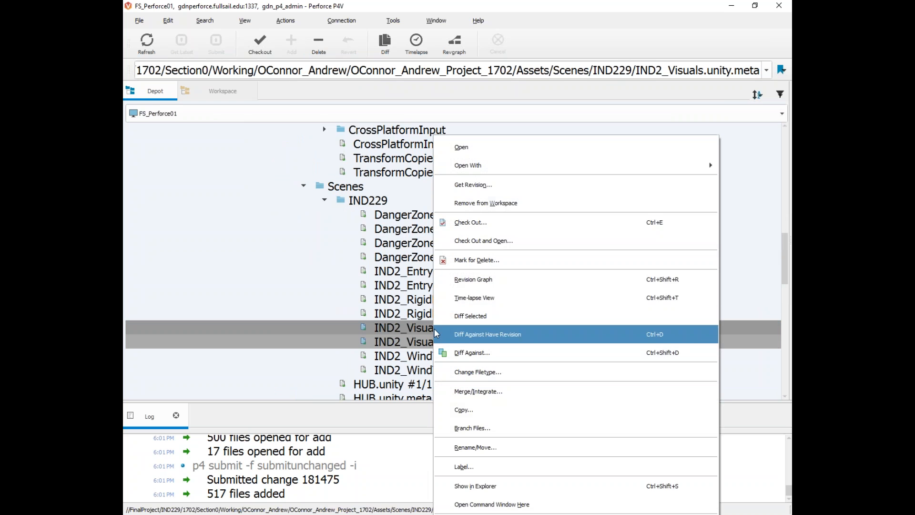
left_click(471, 218)
left_click(545, 305)
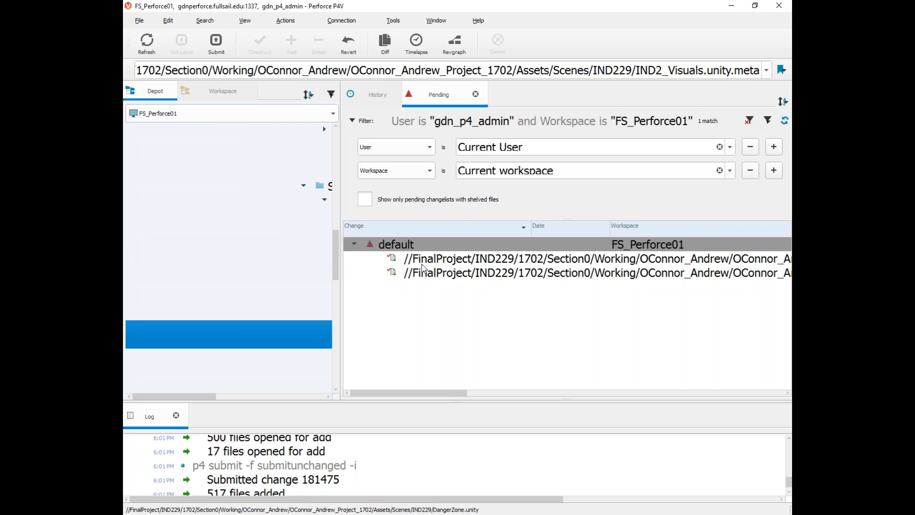
left_click(727, 8)
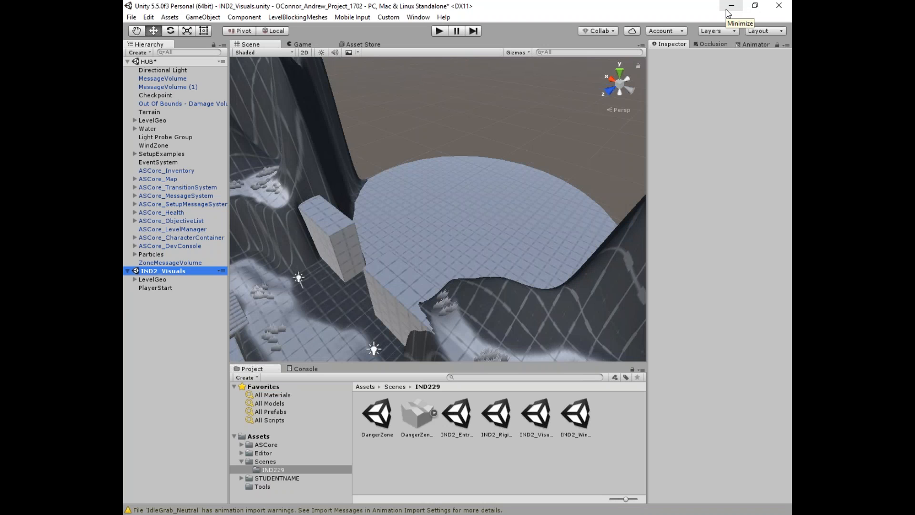
left_click_drag(472, 263, 537, 220, "alt")
left_click_drag(496, 266, 357, 300, "alt")
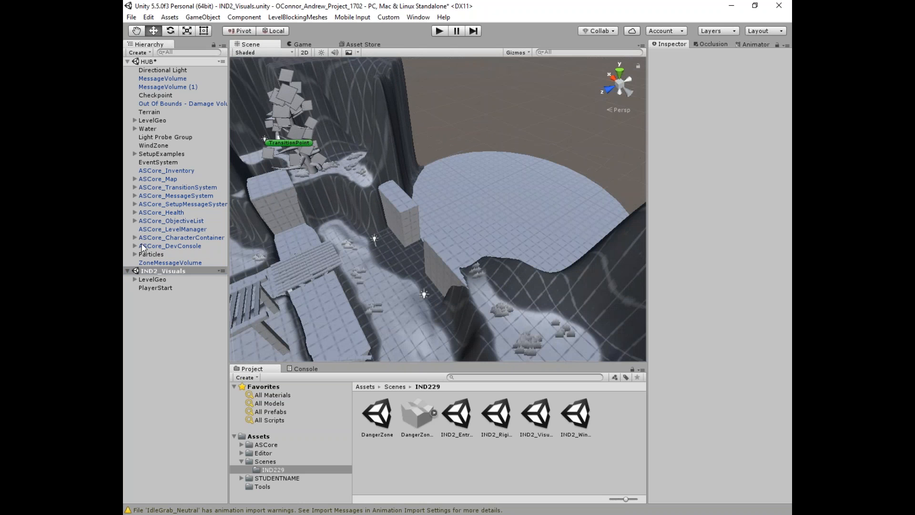
left_click(185, 335)
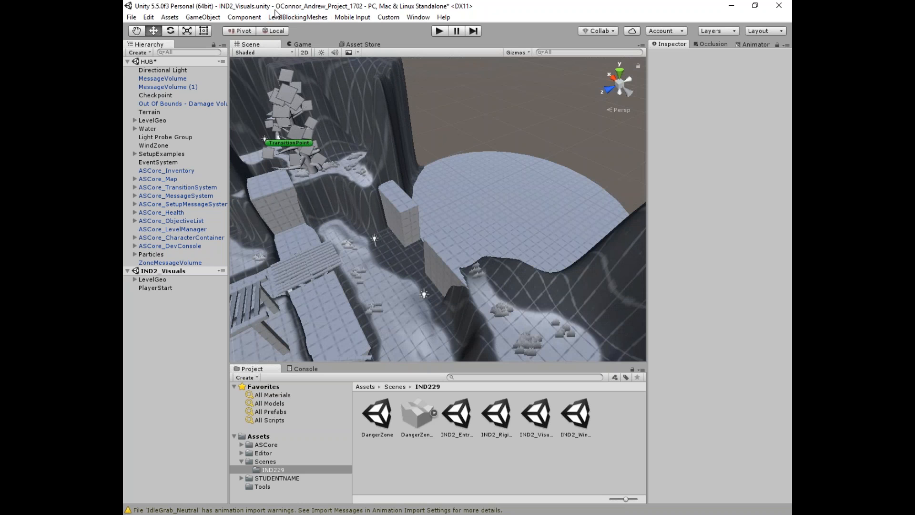
right_click_drag(562, 155, 426, 157)
key("w")
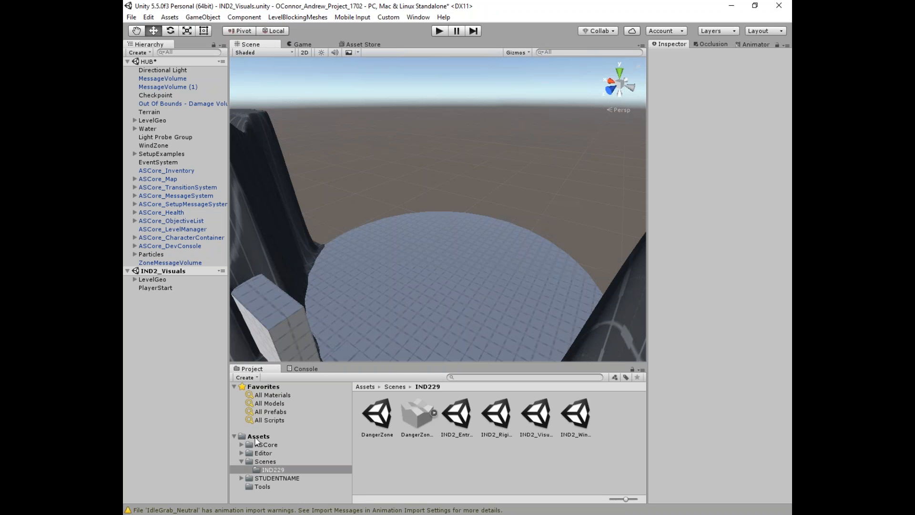
Step: Expand ASCore in the Project panel and reveal LevelBlockingTools in File Explorer
left_click(238, 443)
left_click(242, 444)
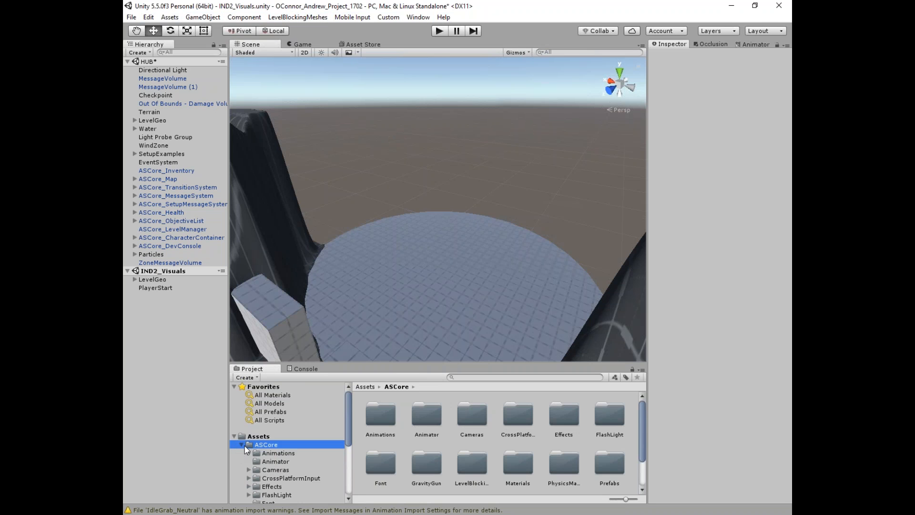
scroll(279, 456, "down", 3)
right_click(281, 456)
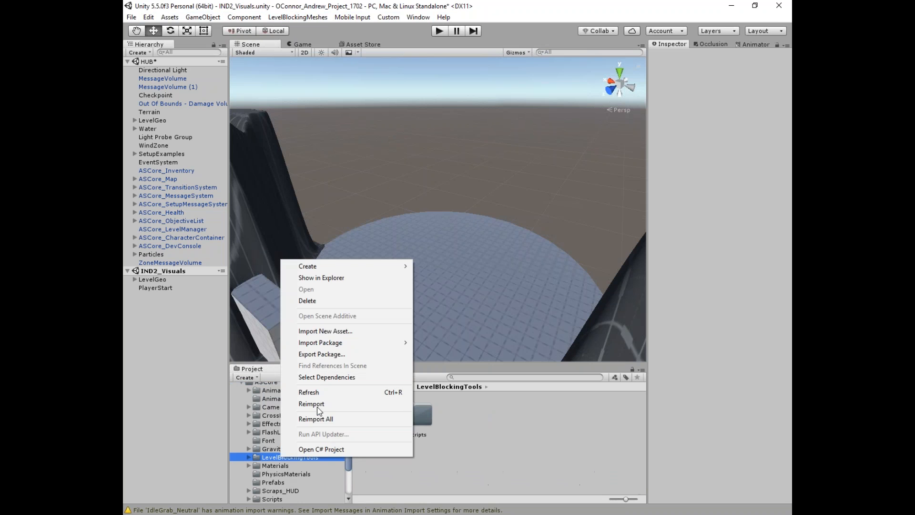
left_click(337, 278)
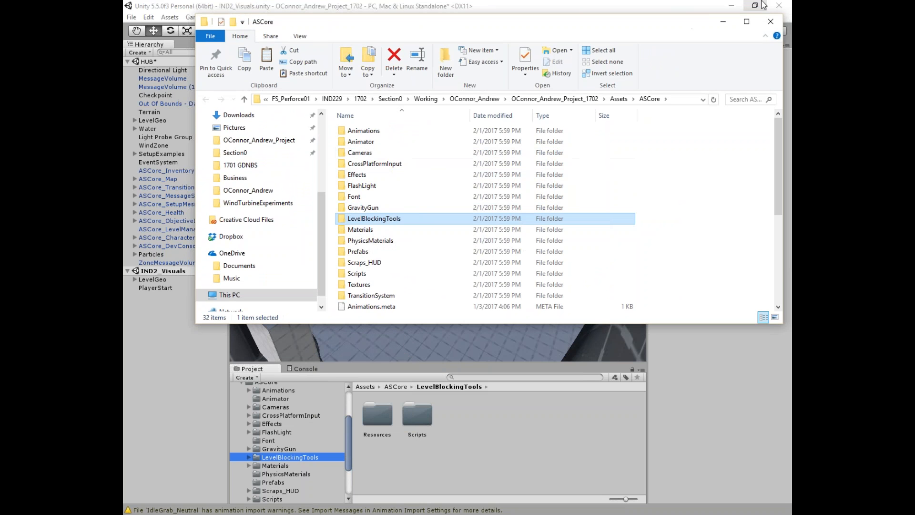
Step: Close the ASCore File Explorer window and return to Unity's LevelBlockingMeshes menu
left_click(771, 22)
right_click_drag(456, 225, 527, 187)
left_click(301, 19)
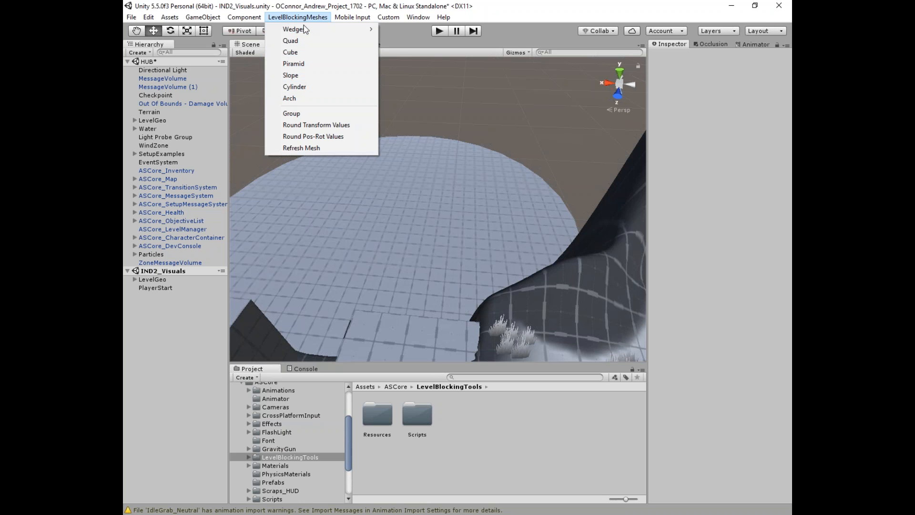
Step: Add an LBM_Cube and position it just above the ground
left_click(304, 53)
left_click(424, 212)
left_click_drag(441, 197, 445, 273)
left_click_drag(442, 334, 446, 219)
key("f")
scroll(462, 225, "down", 6)
left_click_drag(438, 170, 398, 225)
key("f")
key("f")
Step: Create a standard Cube beside it, raised to Y 0.92 and moved to X 2.5
left_click(286, 17)
mouse_move(202, 17)
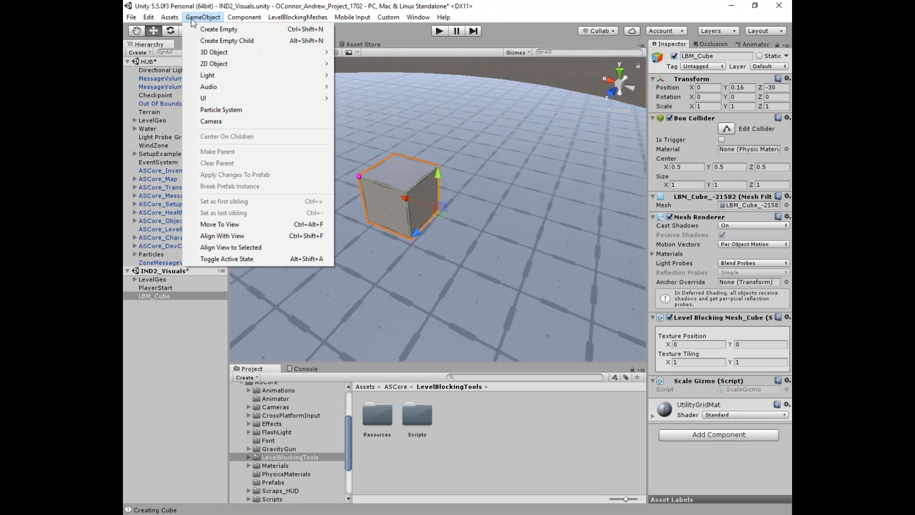
mouse_move(229, 52)
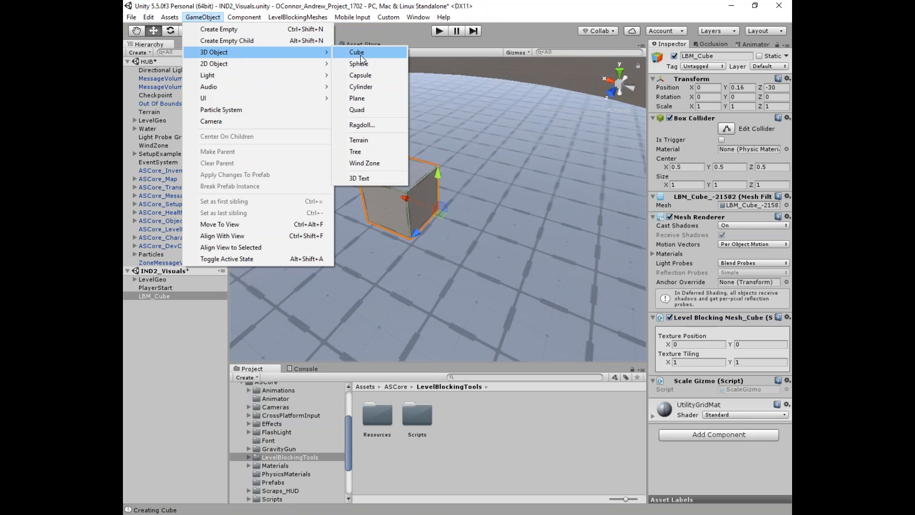
left_click(352, 51)
left_click_drag(439, 177, 440, 143)
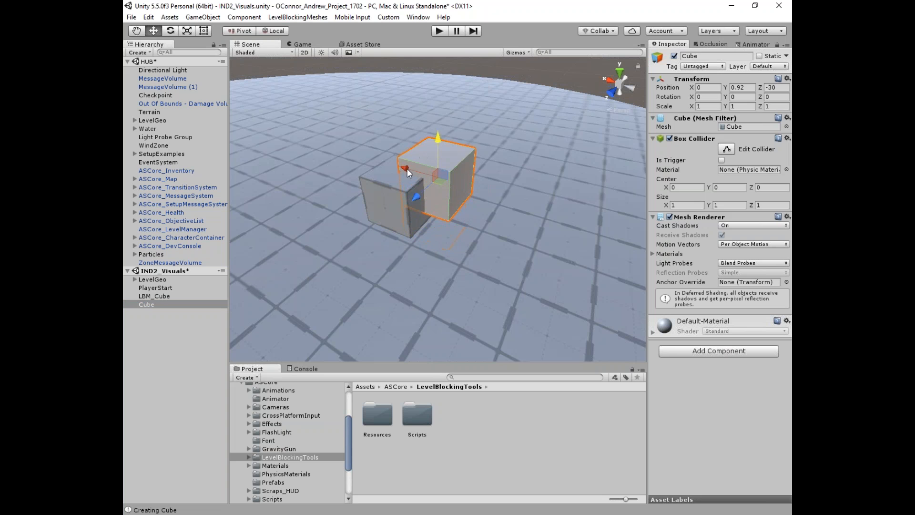
left_click_drag(407, 173, 291, 137)
left_click_drag(341, 156, 449, 224, "alt")
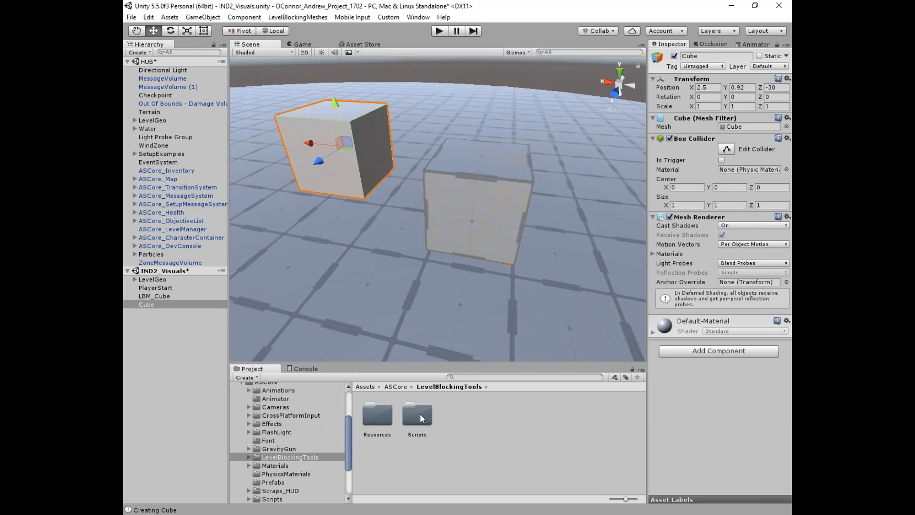
Step: Search the Project panel for 'uti' to find the UtilitiGrid material
left_click(464, 377)
type("utili")
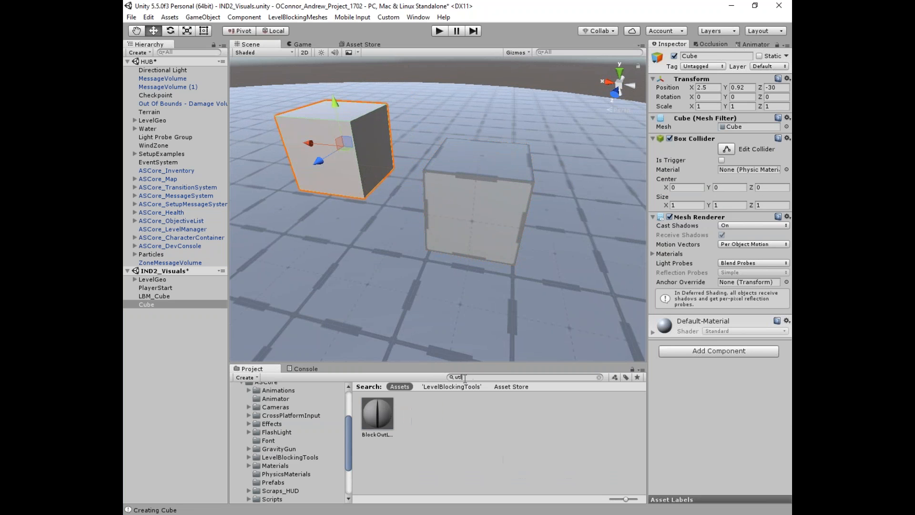
key("BackSpace")
key("BackSpace")
type("t")
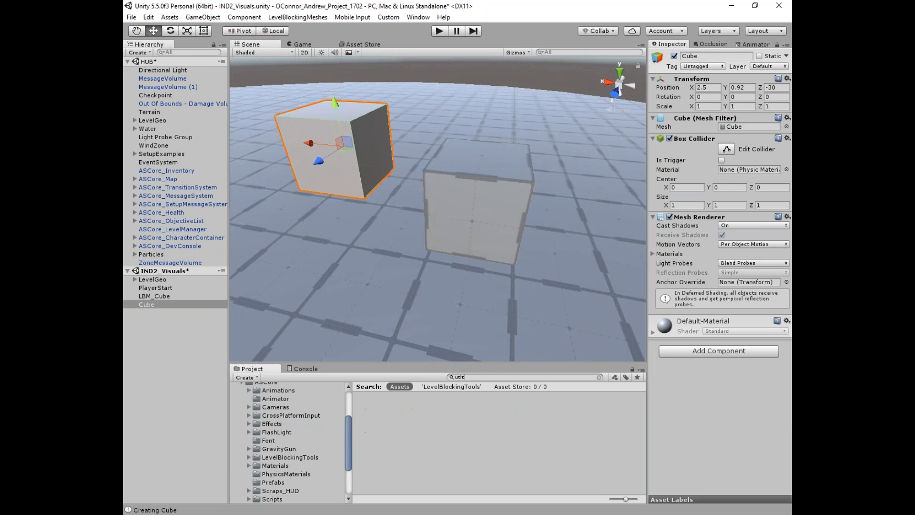
key("BackSpace")
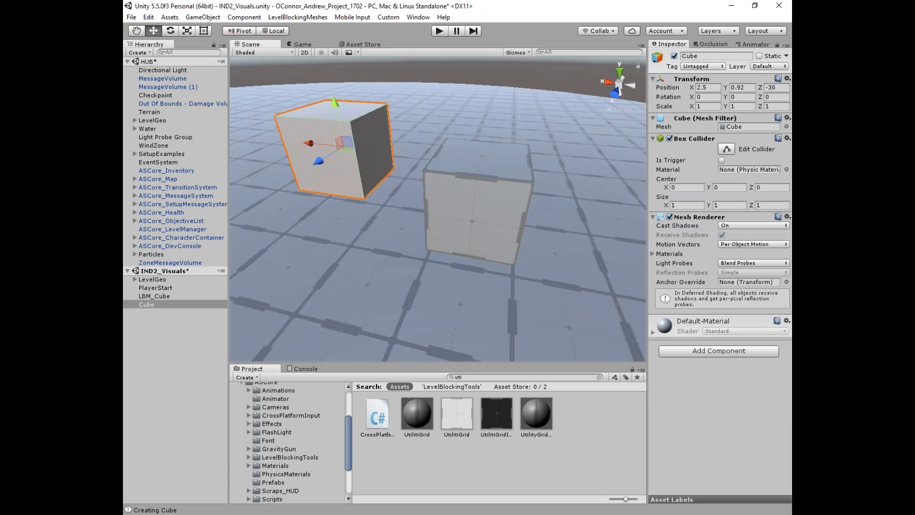
Step: Reselect the standard Cube from a closer viewpoint
left_click(468, 62)
left_click_drag(469, 62, 581, 87, "alt")
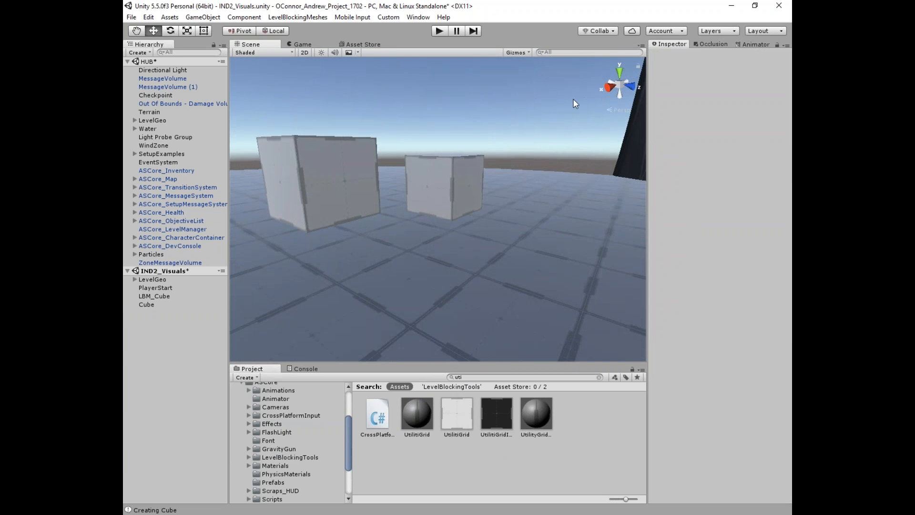
left_click_drag(463, 178, 267, 234, "alt")
left_click(387, 180)
left_click_drag(387, 174, 433, 122, "alt")
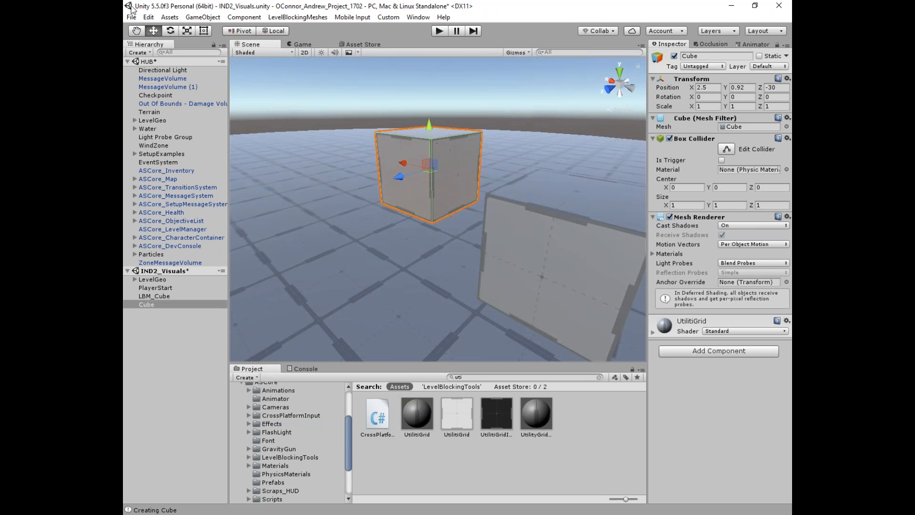
left_click(131, 17)
mouse_move(148, 18)
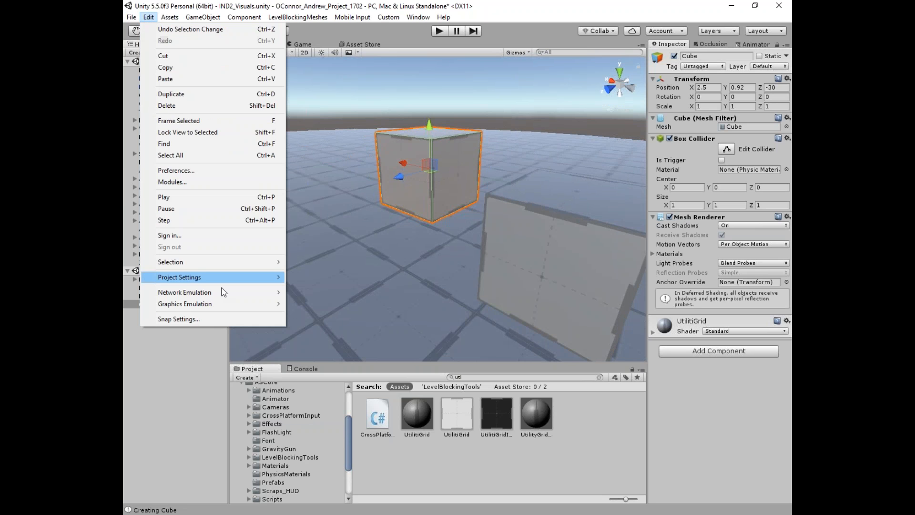
Step: Set the Snap Settings Move X, Y and Z values to 1
left_click(207, 318)
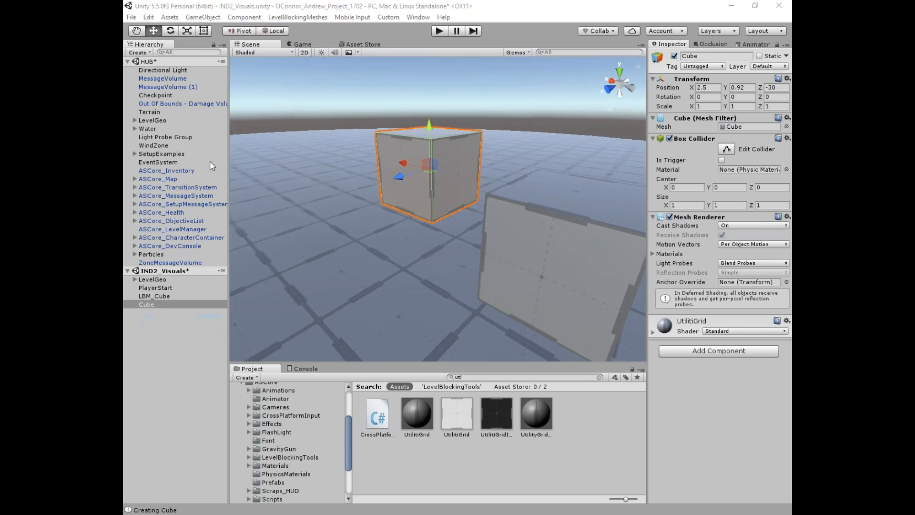
left_click(574, 80)
type("1")
key("Tab")
type("1")
key("Tab")
type("1")
key("Tab")
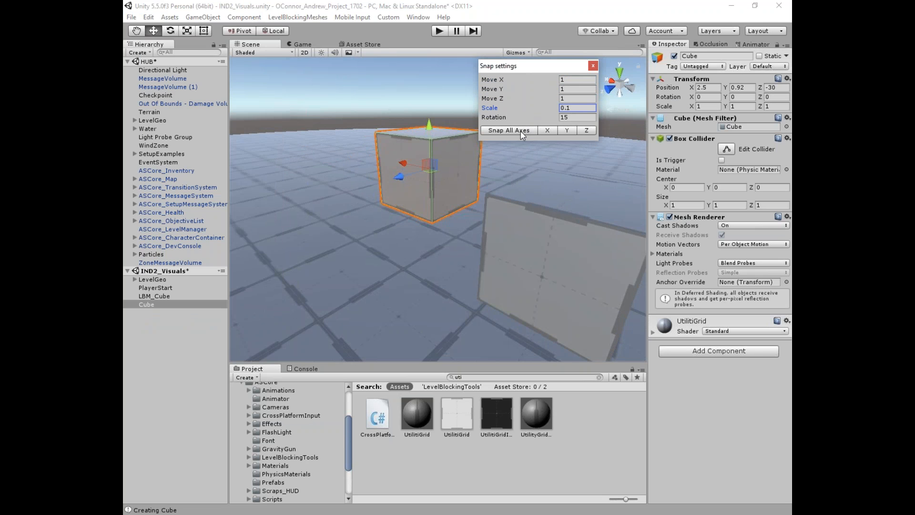
left_click_drag(539, 66, 224, 96)
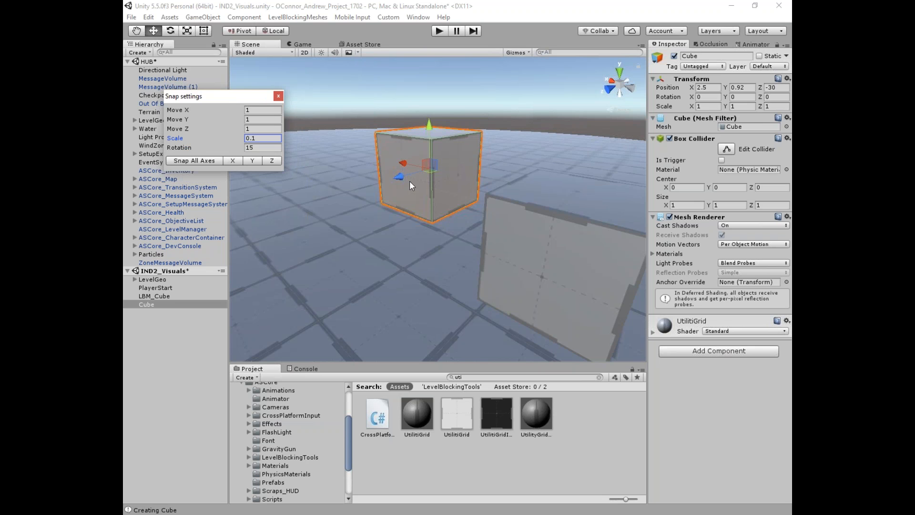
Step: Drag the Cube in snapped steps and Snap All Axes to 2, 1, -31
left_click_drag(410, 186, 514, 191, "alt")
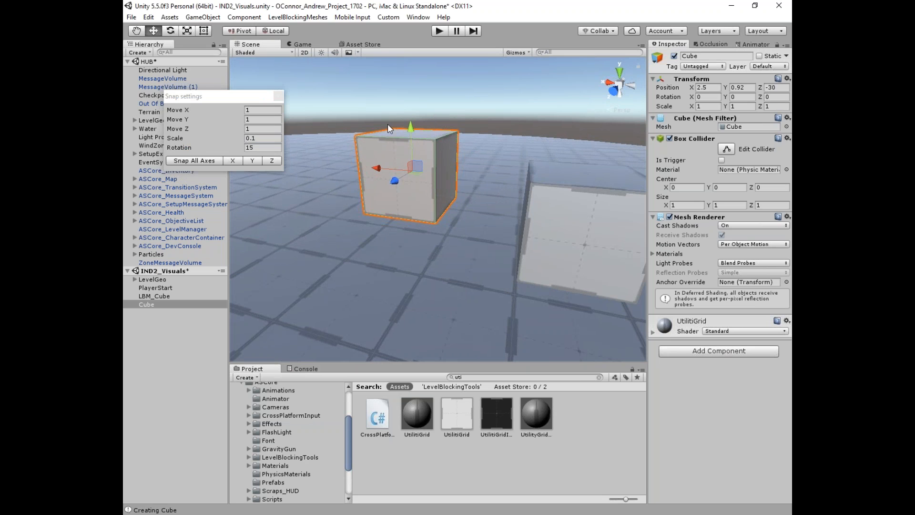
left_click_drag(409, 125, 371, 162, "ctrl")
left_click_drag(376, 167, 390, 196, "ctrl")
left_click_drag(376, 166, 453, 165)
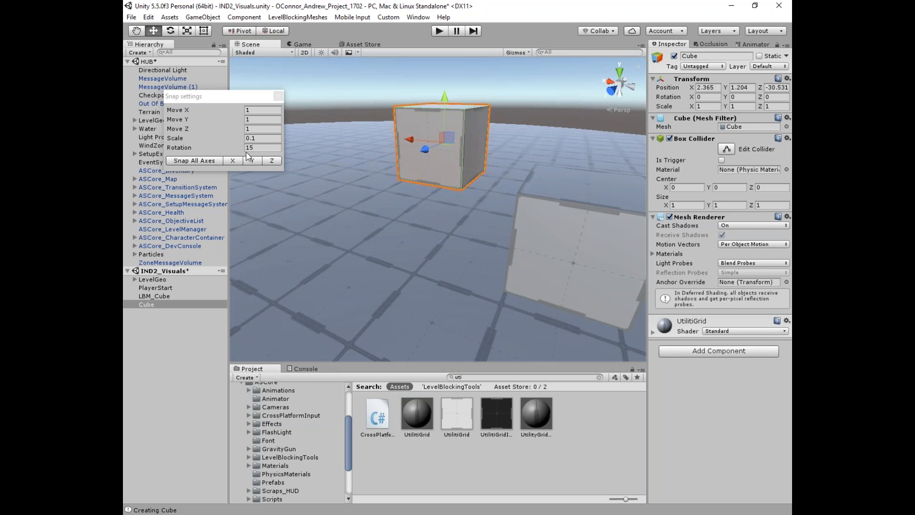
left_click(190, 161)
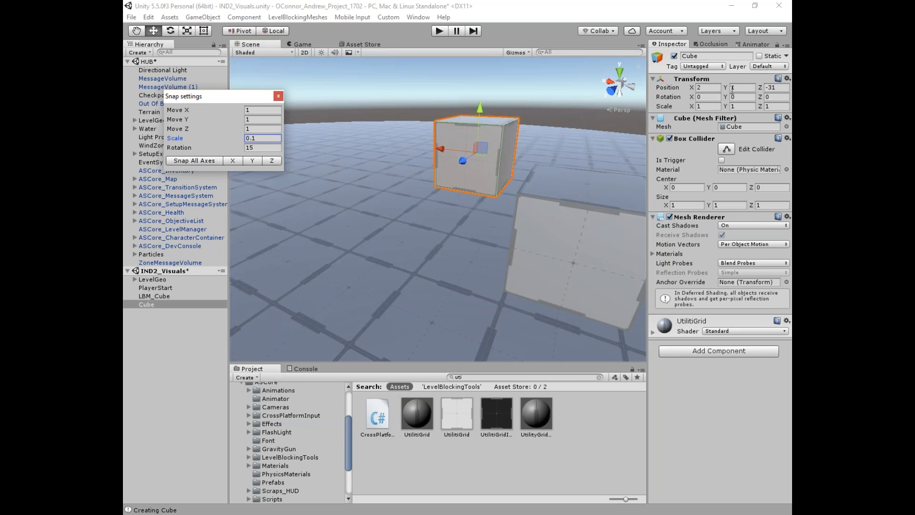
Step: Move the Cube to X 3, set Move Y snap to 0.5, and lower it to 0.5
left_click_drag(513, 221, 409, 101, "alt")
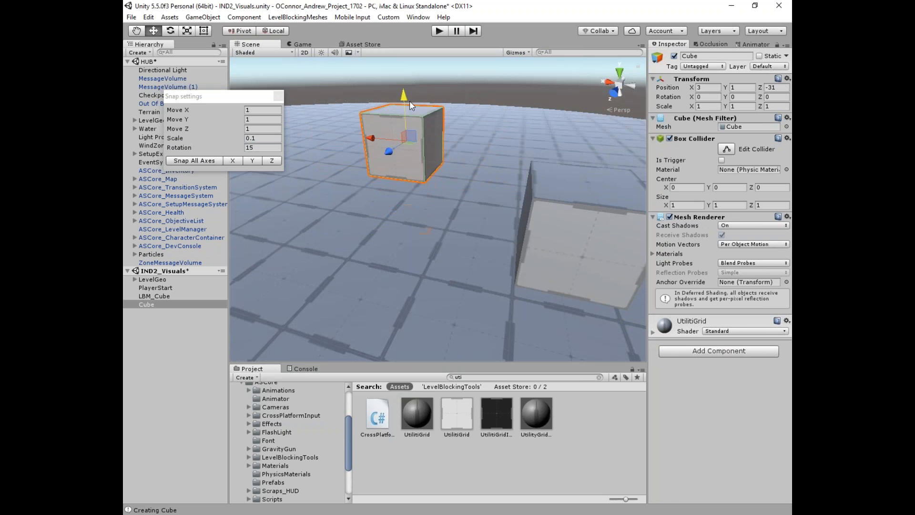
mouse_move(373, 136)
left_mouse_down()
mouse_move(313, 128)
mouse_move(377, 137)
left_mouse_up()
left_click_drag(402, 90, 293, 167)
left_click(255, 120)
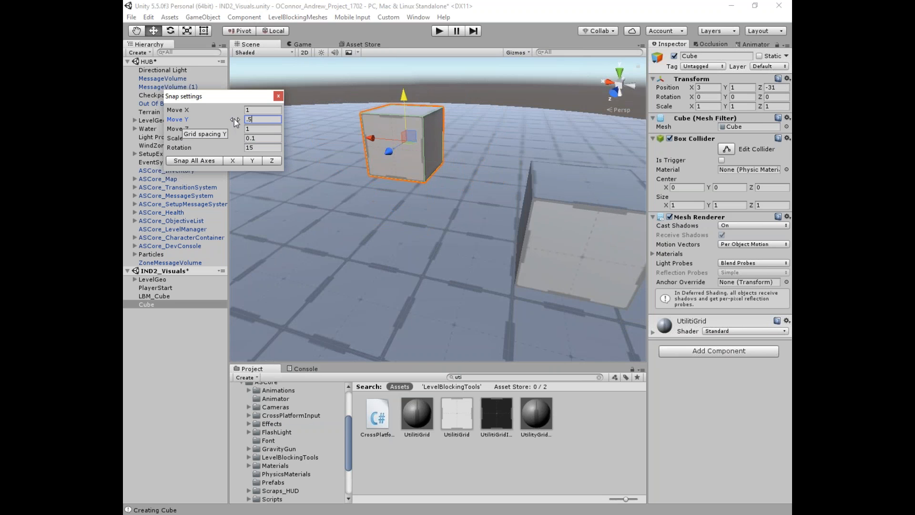
left_click_drag(404, 96, 414, 114)
left_click_drag(429, 172, 469, 194, "alt")
Step: Slide LBM_Cube along Z and snap it onto the ground grid
left_click(474, 259)
left_click_drag(491, 272, 506, 192, "ctrl")
left_click_drag(509, 150, 508, 128, "alt")
left_click(189, 159)
left_click_drag(502, 228, 439, 260, "ctrl")
Step: Reselect the standard Cube and switch handle placement to Center
left_click(395, 184)
left_click_drag(400, 193, 505, 157, "alt")
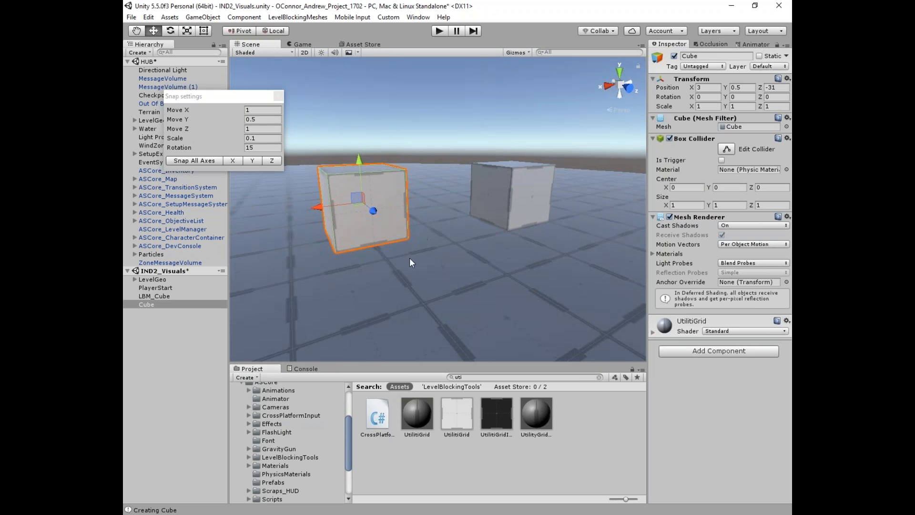
left_click_drag(222, 99, 178, 94)
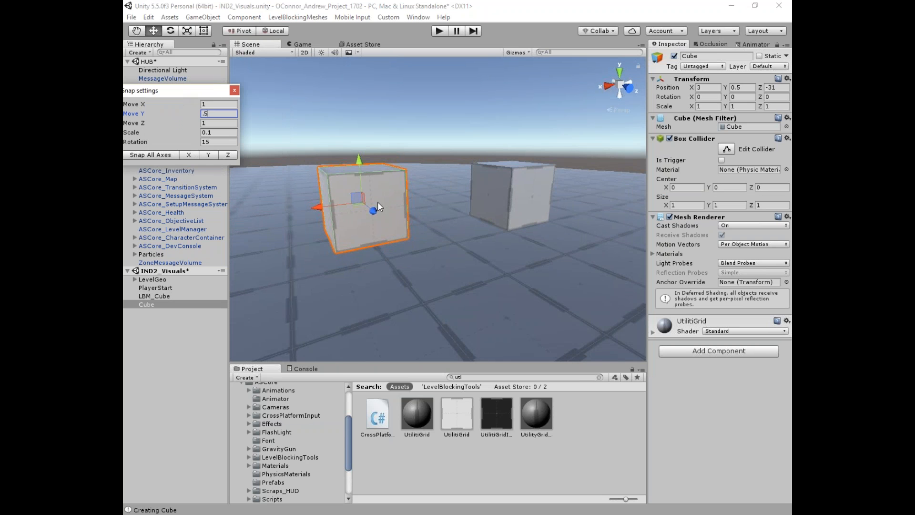
left_click_drag(349, 195, 392, 212, "alt")
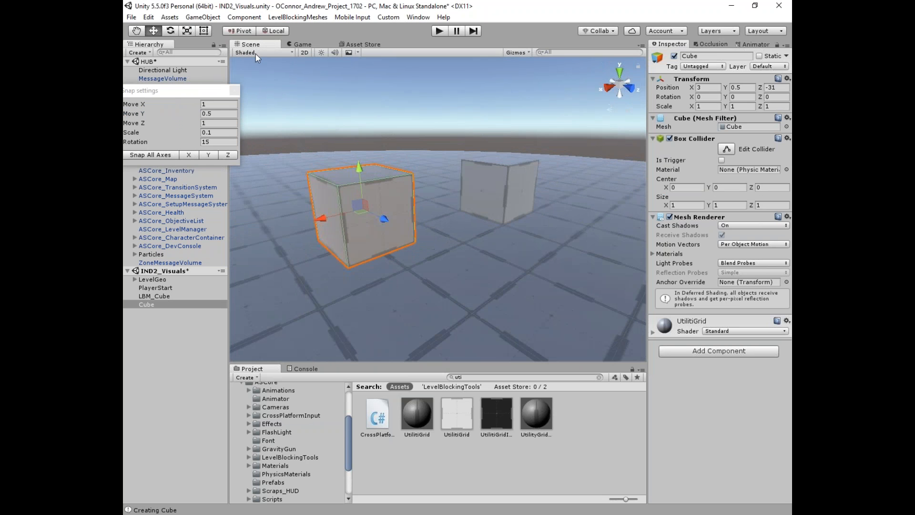
left_click(237, 34)
Step: Switch handles back to Pivot and inspect LBM_Cube and Cube from several angles
left_click(242, 32)
left_click_drag(486, 193, 373, 226, "alt")
left_click(491, 216)
left_click_drag(517, 217, 484, 200, "alt")
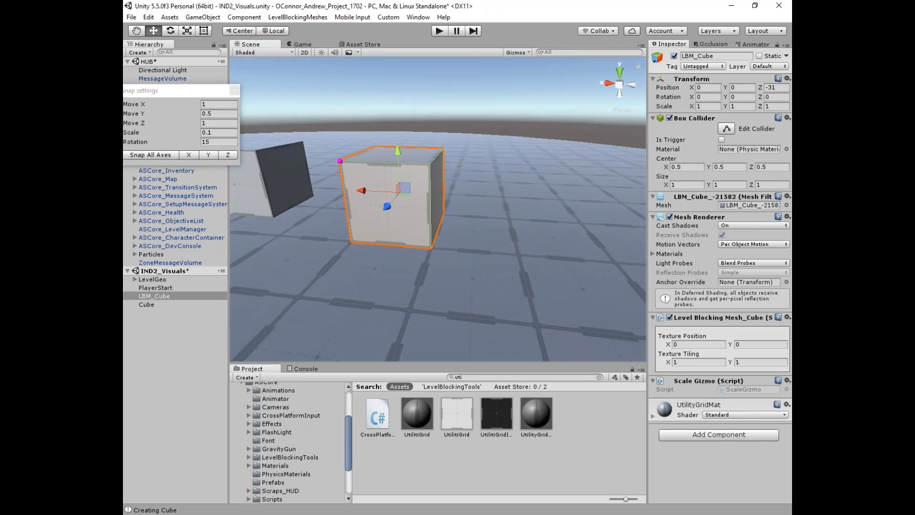
left_click(242, 31)
left_click_drag(390, 224, 438, 225, "alt")
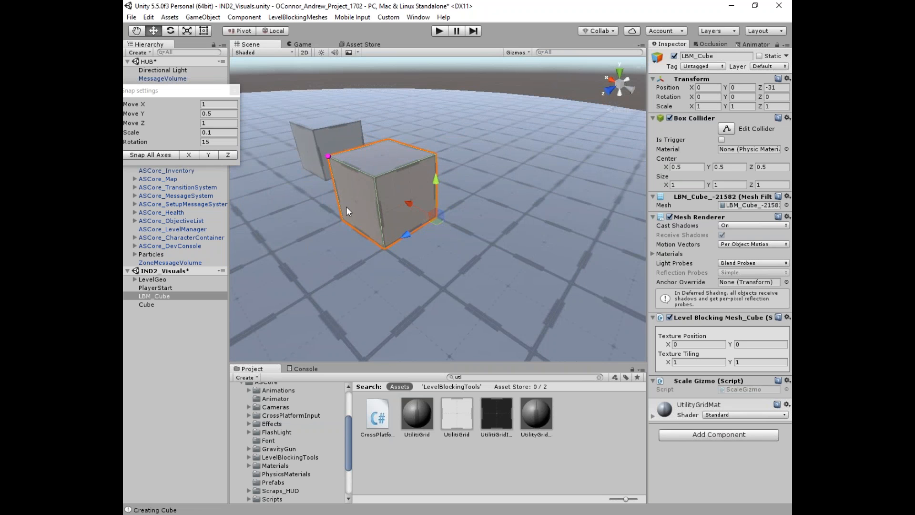
left_click_drag(346, 207, 379, 217, "alt")
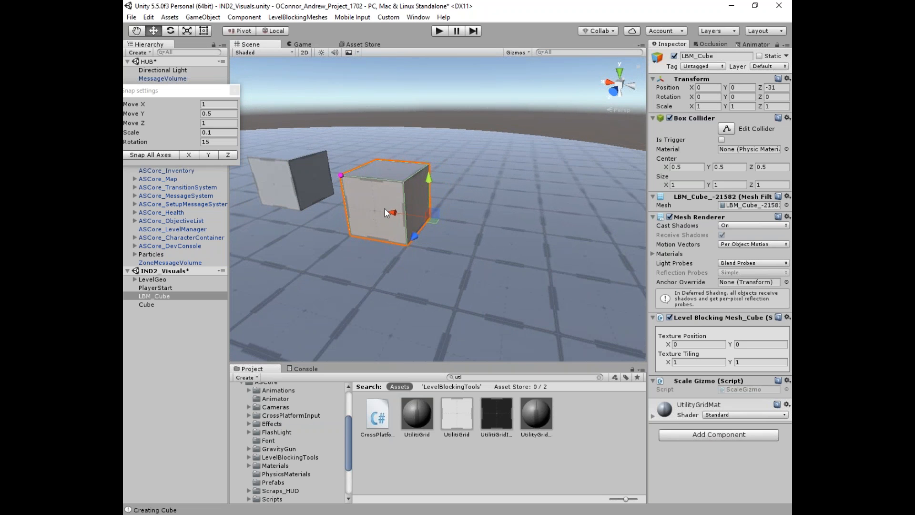
left_click(310, 184)
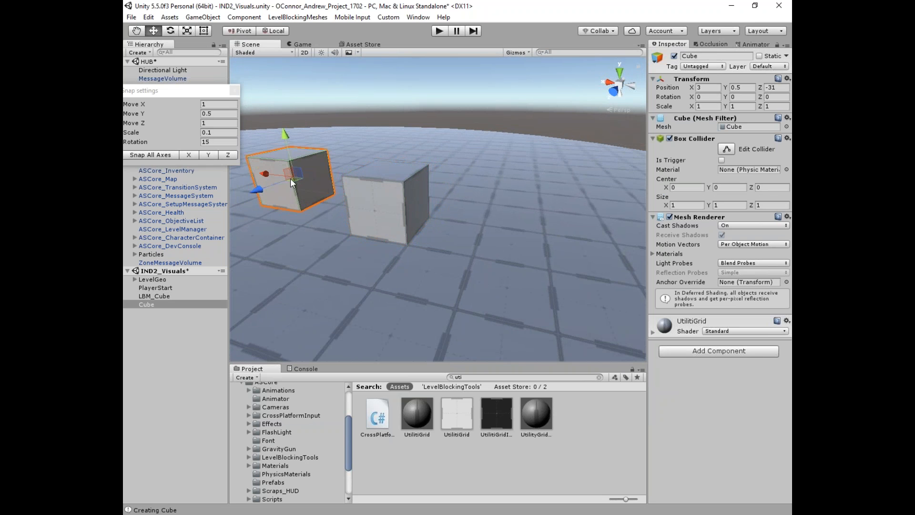
left_click(355, 200)
left_click_drag(355, 200, 461, 235, "alt")
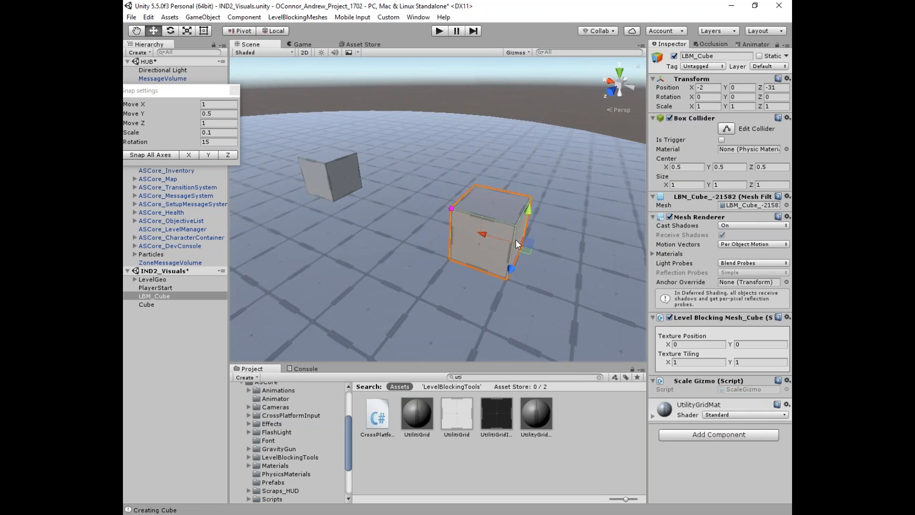
Step: Scale LBM_Cube to X 3, duplicate it, and rotate the copy 180°
key("r")
left_click_drag(484, 235, 403, 220)
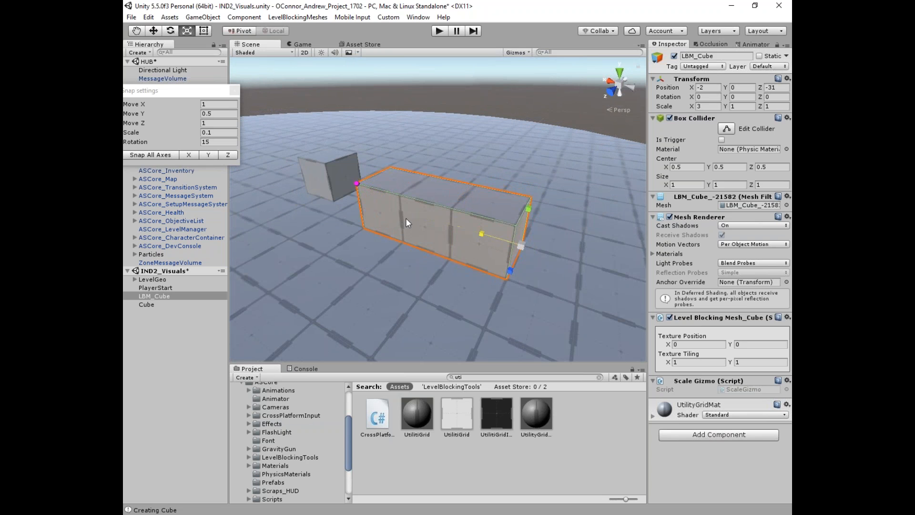
key("w")
key("ctrl+d")
middle_click_drag(464, 240, 375, 250)
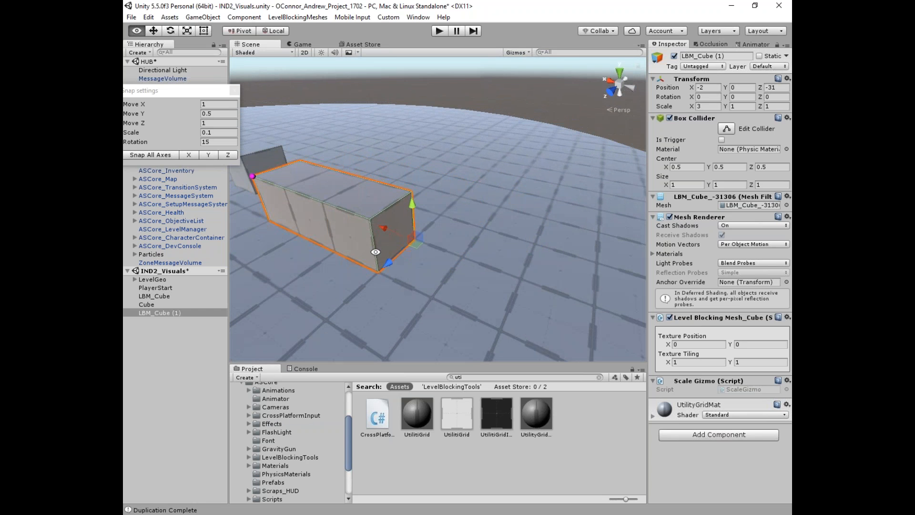
right_click_drag(376, 250, 376, 253)
key("e")
left_click_drag(401, 270, 571, 258)
left_click_drag(450, 226, 422, 188, "alt")
middle_click_drag(422, 188, 471, 191)
left_click_drag(472, 191, 469, 200, "alt")
Step: Scale the Cube to X 3.8, duplicate it, and turn the copy perpendicular
left_click(273, 167)
left_click(281, 169)
middle_click_drag(286, 176, 413, 232)
left_click_drag(414, 232, 455, 232, "alt")
key("r")
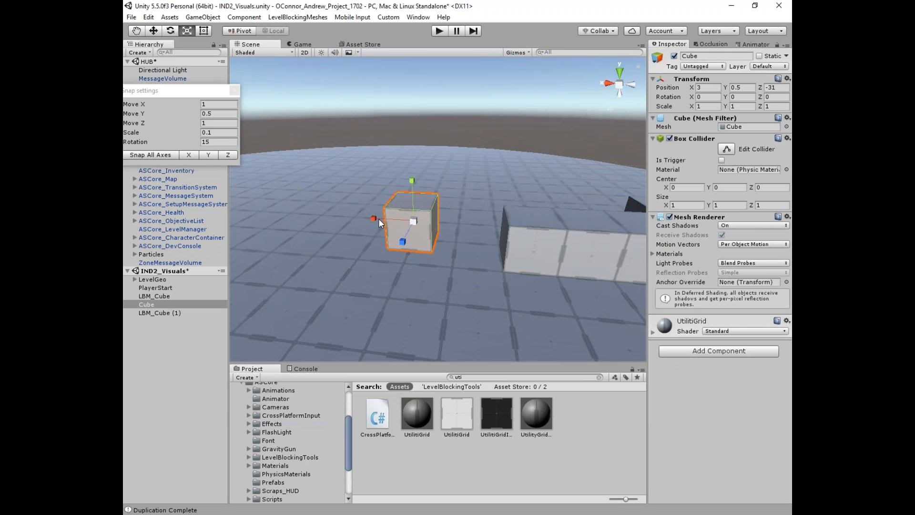
left_click_drag(371, 216, 257, 204)
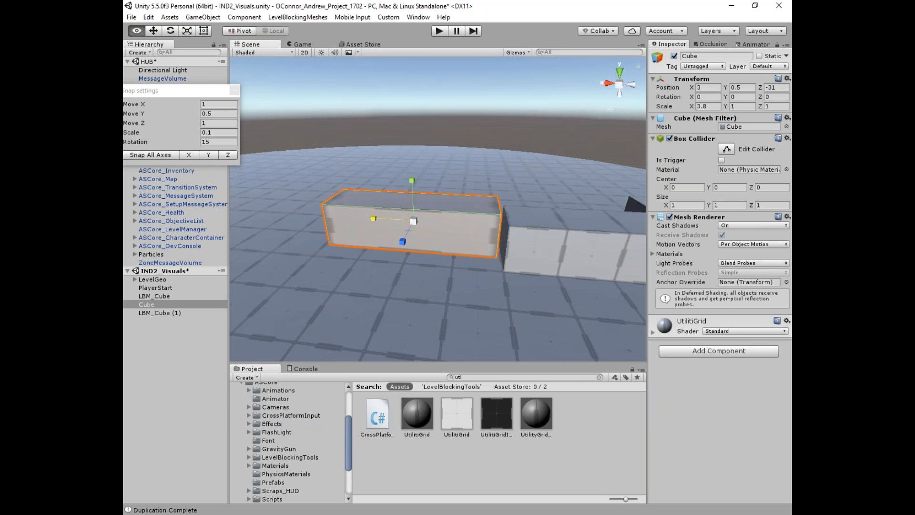
left_click_drag(467, 263, 474, 278, "alt")
key("w")
key("e")
key("ctrl+d")
left_click_drag(437, 240, 324, 276, "ctrl")
Step: Move Cube (1) to X 6 and Z -28.689
key("w")
left_click_drag(376, 216, 289, 206, "ctrl")
left_click_drag(348, 194, 319, 247, "ctrl")
left_click_drag(379, 222, 379, 232)
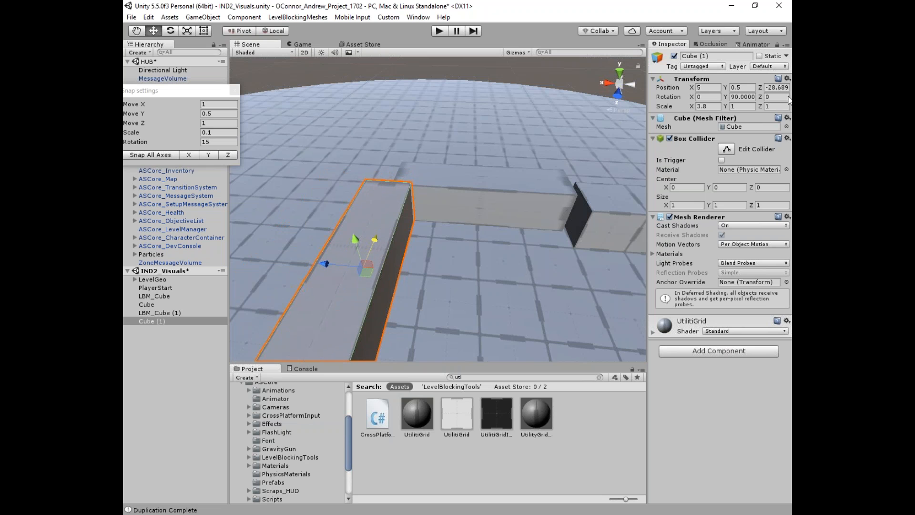
left_click_drag(322, 261, 291, 256, "ctrl")
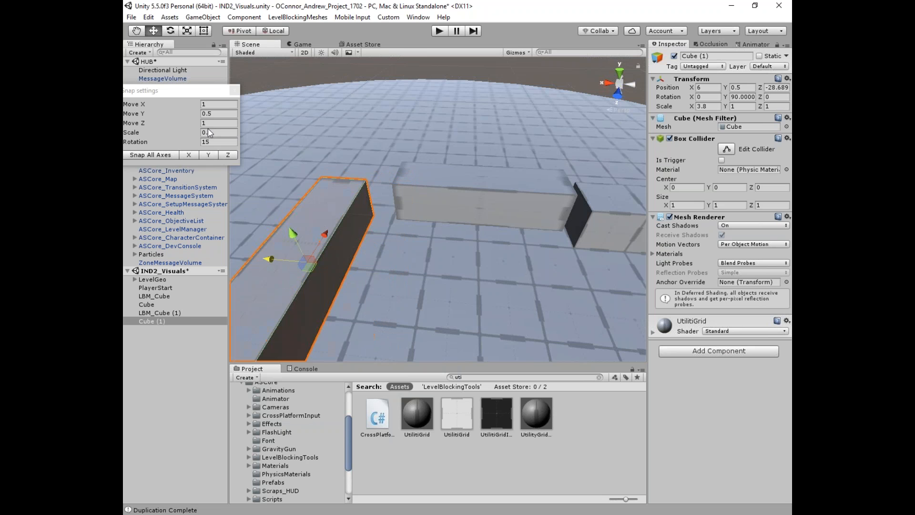
Step: Select LBM_Cube (1), toggle its handle between centre and pivot, and pick its corner
key("d")
right_click_drag(538, 189, 437, 233)
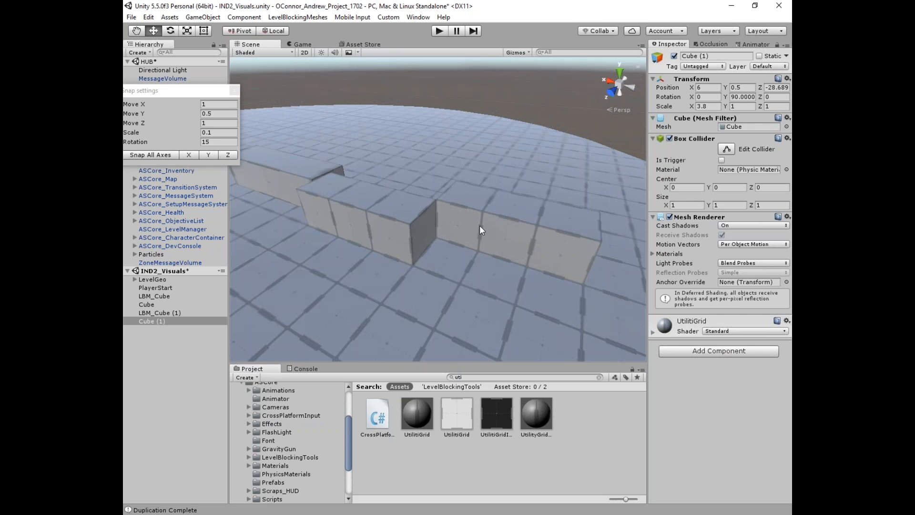
left_click(481, 229)
left_click(244, 30)
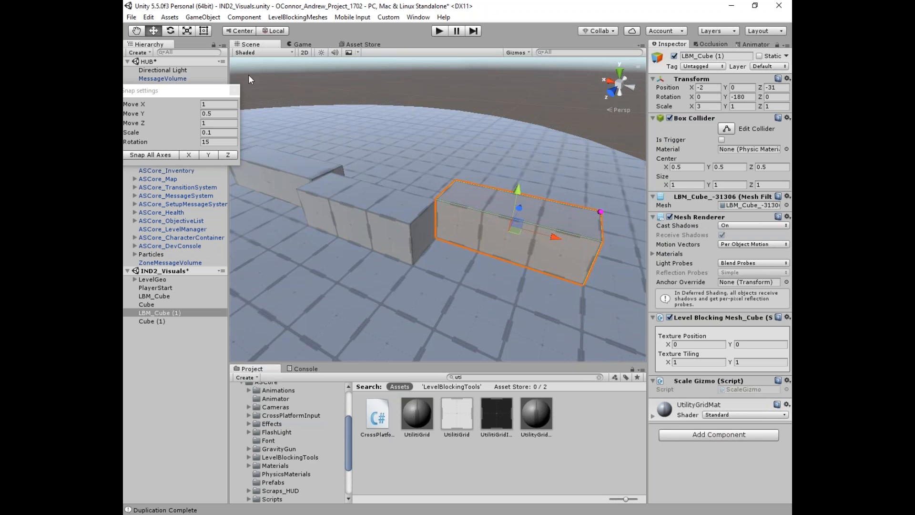
left_click(244, 30)
middle_click_drag(531, 256, 578, 218)
mouse_move(578, 218)
right_mouse_down()
mouse_move(535, 259)
mouse_move(568, 227)
right_mouse_up()
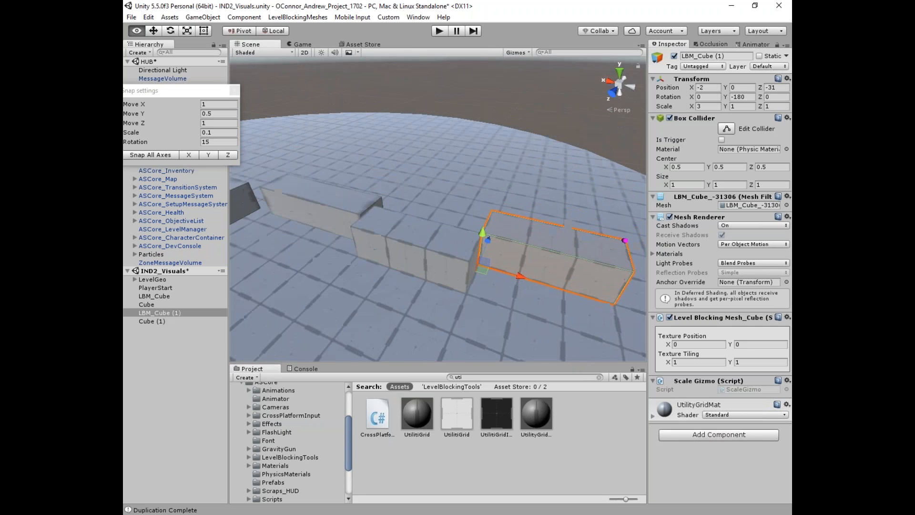
left_click_drag(568, 227, 568, 201, "alt")
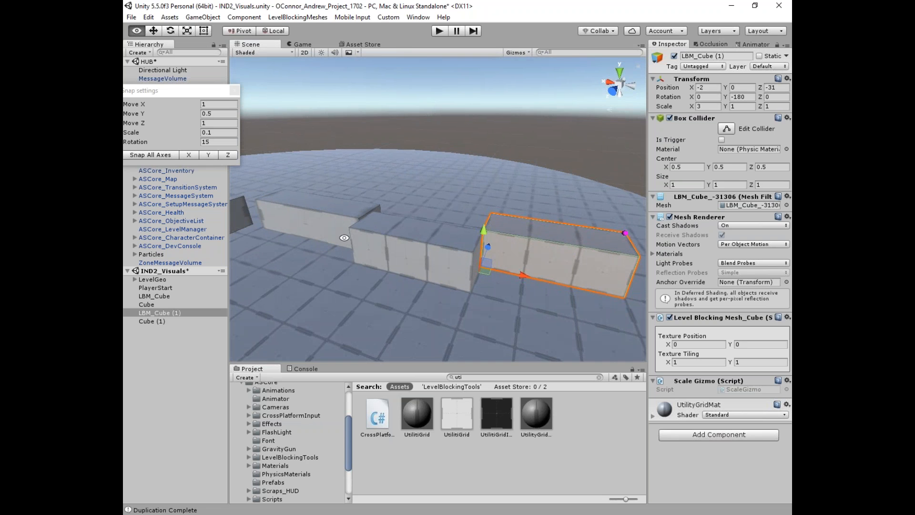
left_click_drag(380, 244, 399, 230, "alt")
left_click_drag(453, 257, 470, 275, "alt")
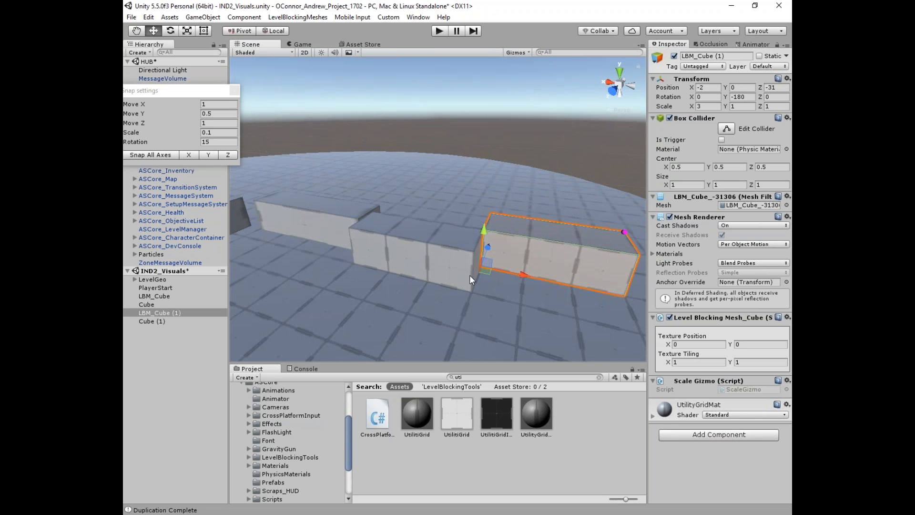
left_click(624, 232)
Step: Check the LBM_Cylinder floor, then scale the Cube to 2.4 tall and raise it to Y 1.5
left_click(548, 192)
scroll(490, 198, "up", 3)
left_click_drag(364, 230, 419, 273, "alt")
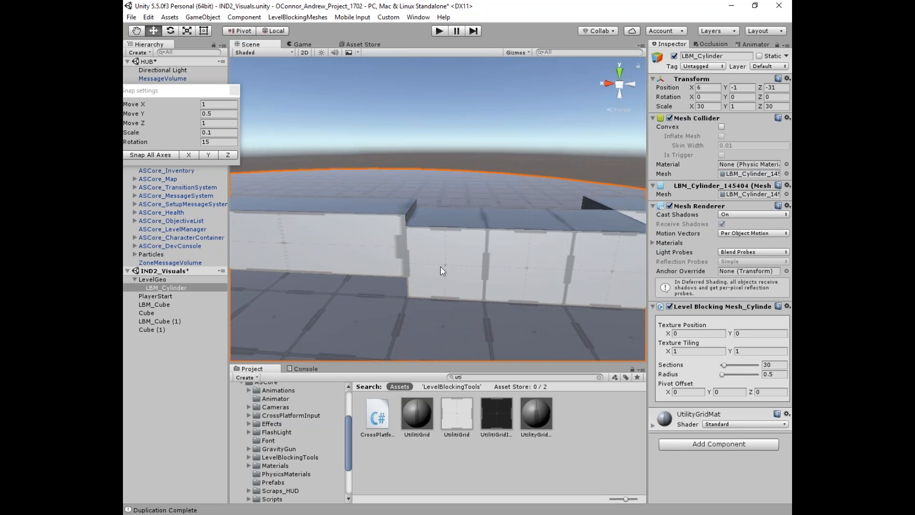
scroll(403, 251, "down", 5)
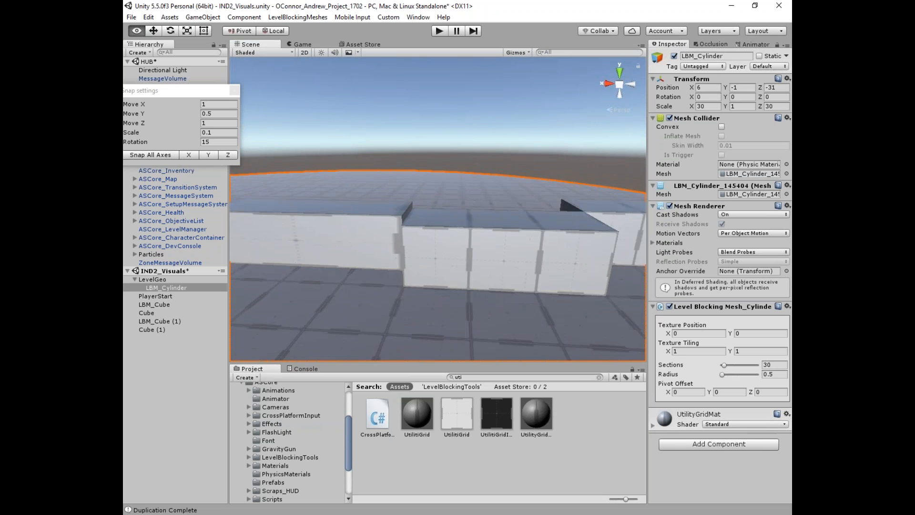
left_click_drag(372, 228, 334, 222, "alt")
left_click(335, 222)
middle_click_drag(336, 228, 385, 228)
left_click_drag(385, 229, 384, 221, "alt")
key("r")
left_click_drag(364, 186, 361, 139)
key("w")
left_click_drag(360, 184, 366, 158)
Step: Scale the Cube to about 6.97 × 2.59 × 4.06 and push it back to Z -35.93
left_click_drag(366, 212, 396, 175, "alt")
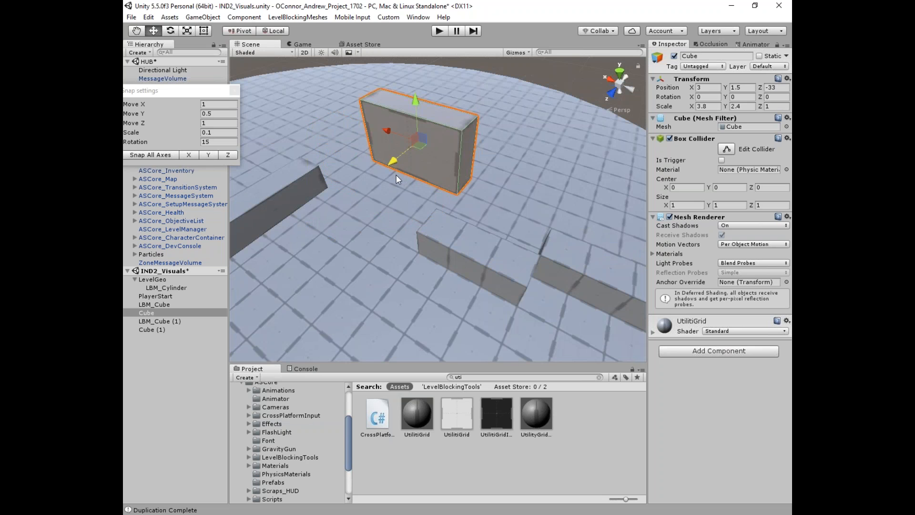
left_click_drag(437, 138, 385, 310, "alt")
left_click_drag(412, 254, 447, 133, "alt")
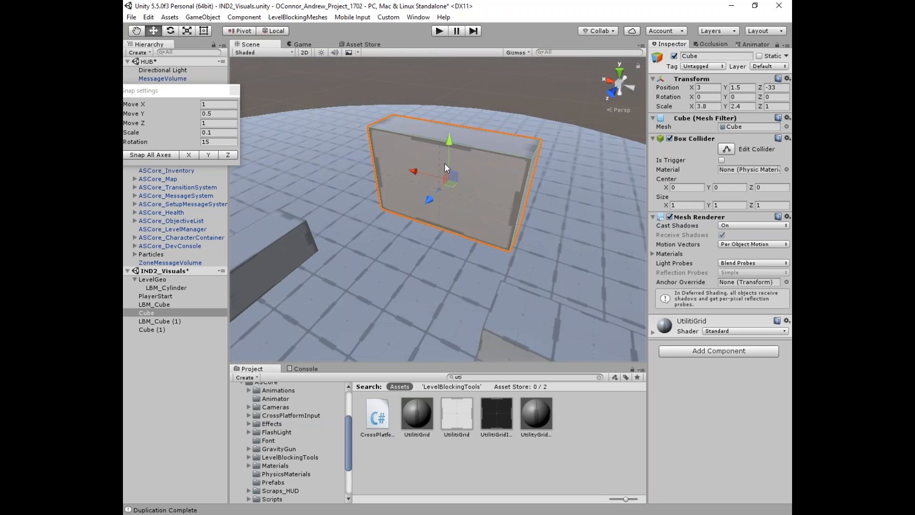
key("r")
left_click_drag(412, 170, 512, 150)
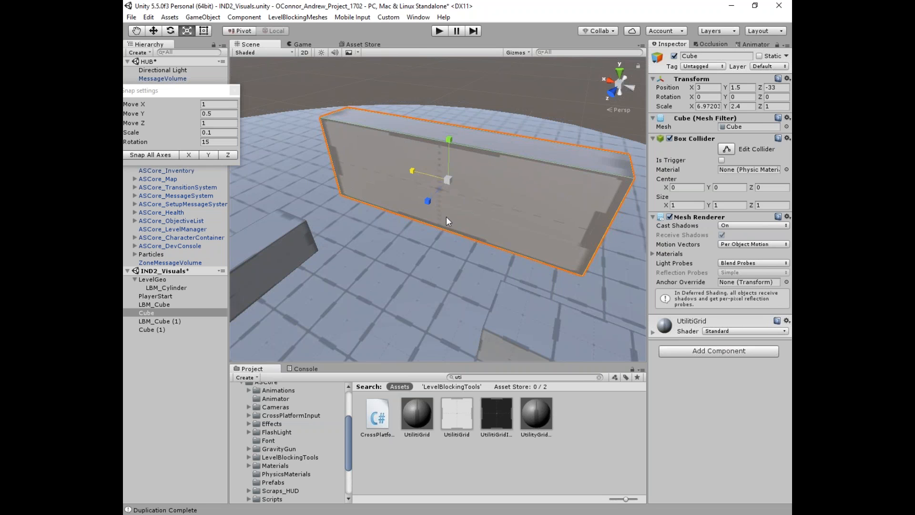
left_click_drag(426, 205, 363, 237)
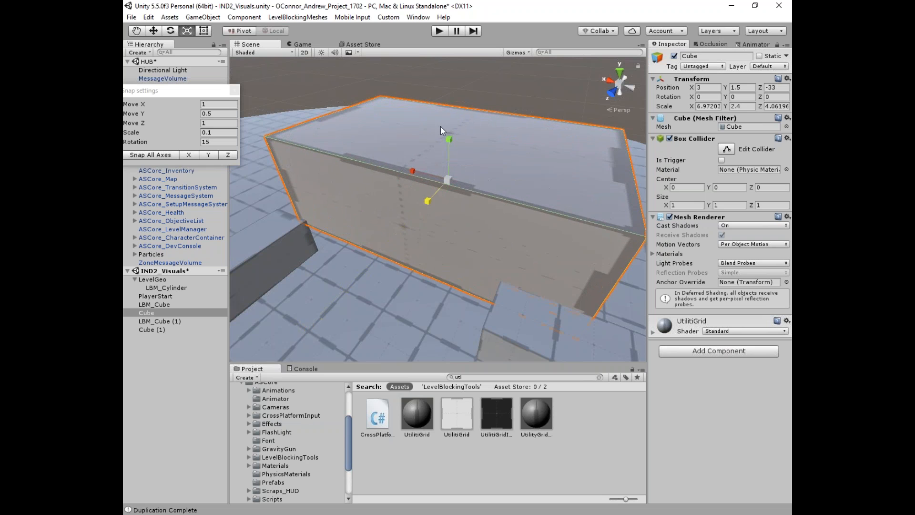
mouse_move(450, 142)
left_mouse_down()
mouse_move(450, 126)
mouse_move(450, 139)
left_mouse_up()
key("w")
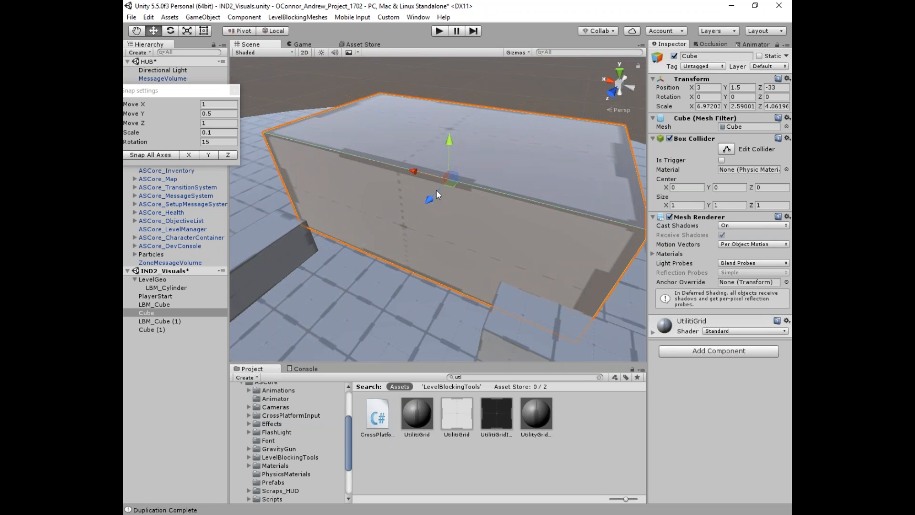
mouse_move(436, 190)
left_mouse_down()
mouse_move(457, 164)
mouse_move(424, 172)
mouse_move(435, 156)
mouse_move(427, 183)
left_mouse_up()
Step: Select LBM_Cube and pick its corner point
key("r")
left_click(459, 235)
left_click_drag(459, 235, 465, 267, "alt")
left_click(401, 207)
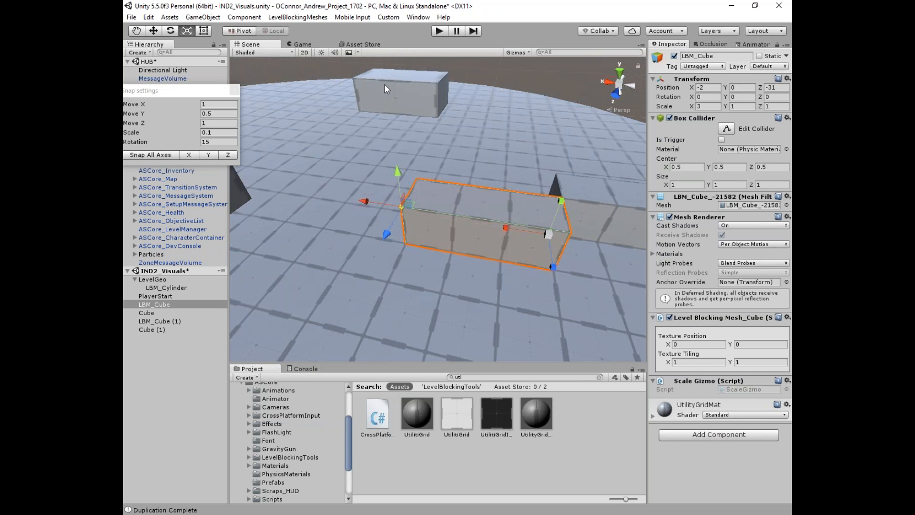
Step: Select the upper Cube block and set its UtilitiGrid material's Tiling X to 2
left_click(381, 107)
left_click_drag(382, 101, 519, 112, "alt")
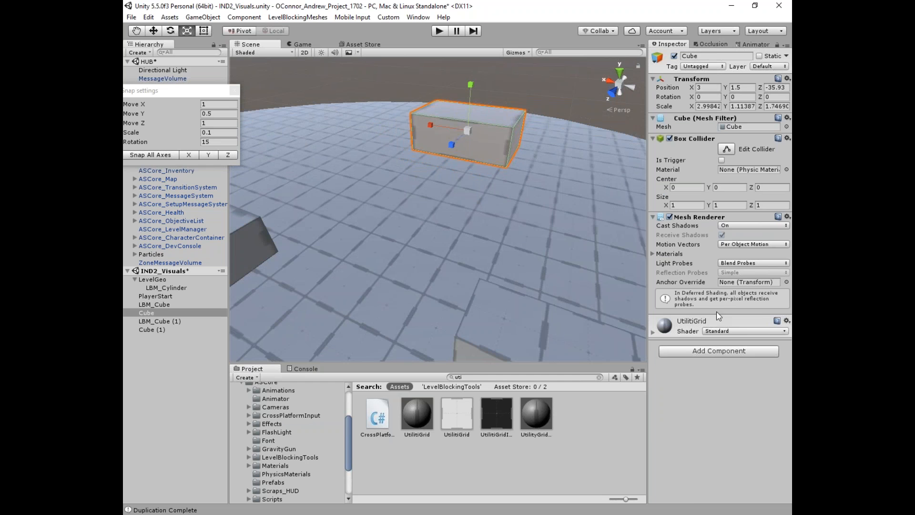
left_click(653, 330)
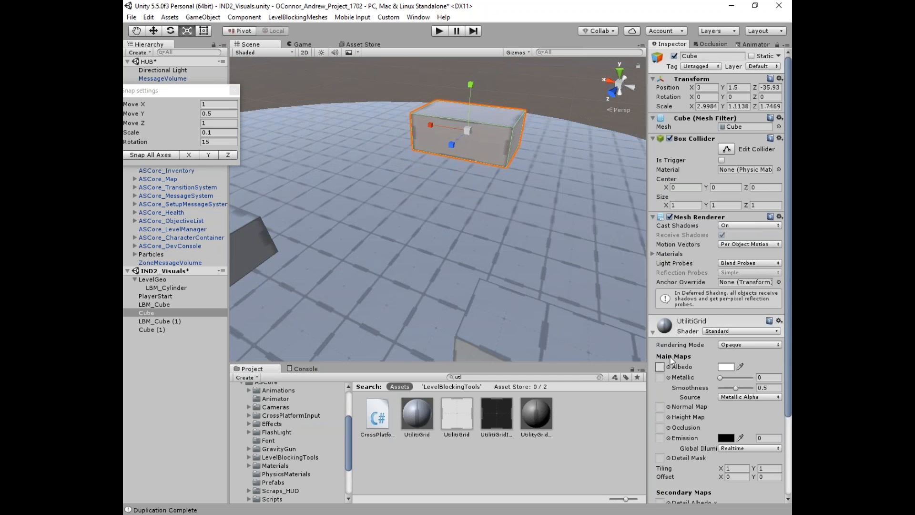
scroll(671, 358, "down", 3)
left_click(737, 406)
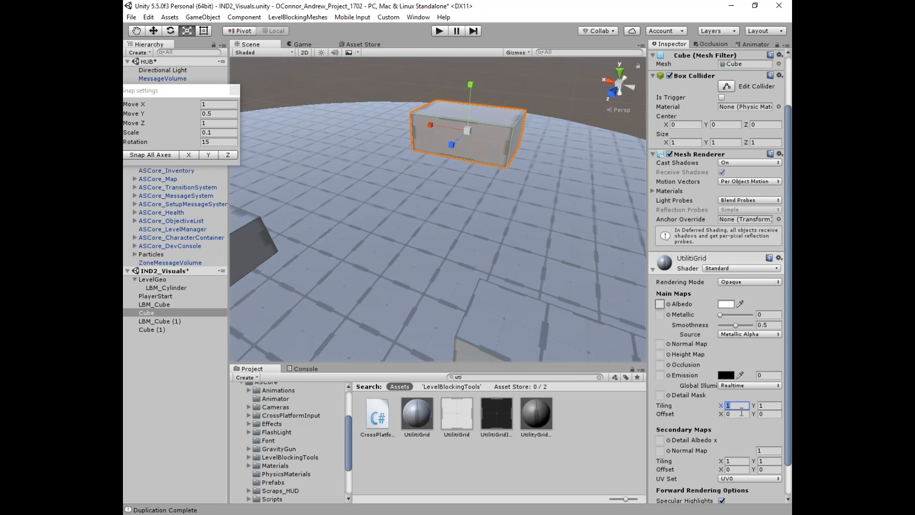
type("2")
key("Tab")
type("2")
Step: Recentre the view on the cube and set the UtilitiGrid tiling to 4 × 4
scroll(476, 293, "down", 5)
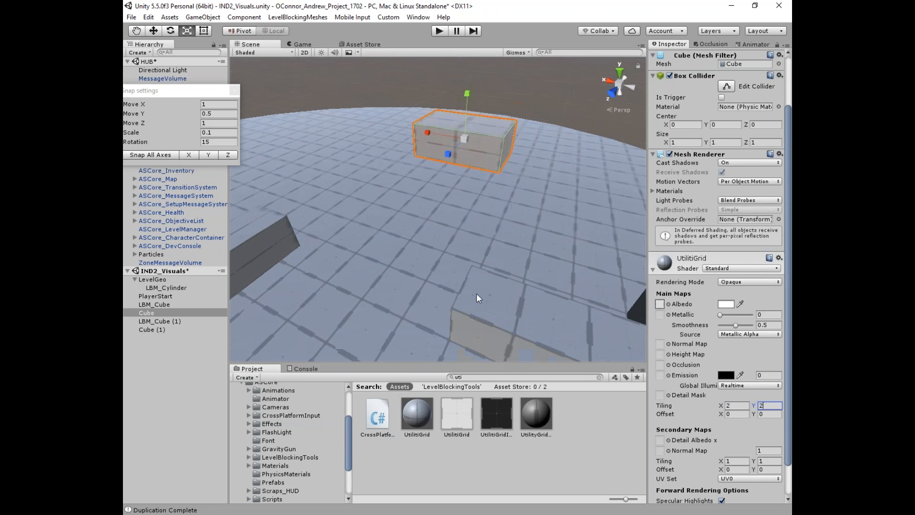
scroll(315, 267, "up", 3)
middle_click_drag(320, 267, 388, 229)
scroll(393, 226, "up", 2)
middle_click_drag(571, 200, 493, 253)
left_click(732, 405)
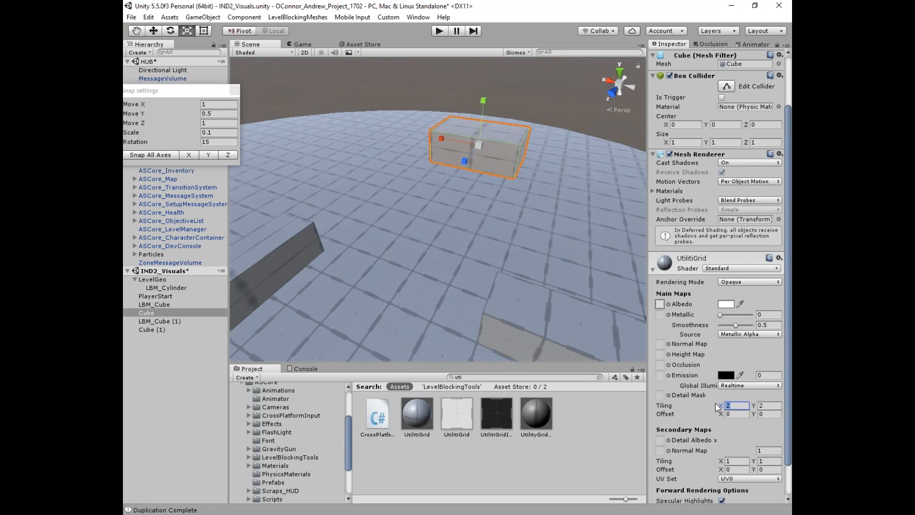
type("4")
key("Tab")
type("4")
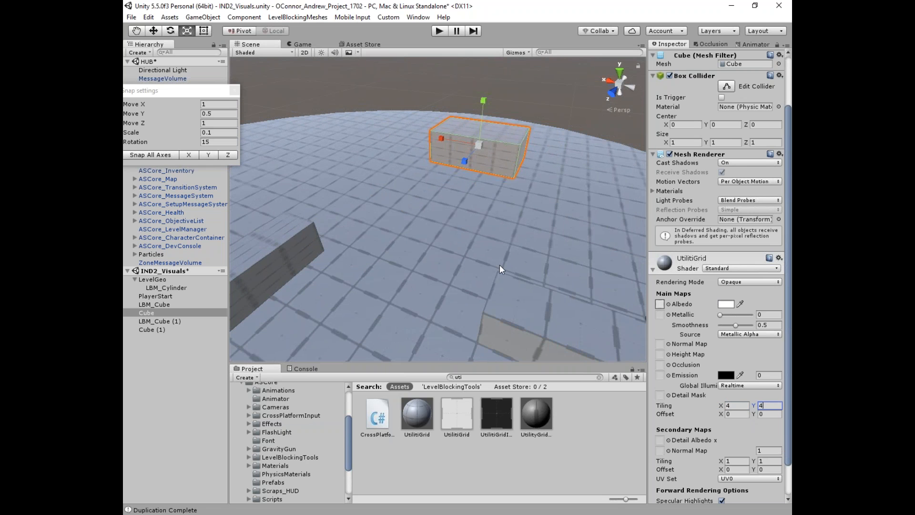
Step: Reset the UtilitiGrid tiling to 1 × 1, then deselect the cube to view the walls
left_click(715, 405)
type("1")
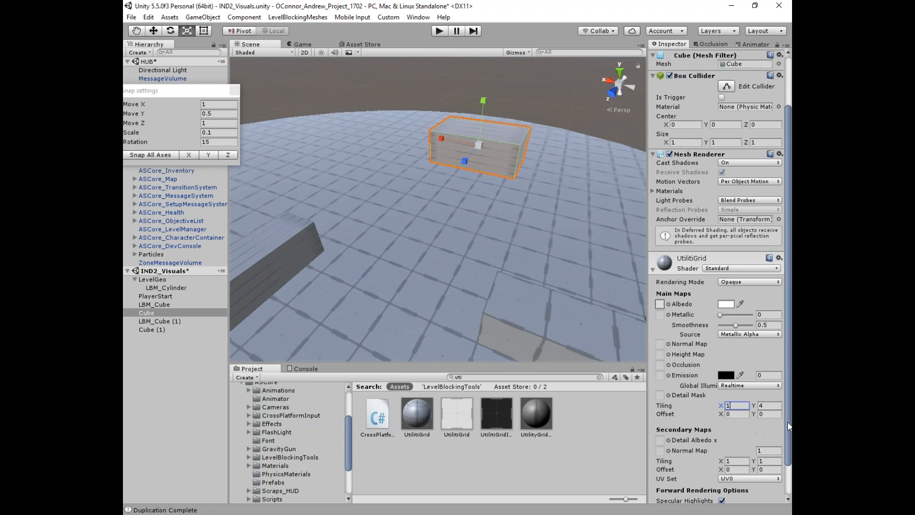
key("Tab")
type("1")
left_click(533, 124)
right_click_drag(534, 124, 472, 287)
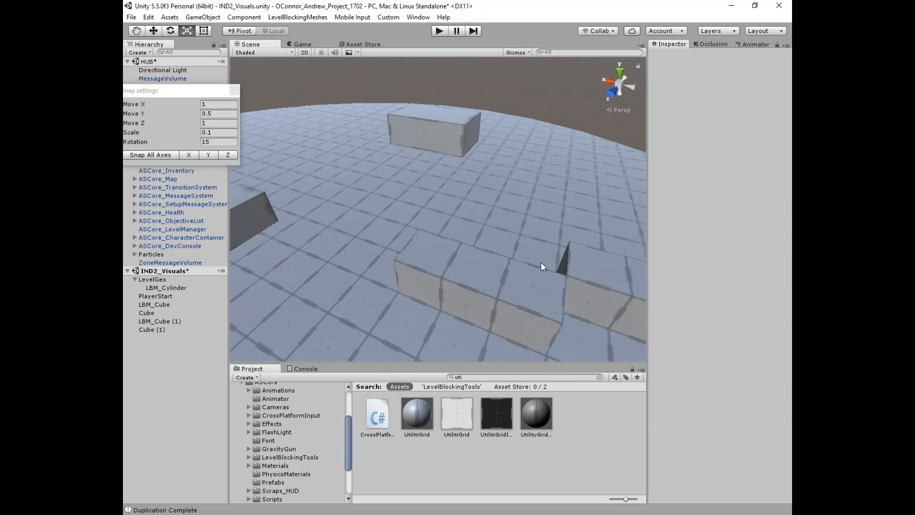
Step: Select LBM_Cube and rough out its length, depth and height with the handles
left_click(431, 286)
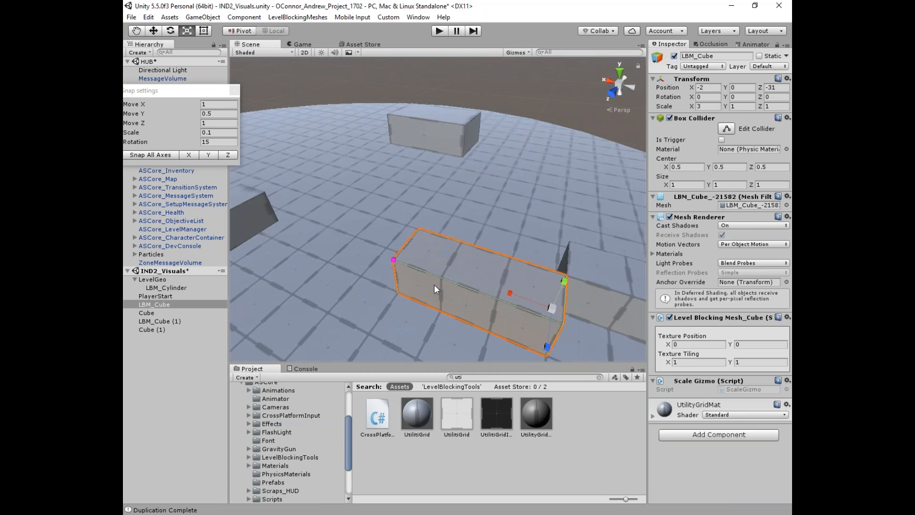
scroll(469, 268, "up", 2, "alt")
left_click_drag(468, 268, 450, 233, "alt")
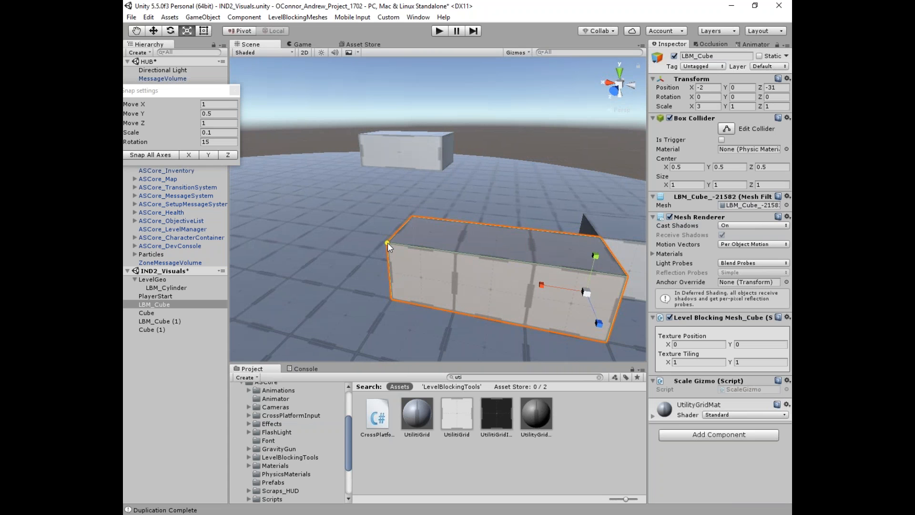
key("w")
left_click_drag(432, 255, 399, 280, "alt")
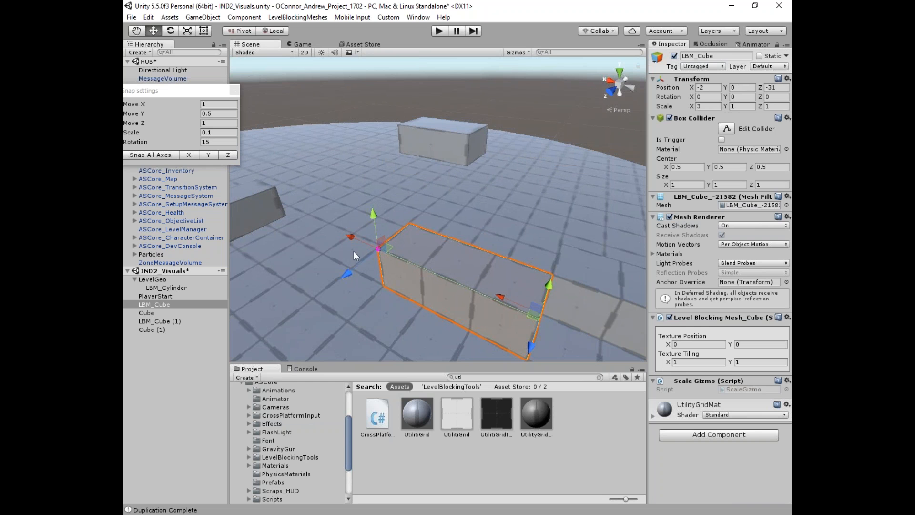
left_click_drag(350, 234, 322, 227)
left_click_drag(300, 256, 231, 290)
scroll(238, 288, "down", 3)
left_click_drag(390, 238, 504, 188, "alt")
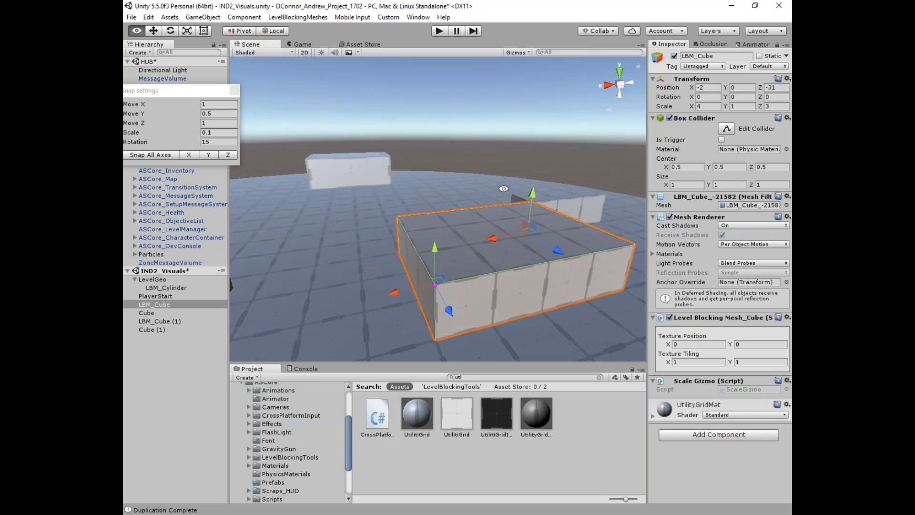
left_click_drag(435, 252, 433, 272)
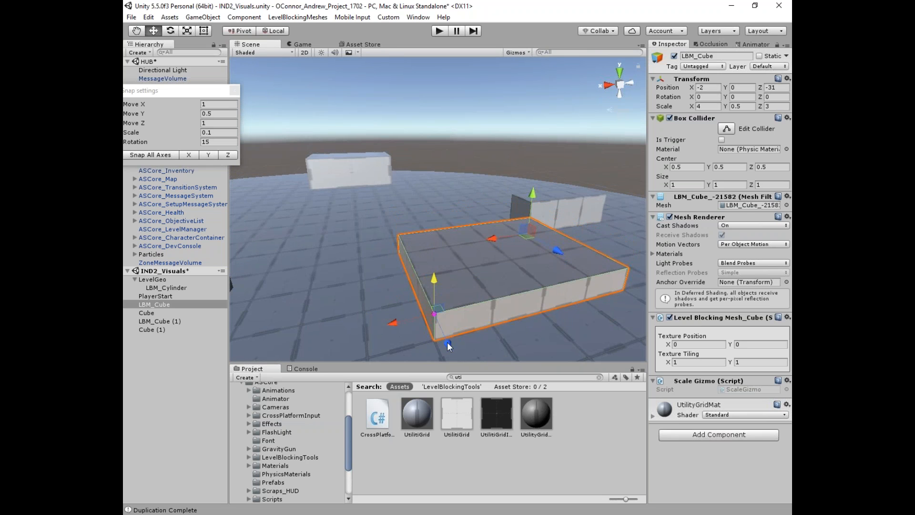
left_click_drag(447, 342, 425, 321)
left_click_drag(373, 283, 416, 272)
left_click_drag(510, 274, 375, 286, "alt")
Step: Scale the block to about 4.2 long and 3.4 deep, undoing a stray move
key("r")
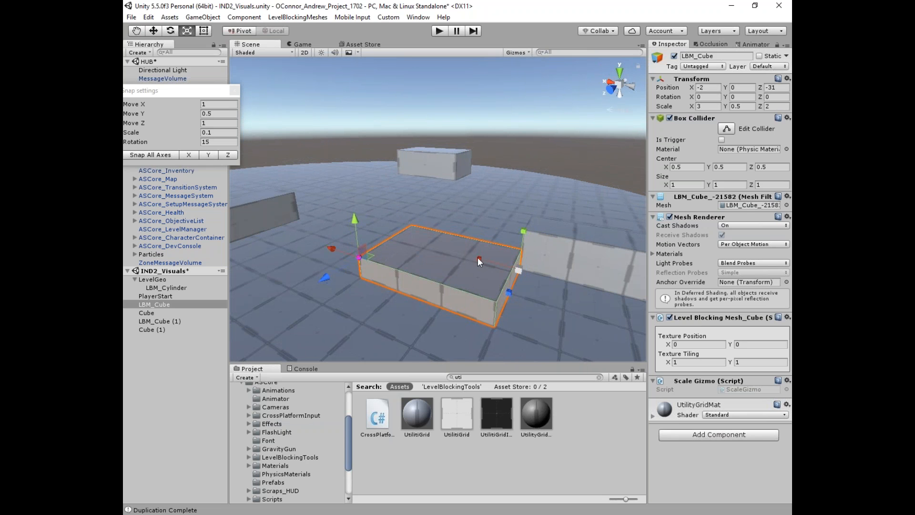
mouse_move(478, 258)
left_mouse_down()
mouse_move(469, 255)
mouse_move(479, 258)
left_mouse_up()
left_click_drag(508, 290, 508, 294)
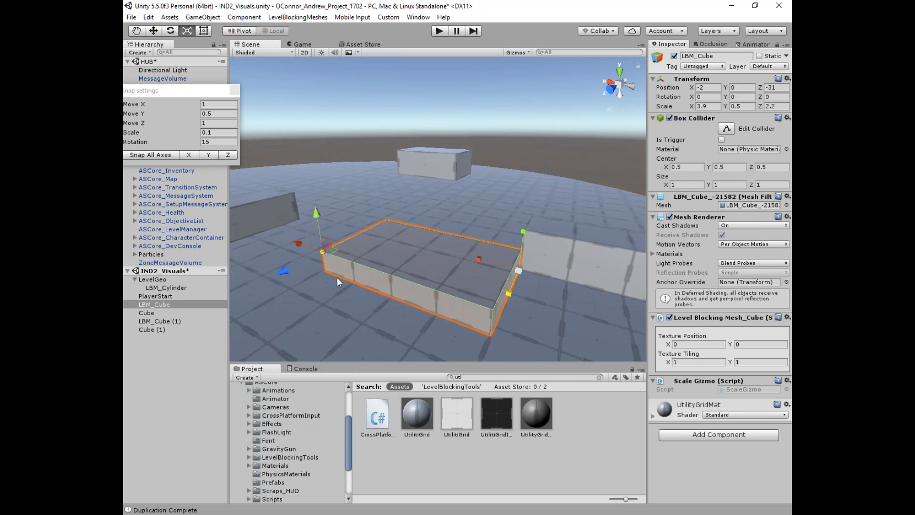
left_click(317, 250)
left_click(351, 262)
key("w")
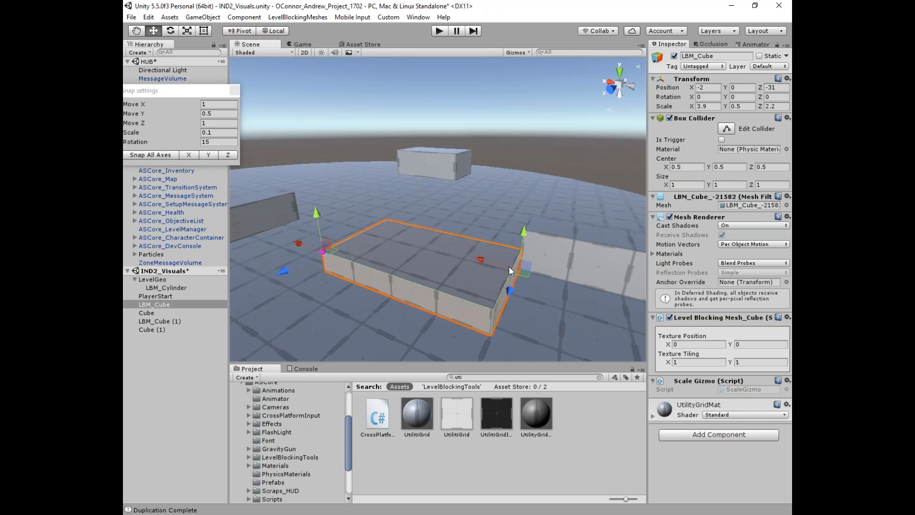
left_click_drag(498, 260, 207, 276)
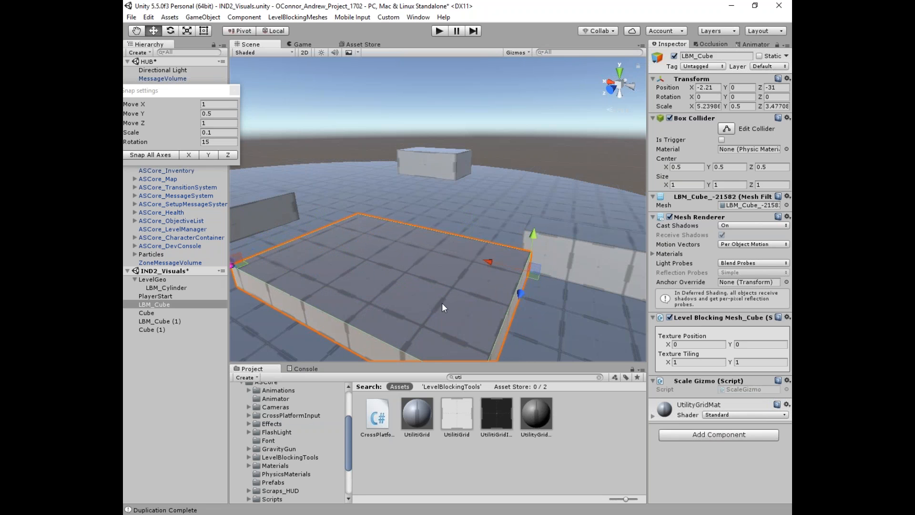
key("ctrl+z")
Step: Snap the block to length 4 and depth 2, and raise it to height 2
scroll(408, 265, "down", 3)
left_click_drag(409, 268, 459, 264, "alt")
middle_click_drag(459, 265, 524, 275)
left_click_drag(524, 275, 496, 259, "alt")
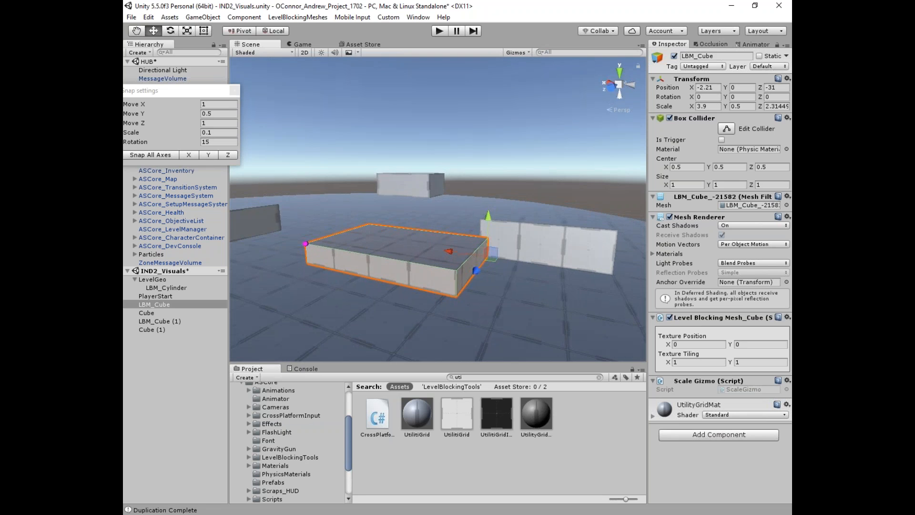
left_click_drag(304, 247, 348, 199)
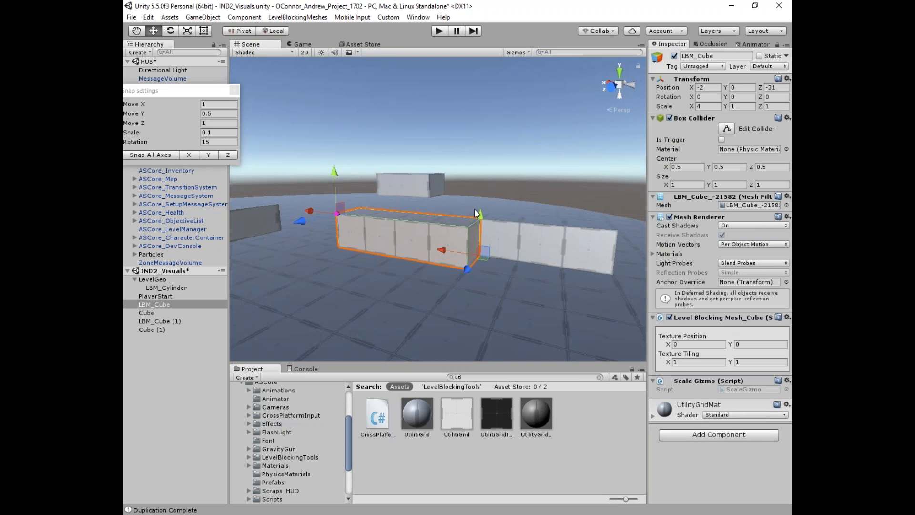
left_click_drag(333, 168, 333, 136)
left_click_drag(409, 210, 530, 247, "alt")
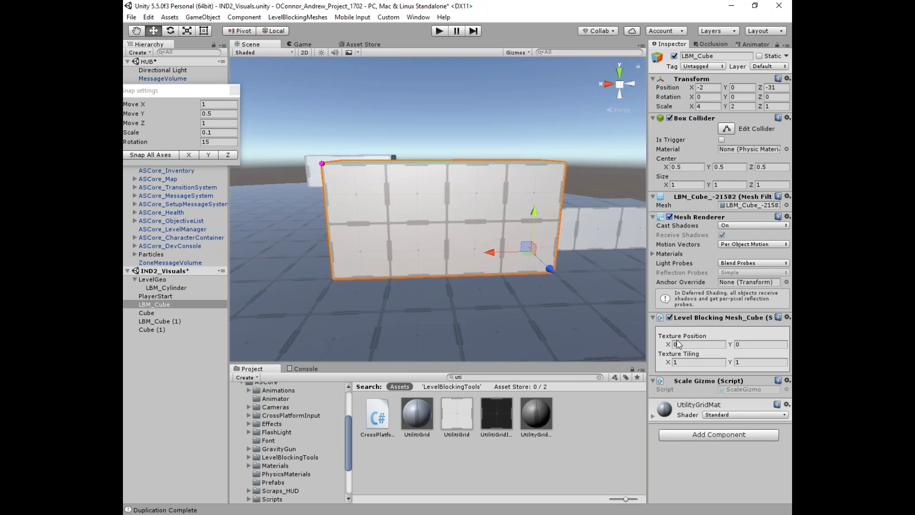
Step: Try shifting the wall's texture offset, undo it back to 0, and frame LBM_Cube
left_click_drag(667, 344, 735, 346)
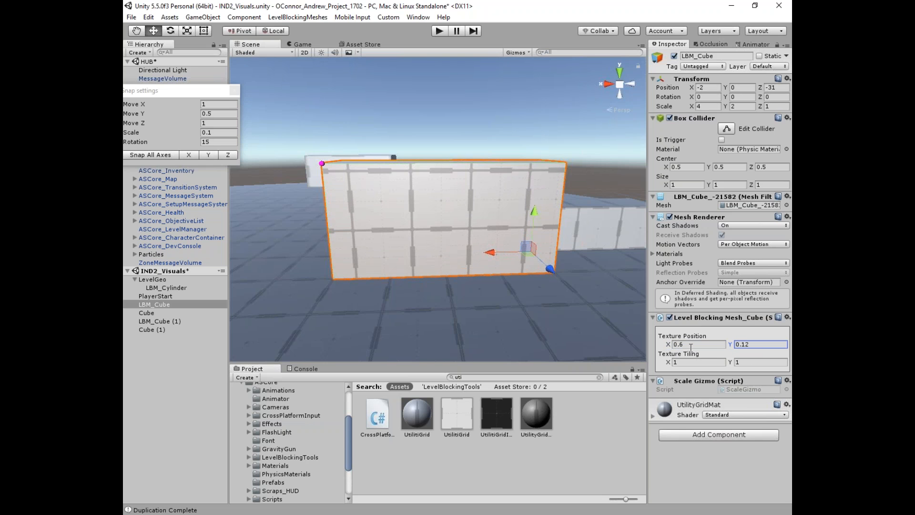
key("ctrl+z")
key("ctrl+z")
right_click_drag(548, 200, 577, 181)
left_click(578, 181)
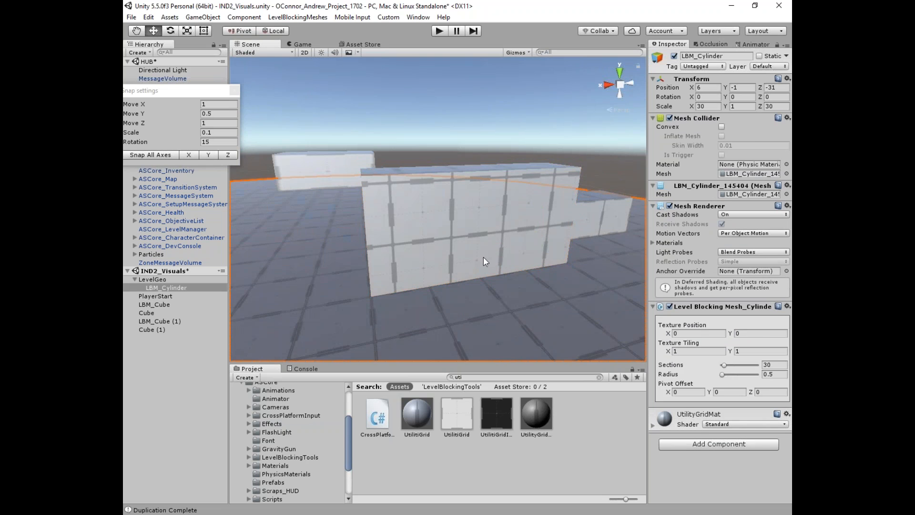
left_click(483, 258)
key("f")
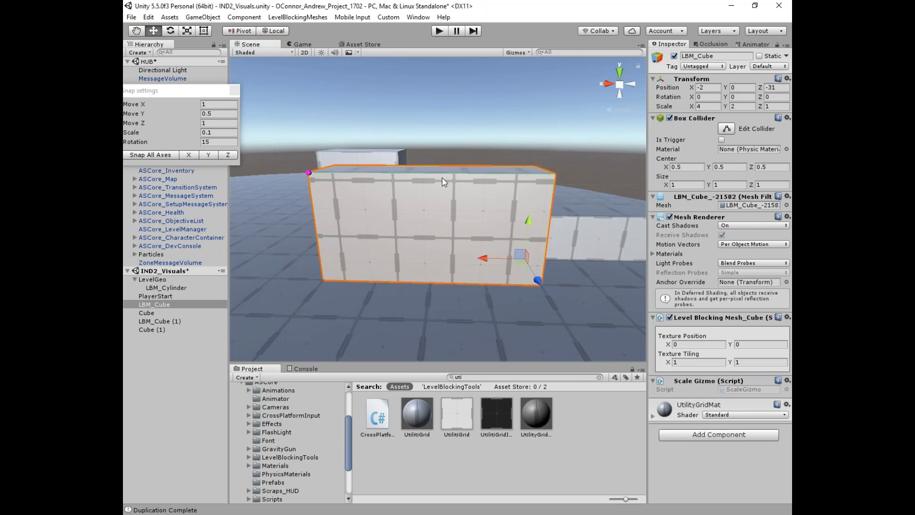
left_click_drag(443, 181, 371, 191, "alt")
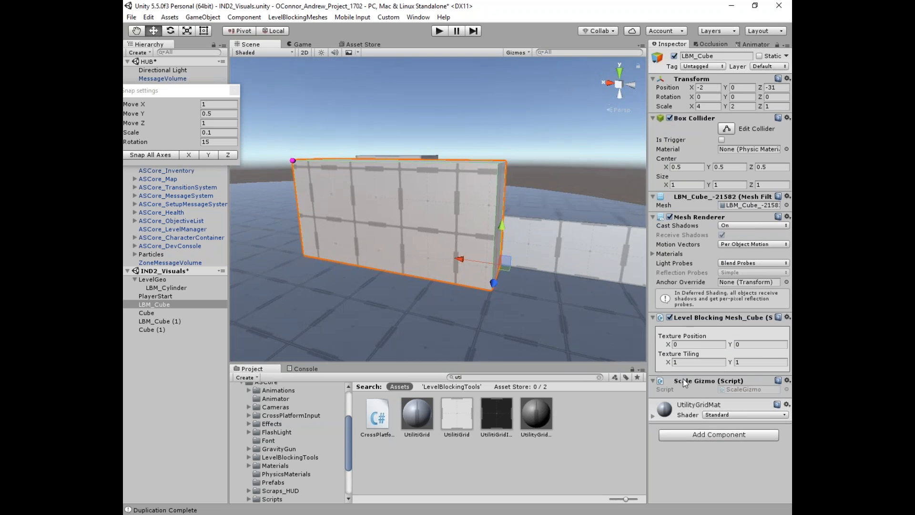
left_click_drag(317, 214, 343, 212, "alt")
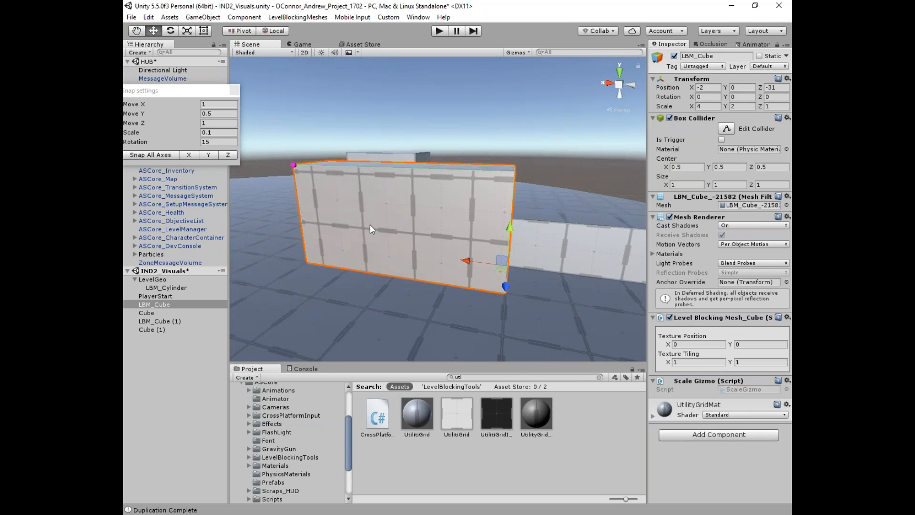
Step: Set LBM_Cube's Texture Tiling to 2 × 2, then to 0.5 × 0.5, and switch to the browser
left_click(679, 363)
type("2")
key("Tab")
type("2")
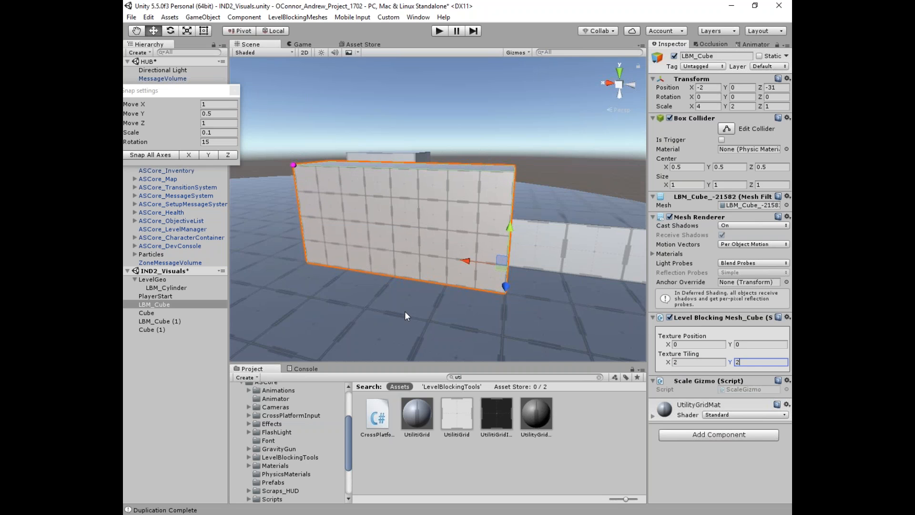
left_click(679, 361)
type("0.5")
key("Tab")
type(".5")
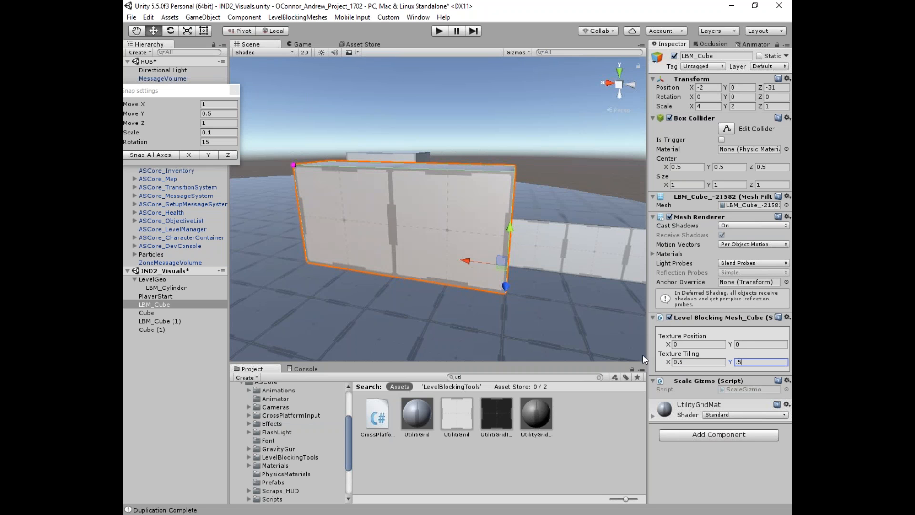
scroll(433, 247, "down", 2)
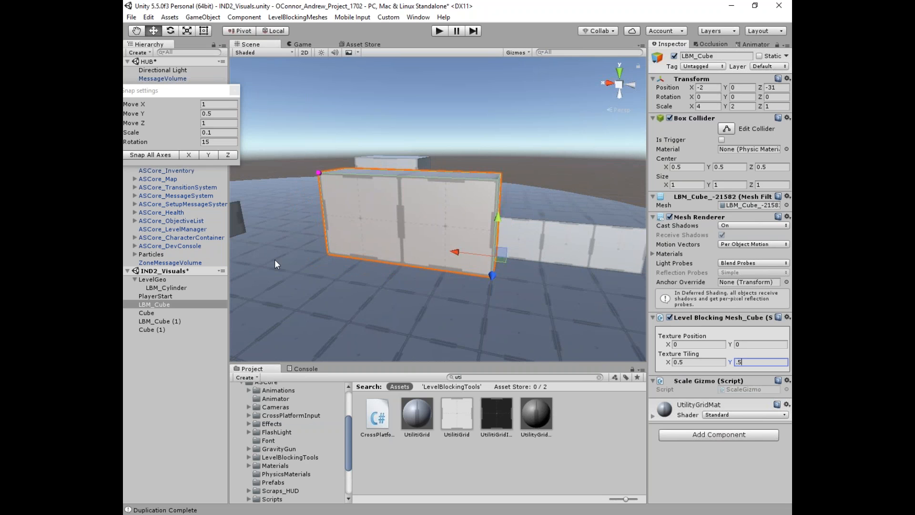
key("alt+Tab")
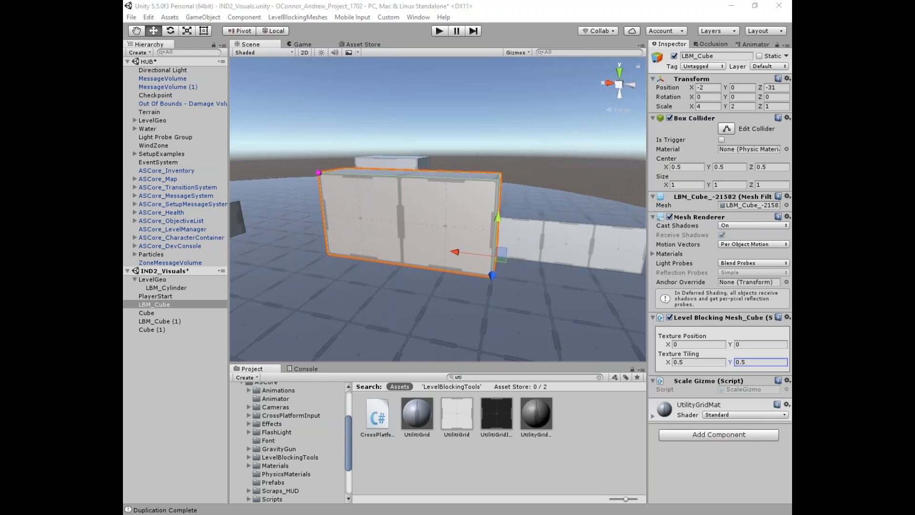
left_click_drag(619, 9, 422, 19)
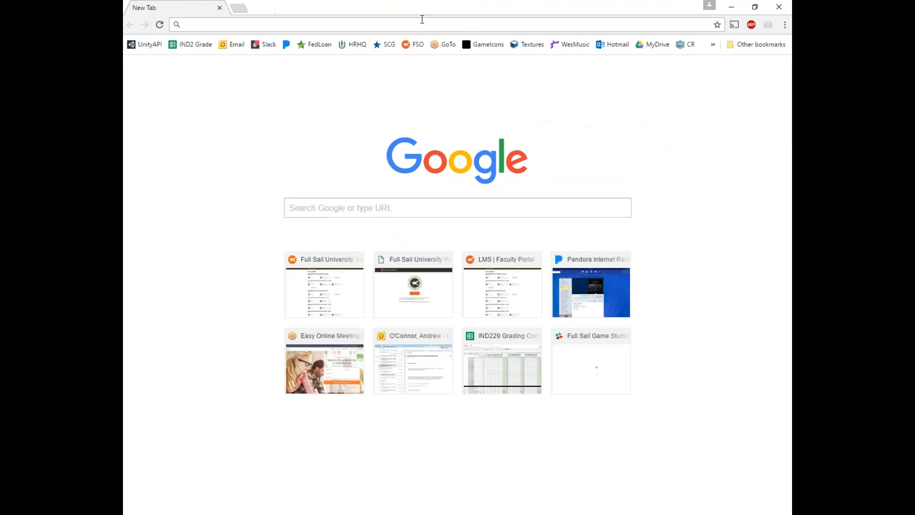
Step: Go to textures.com and browse Brick › Modern › Dirty brick walls
type("textures.com")
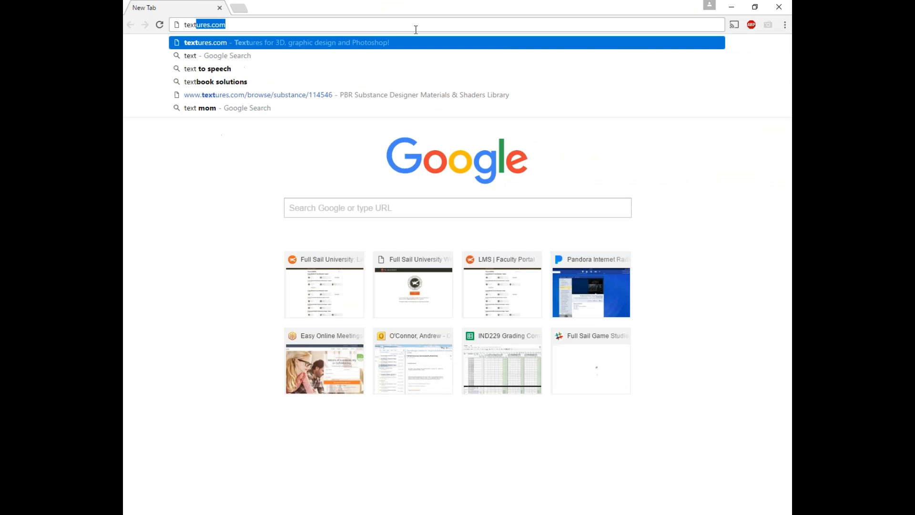
key("Return")
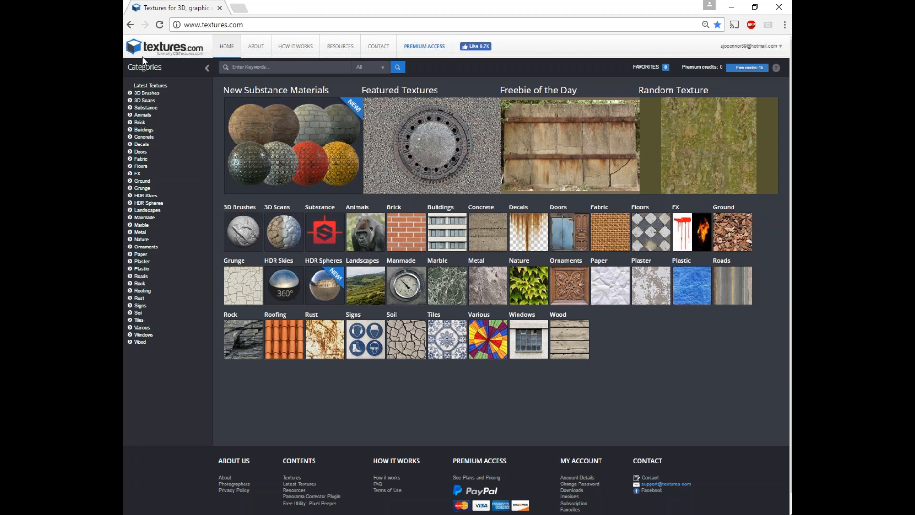
left_click(133, 124)
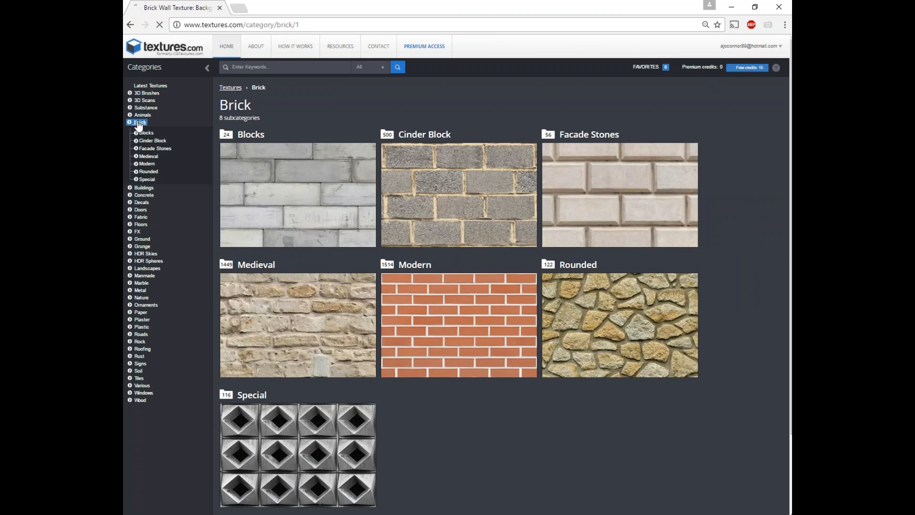
scroll(302, 180, "down", 1)
scroll(334, 174, "up", 1)
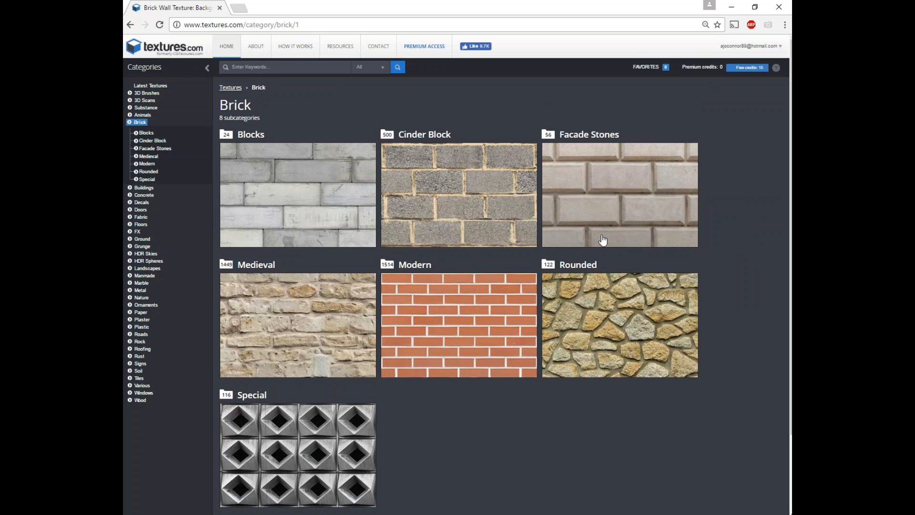
left_click(442, 341)
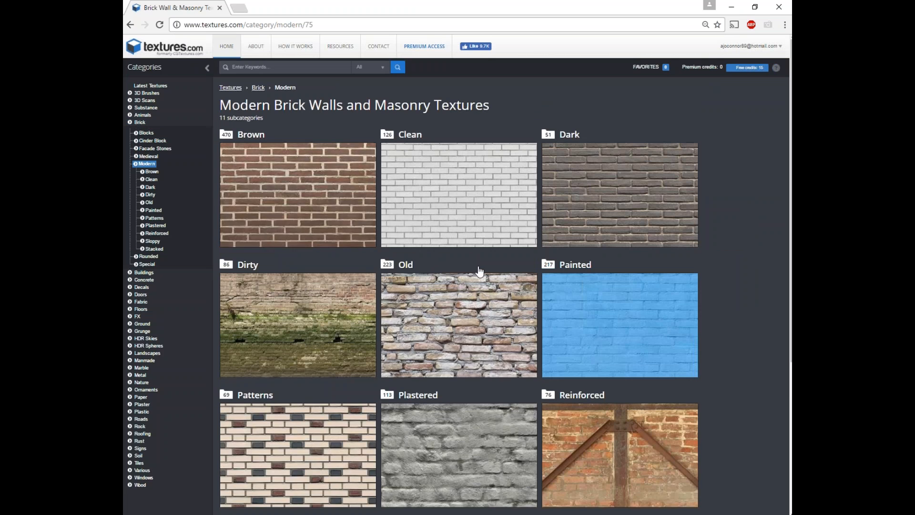
scroll(438, 263, "down", 1)
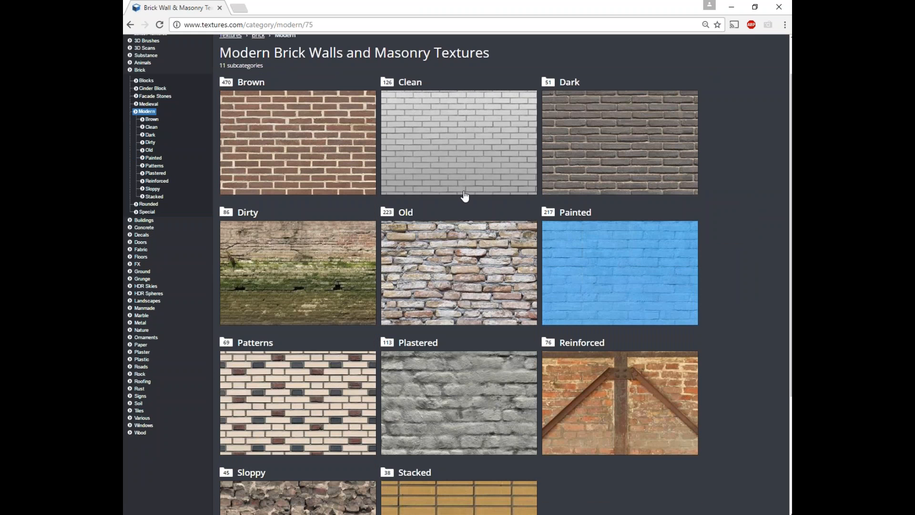
left_click(306, 270)
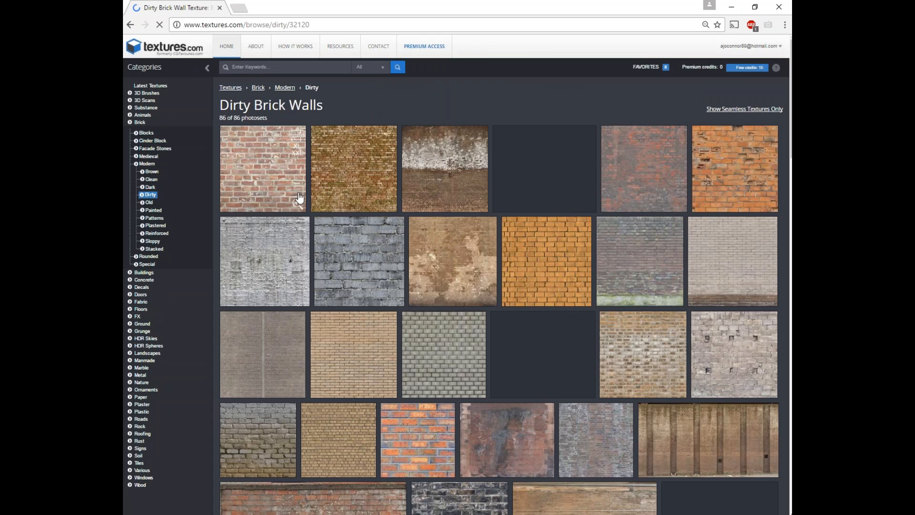
Step: Open BrickSmallDirty0203, view its seamless tiled preview, and return to its download page
scroll(309, 219, "down", 4)
scroll(470, 321, "down", 3)
scroll(469, 321, "up", 8)
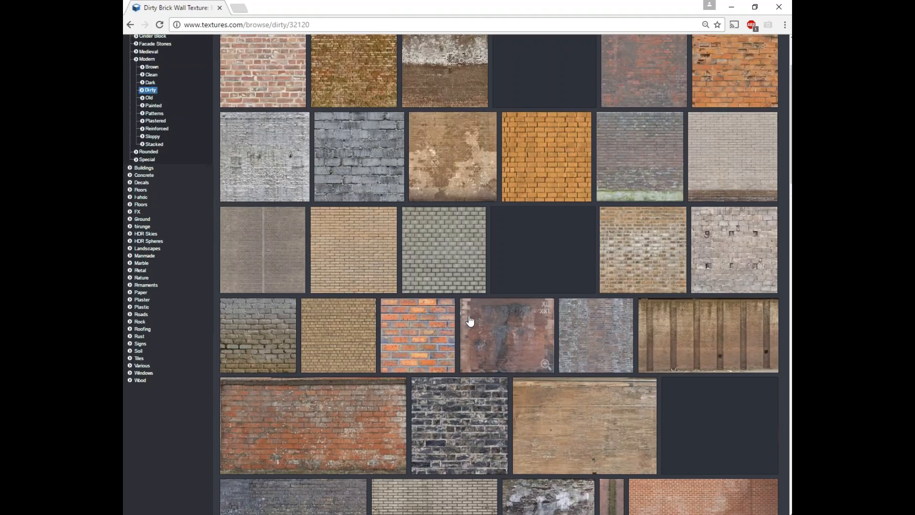
left_click(359, 157)
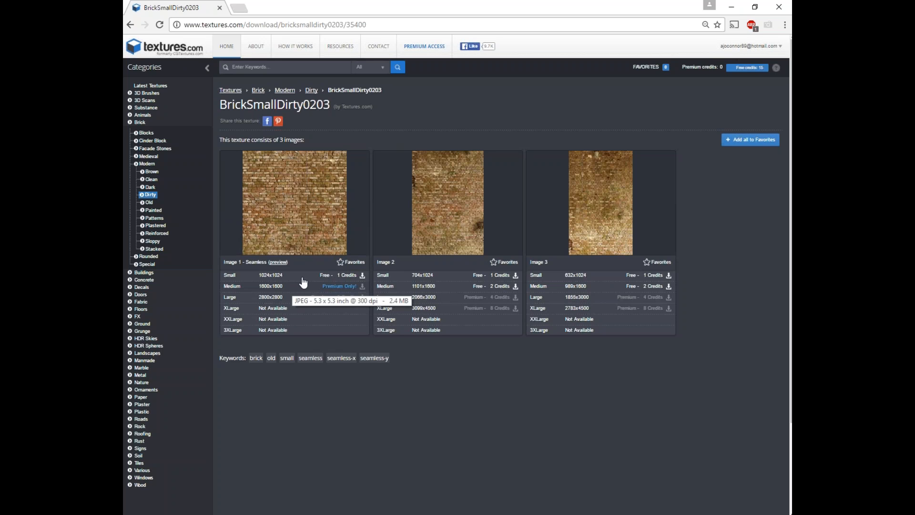
left_click(277, 262)
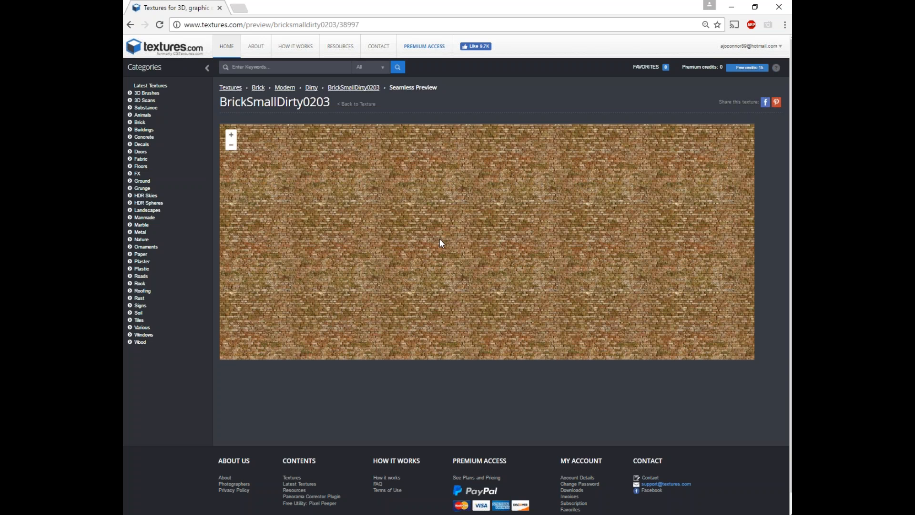
left_click(129, 24)
Step: Back in Dirty Brick Walls, open BrickSmallDirty0227 and view its seamless tiled preview
left_click(129, 24)
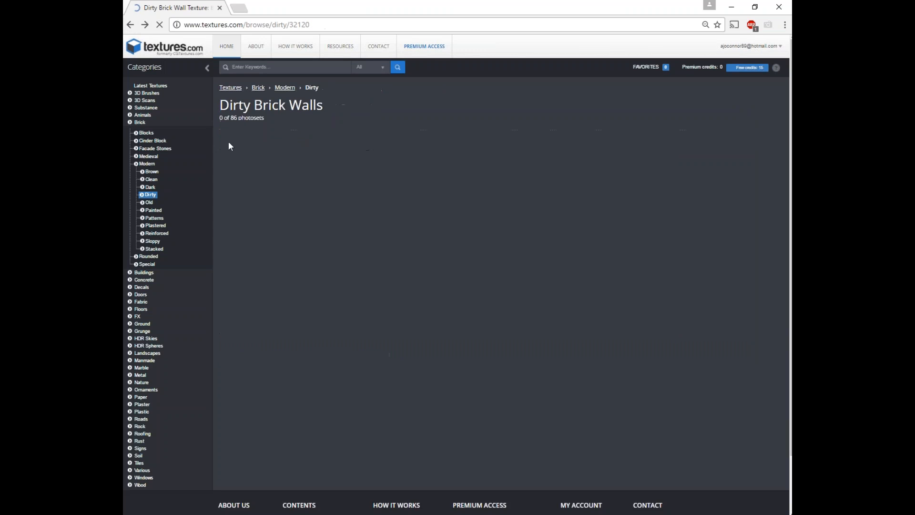
left_click(285, 164)
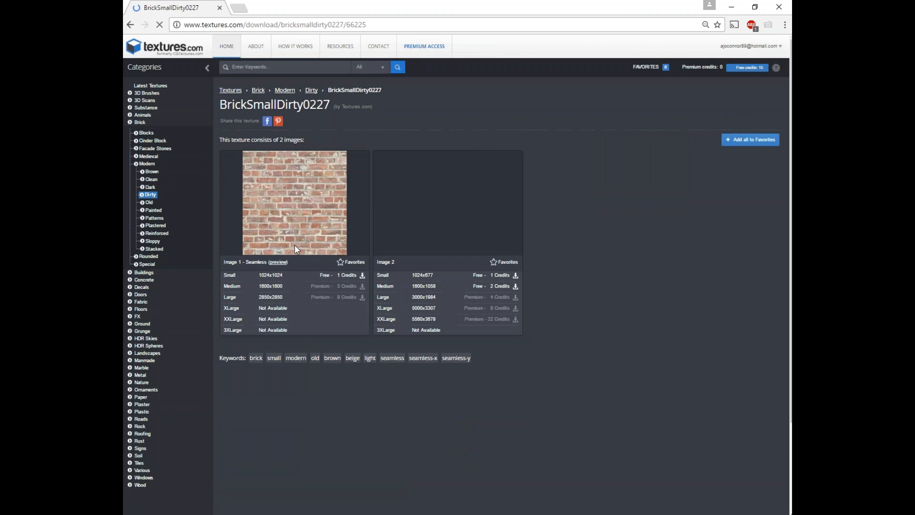
left_click(281, 263)
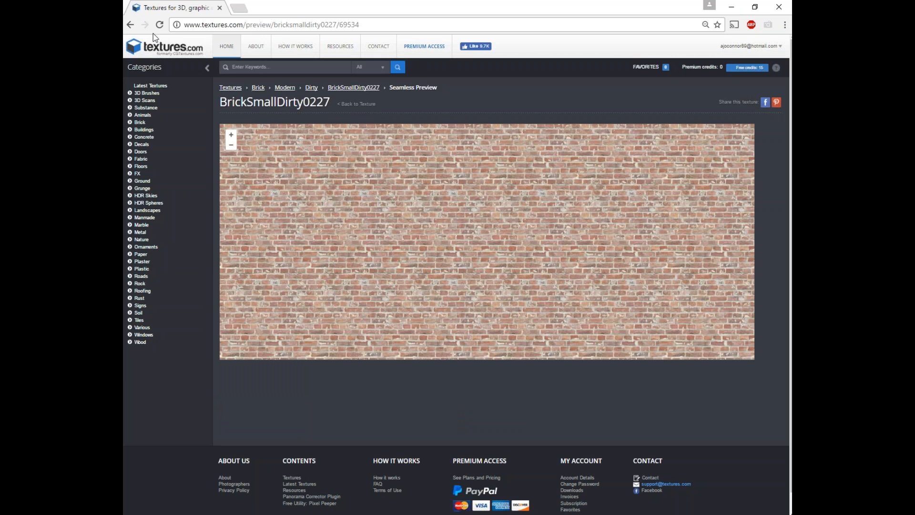
key("alt+Left")
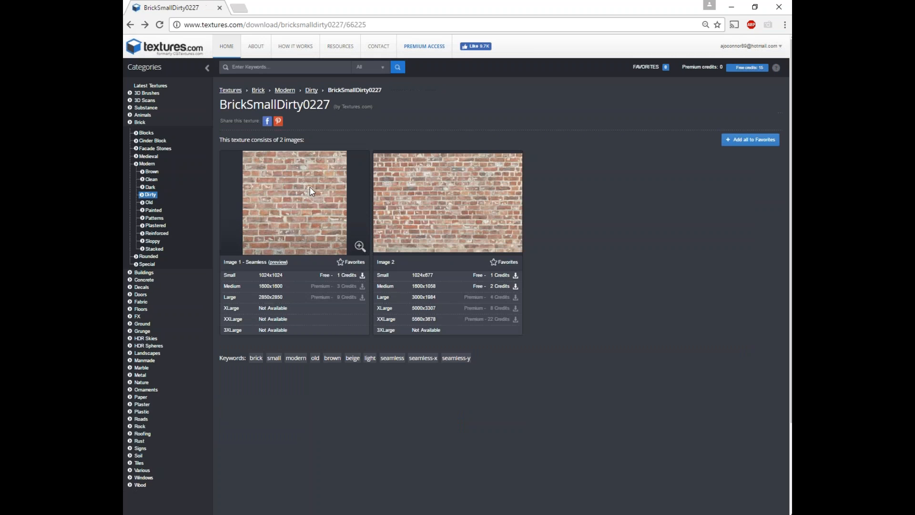
Step: Preview and download the small 1024×1024 BrickSmallDark0033 texture, then bring Unity forward
left_click(149, 187)
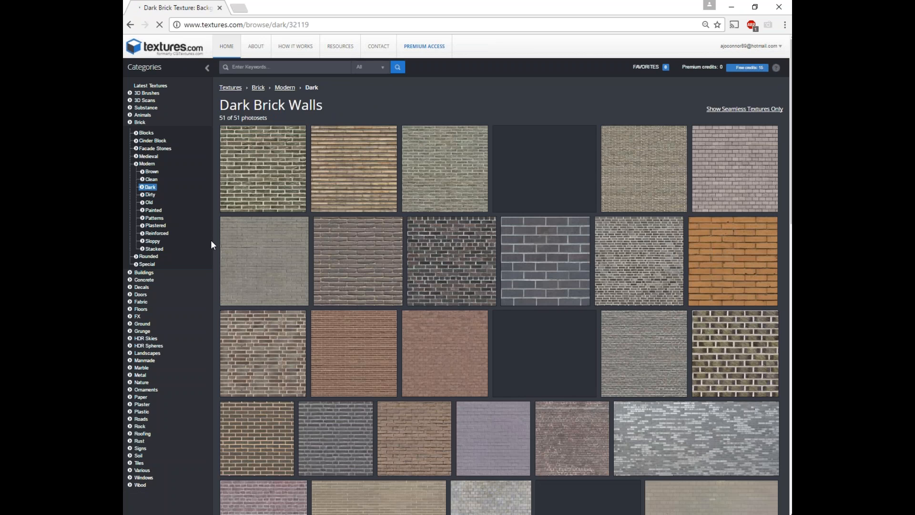
left_click(266, 175)
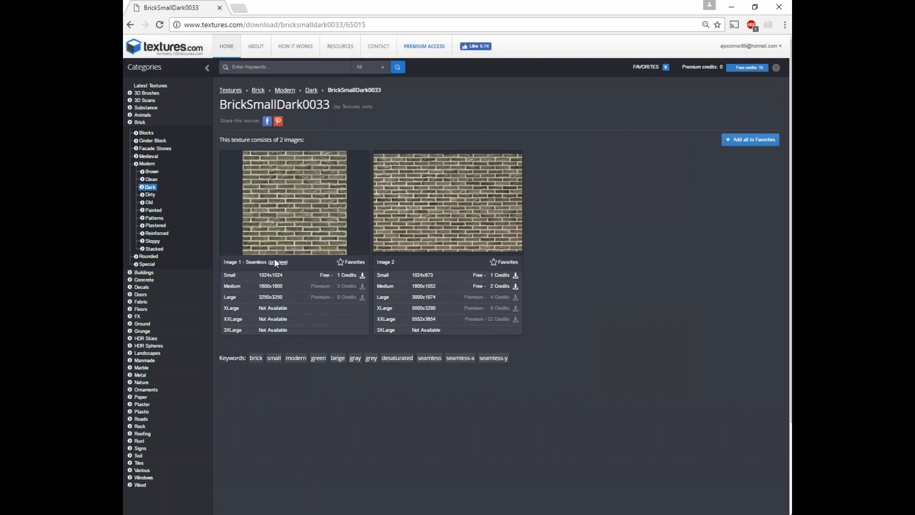
left_click(277, 262)
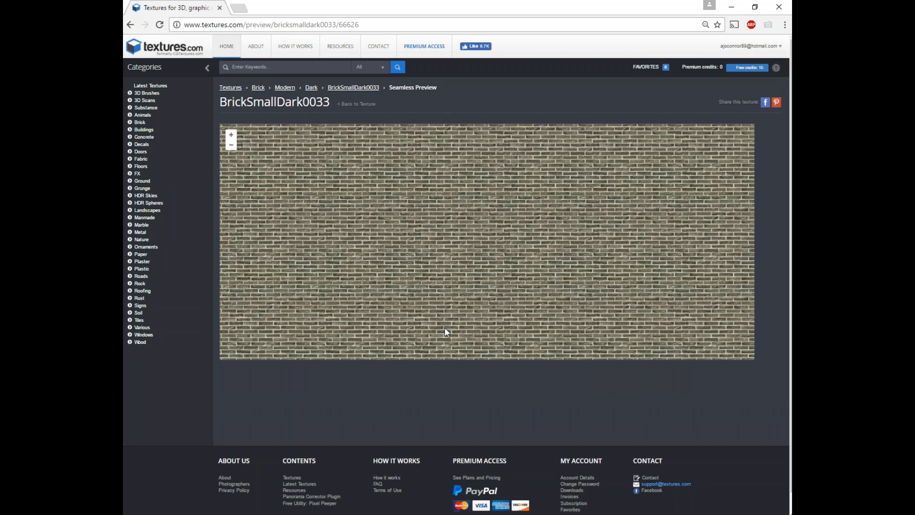
left_click(135, 28)
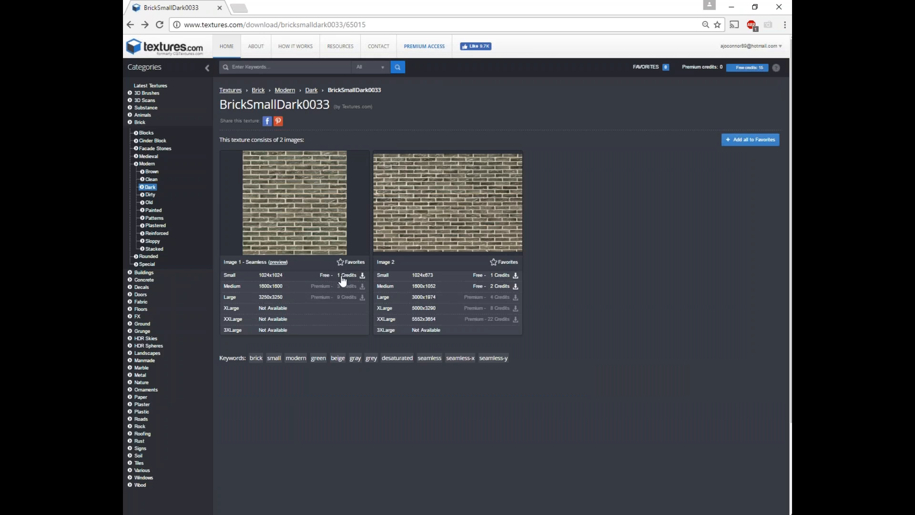
left_click(350, 276)
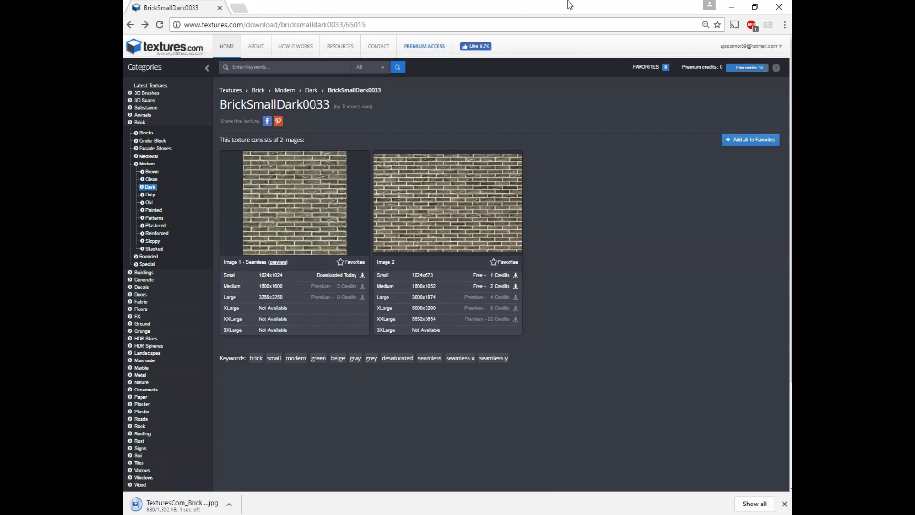
left_click_drag(455, 5, 153, 191)
left_click(318, 168)
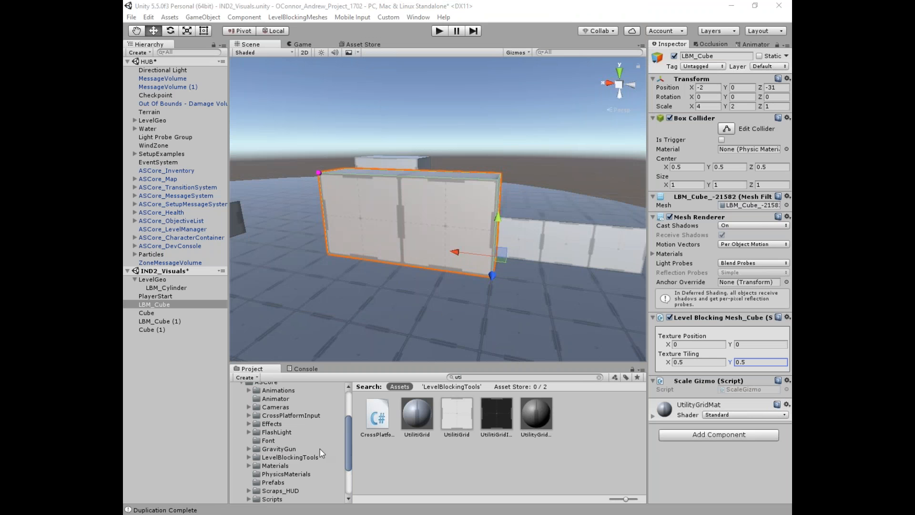
Step: Create a new folder named VisualsAssigment inside Assets
scroll(317, 447, "up", 3)
left_click(241, 444)
left_click(242, 461)
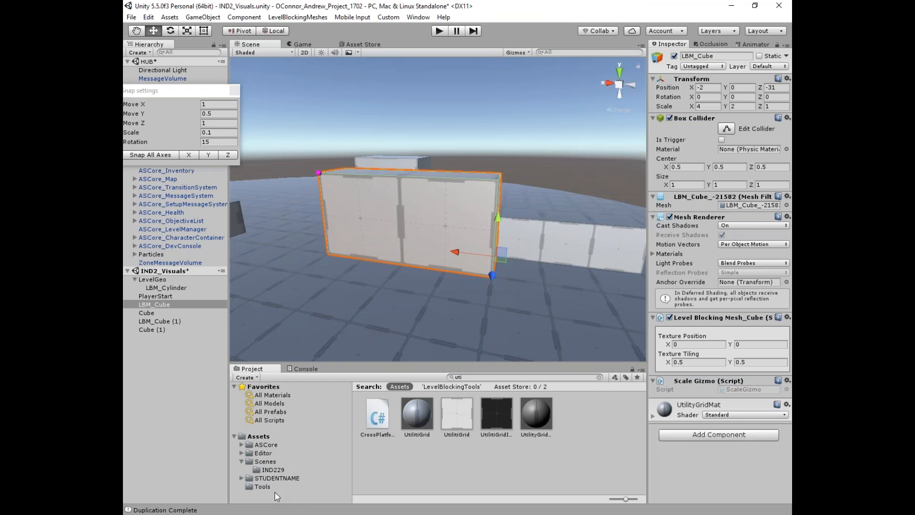
left_click(258, 437)
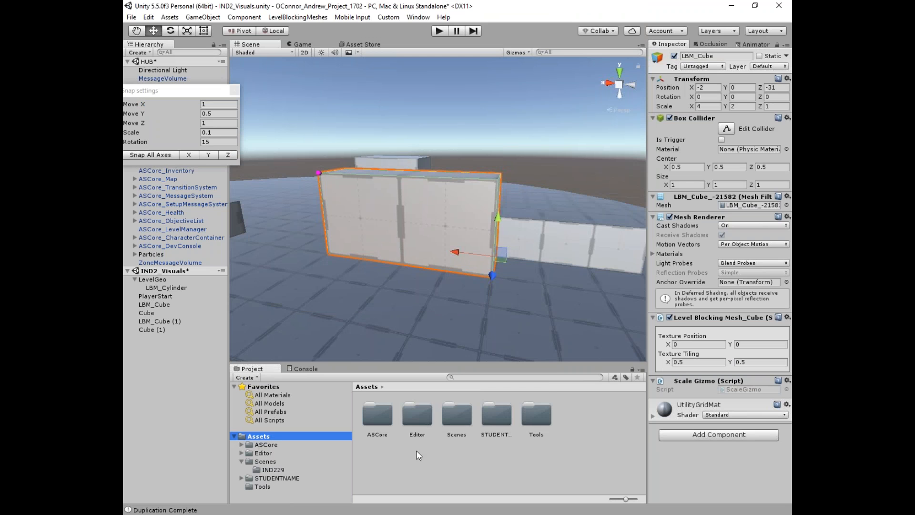
right_click(418, 451)
mouse_move(487, 260)
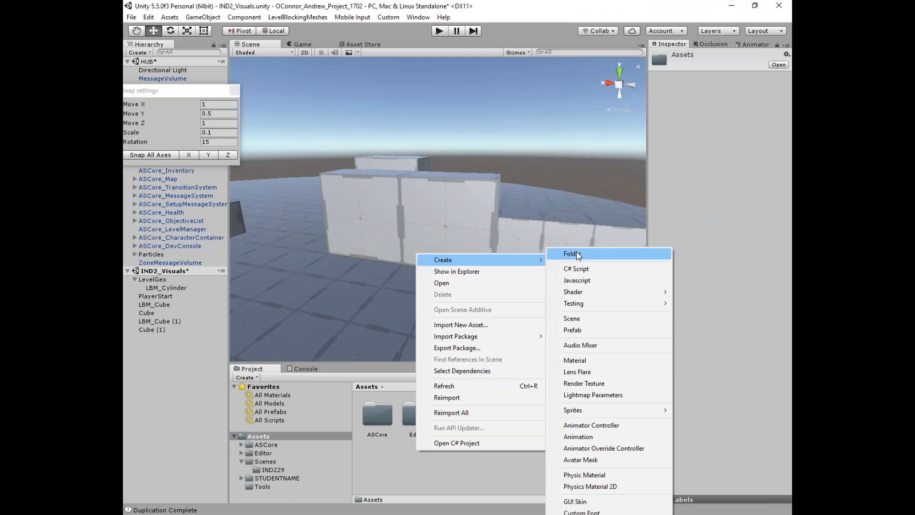
left_click(578, 251)
type("Visuals")
type("Assignme")
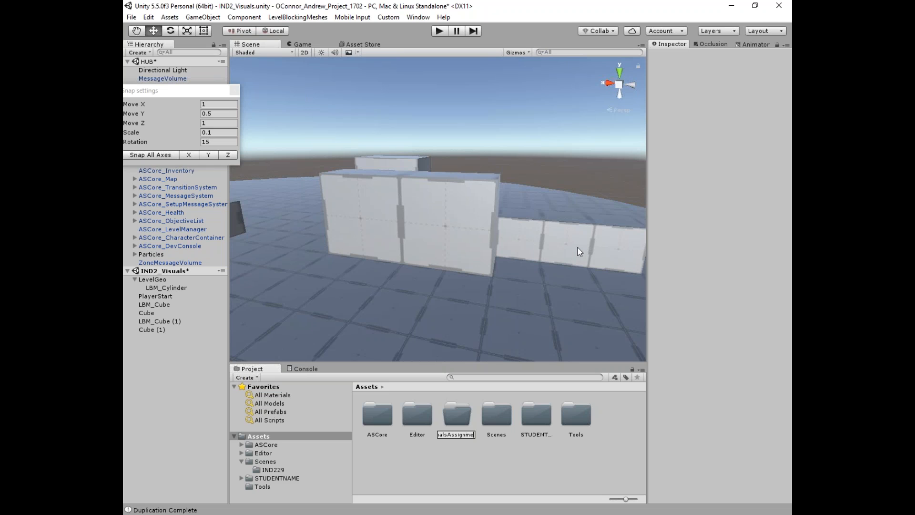
key("BackSpace")
key("BackSpace")
key("BackSpace")
type("M")
key("BackSpace")
type("ment")
key("Return")
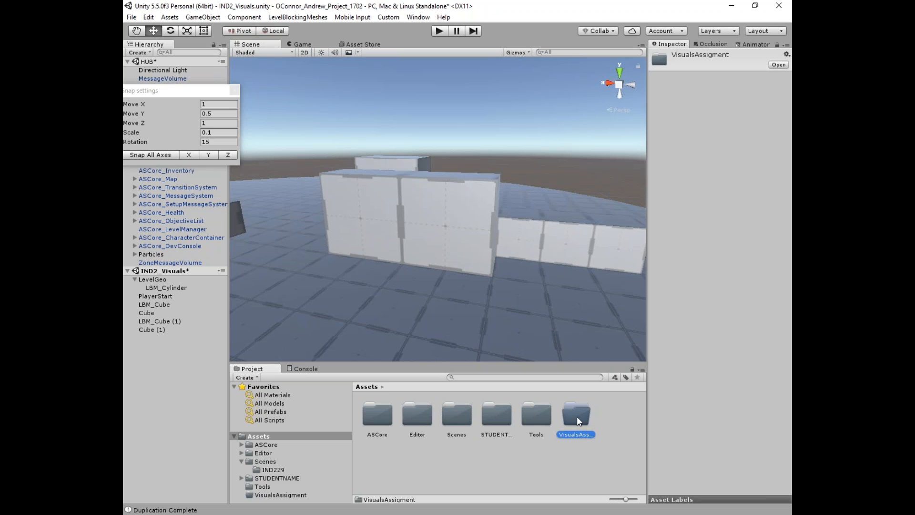
Step: Import the downloaded BrickSmallDark0033 seamless JPG into VisualsAssigment and inspect it
double_click(575, 419)
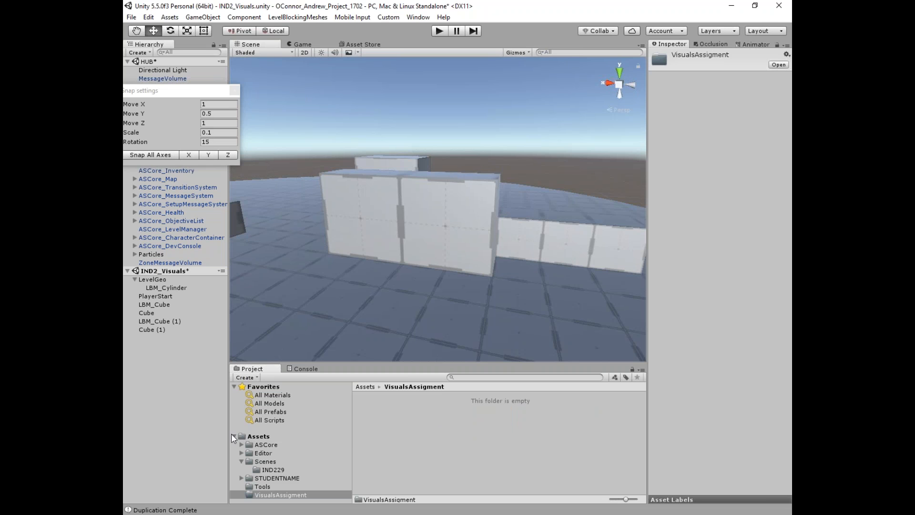
left_click_drag(230, 433, 397, 415)
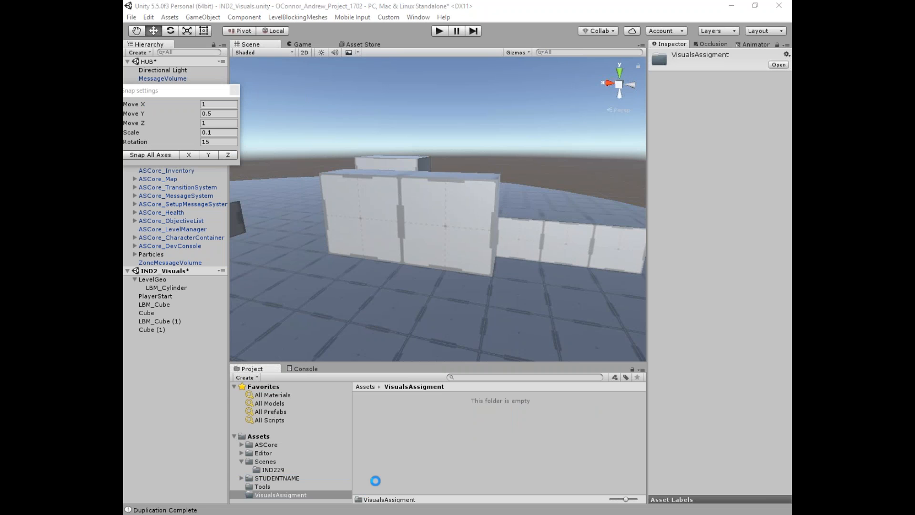
left_click(379, 434)
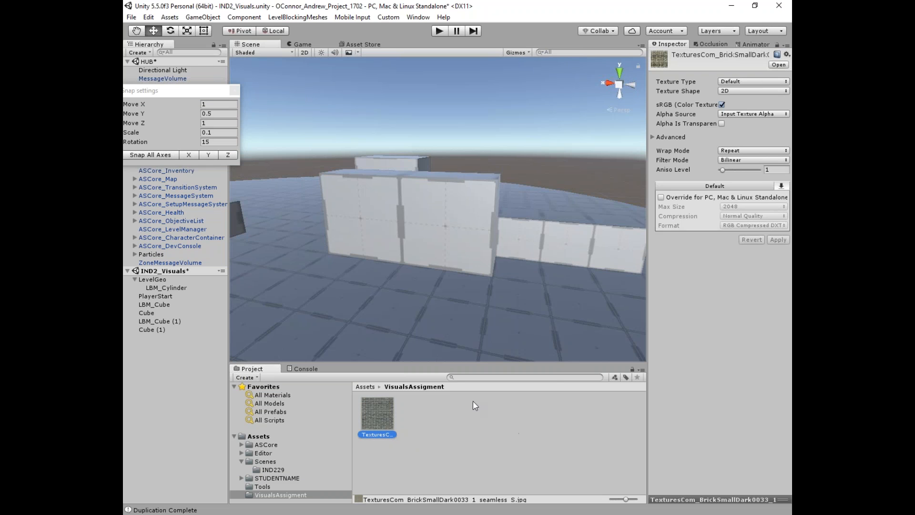
Step: Create a Brick01 material using the brick texture as its albedo
right_click(421, 416)
mouse_move(482, 226)
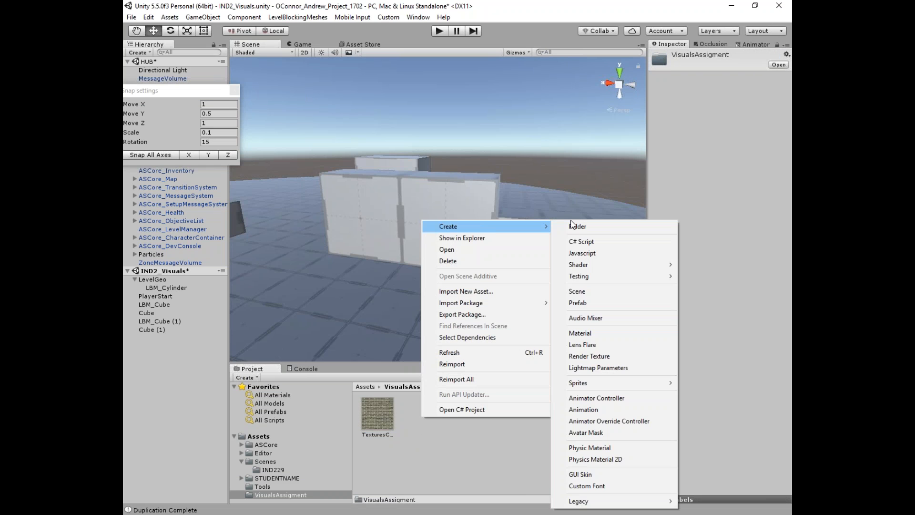
left_click(596, 330)
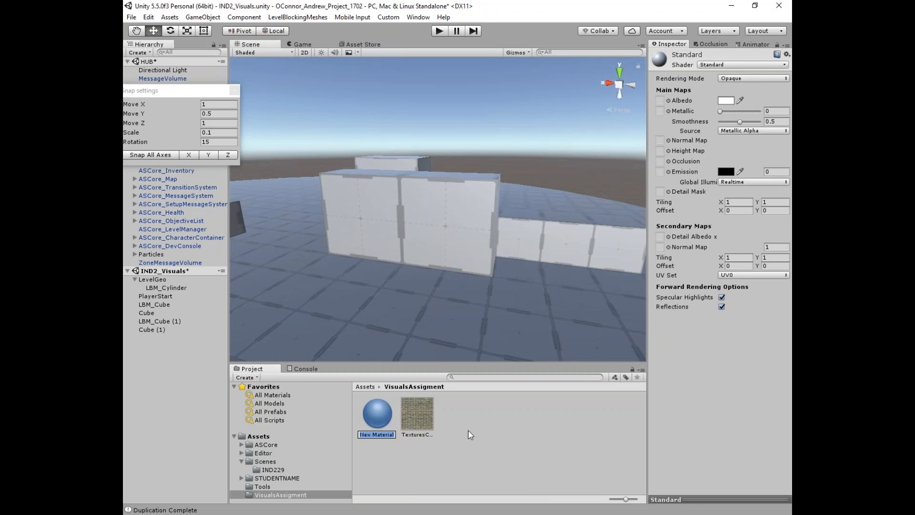
type("Brick01")
key("Return")
left_click_drag(410, 407, 659, 103)
Step: Apply Brick01 to the LBM_Cube wall and orbit to face the brick surface
left_click(462, 442)
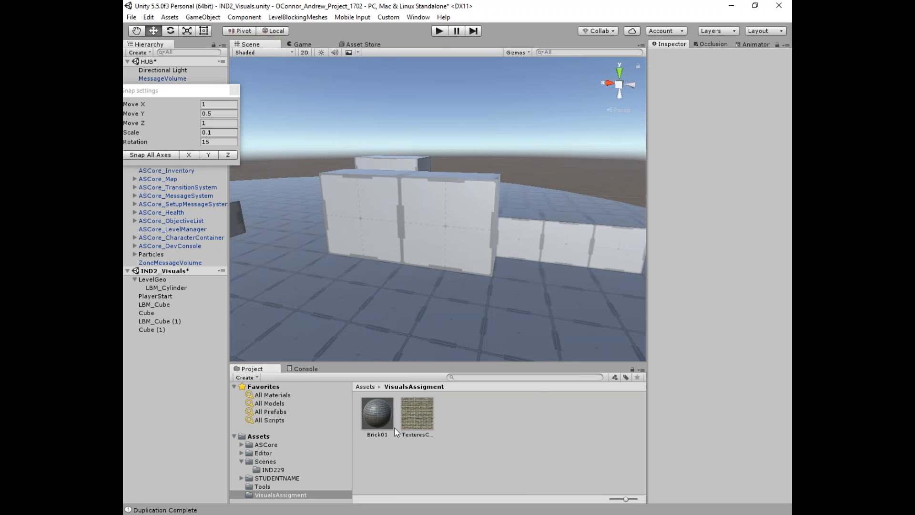
left_click_drag(378, 413, 417, 214)
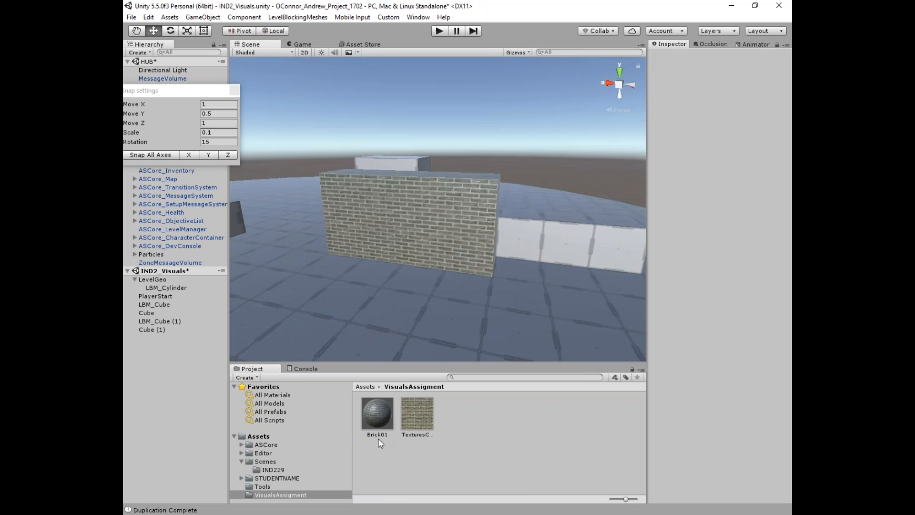
scroll(433, 261, "up", 5)
left_click_drag(296, 169, 378, 200, "alt")
scroll(421, 229, "down", 3)
Step: Stretch the long brick wall along X and set its texture tiling to 1 by 1
left_click(425, 231)
scroll(455, 229, "down", 3)
scroll(455, 229, "up", 3)
left_click_drag(455, 228, 431, 250, "alt")
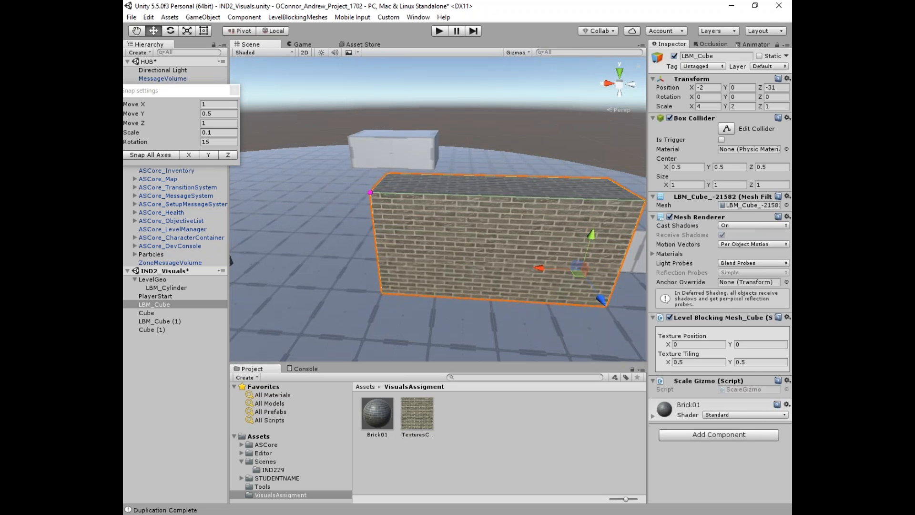
left_click_drag(368, 195, 165, 213, "alt")
left_click_drag(470, 281, 495, 257, "alt")
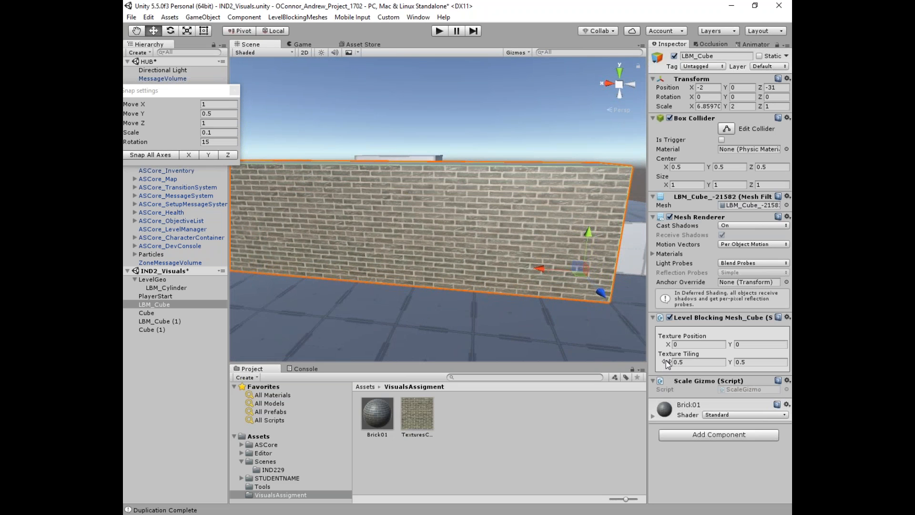
left_click(687, 362)
type("1")
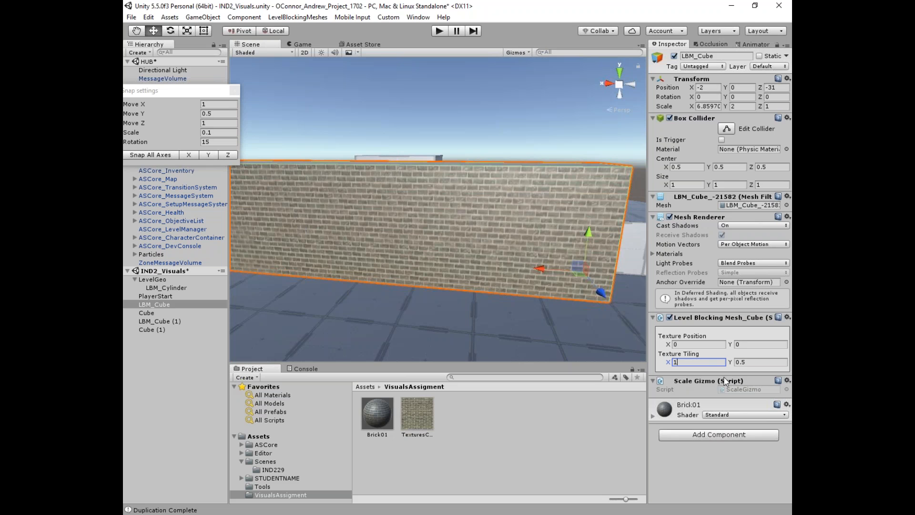
left_click(745, 363)
type("1")
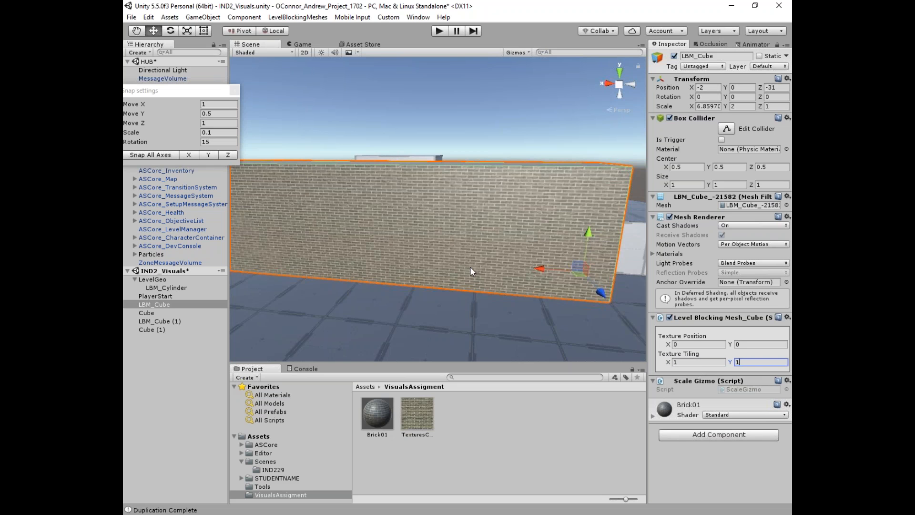
Step: Duplicate the wall as LBM_Cube (2), move it to X -5, Z -29, and shrink it along X
scroll(428, 284, "down", 5)
scroll(427, 284, "up", 10)
middle_click_drag(427, 284, 433, 221)
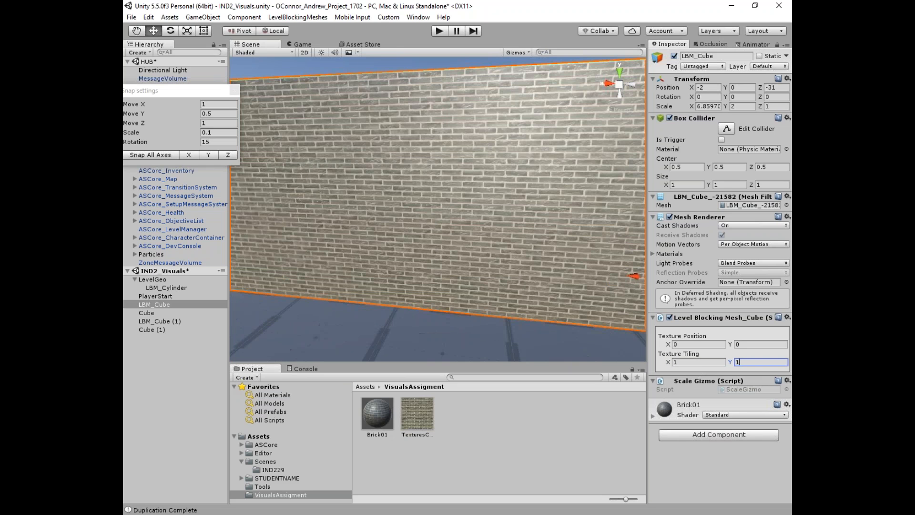
scroll(413, 181, "down", 8)
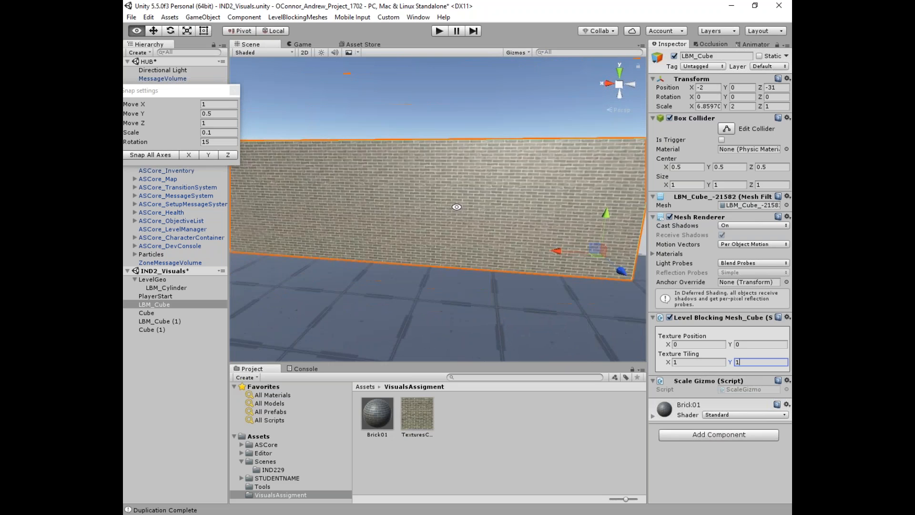
left_click_drag(456, 205, 453, 238, "alt")
key("ctrl+d")
left_click_drag(561, 277, 672, 314, "ctrl")
scroll(438, 209, "down", 4)
left_click(395, 218)
left_click_drag(358, 214, 521, 211, "ctrl")
Step: Set LBM_Cube (2)'s texture tiling to 0.75 on both X and Y
left_click_drag(690, 362, 610, 358)
type("0.75")
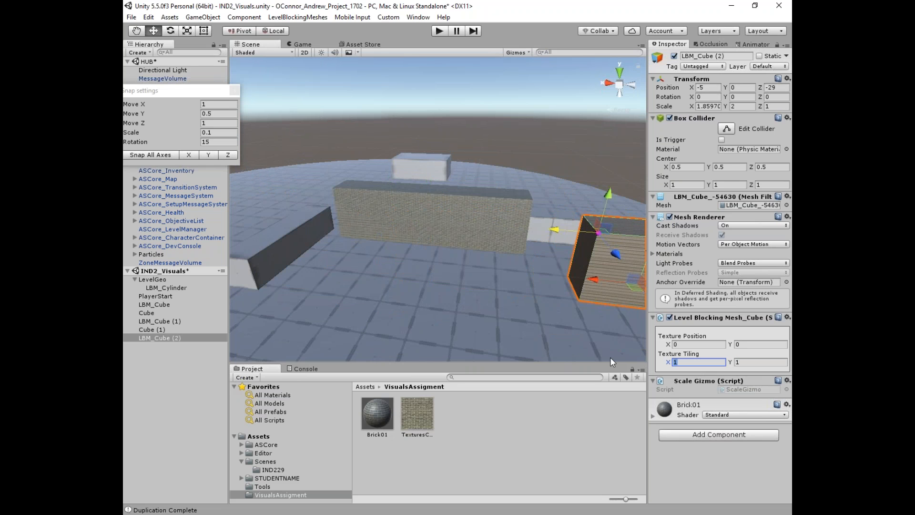
key("Tab")
type(".75")
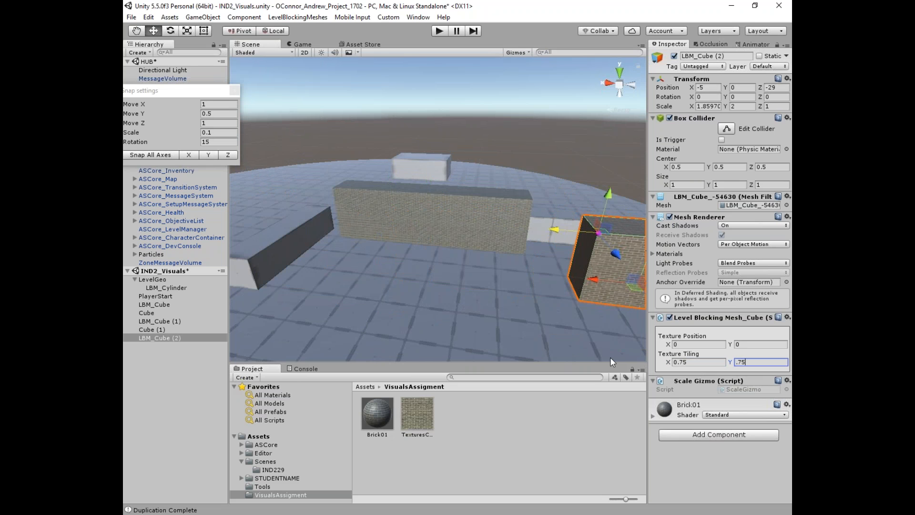
left_click(562, 335)
middle_click_drag(561, 335, 491, 326)
Step: Duplicate LBM_Cube (2) as LBM_Cube (3) and slide it over to X -8
left_click(498, 240)
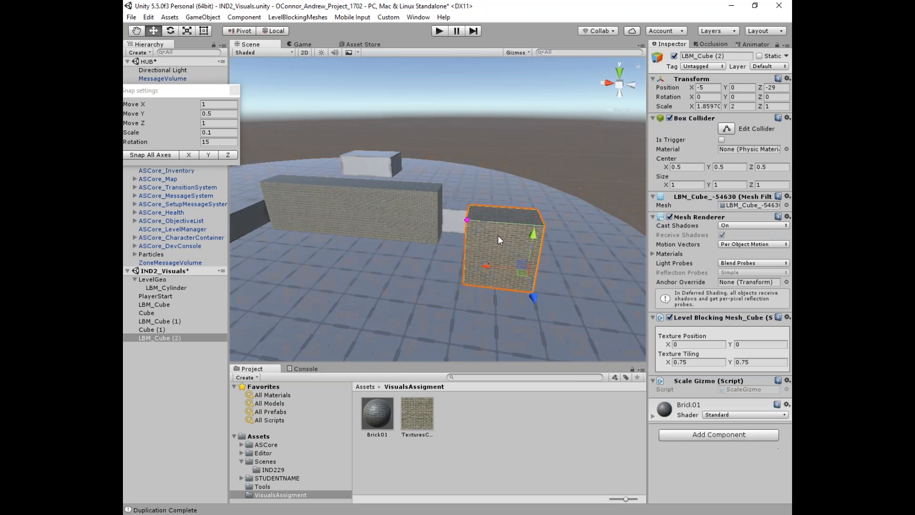
key("ctrl+d")
left_click_drag(483, 265, 589, 269)
left_click(411, 212)
left_click(593, 260)
left_click(638, 312)
key("ctrl+z")
Step: Set LBM_Cube (3)'s texture tiling to 0.5 on both X and Y
left_click(697, 363)
type(".5")
key("Tab")
type("0.5")
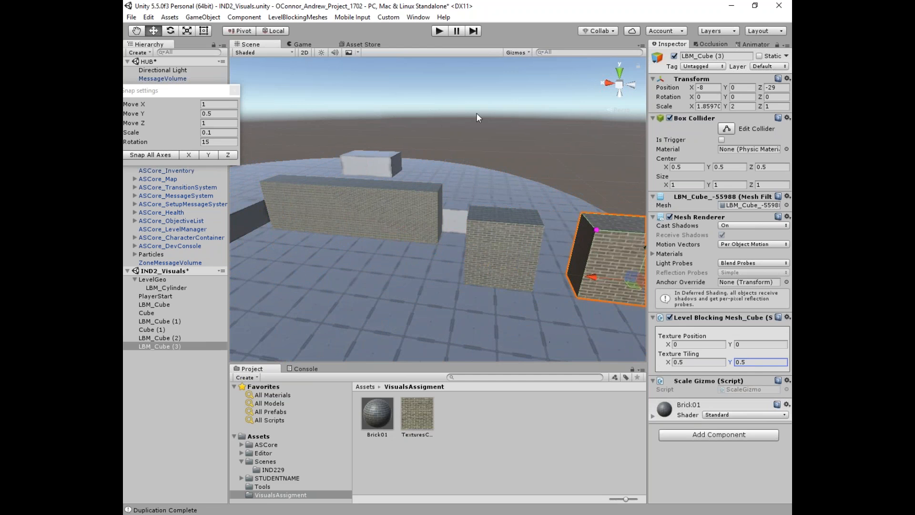
left_click(439, 31)
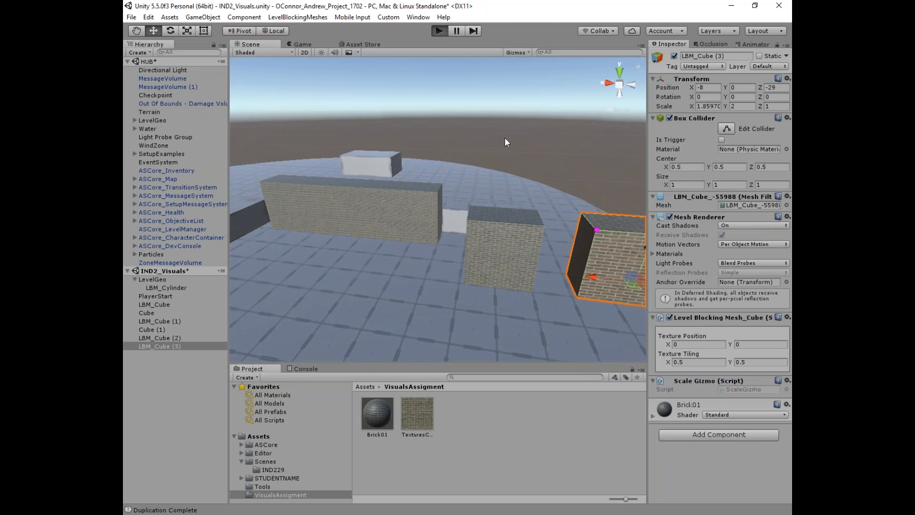
key("w")
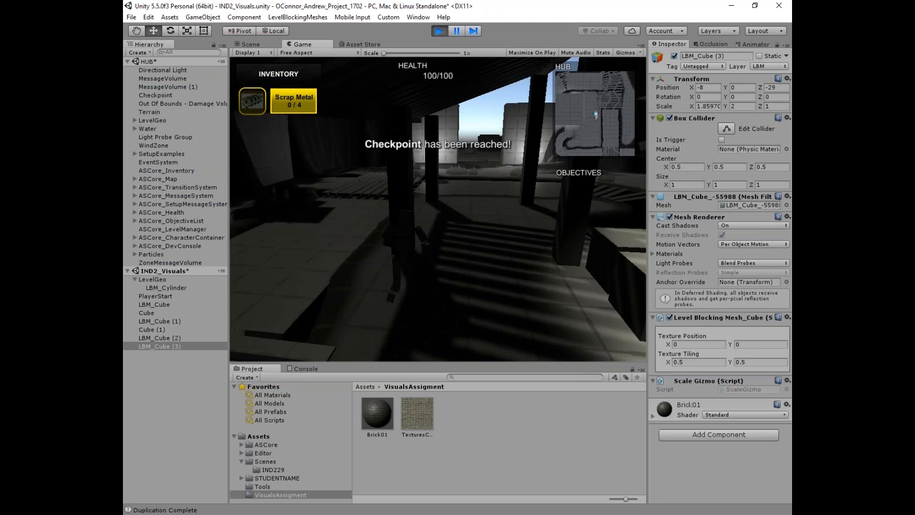
key("w")
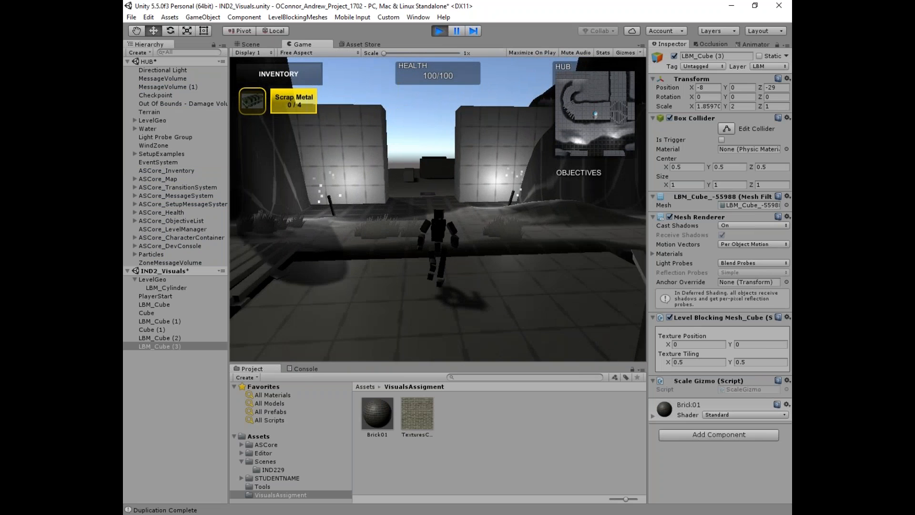
key("w")
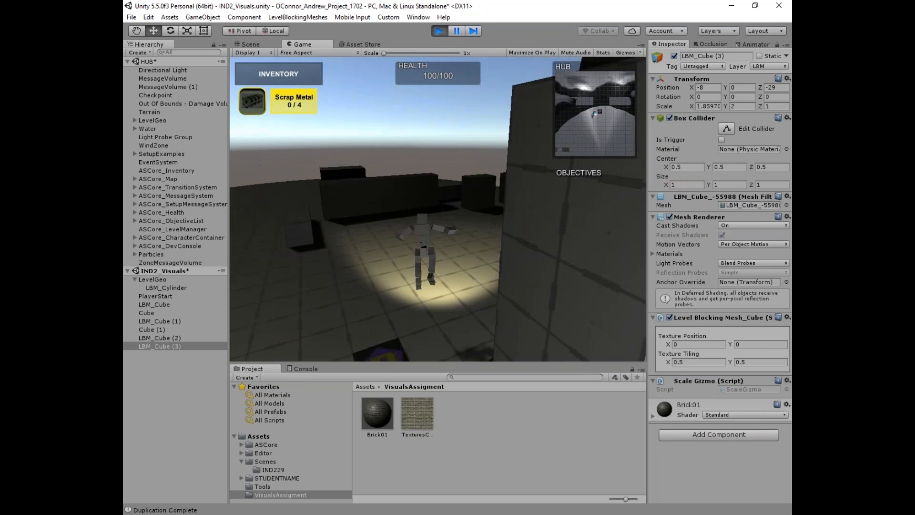
key("w")
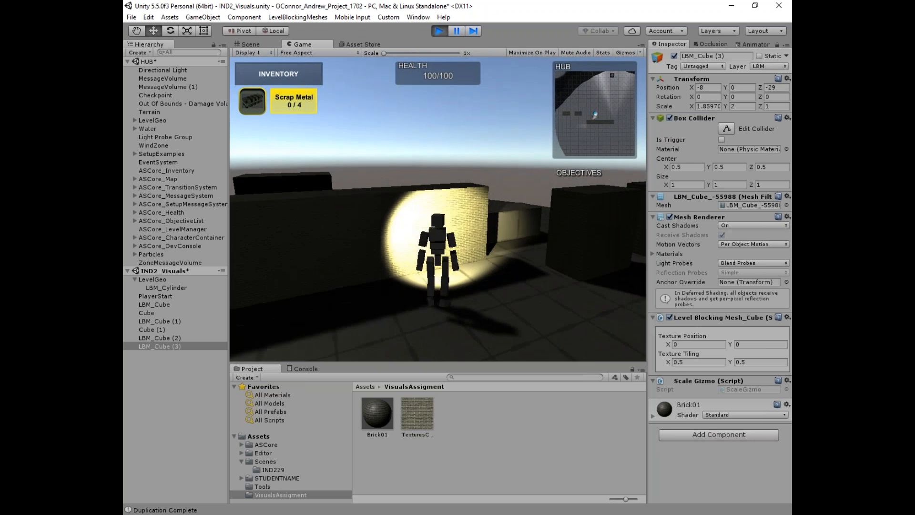
key("w")
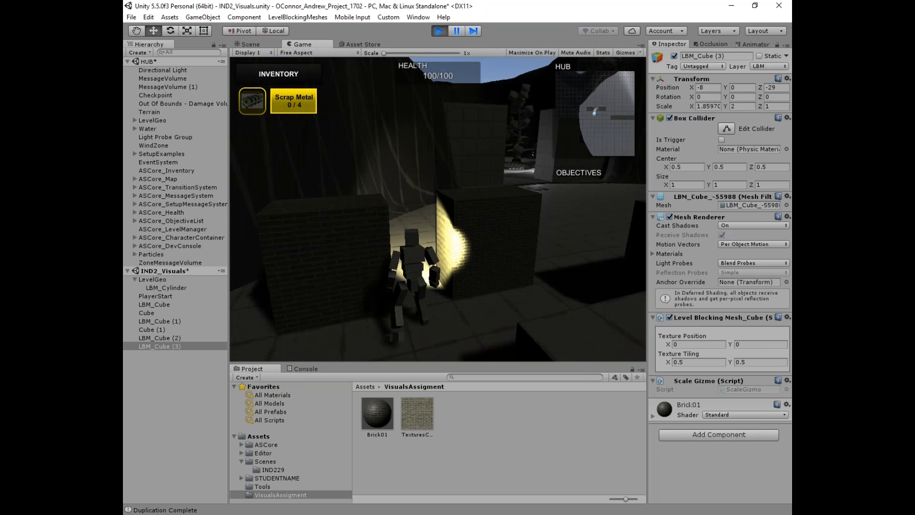
key("w")
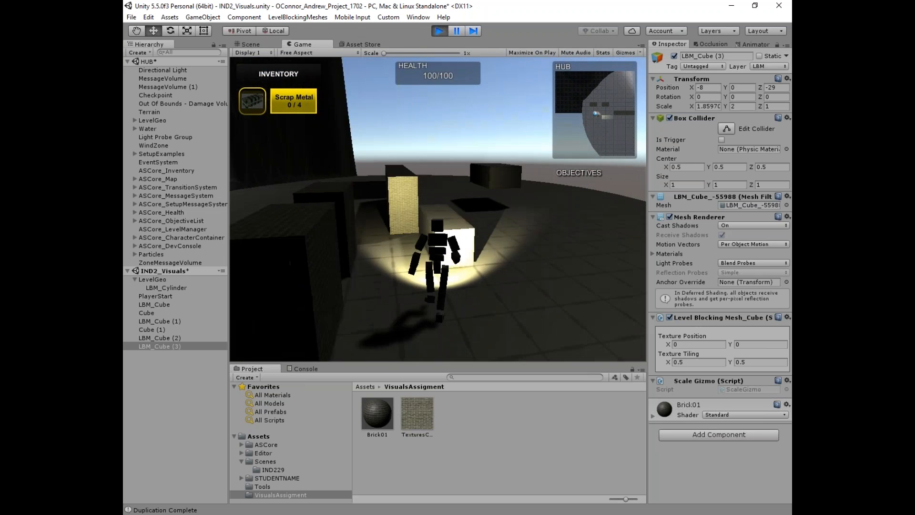
key("w")
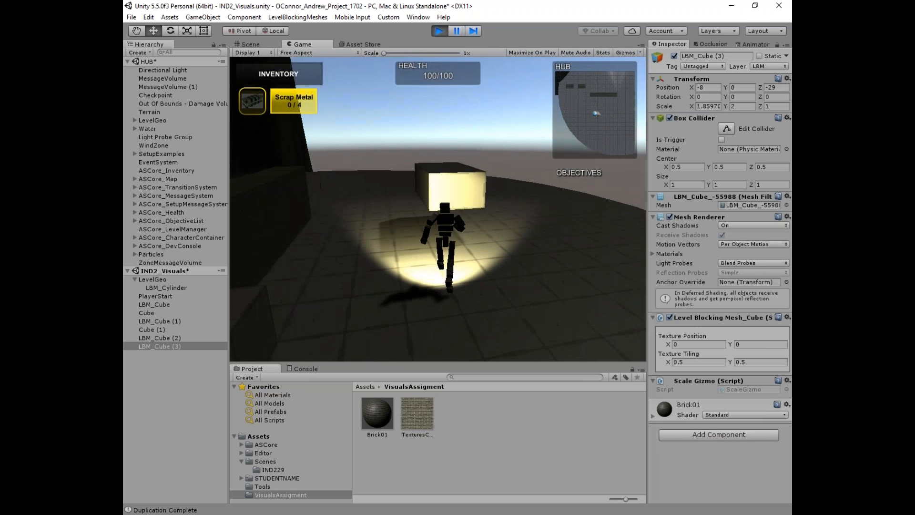
key("w")
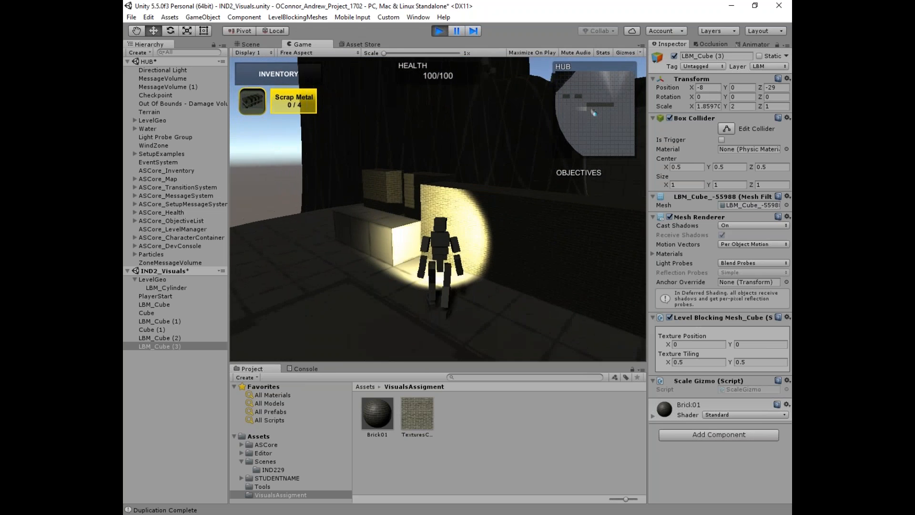
key("w")
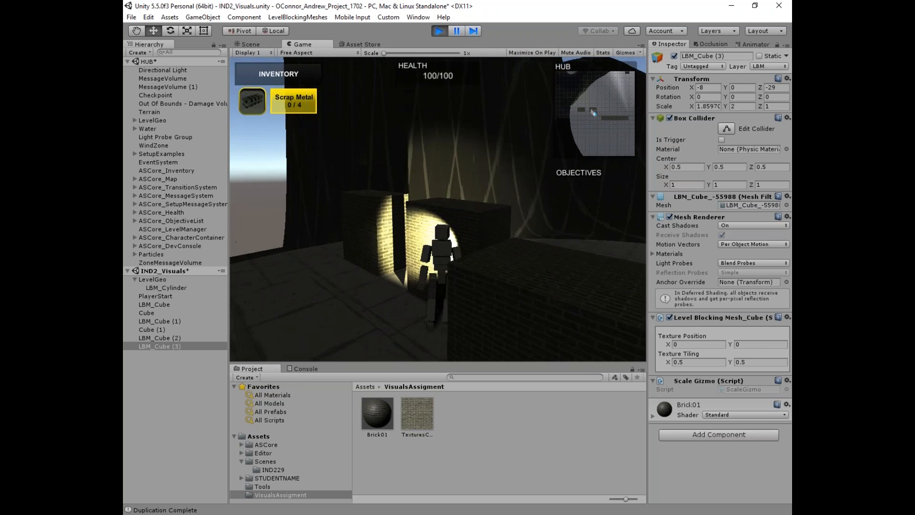
left_click(445, 30)
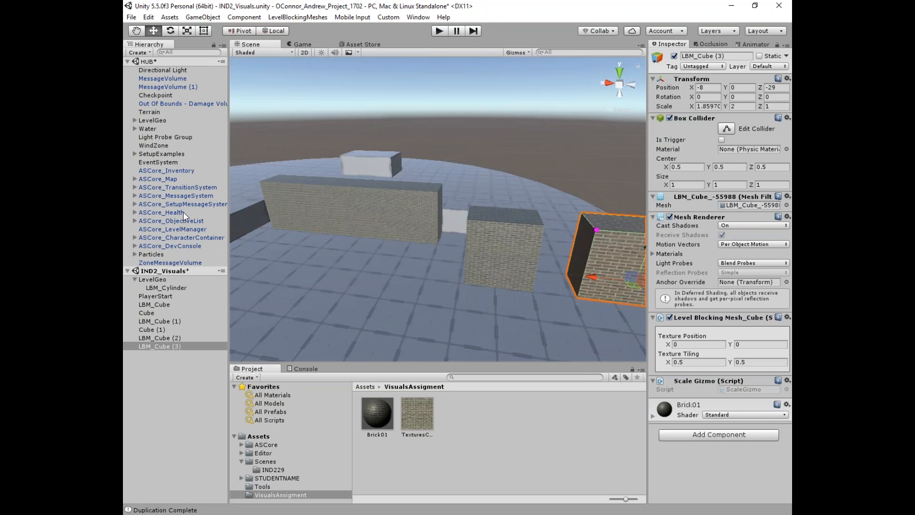
Step: Raise the Directional Light's Intensity from 0.2 to 0.8
left_click(187, 70)
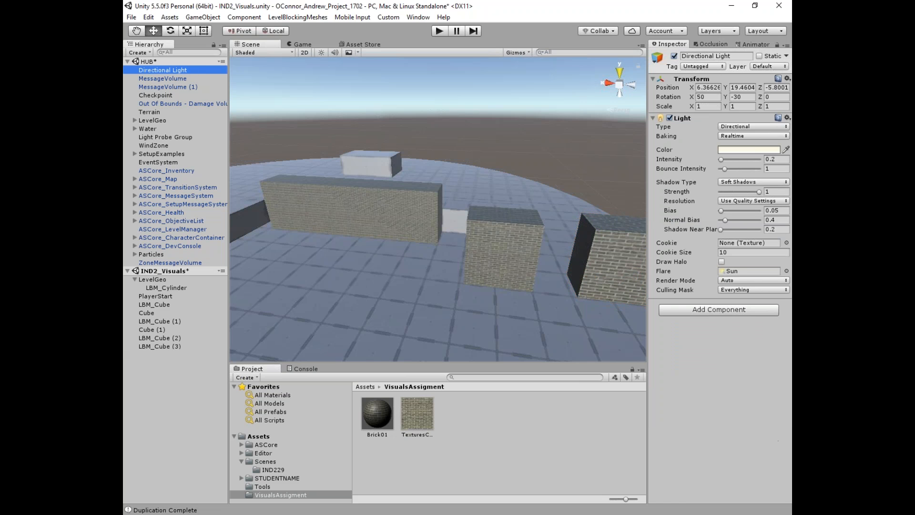
left_click(722, 159)
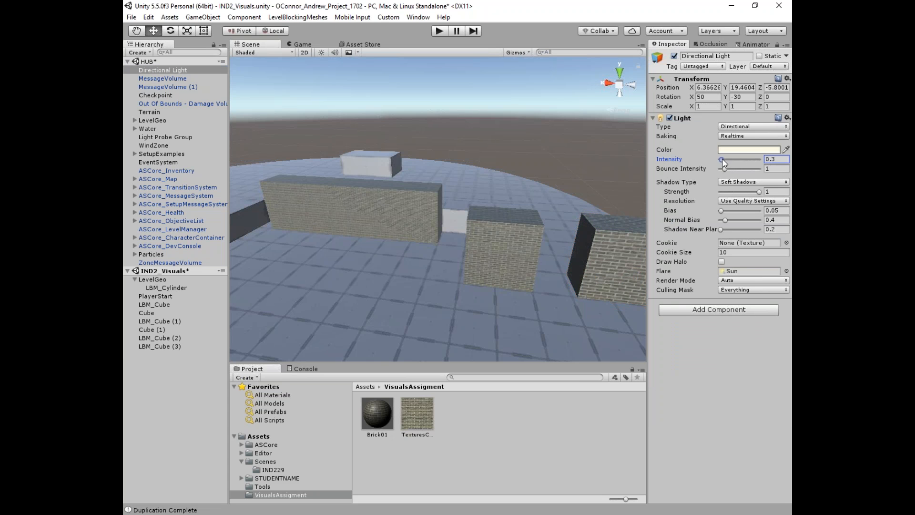
left_click_drag(722, 158, 724, 157)
type(".8")
left_click(535, 102)
left_click_drag(501, 118, 491, 162, "alt")
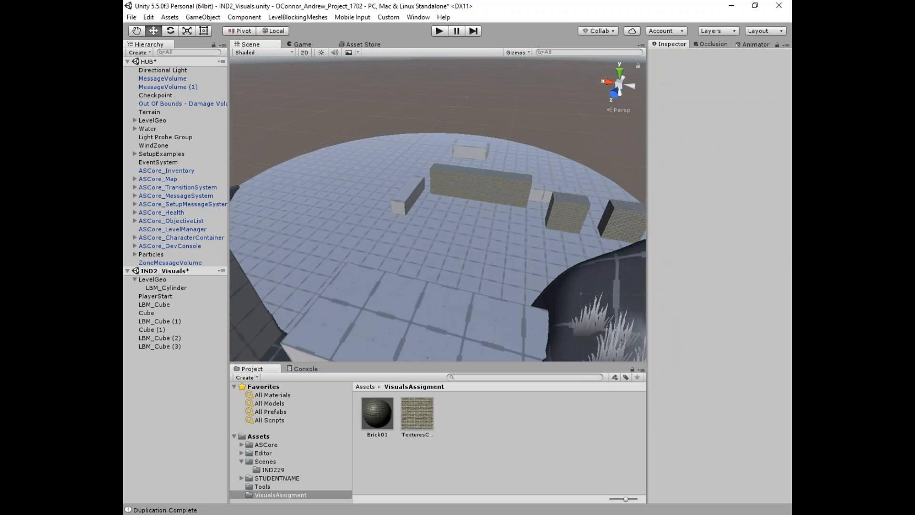
Step: Drag the brick JPG from File Explorer's Desktop into Unity's VisualsAssigment folder
left_click(206, 440)
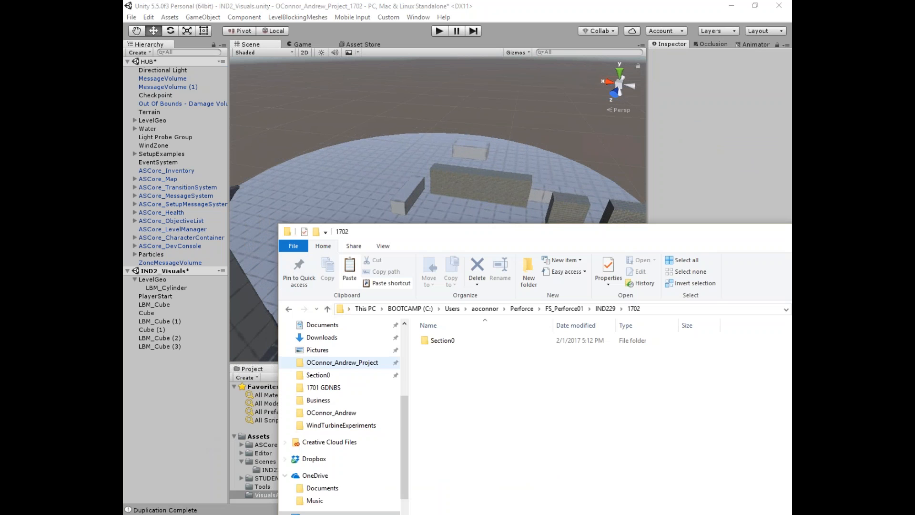
scroll(316, 372, "up", 2)
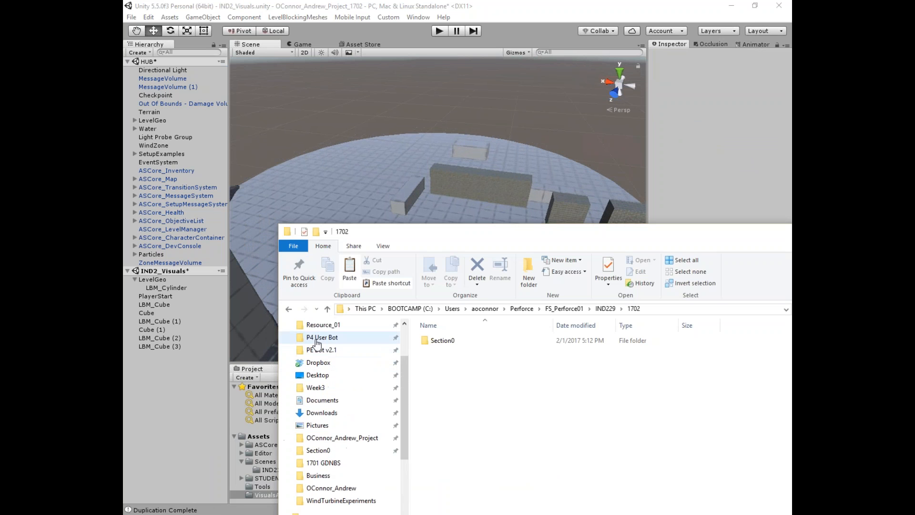
left_click(334, 375)
scroll(447, 385, "down", 10)
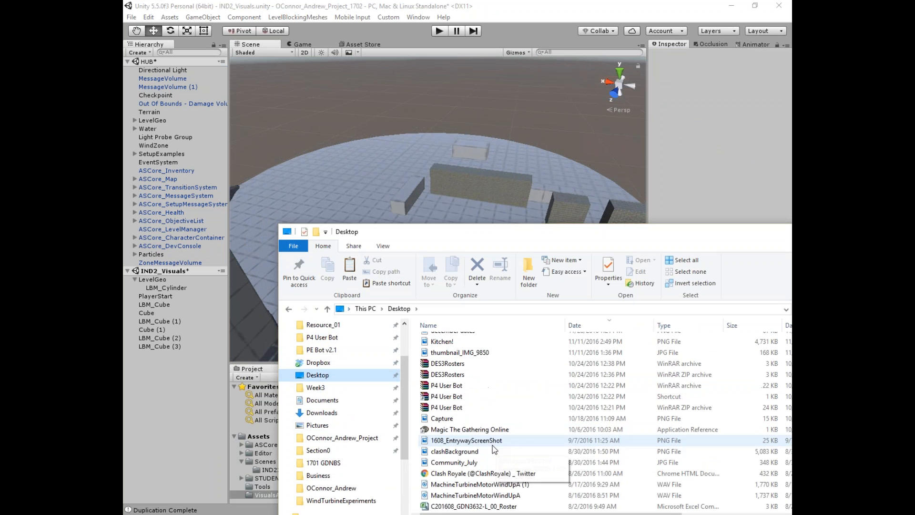
scroll(493, 454, "down", 10)
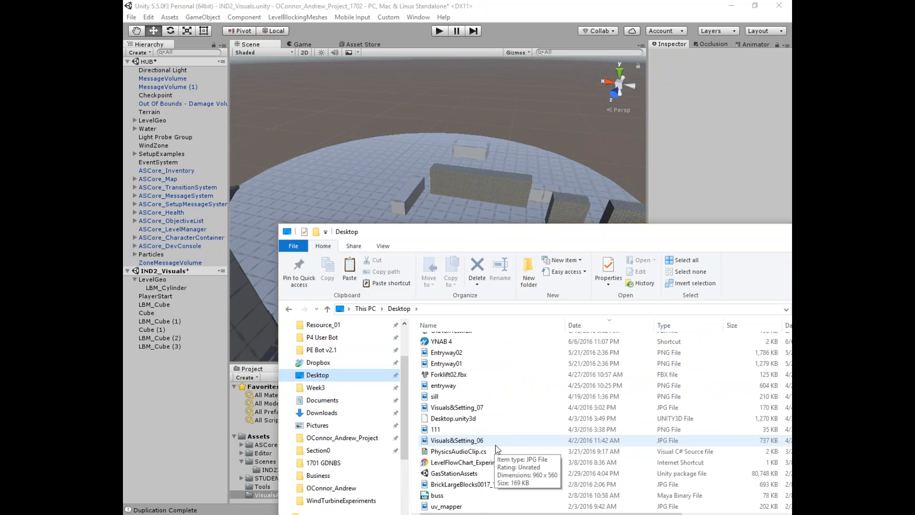
scroll(501, 452, "down", 1)
left_click(477, 410)
left_click_drag(476, 411, 264, 494)
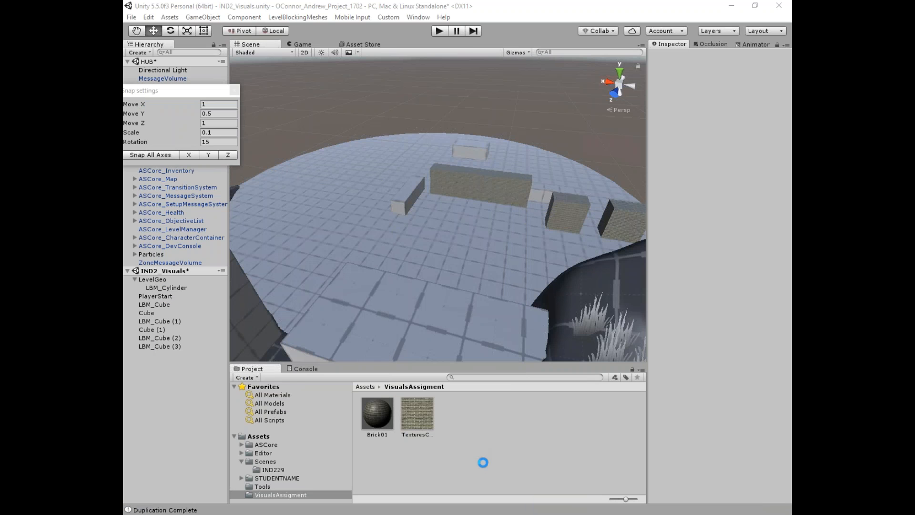
Step: Create a material named Brick02 with the new brick texture as its Albedo
left_click(407, 412)
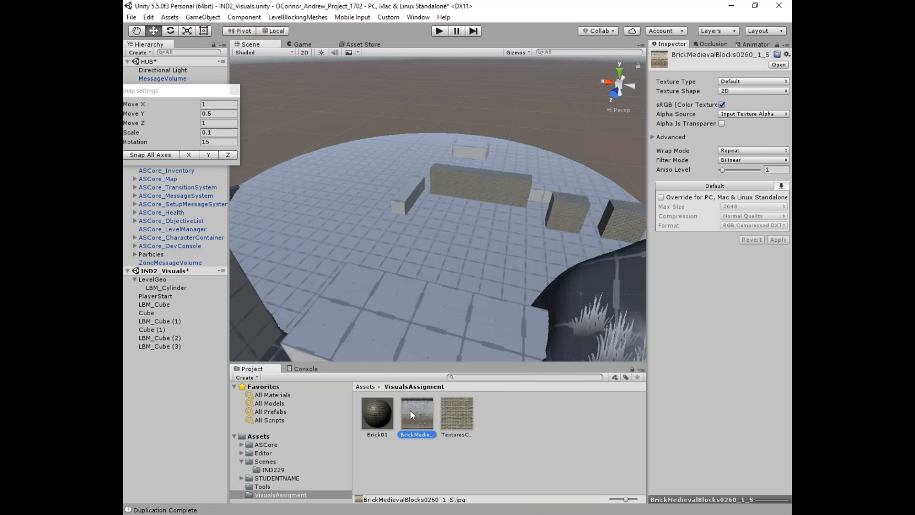
scroll(441, 356, "up", 6)
right_click(477, 415)
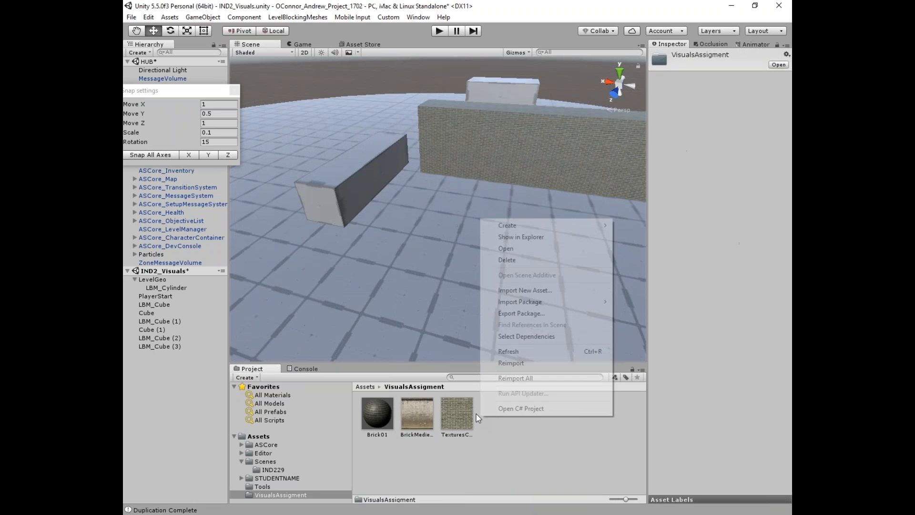
mouse_move(548, 225)
left_click(671, 328)
type("Brick02")
key("Return")
left_click_drag(456, 413, 662, 101)
Step: Apply the Brick02 material to the long wall
key("d")
right_click_drag(455, 268, 370, 277)
left_click_drag(417, 413, 381, 134)
scroll(380, 157, "up", 4)
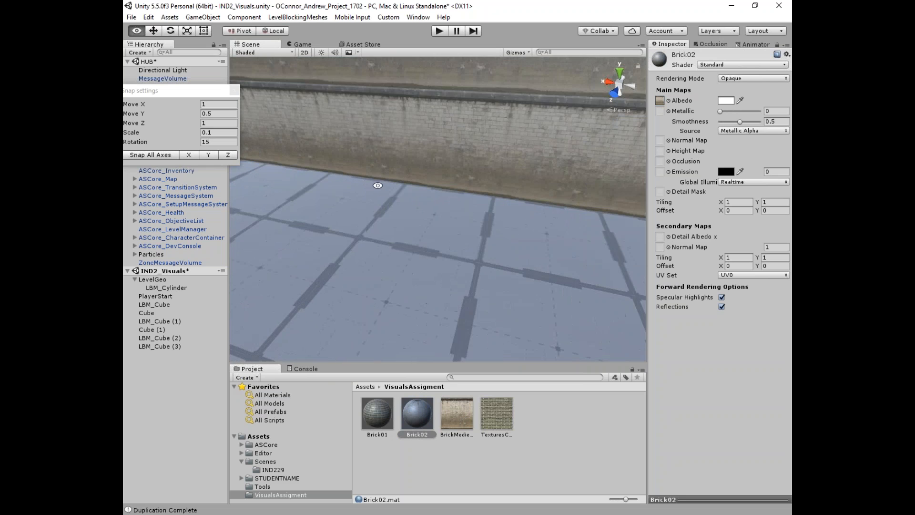
right_click_drag(376, 186, 378, 143)
middle_click_drag(379, 143, 381, 267)
key("q")
right_click_drag(419, 260, 510, 284)
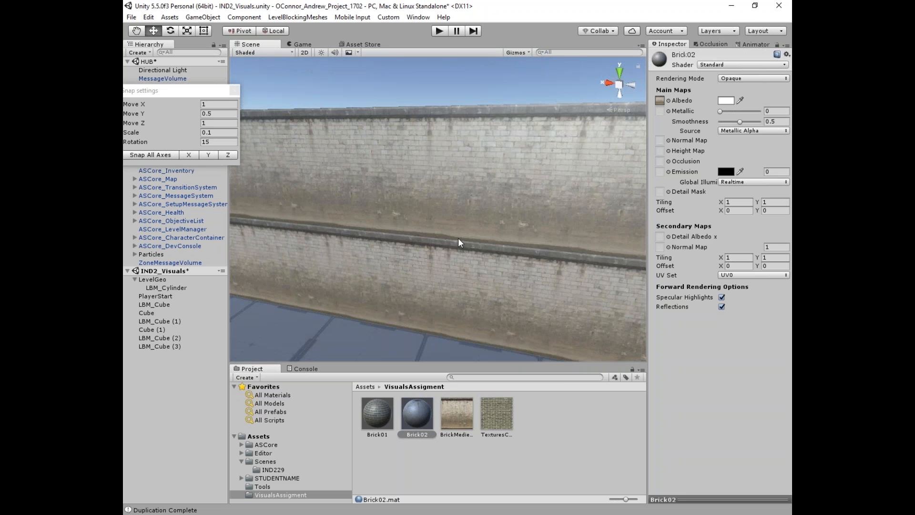
scroll(459, 227, "down", 6)
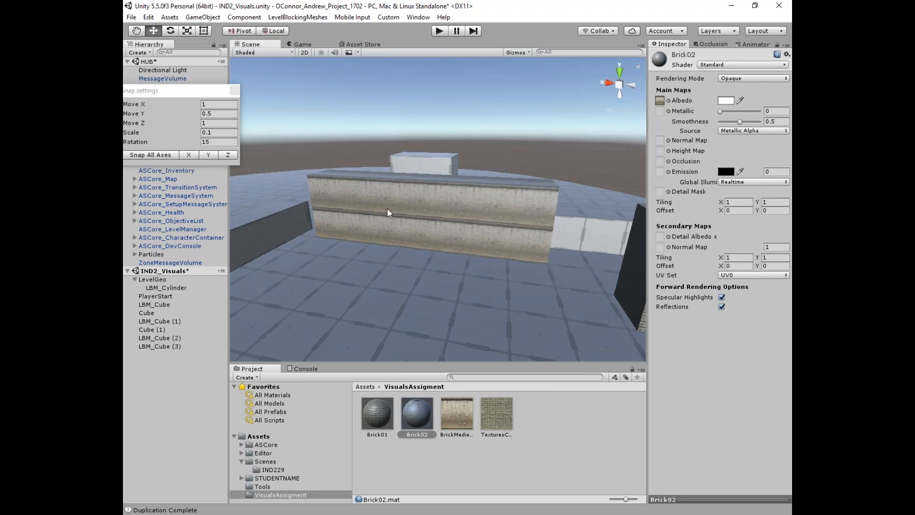
Step: Resize the long wall's height, first up to scale 4.5, then down to 2
left_click(387, 212)
left_click(305, 172)
left_click_drag(304, 89, 306, 51)
left_click_drag(338, 162, 386, 220, "alt")
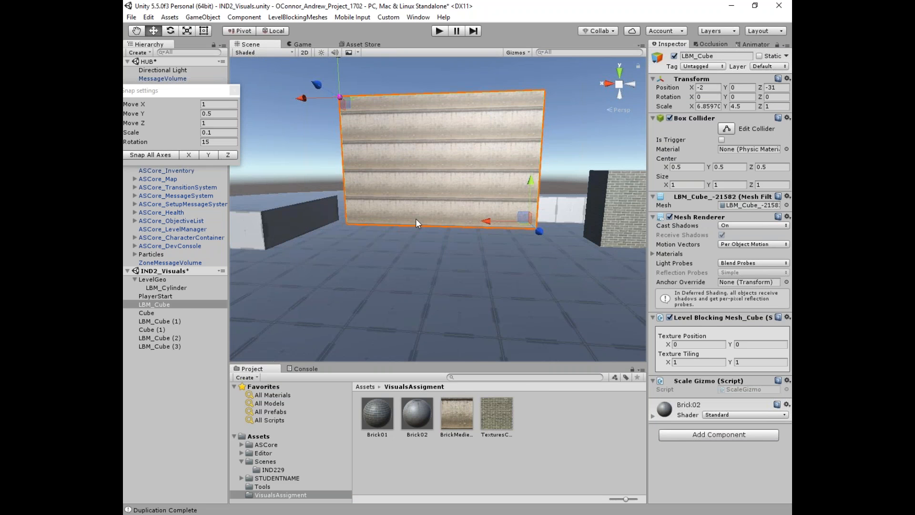
scroll(416, 218, "up", 6)
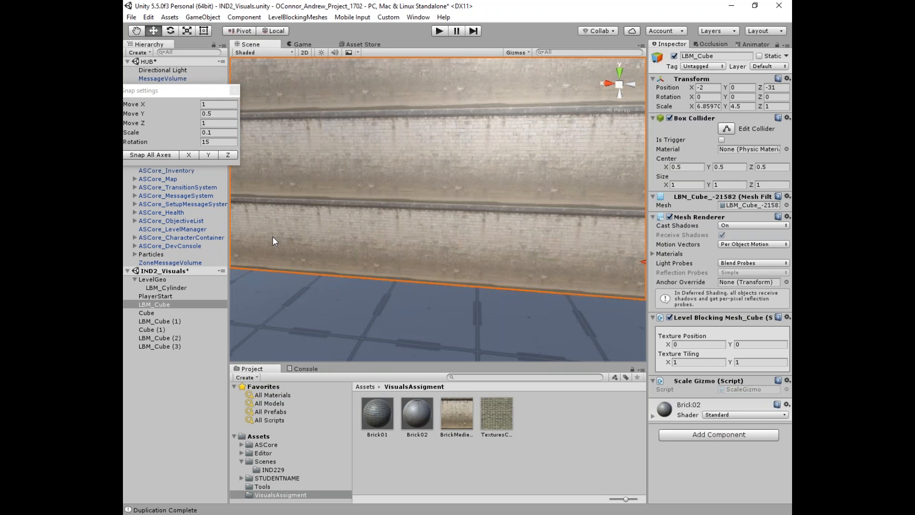
left_click_drag(266, 236, 378, 179, "alt")
key("f")
left_click_drag(330, 99, 342, 162)
scroll(368, 209, "up", 3)
left_click_drag(370, 219, 406, 190, "alt")
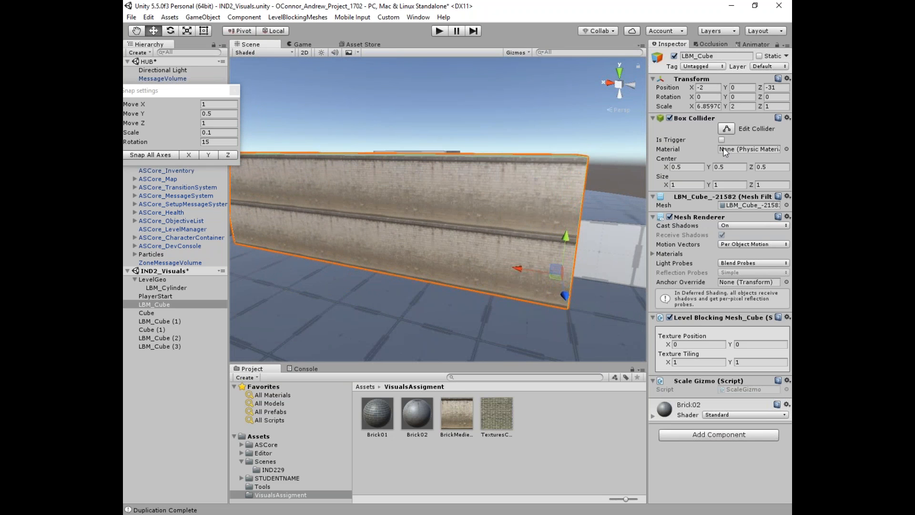
Step: Set the wall's texture tiling to 0.5 on X and Y
left_click(734, 106)
left_click(675, 362)
key("BackSpace")
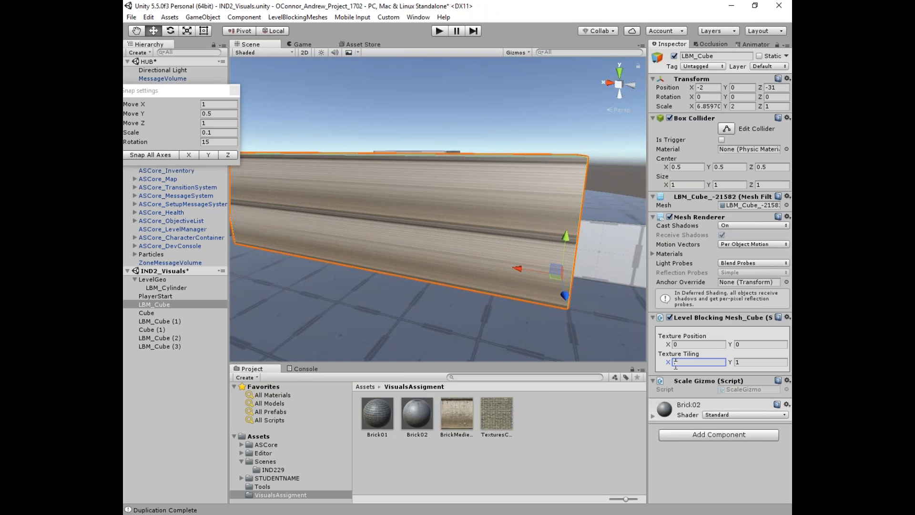
type(".5")
key("Tab")
type("0.5")
left_click_drag(428, 234, 475, 277, "alt")
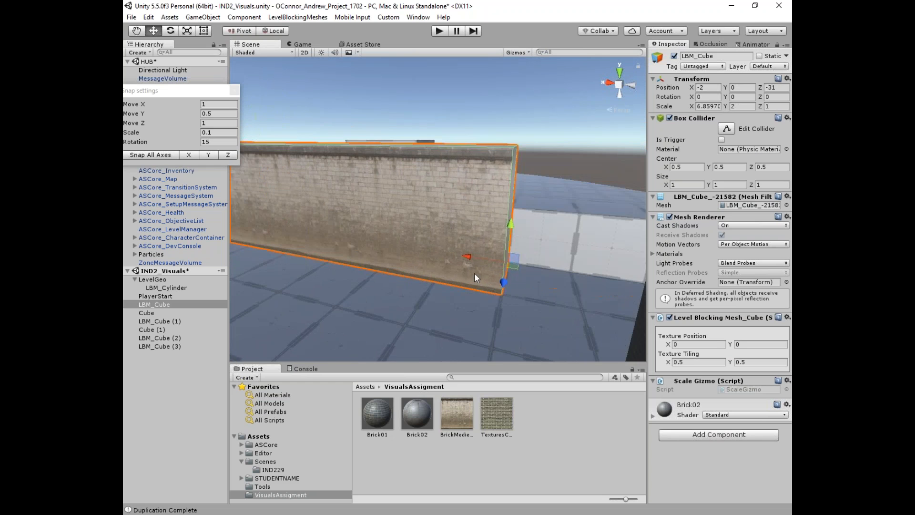
key("f")
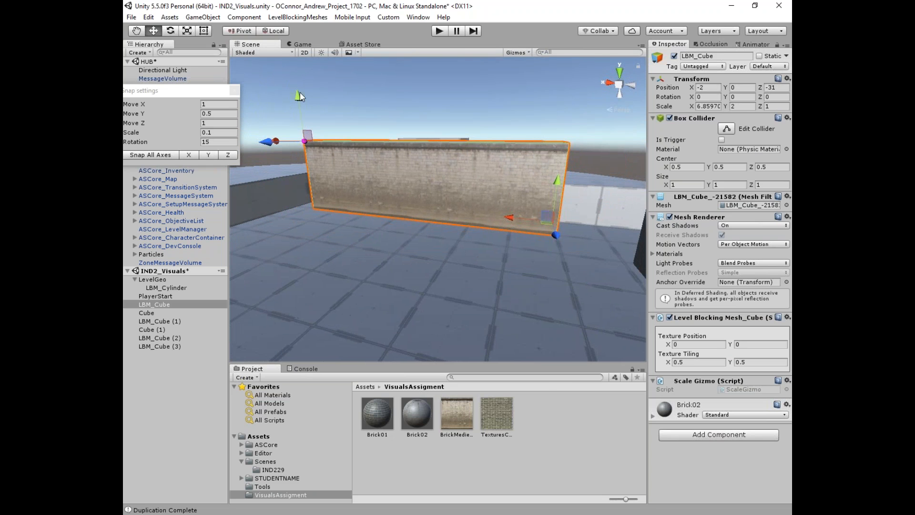
Step: Make the wall taller and retile its texture to 0.3333 on X and Y
left_click_drag(299, 95, 305, 68)
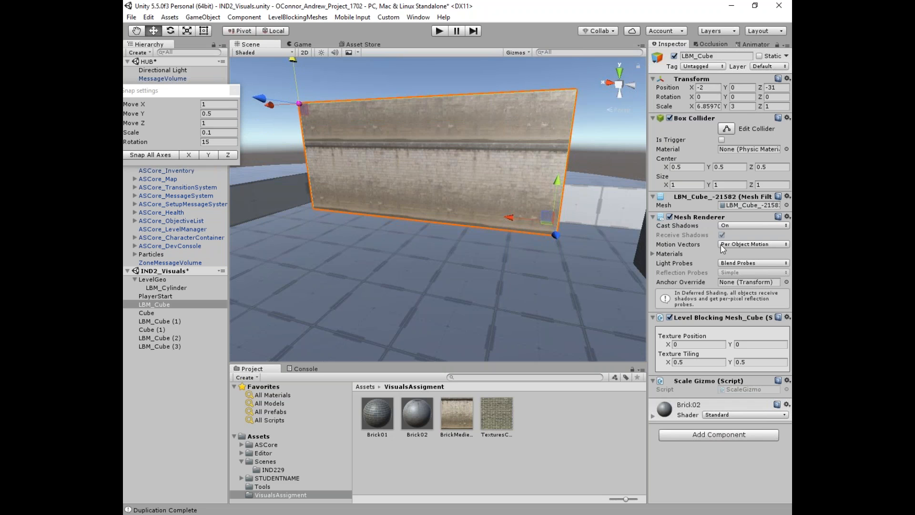
left_click(689, 362)
type(".3333333")
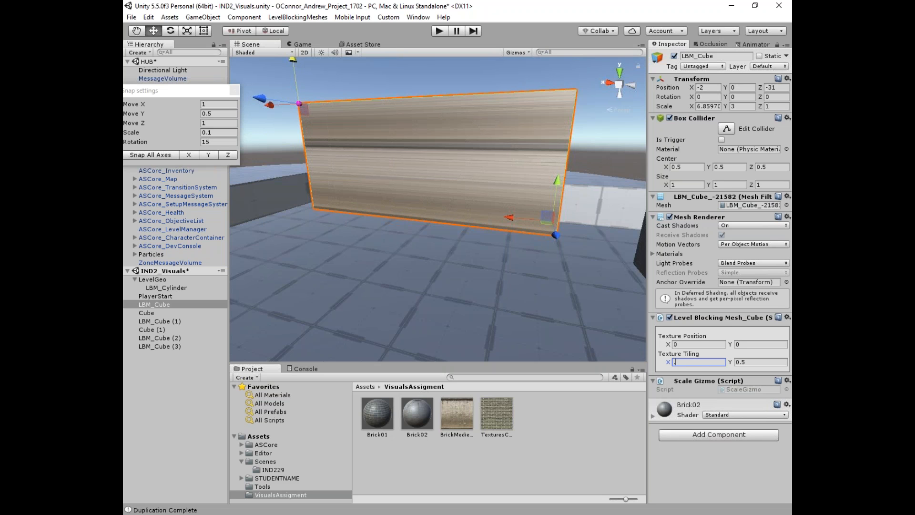
key("Tab")
type("0.33333")
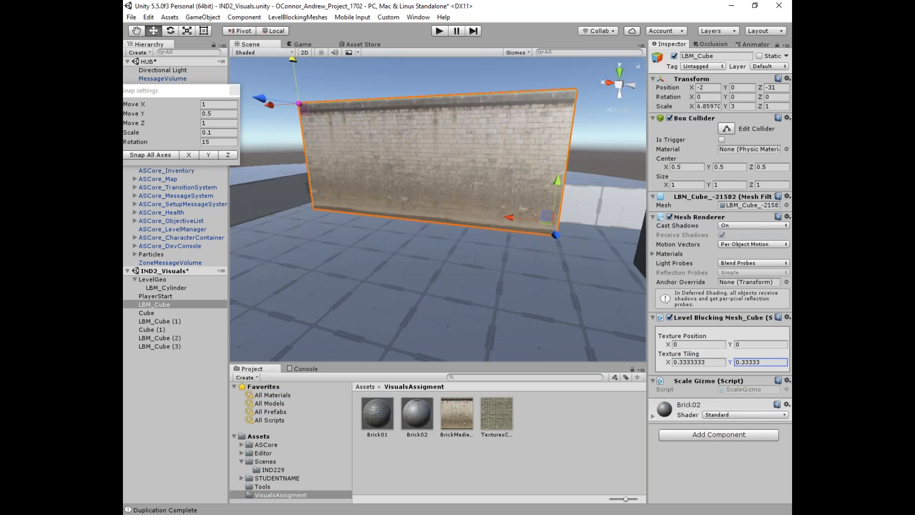
left_click(406, 224)
scroll(407, 223, "down", 5)
left_click_drag(409, 222, 510, 184, "alt")
scroll(472, 223, "up", 4)
Step: Stretch the wall to X scale 9.86 and offset its texture X by 0.06
left_click(500, 187)
left_click(317, 163)
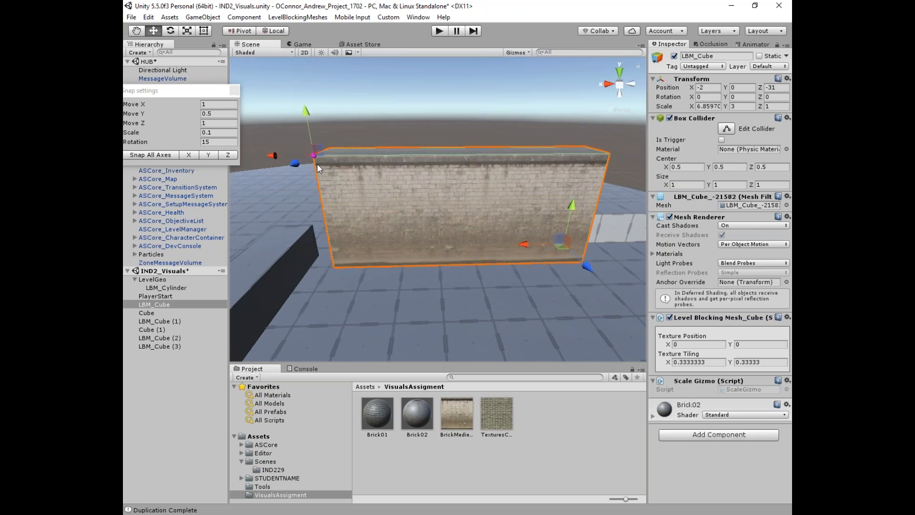
right_click_drag(316, 164, 271, 174)
left_click_drag(368, 129, 272, 132)
left_click(679, 344)
type("0.1")
left_click_drag(679, 341, 667, 343)
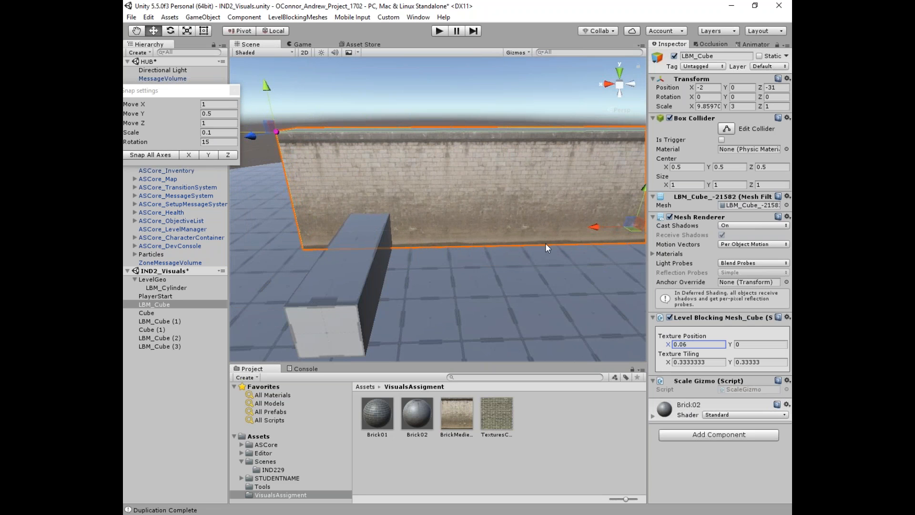
left_click_drag(462, 138, 434, 135, "alt")
left_click(429, 143)
right_click_drag(434, 135, 401, 196)
key("s")
left_click(300, 18)
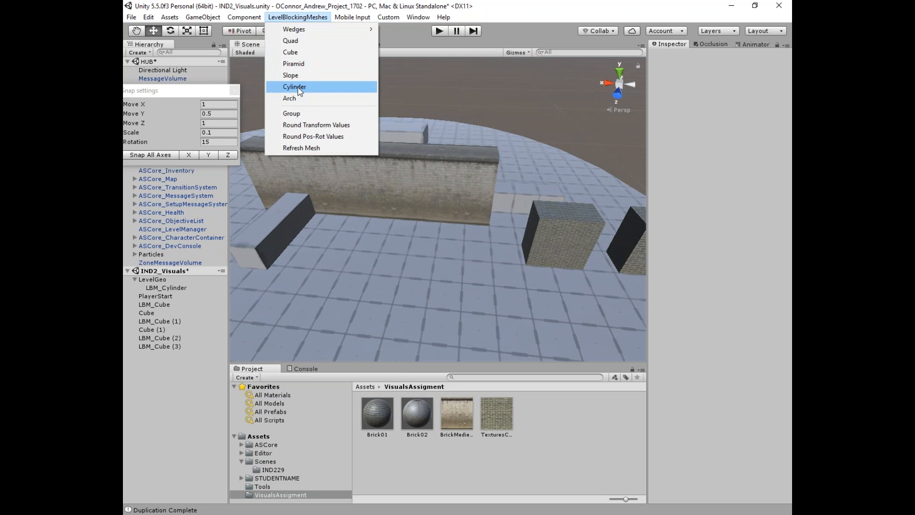
Step: Add a slope and a wedge, placing the wedge on the floor at 2 wide, 3 deep
left_click(298, 76)
left_click(297, 18)
mouse_move(306, 32)
left_click(410, 30)
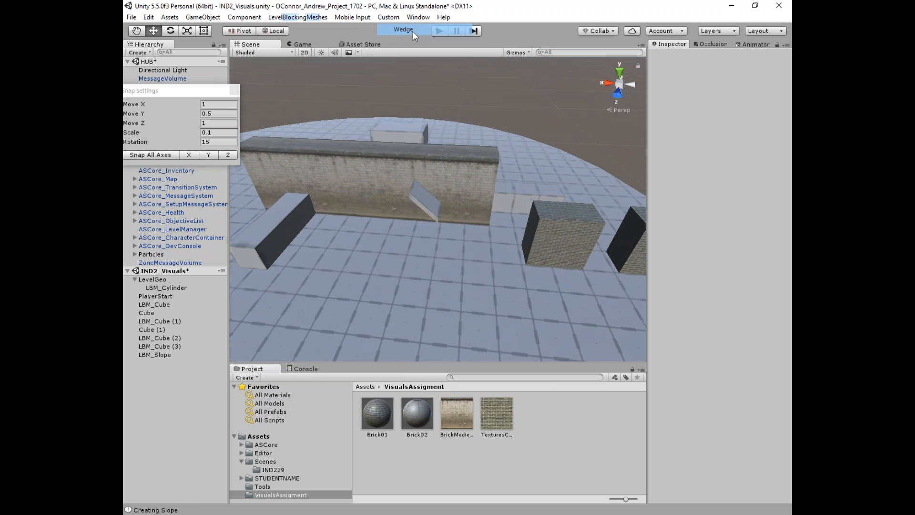
scroll(424, 243, "up", 2)
right_click_drag(433, 241, 413, 223)
left_click(420, 210)
left_click_drag(430, 153, 237, 218)
left_click(363, 192)
right_click_drag(237, 218, 450, 250)
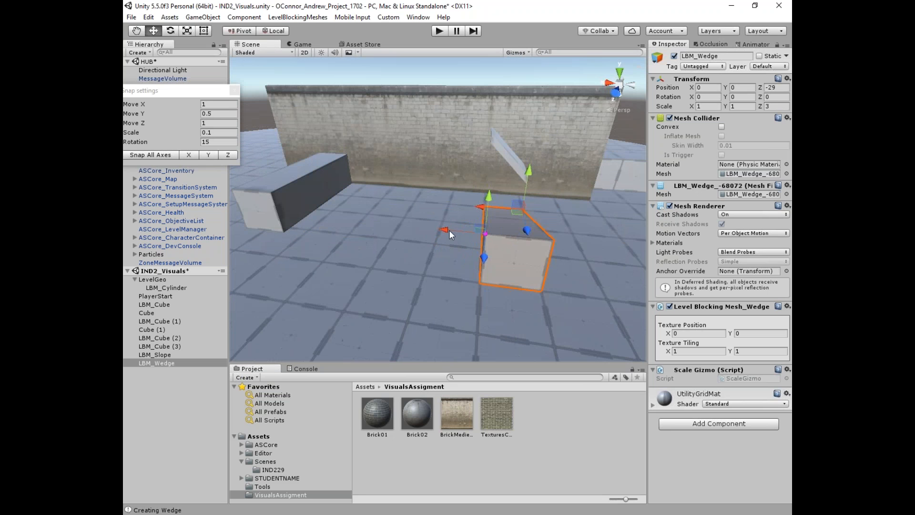
left_click_drag(448, 229, 384, 218)
Step: Stretch the slope lengthwise to 4 units and add an arch mesh
right_click_drag(385, 218, 445, 248)
left_click_drag(446, 247, 458, 260, "alt")
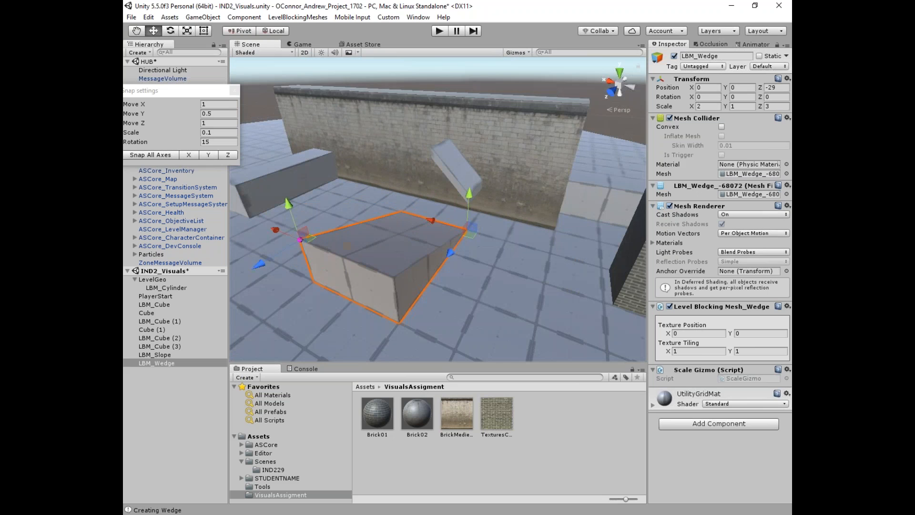
left_click(459, 184)
left_click_drag(453, 195, 411, 235, "alt")
left_click(428, 179)
left_click_drag(430, 188, 298, 134, "alt")
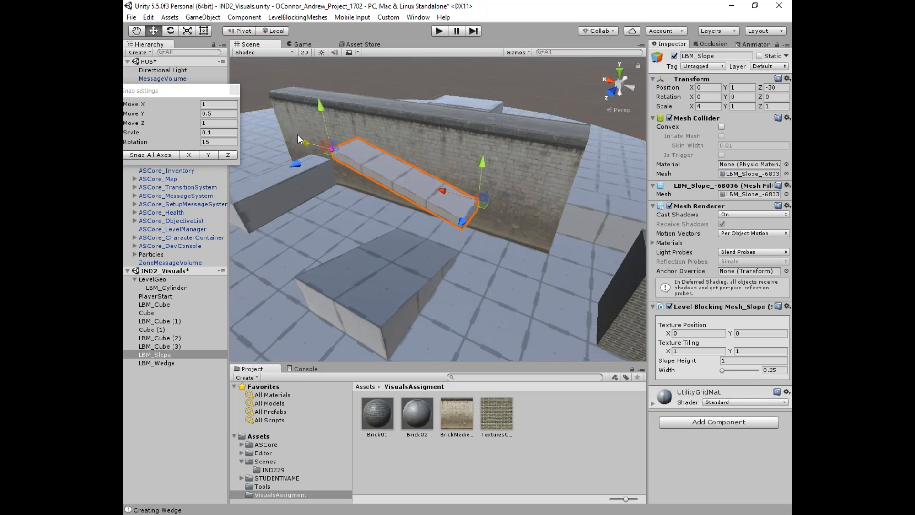
left_click_drag(312, 99, 324, 89)
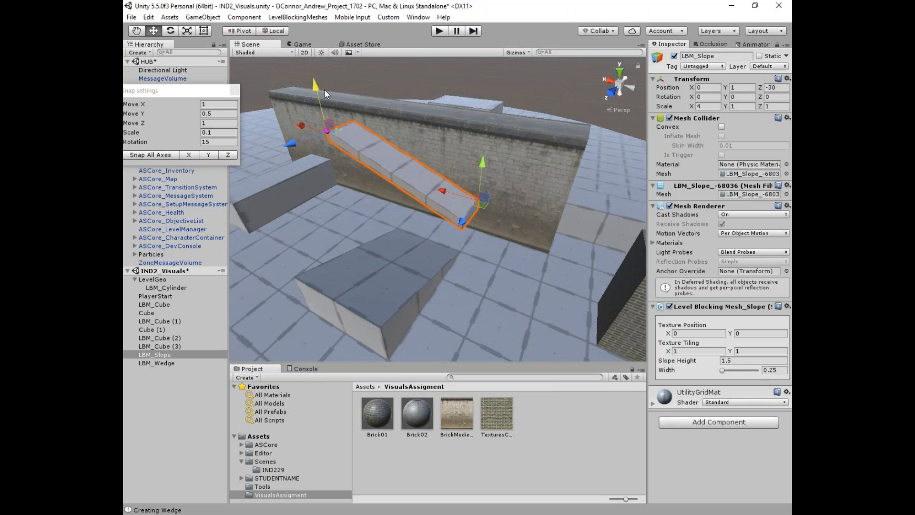
left_click(294, 18)
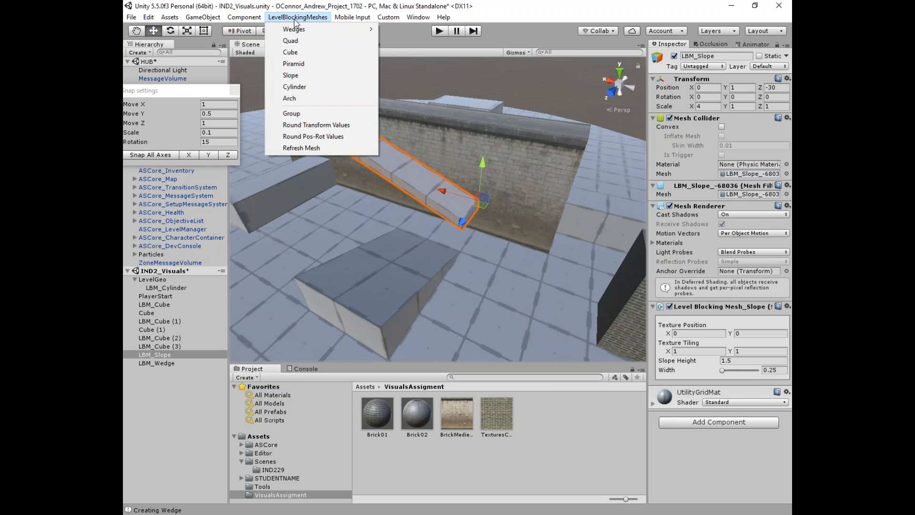
left_click(316, 100)
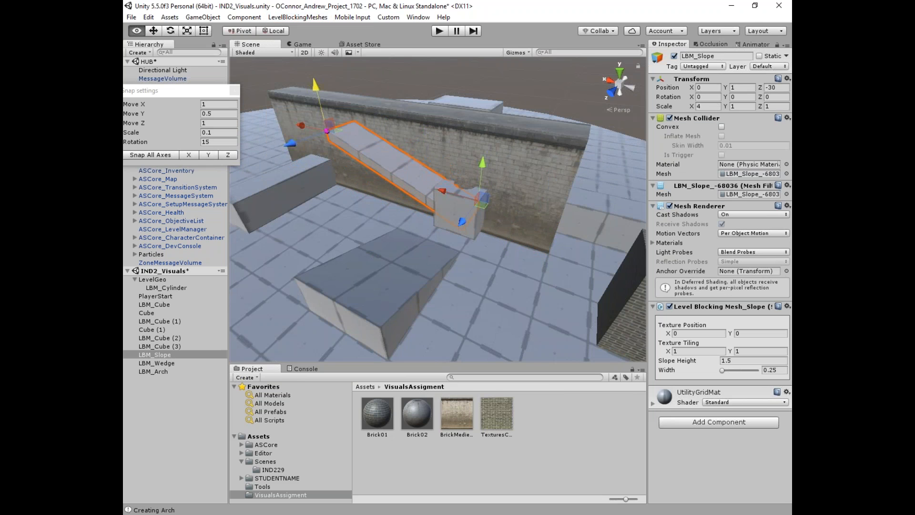
Step: Slide the new arch forward along Z to about -24
middle_click_drag(392, 228, 431, 219)
left_click_drag(431, 219, 330, 253, "ctrl")
middle_click_drag(330, 252, 410, 114)
left_click(302, 18)
left_click(302, 18)
right_click_drag(417, 231, 430, 226)
left_click_drag(360, 171, 308, 186)
key("e")
scroll(356, 179, "down", 3)
right_click_drag(355, 179, 466, 203)
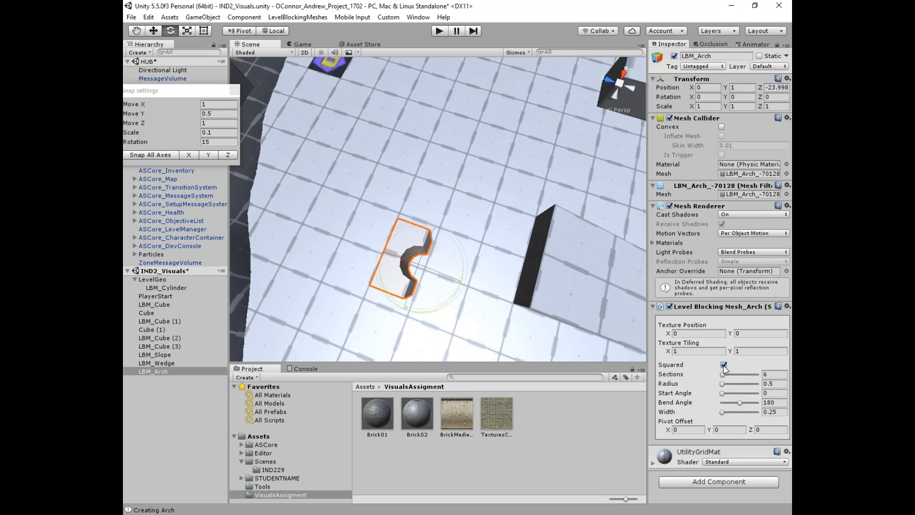
Step: Uncheck Squared on LBM_Arch so the arch becomes round, and frame it in view
left_click(724, 366)
left_click(723, 365)
left_click(723, 374)
left_click(723, 364)
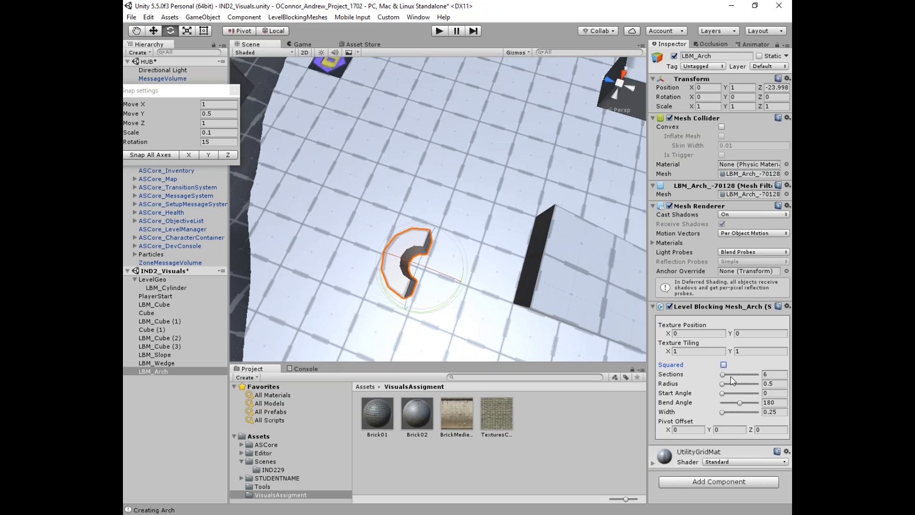
key("f")
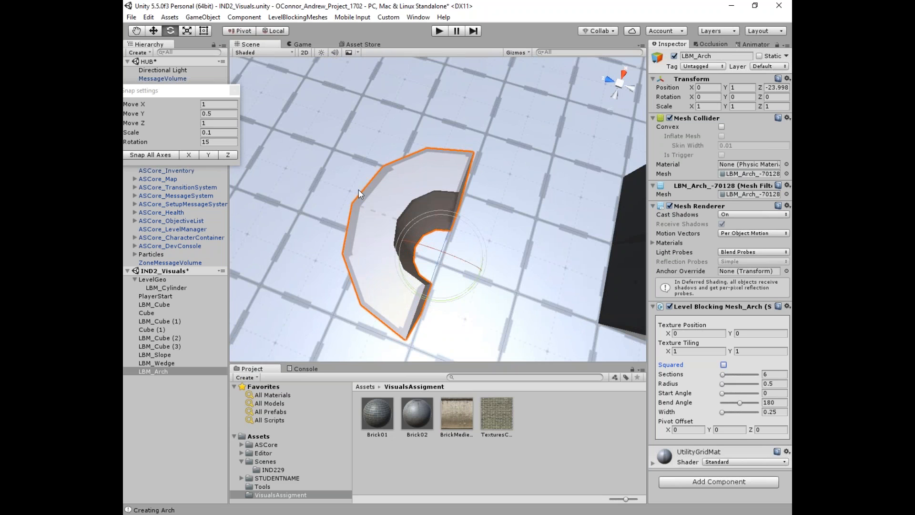
Step: Set the arch's Sections to 12
left_click(768, 374)
type("12")
scroll(514, 270, "down", 3)
left_click_drag(515, 269, 524, 224, "alt")
key("e")
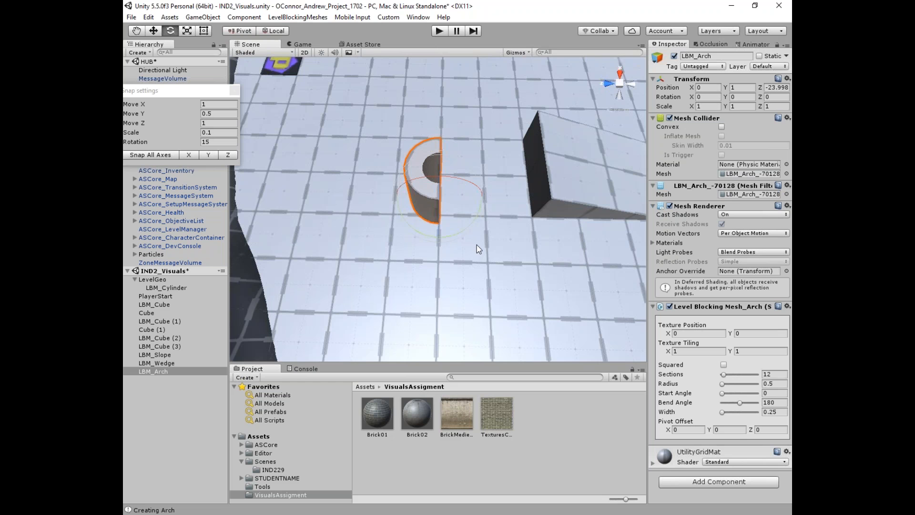
scroll(459, 212, "up", 5)
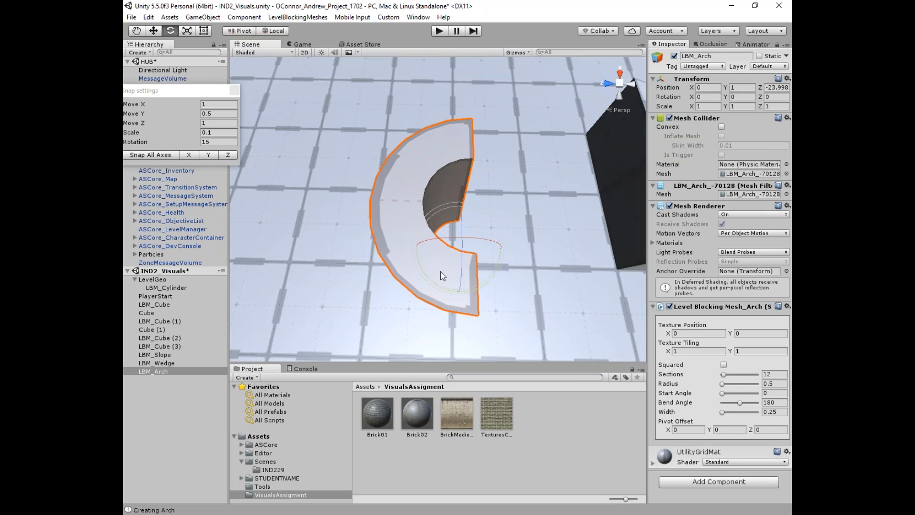
Step: Set the arch Radius to 0.75
left_click(698, 390)
left_click_drag(505, 202, 491, 196, "alt")
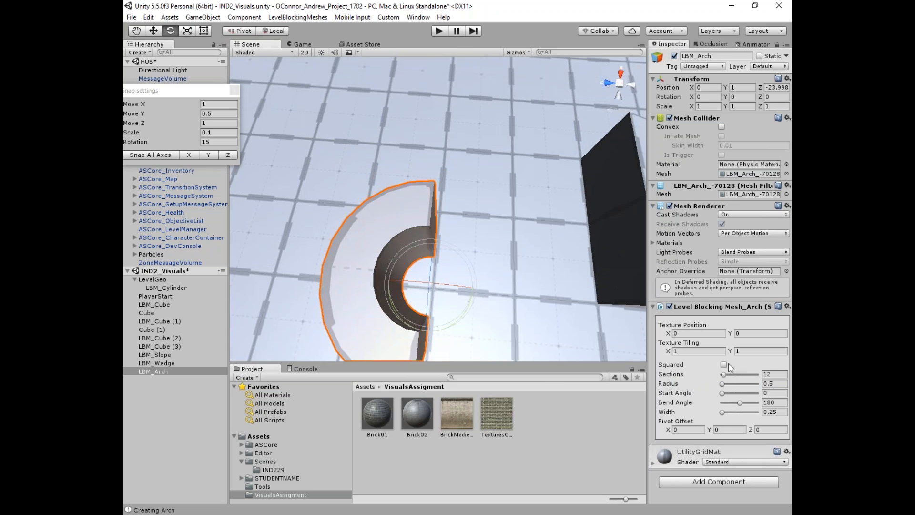
left_click(724, 384)
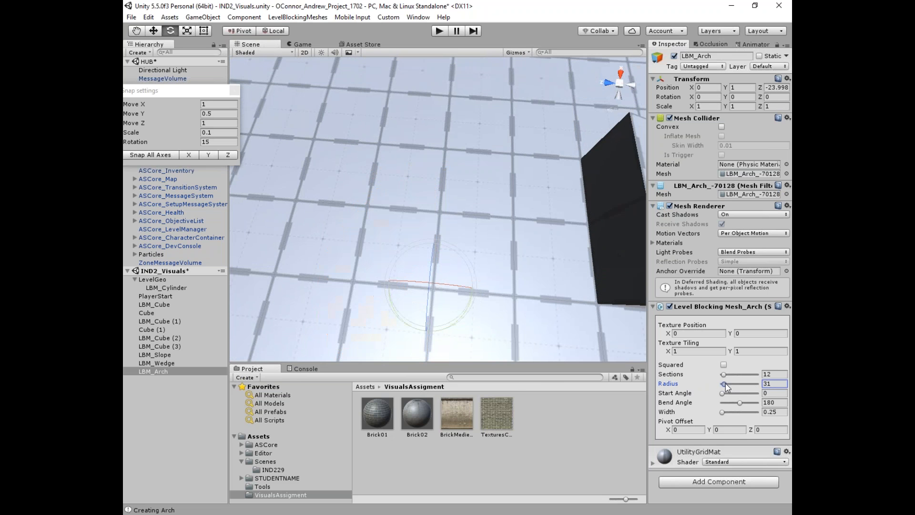
left_click_drag(725, 384, 723, 384)
key("Return")
type(".75")
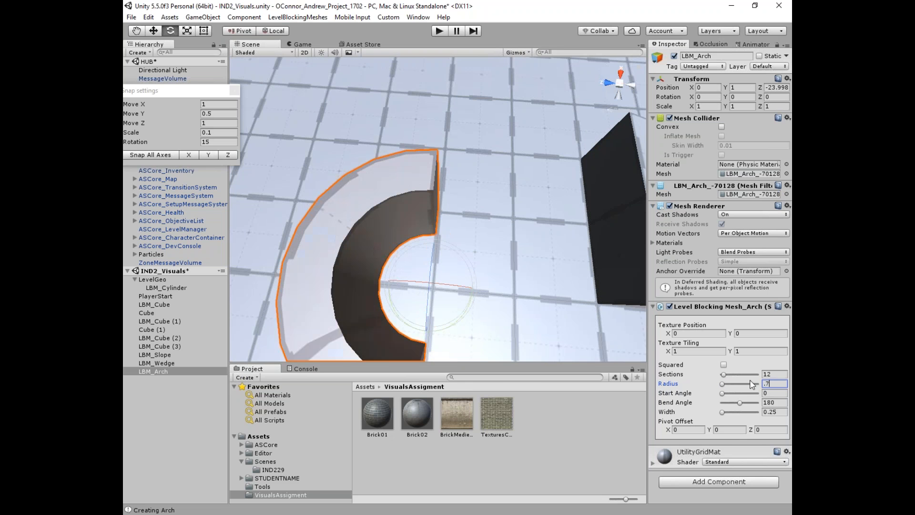
scroll(447, 241, "down", 2)
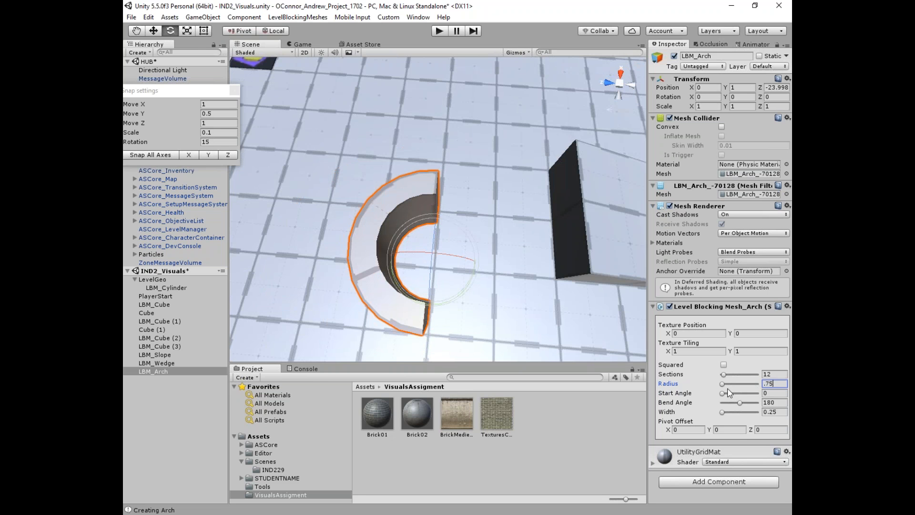
Step: Set the Bend Angle to 360 to close the arch into a full ring
left_click(780, 401)
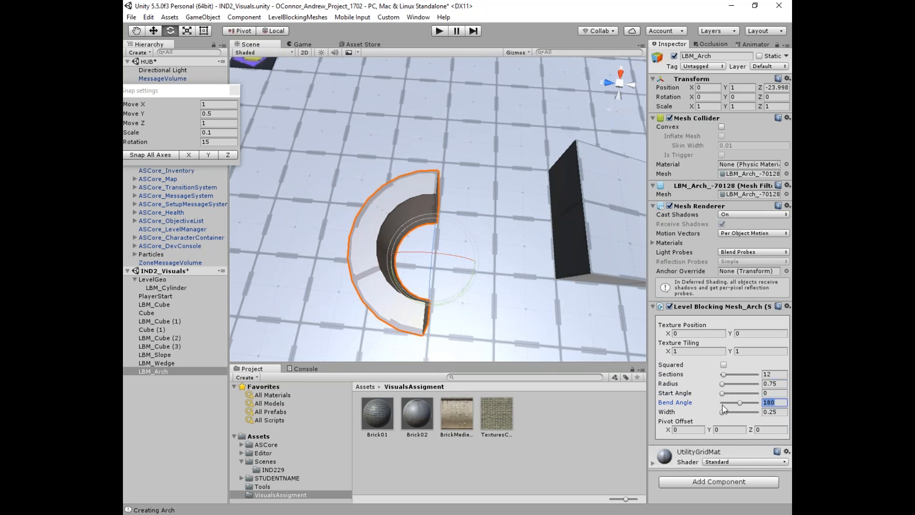
type("360")
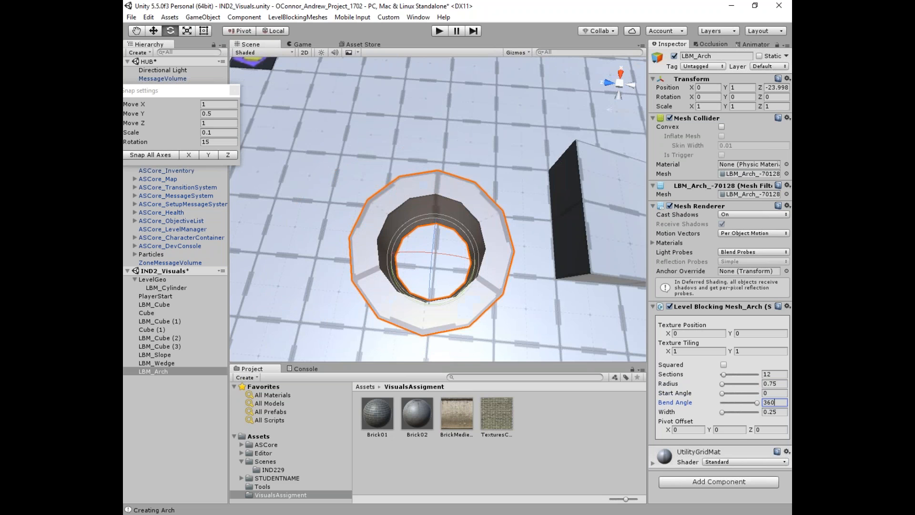
right_click_drag(508, 281, 478, 210)
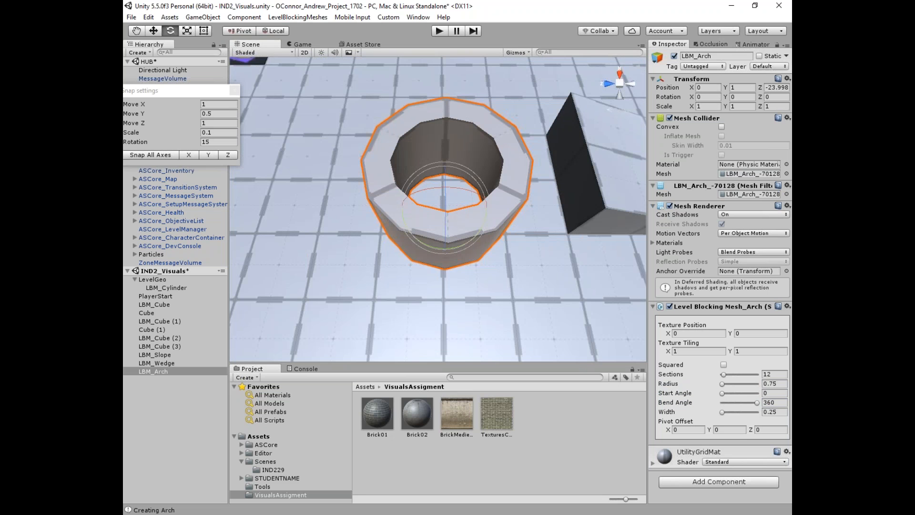
scroll(431, 126, "down", 3)
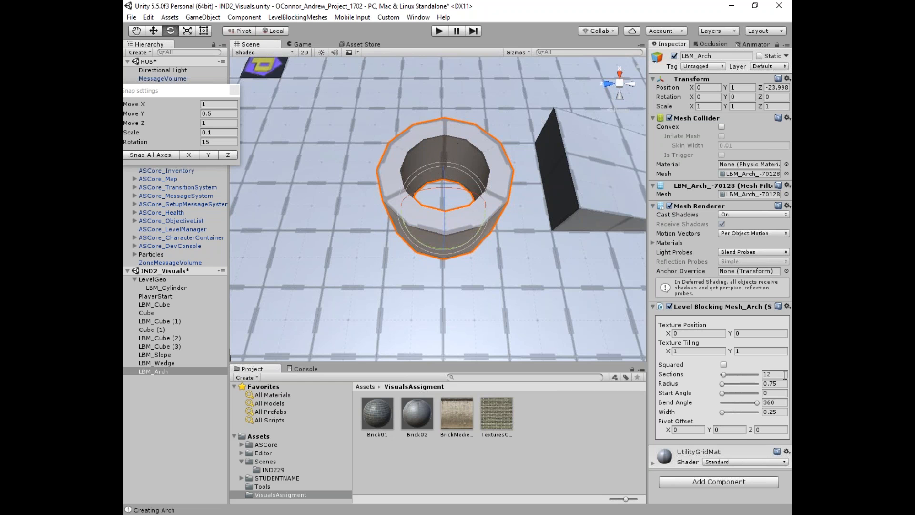
Step: Widen the arch to Width 0.5 and change its Bend Angle to 270
left_click(774, 412)
type(".5")
left_click_drag(511, 190, 503, 211, "alt")
left_click_drag(486, 260, 474, 221, "alt")
left_click_drag(776, 403, 764, 404)
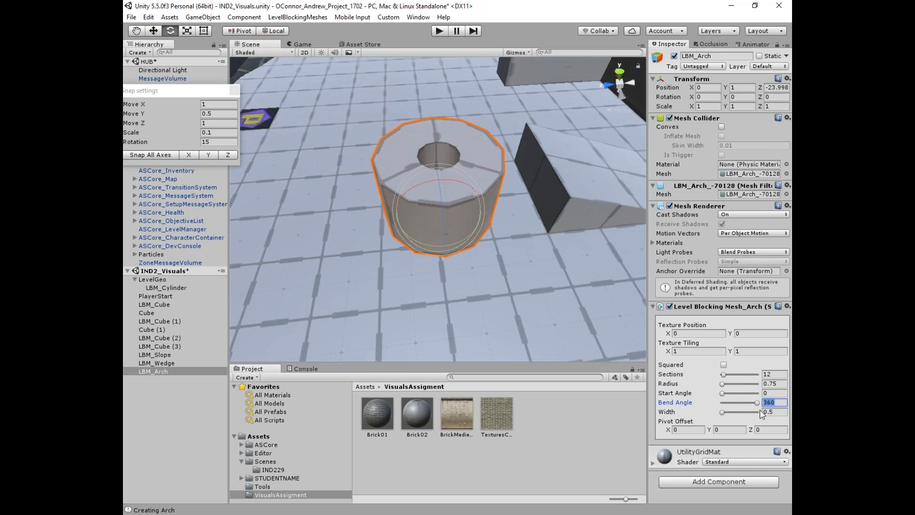
type("270")
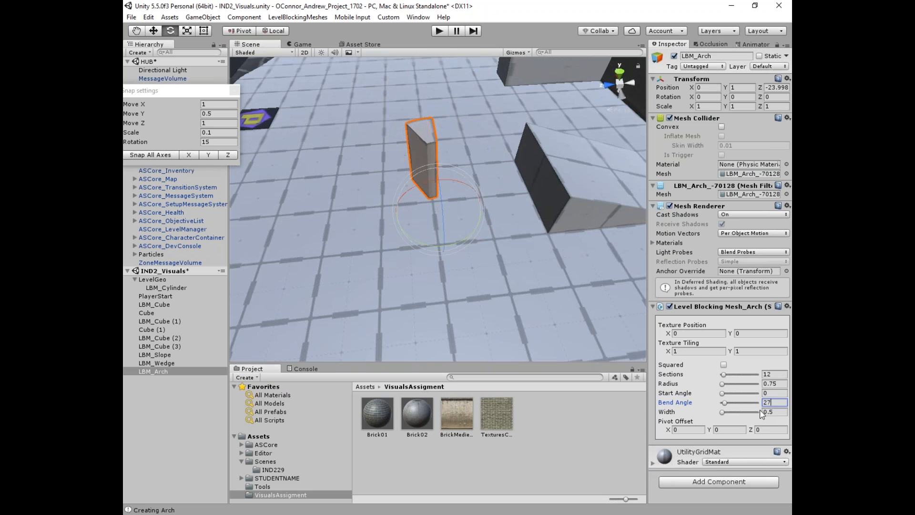
left_click_drag(443, 260, 436, 210, "alt")
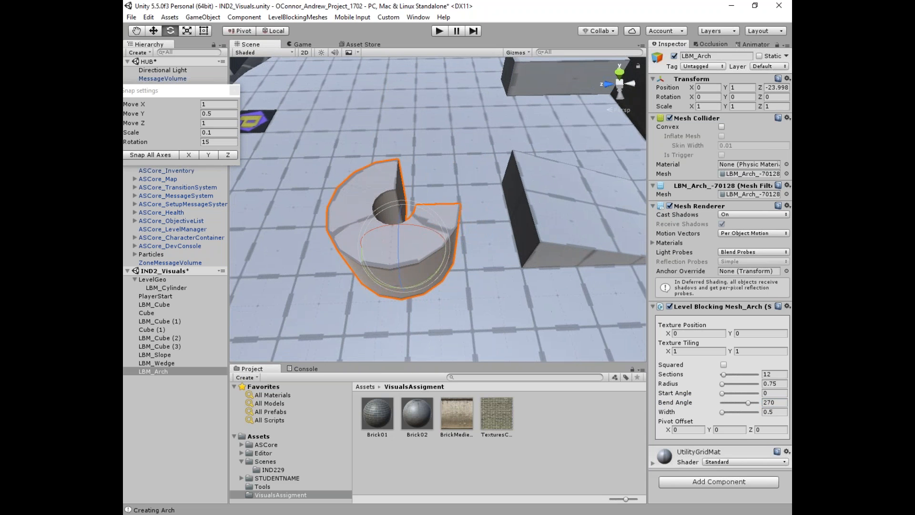
Step: Reduce the arch to 8 Sections and deselect it
left_click(759, 374)
type("8")
left_click_drag(400, 261, 376, 78, "alt")
left_click(376, 78)
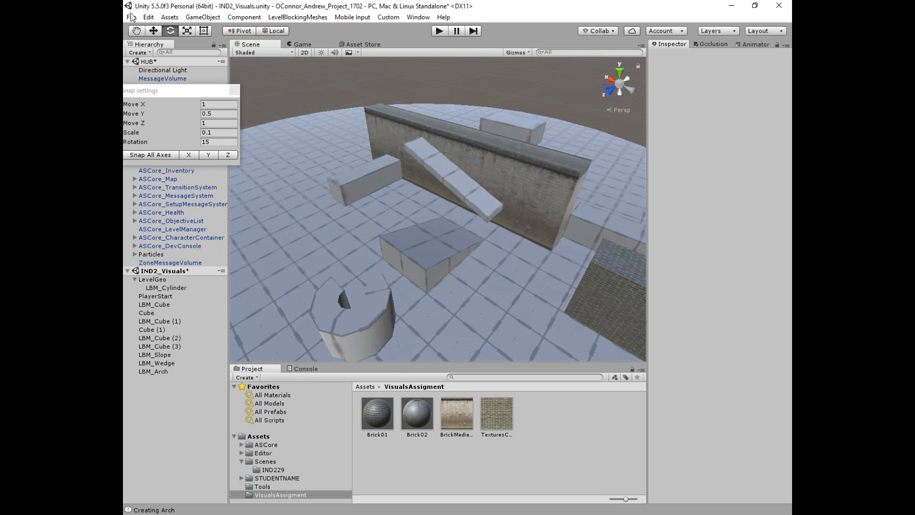
left_click(310, 17)
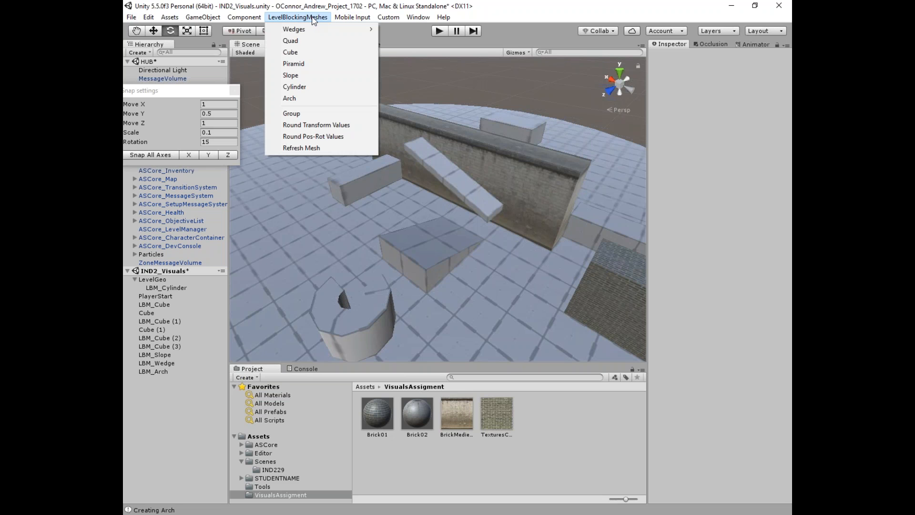
left_click(406, 243)
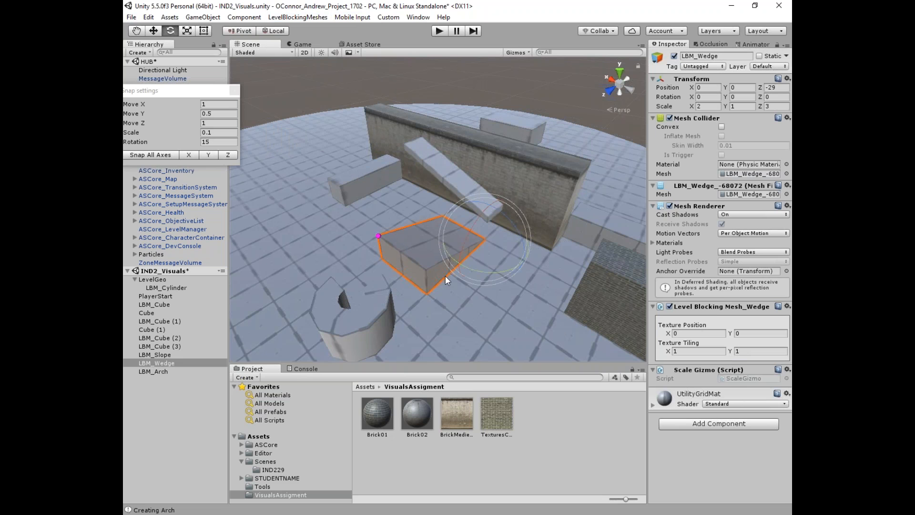
left_click(176, 388)
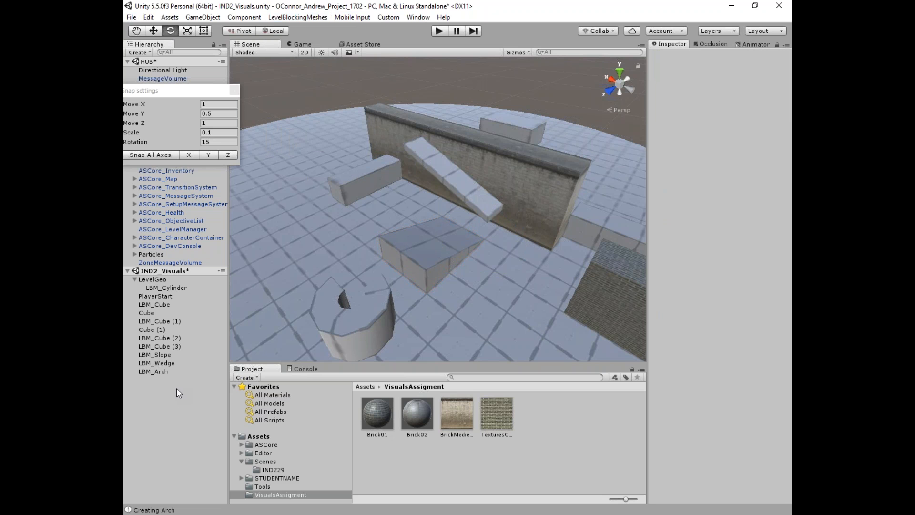
scroll(426, 303, "up", 3)
left_click(430, 282)
left_click(478, 178)
left_click(444, 248)
left_click(490, 159)
left_click(472, 160)
left_click(436, 245)
left_click(458, 169)
left_click(425, 278)
left_click(463, 186)
left_click(160, 355)
left_click_drag(161, 357, 159, 362)
key("ctrl+z")
left_click(337, 254)
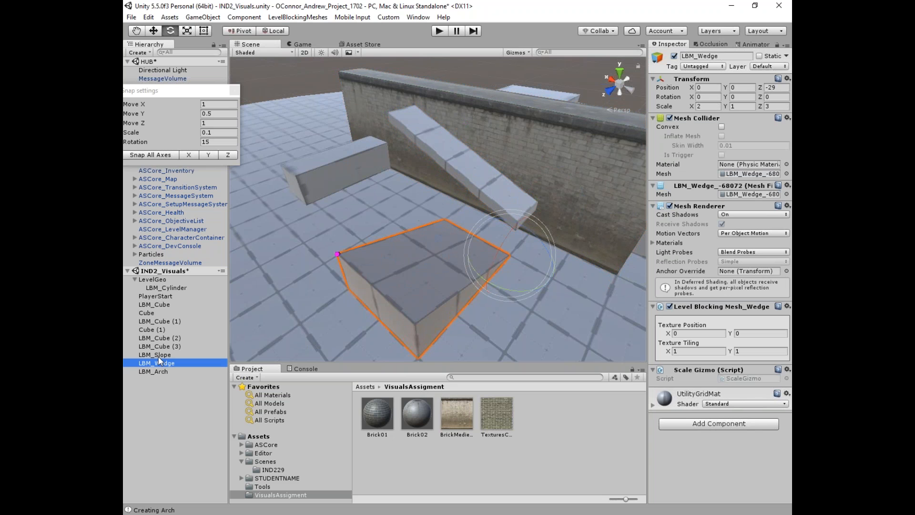
left_click(156, 372)
left_click(158, 364)
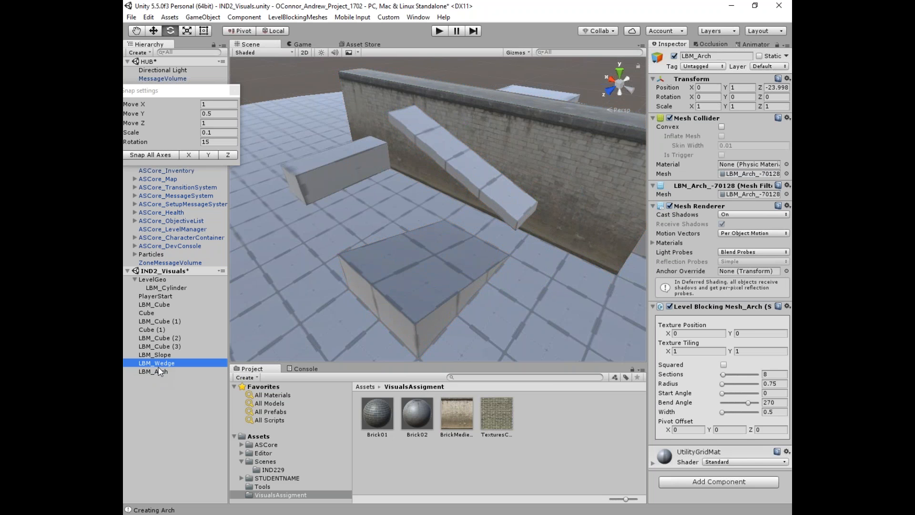
left_click(445, 159)
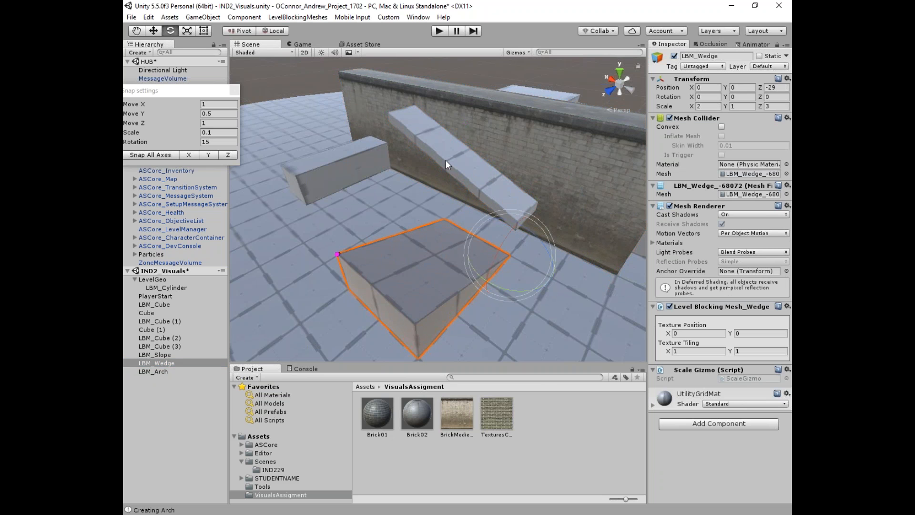
left_click_drag(148, 354, 152, 361)
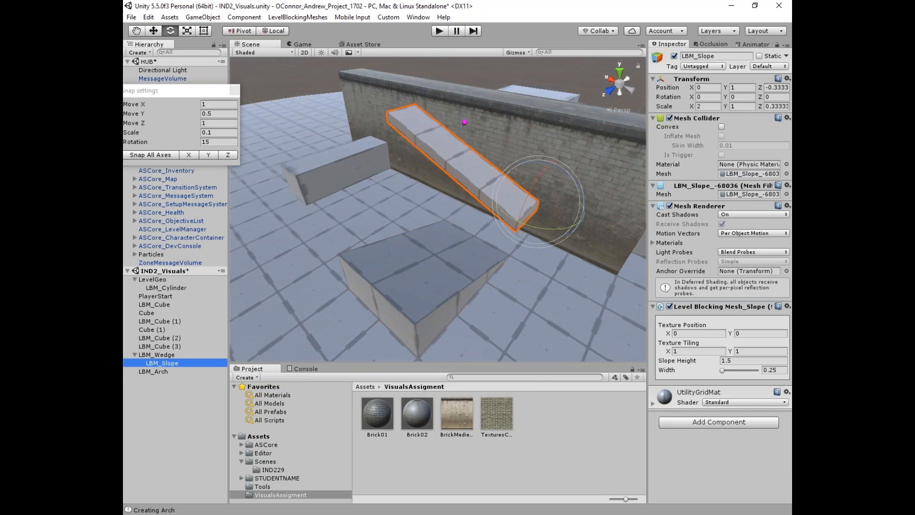
left_click_drag(536, 110, 509, 111, "alt")
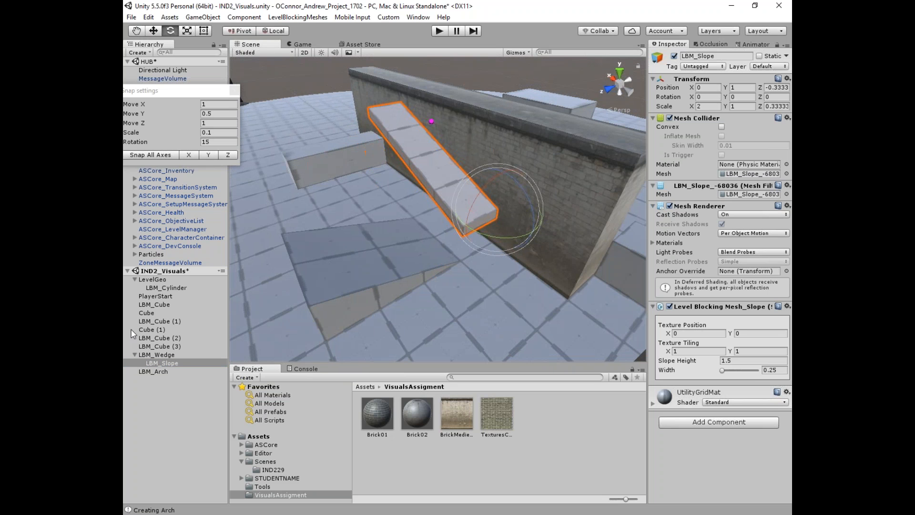
mouse_move(158, 363)
left_mouse_down()
mouse_move(154, 350)
mouse_move(157, 364)
left_mouse_up()
key("ctrl+z")
mouse_move(561, 216)
left_mouse_down("alt")
mouse_move(492, 209)
mouse_move(562, 198)
mouse_move(552, 224)
left_mouse_up("alt")
left_click(550, 230)
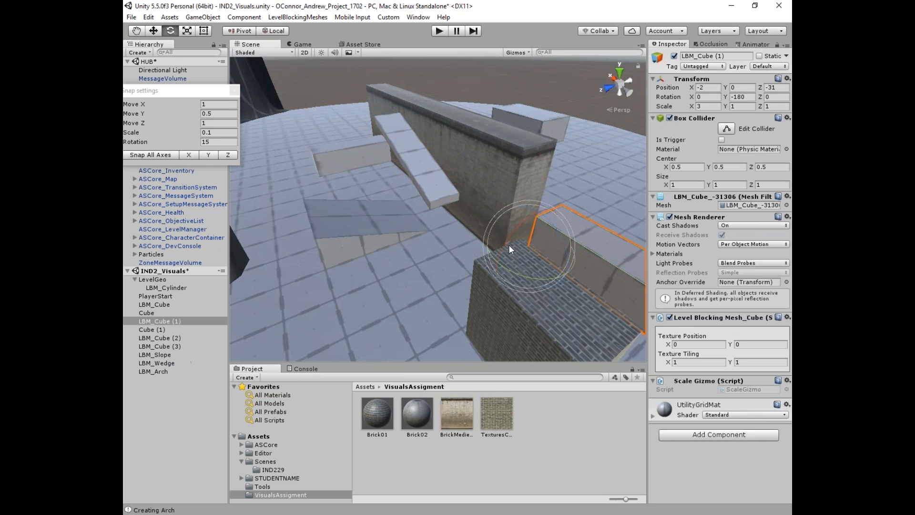
left_click_drag(142, 320, 159, 347)
left_click_drag(474, 227, 464, 245, "alt")
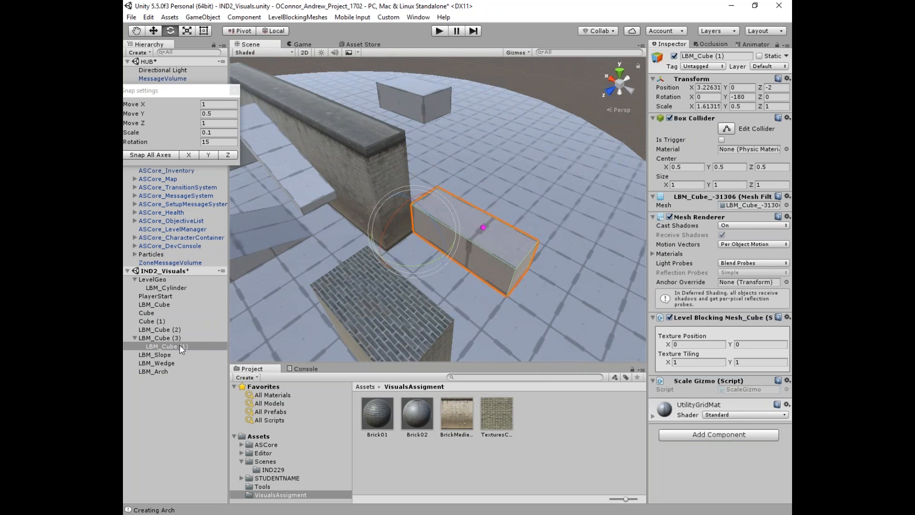
key("ctrl+z")
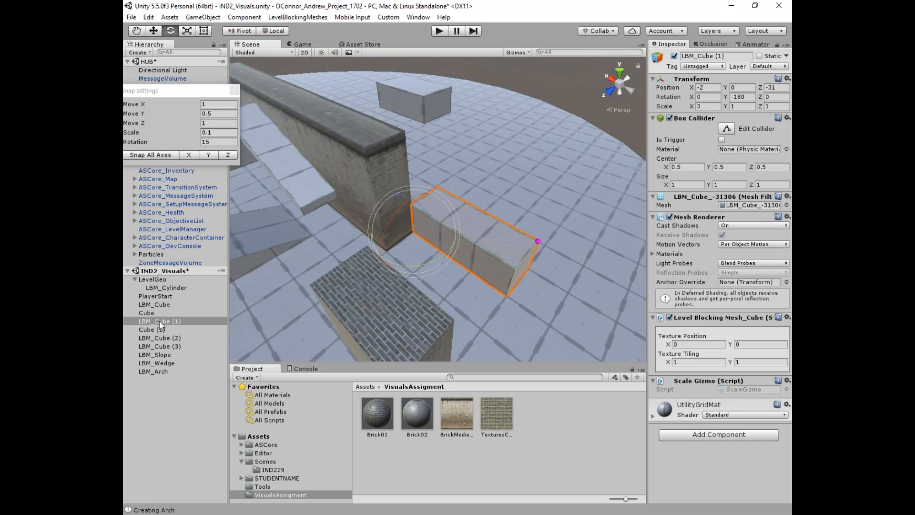
left_click_drag(160, 322, 161, 337)
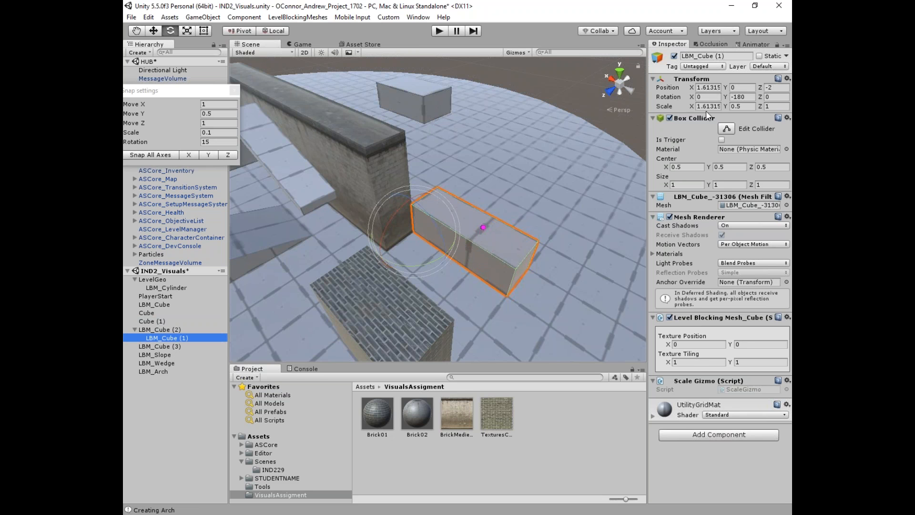
key("ctrl+z")
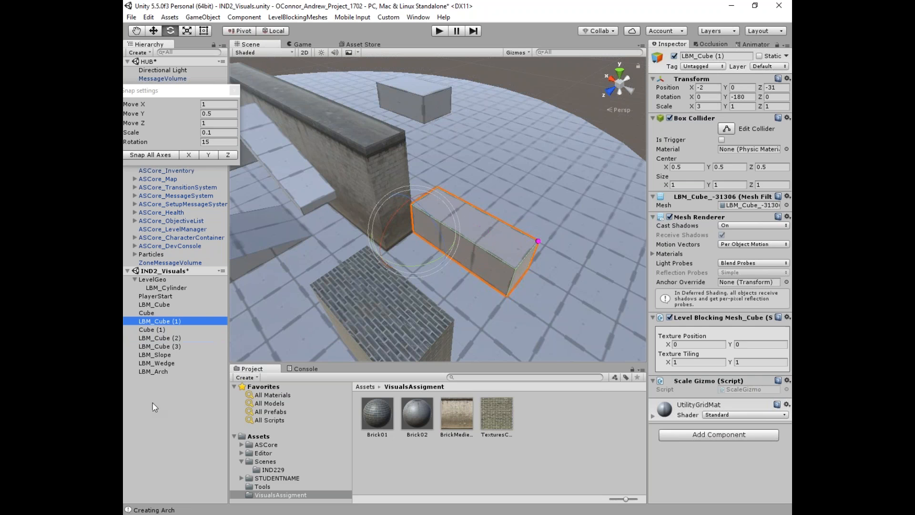
left_click(152, 394)
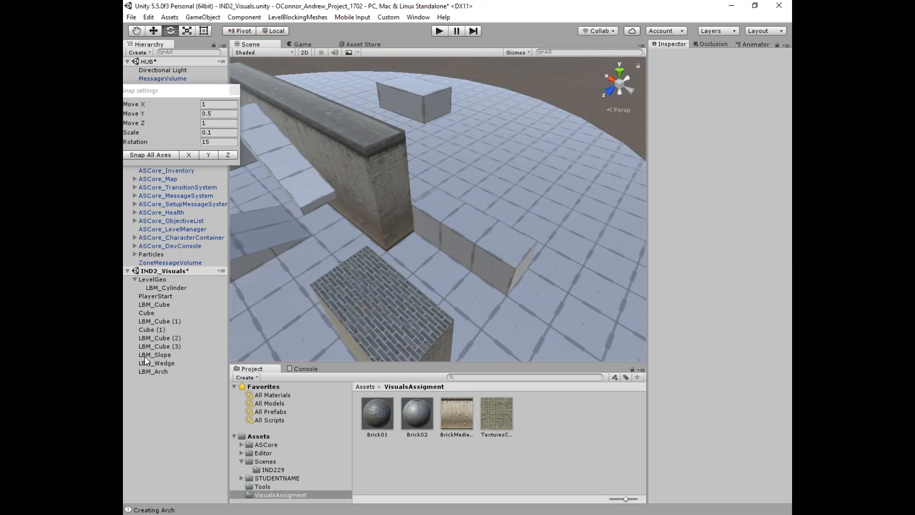
left_click(448, 219)
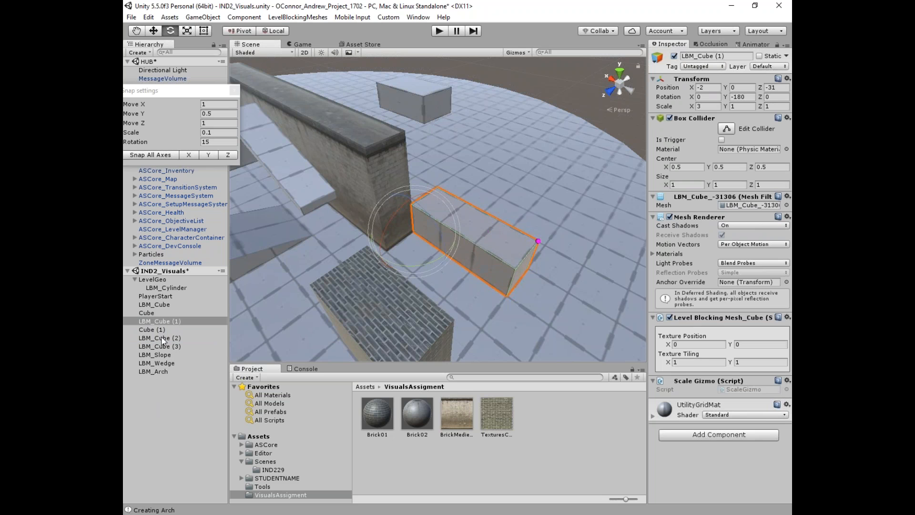
left_click_drag(416, 278, 458, 235, "alt")
scroll(458, 236, "down", 5)
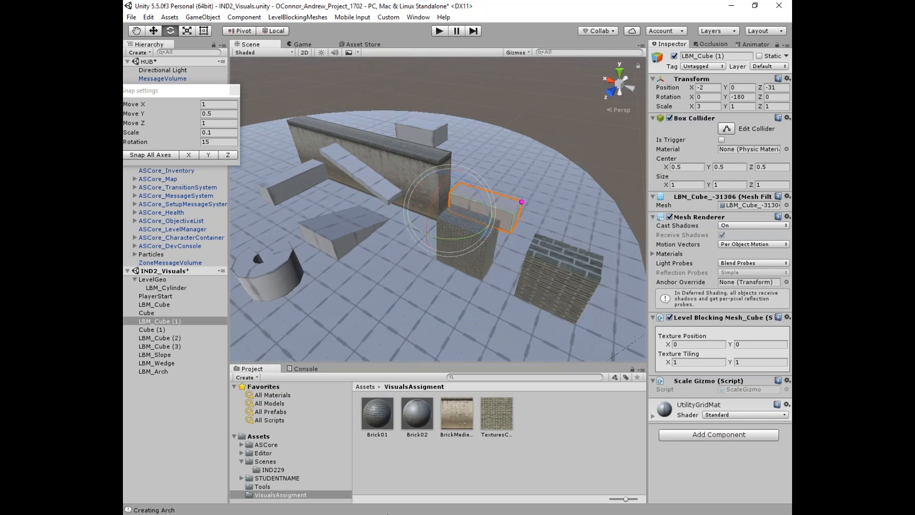
left_click_drag(353, 290, 429, 279, "alt")
Step: Drag PlayerStart along its Z axis to -22, then enter Play mode
left_click(429, 279)
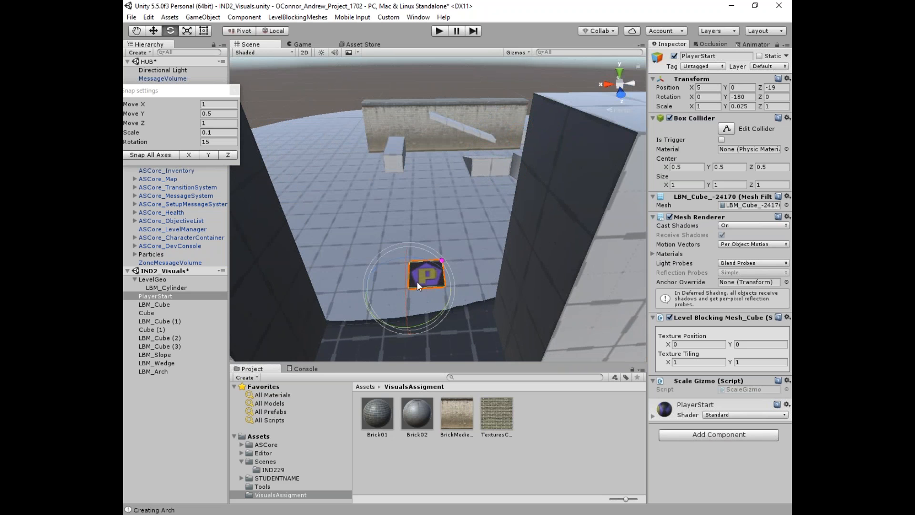
left_click_drag(432, 287, 472, 287, "alt")
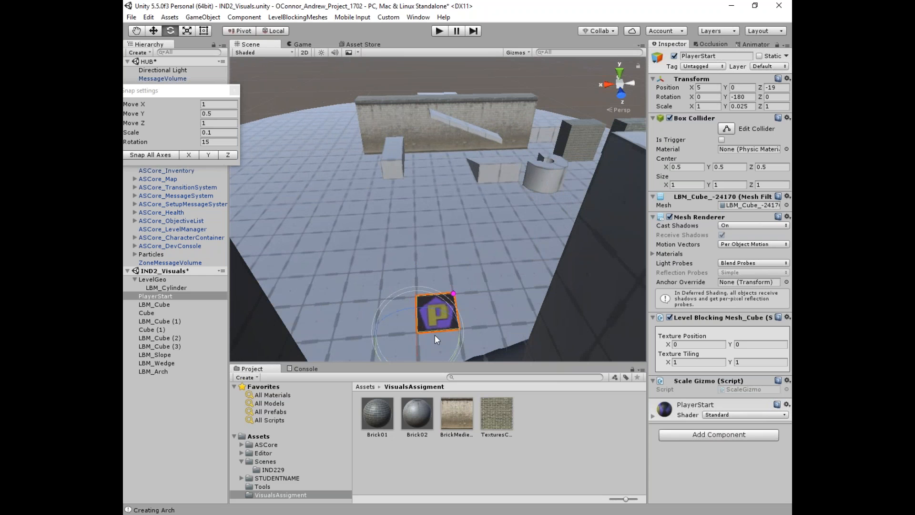
key("w")
left_click_drag(419, 315, 394, 302, "alt")
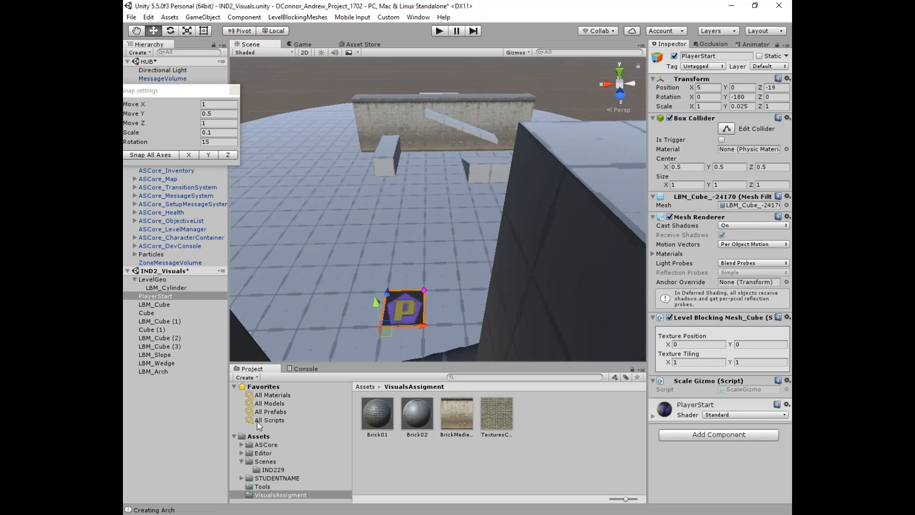
left_click_drag(386, 289, 405, 200)
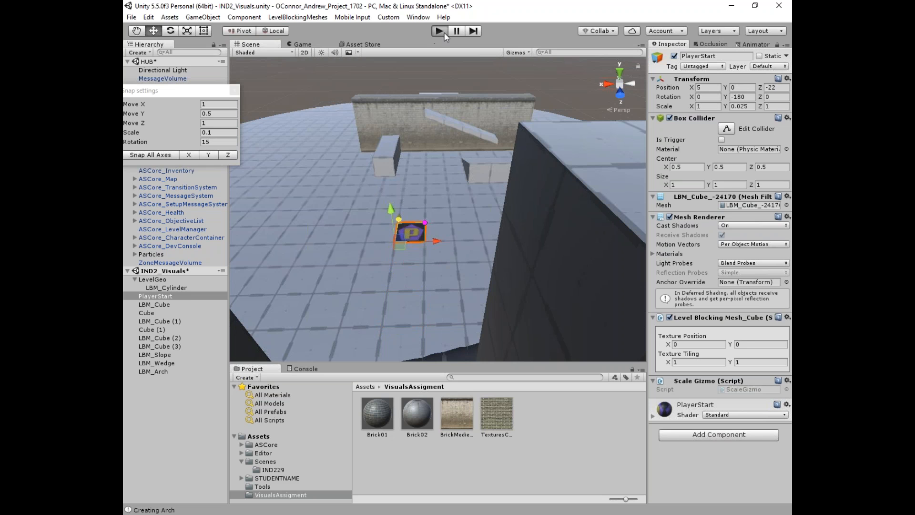
left_click(443, 31)
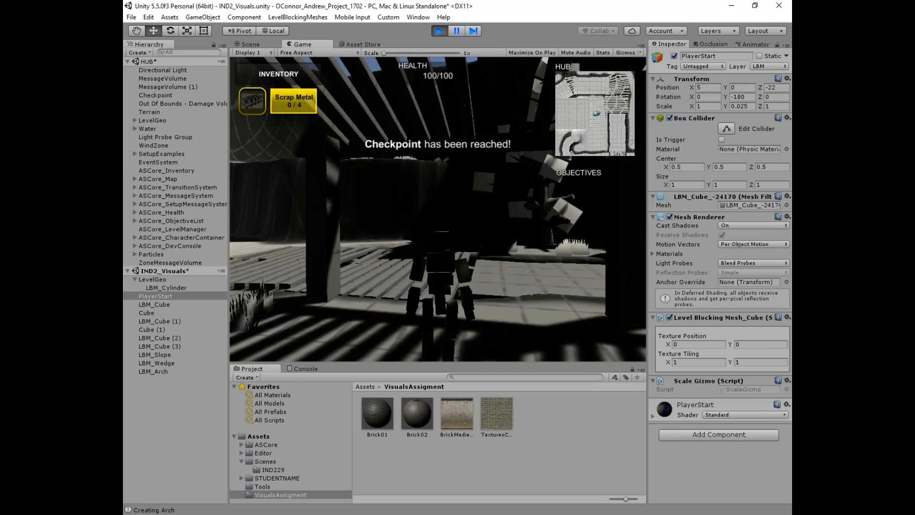
Step: Run the character forward through the wall gap, jump, then stop Play mode
key("w")
key("w")
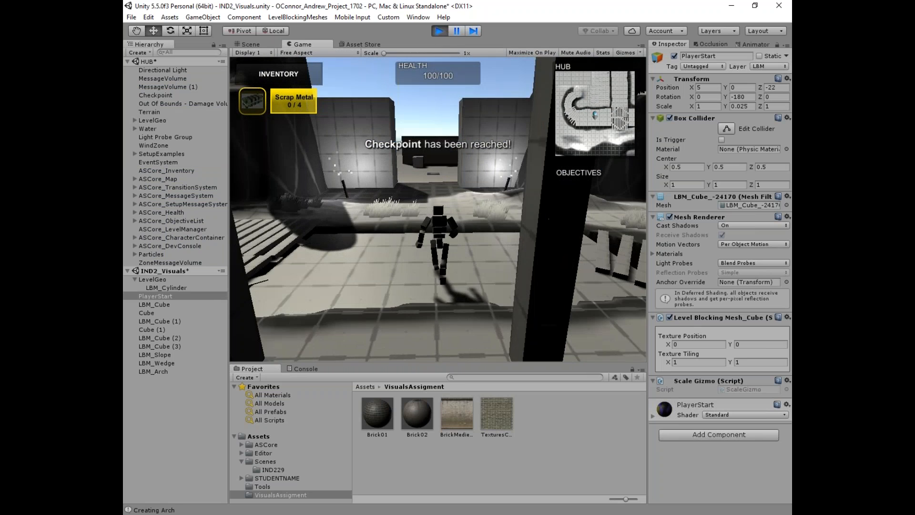
key("w")
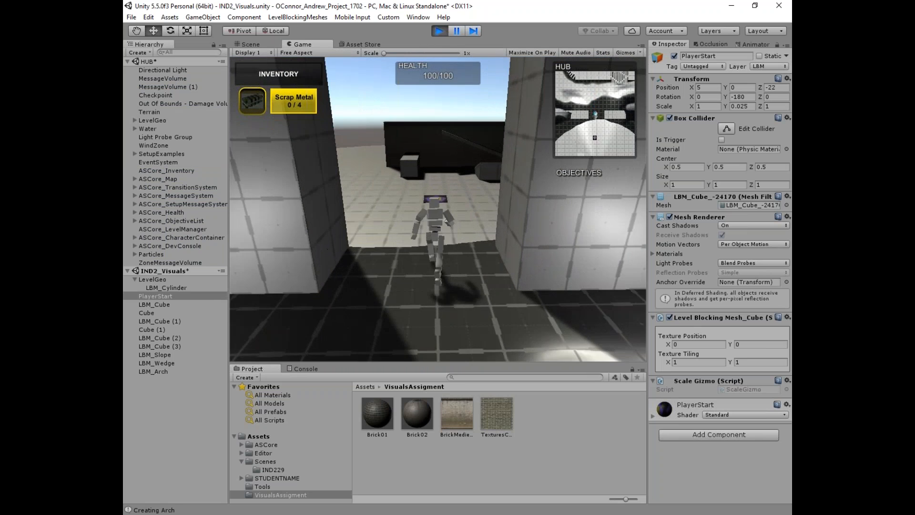
key("w")
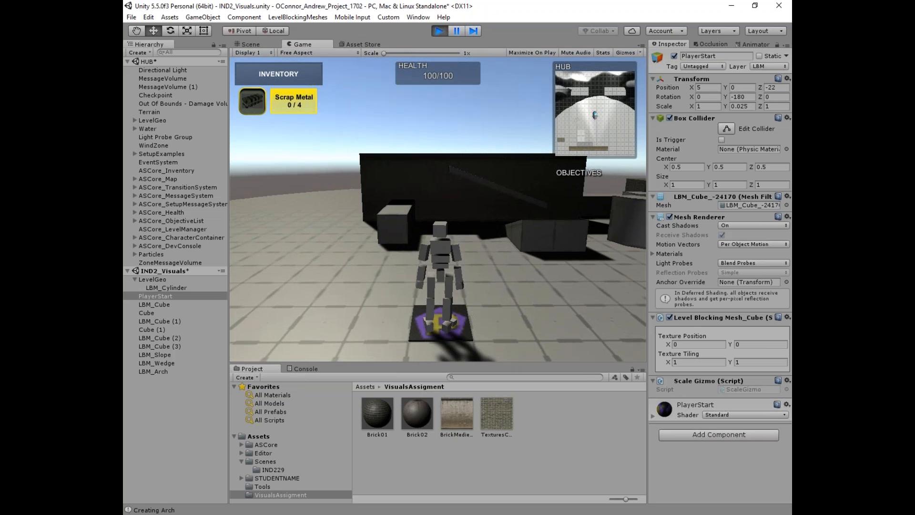
key("space")
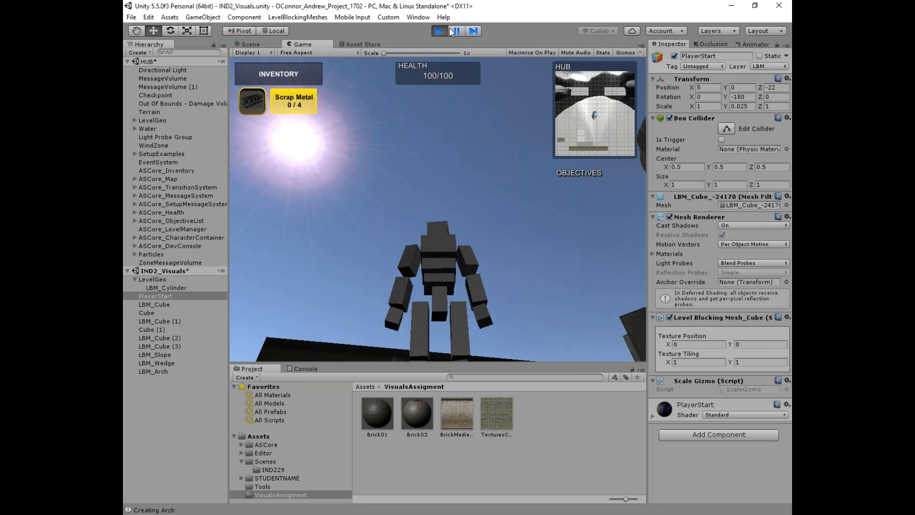
left_click(438, 30)
Step: Save the IND2_Visuals scene and switch over to Perforce P4V
left_click_drag(458, 89, 452, 226, "alt")
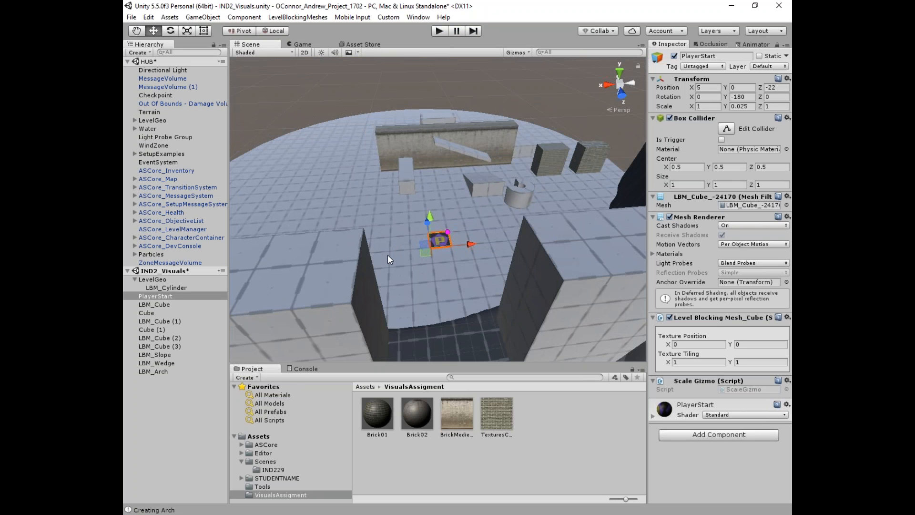
left_click(162, 271)
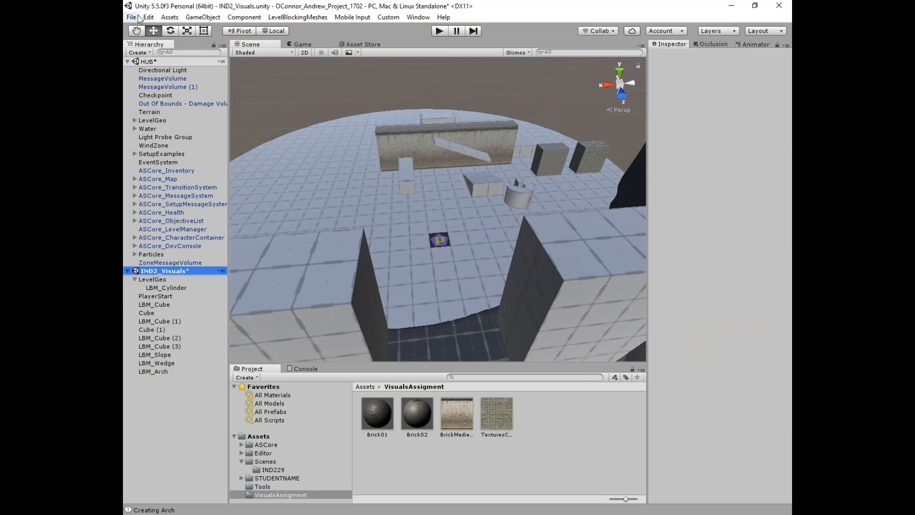
left_click(131, 18)
left_click(149, 55)
key("alt+Tab")
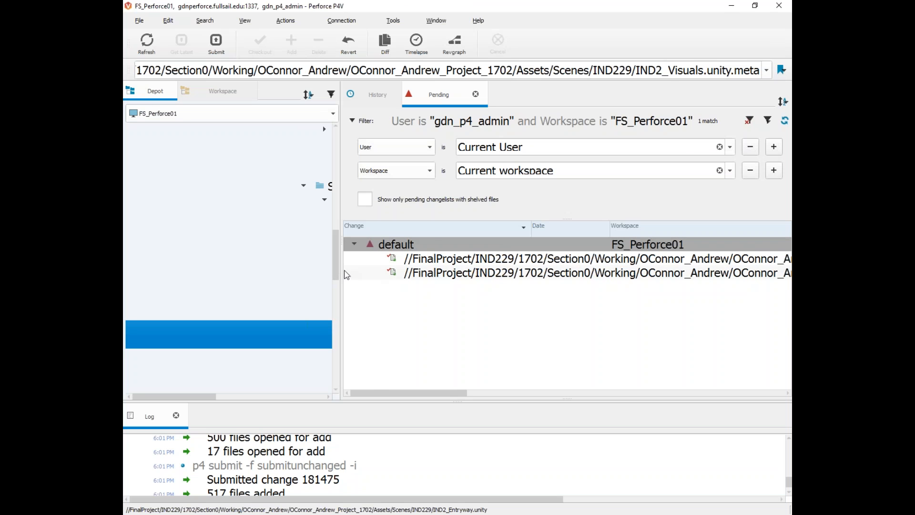
Step: Add the VisualsAssigment folder from the Workspace tree to the default pending changelist
left_click_drag(340, 275, 639, 262)
scroll(347, 273, "down", 1)
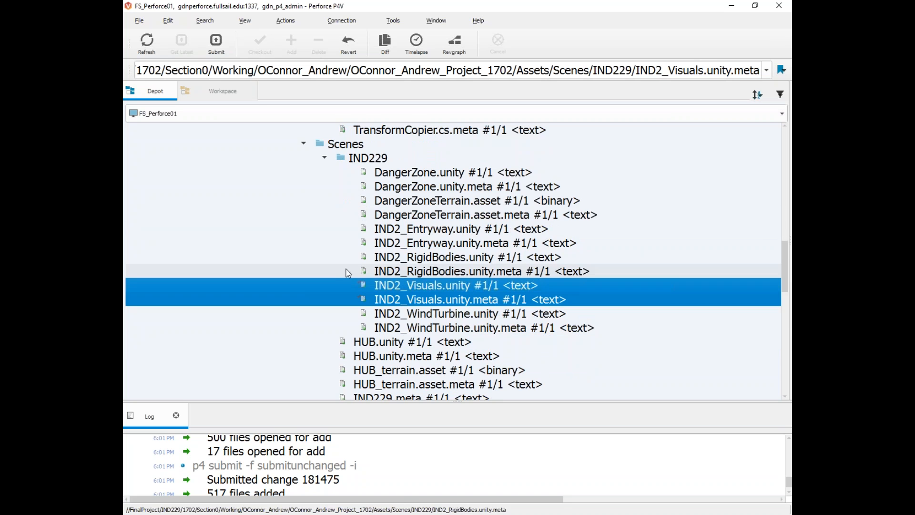
scroll(327, 257, "down", 5)
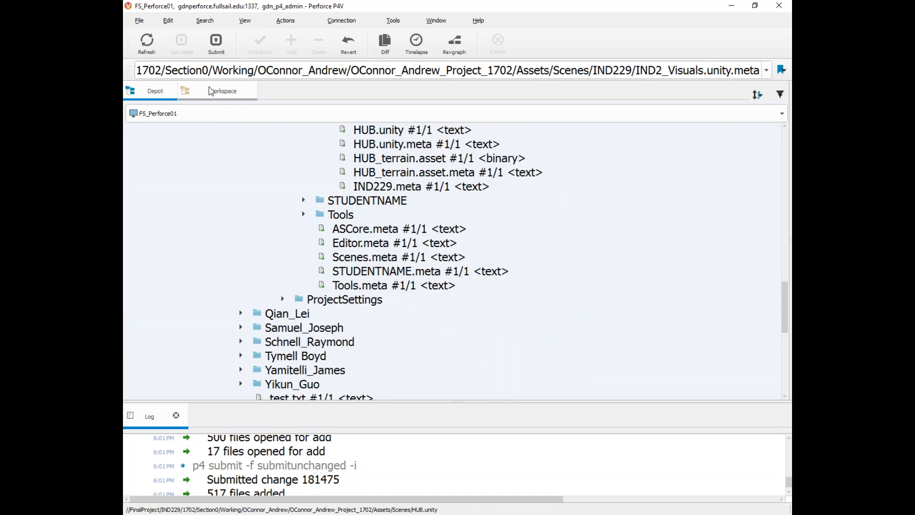
left_click(220, 91)
left_click(304, 229)
left_click(299, 274)
left_click(302, 272)
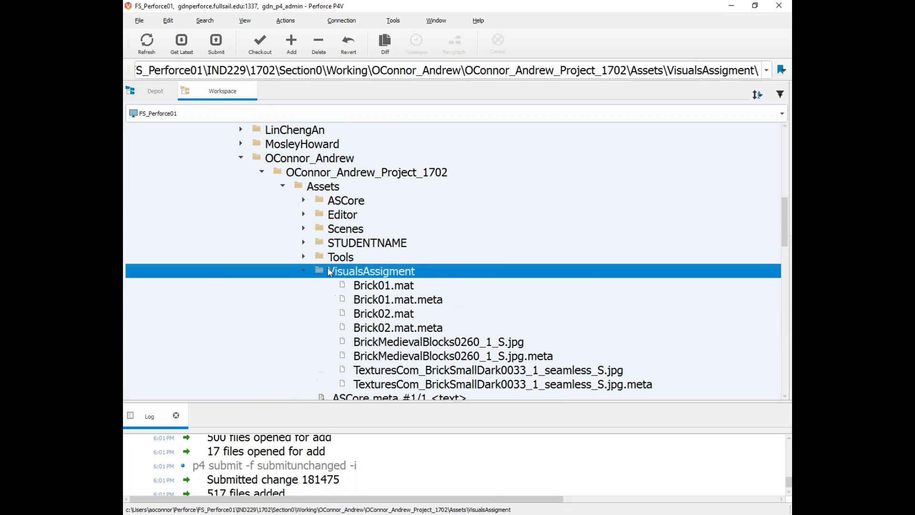
scroll(377, 258, "down", 1)
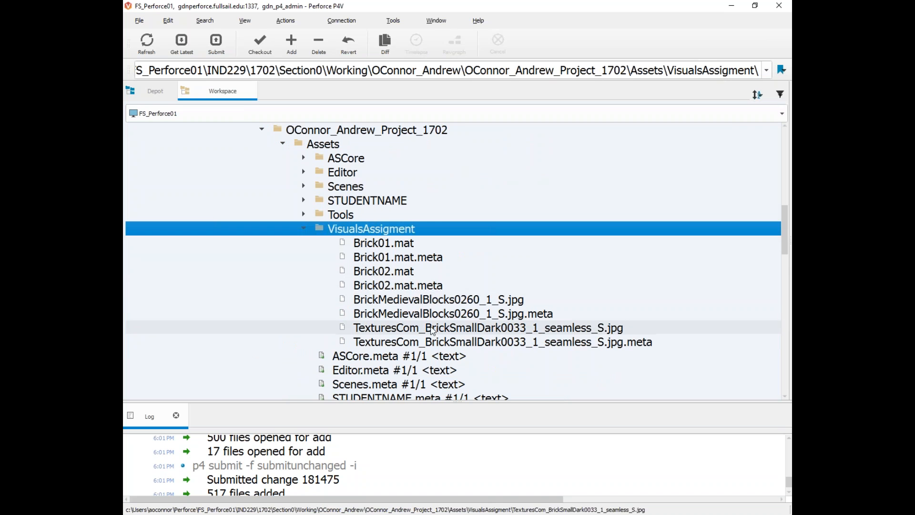
left_click(304, 228)
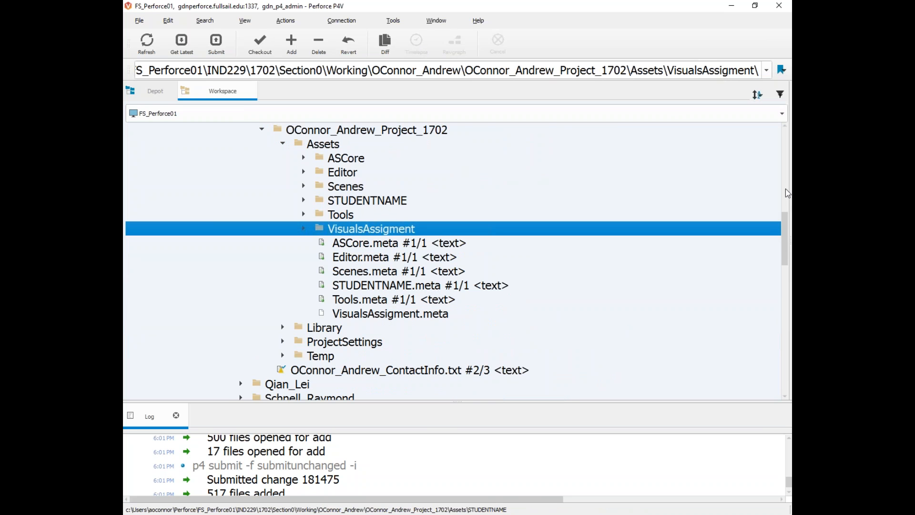
left_click_drag(584, 189, 339, 190)
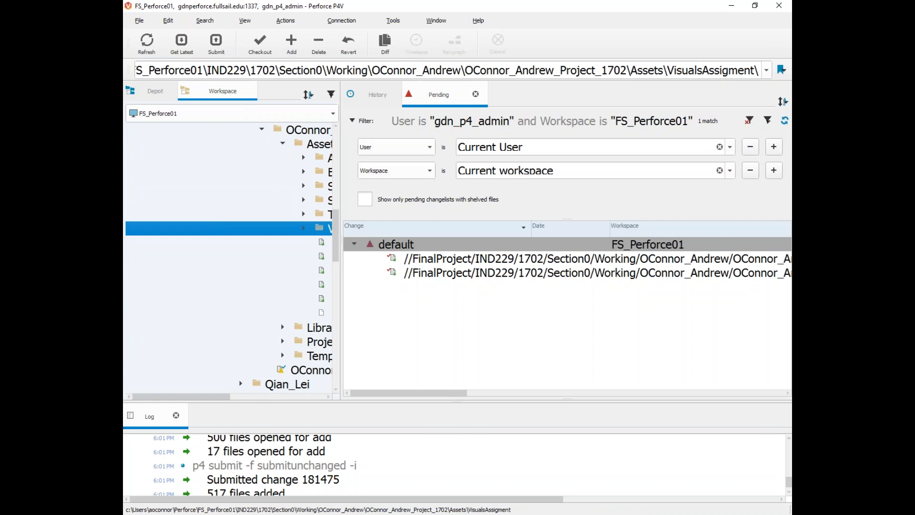
left_click_drag(396, 246, 397, 246)
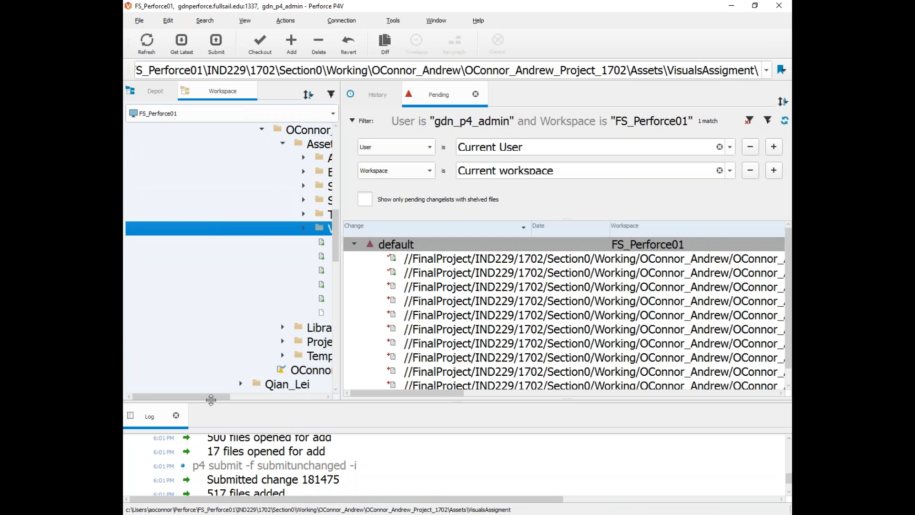
Step: Add VisualsAssigment.meta to the default changelist and bring up its Submit form
left_click(176, 312)
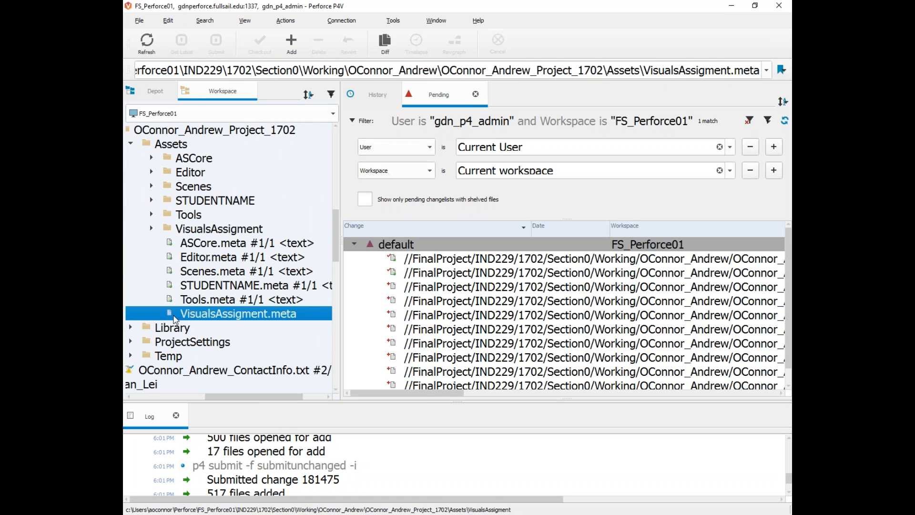
left_click_drag(205, 396, 272, 397)
left_click_drag(218, 314, 400, 247)
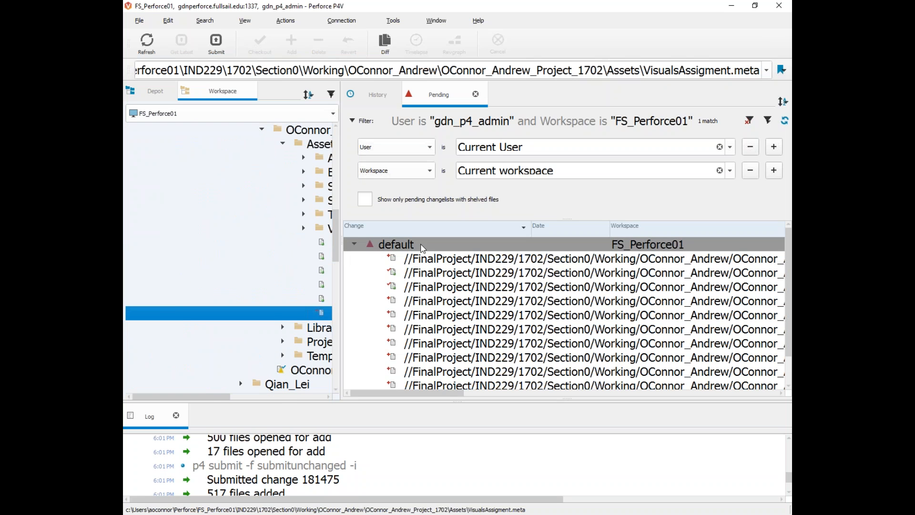
right_click(402, 247)
left_click(424, 254)
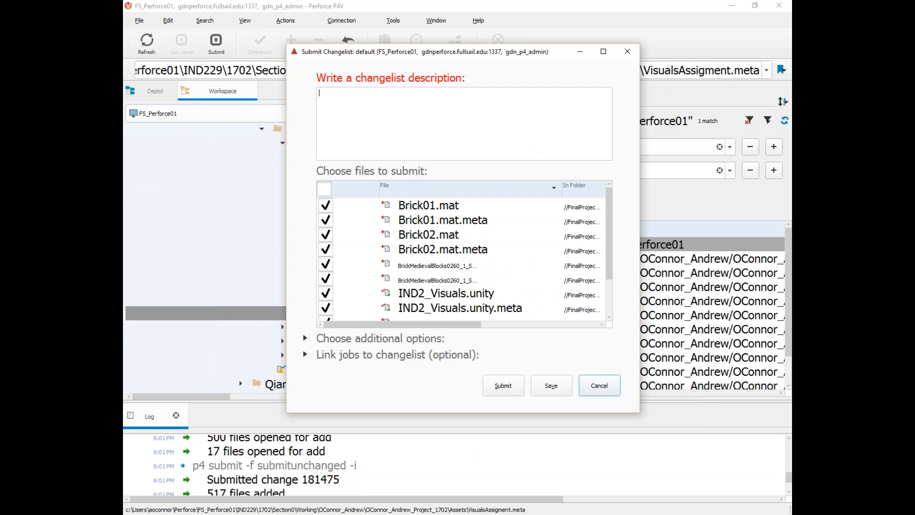
Step: Submit the default changelist described as 'working on visuals assignment', then return to Unity
left_click(419, 95)
type("working on visuals assi")
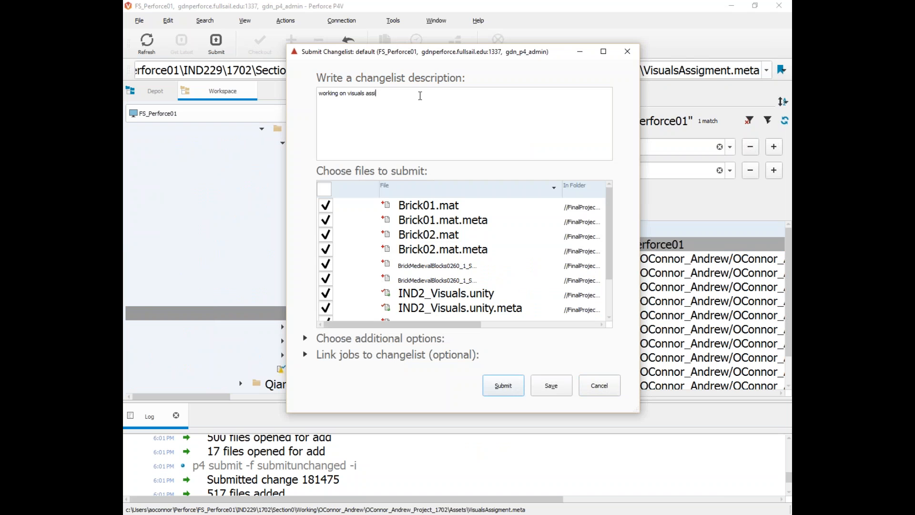
type("gnment")
left_click(491, 383)
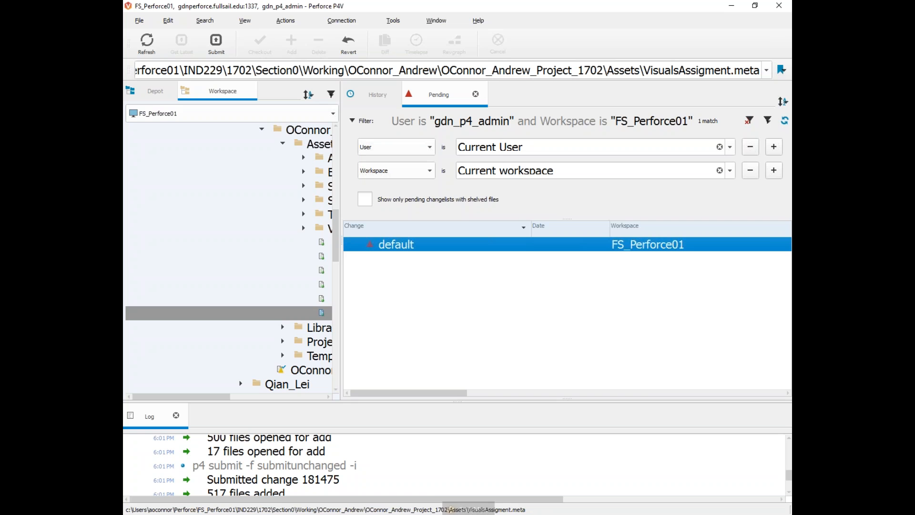
left_click(494, 514)
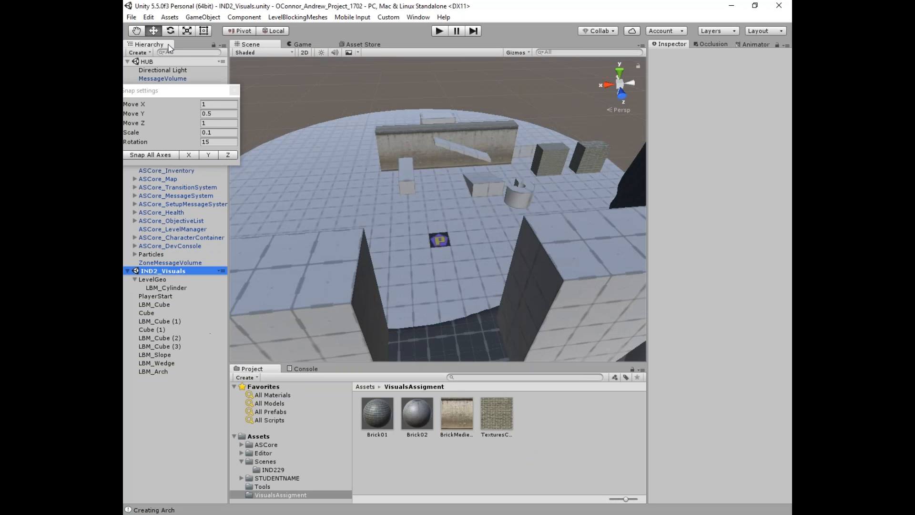
Step: Close the Snap settings window, widen the Hierarchy, and open File > Build Settings
left_click(234, 90)
left_click_drag(229, 90, 260, 92)
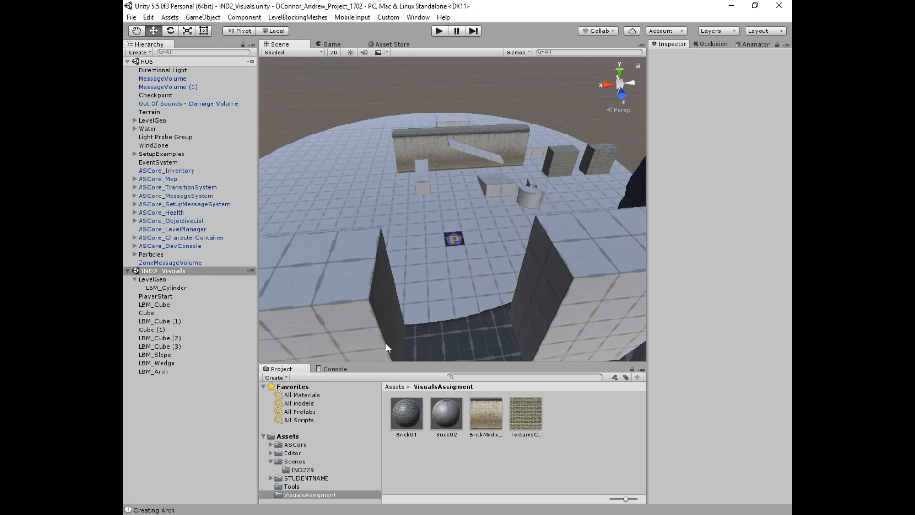
left_click_drag(424, 316, 269, 218, "alt")
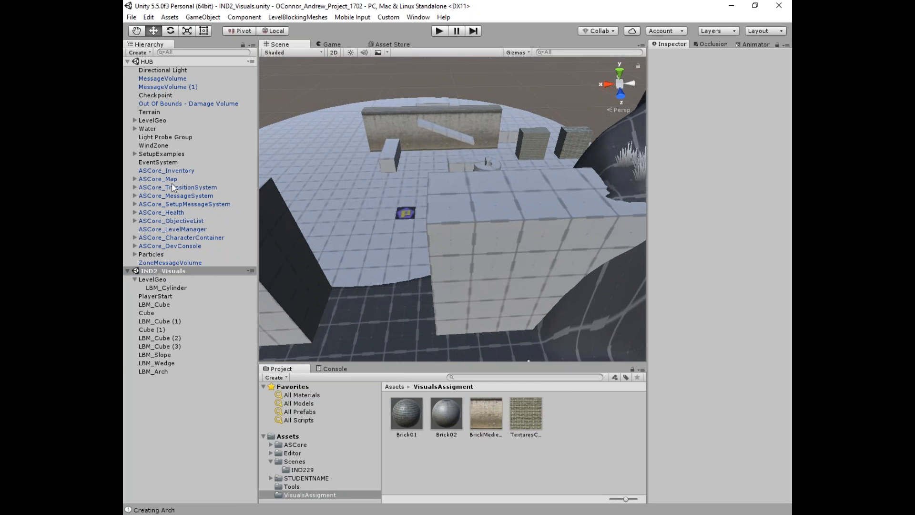
left_click(129, 18)
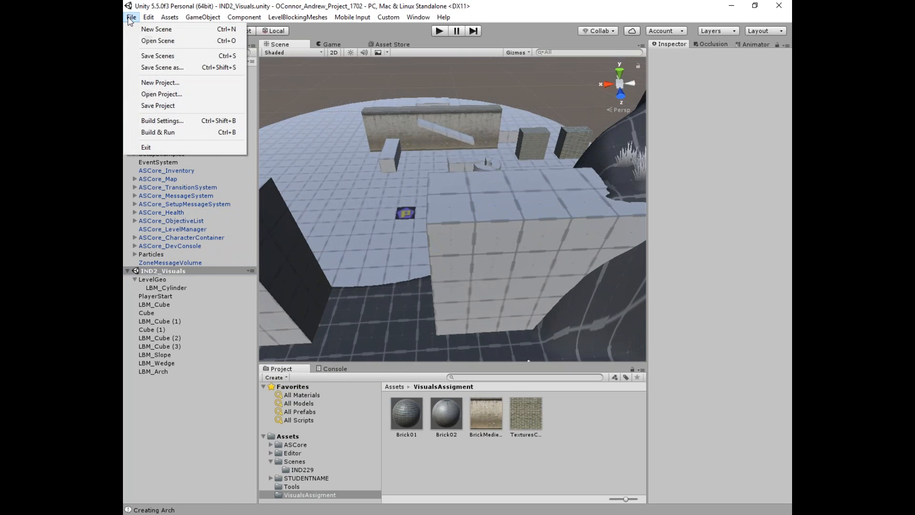
left_click(163, 123)
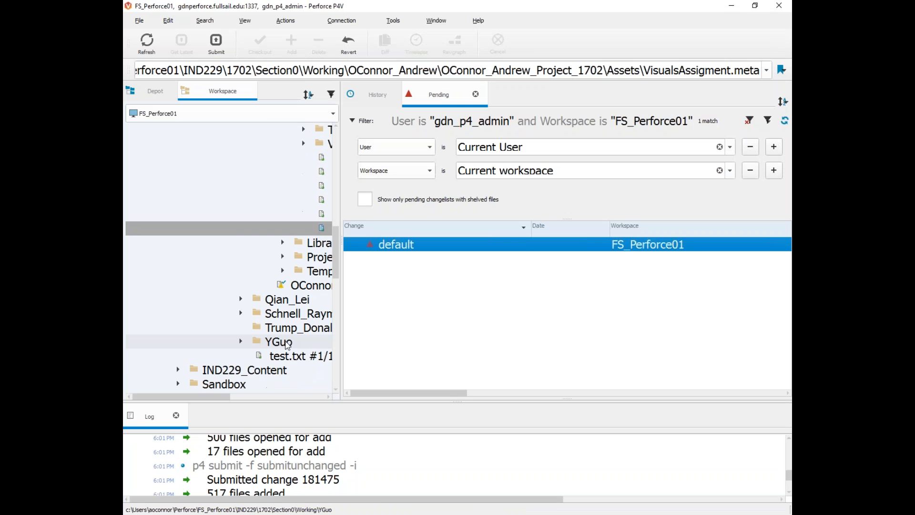
Step: Check out ProjectSettings/EditorBuildSettings.asset into the default changelist, then go back to Unity
left_click(282, 257)
left_click_drag(218, 396, 277, 396)
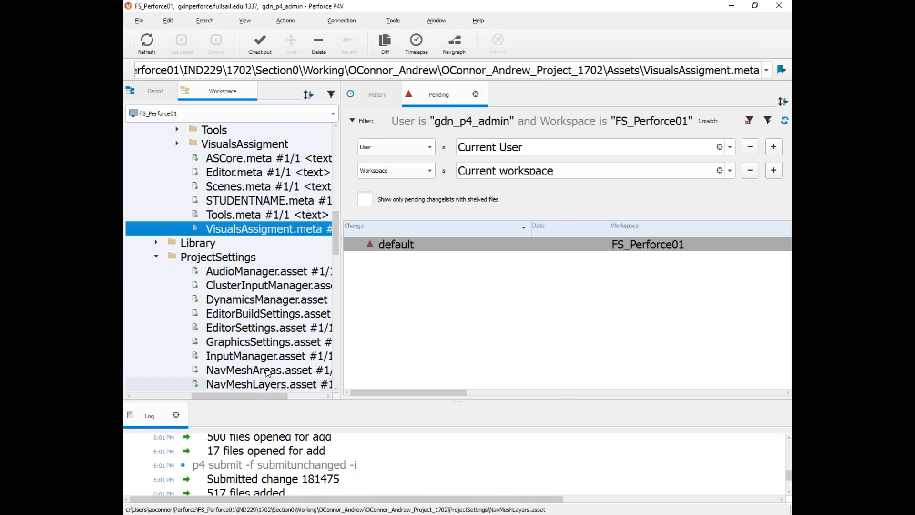
right_click(224, 315)
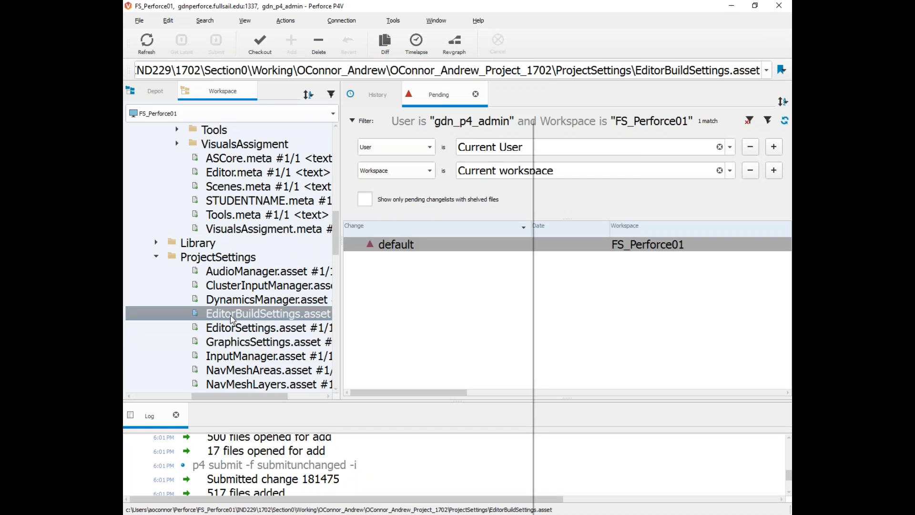
left_click(263, 204)
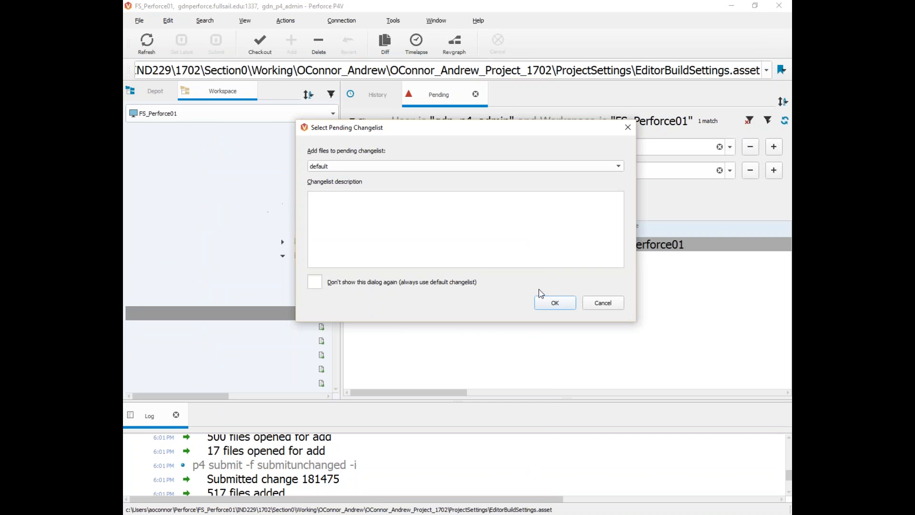
left_click(562, 304)
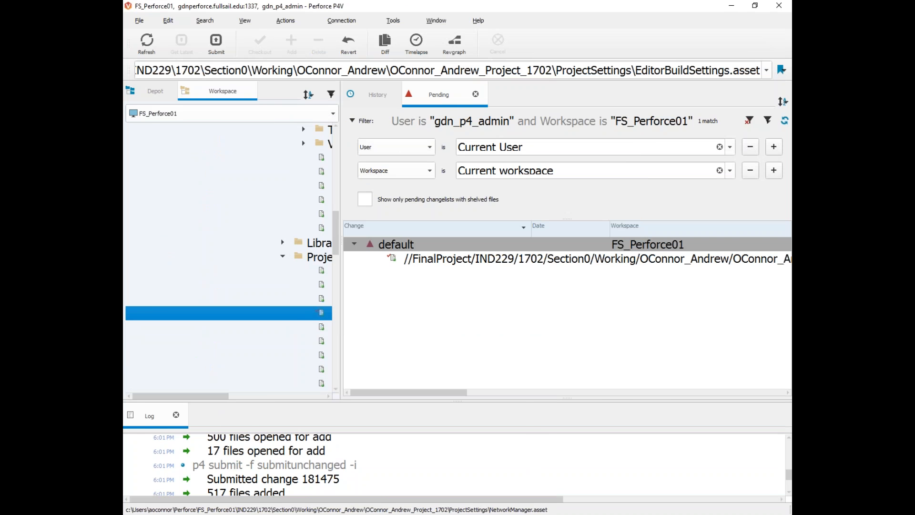
key("alt+Tab")
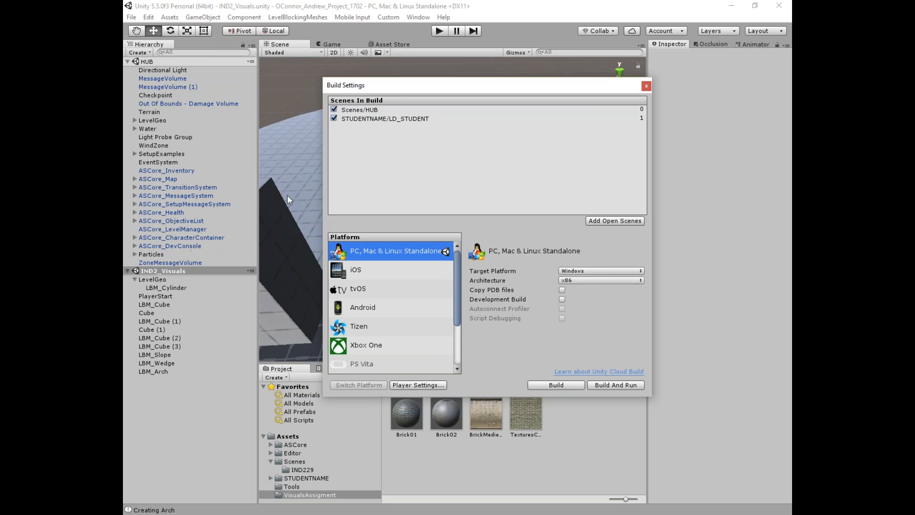
Step: Add the open Scenes/IND229/IND2_Visuals scene to the Scenes In Build list
left_click(603, 222)
left_click_drag(493, 82, 593, 55)
left_click(302, 469)
mouse_move(565, 415)
left_mouse_down()
mouse_move(521, 153)
mouse_move(565, 416)
left_mouse_up()
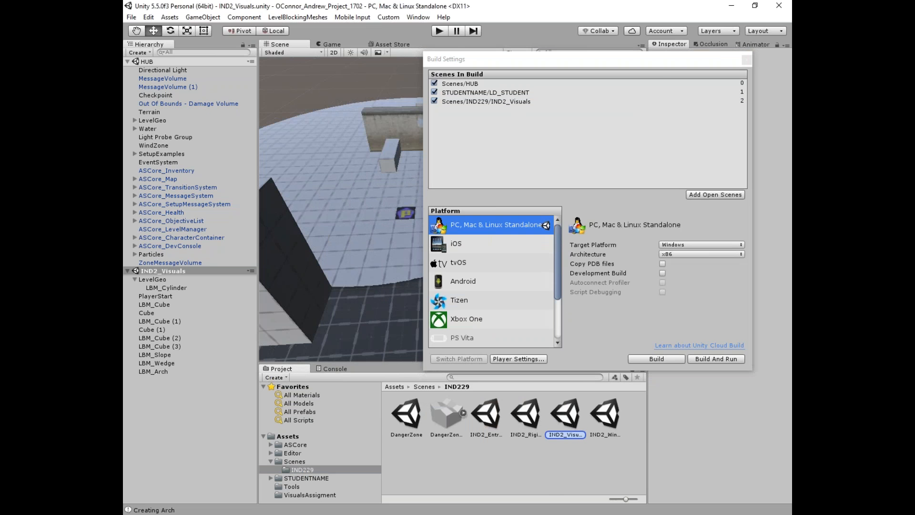
left_click(537, 284)
Step: Remove STUDENTNAME/LD_STUDENT from the build list and close Build Settings
left_click(483, 93)
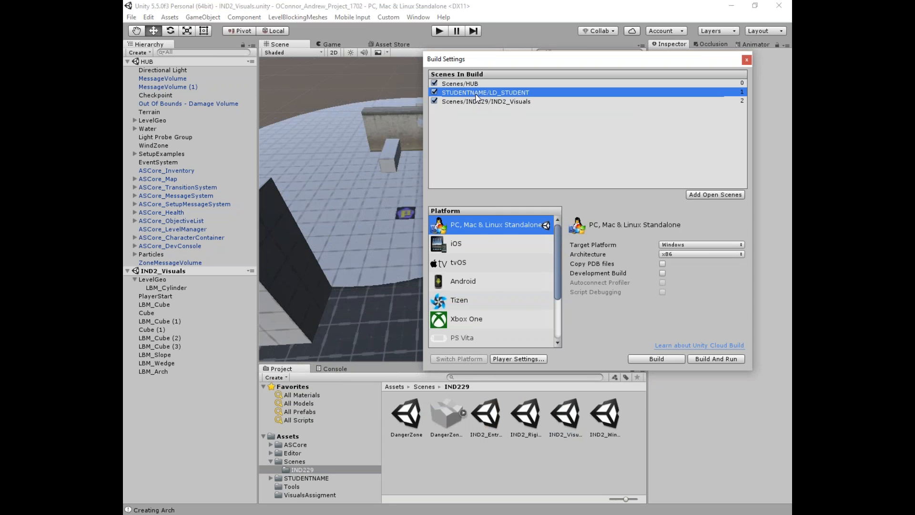
key("Delete")
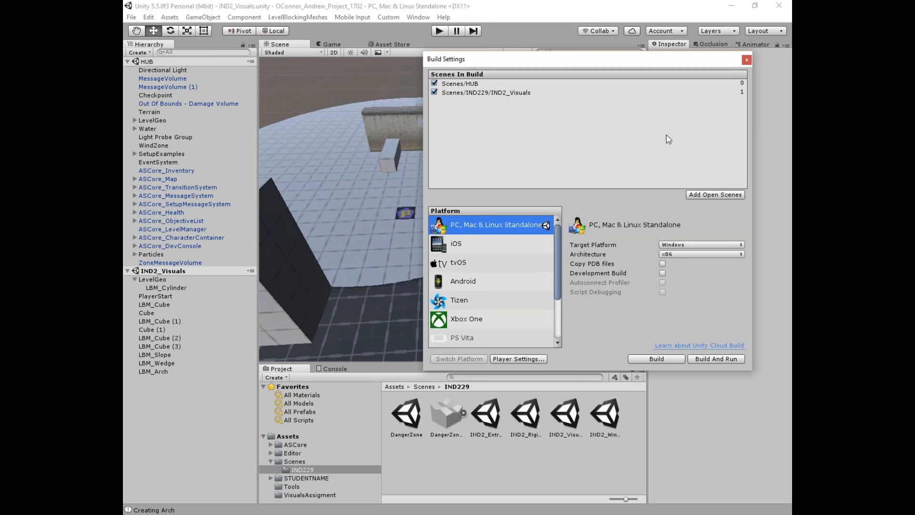
left_click_drag(713, 61, 585, 76)
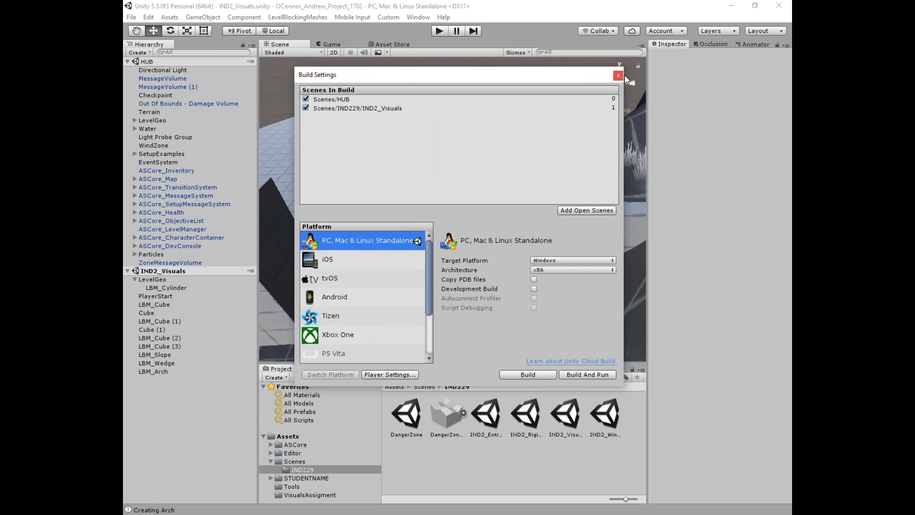
left_click(618, 75)
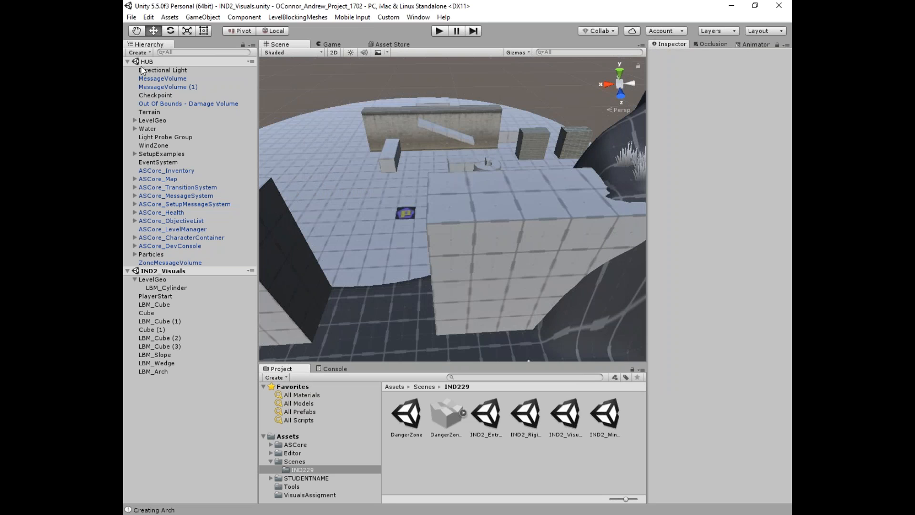
Step: Inspect ASCore_LevelManager's Scene Names list and its LevelManager script source
left_click(167, 229)
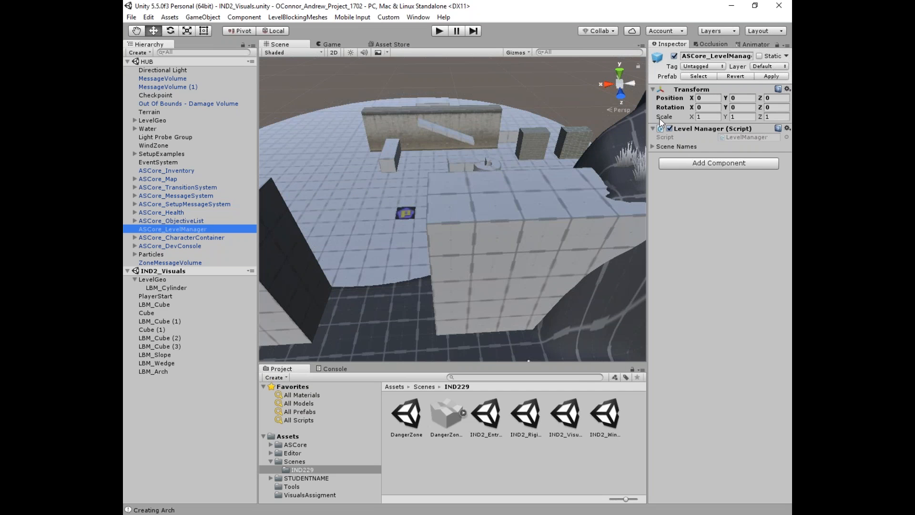
left_click(653, 147)
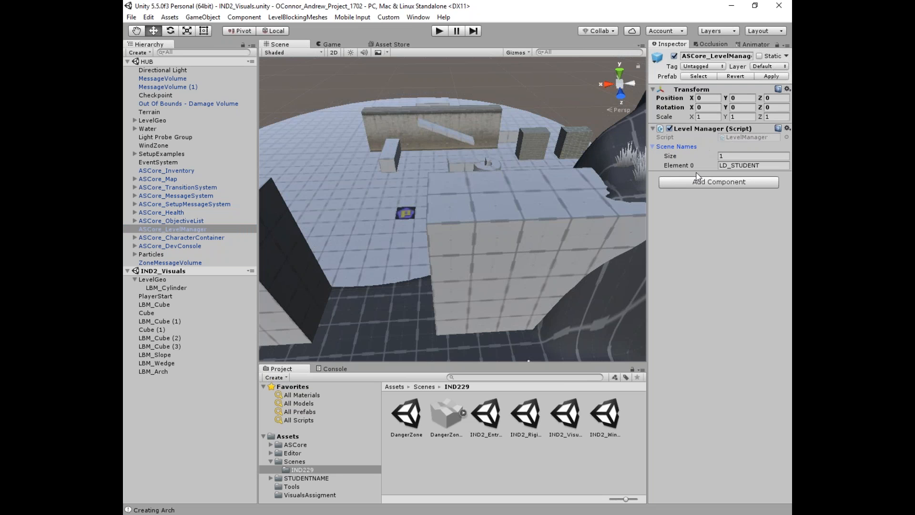
left_click(736, 137)
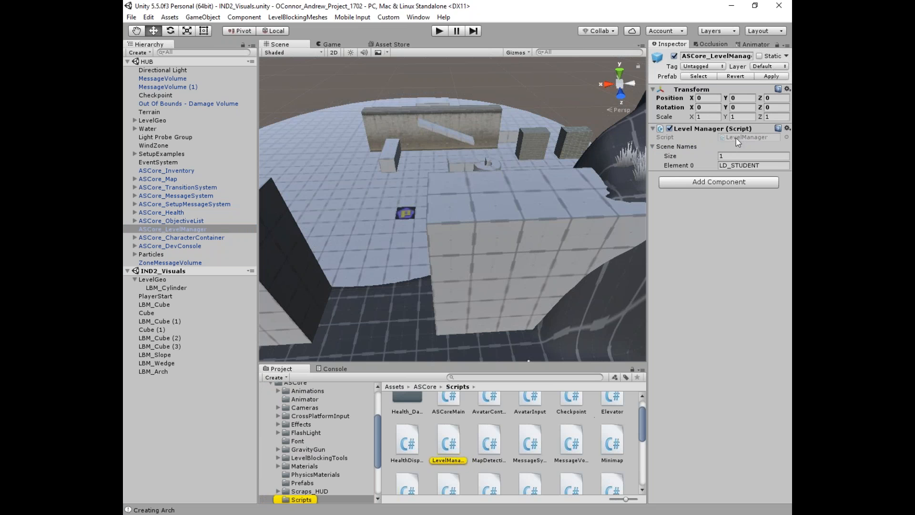
left_click(445, 446)
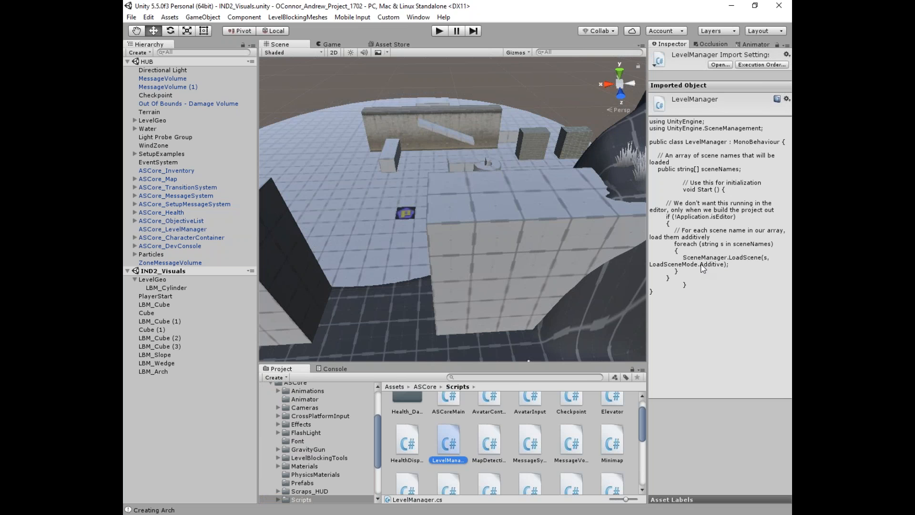
left_click(176, 228)
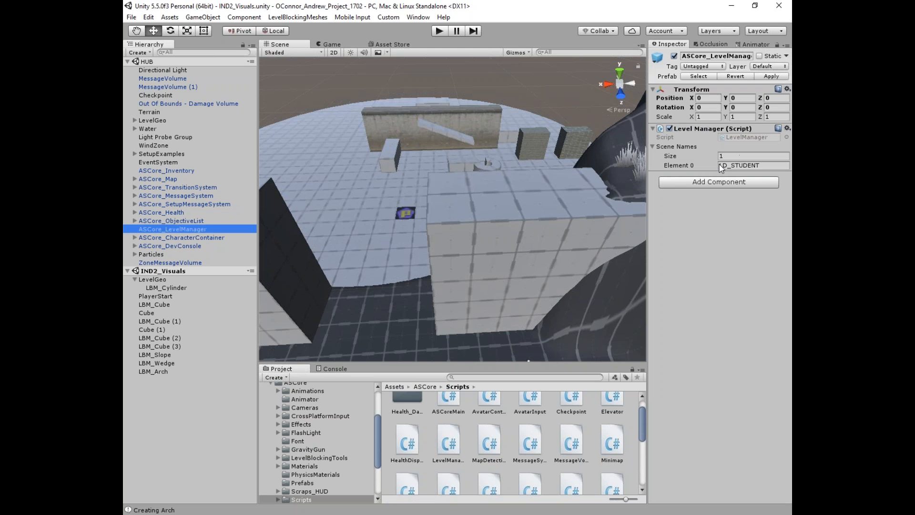
left_click(720, 165)
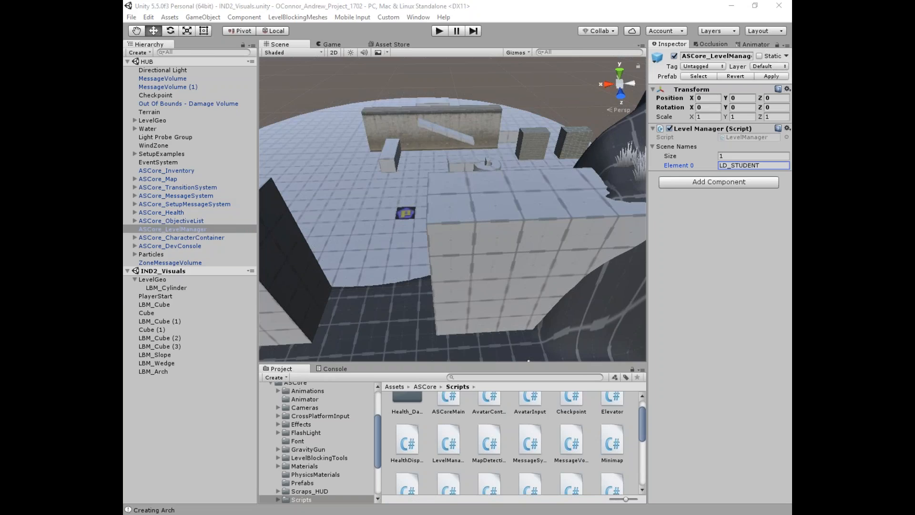
Step: In P4V, check out both HUB scene files into the default changelist
key("alt+Tab")
left_click_drag(201, 393, 286, 396)
scroll(210, 242, "up", 3)
left_click(205, 229)
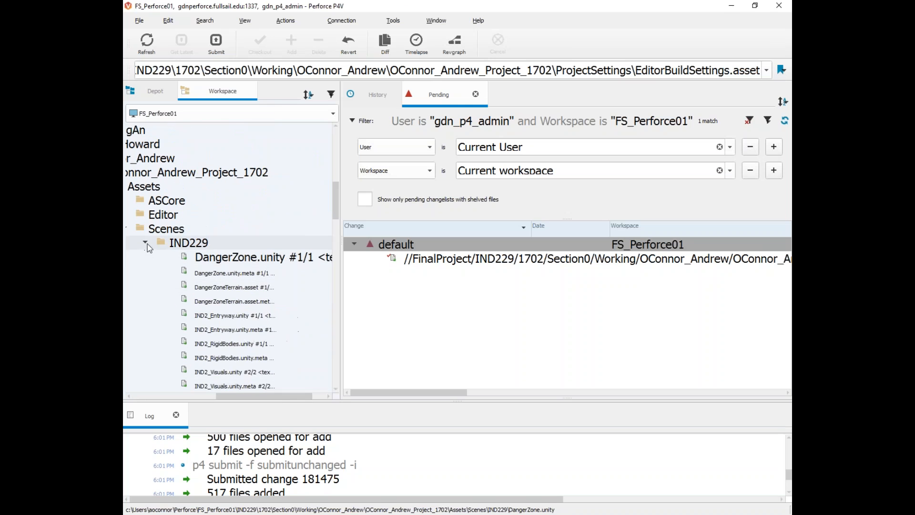
left_click(145, 243)
left_click_drag(189, 257, 190, 271)
right_click(186, 267)
left_click(209, 221)
left_click(538, 306)
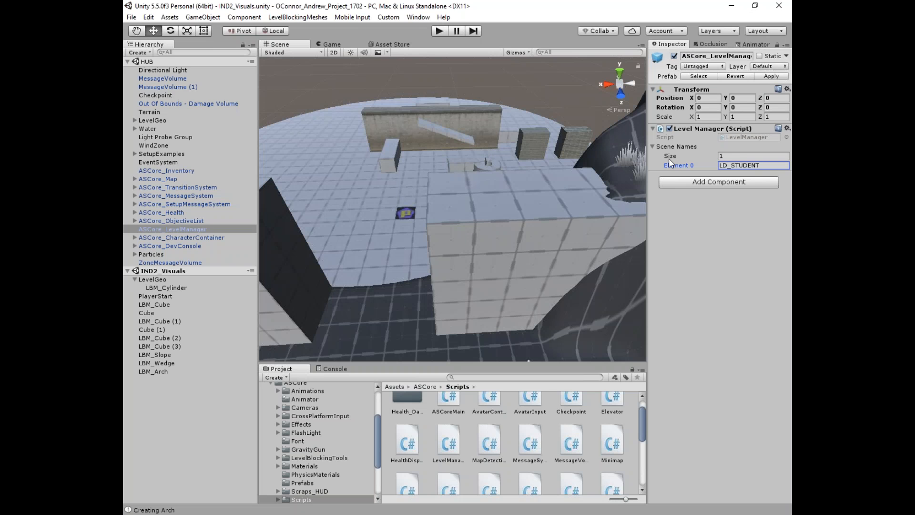
Step: Replace LD_STUDENT with IND2_Visuals in Scene Names Element 0 and set Size to 1
left_click_drag(763, 165, 710, 164)
type("IND2_Visuals")
left_click(705, 155)
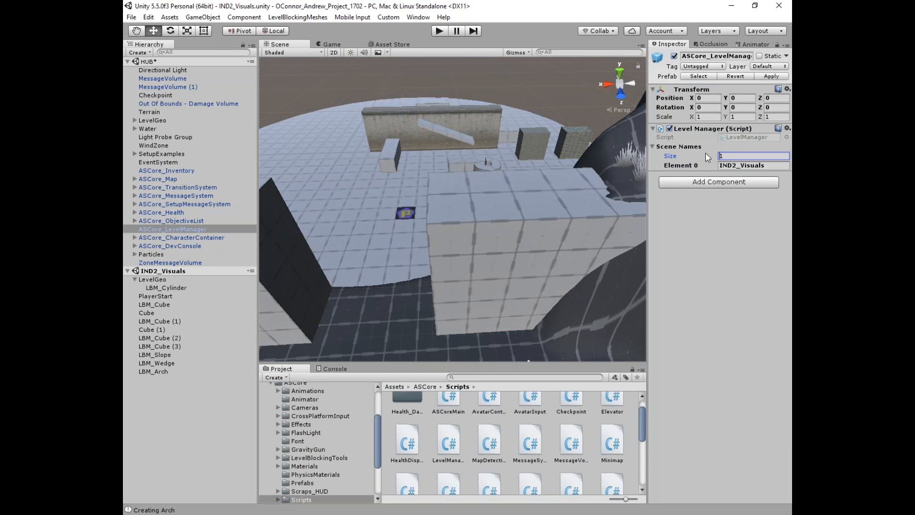
type("41")
key("Return")
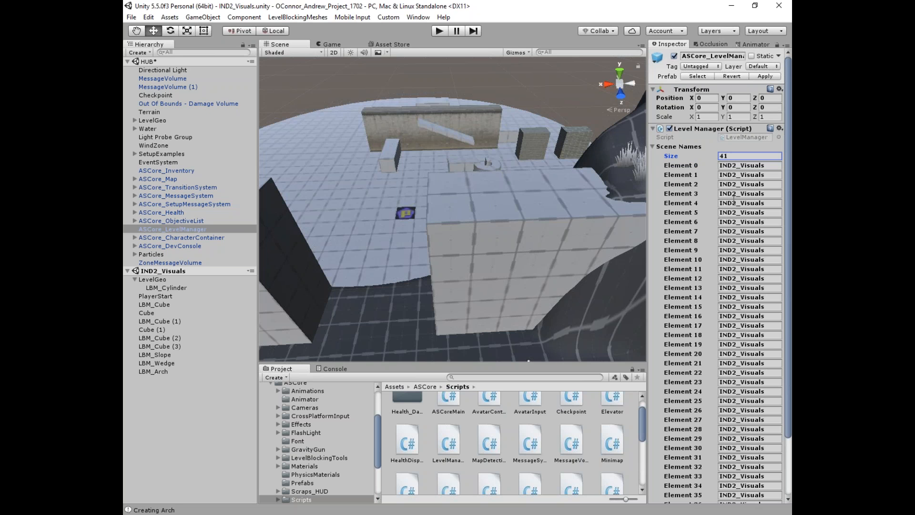
scroll(728, 191, "down", 3)
scroll(728, 257, "up", 3)
key("Return")
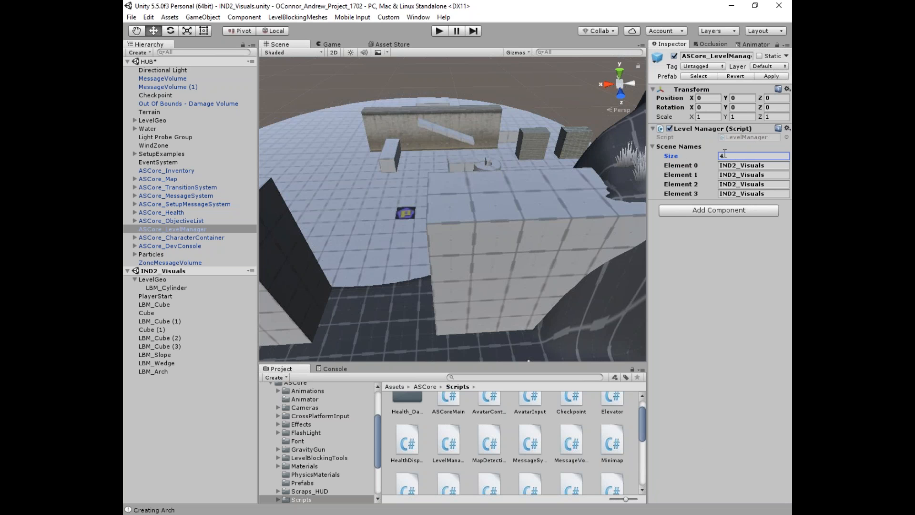
type("1")
key("Return")
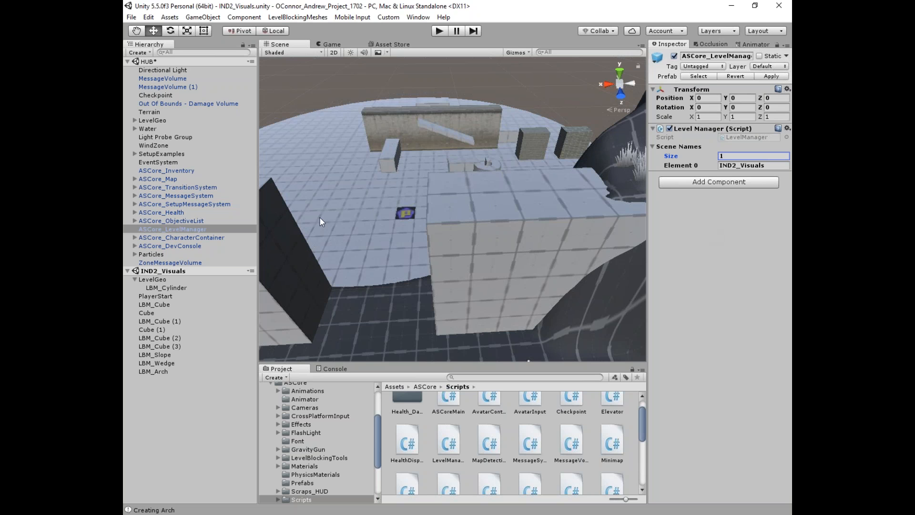
left_click(182, 227)
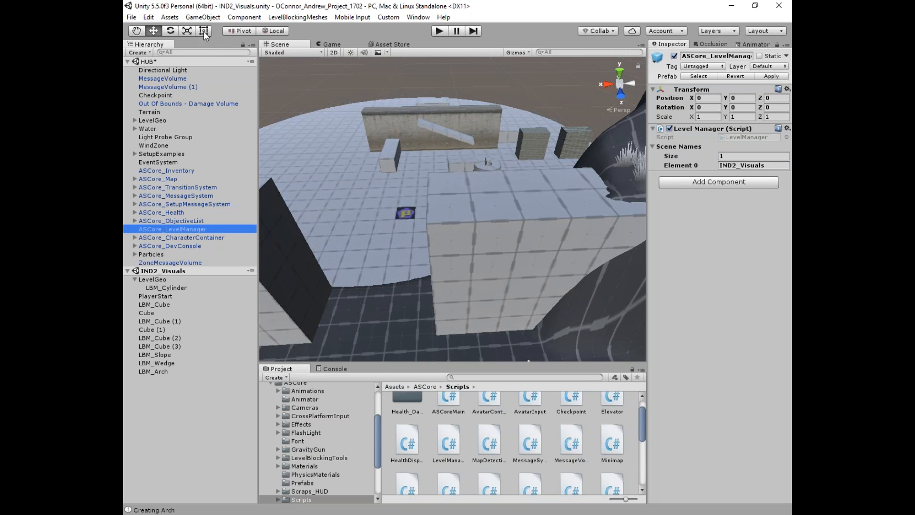
Step: Open the File menu, then dismiss it without choosing a command
left_click(132, 17)
left_click(132, 17)
left_click(132, 17)
left_click(190, 105)
Step: From File > Build Settings start a Build and browse to Section0/Compiled/1_Visuals
left_click(132, 18)
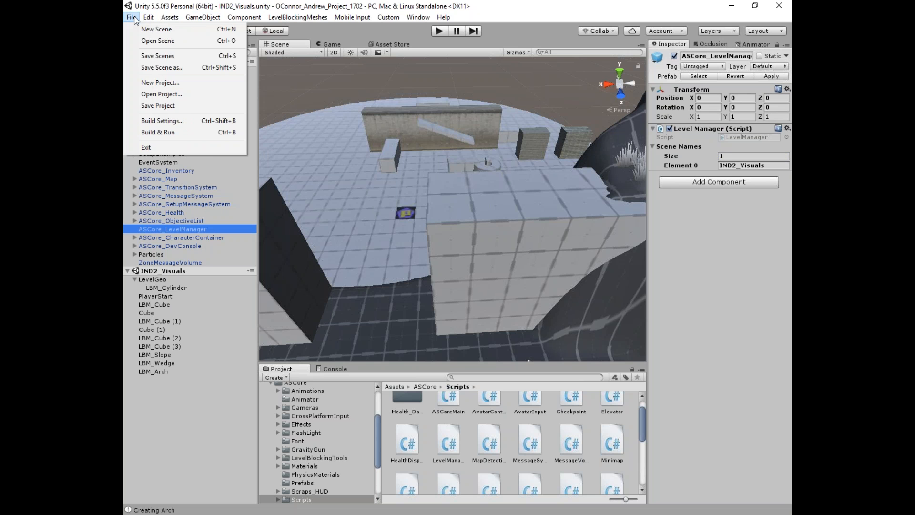
mouse_move(148, 17)
left_click(165, 120)
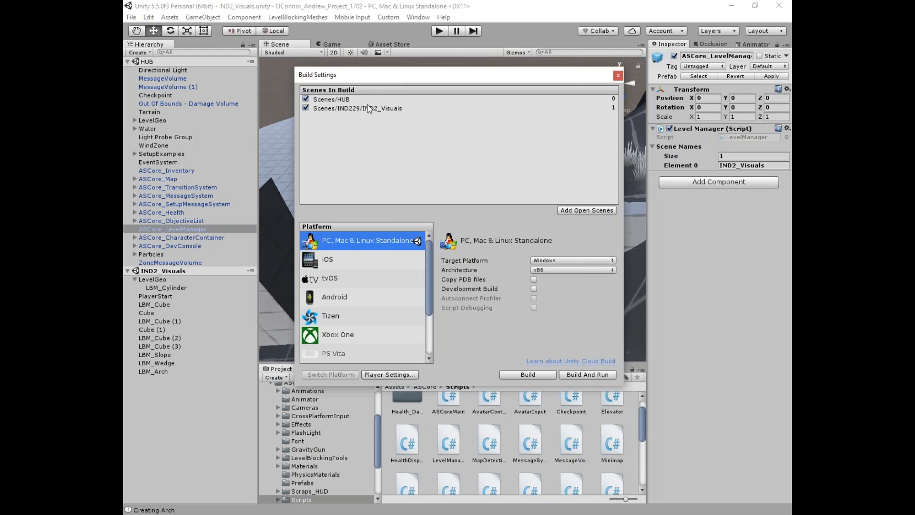
left_click(543, 374)
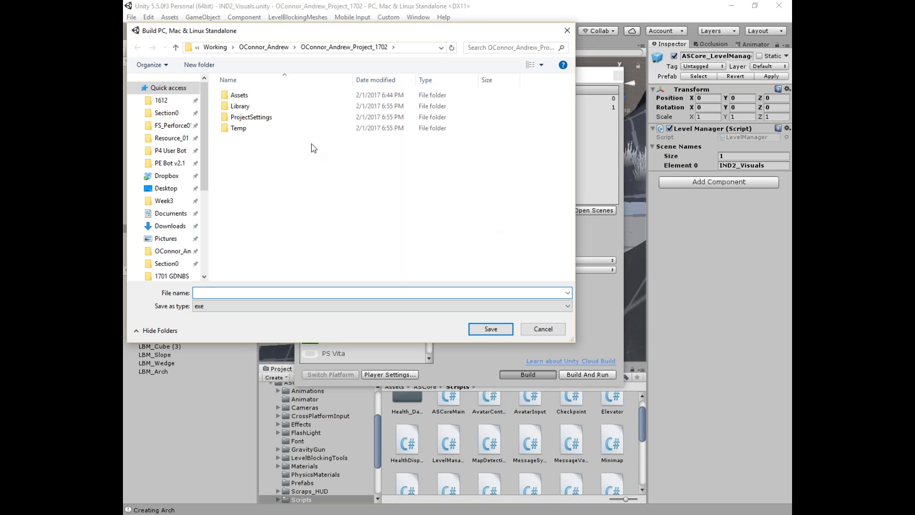
left_click(212, 49)
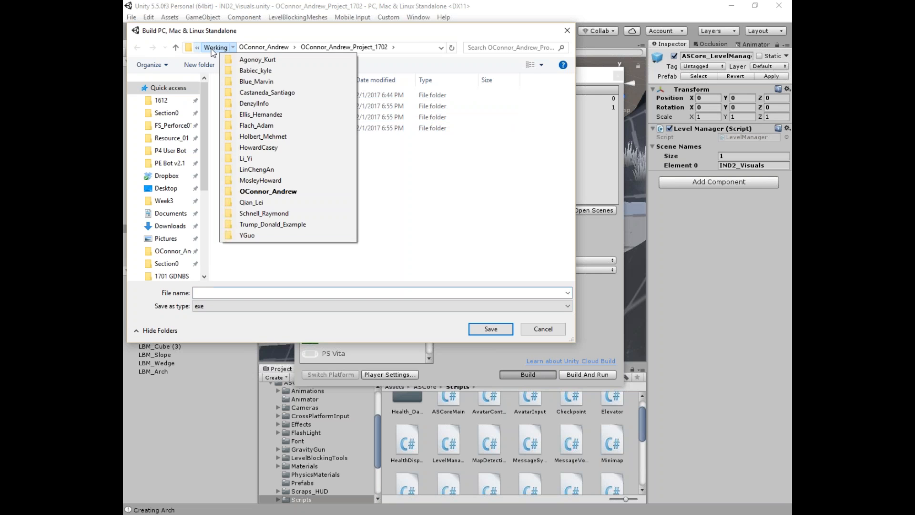
left_click(214, 47)
left_click(355, 47)
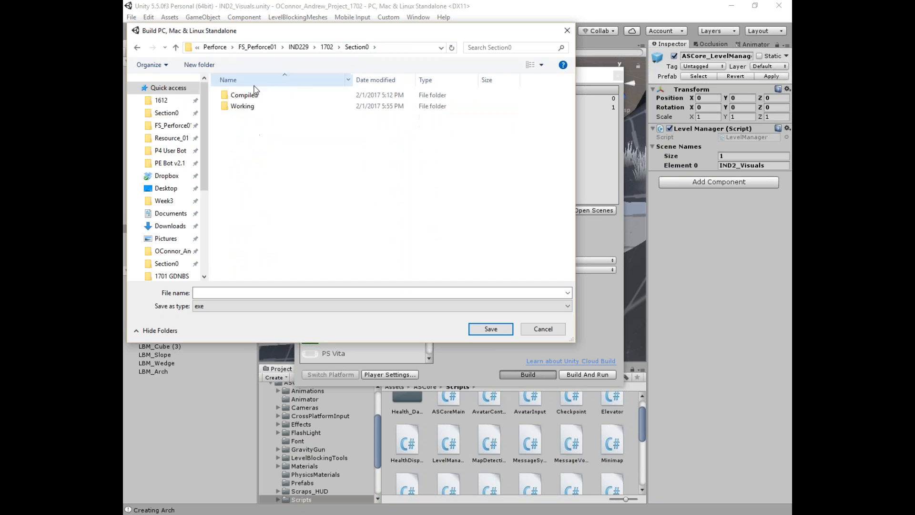
double_click(253, 94)
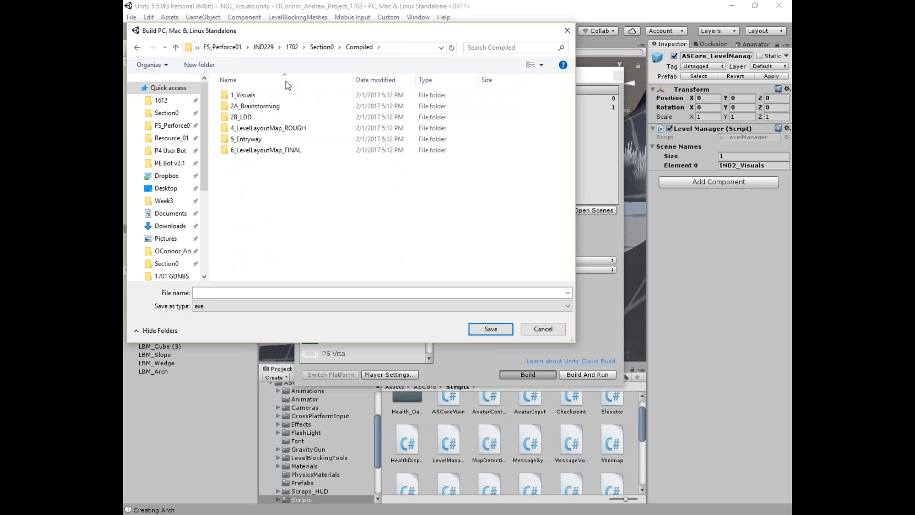
double_click(254, 96)
Step: Create and open a new student-named Visuals folder, and give the executable the matching name
right_click(245, 128)
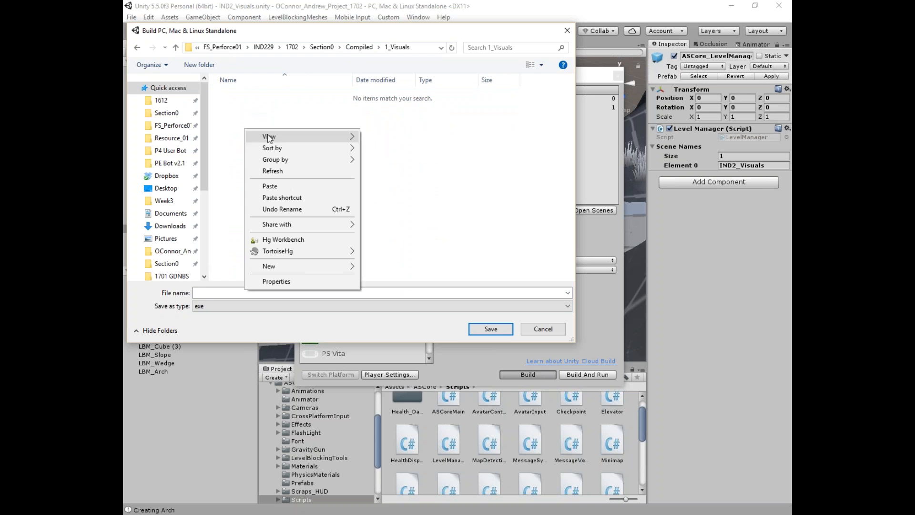
mouse_move(309, 277)
left_click(376, 264)
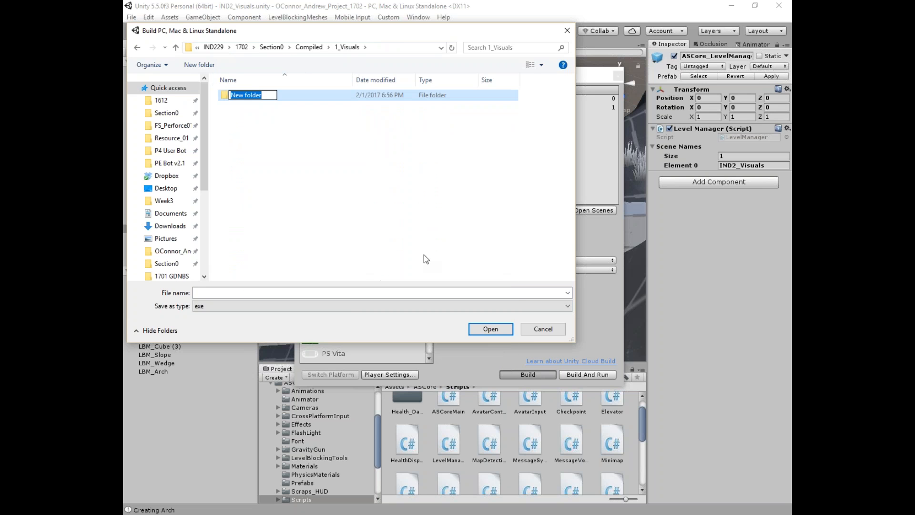
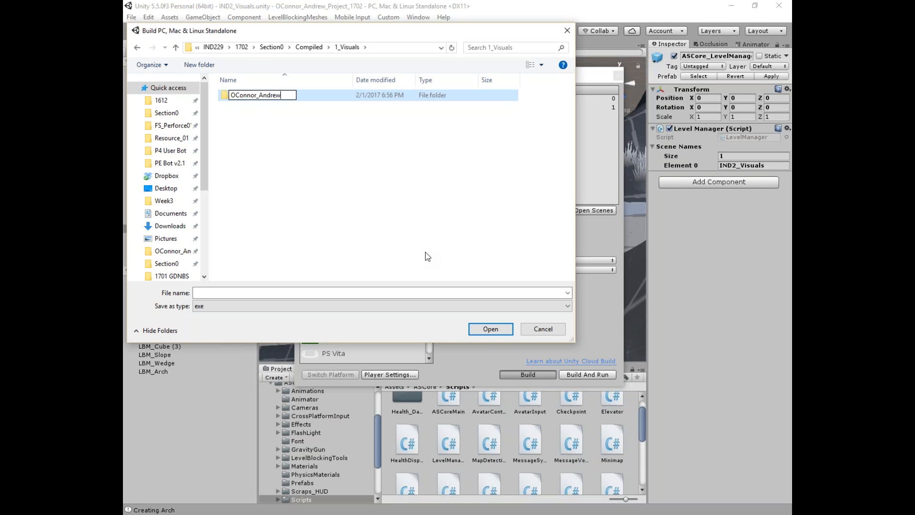
key("Return")
left_click(281, 146)
left_click(259, 100)
left_click(206, 292)
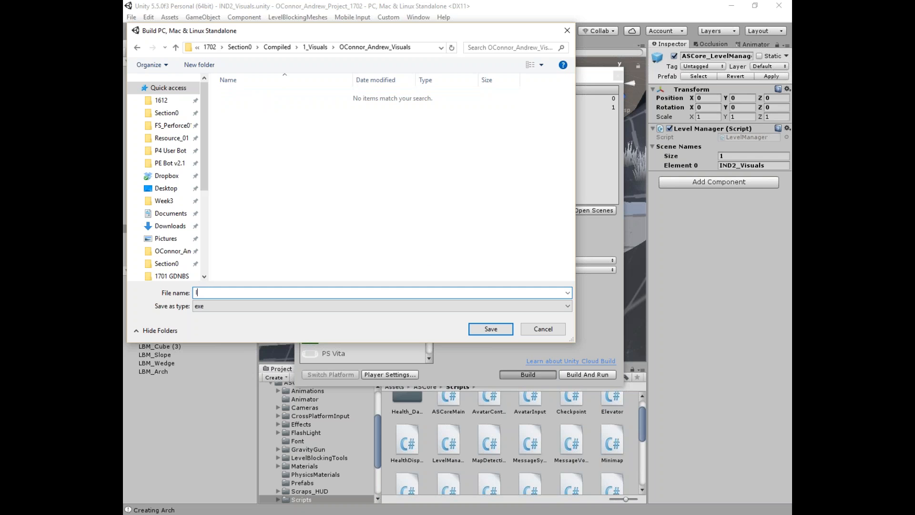
Step: Save to the new build folder to start building HUB and IND2_Visuals as a standalone player
left_click(478, 330)
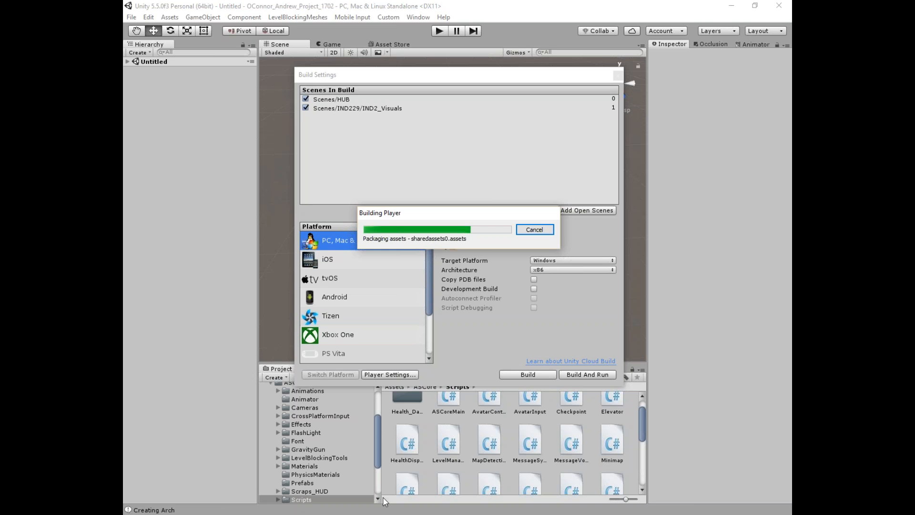
Step: Bring the project folder window forward, browse into it, and position it beside the Unity editor
mouse_move(382, 498)
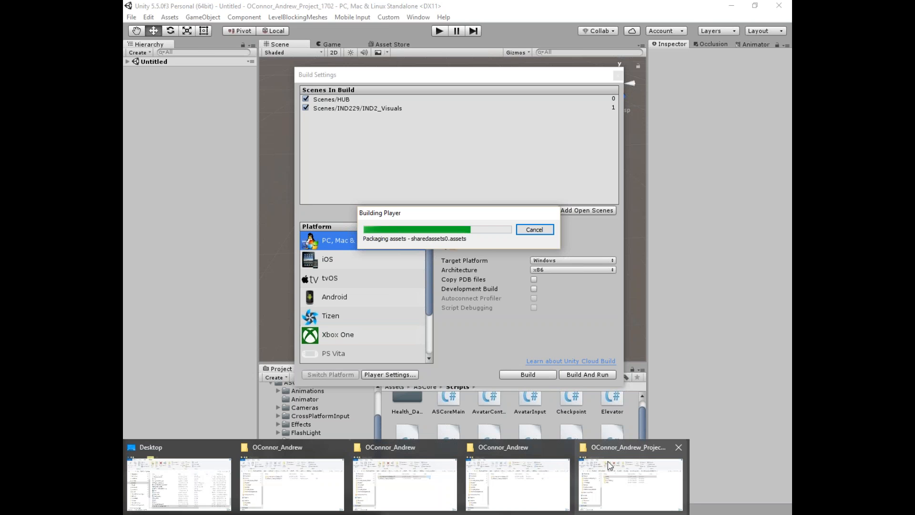
left_click(608, 461)
double_click(305, 130)
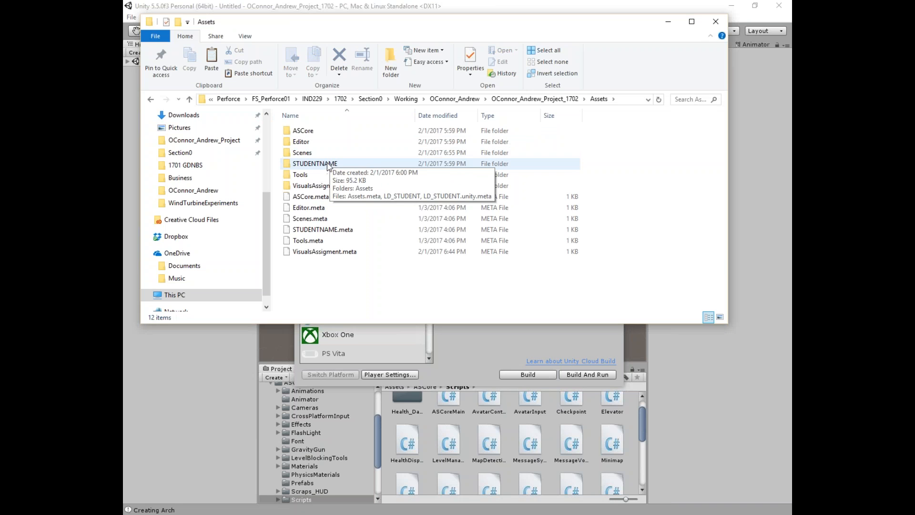
left_click(667, 22)
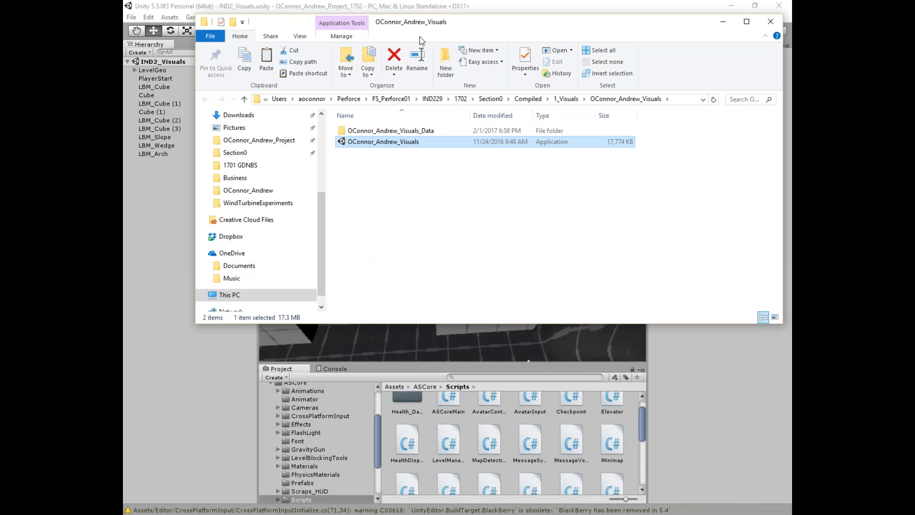
left_click_drag(422, 27, 440, 55)
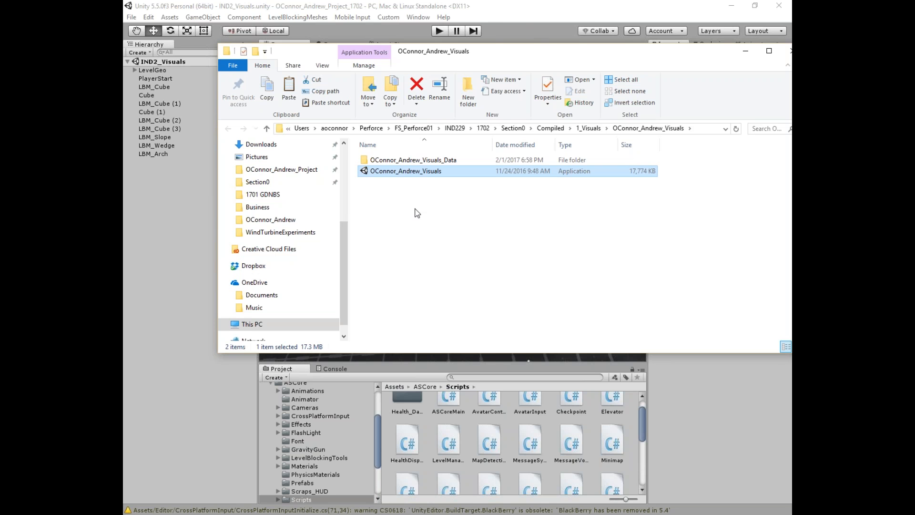
left_click_drag(471, 48, 457, 43)
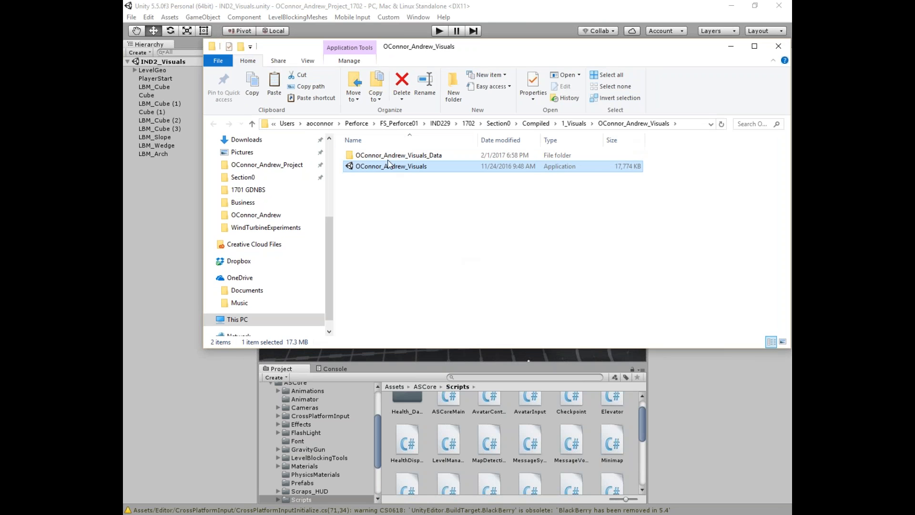
Step: Launch the built game at 1280 x 800 windowed, then run around the HUB roof and pillars
key("Return")
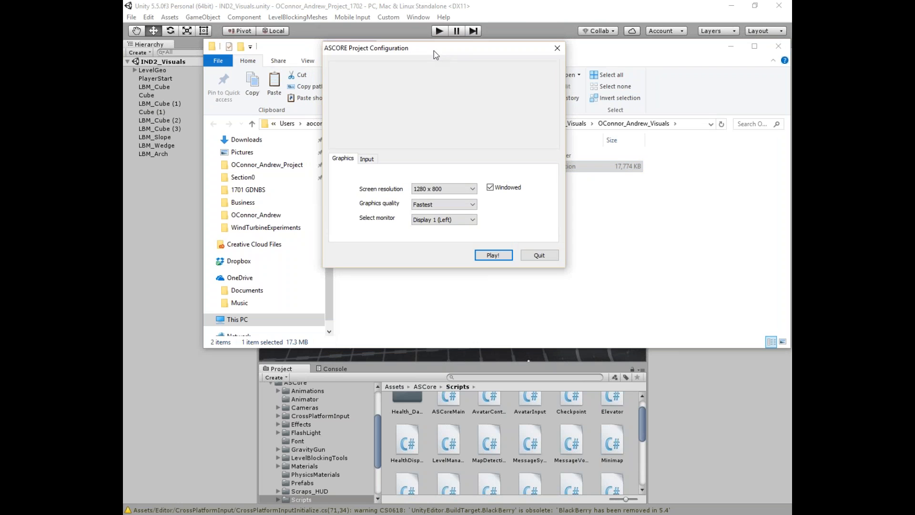
left_click(493, 257)
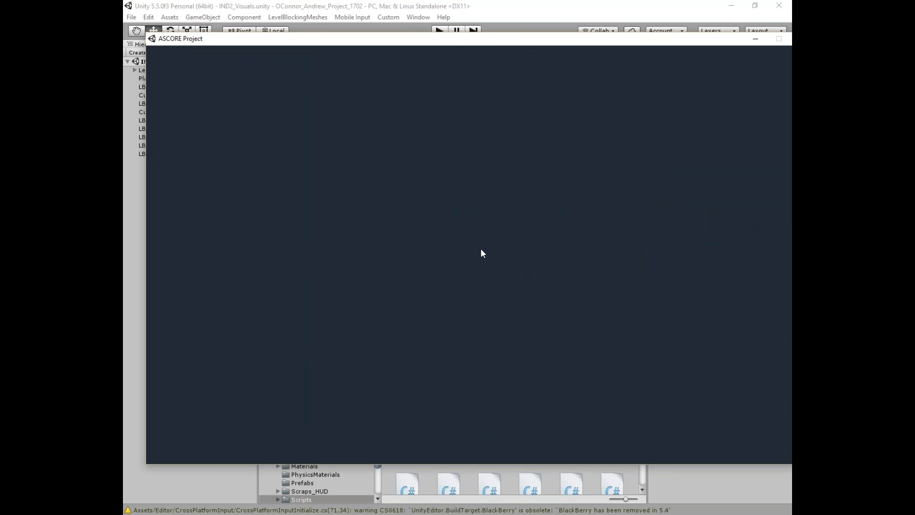
key("w")
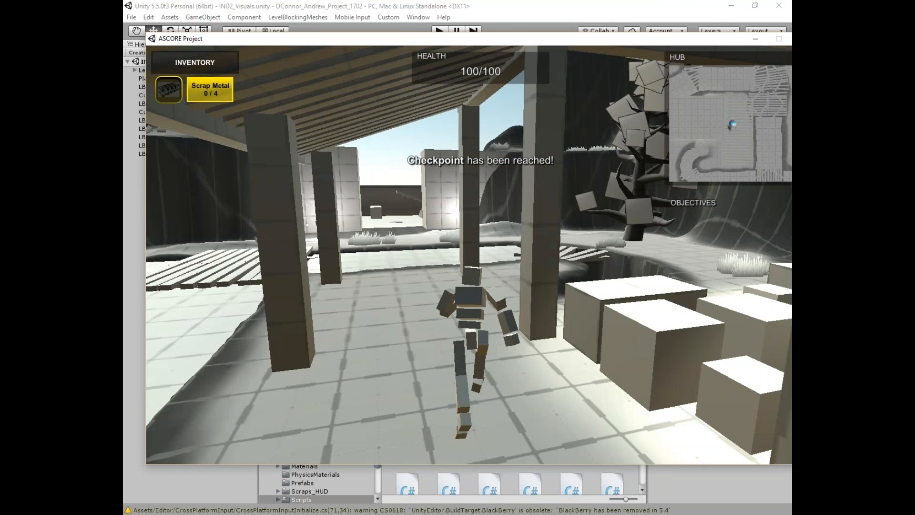
key("w")
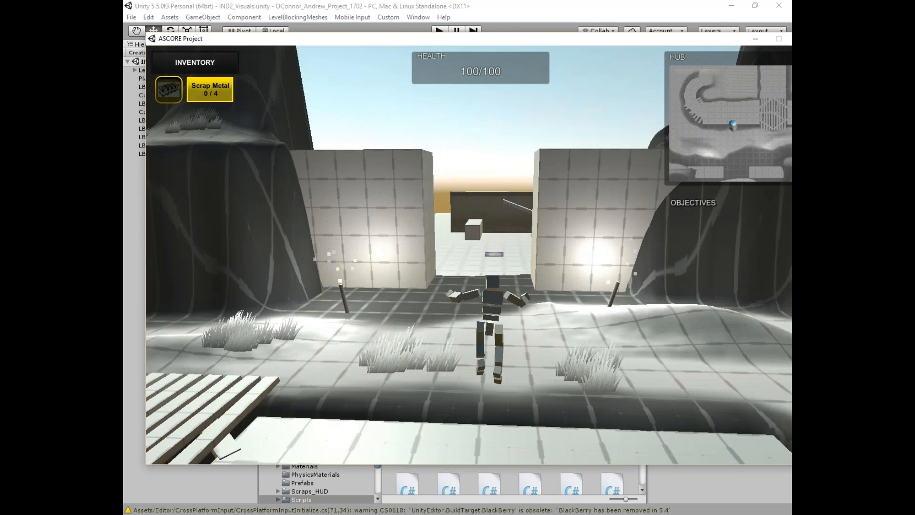
key("w")
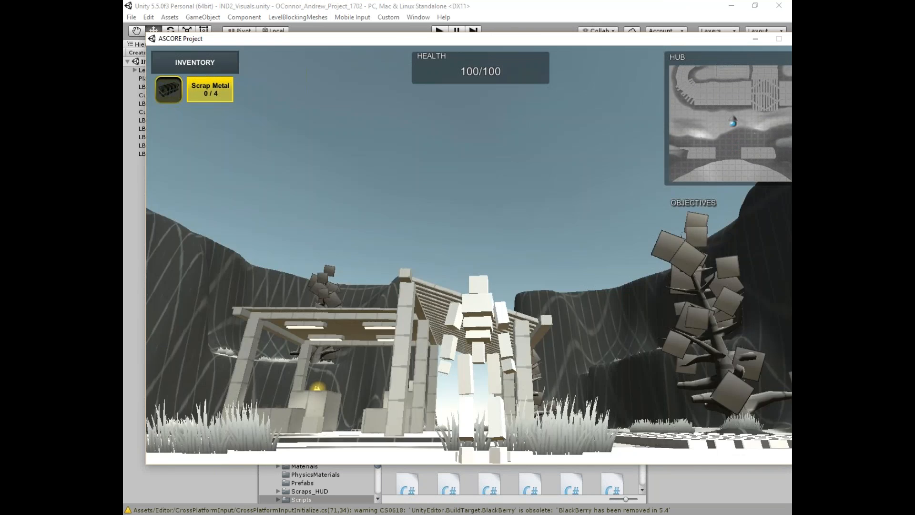
left_click_drag(550, 43, 446, 66)
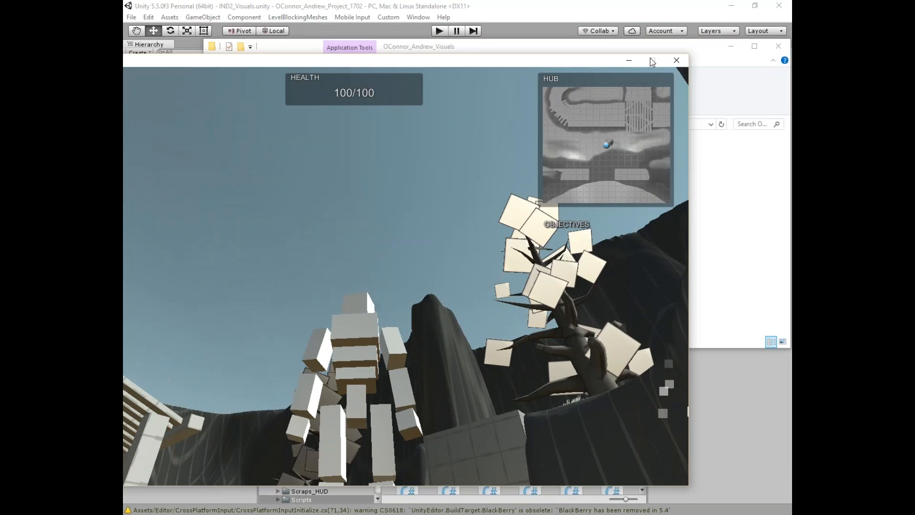
Step: Close the game and inspect the Visuals build's _Data folder and executable in File Explorer
left_click(673, 61)
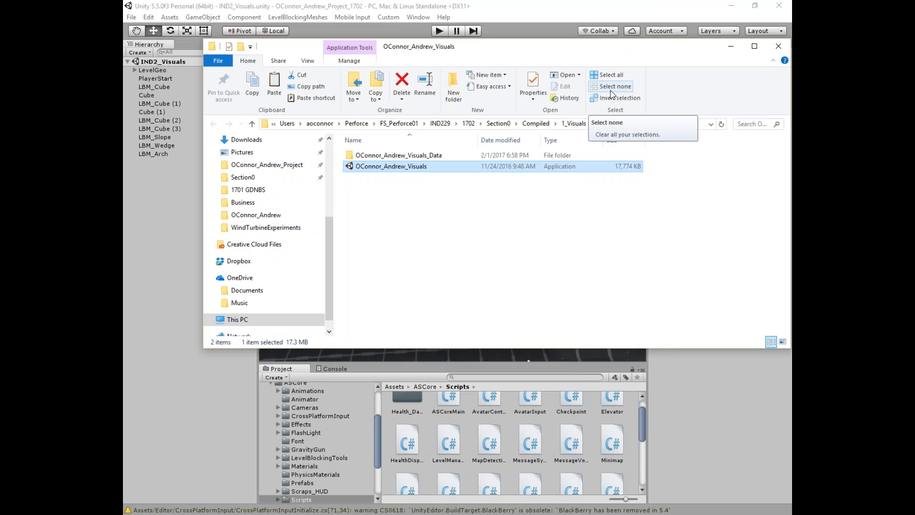
left_click(611, 88)
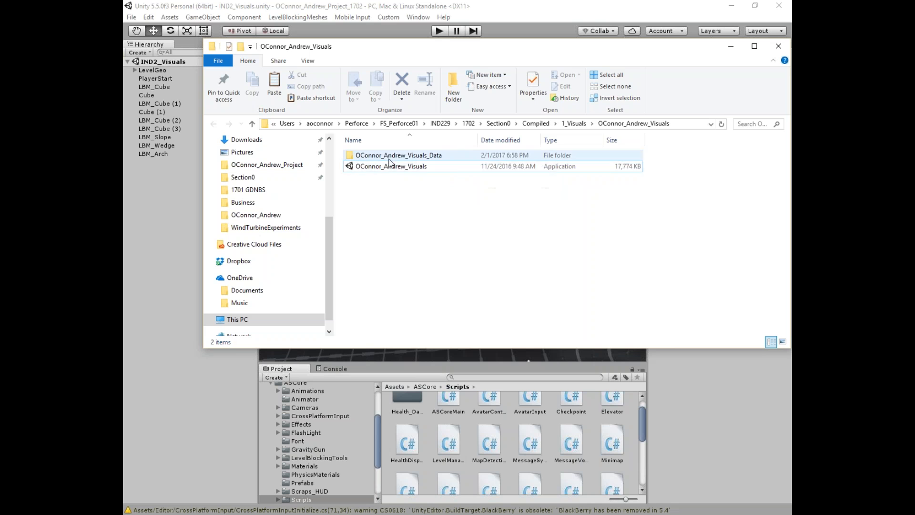
left_click(412, 159)
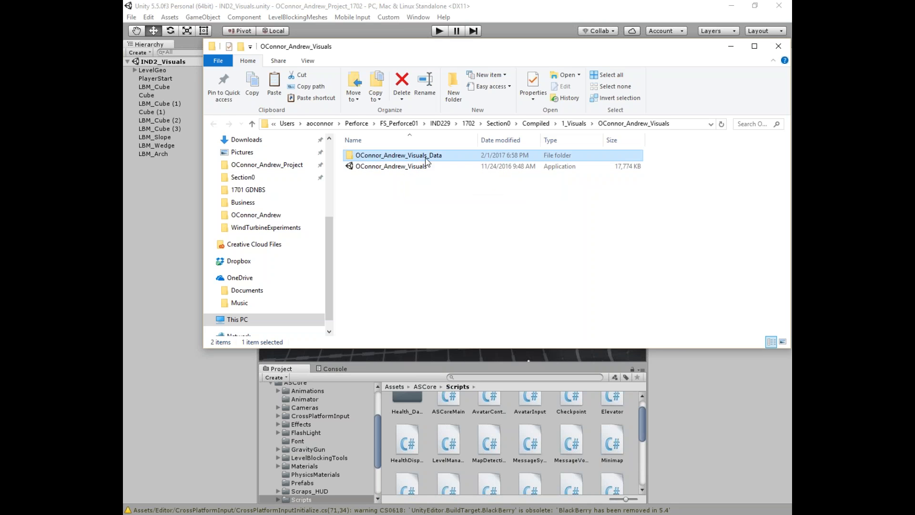
left_click(406, 163)
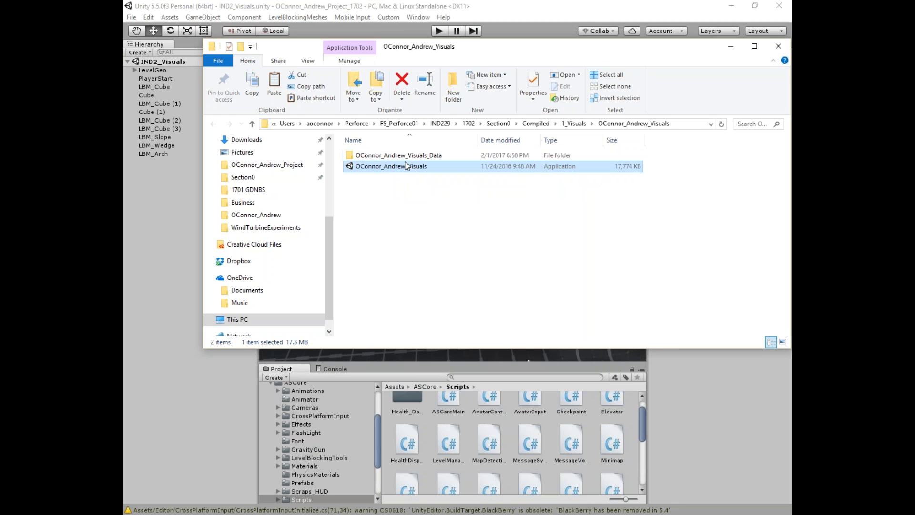
double_click(401, 156)
left_click(212, 124)
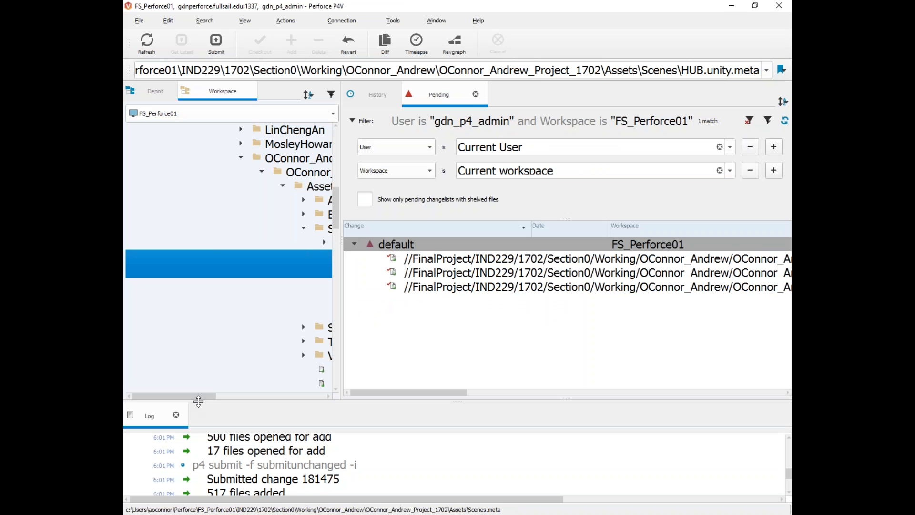
Step: Expand Compiled > 1_Visuals in the Workspace tree and add the Visuals build folder to the pending changelist
left_click_drag(390, 392, 431, 397)
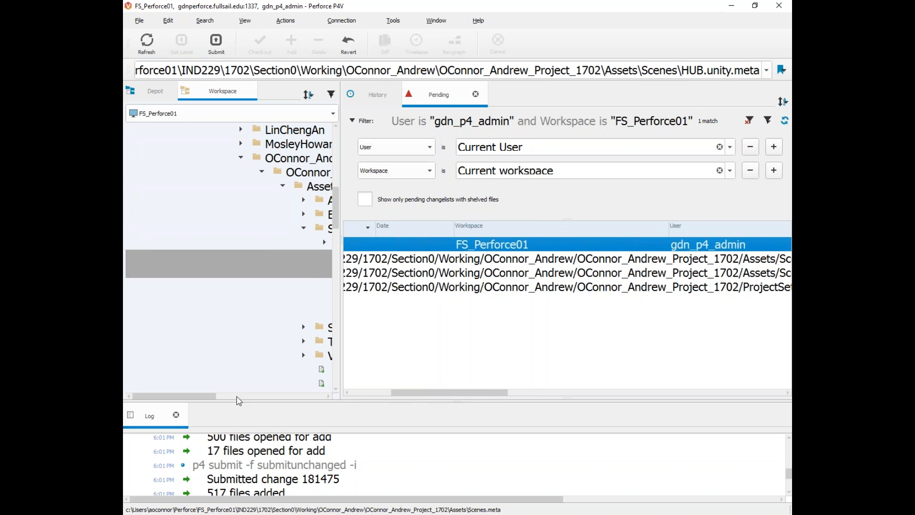
left_click_drag(210, 398, 251, 397)
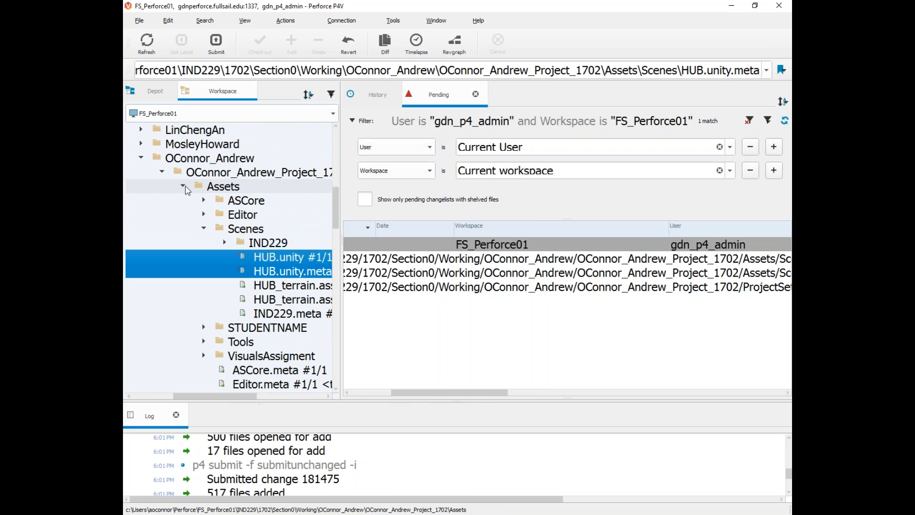
left_click(183, 186)
scroll(190, 200, "up", 10)
double_click(138, 257)
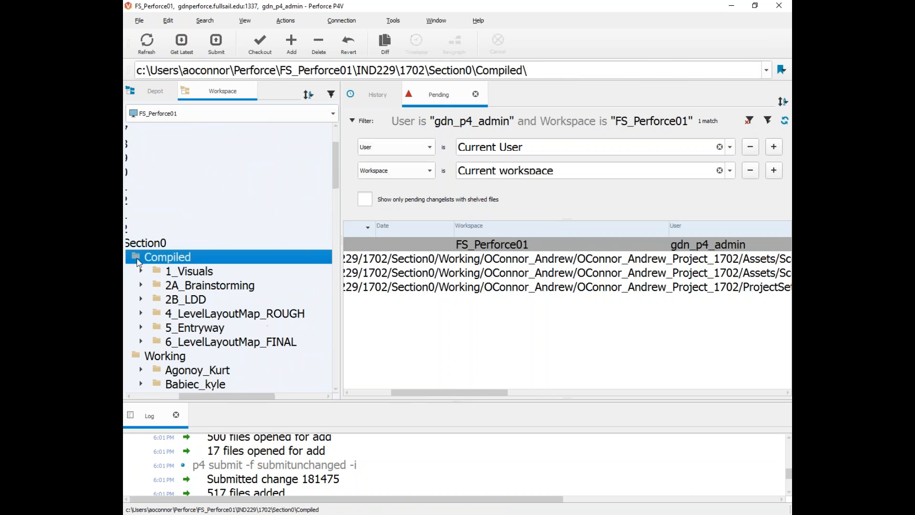
left_click(140, 271)
double_click(200, 286)
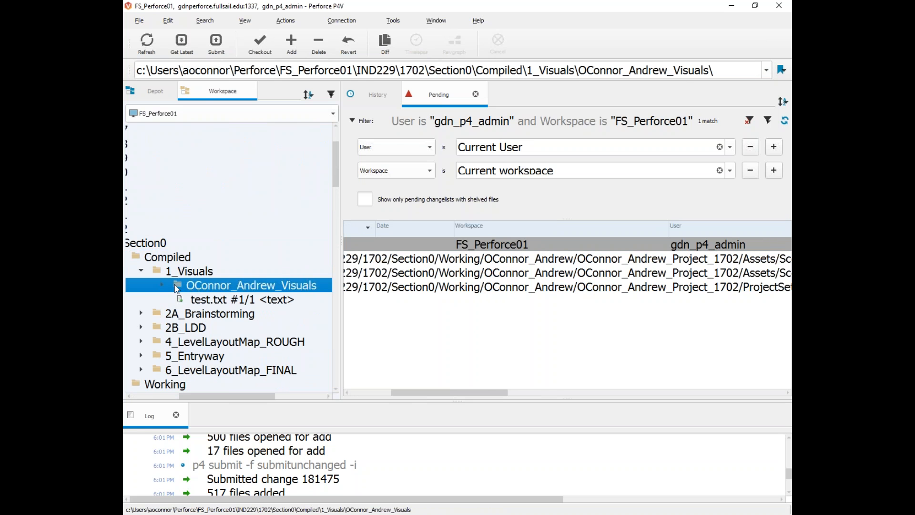
left_click_drag(219, 396, 256, 396)
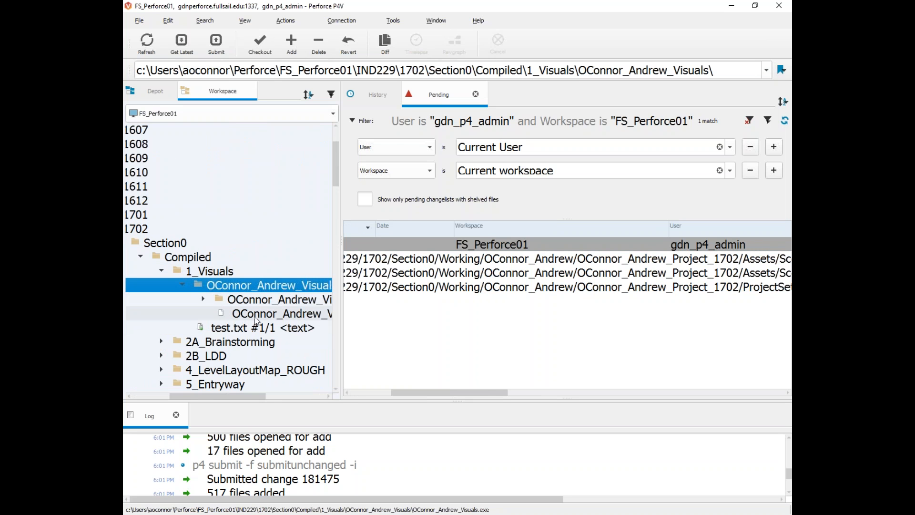
left_click_drag(207, 285, 390, 247)
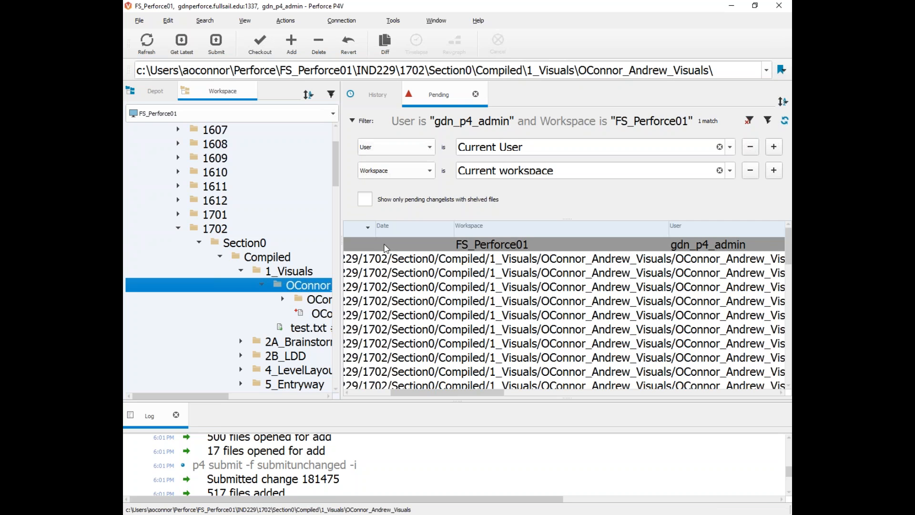
Step: Submit the default changelist with the description 'submitting visuals assignment and hub changes'
right_click(297, 284)
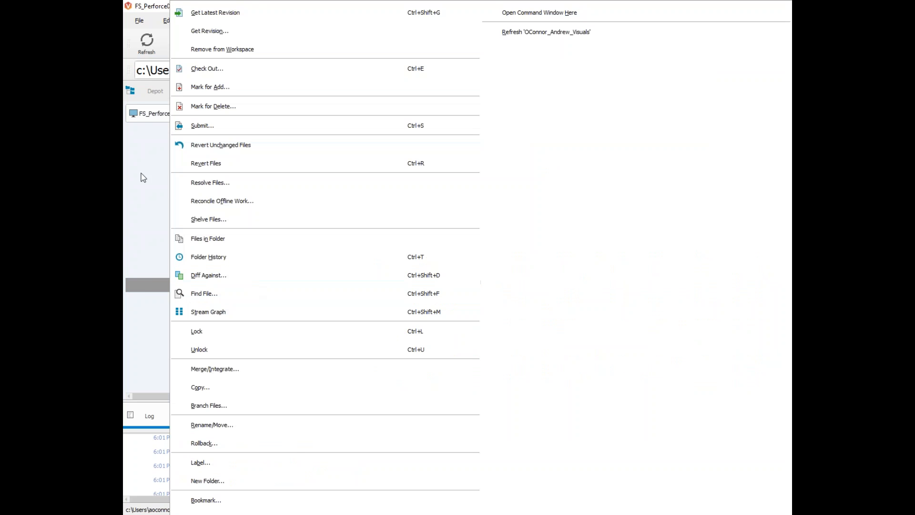
left_click(168, 13)
left_click(444, 247)
right_click(444, 247)
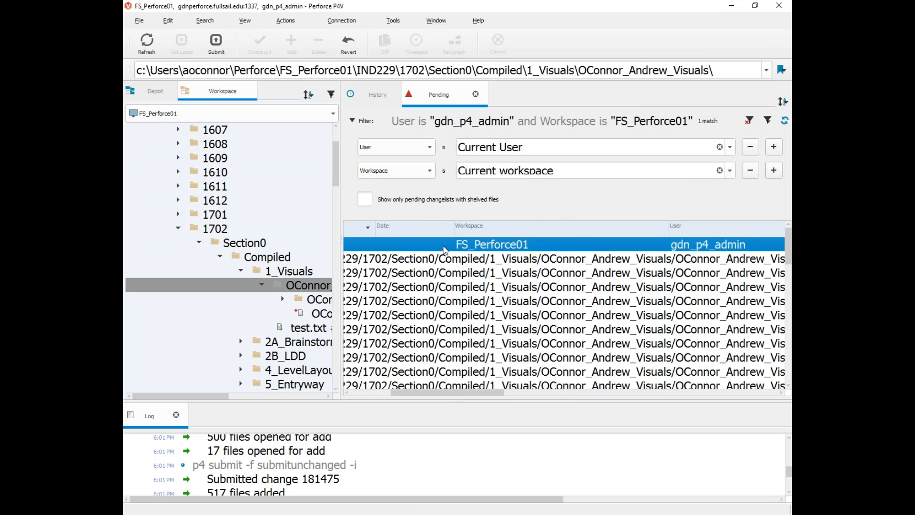
left_click(484, 252)
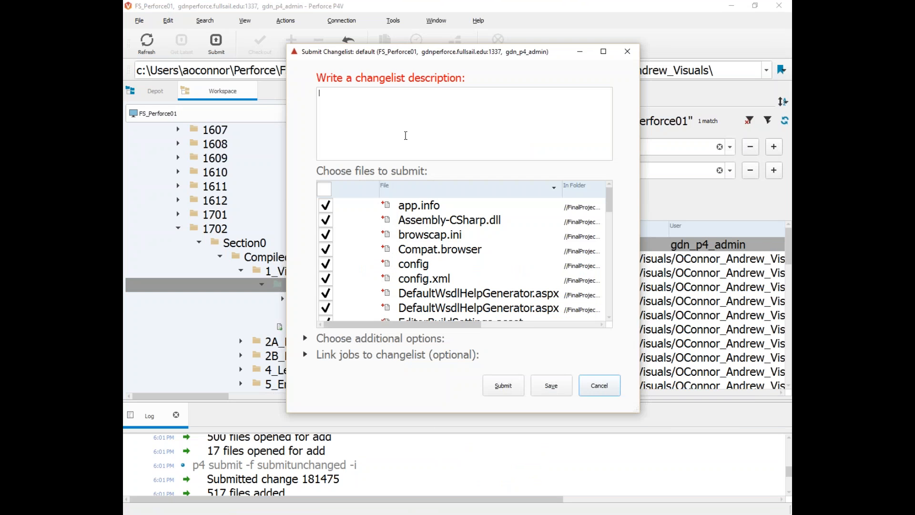
type("submitting vi")
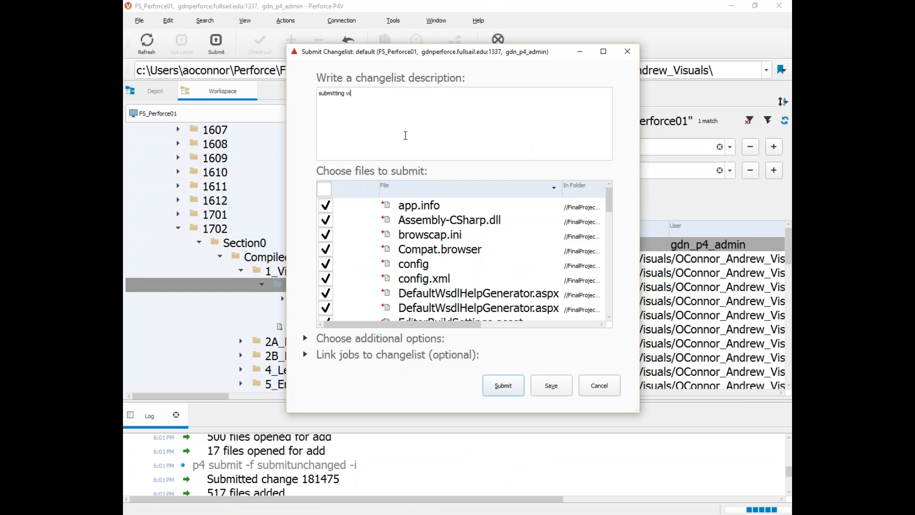
type("suals assignment and ")
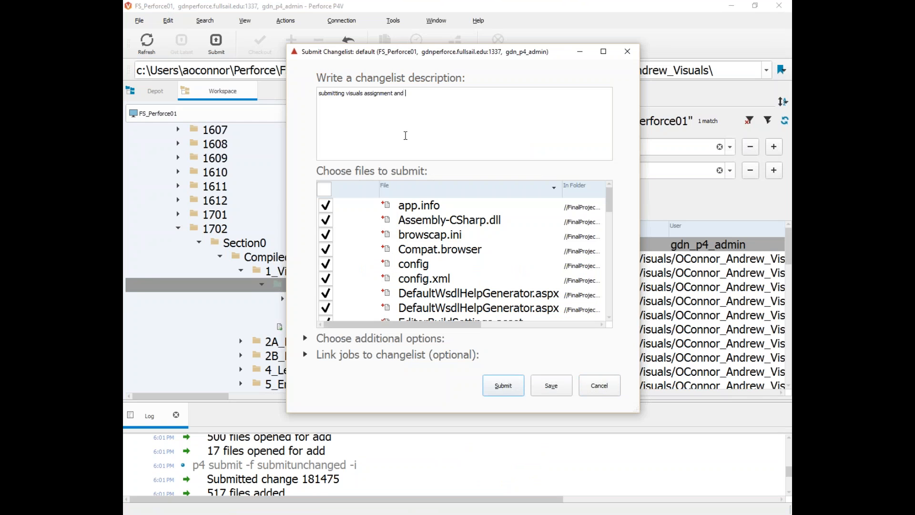
type("hub changes")
left_click(506, 387)
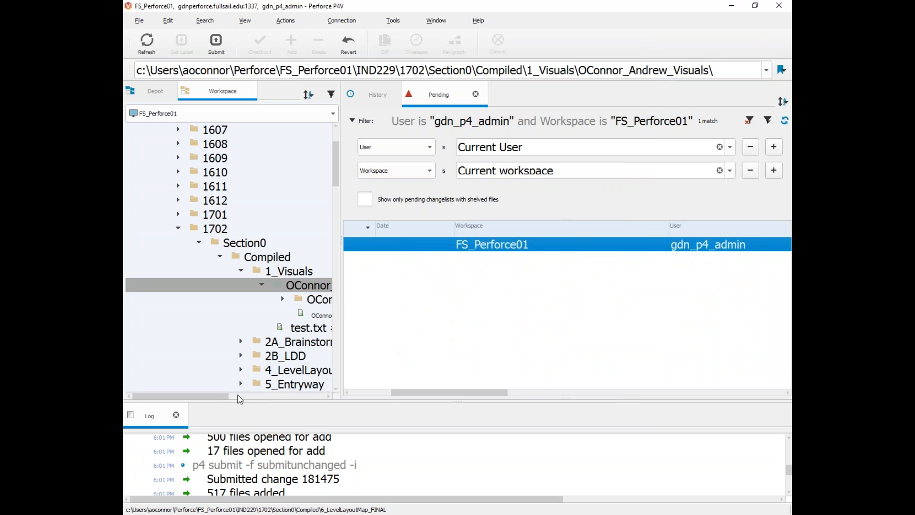
Step: Delete the build's _Data folder and confirm the exe shows a missing-data error when run
left_click_drag(223, 397, 250, 396)
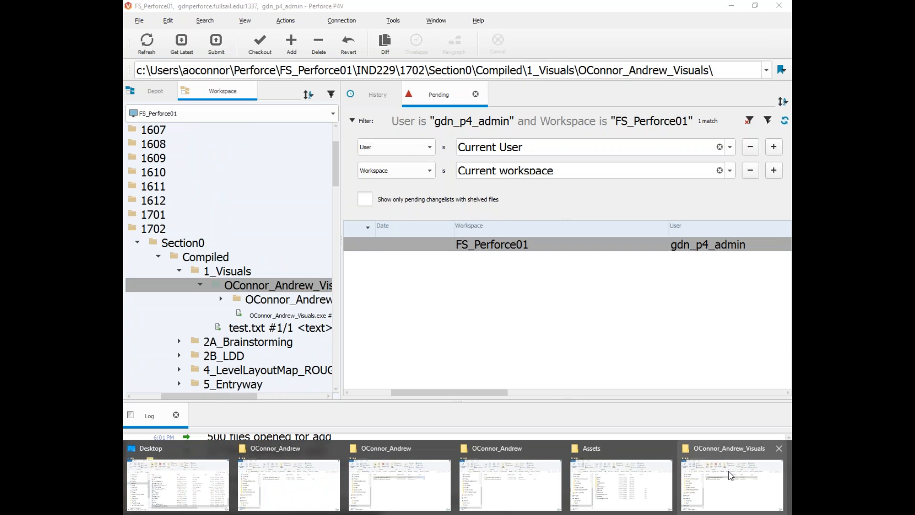
left_click(733, 477)
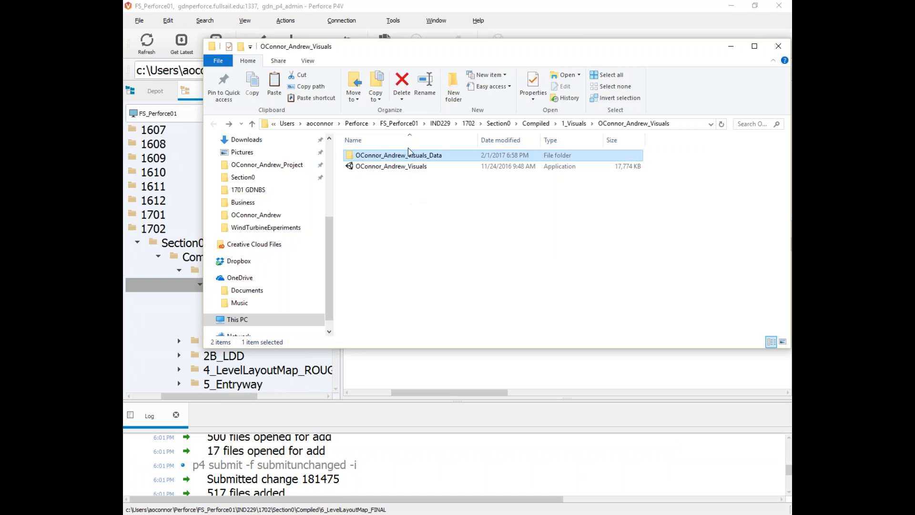
key("Delete")
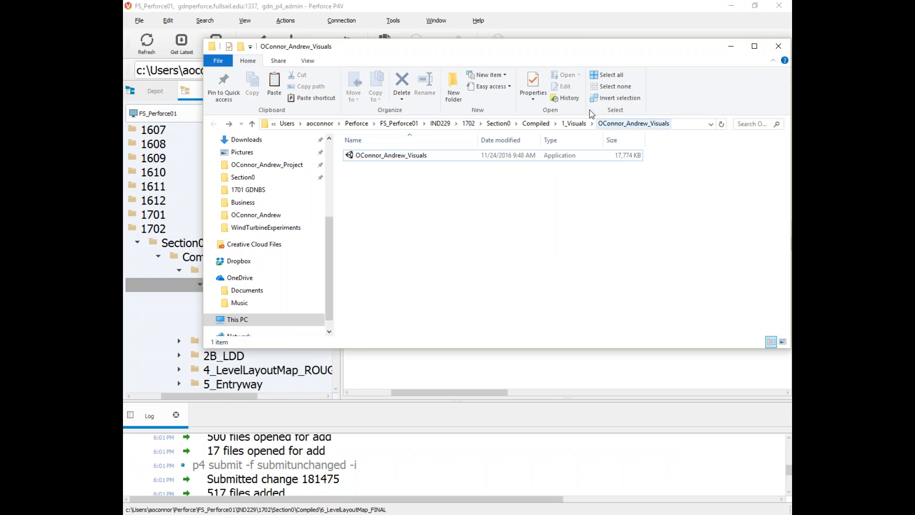
left_click(395, 160)
double_click(398, 162)
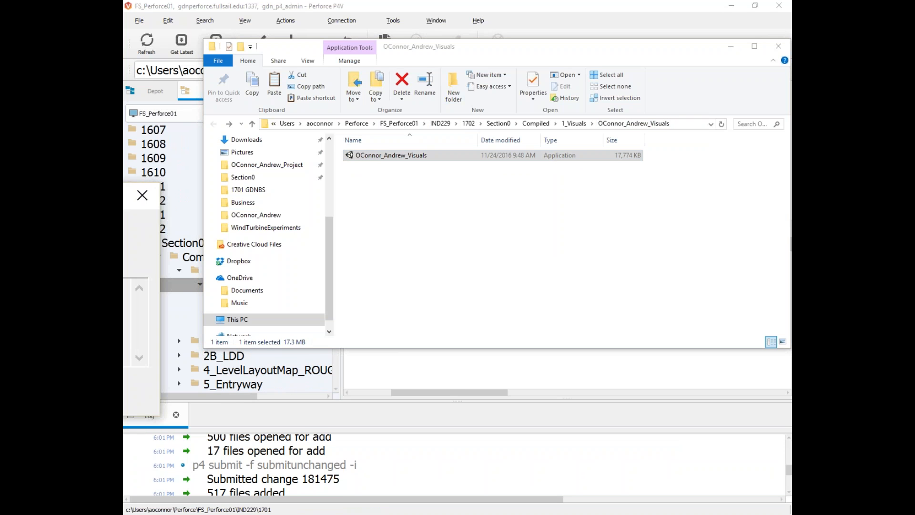
left_click_drag(454, 192, 326, 177)
left_click(451, 201)
left_click(531, 137)
Step: Delete the game executable, then force Get Revision on the build folder to restore it from the depot
left_click(417, 161)
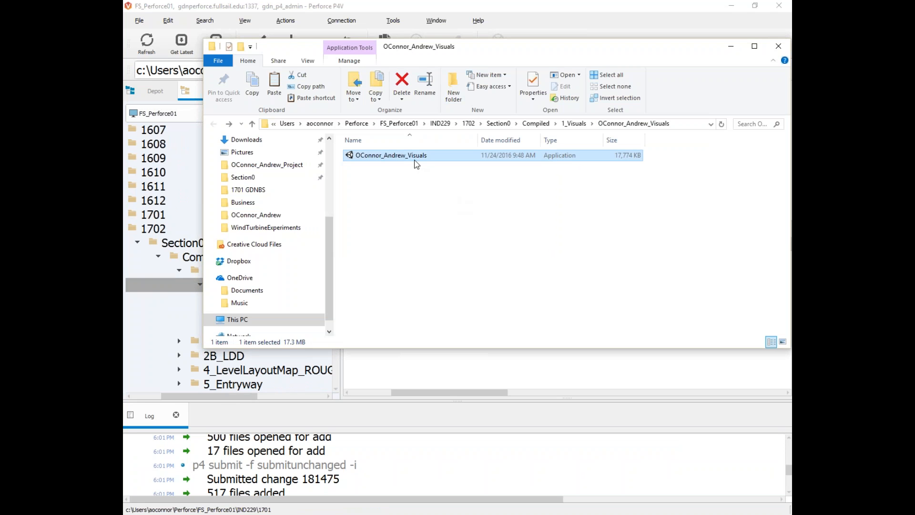
key("Delete")
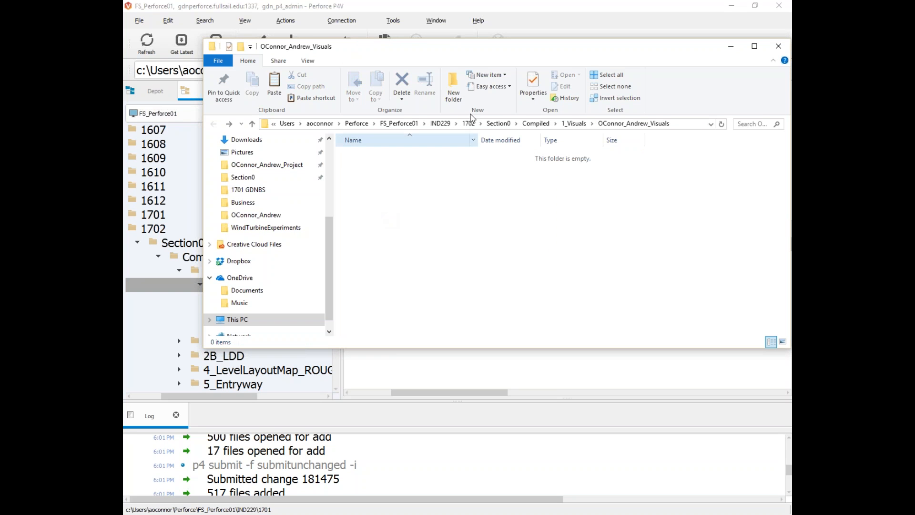
left_click_drag(390, 52, 530, 50)
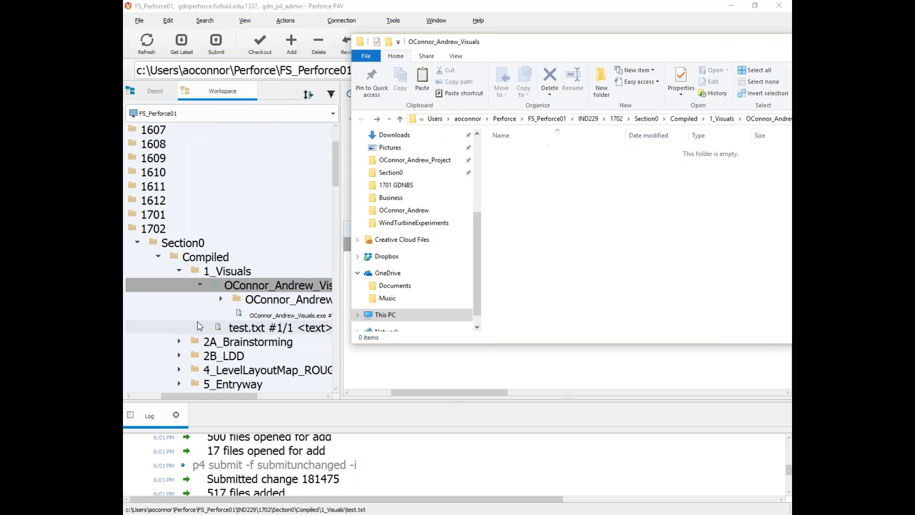
right_click(169, 285)
left_click(212, 33)
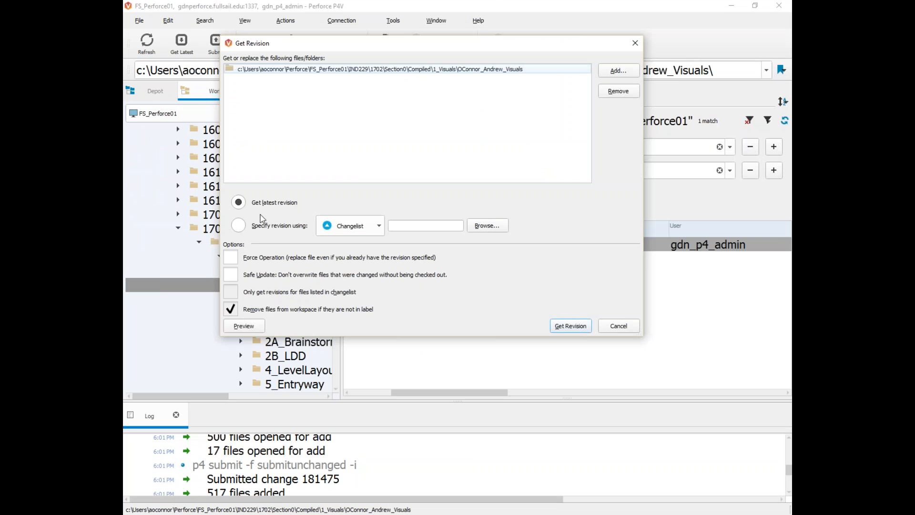
left_click(257, 257)
left_click(557, 325)
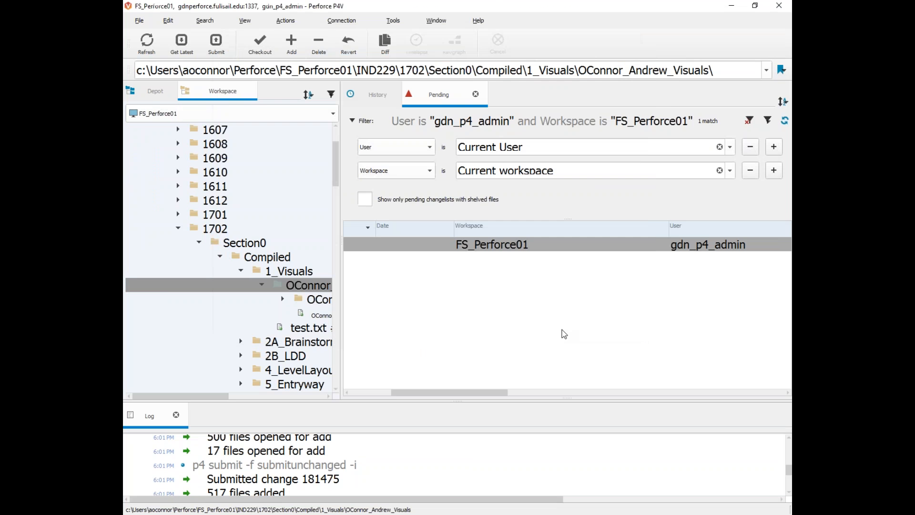
mouse_move(767, 512)
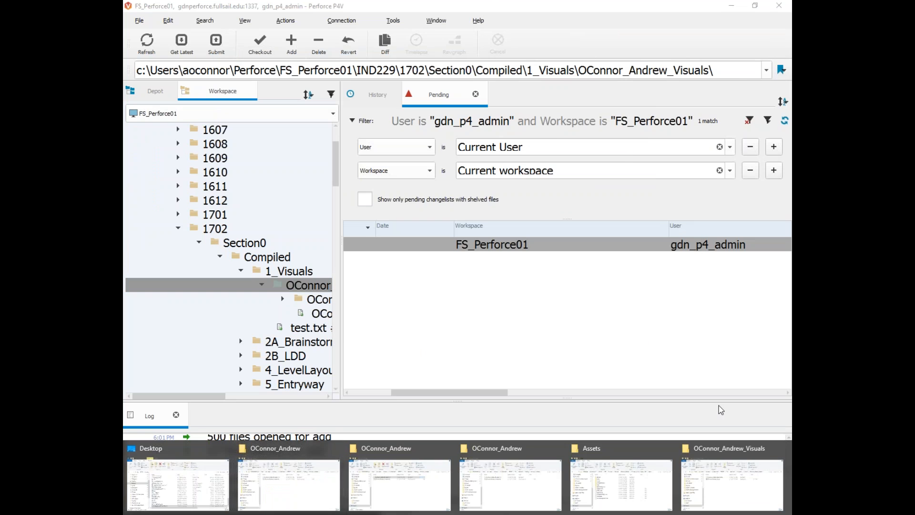
Step: Confirm the restored _Data folder and executable are back, then switch to the course portal announcements
left_click(721, 480)
left_click_drag(530, 46, 405, 70)
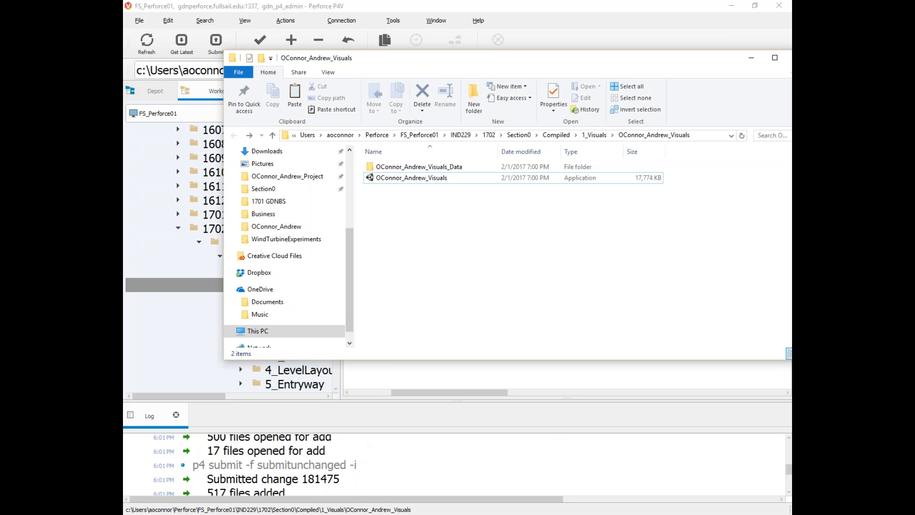
left_click(283, 460)
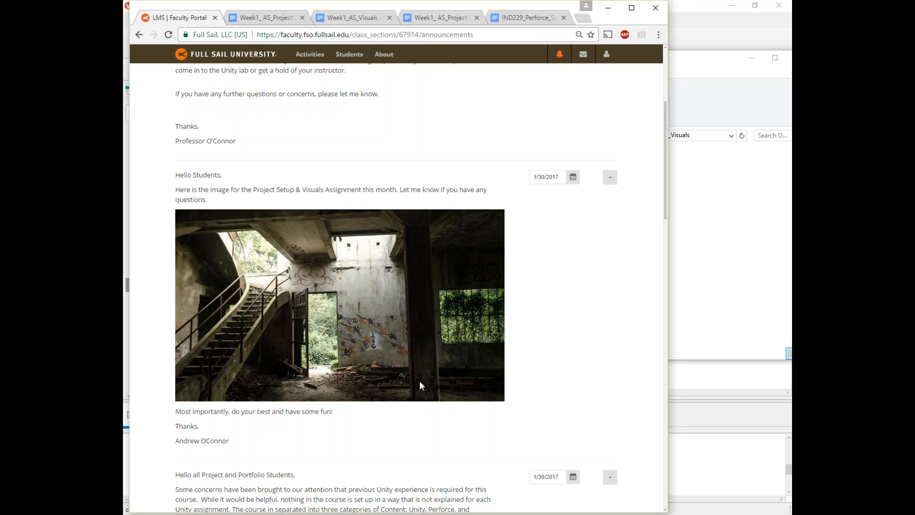
Step: Open Activities from the course navigation bar and scroll through the 20 listed activities
scroll(416, 335, "up", 5)
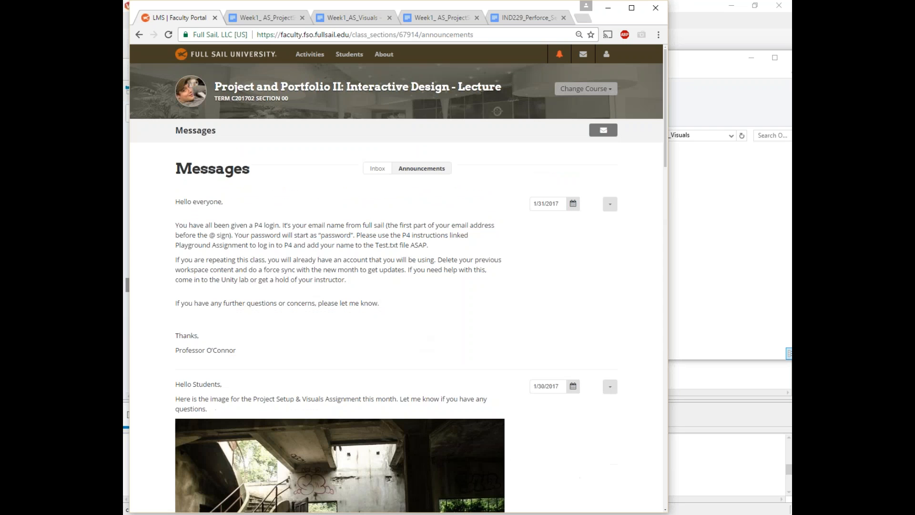
left_click(310, 57)
scroll(289, 333, "down", 1)
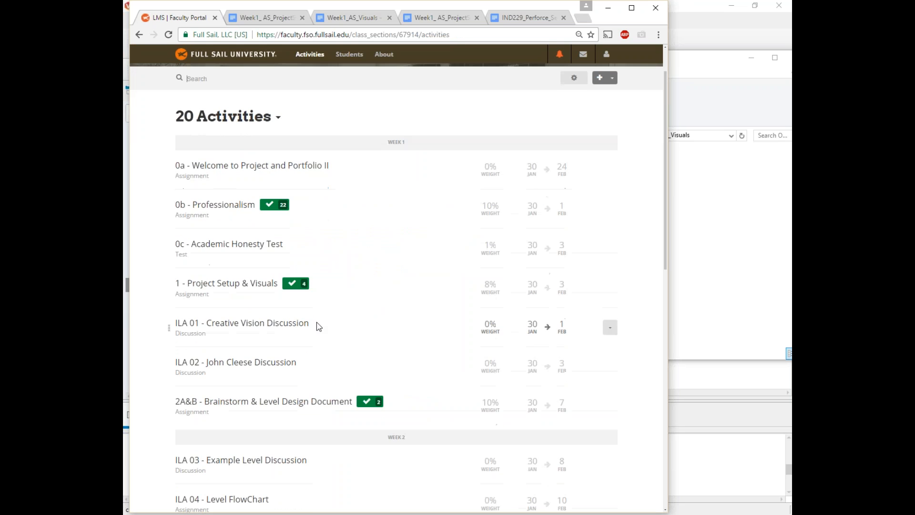